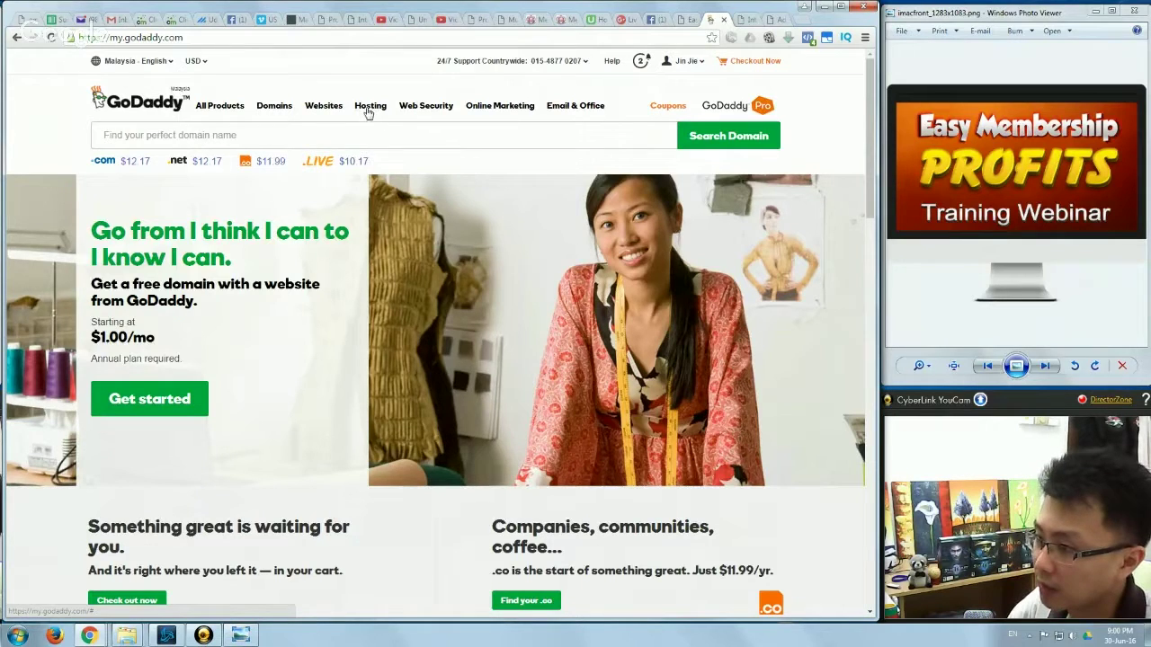
# - Open GoDaddy's WordPress hosting page and compare the Basic, Deluxe, Ultimate and Developer plans
pyautogui.click(368, 110)
pyautogui.click(380, 194)
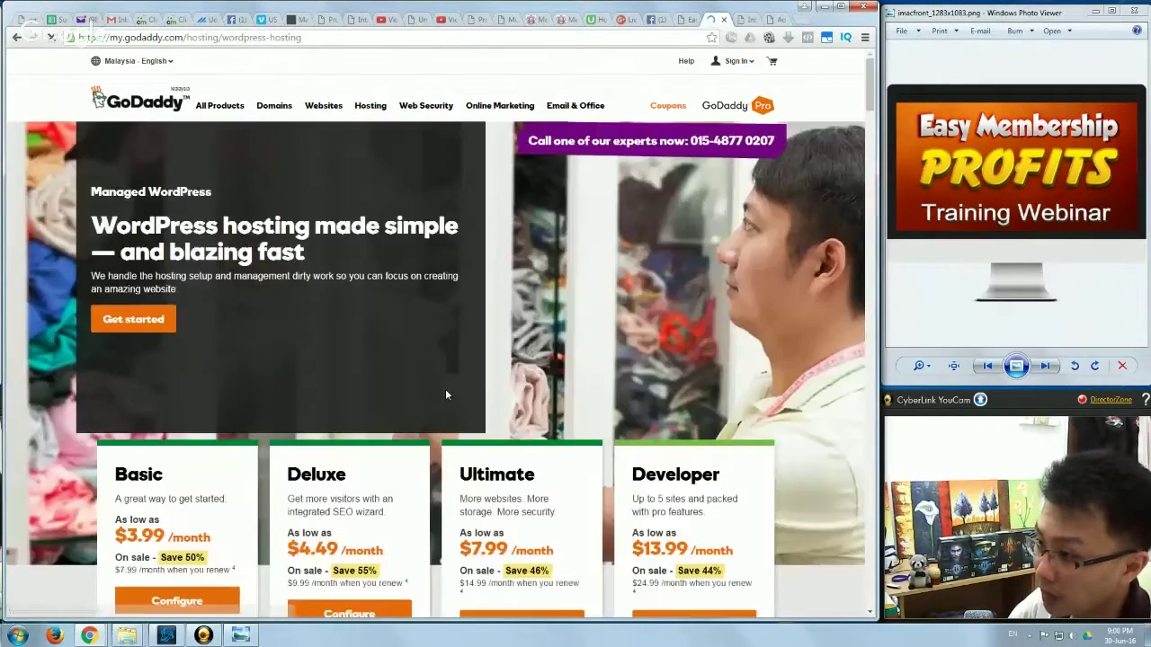
pyautogui.scroll(-4, 445, 394)
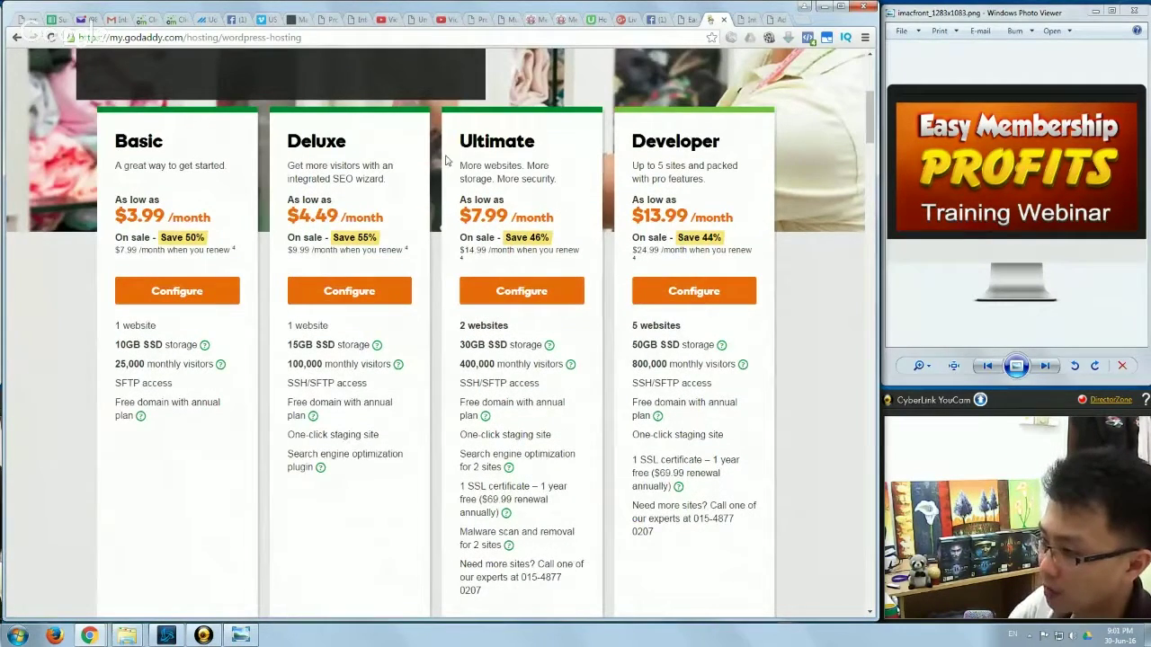
pyautogui.scroll(4, 477, 135)
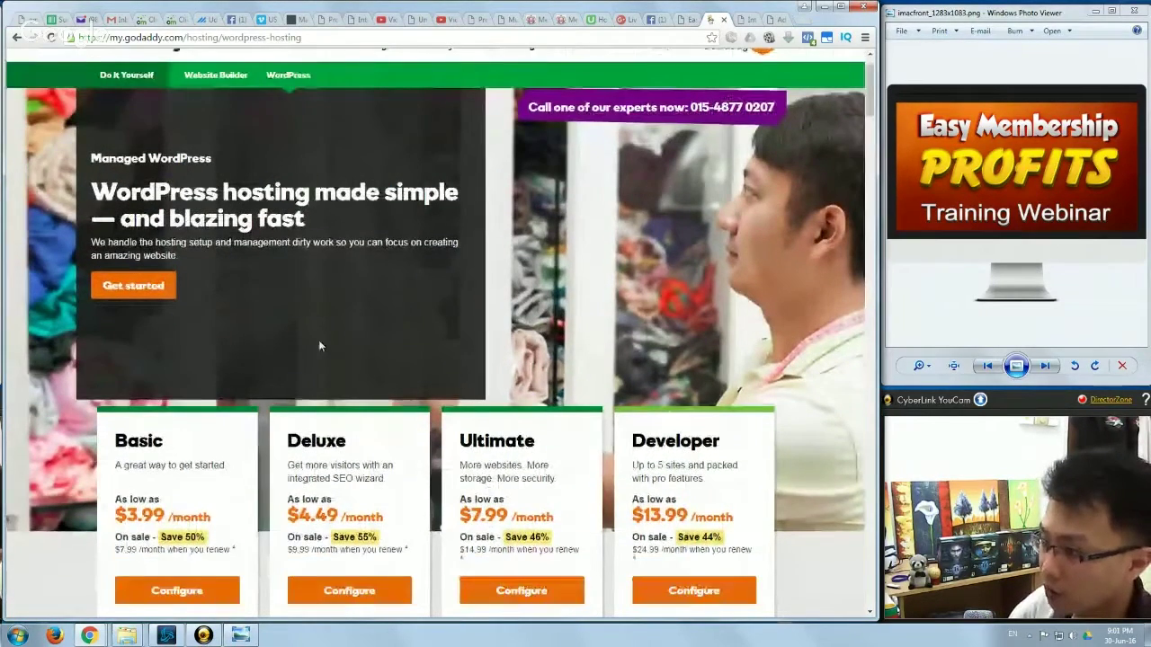
# - Open the Web Hosting page and compare the Linux Economy, Deluxe and Ultimate plans
pyautogui.scroll(1, 321, 341)
pyautogui.moveTo(359, 110)
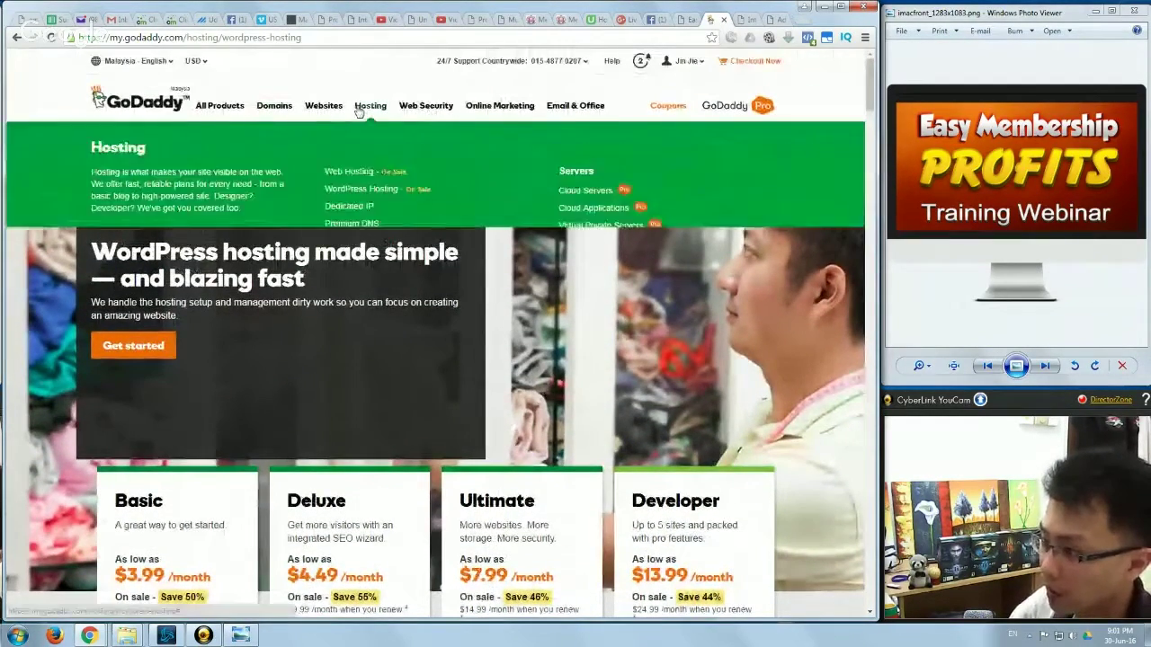
pyautogui.click(349, 174)
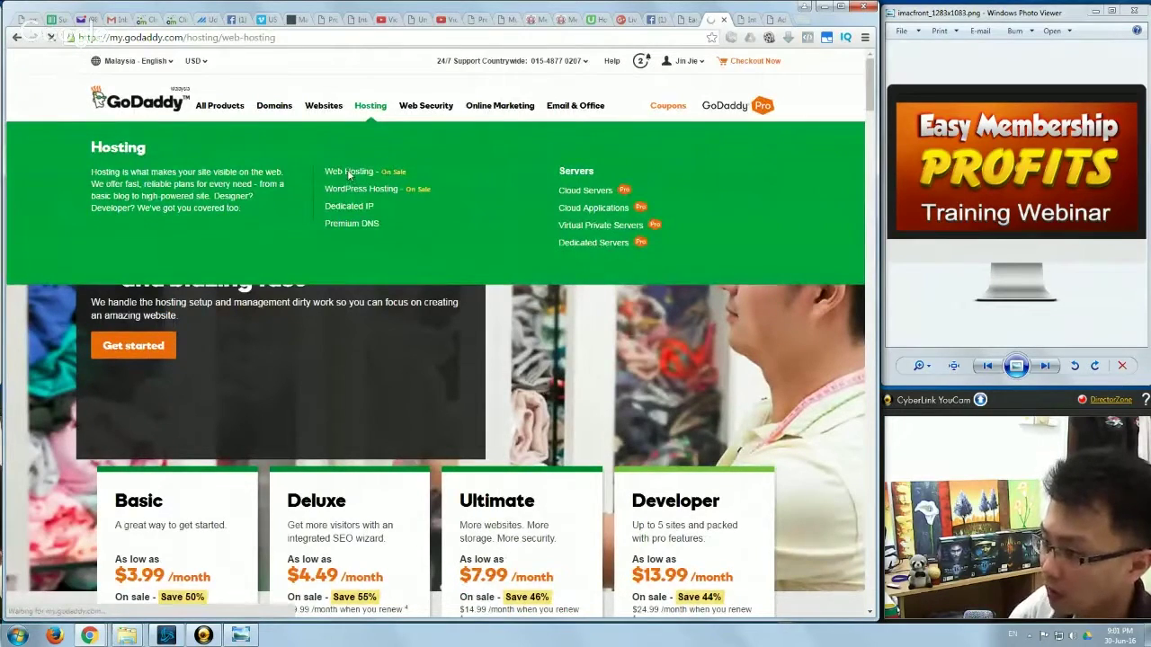
pyautogui.scroll(-4, 680, 261)
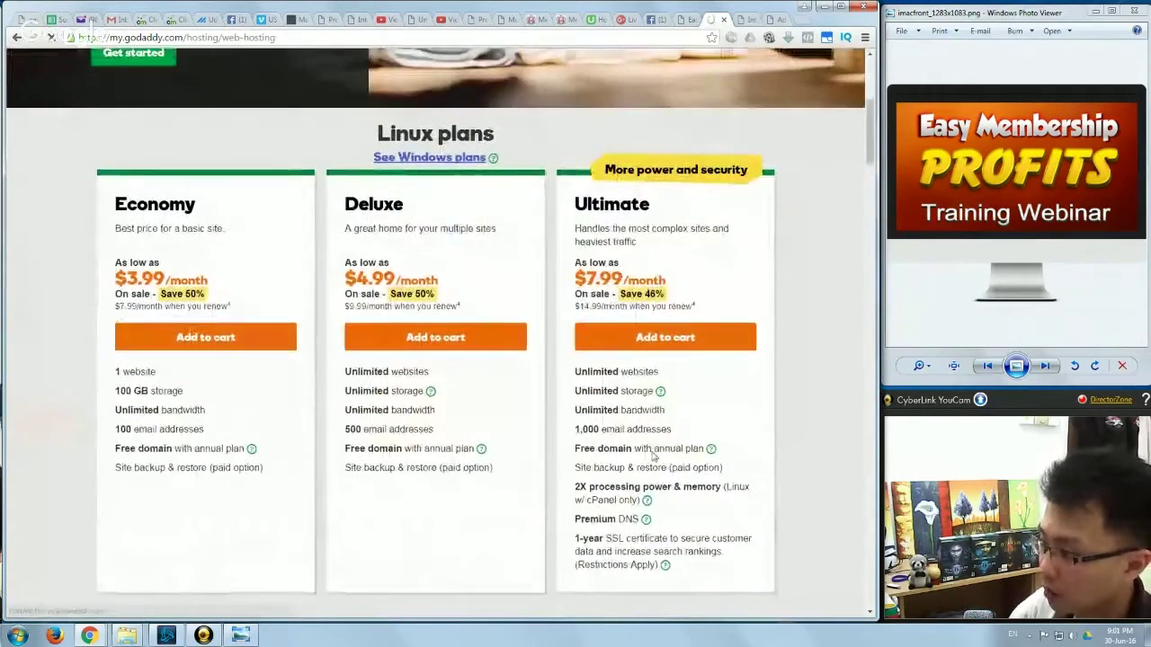
pyautogui.scroll(-1, 676, 267)
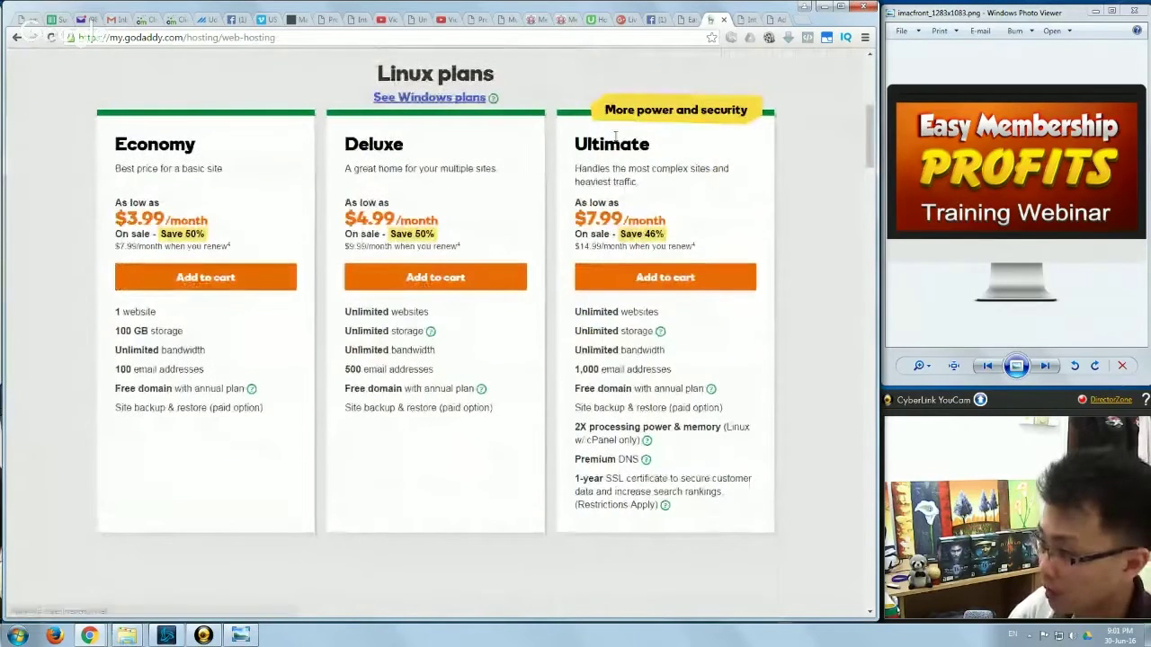
pyautogui.scroll(5, 624, 391)
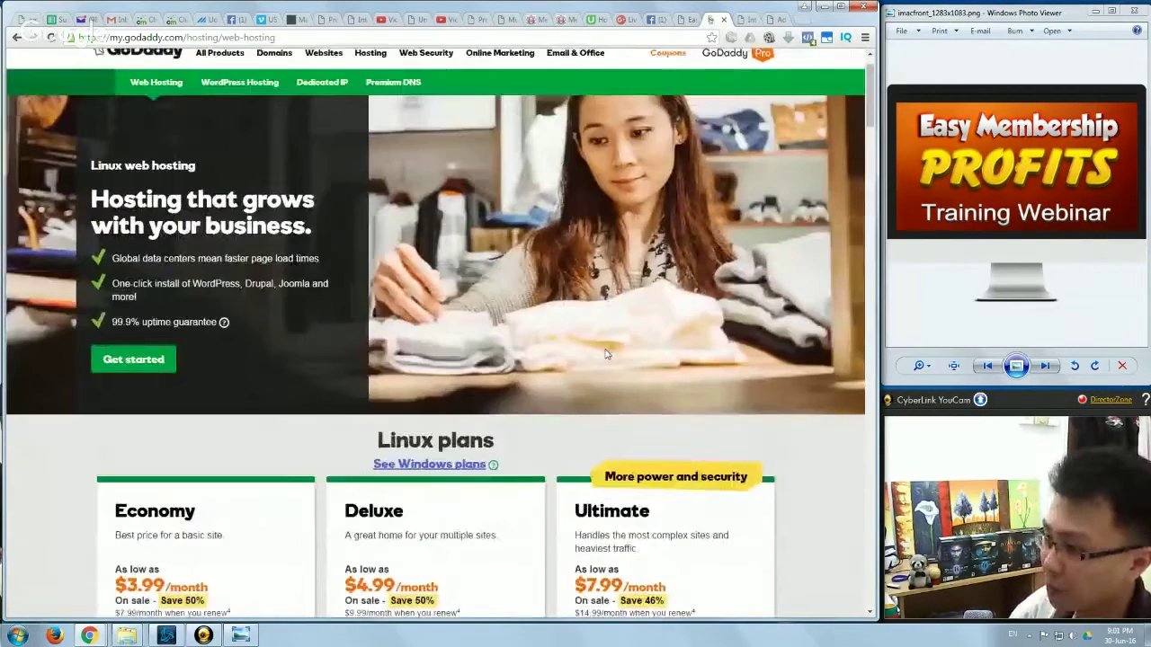
# - Return to the WordPress hosting plans and start configuring the Ultimate plan
pyautogui.click(360, 108)
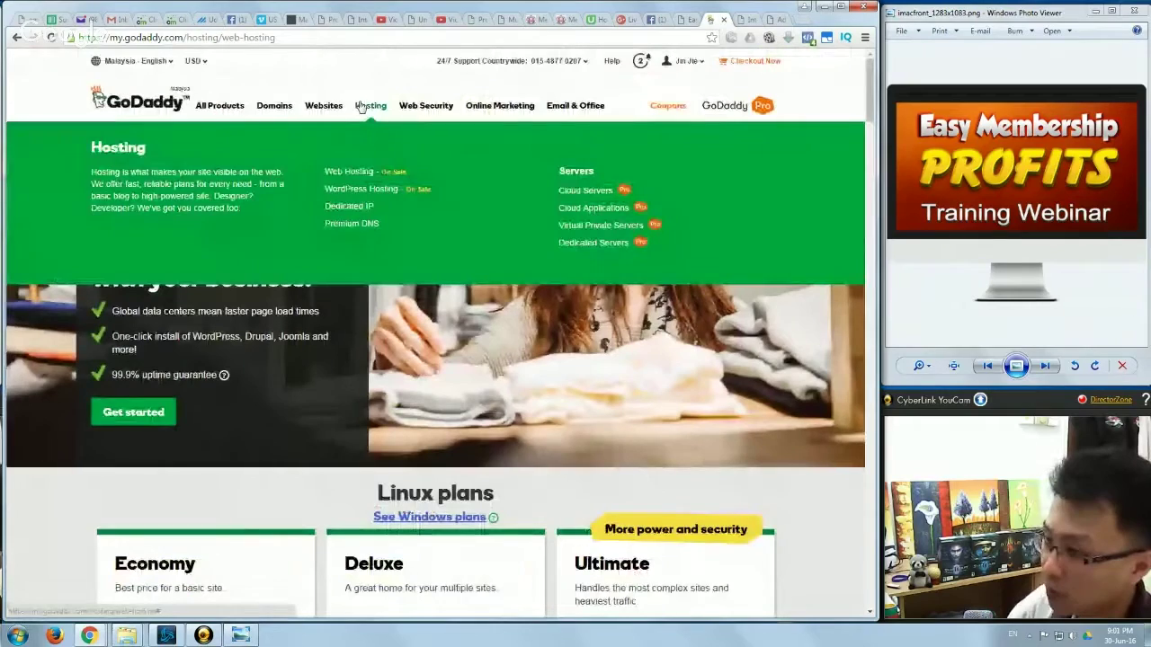
pyautogui.click(369, 193)
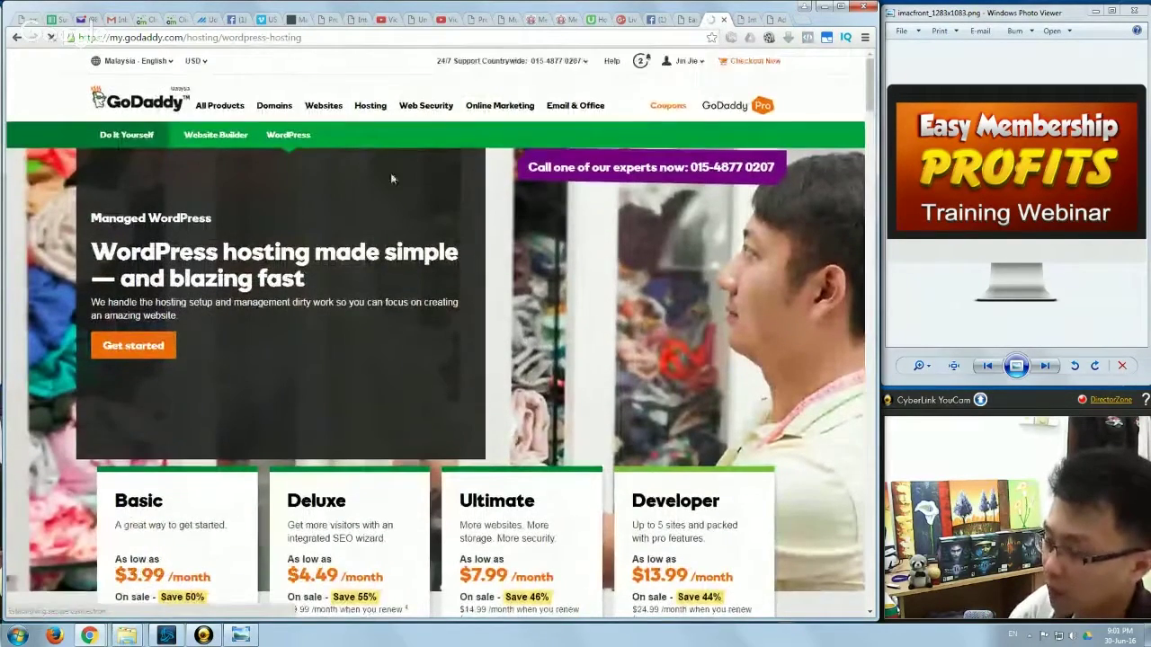
pyautogui.scroll(-2, 414, 254)
pyautogui.scroll(-2, 463, 241)
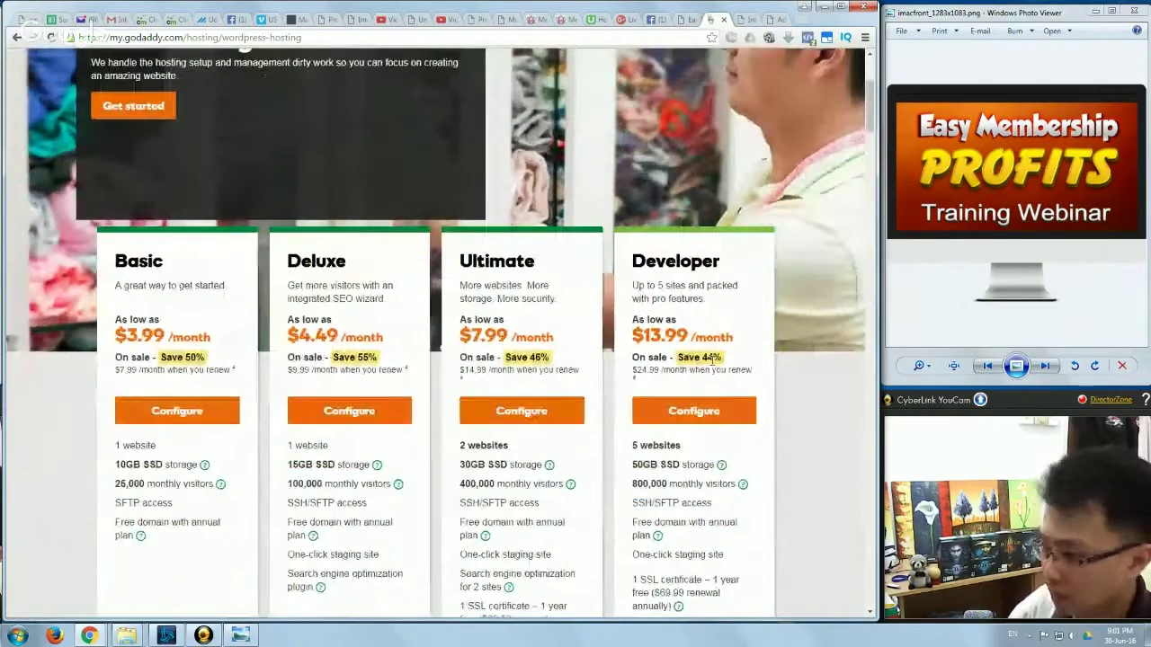
pyautogui.scroll(-1, 486, 382)
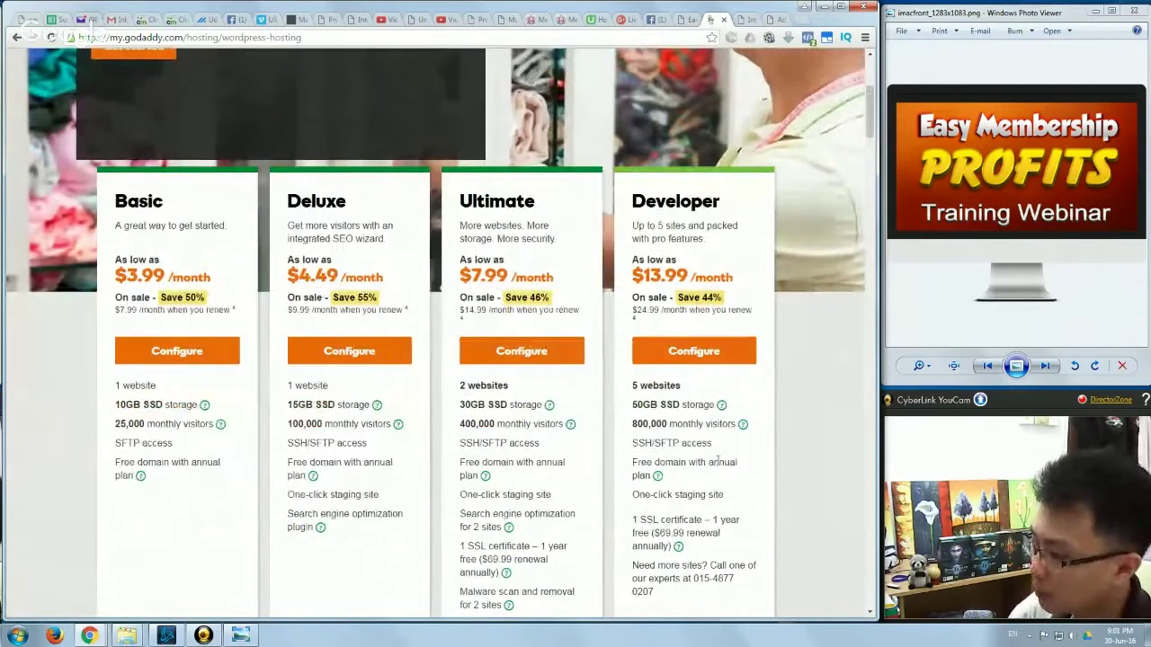
pyautogui.hotkey('alt', 'Left')
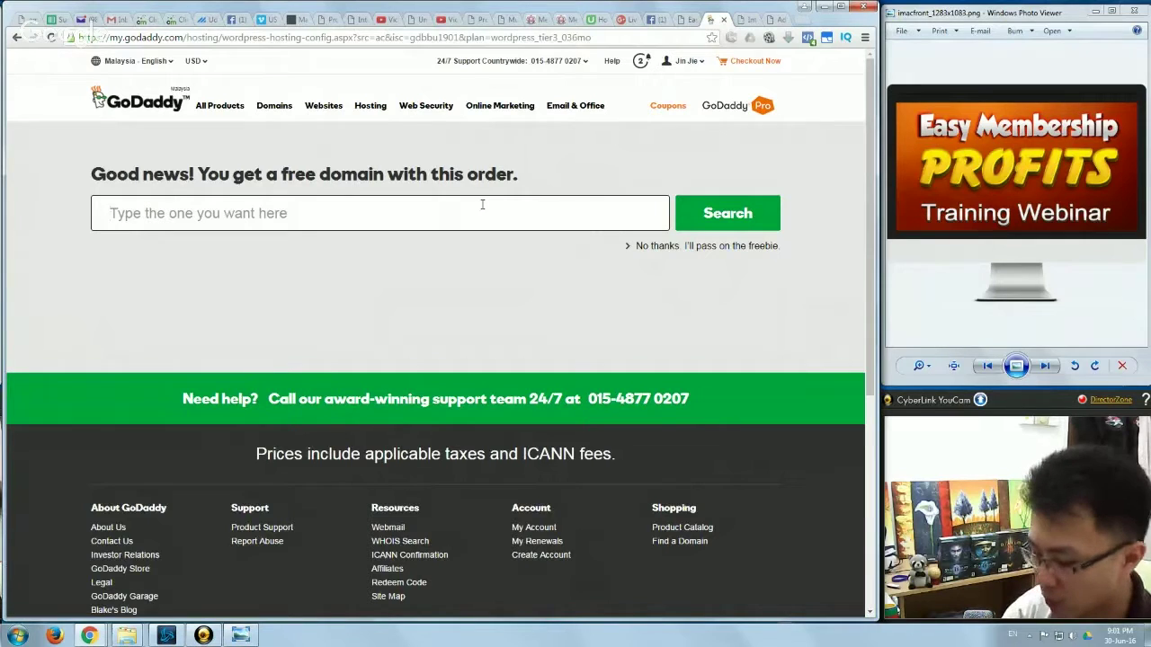
# - Search for the free domain "thisdomainnameistoolong" and add thisdomainnameistoolong.com to the hosting order, continuing to the cart
pyautogui.write('thisdom')
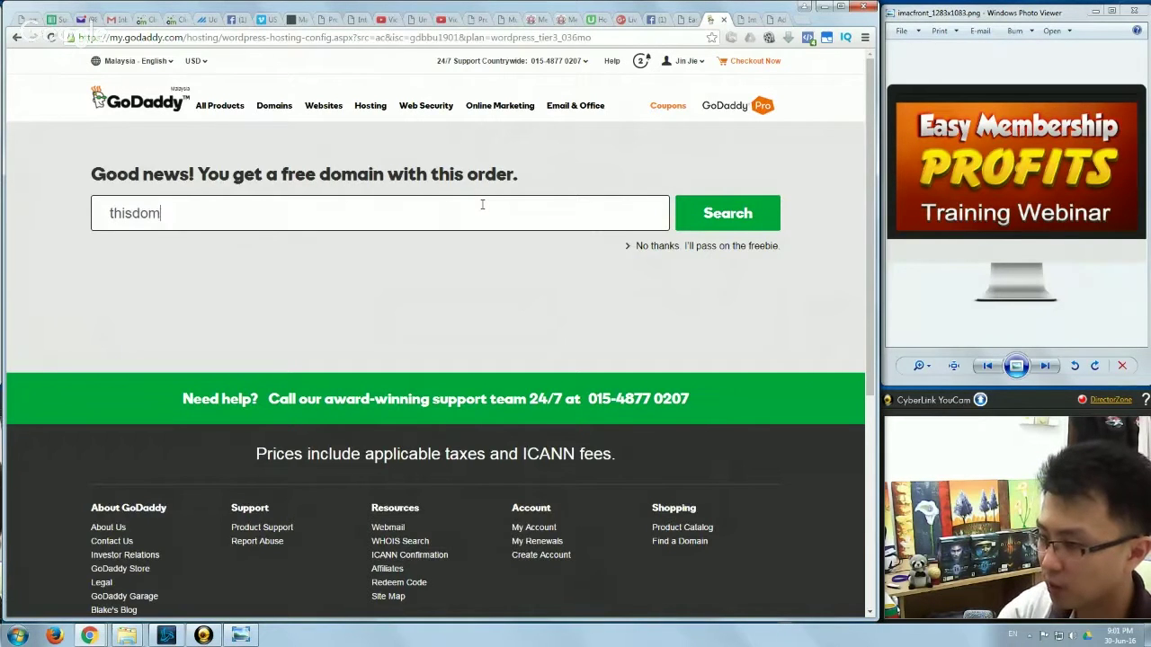
pyautogui.write('ainnameistool')
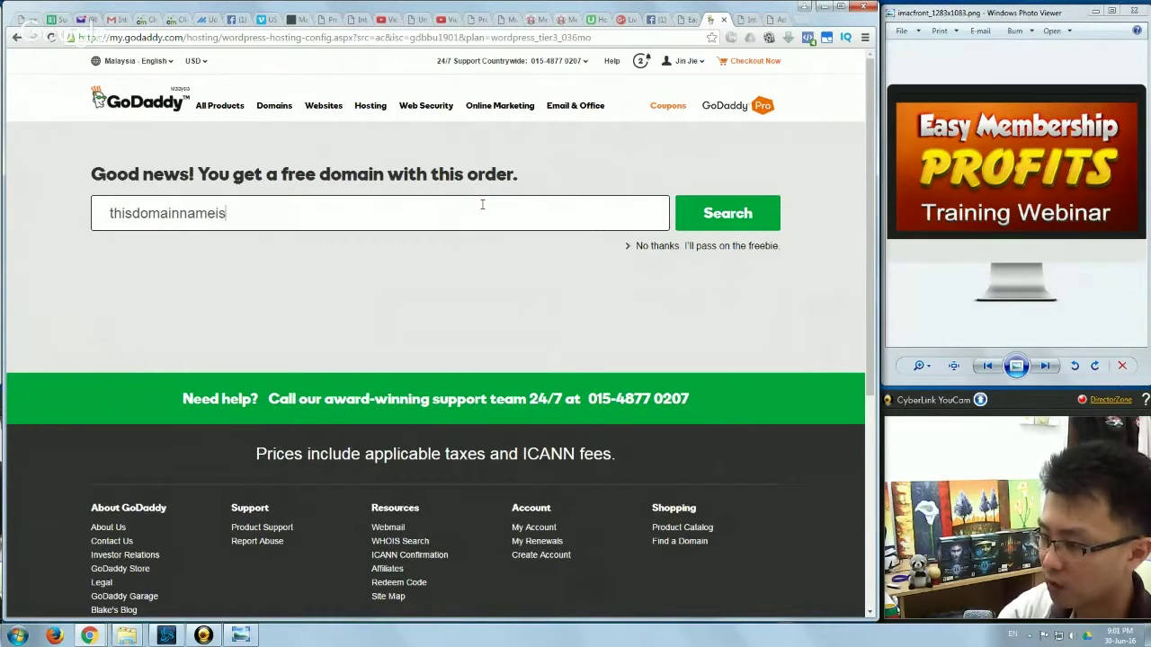
pyautogui.write('og')
pyautogui.write('ng')
pyautogui.click(726, 219)
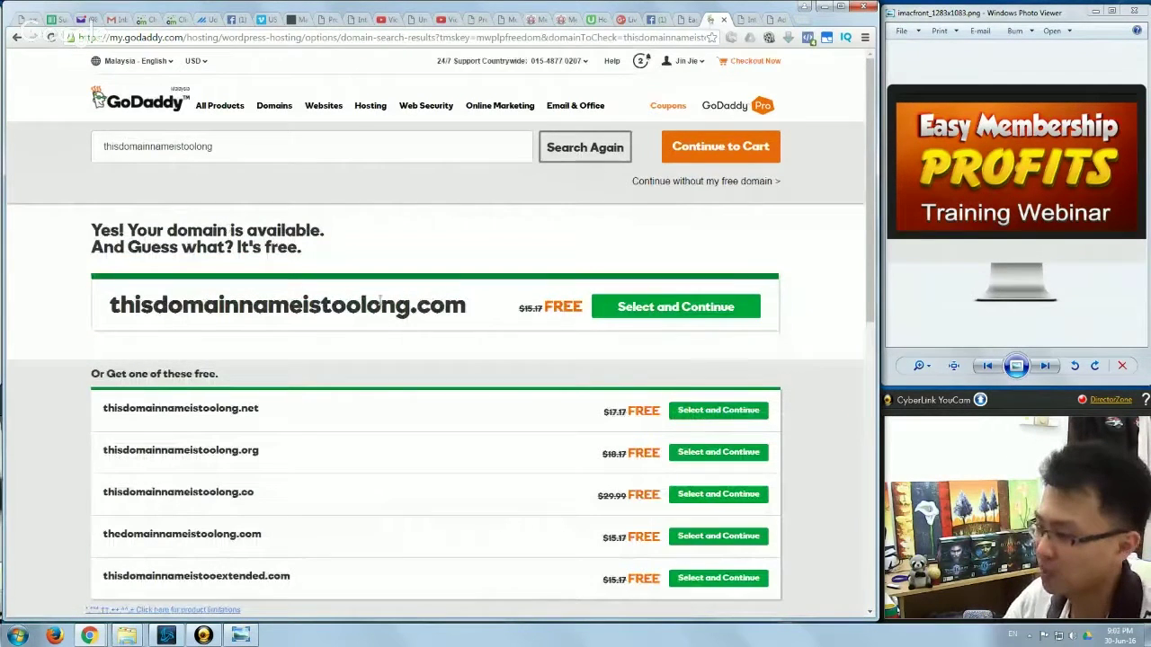
pyautogui.click(607, 311)
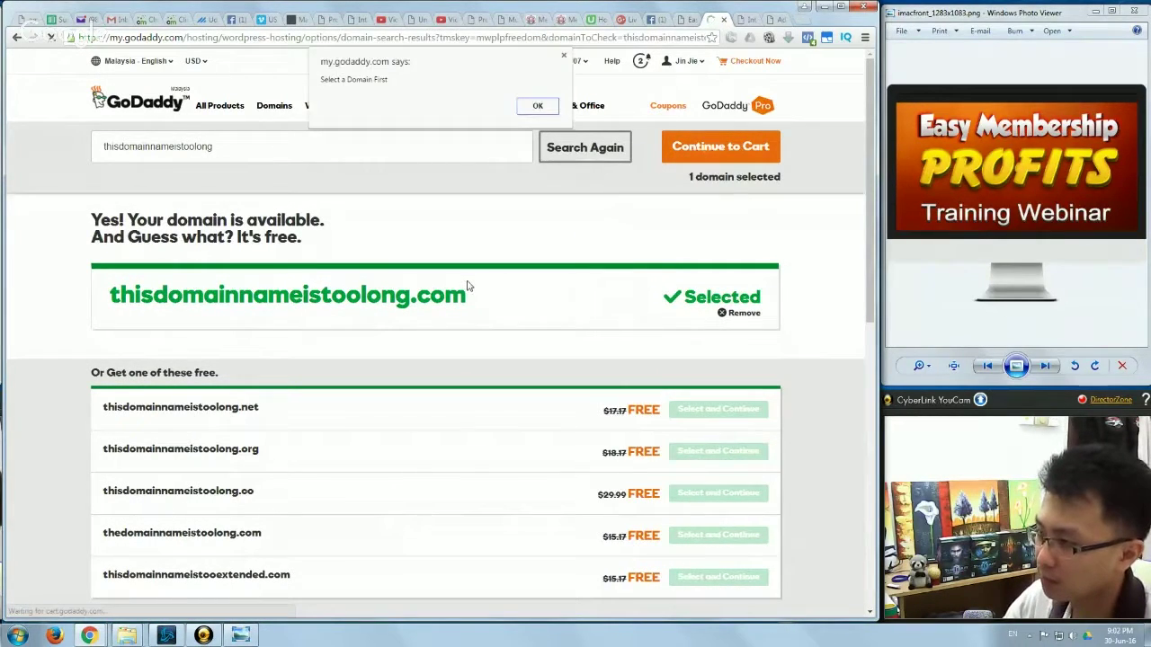
pyautogui.click(540, 106)
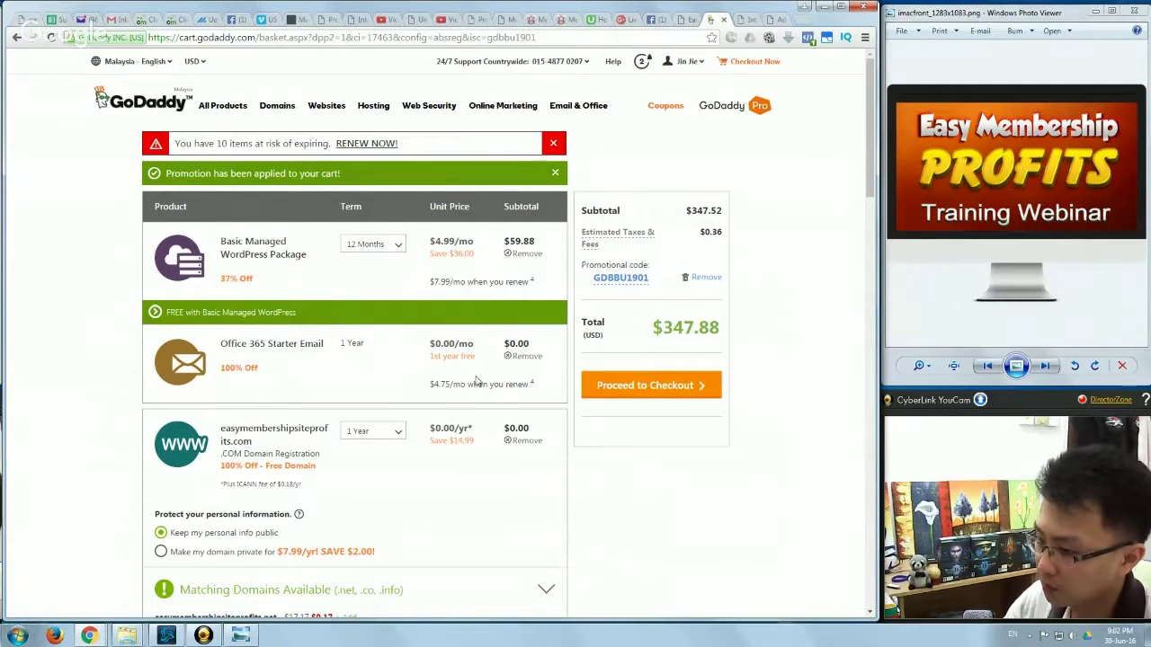
# - Remove the easymembershipsiteprofits.com domain and Basic Managed WordPress Package from the cart, and set the Ultimate package's term to 12 Months
pyautogui.scroll(-1, 422, 382)
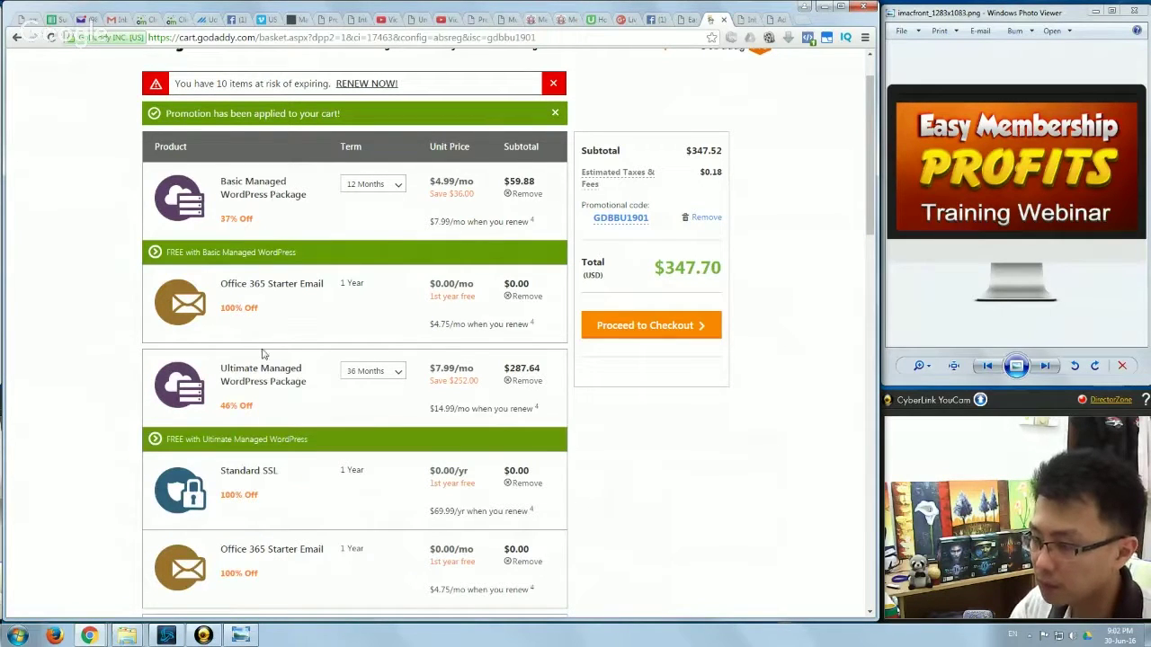
pyautogui.click(524, 195)
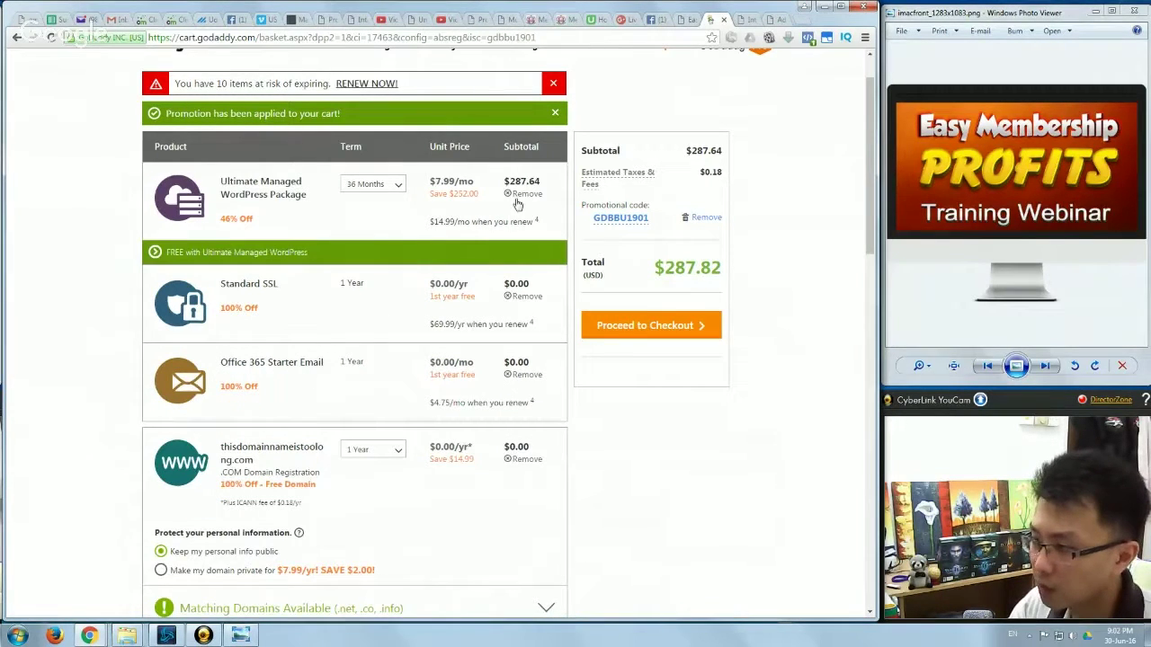
pyautogui.click(371, 185)
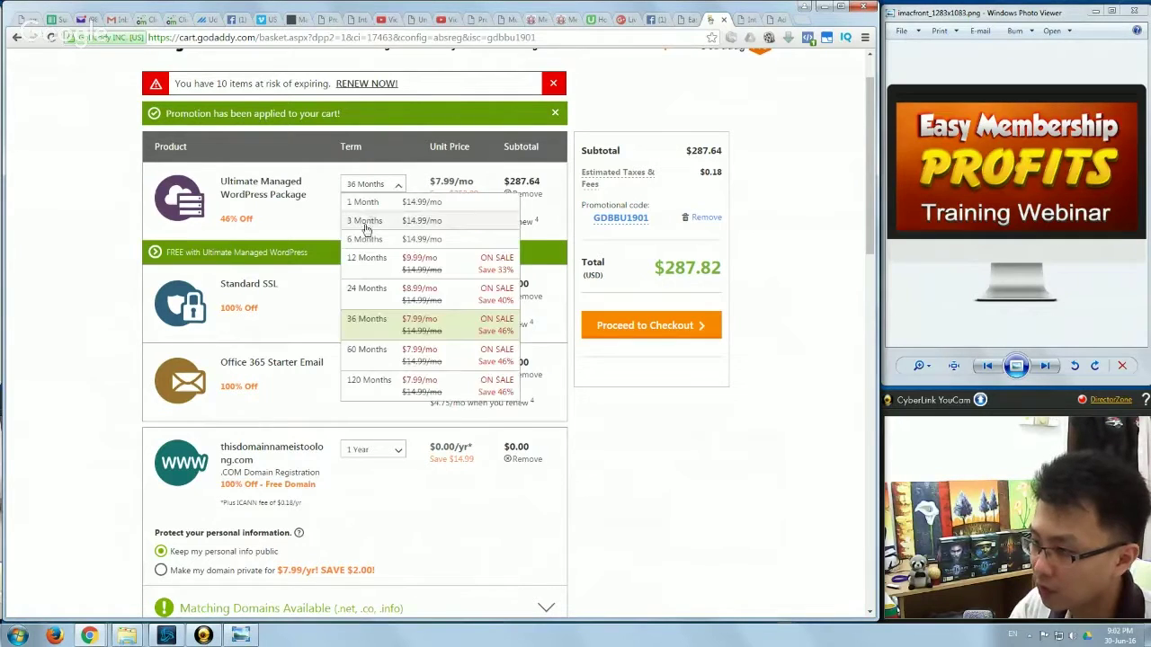
pyautogui.click(365, 258)
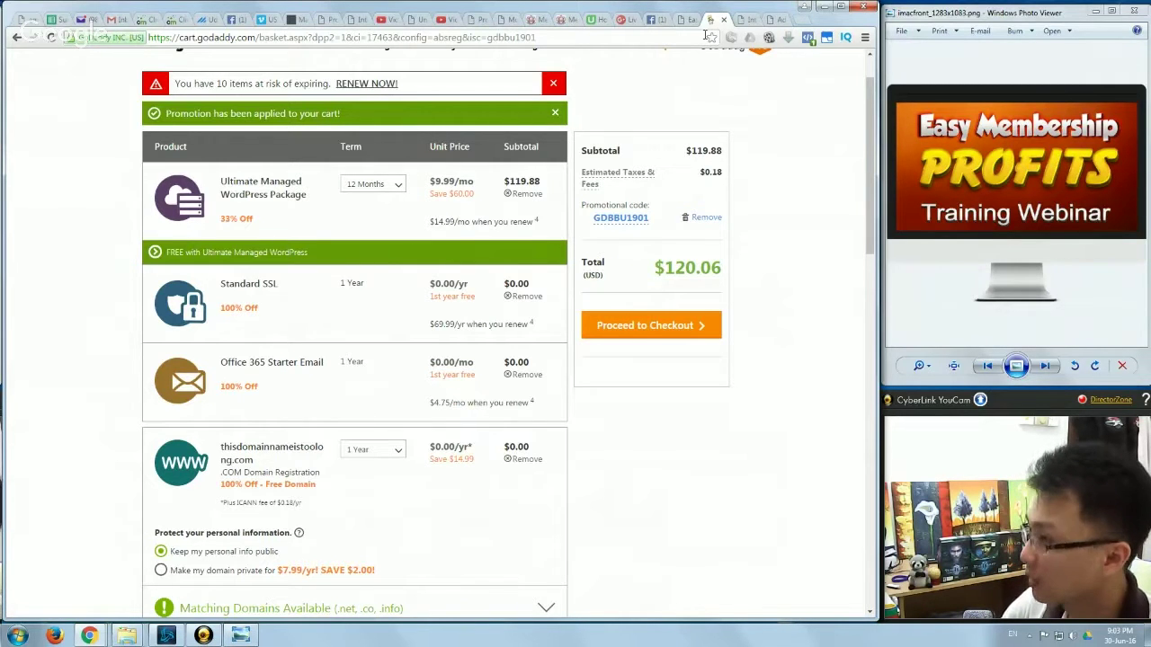
# - Close the GoDaddy cart, switch to the Easy Membership Profits WordPress admin and visit its public site
pyautogui.click(723, 19)
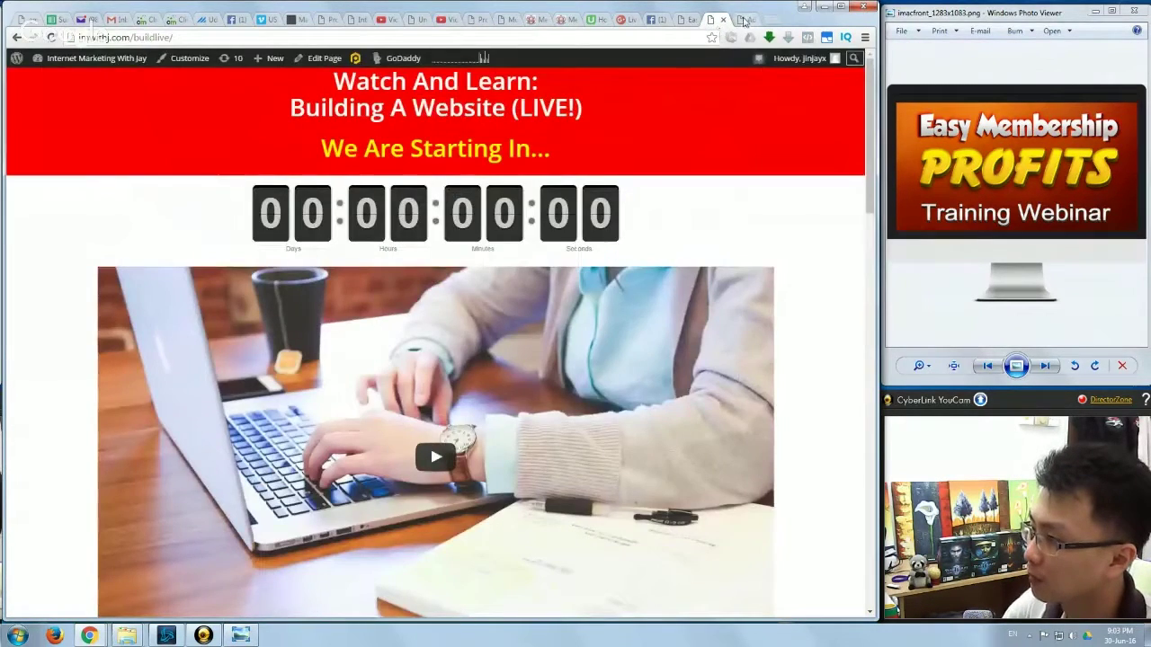
pyautogui.click(746, 20)
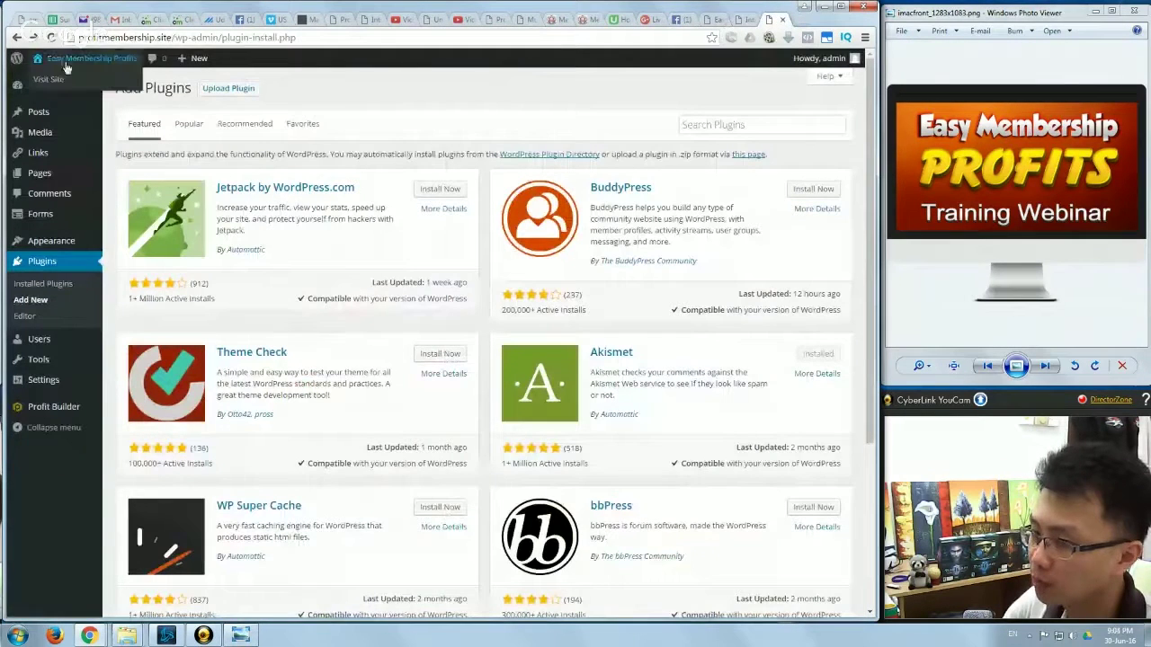
pyautogui.click(52, 79)
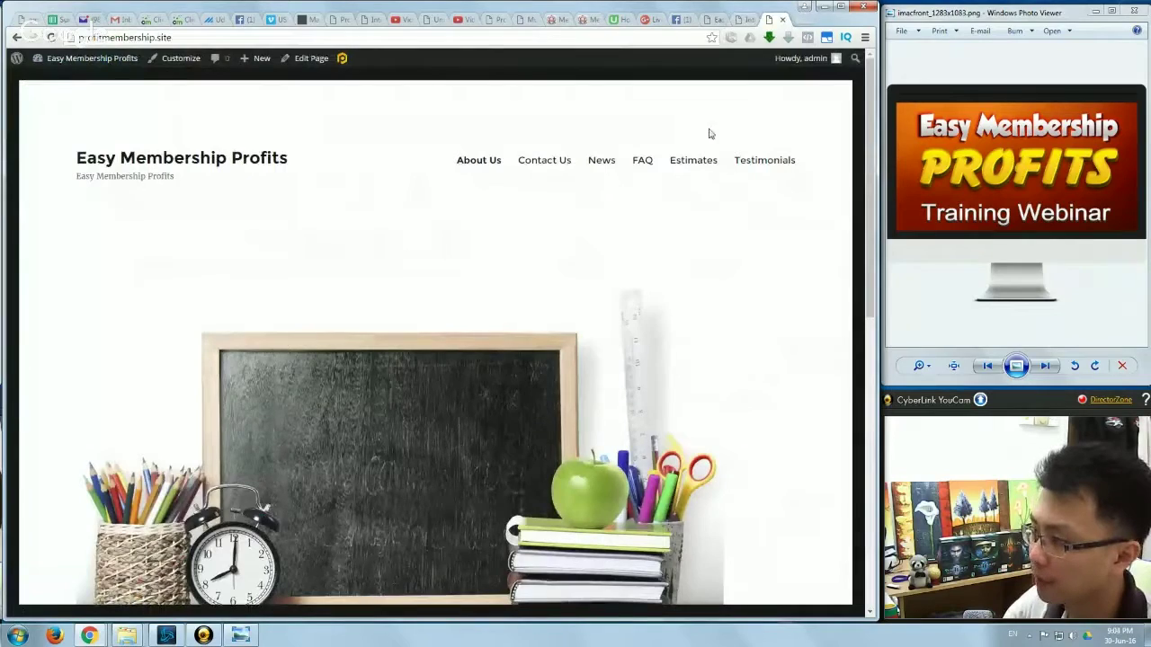
# - Examine the default home page's header, navigation links, banner image and About Us content
pyautogui.scroll(-5, 870, 157)
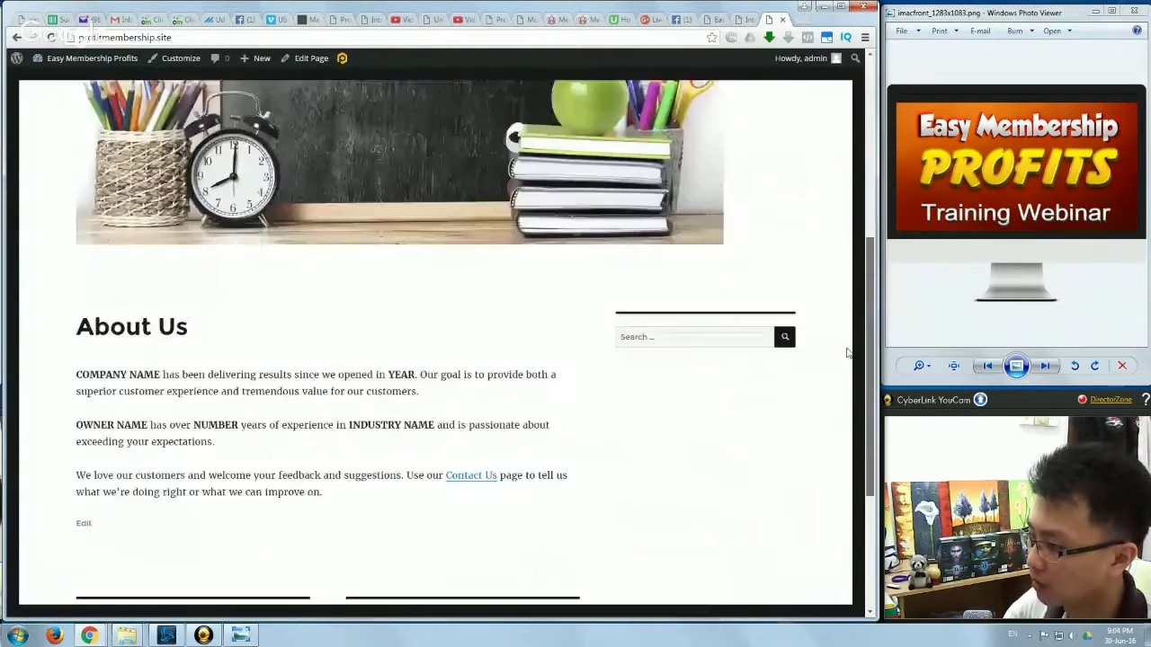
pyautogui.scroll(6, 854, 198)
pyautogui.scroll(-2, 844, 183)
pyautogui.scroll(-6, 845, 198)
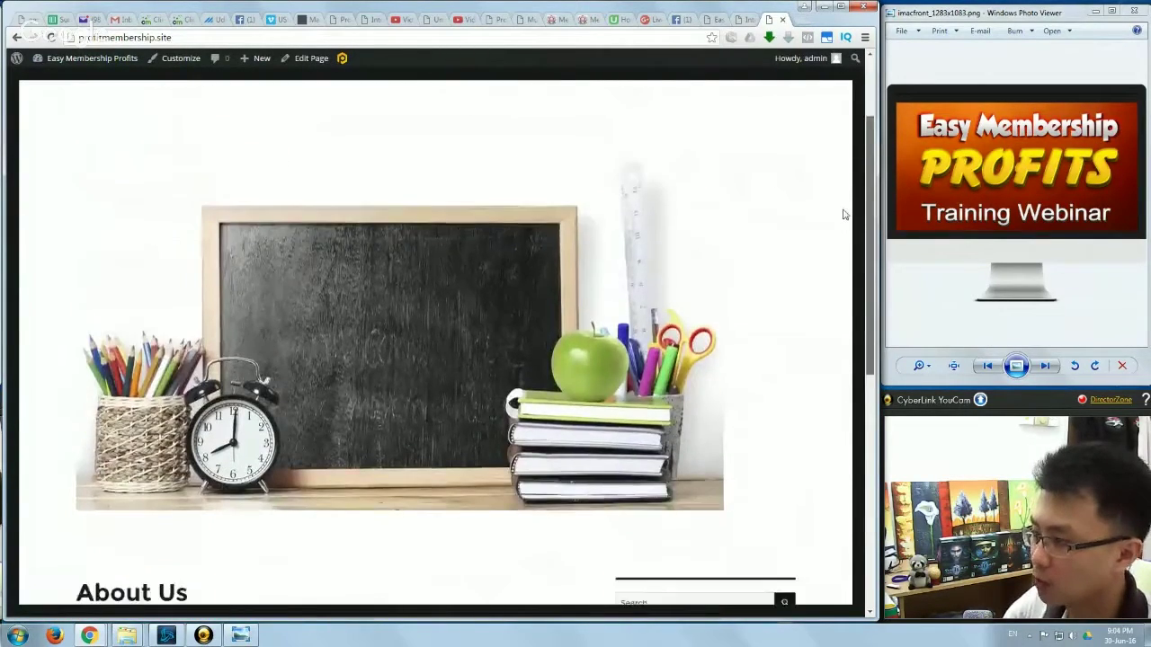
pyautogui.scroll(7, 847, 269)
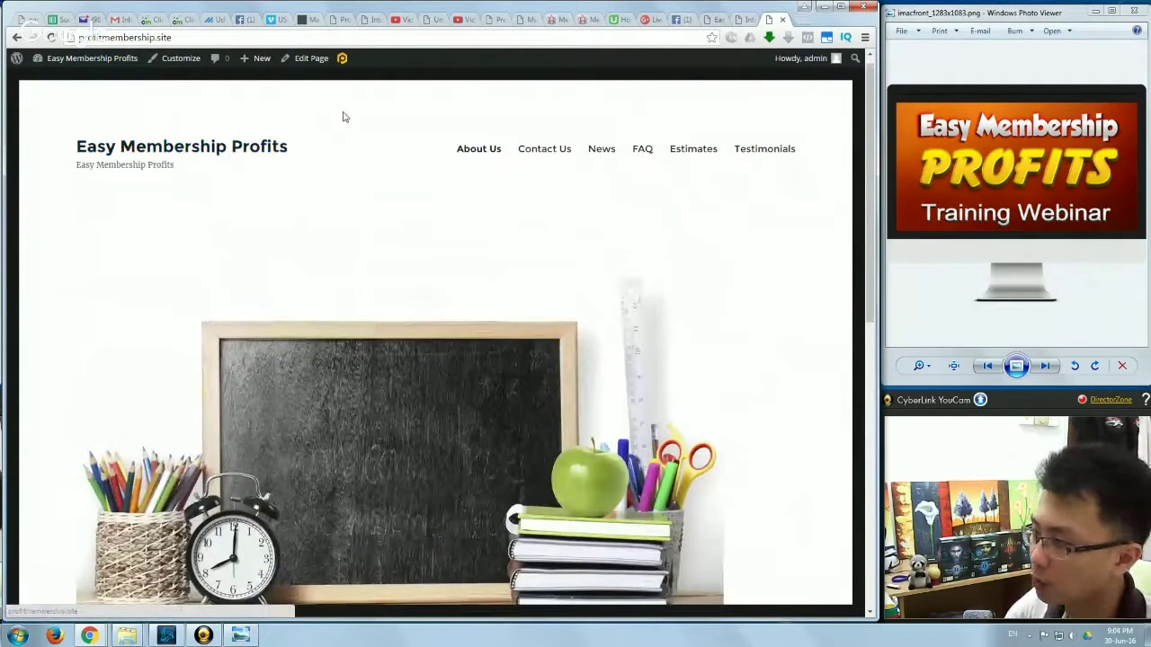
pyautogui.scroll(-5, 870, 205)
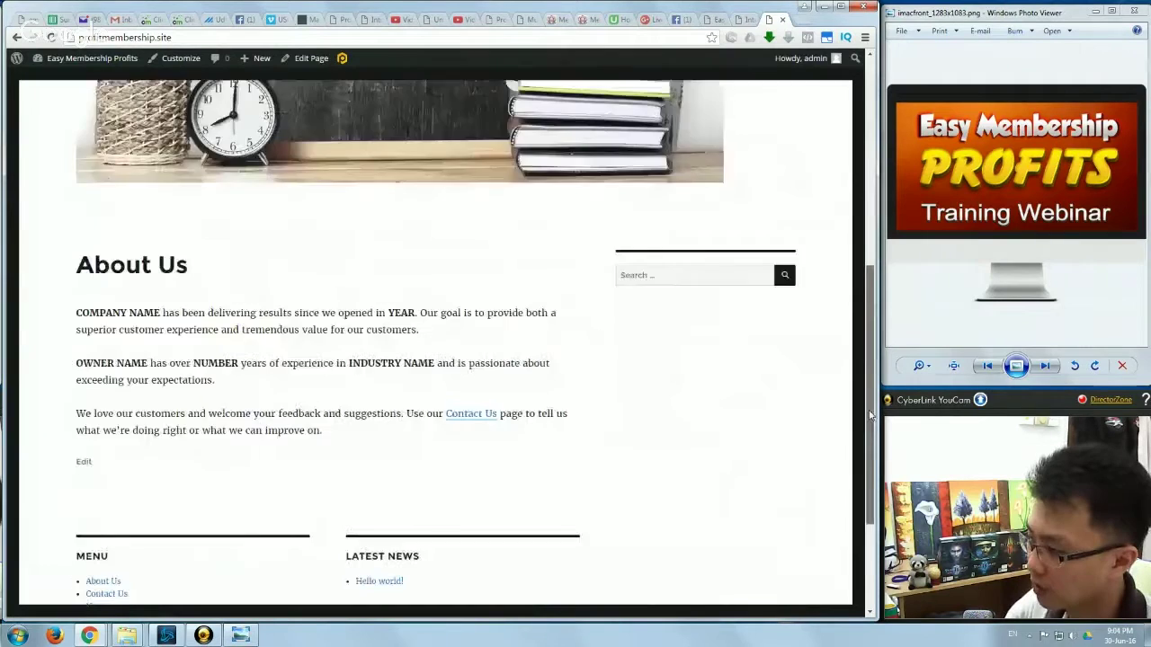
pyautogui.scroll(6, 870, 205)
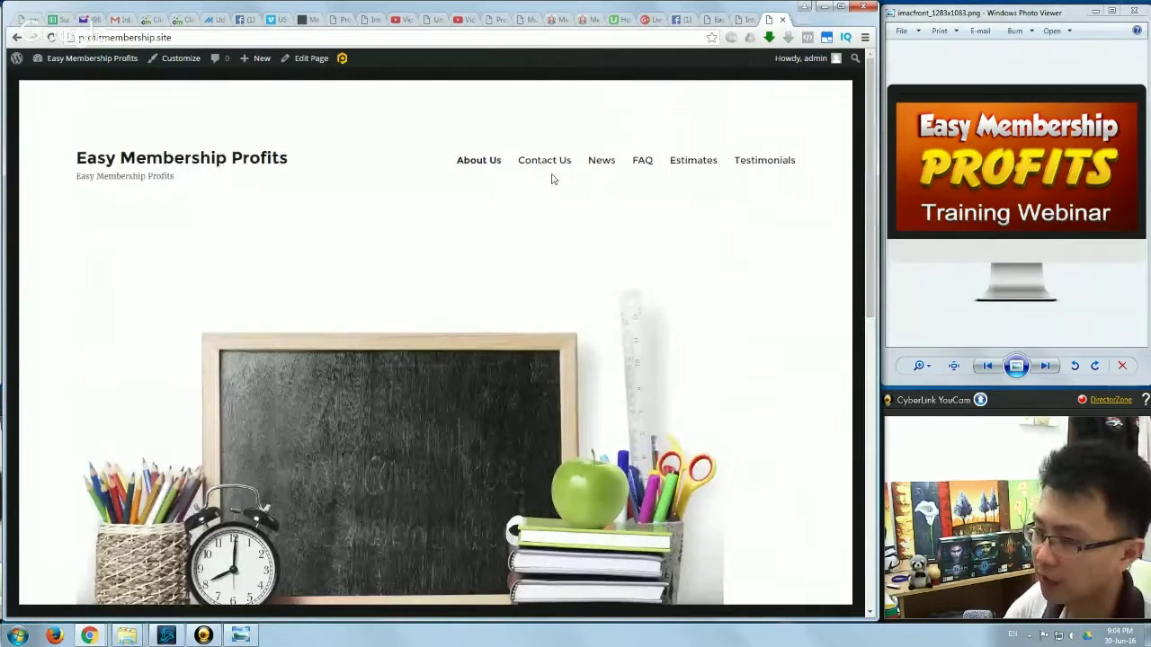
# - Open the site's Themes page in the WordPress dashboard and search the installed themes for "Pinboard"
pyautogui.moveTo(108, 61)
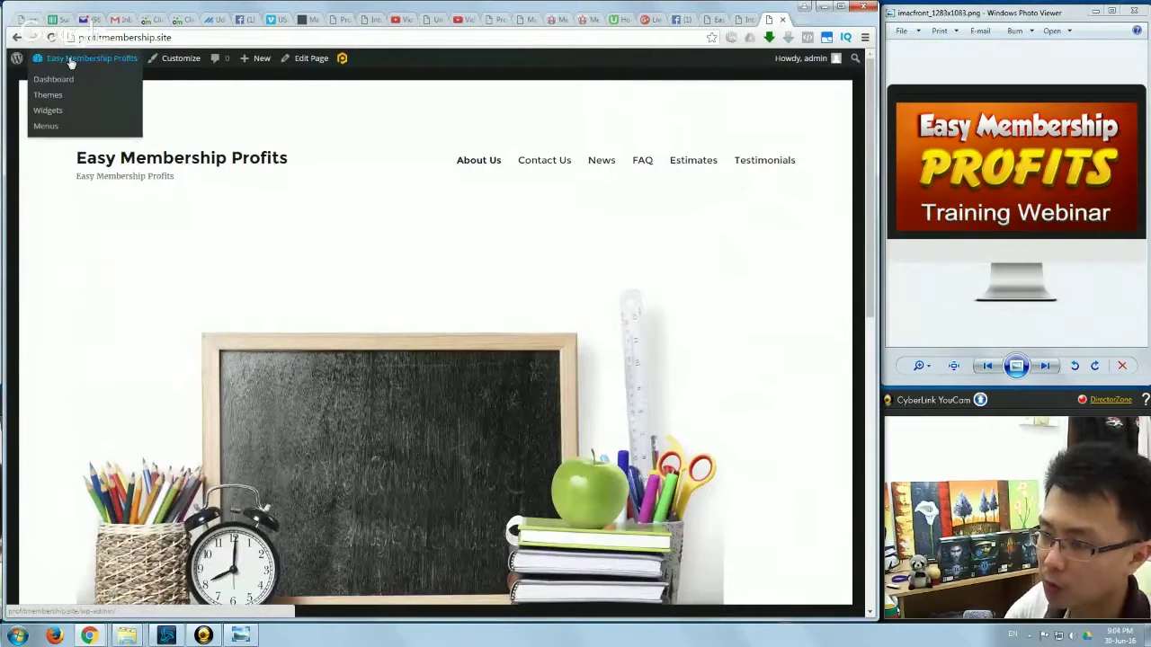
pyautogui.click(49, 83)
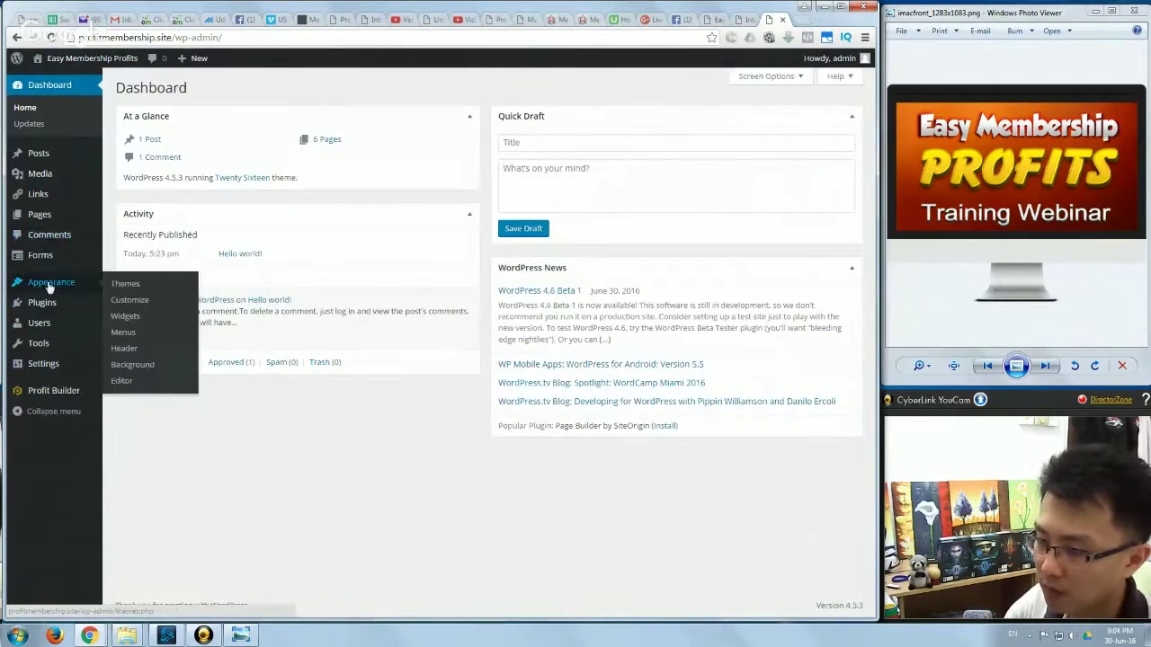
pyautogui.click(128, 286)
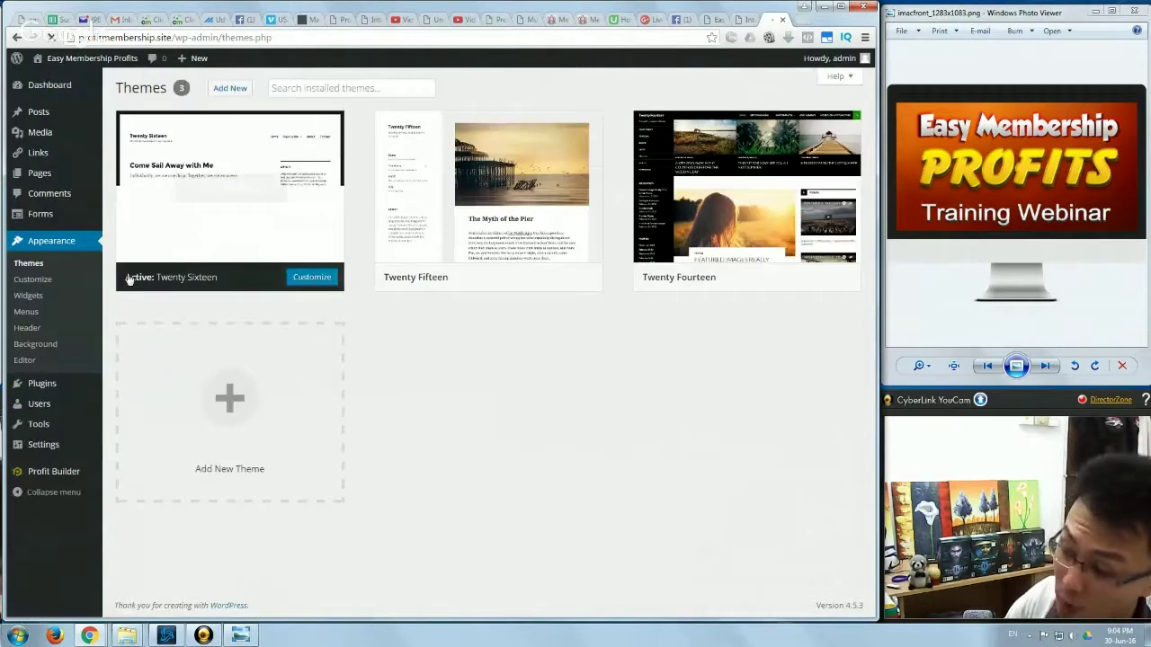
pyautogui.click(335, 89)
pyautogui.write('P')
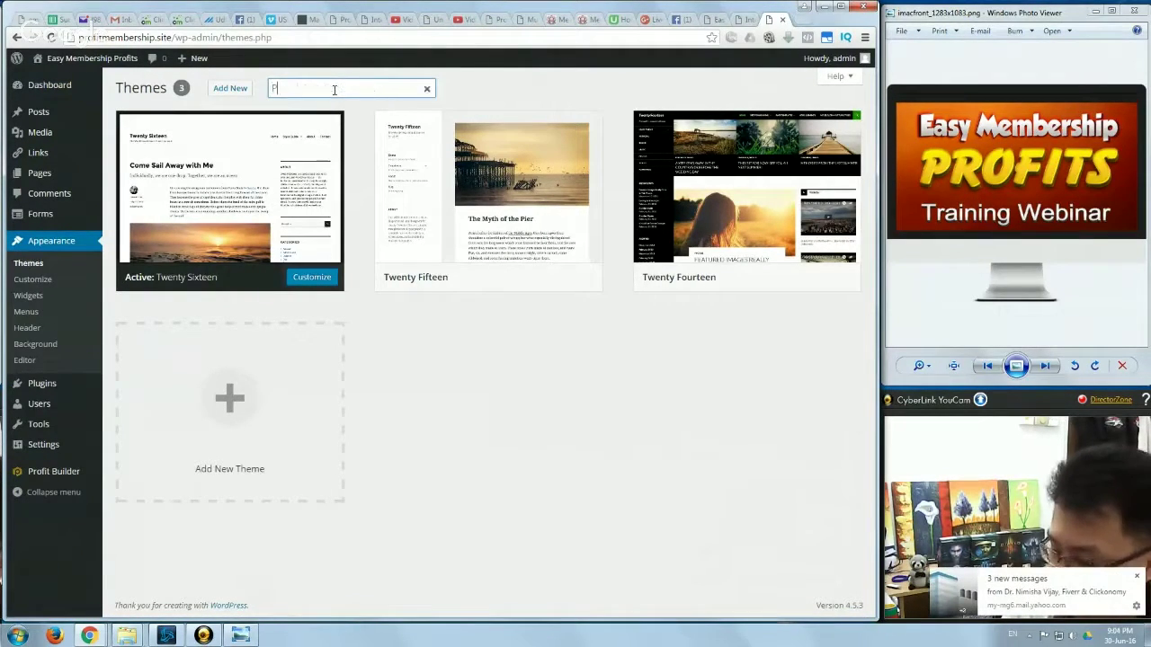
pyautogui.write('inboard')
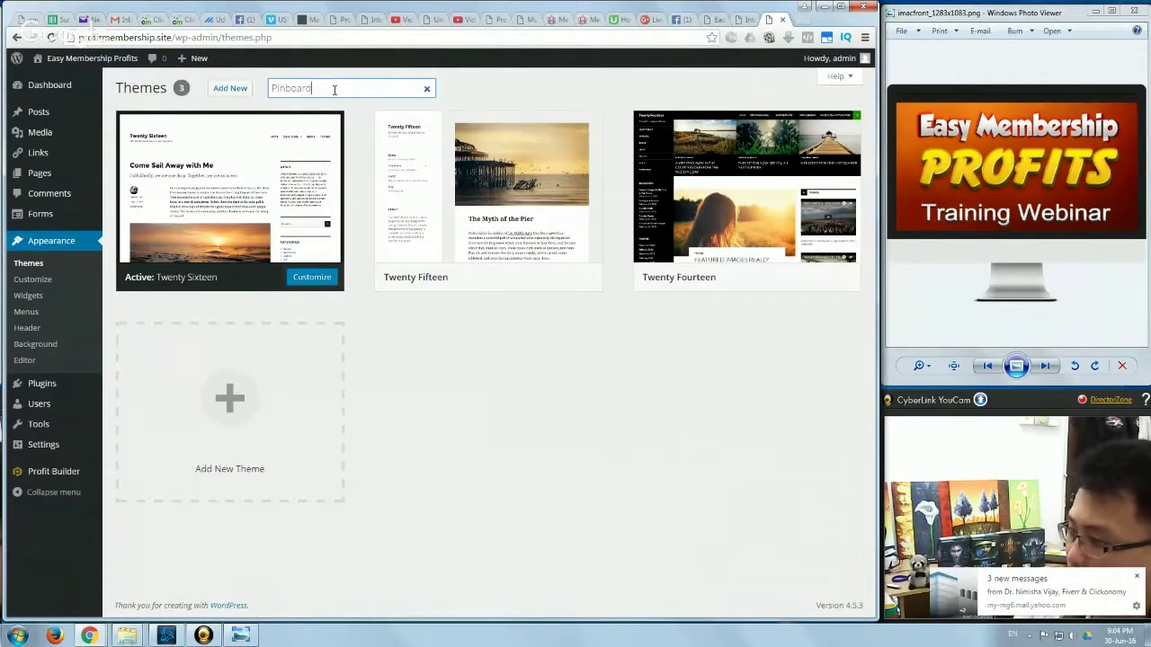
# - Search the themes available to add for "pinboard" and install the Pinboard theme
pyautogui.click(230, 89)
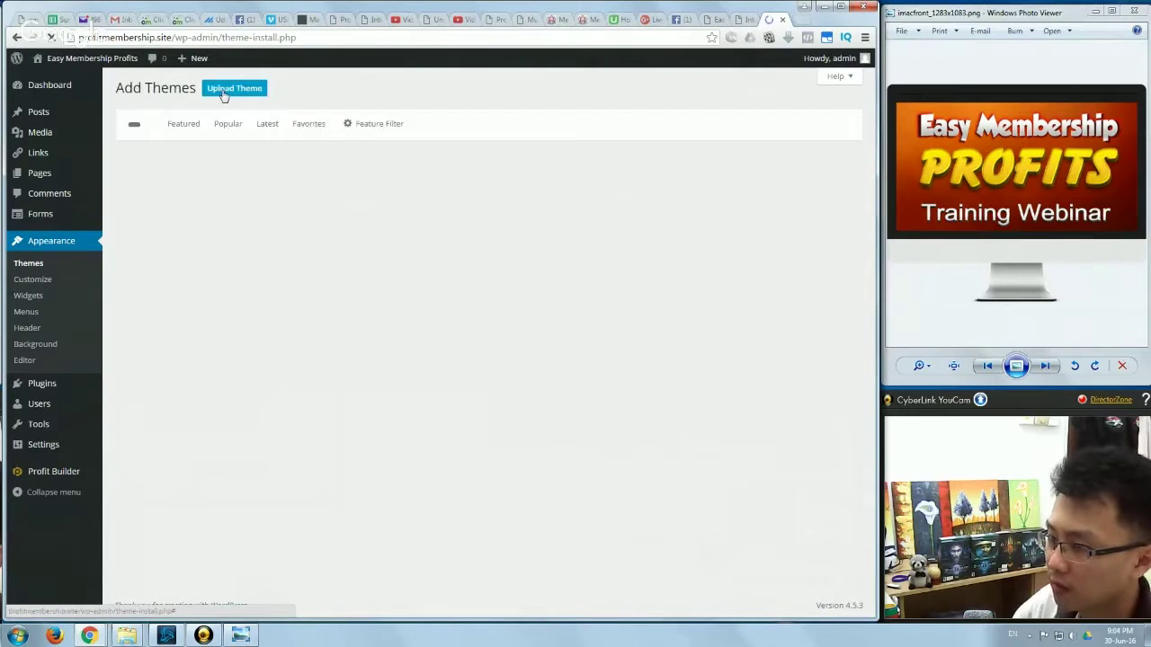
pyautogui.click(729, 122)
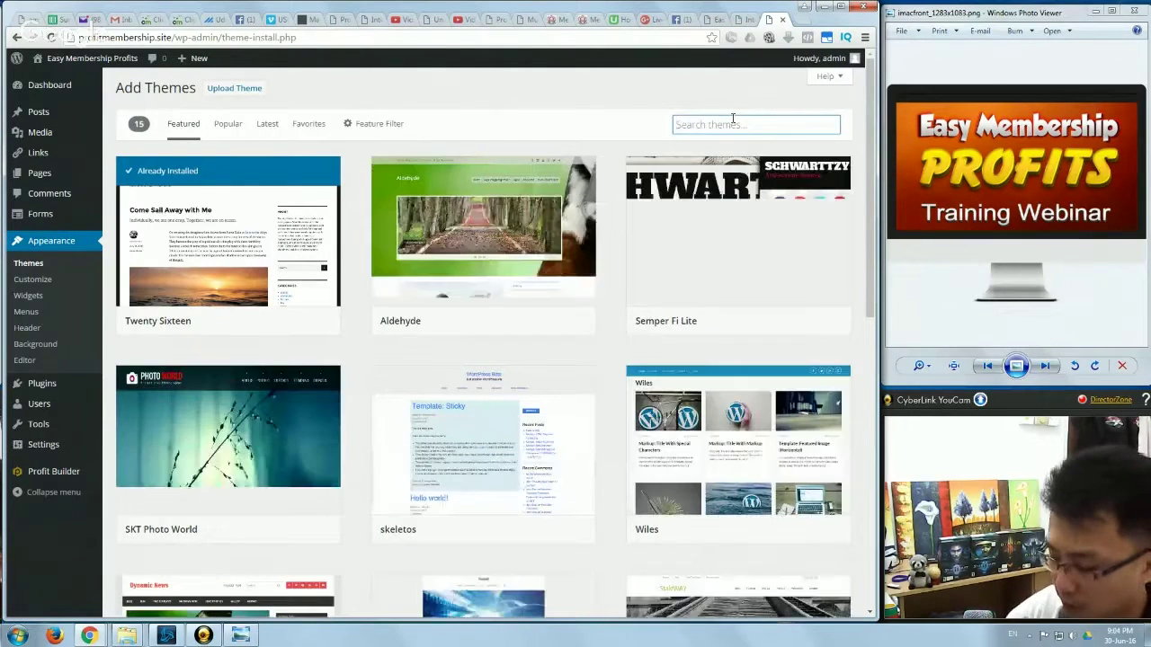
pyautogui.write('pinboard')
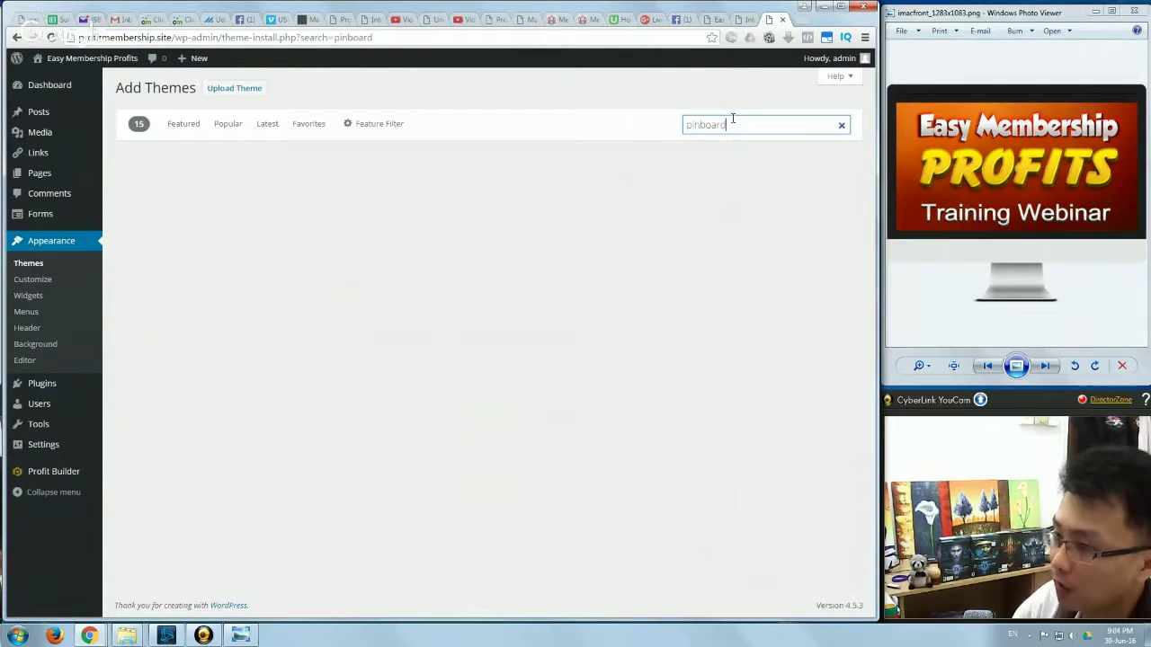
pyautogui.moveTo(226, 213)
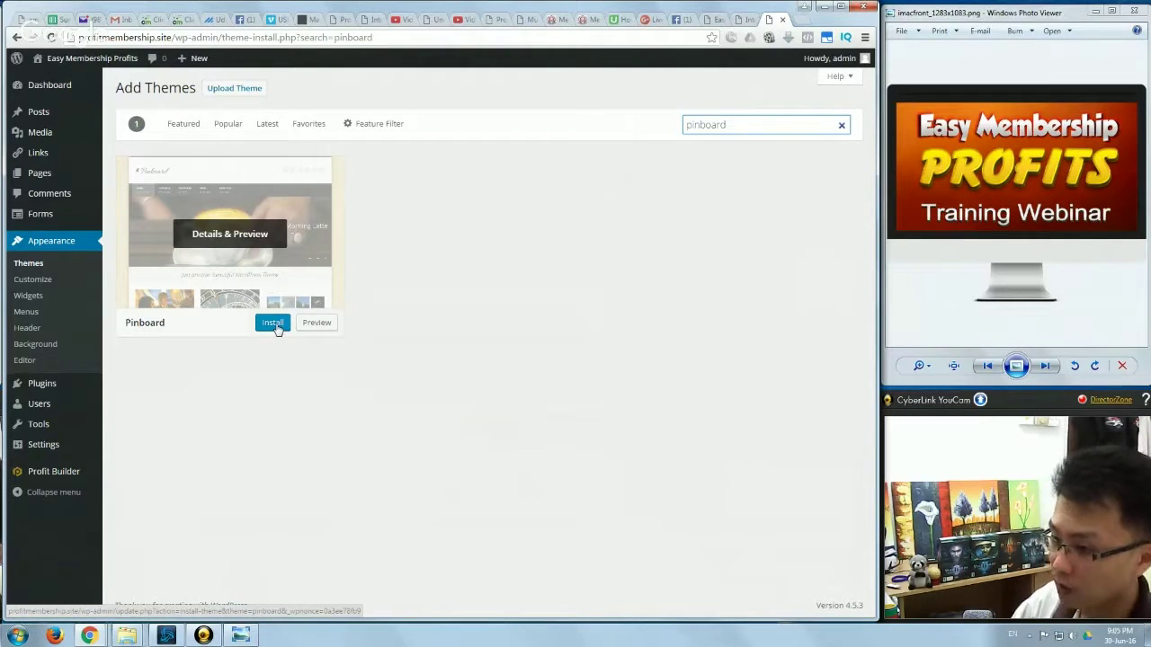
pyautogui.click(275, 329)
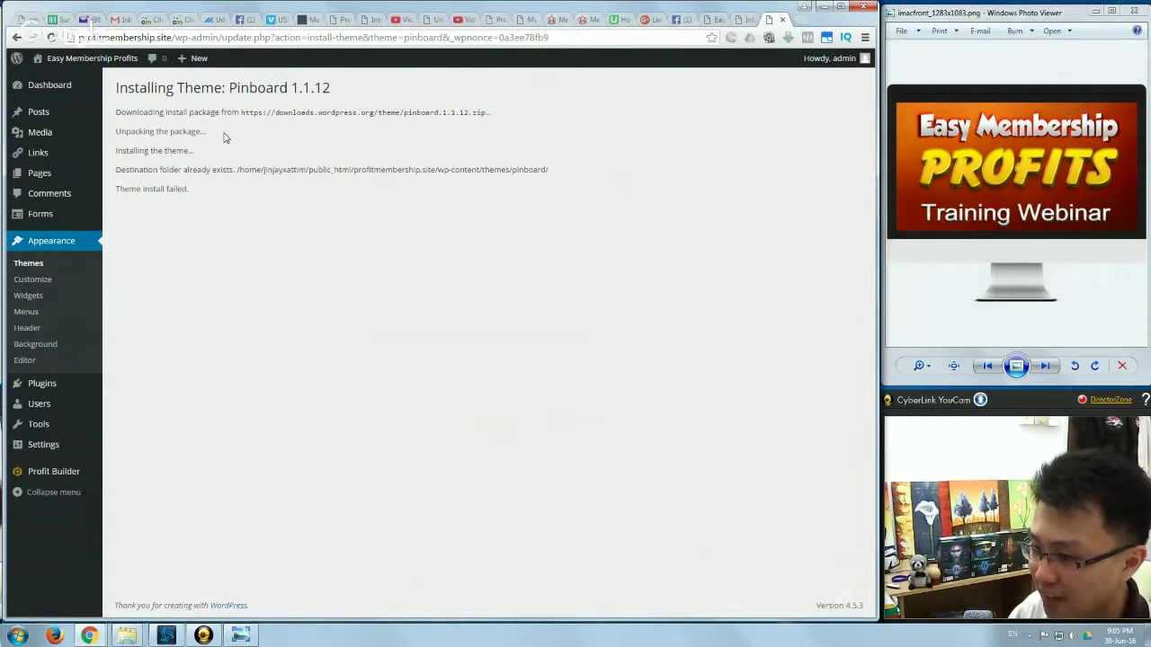
# - Activate the Pinboard theme from the installed themes and open it for customizing
pyautogui.click(37, 267)
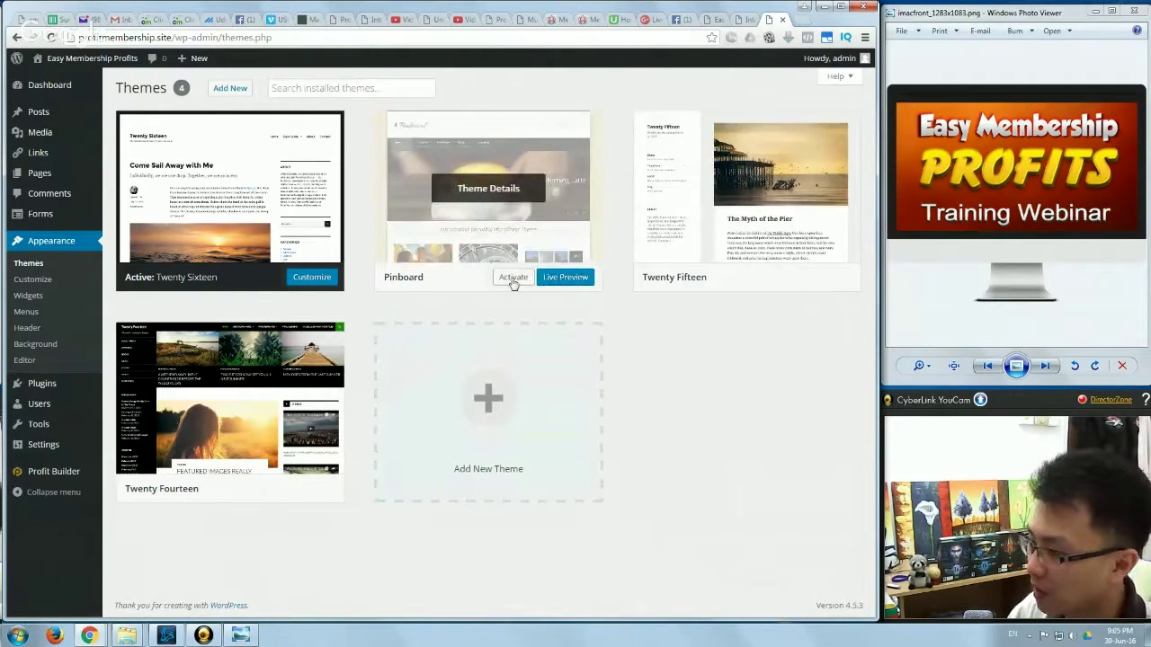
pyautogui.click(513, 277)
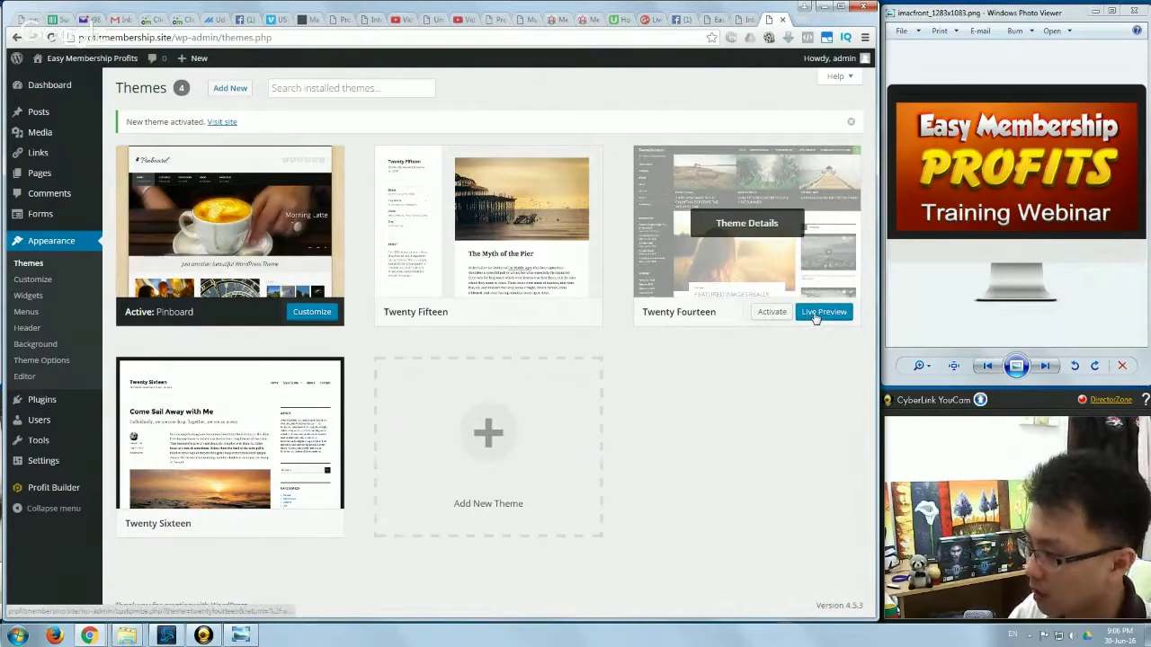
pyautogui.click(311, 312)
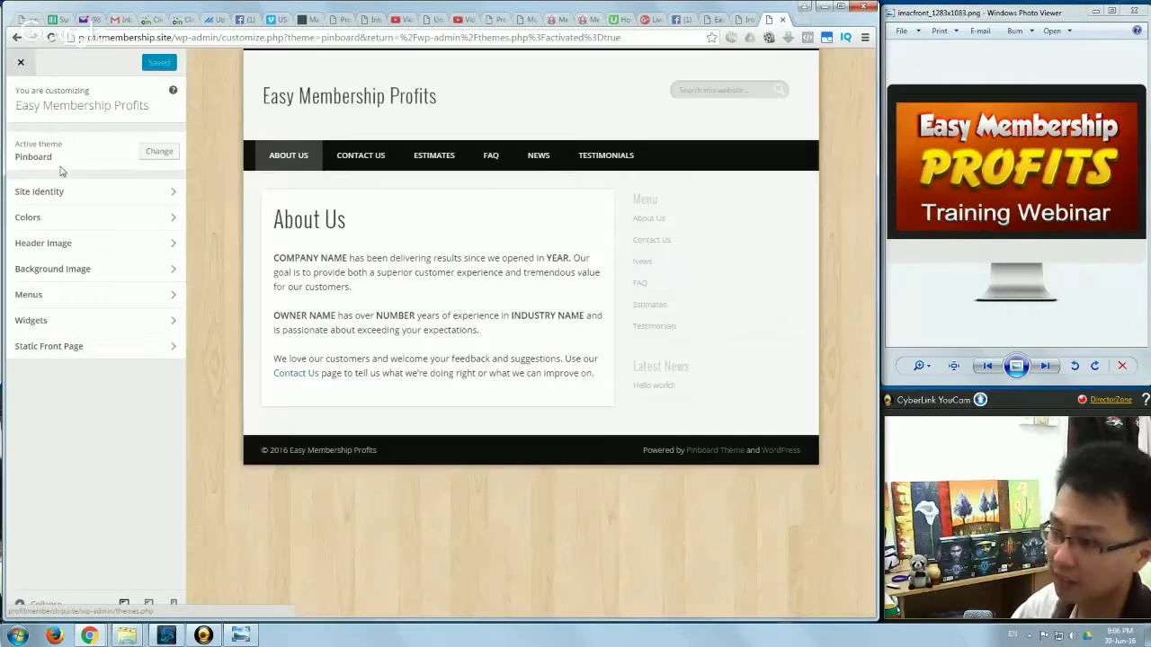
# - Try hiding the site title and tagline in the Site Identity settings, and turn their display back on
pyautogui.click(113, 191)
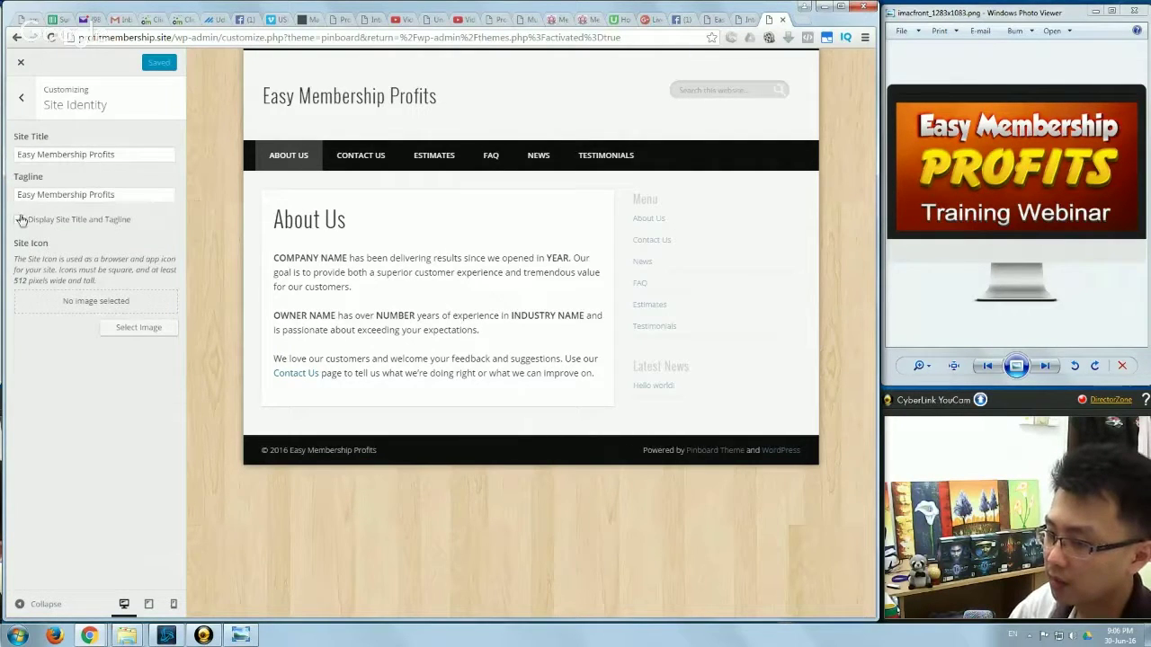
pyautogui.tripleClick(66, 194)
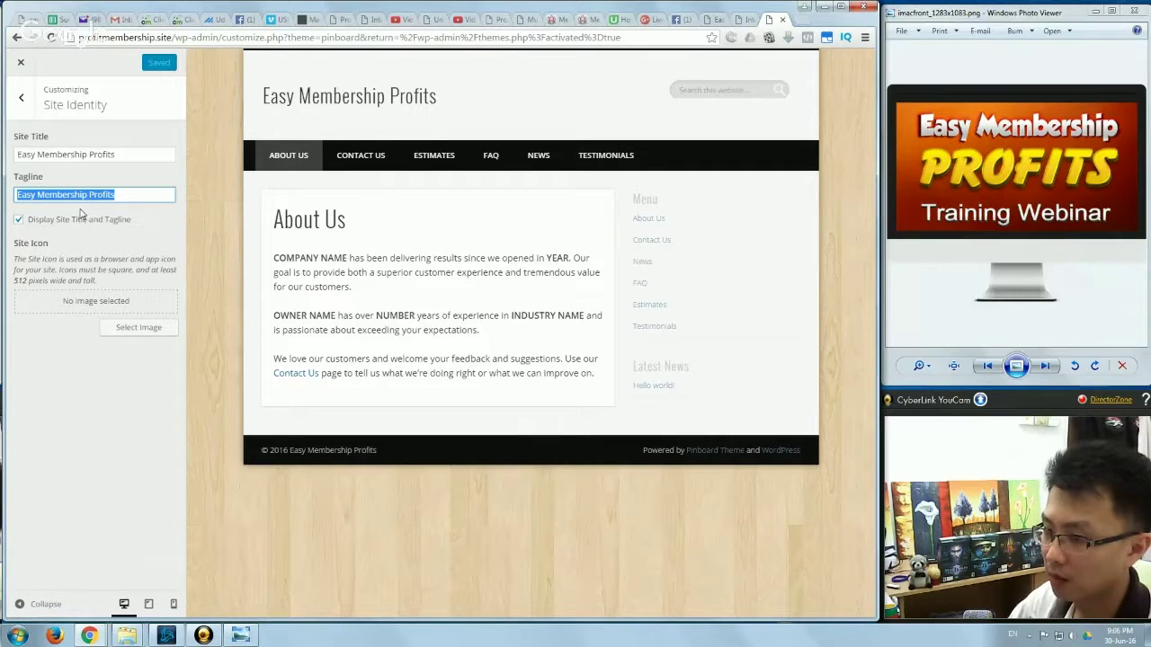
pyautogui.click(80, 222)
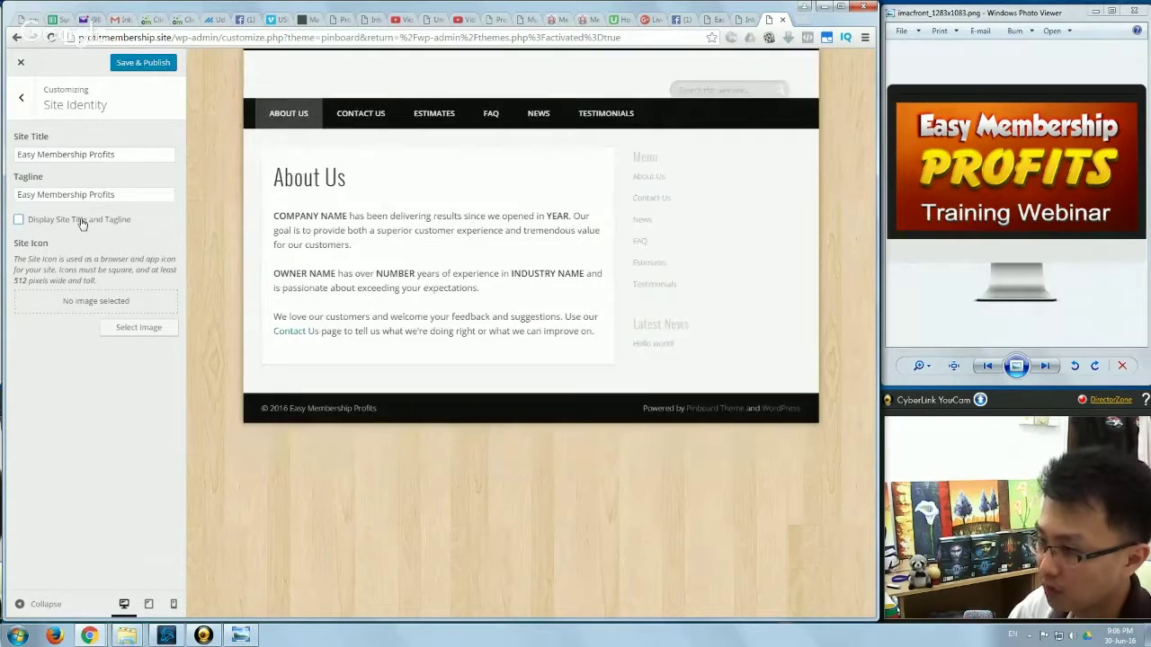
pyautogui.click(80, 222)
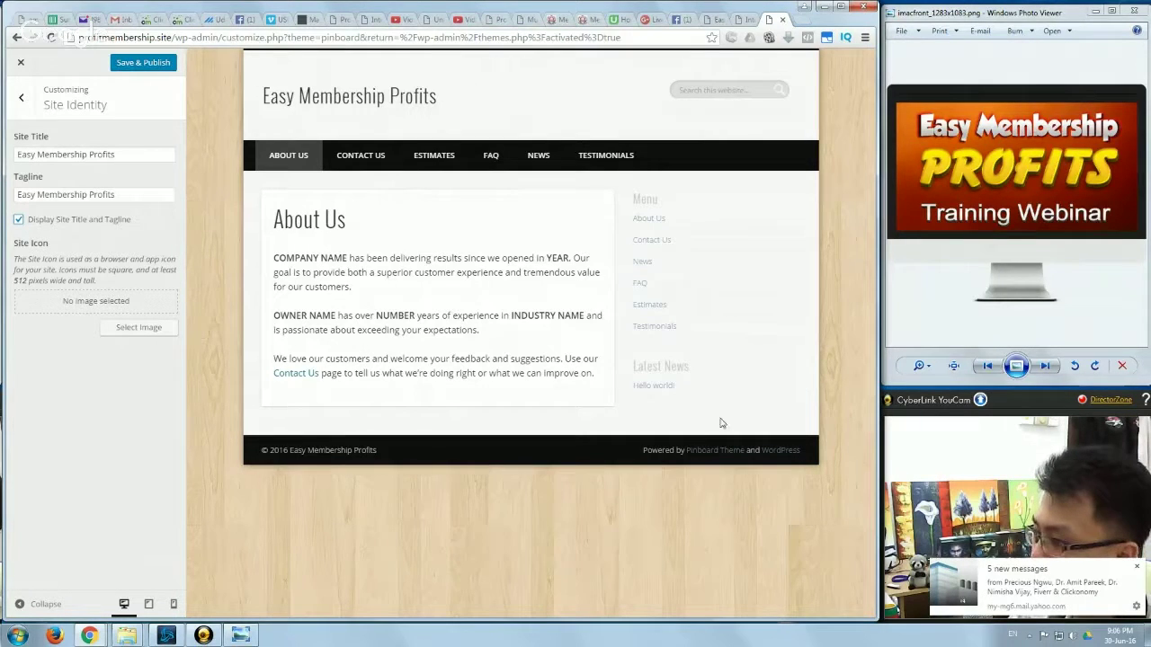
pyautogui.click(22, 99)
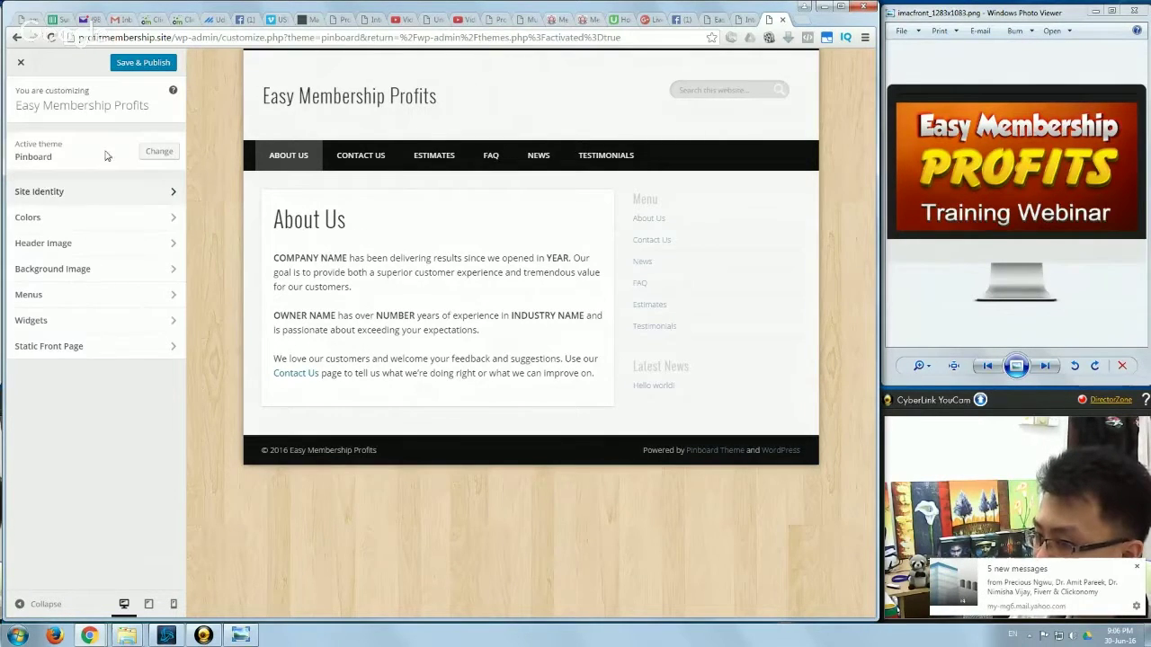
# - Try purple and black as the site's background color, and set it to white (#ffffff)
pyautogui.click(57, 221)
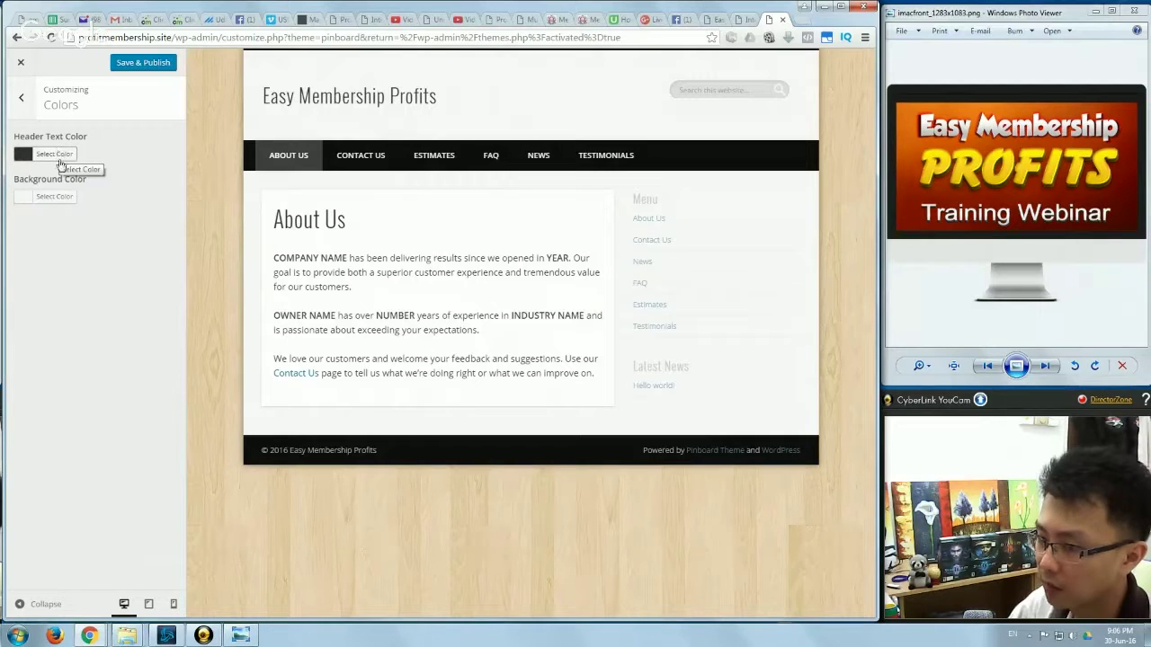
pyautogui.click(61, 193)
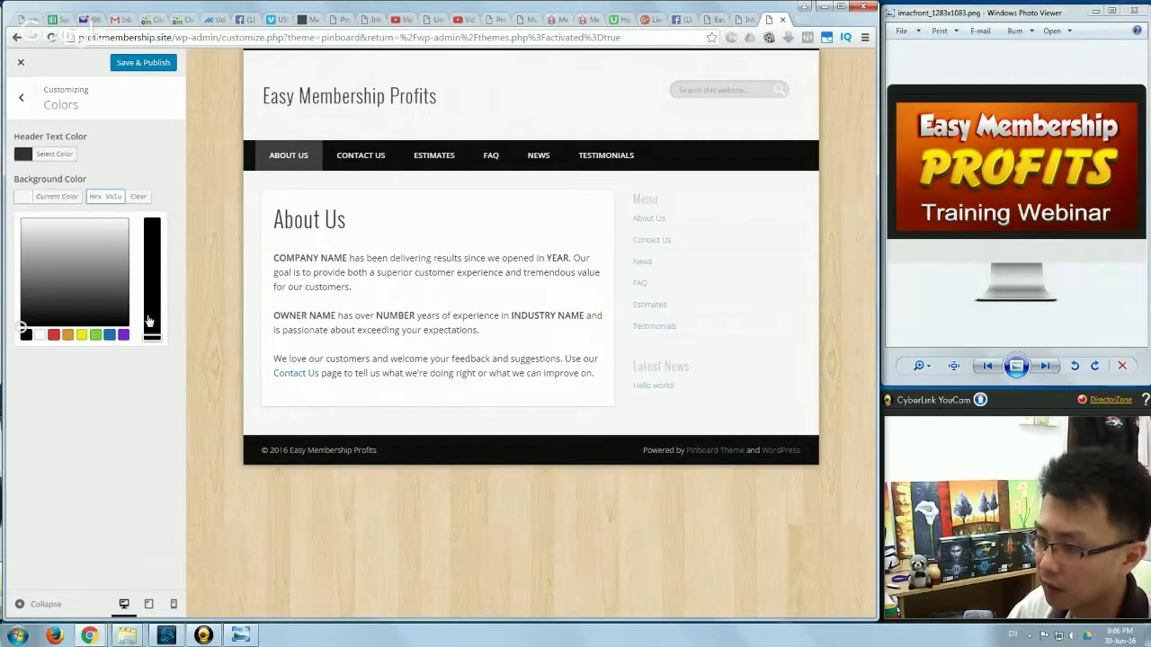
pyautogui.click(123, 334)
pyautogui.click(158, 396)
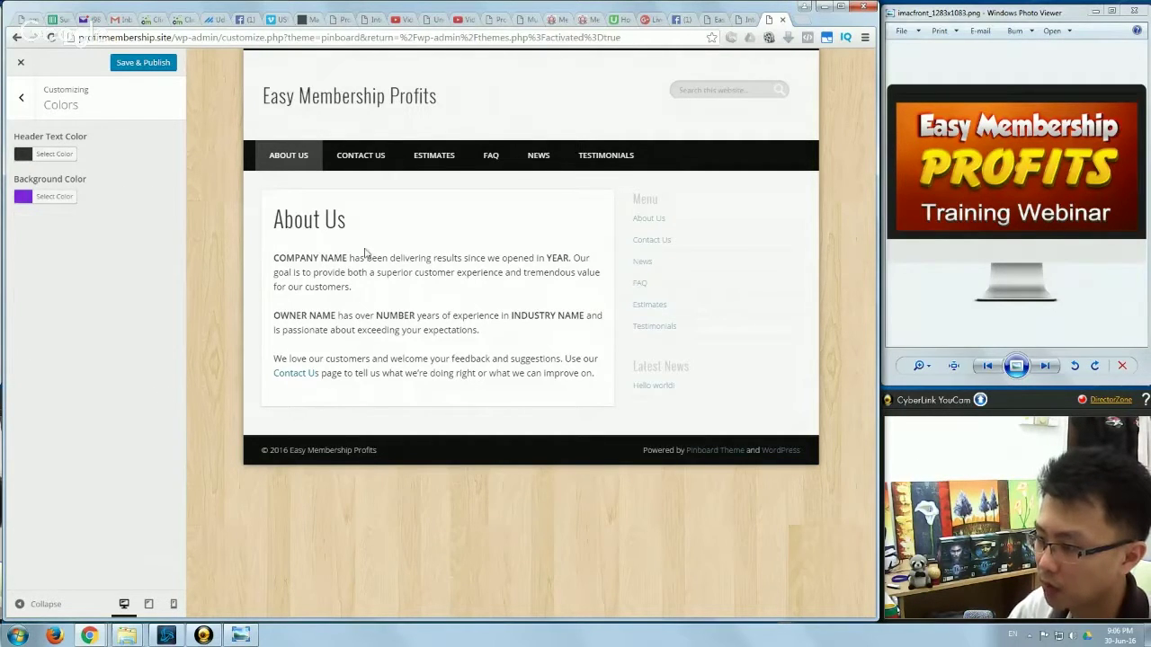
pyautogui.click(54, 196)
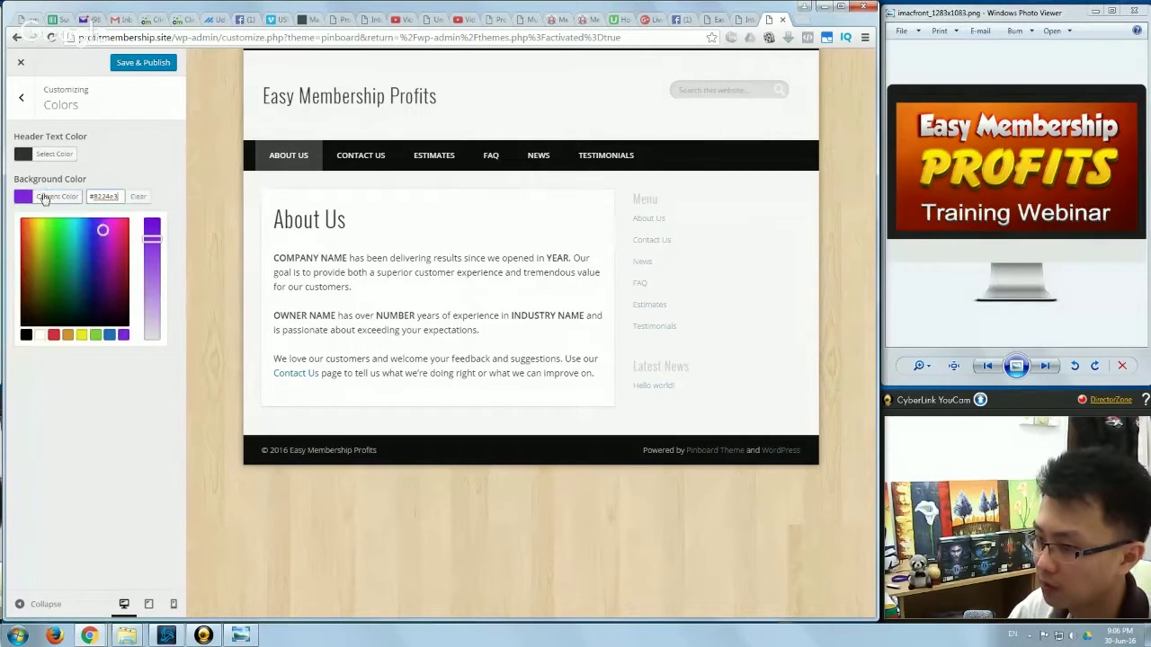
pyautogui.click(26, 334)
pyautogui.click(104, 362)
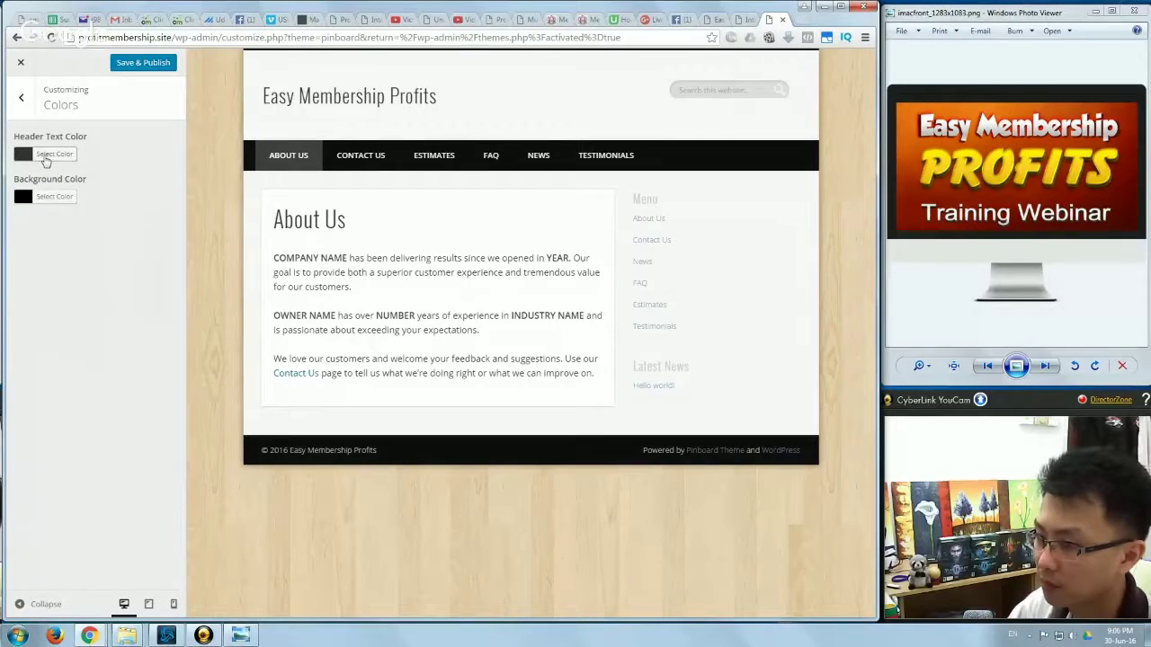
pyautogui.click(40, 198)
pyautogui.click(40, 335)
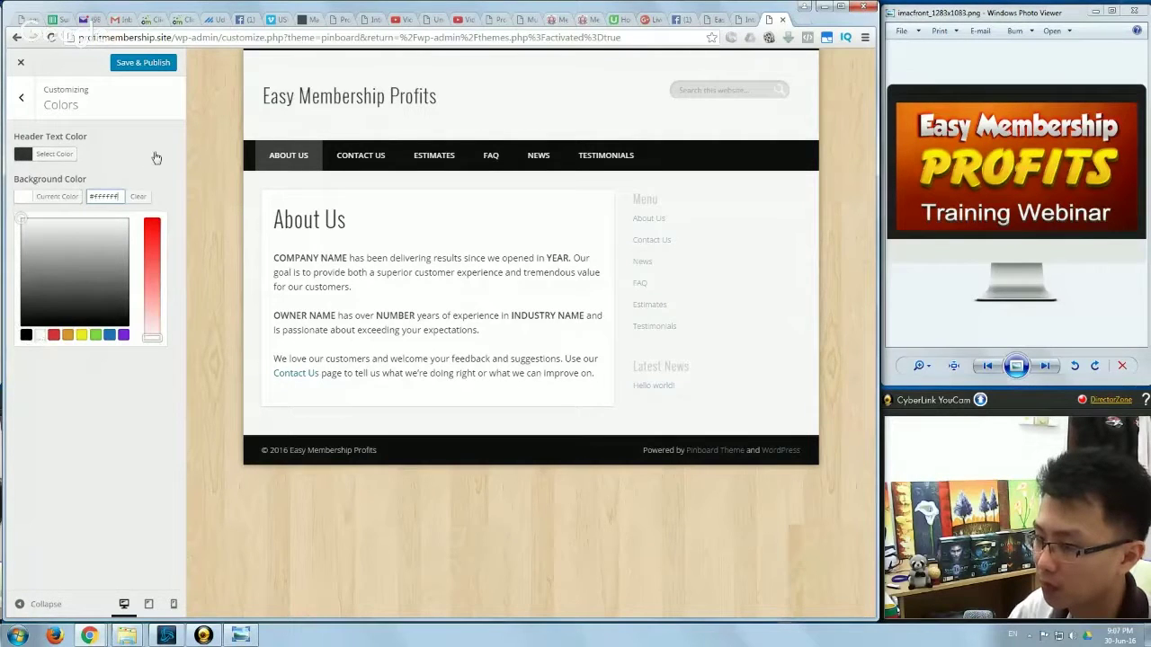
pyautogui.click(157, 157)
pyautogui.click(21, 97)
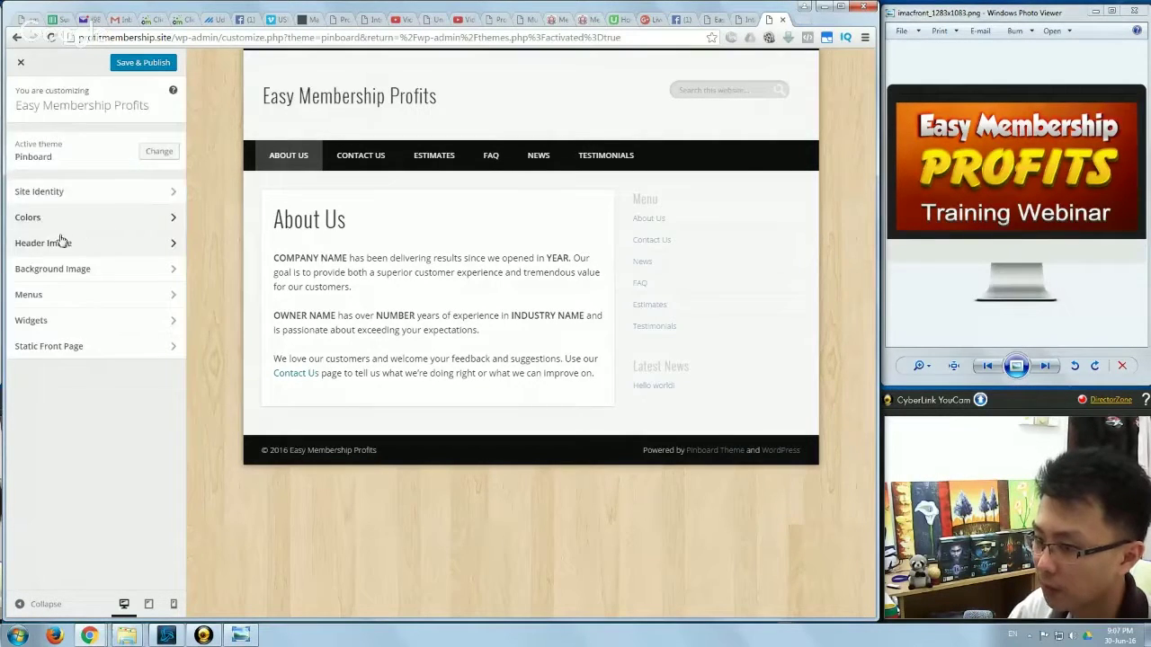
# - Upload arrows-1229853_640.jpg from the Downloads folder as a new header image
pyautogui.click(62, 241)
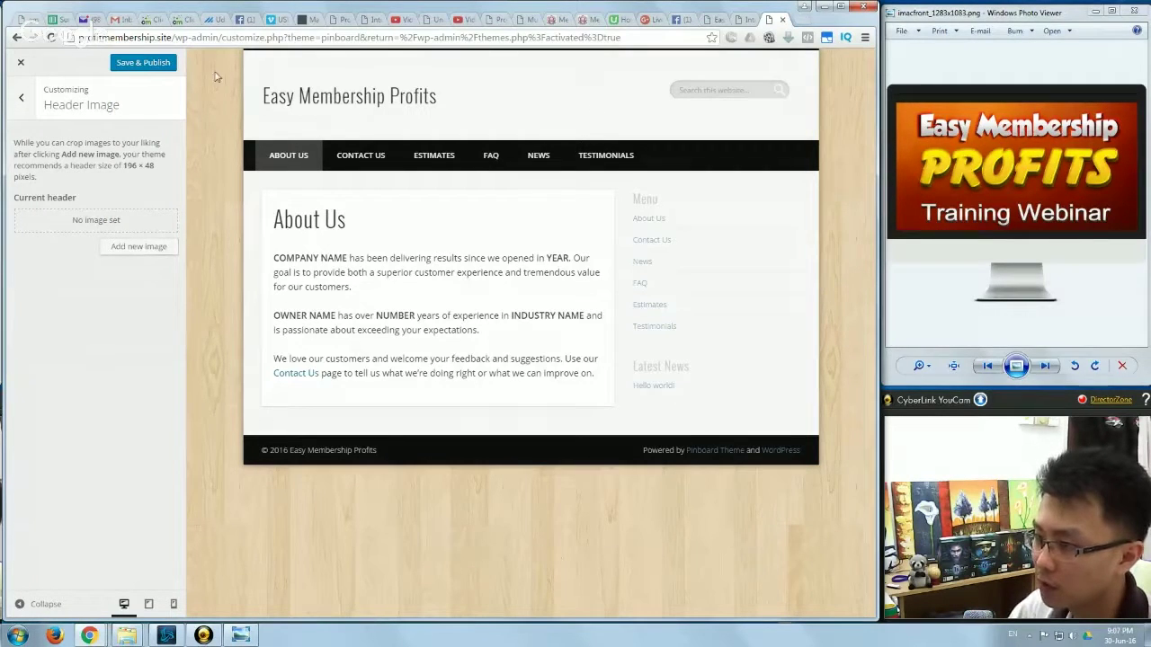
pyautogui.click(137, 248)
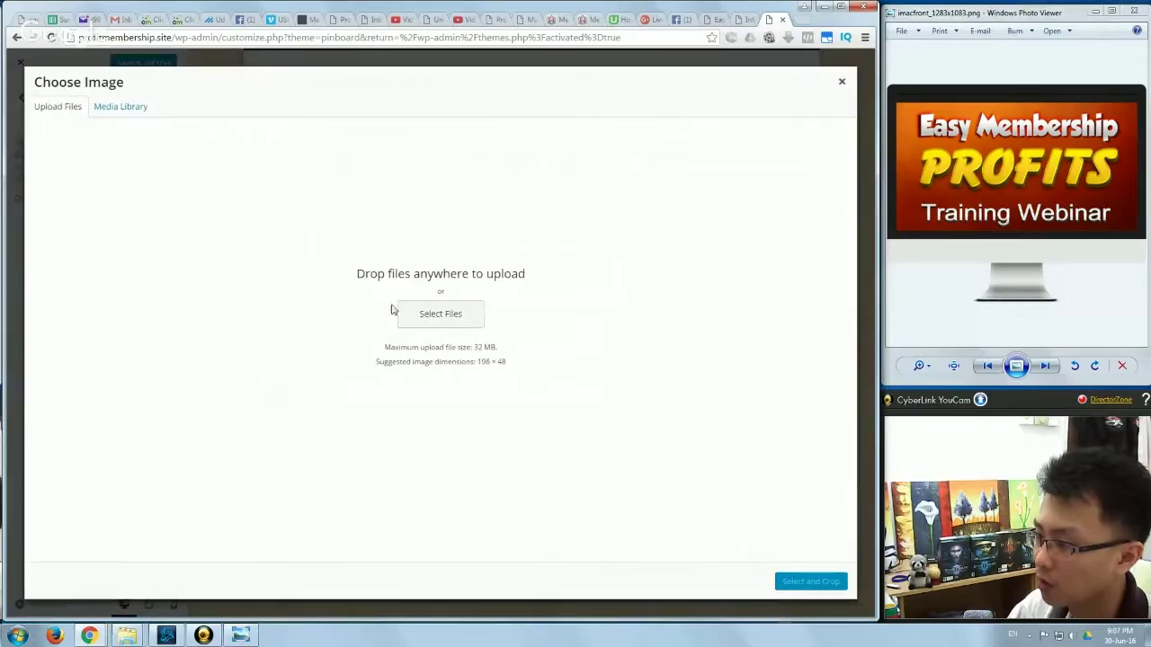
pyautogui.click(424, 314)
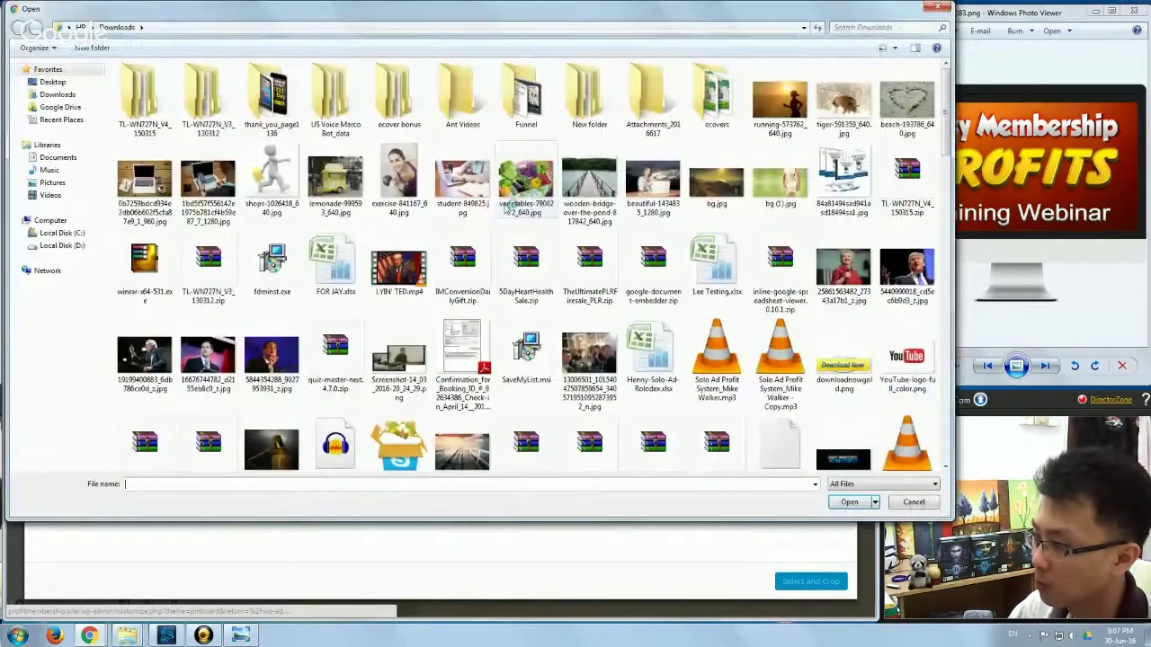
pyautogui.click(584, 263)
pyautogui.scroll(-10, 582, 265)
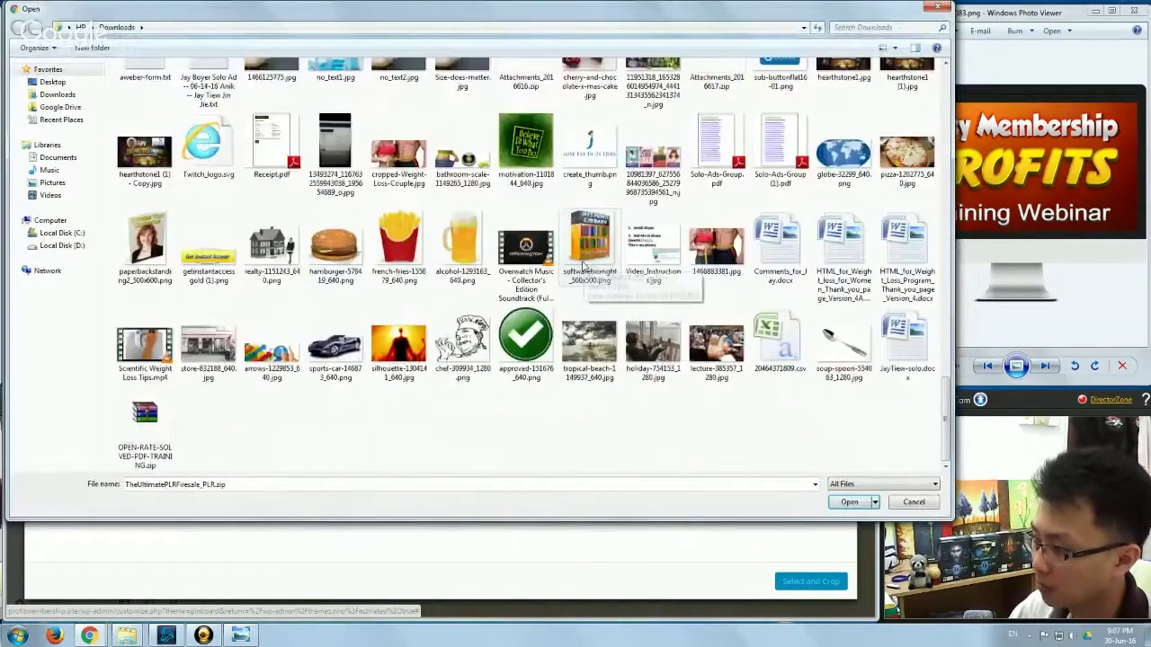
pyautogui.scroll(3, 582, 265)
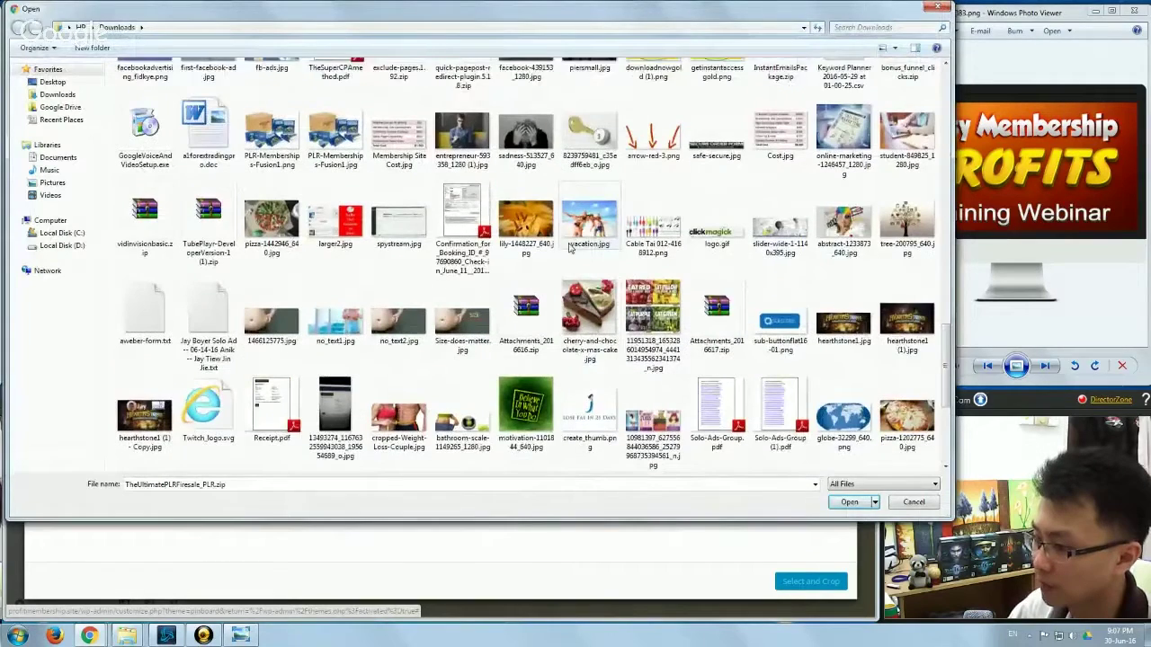
pyautogui.scroll(-3, 569, 249)
pyautogui.doubleClick(452, 209)
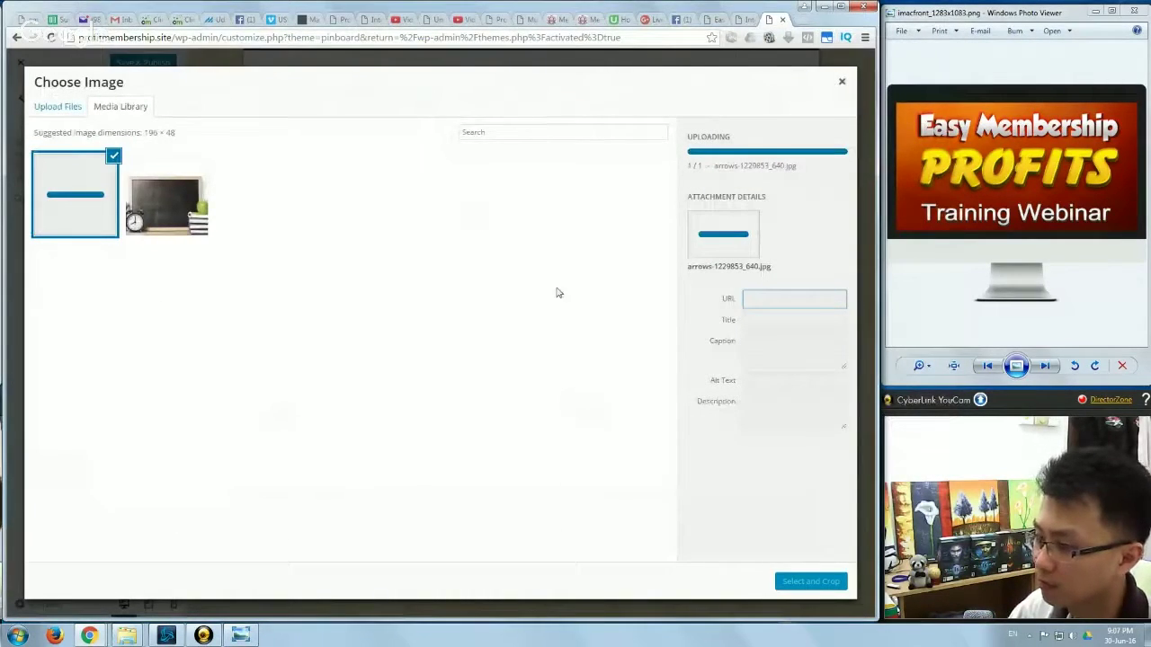
# - Crop the uploaded arrows image with the suggested full-width crop area and apply it as the site header
pyautogui.click(810, 582)
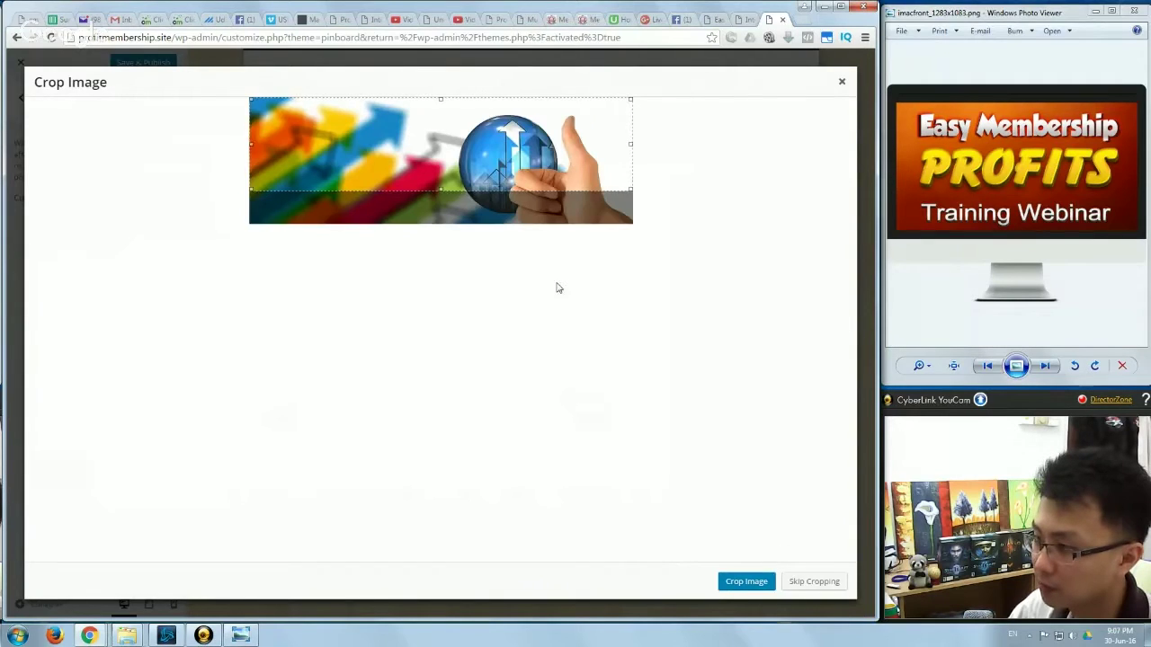
pyautogui.moveTo(544, 212); pyautogui.dragTo(585, 90)
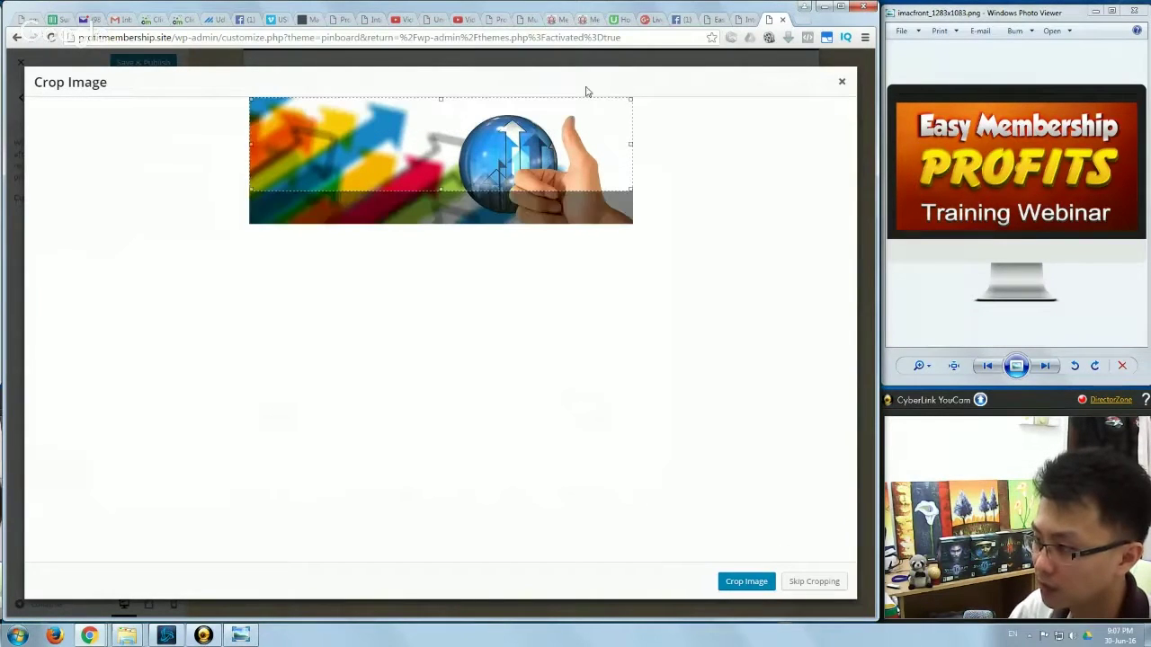
pyautogui.click(744, 584)
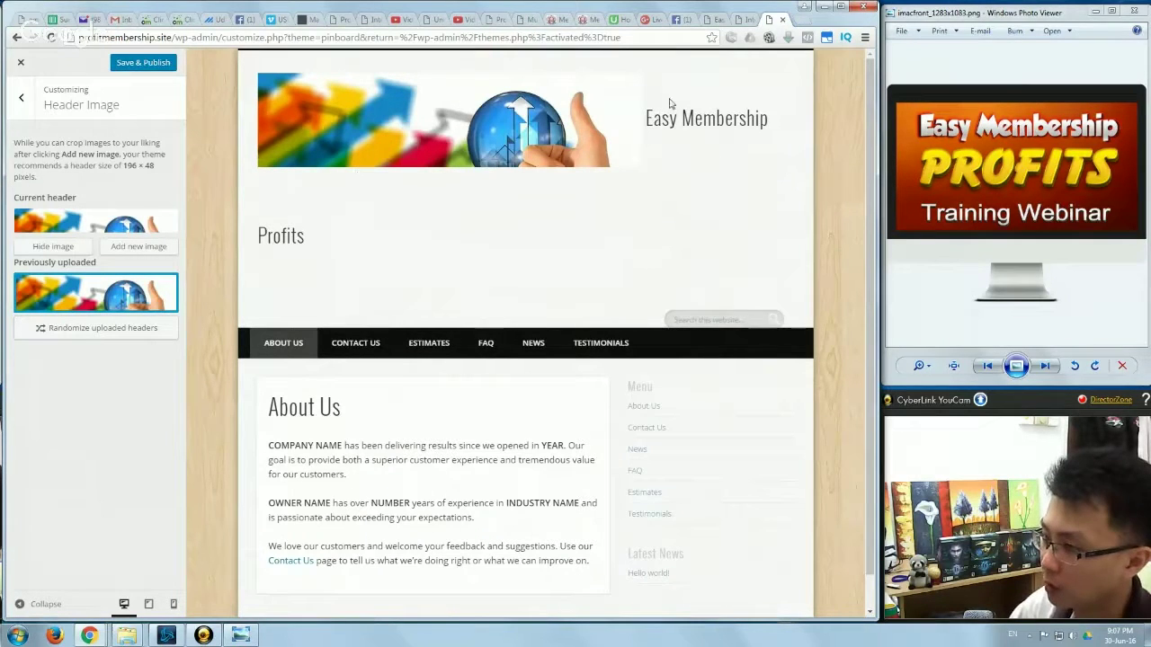
pyautogui.click(19, 94)
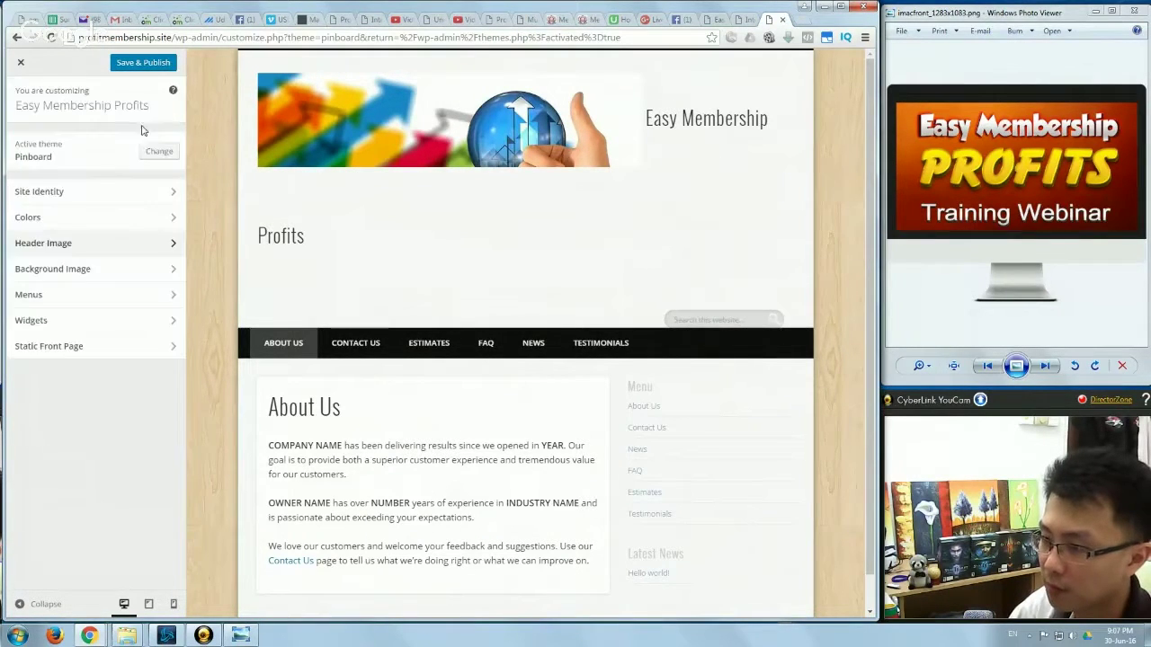
# - Remove the wood-pattern background image from the site and return to the main customizing options
pyautogui.click(75, 272)
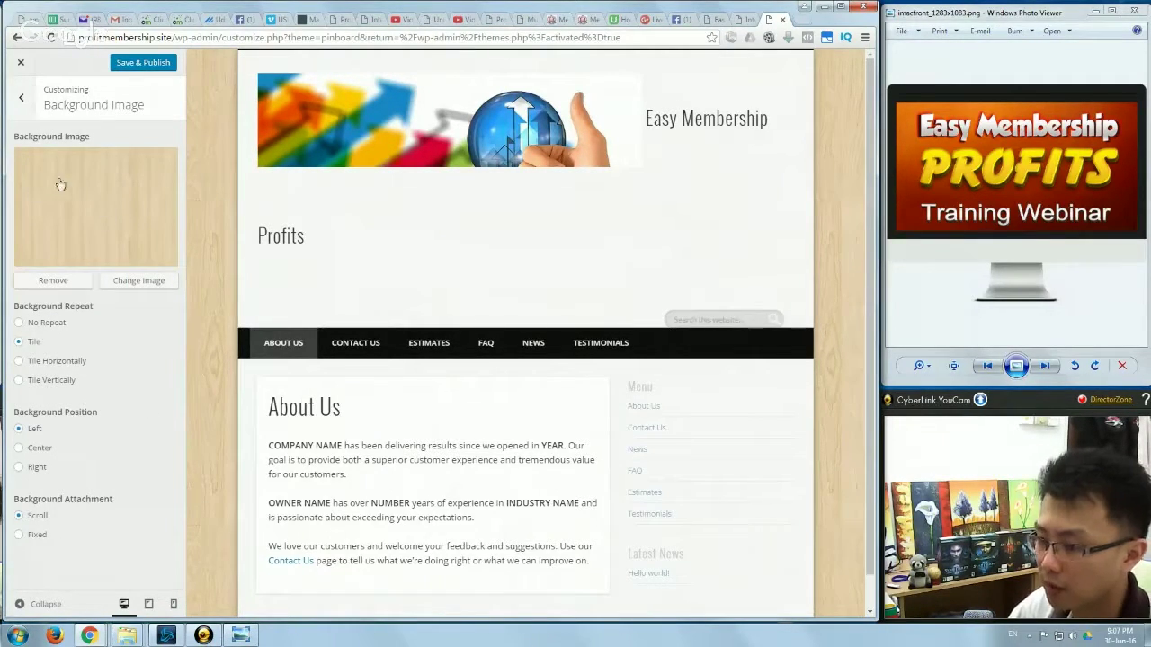
pyautogui.click(53, 281)
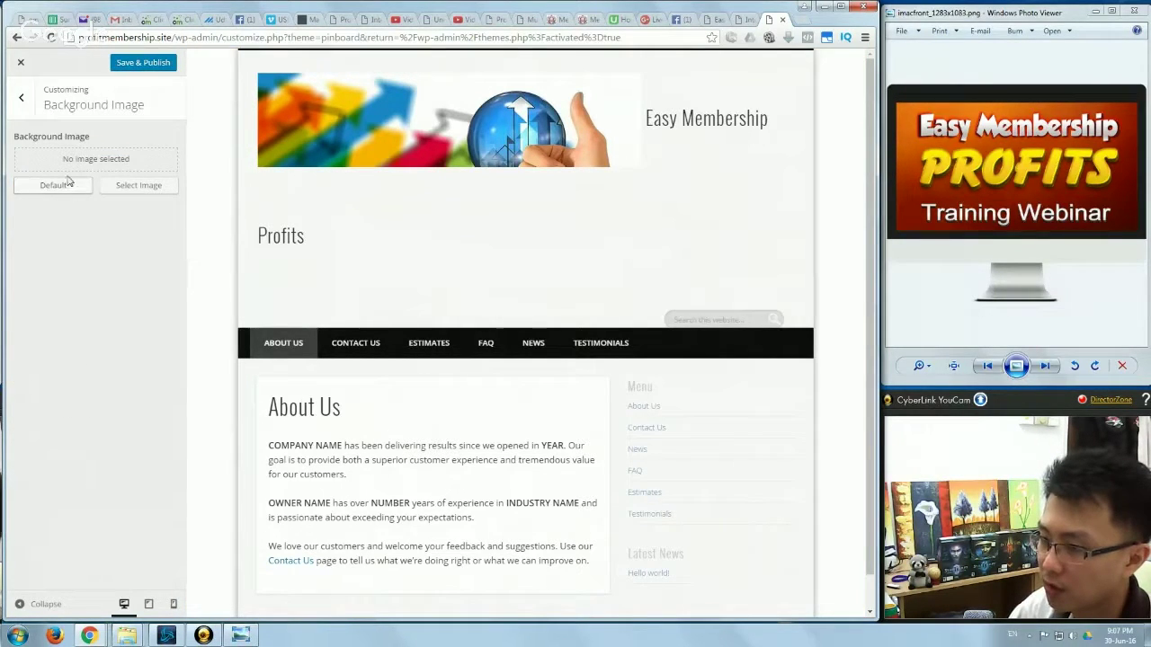
pyautogui.click(23, 102)
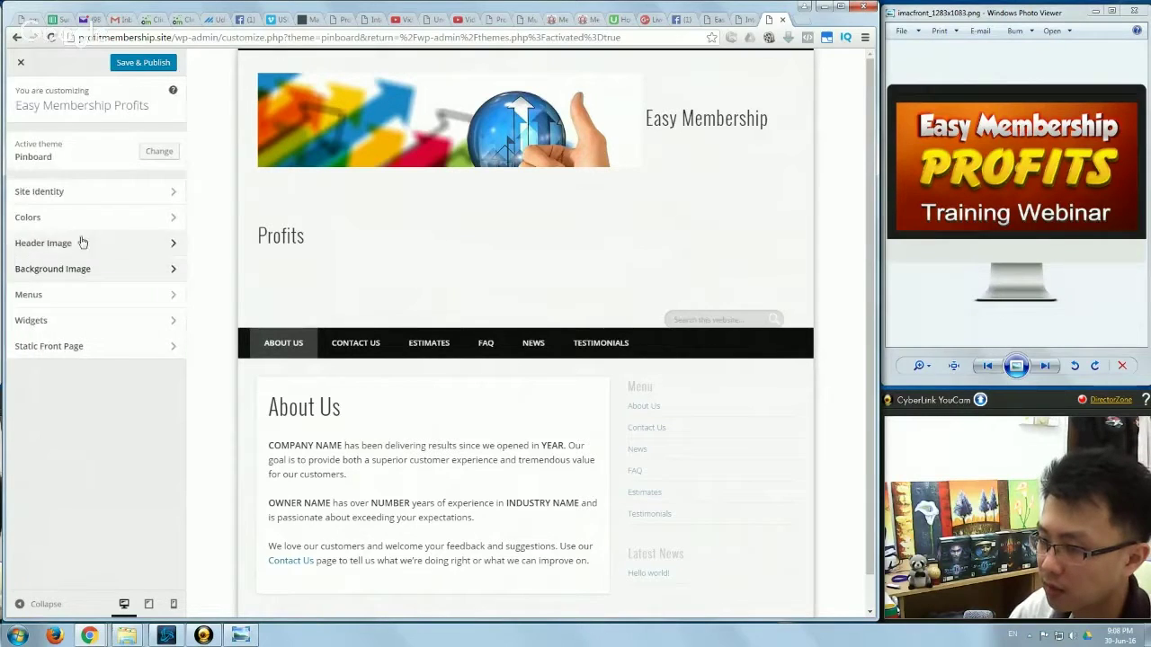
pyautogui.click(77, 271)
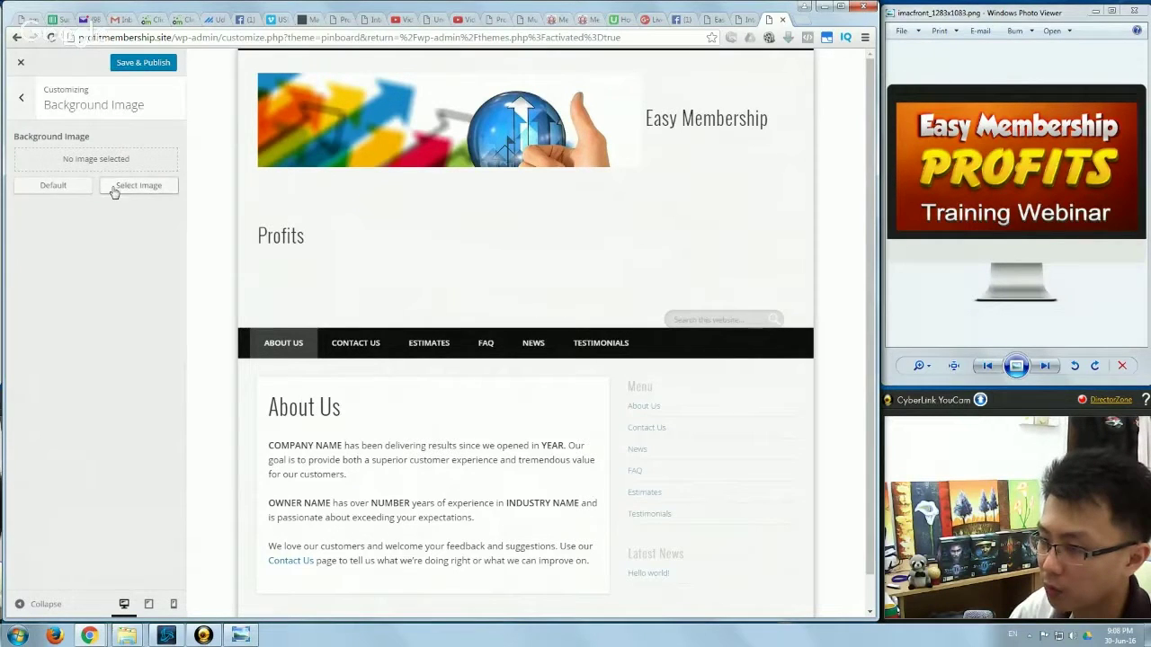
pyautogui.click(21, 99)
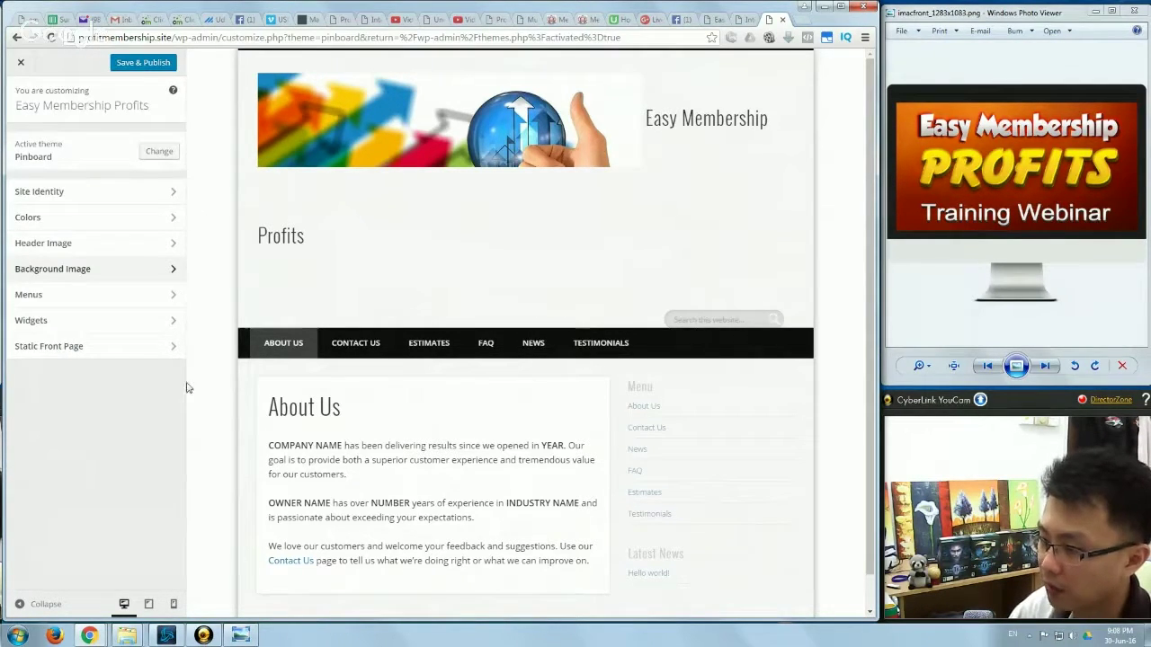
# - Review the site's menu settings and the list of widget areas among the customizing options
pyautogui.click(115, 302)
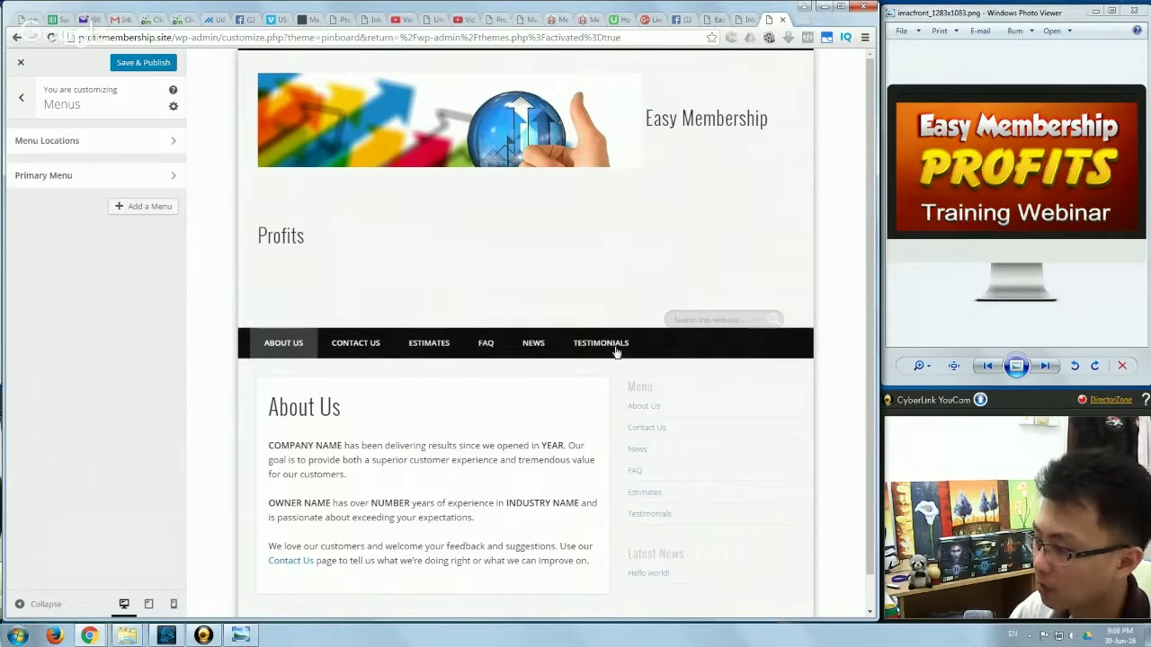
pyautogui.click(22, 97)
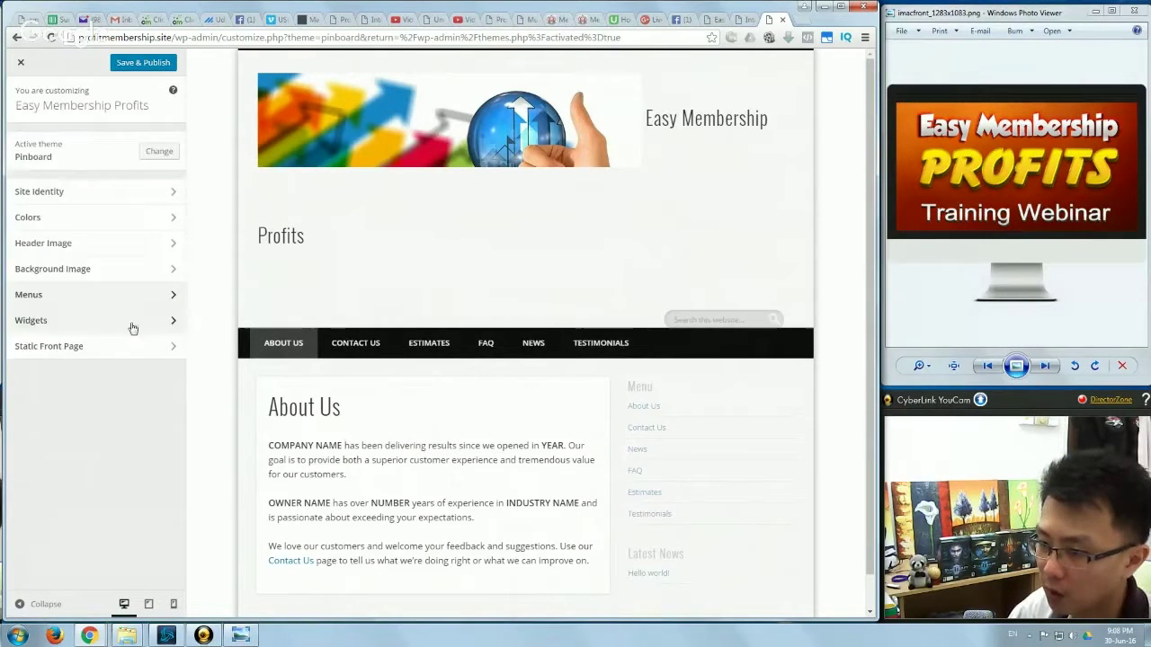
pyautogui.click(70, 321)
pyautogui.scroll(-1, 632, 381)
pyautogui.scroll(1, 620, 381)
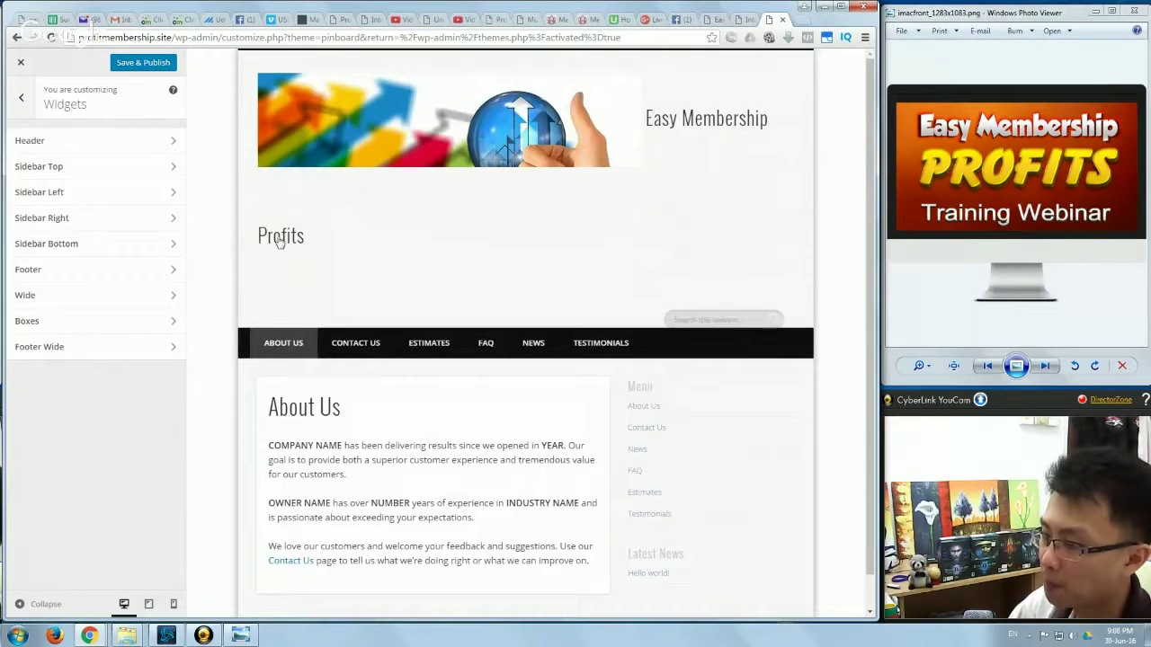
# - Save and publish the theme changes, and check the live Easy Membership Profits homepage
pyautogui.click(144, 63)
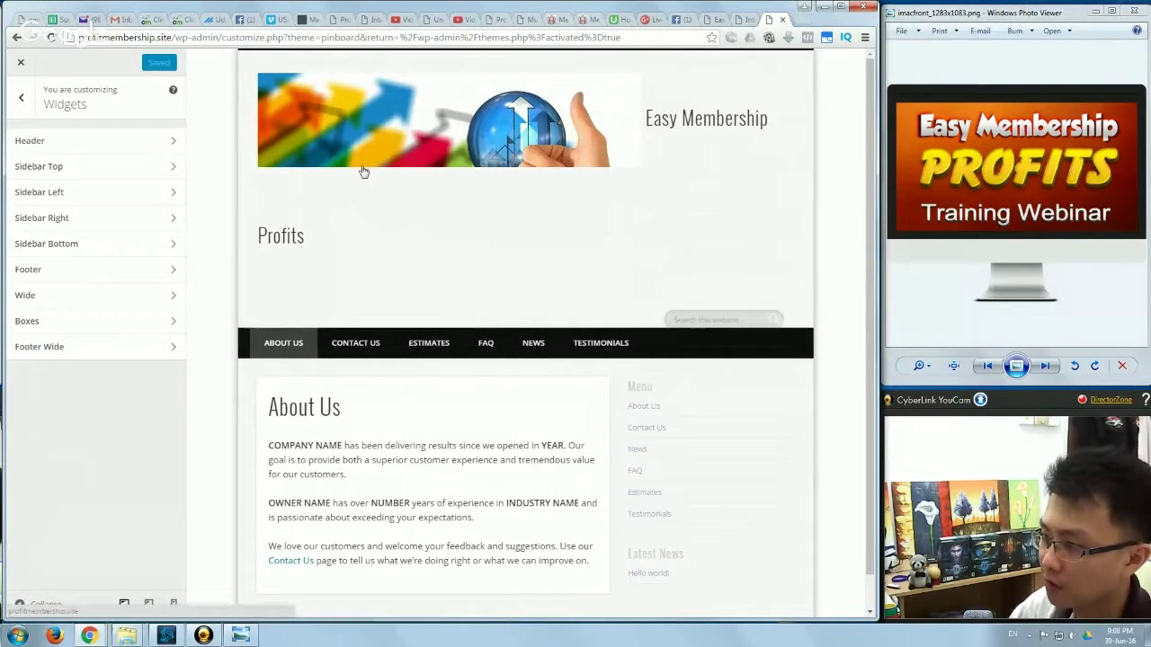
pyautogui.click(661, 119)
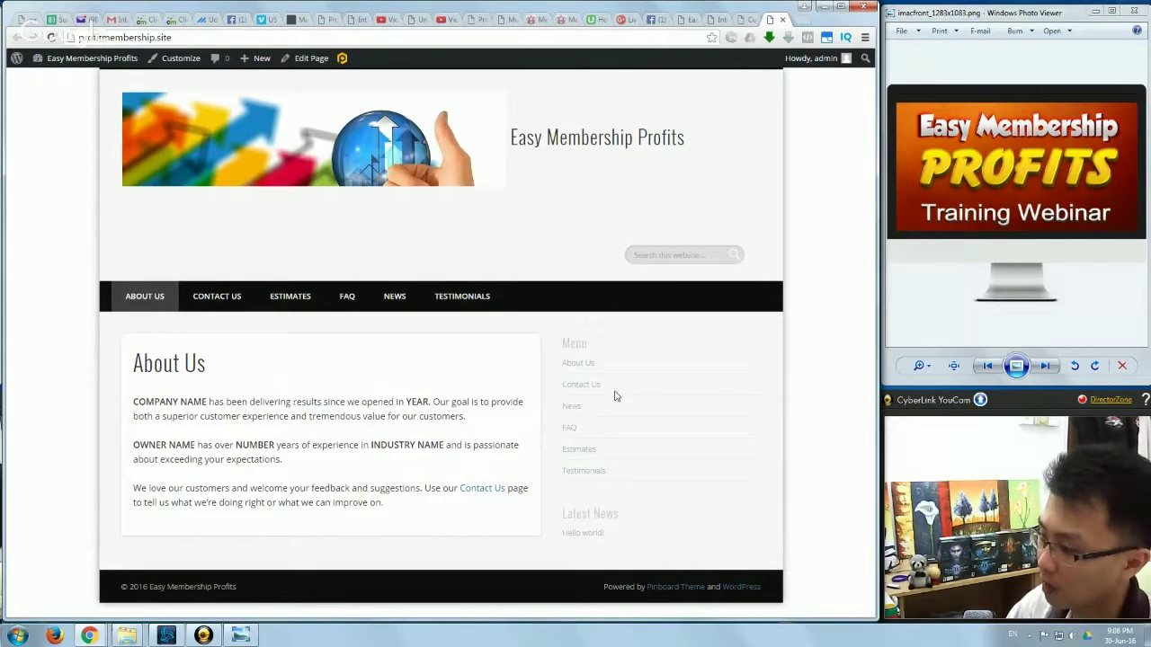
pyautogui.click(783, 20)
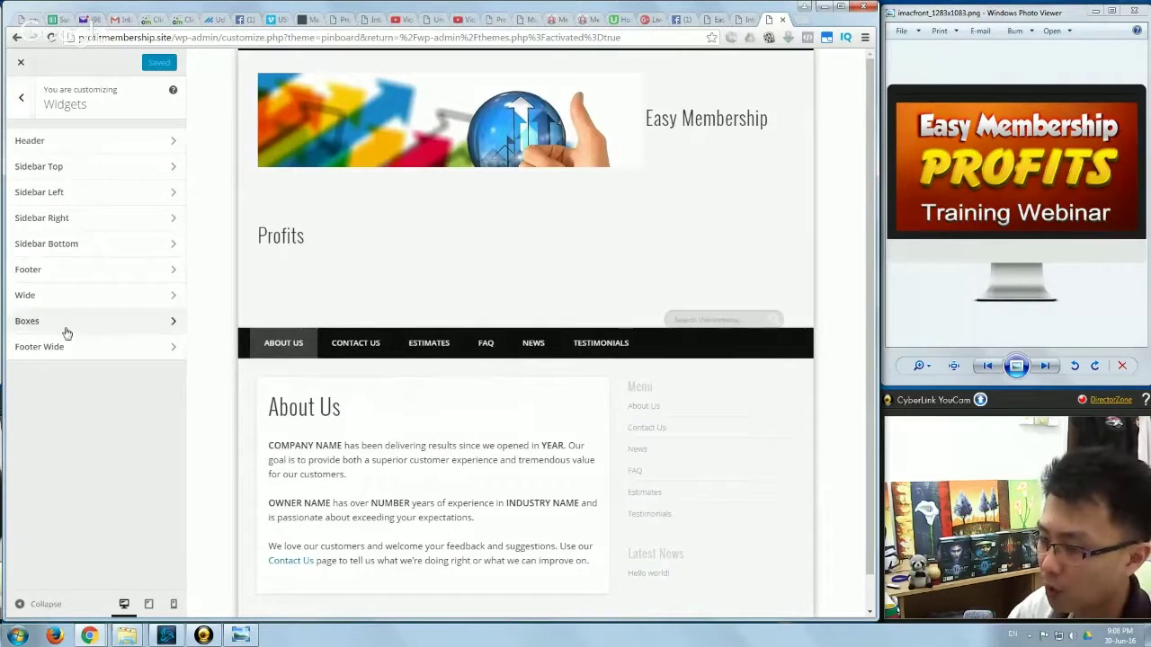
# - Leave the customizer for the Widgets admin page and check which widgets the live homepage shows
pyautogui.click(22, 99)
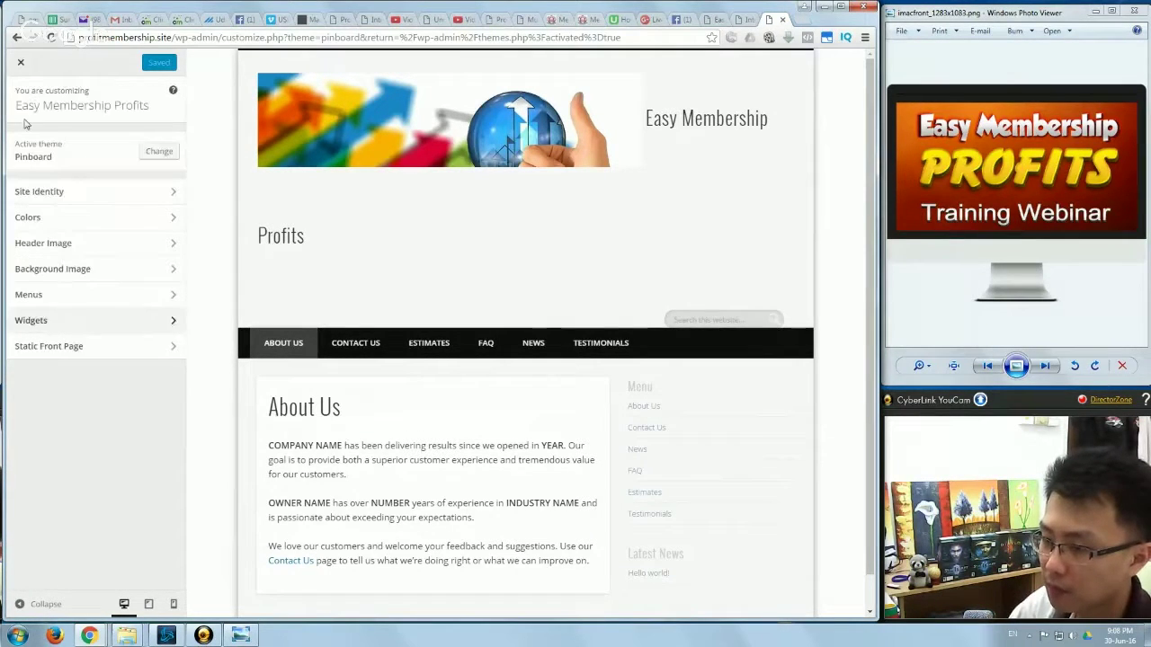
pyautogui.click(22, 62)
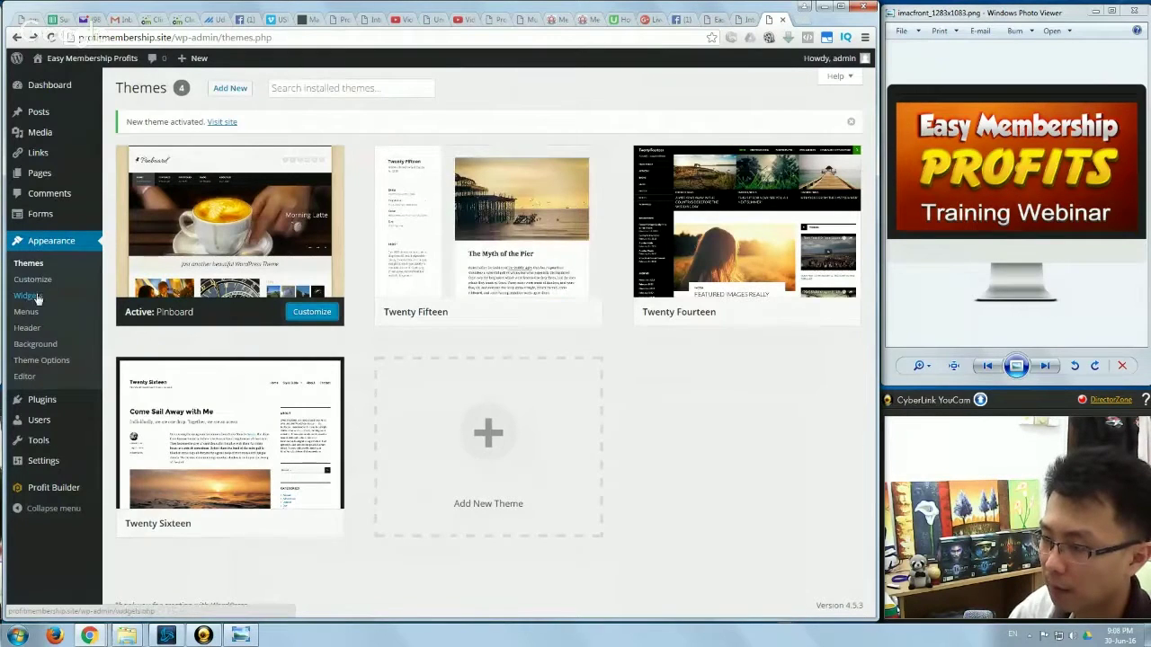
pyautogui.click(28, 296)
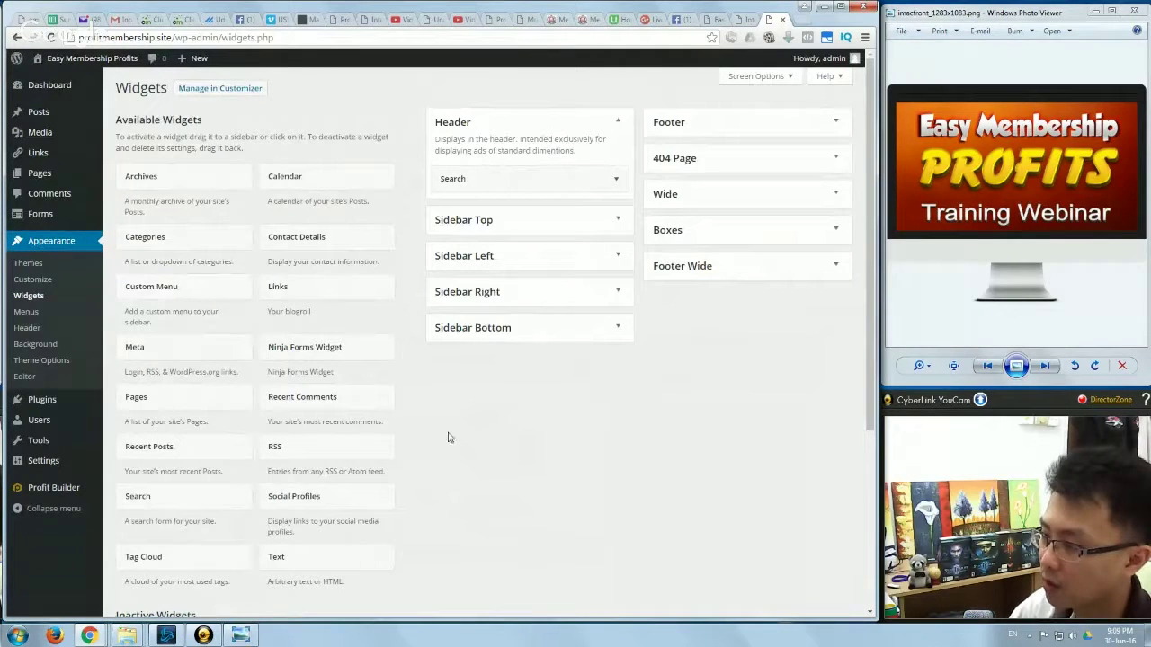
pyautogui.moveTo(54, 59)
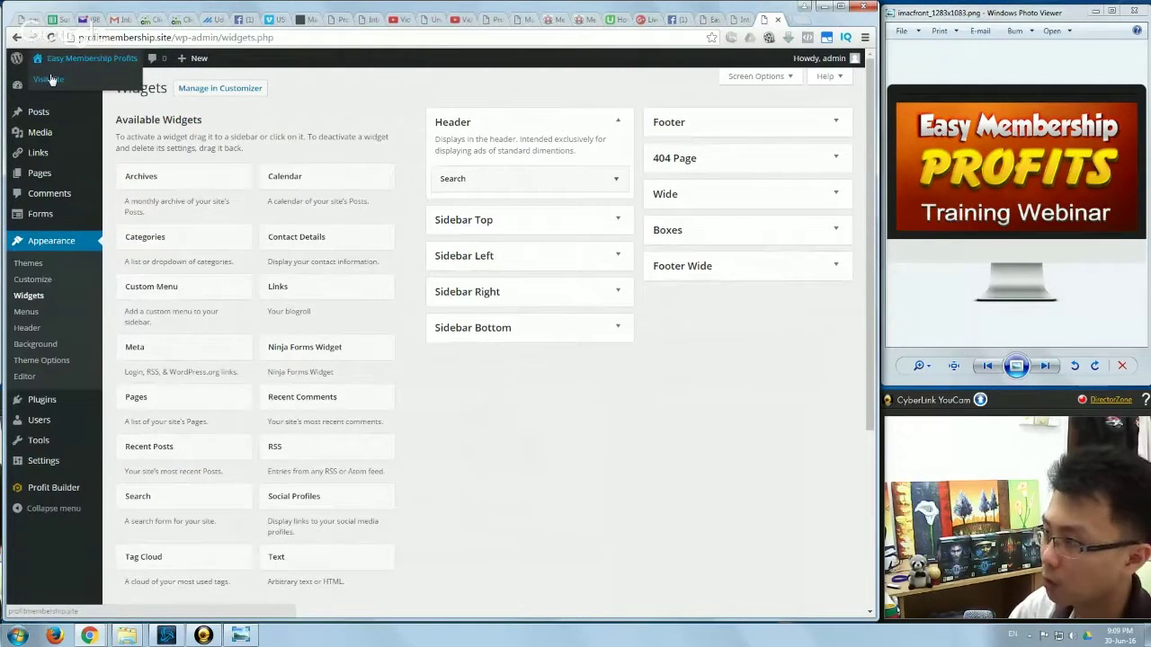
pyautogui.click(51, 79)
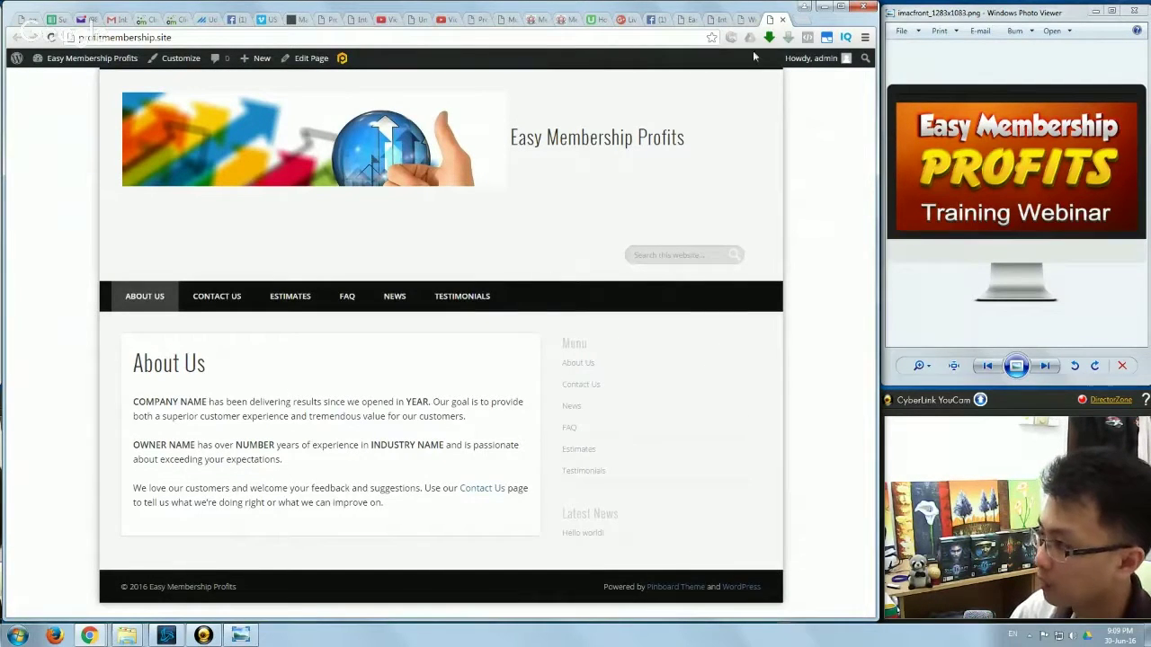
pyautogui.click(780, 20)
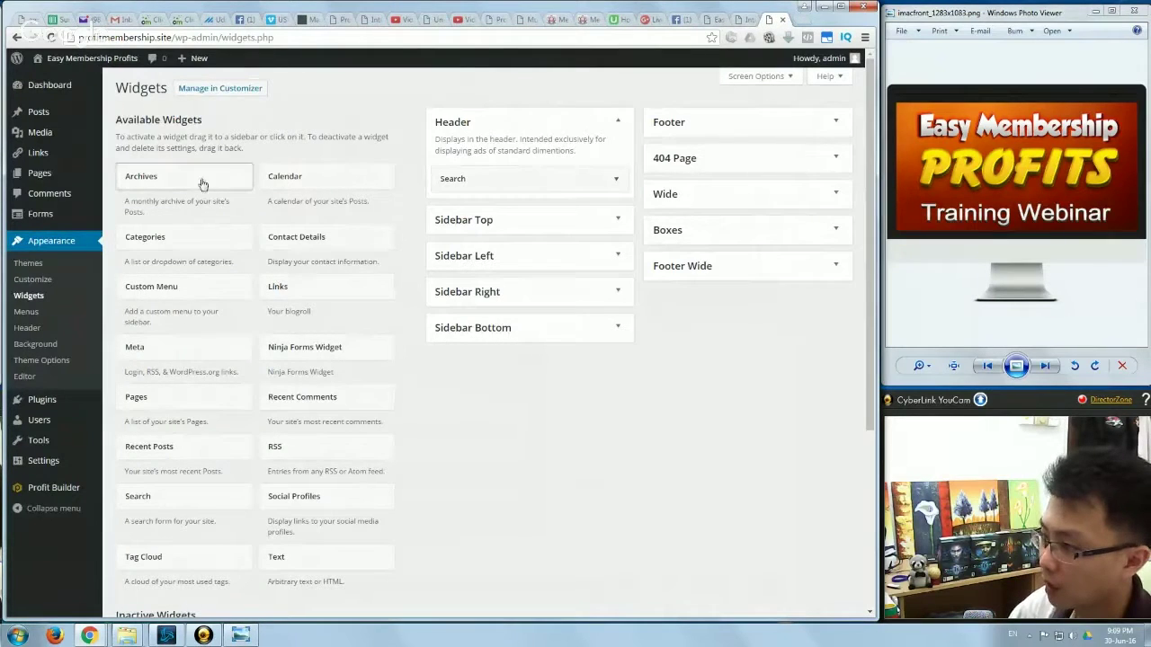
# - Remove the Search widget from Header, the Menu widget from Sidebar Top and the Latest News widget from Sidebar Left
pyautogui.click(492, 222)
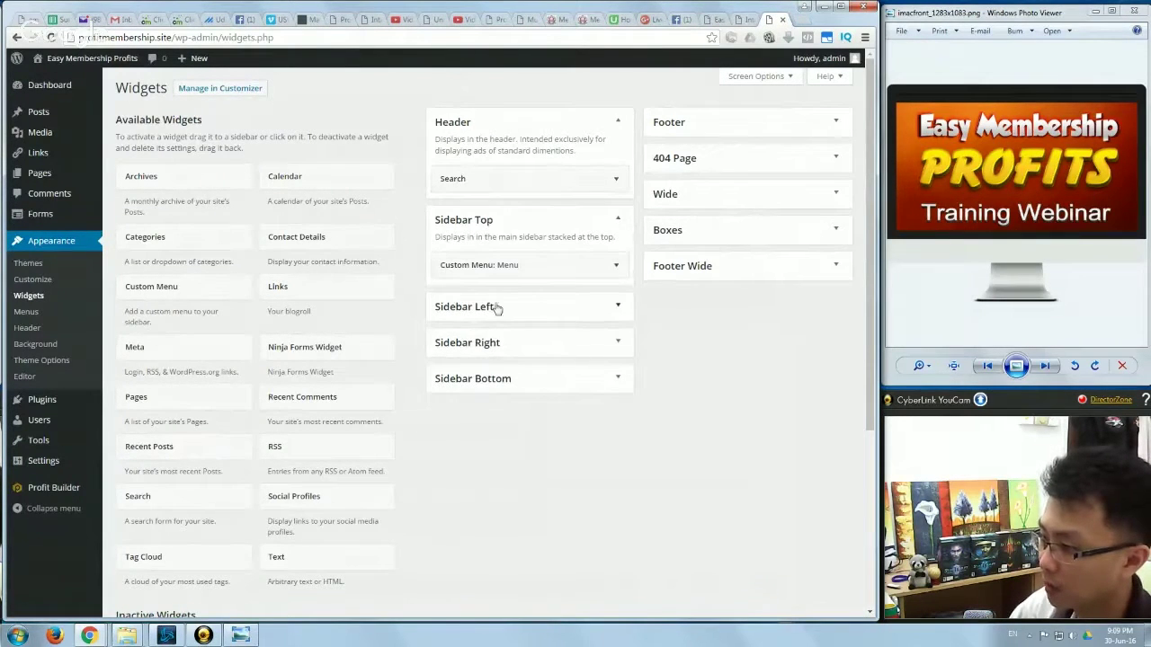
pyautogui.click(497, 306)
pyautogui.click(510, 402)
pyautogui.click(515, 486)
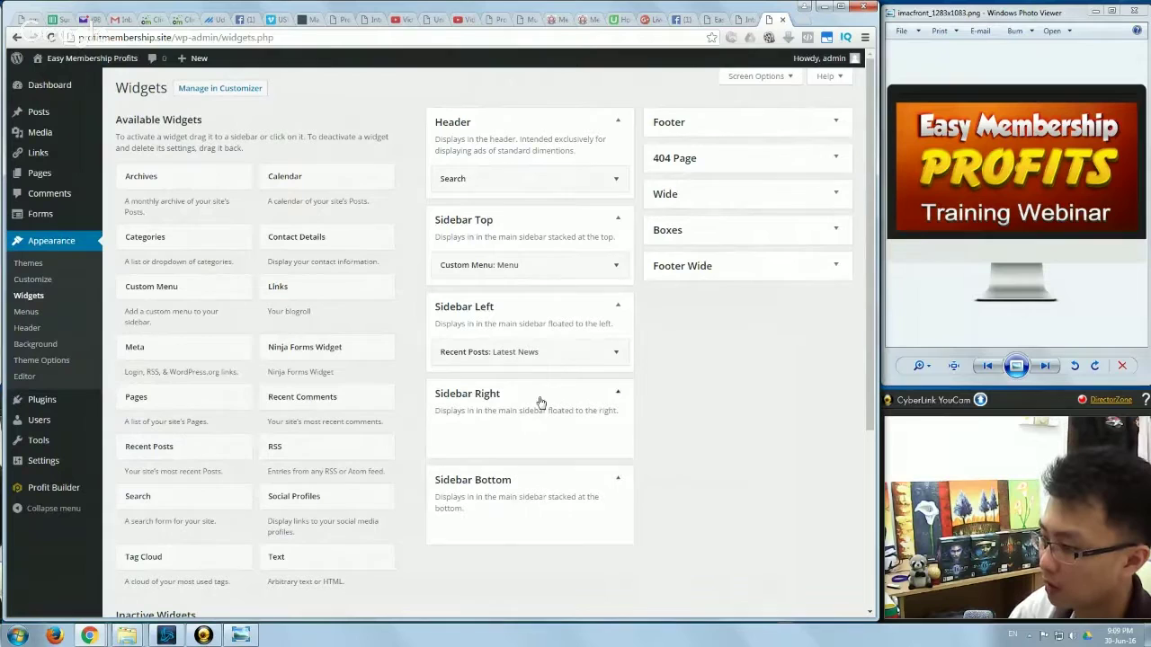
pyautogui.moveTo(482, 180); pyautogui.dragTo(384, 179)
pyautogui.moveTo(506, 252); pyautogui.dragTo(180, 243)
pyautogui.moveTo(500, 343); pyautogui.dragTo(375, 327)
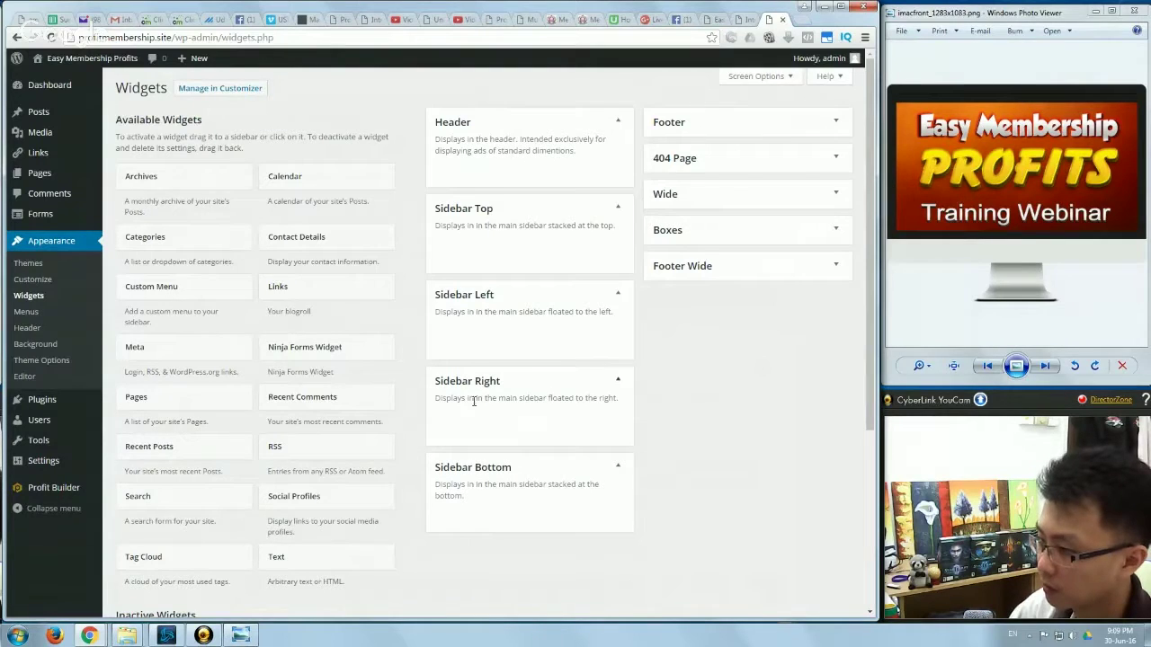
pyautogui.scroll(-3, 509, 431)
pyautogui.scroll(3, 510, 431)
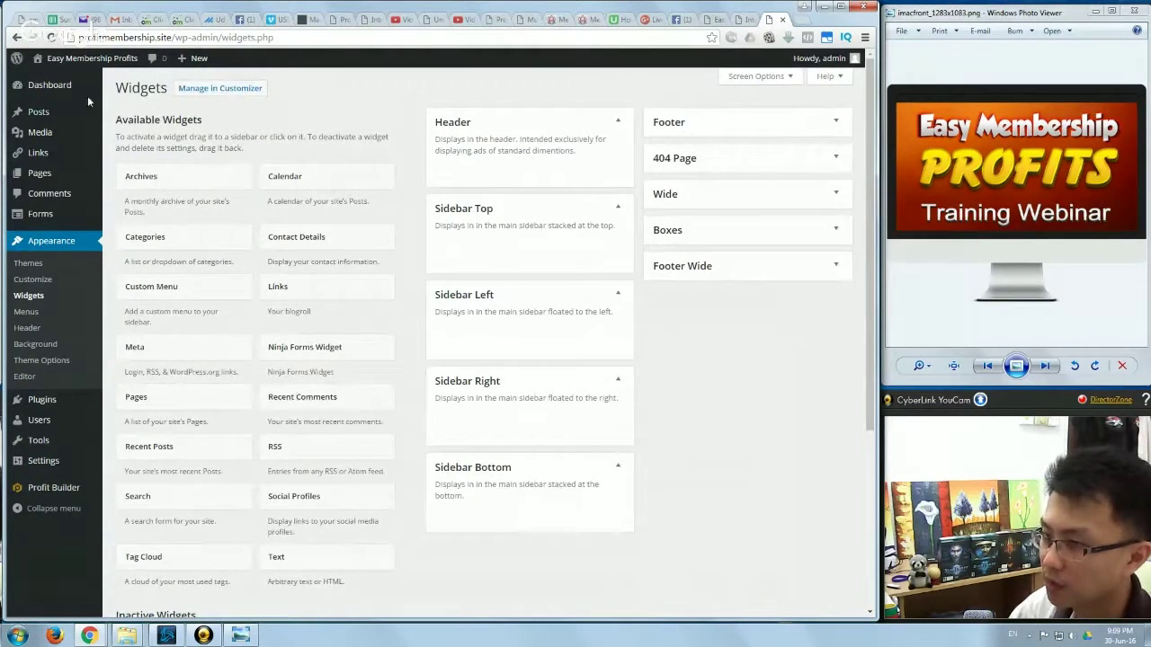
# - Check the live homepage's layout at normal and full browser width, with the theme customizer opened in the admin tab
pyautogui.moveTo(72, 59)
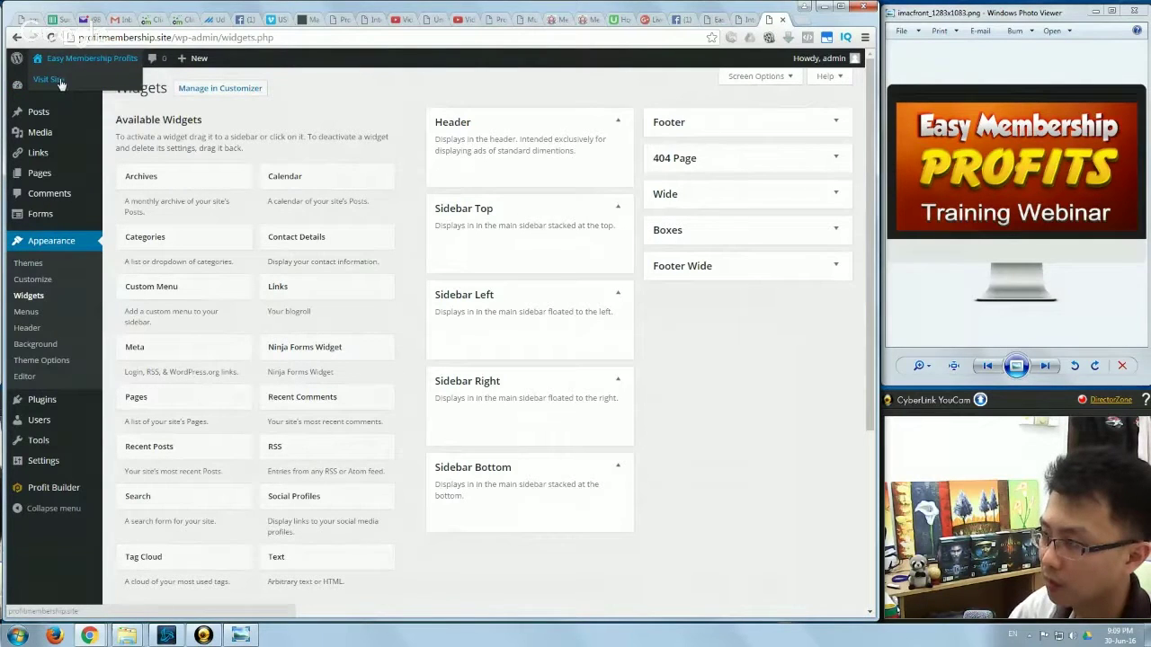
pyautogui.click(59, 82)
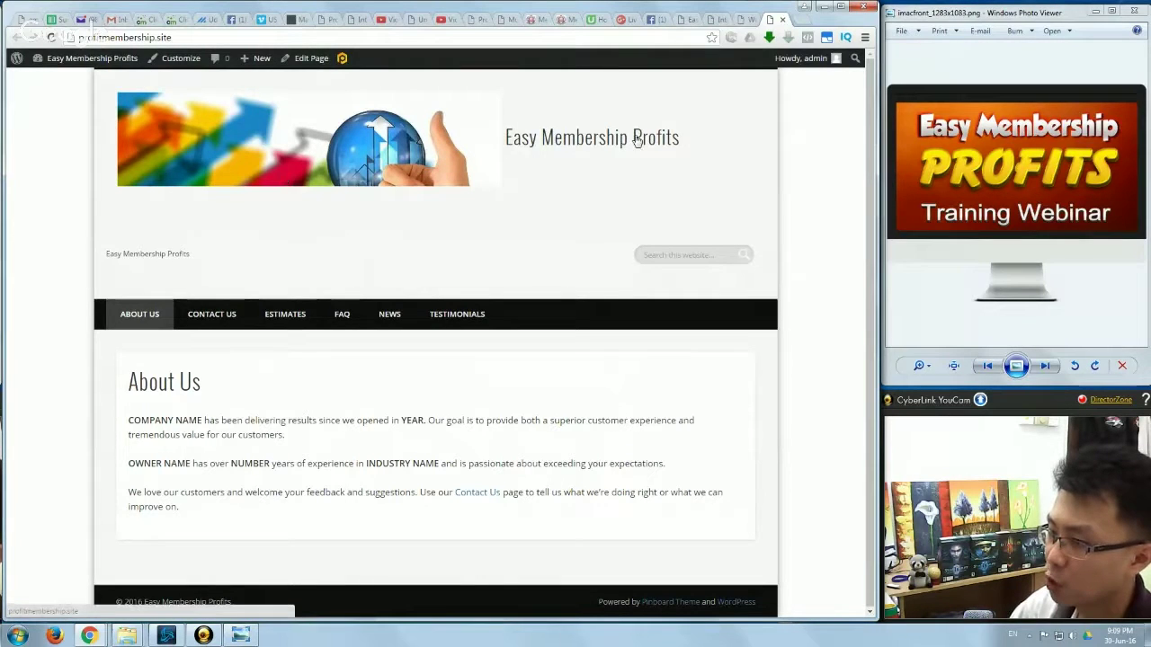
pyautogui.click(739, 19)
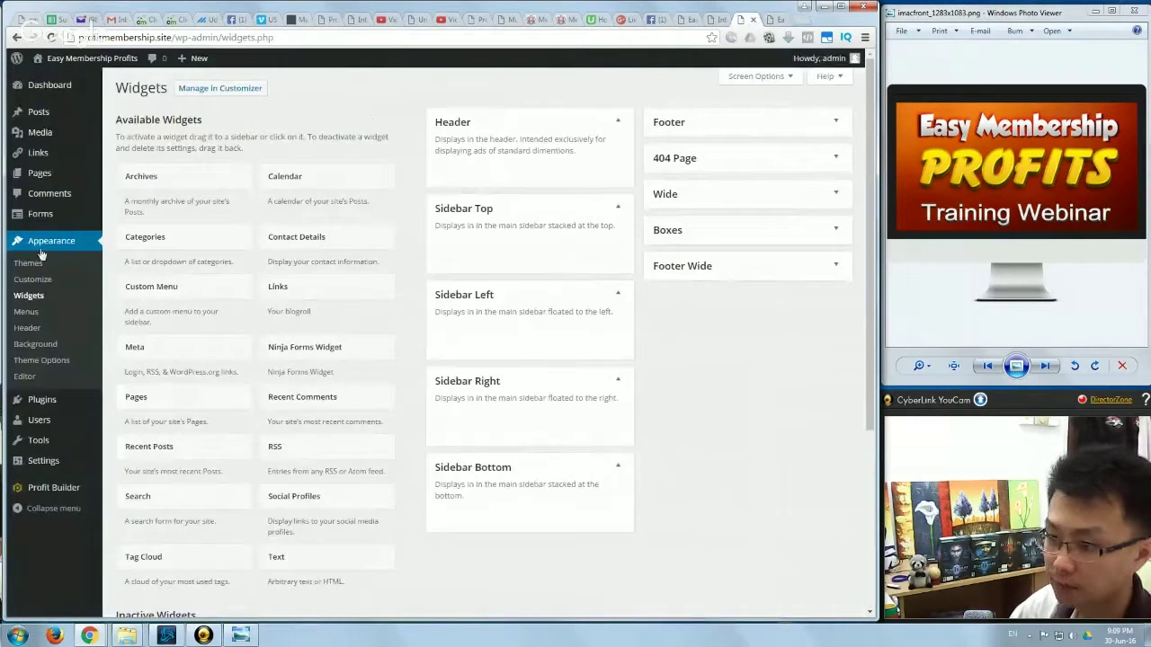
pyautogui.click(33, 278)
pyautogui.hotkey('ctrl', 'Tab')
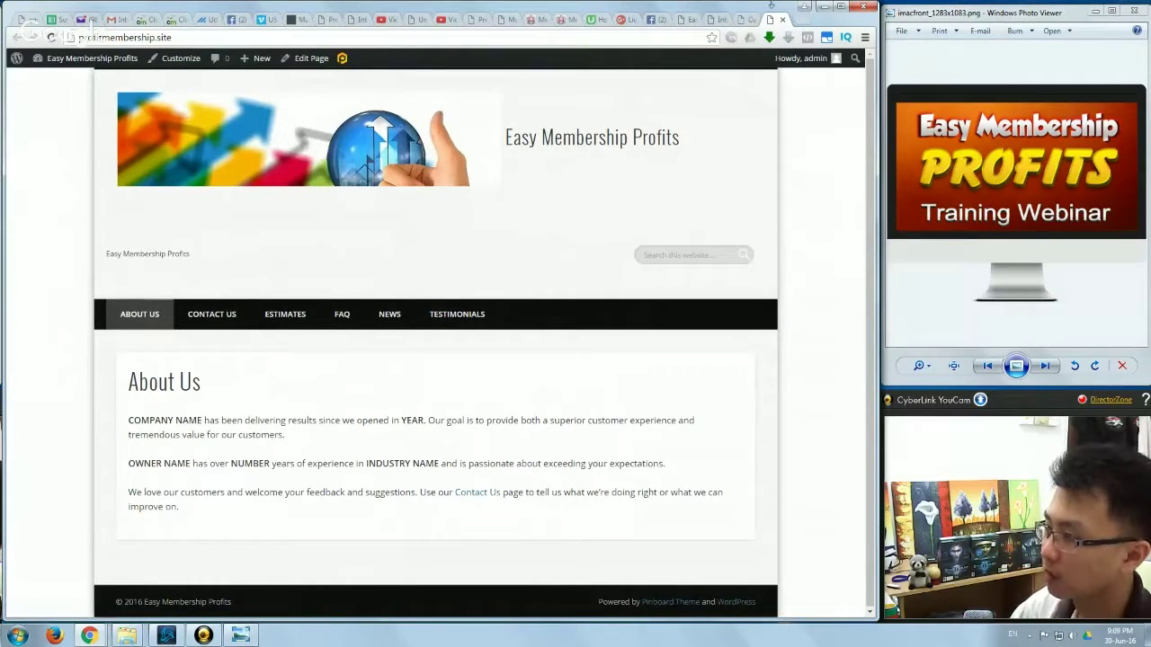
pyautogui.moveTo(872, 79); pyautogui.dragTo(1146, 90)
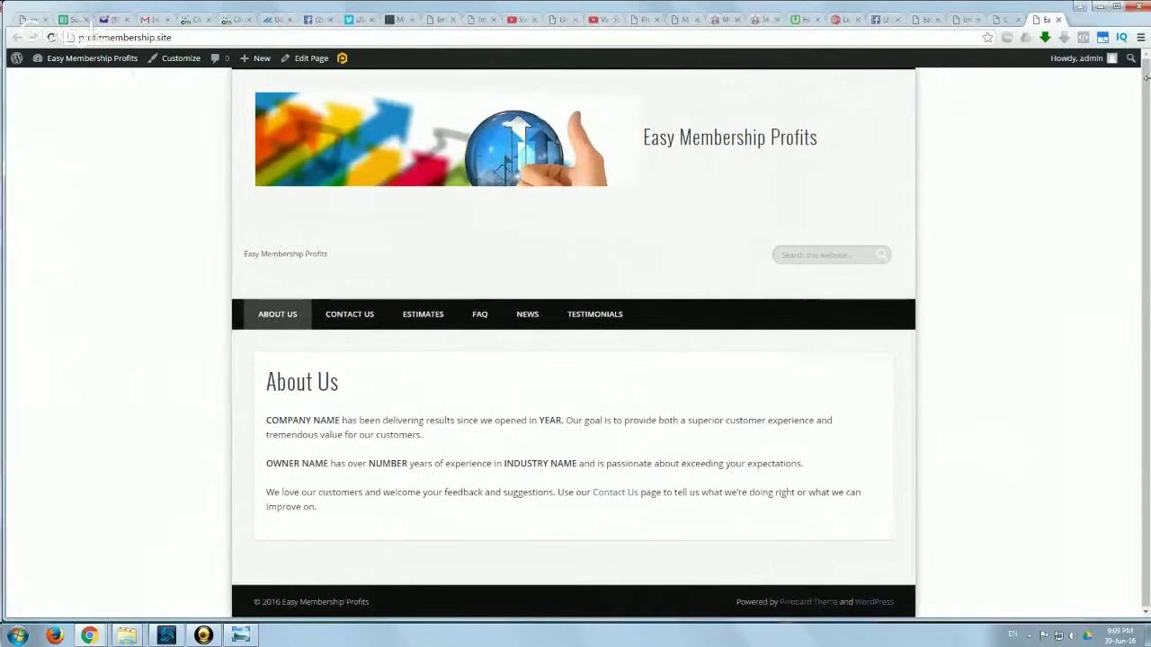
pyautogui.moveTo(1148, 171); pyautogui.dragTo(873, 169)
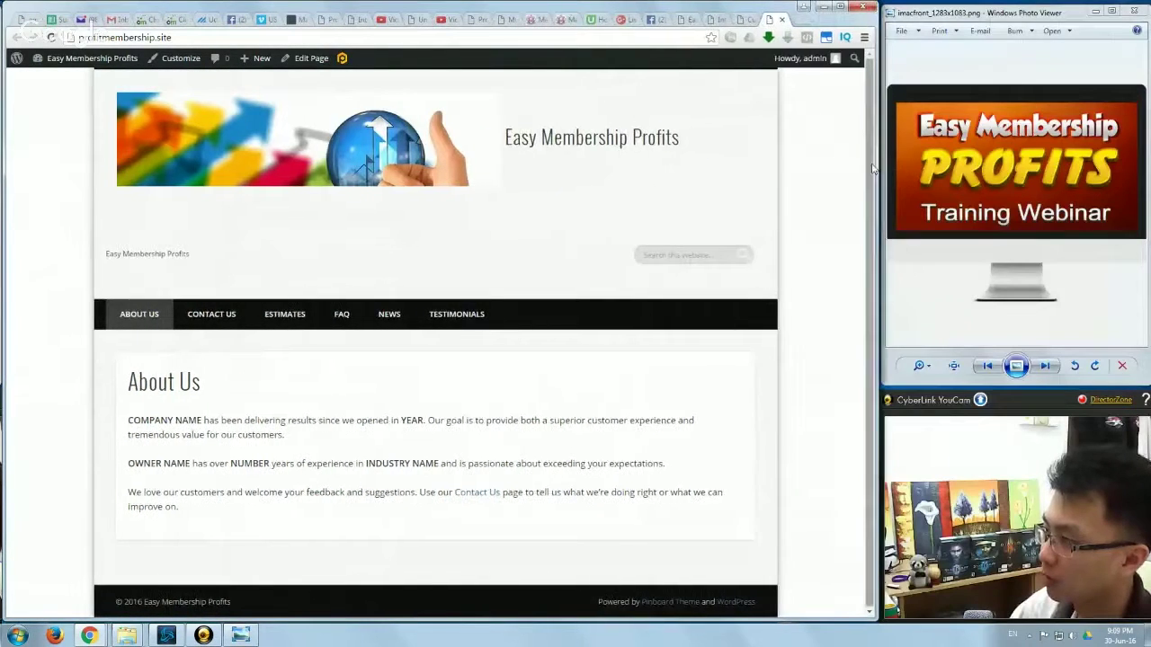
# - Turn off the display of the site title and tagline, publish the change and close the live site tab
pyautogui.click(741, 20)
pyautogui.click(36, 190)
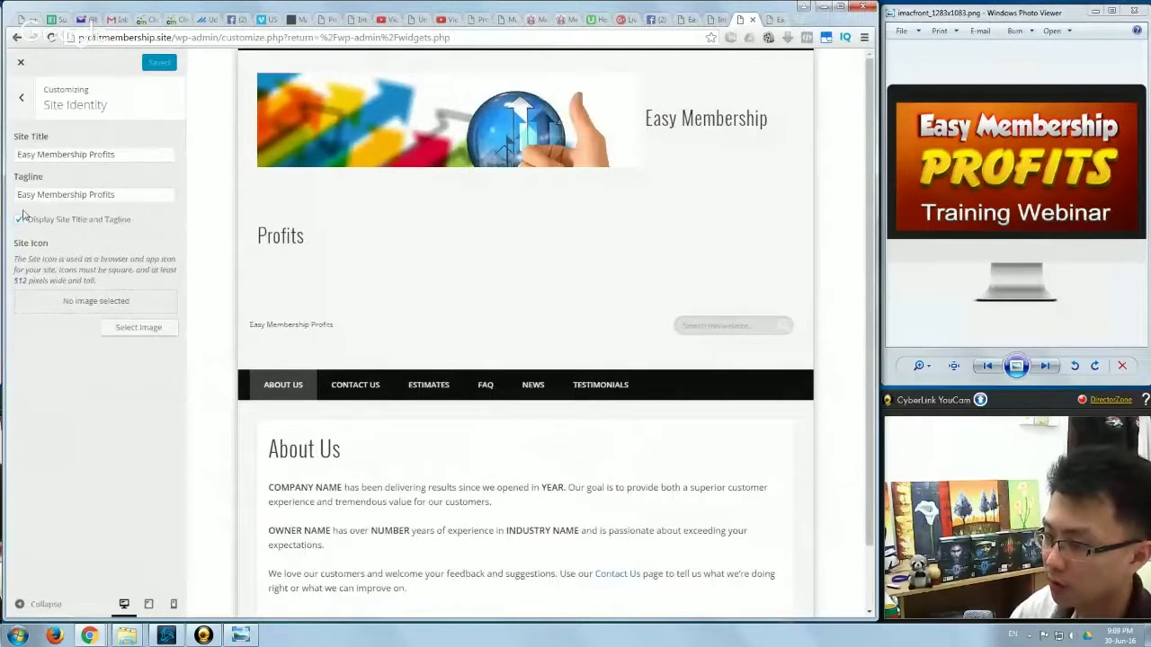
pyautogui.click(20, 219)
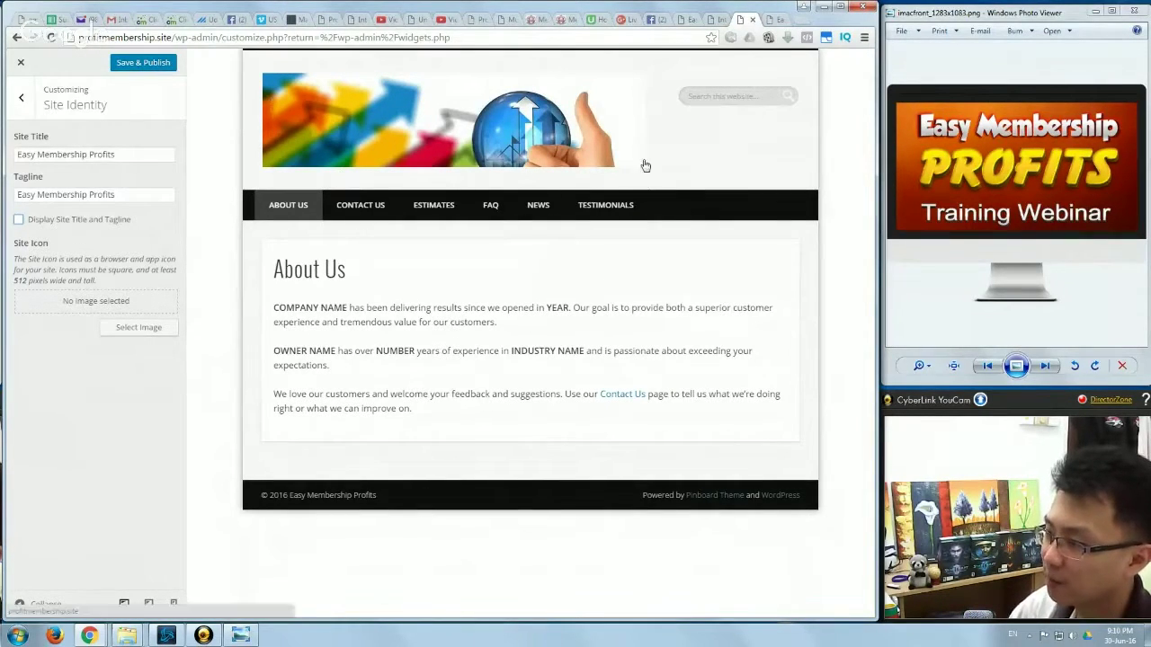
pyautogui.click(126, 63)
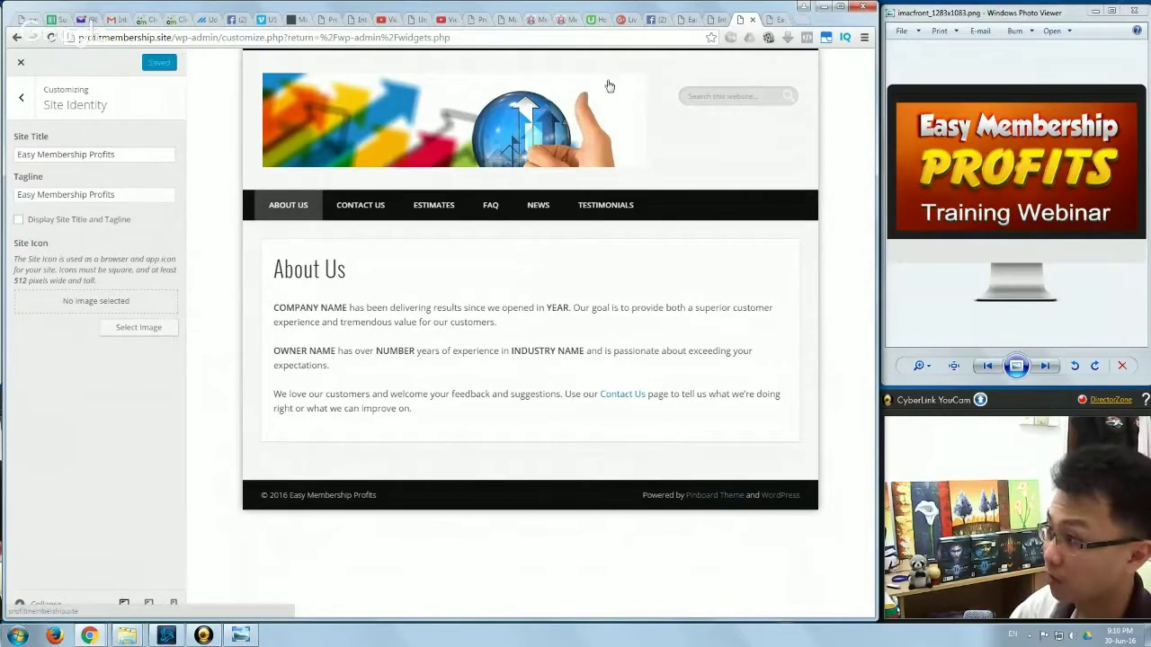
pyautogui.click(775, 21)
pyautogui.click(781, 18)
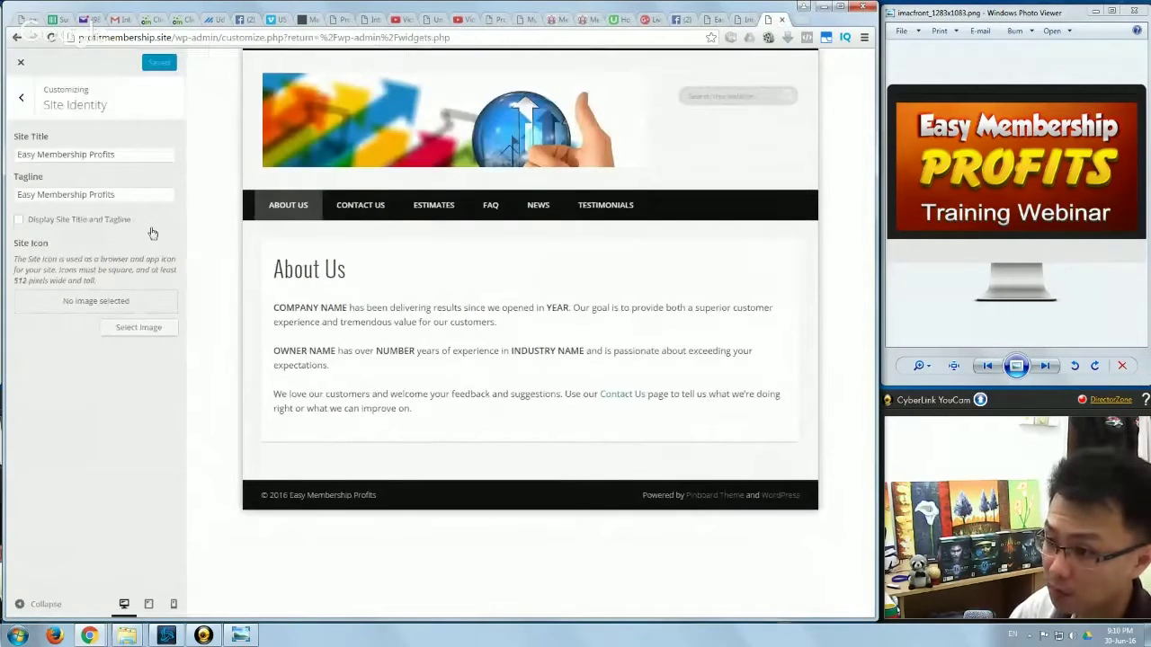
# - Leave the customizer, look through the Pinboard theme's general options and view the live homepage
pyautogui.click(20, 97)
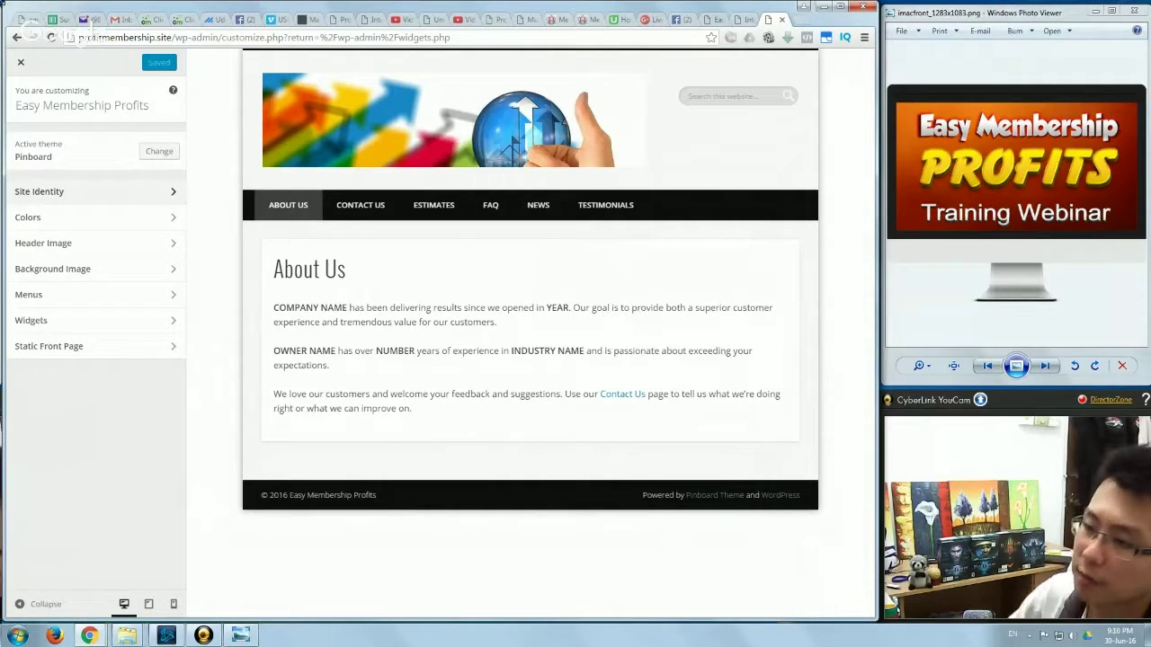
pyautogui.click(21, 61)
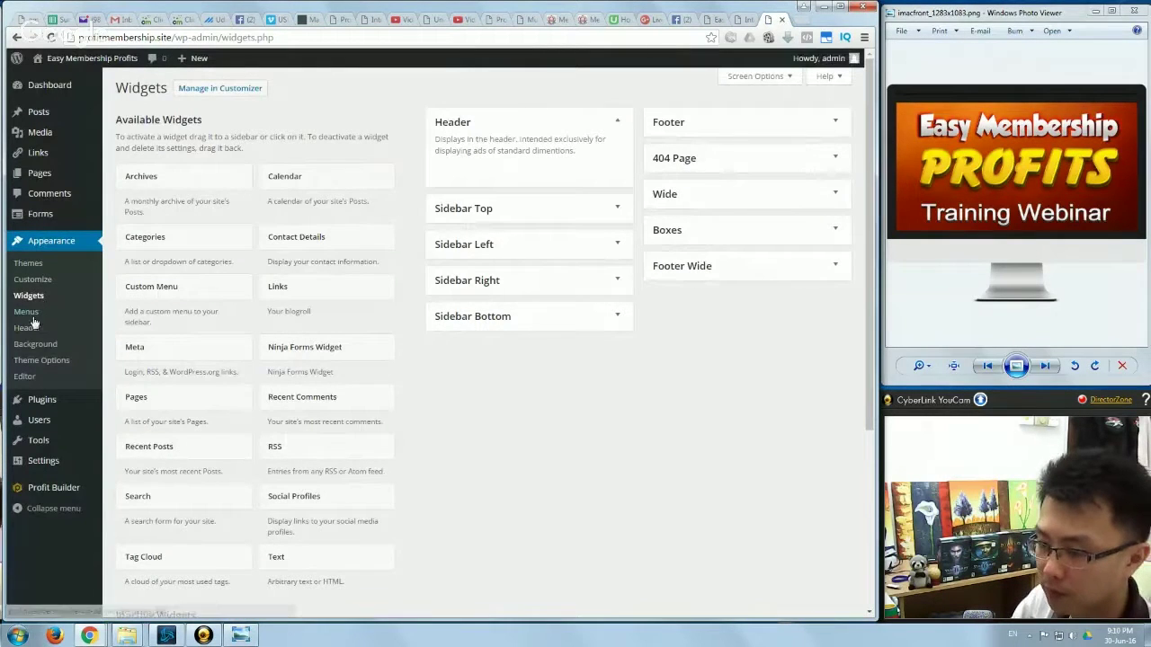
pyautogui.click(51, 363)
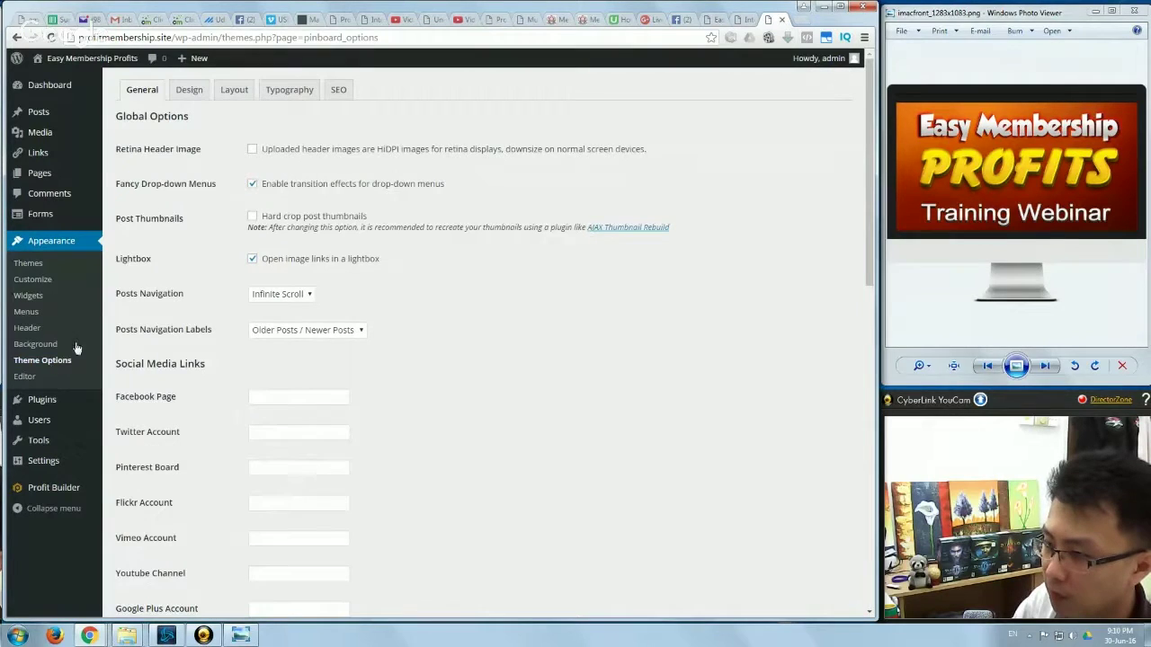
pyautogui.scroll(-8, 356, 331)
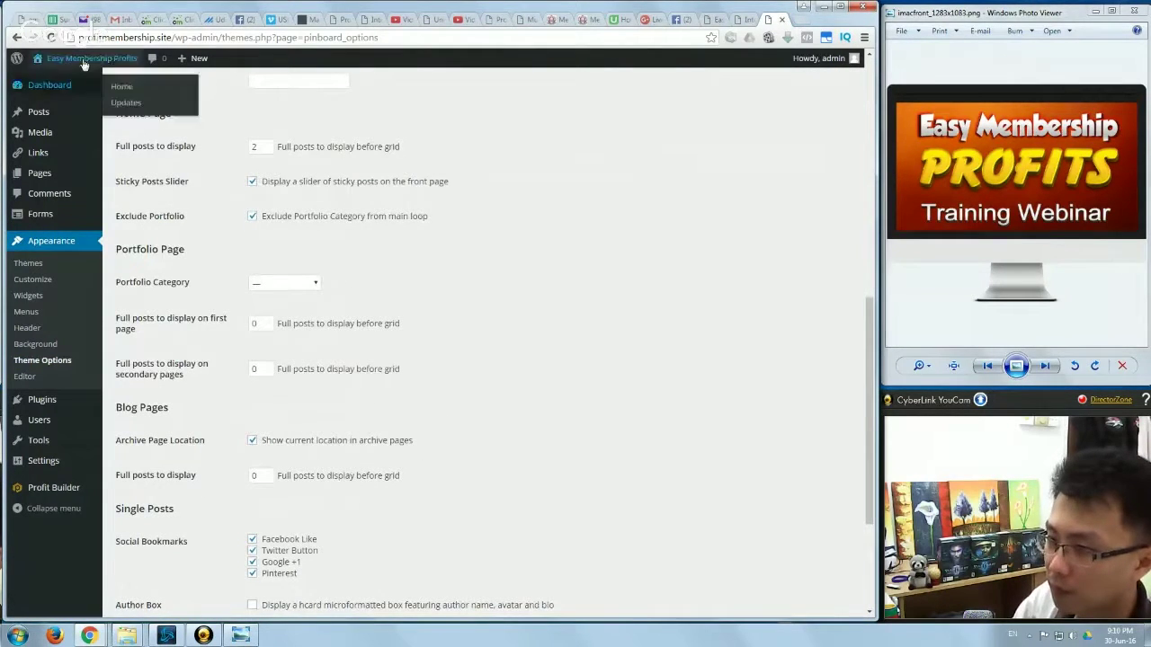
pyautogui.click(63, 80)
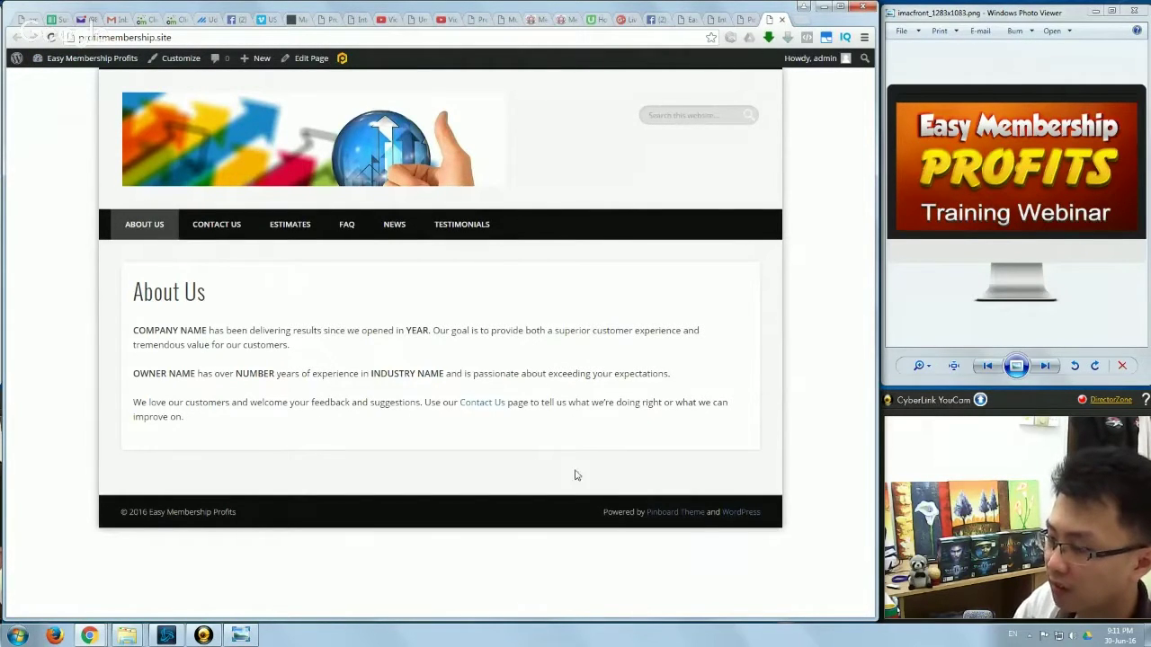
# - Examine the background color settings in the theme's Design options and open the background image settings
pyautogui.click(744, 22)
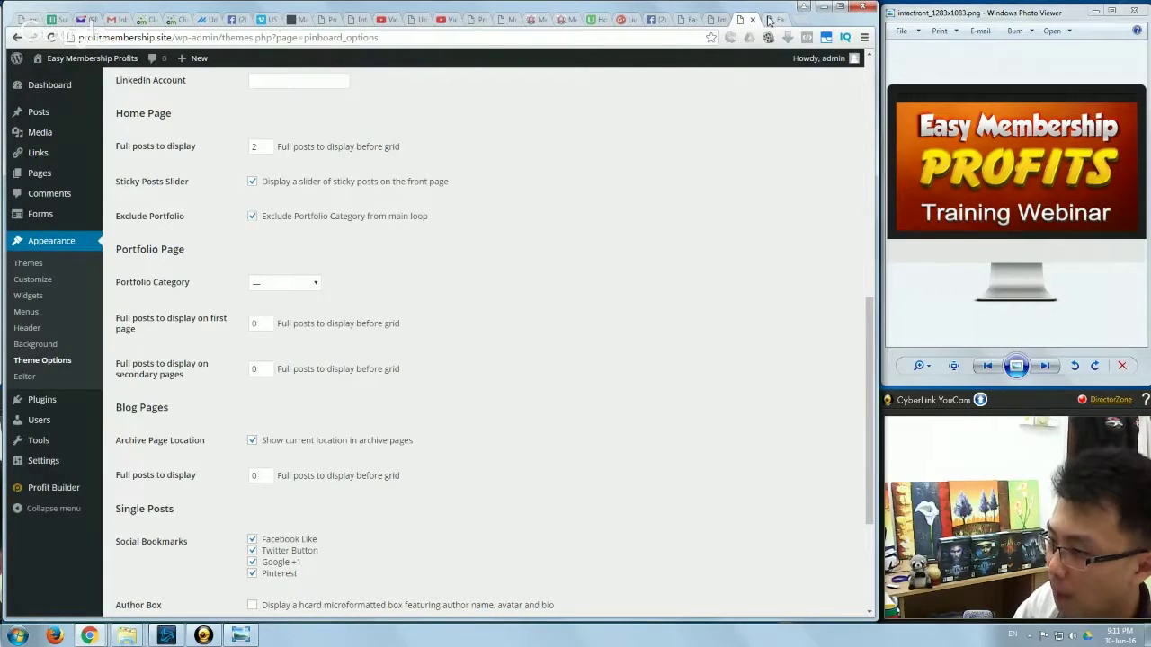
pyautogui.scroll(7, 679, 177)
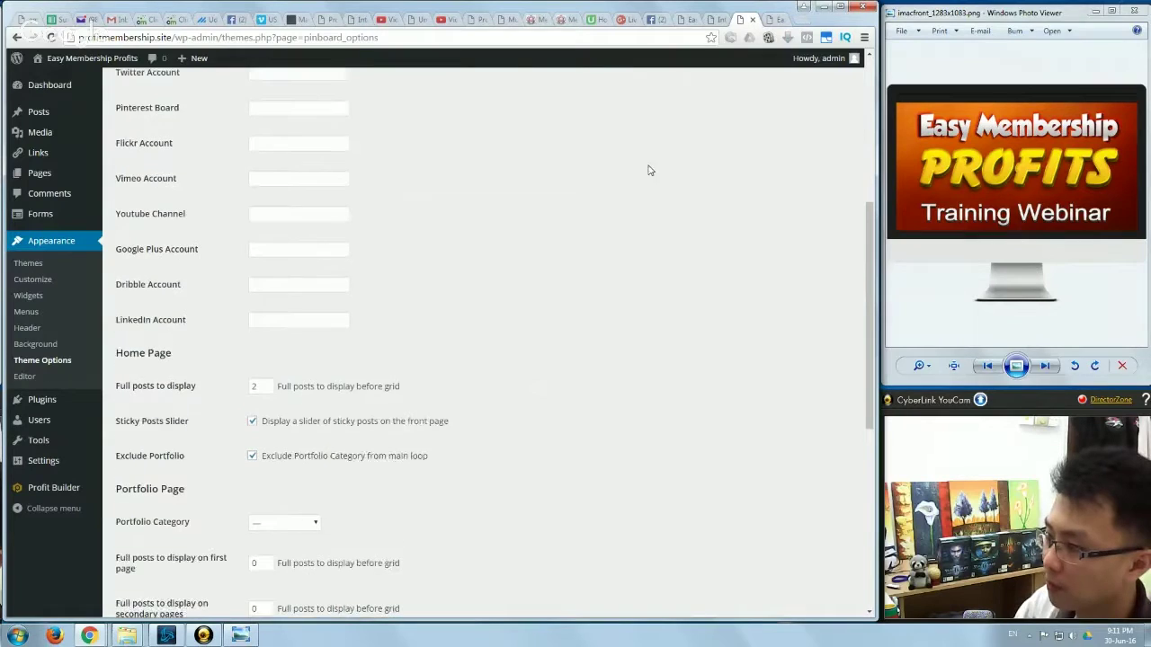
pyautogui.click(194, 92)
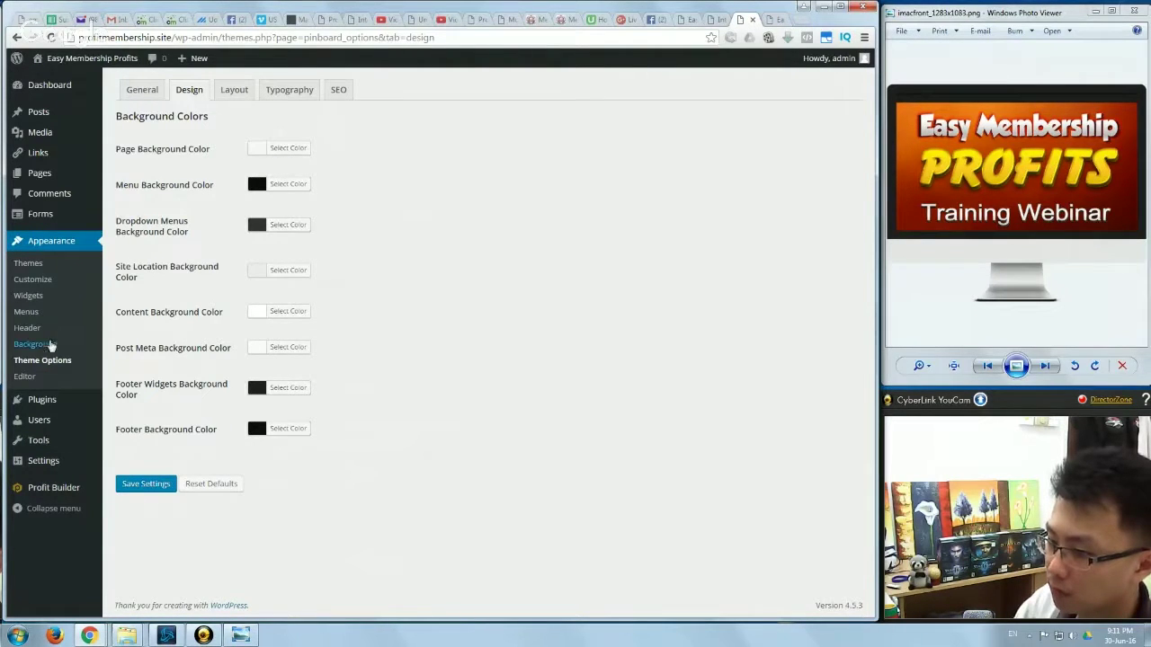
pyautogui.click(47, 343)
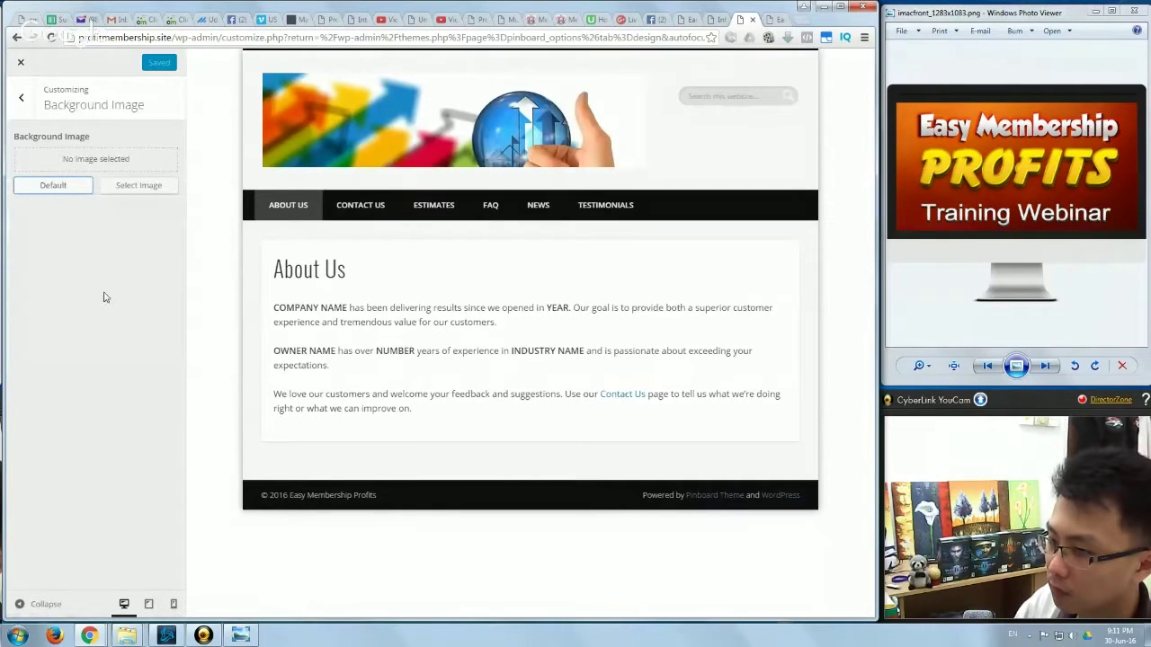
# - Return to the theme's Design options, set the page background color to black, save the settings and reload the live homepage
pyautogui.hotkey('alt', 'Left')
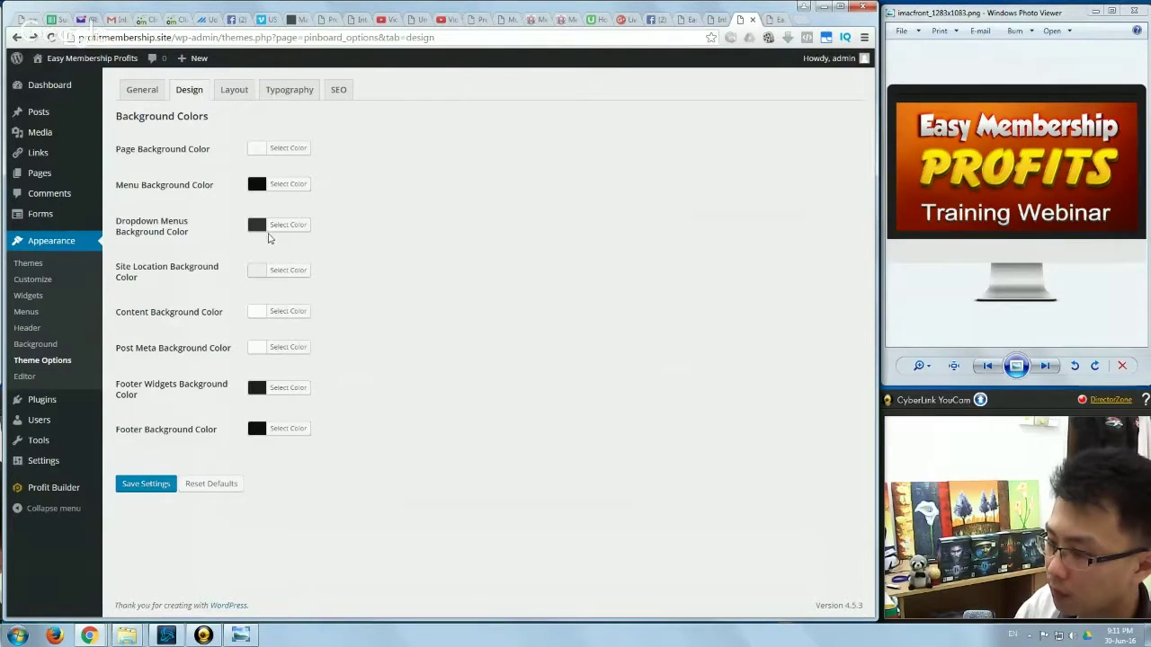
pyautogui.click(288, 148)
pyautogui.click(259, 286)
pyautogui.click(475, 399)
pyautogui.click(131, 490)
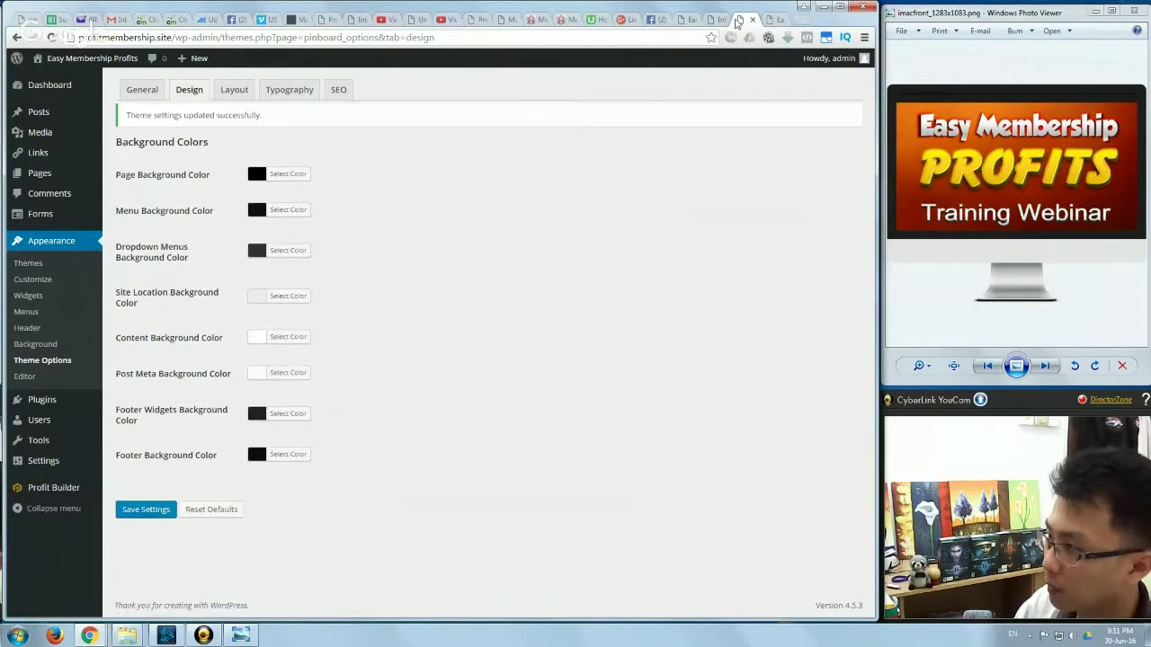
pyautogui.click(775, 19)
pyautogui.rightClick(796, 147)
pyautogui.click(812, 183)
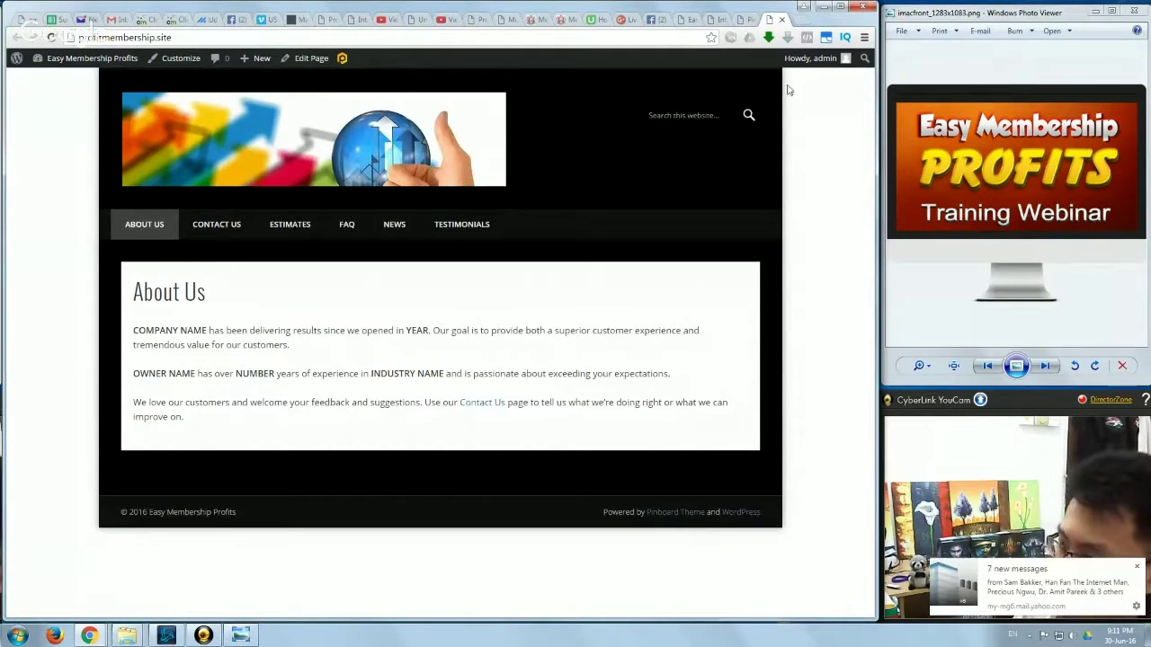
# - Set the theme's page background color to white and save the settings
pyautogui.click(745, 20)
pyautogui.click(283, 173)
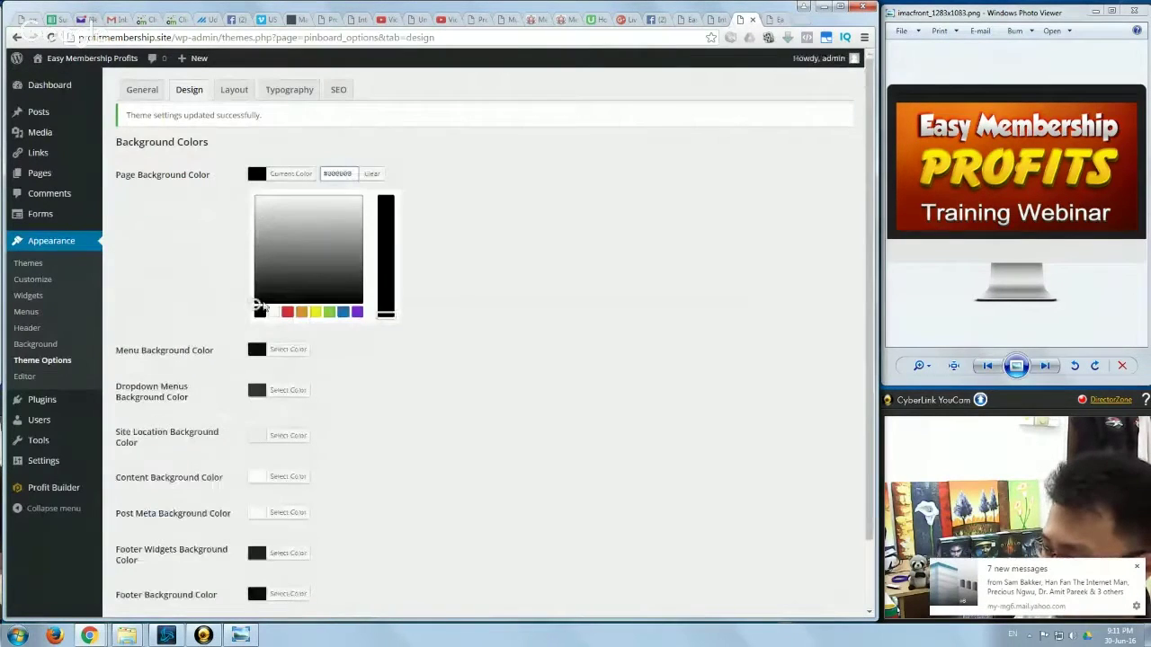
pyautogui.click(202, 275)
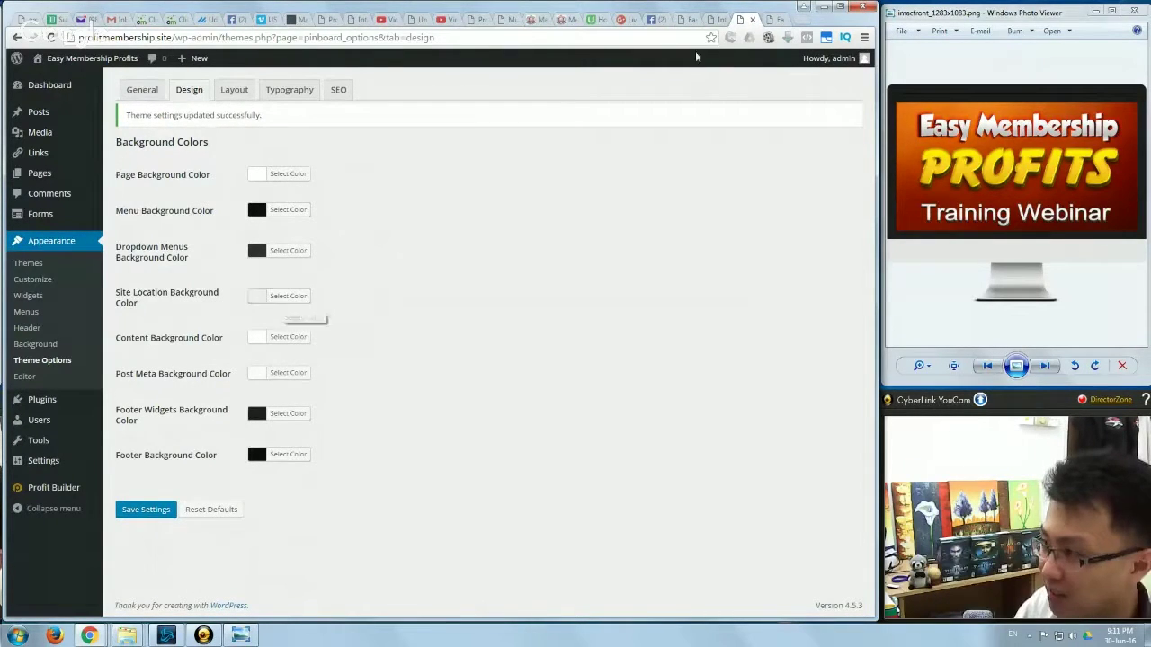
pyautogui.click(771, 20)
pyautogui.click(745, 20)
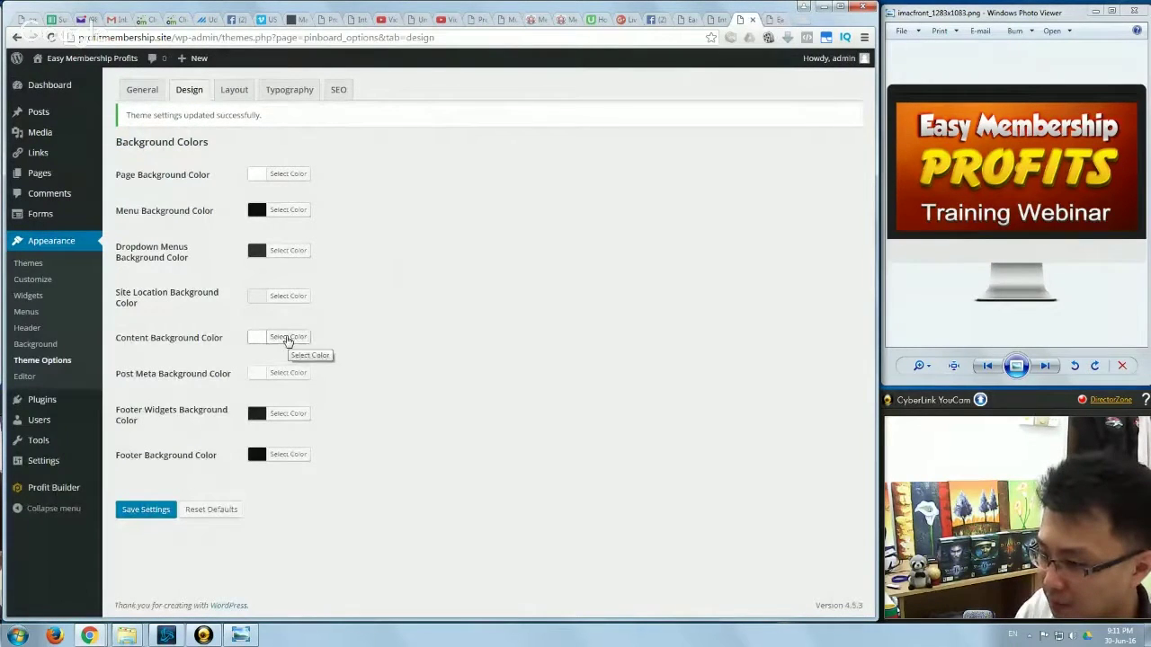
pyautogui.click(128, 510)
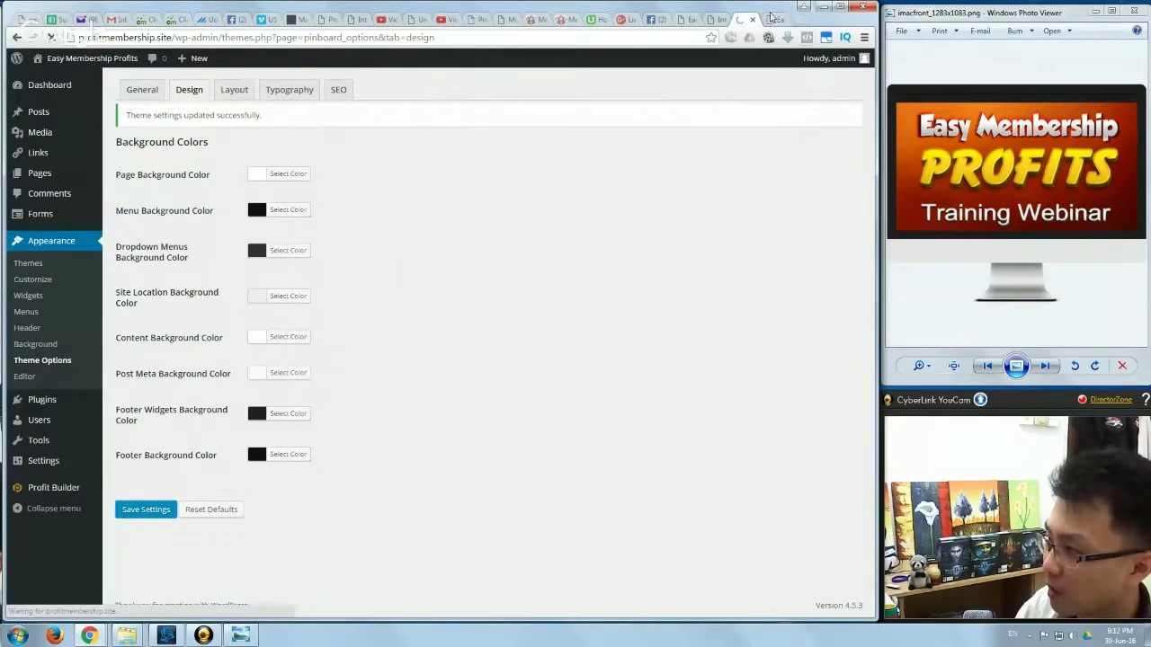
# - Reload the live homepage and check its page background
pyautogui.click(771, 18)
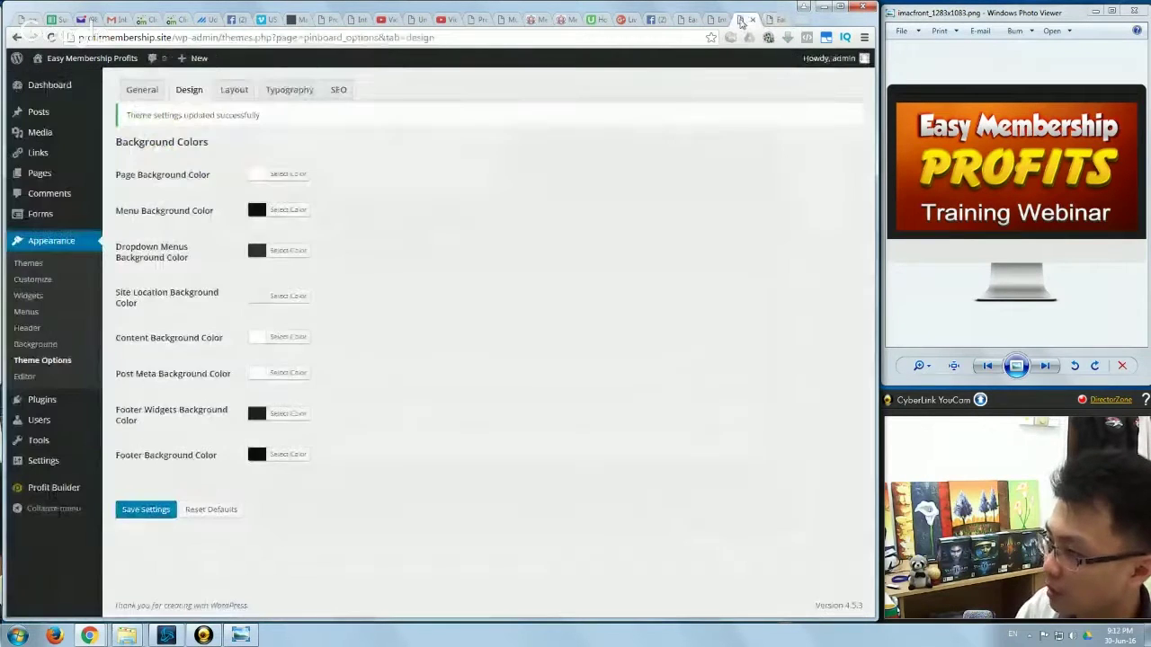
pyautogui.click(739, 18)
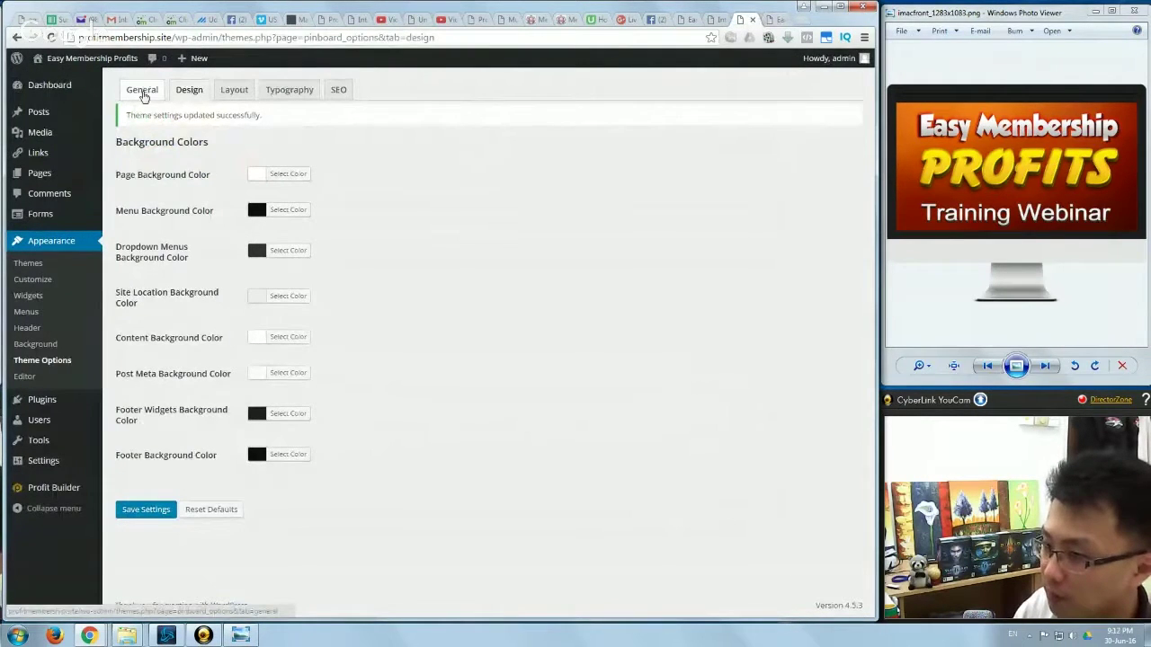
pyautogui.click(769, 19)
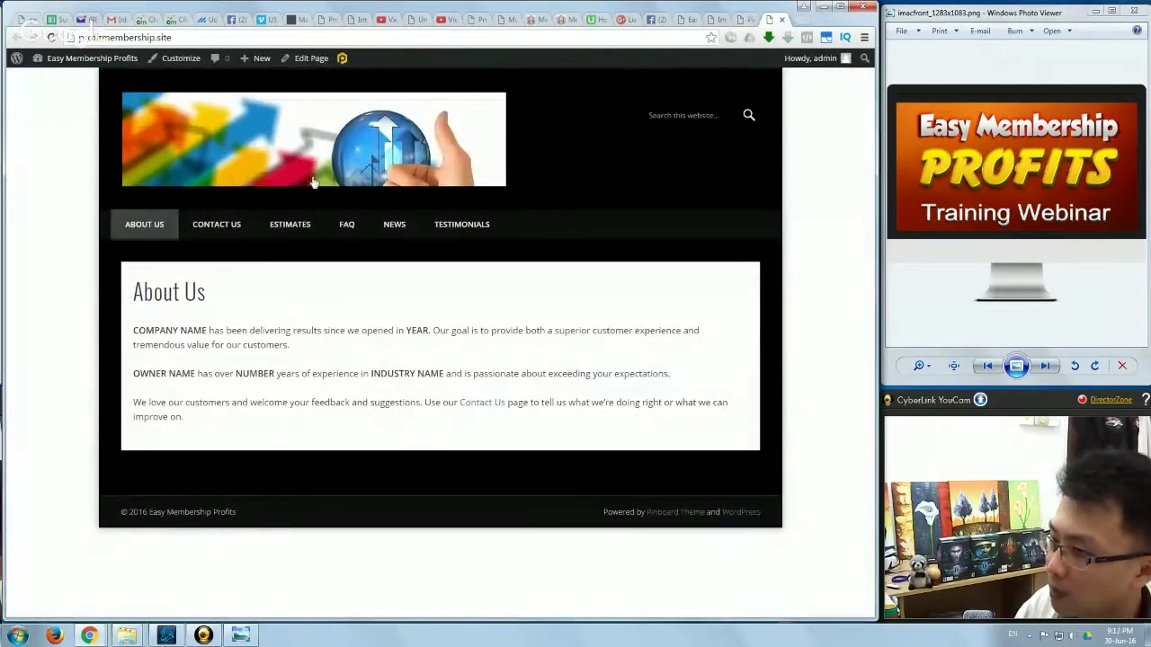
pyautogui.rightClick(34, 128)
pyautogui.click(55, 163)
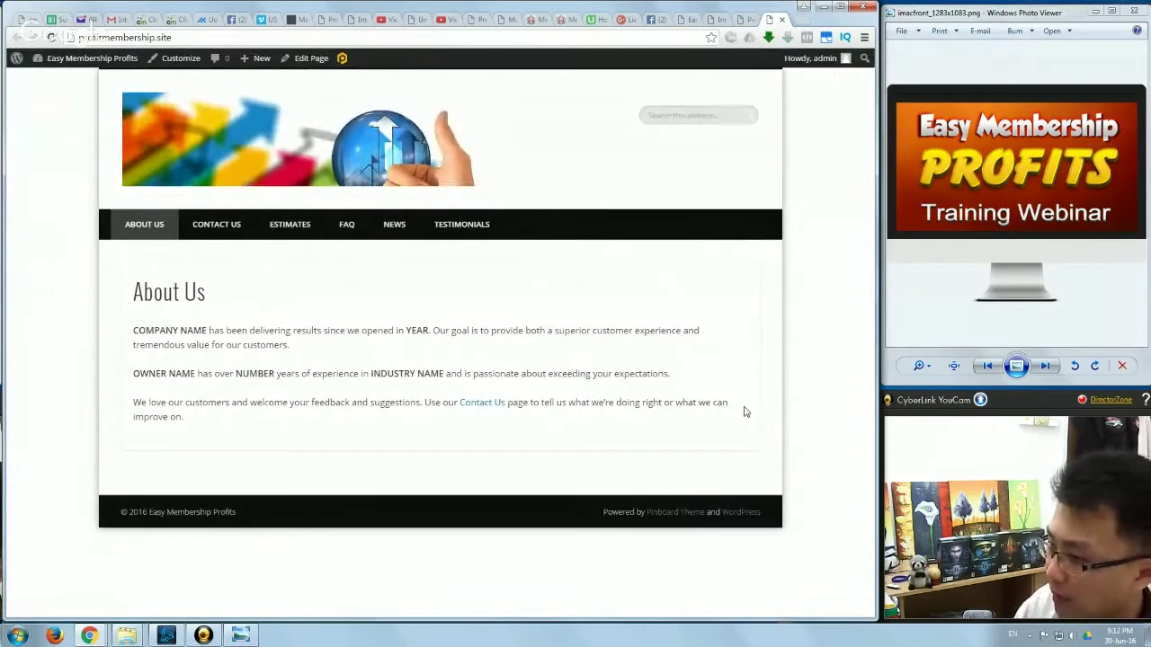
pyautogui.click(750, 20)
pyautogui.click(764, 19)
# - Start a new post titled "Slider1" with public visibility and stick it to the front page
pyautogui.click(745, 20)
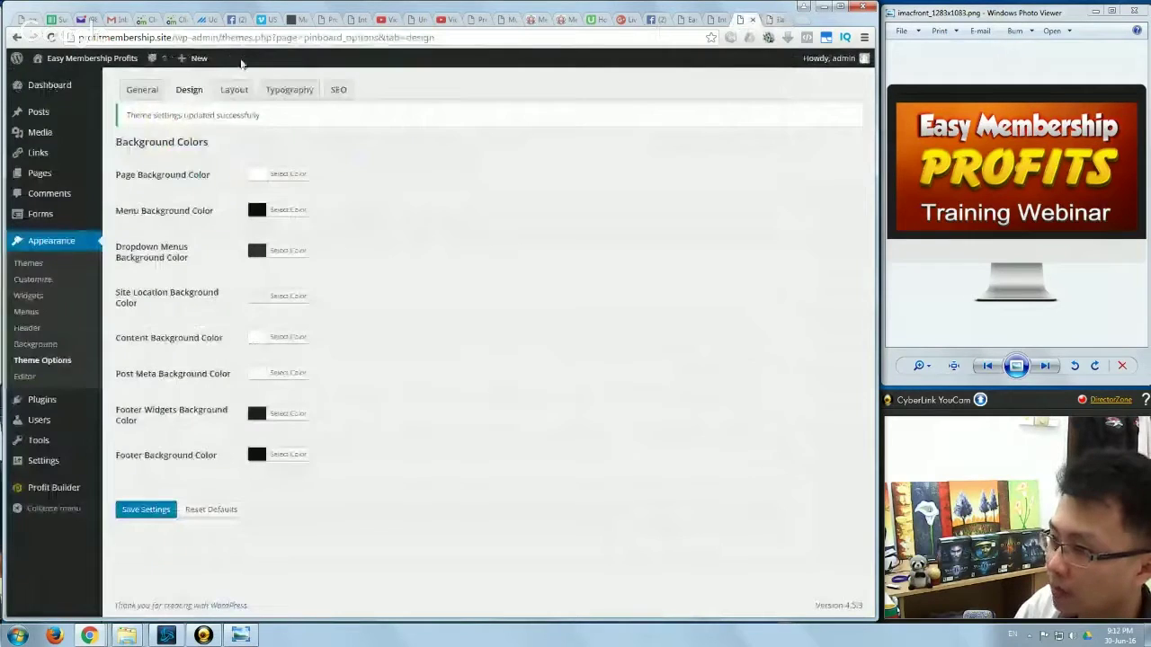
pyautogui.moveTo(189, 59)
pyautogui.click(183, 82)
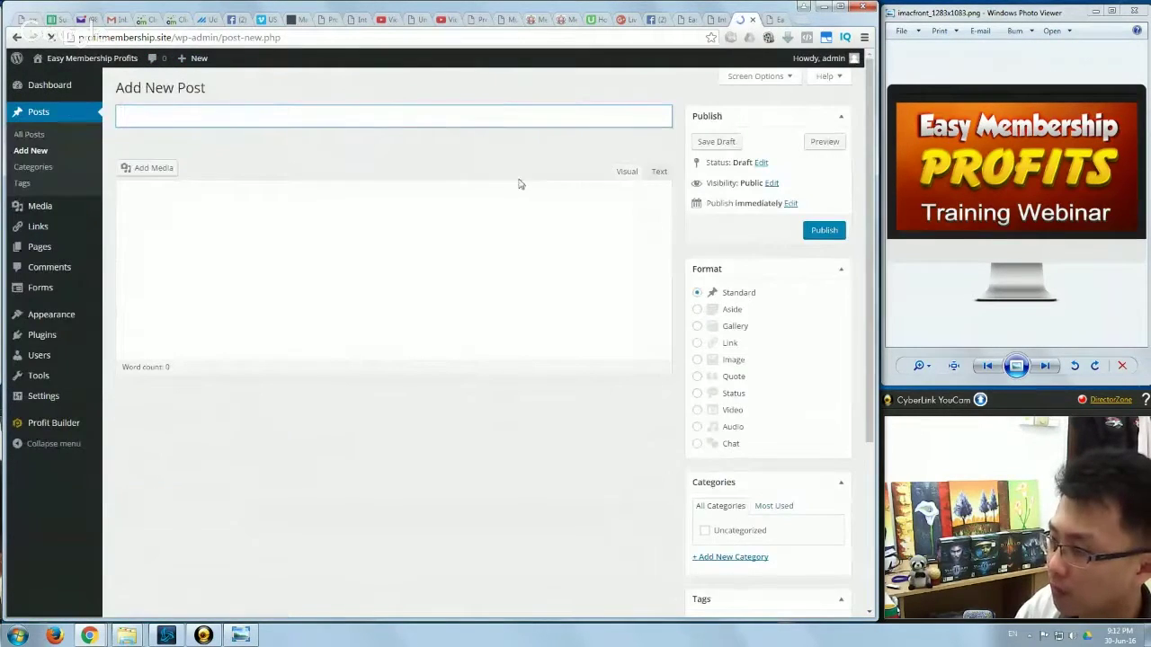
pyautogui.click(771, 184)
pyautogui.click(707, 211)
pyautogui.click(704, 255)
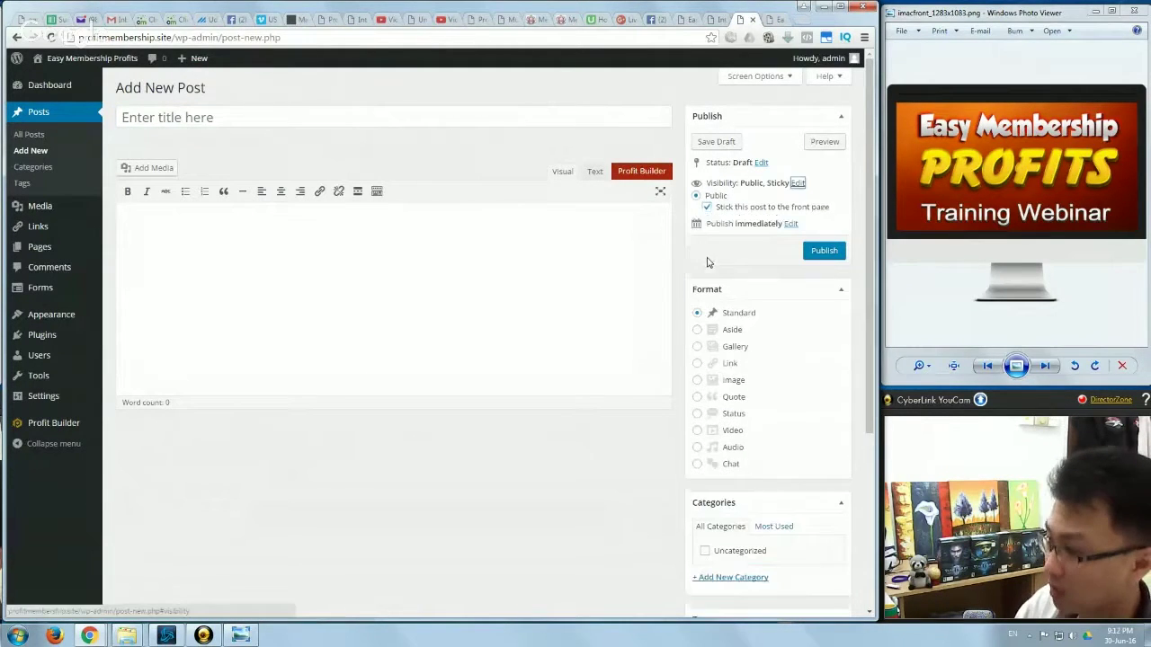
pyautogui.click(193, 123)
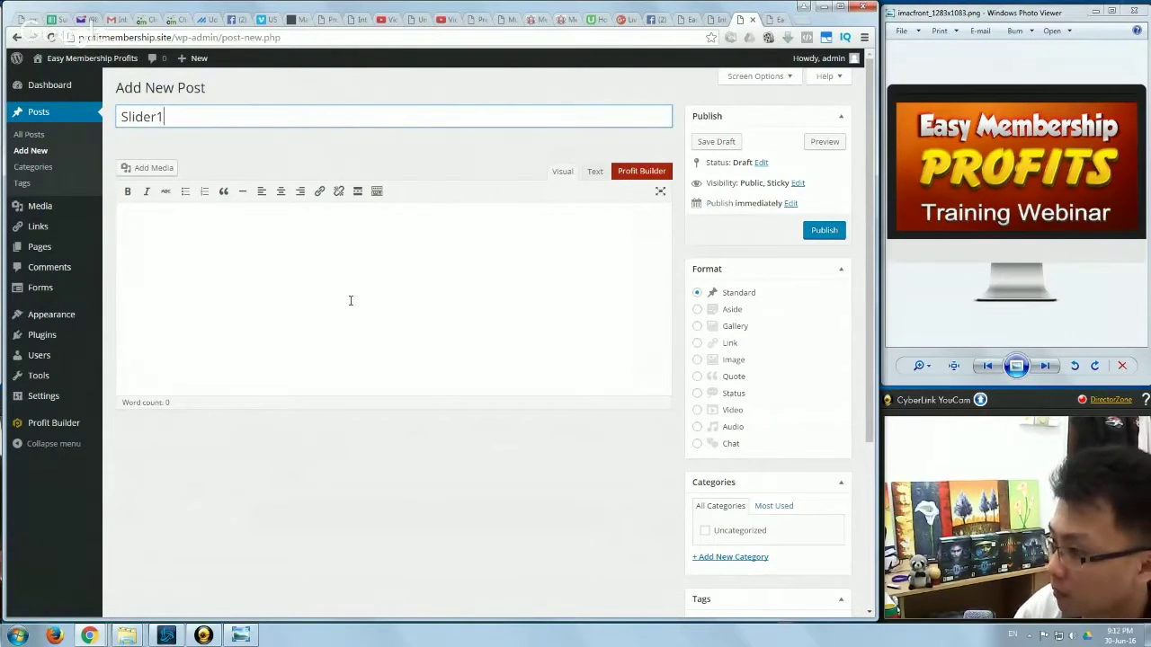
# - Upload fb-ads.jpg from the Downloads folder and set it as the post's featured image
pyautogui.scroll(-3, 350, 301)
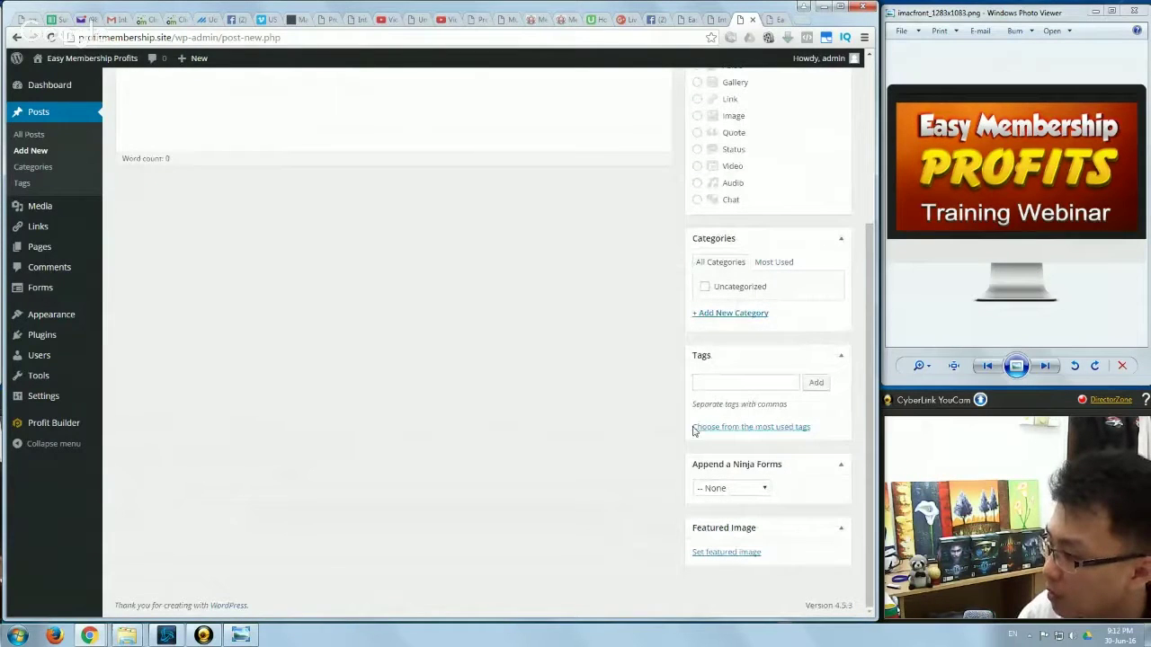
pyautogui.click(725, 553)
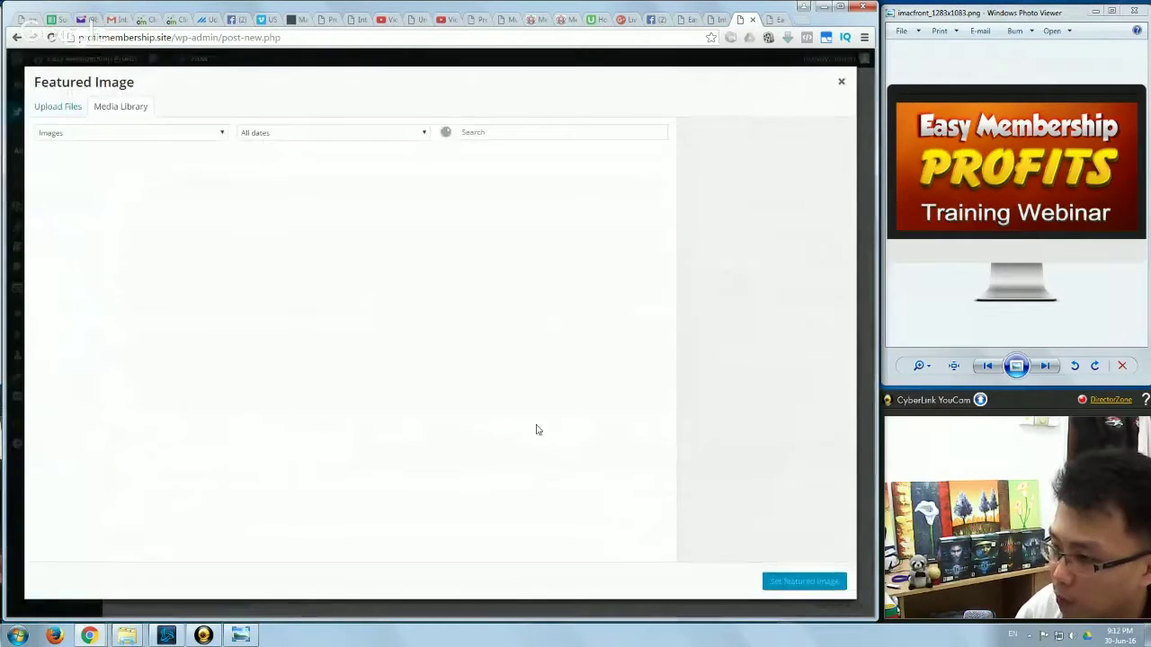
pyautogui.click(60, 107)
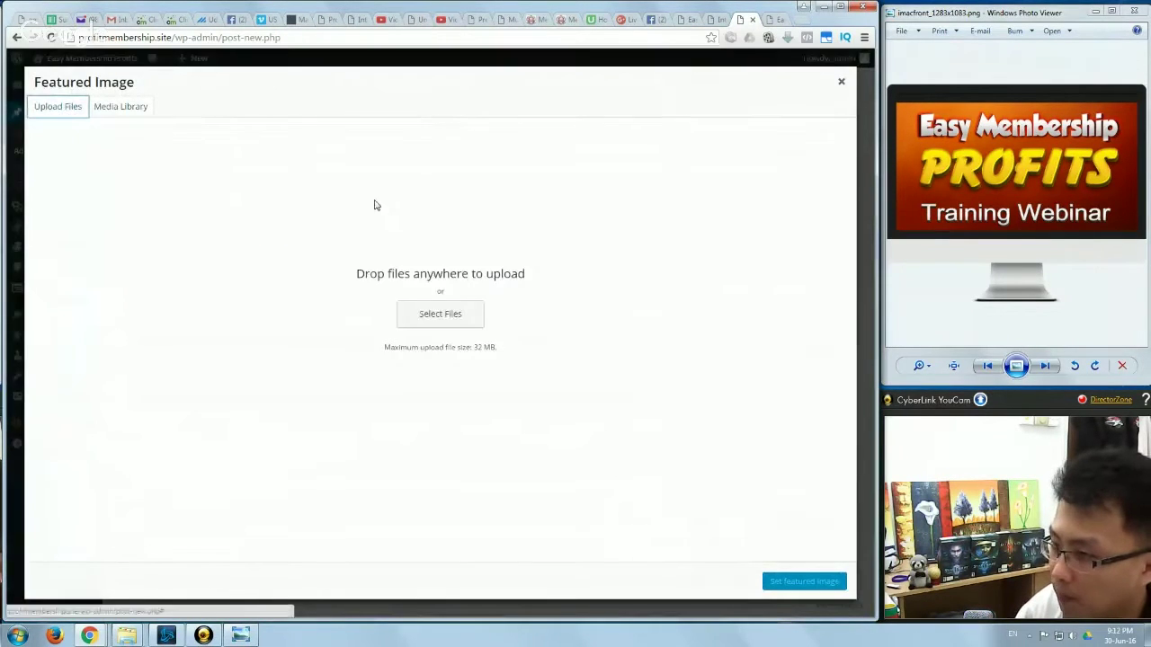
pyautogui.click(126, 107)
pyautogui.click(54, 106)
pyautogui.click(426, 317)
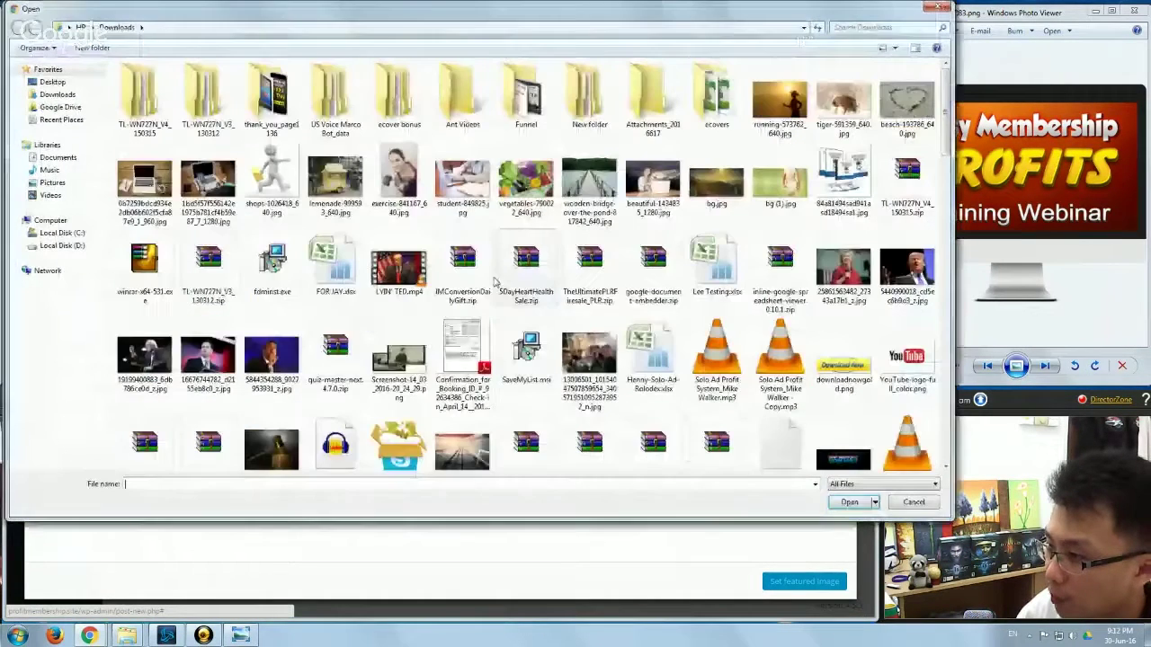
pyautogui.click(500, 280)
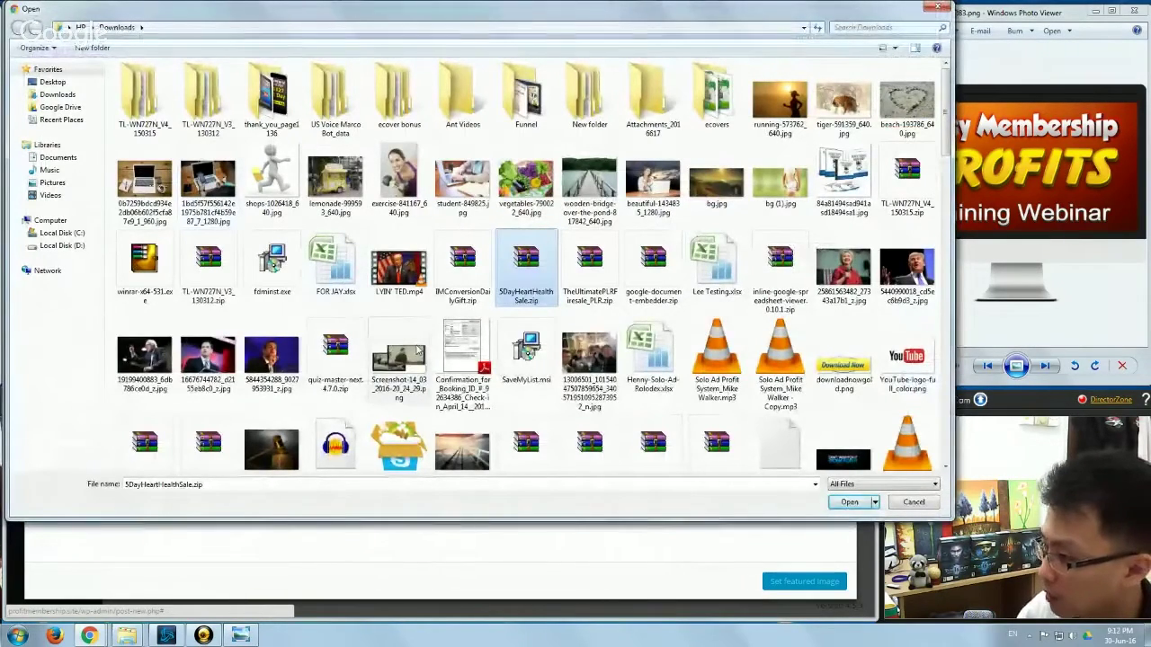
pyautogui.scroll(-5, 418, 350)
pyautogui.scroll(-5, 418, 350)
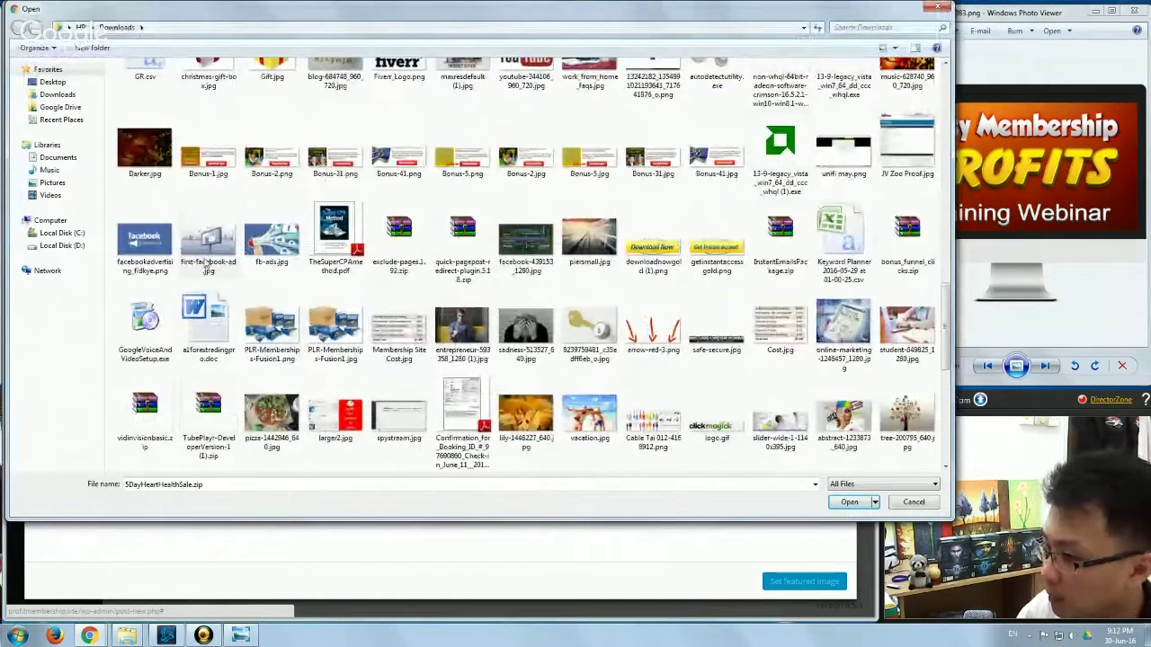
pyautogui.doubleClick(272, 239)
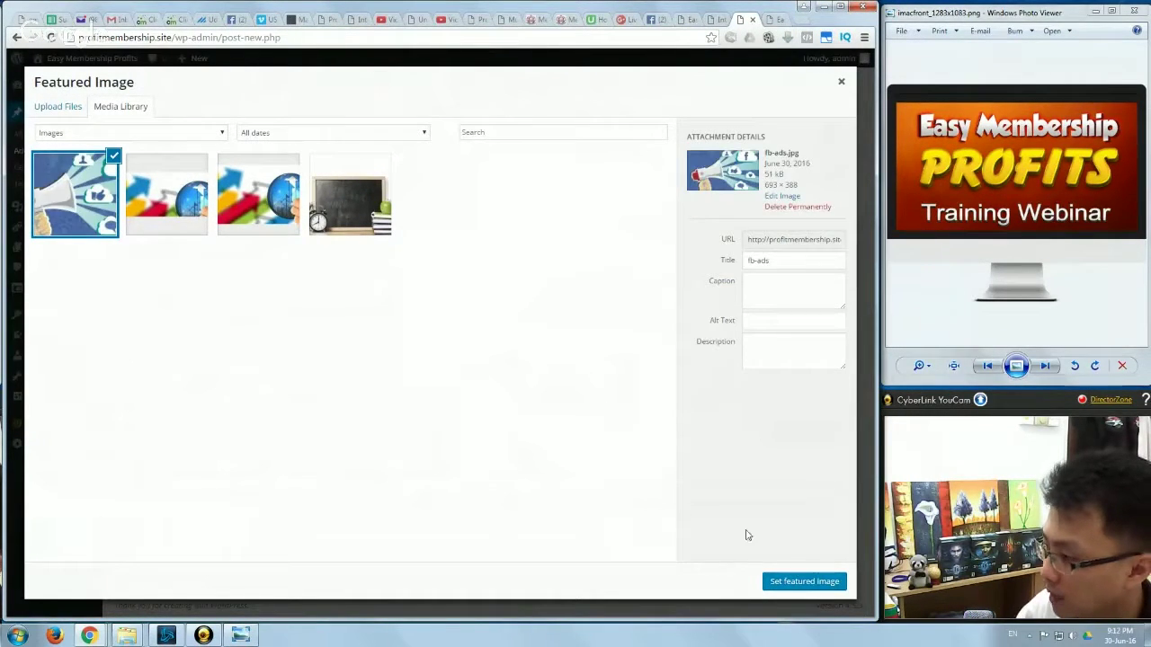
pyautogui.click(804, 581)
# - Recheck that the Slider1 post is stuck to the front page and publish it
pyautogui.scroll(3, 480, 388)
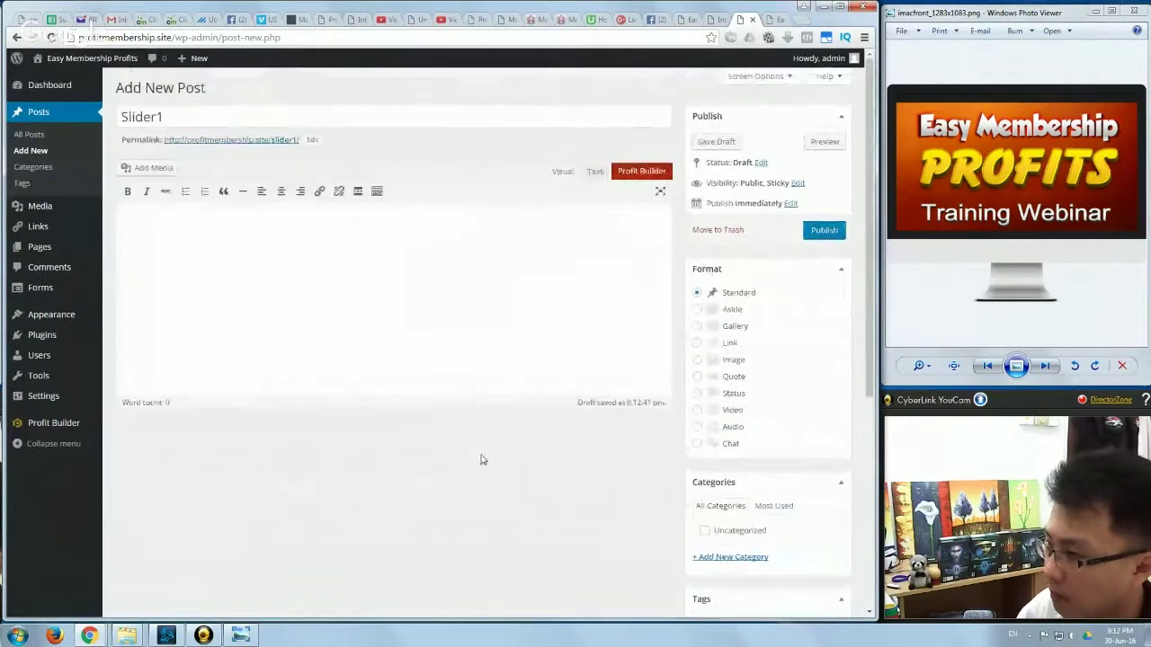
pyautogui.scroll(-3, 713, 339)
pyautogui.scroll(3, 733, 371)
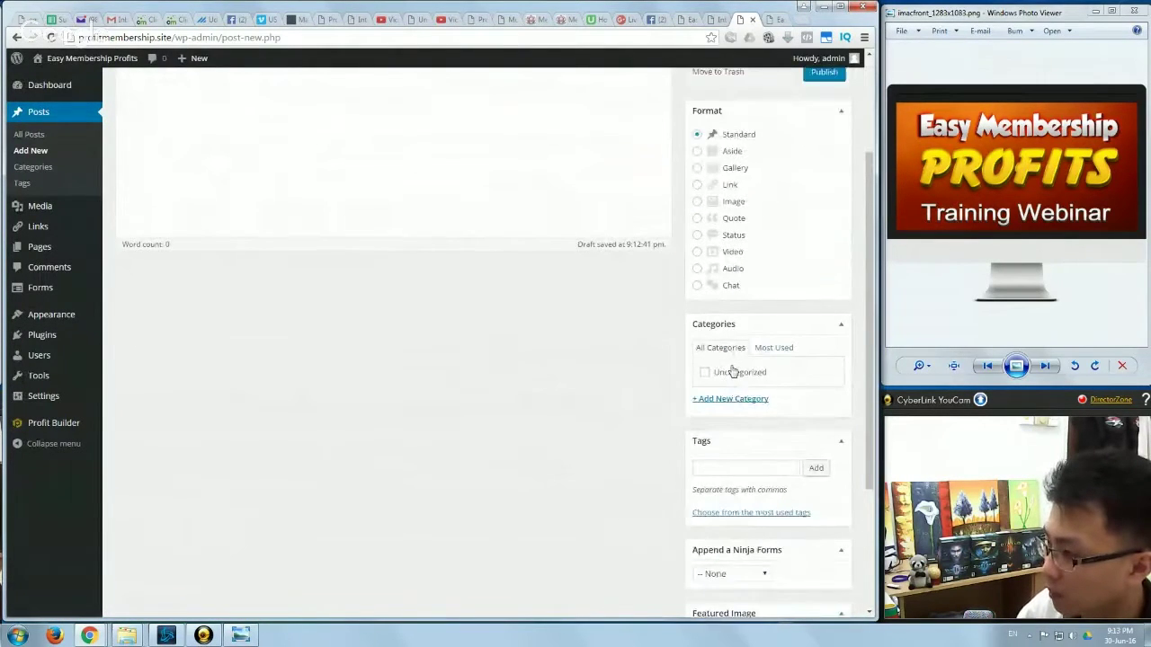
pyautogui.click(796, 183)
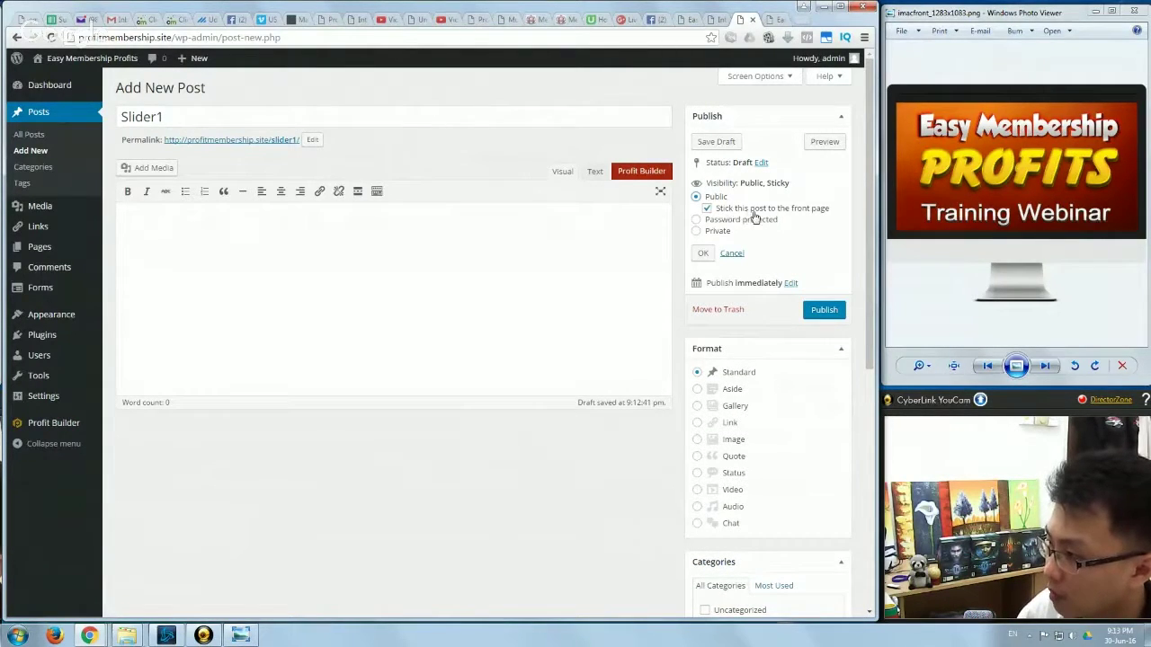
pyautogui.click(703, 255)
pyautogui.click(824, 231)
# - Reload the live homepage and examine the slider below the navigation menu
pyautogui.click(92, 57)
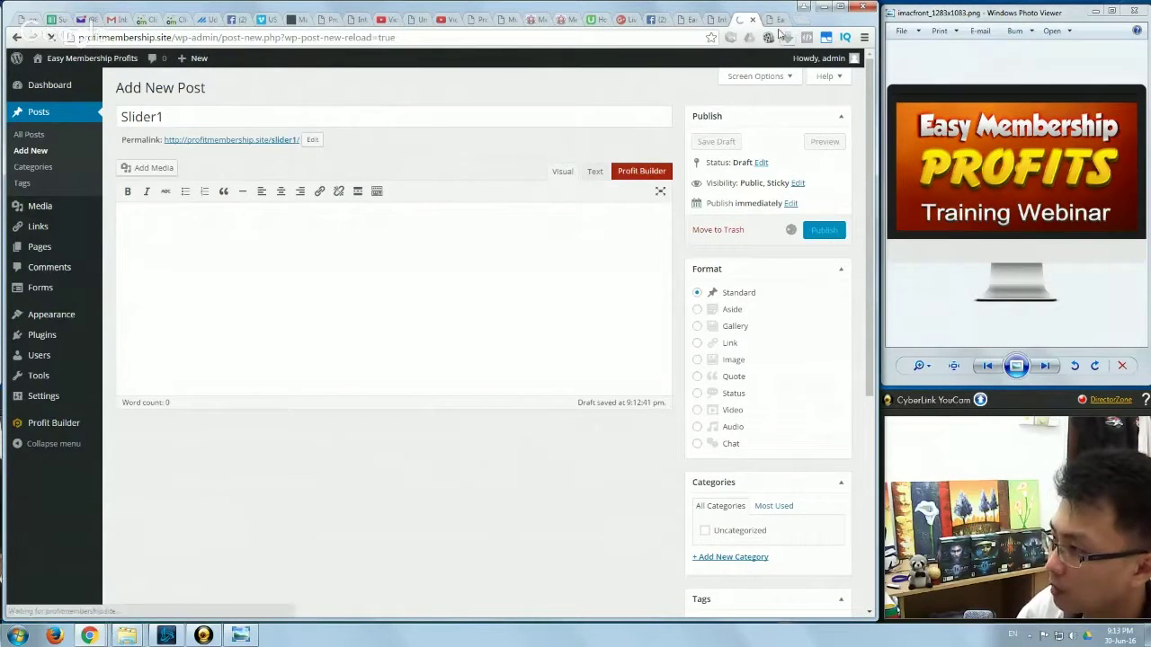
pyautogui.rightClick(58, 177)
pyautogui.click(77, 212)
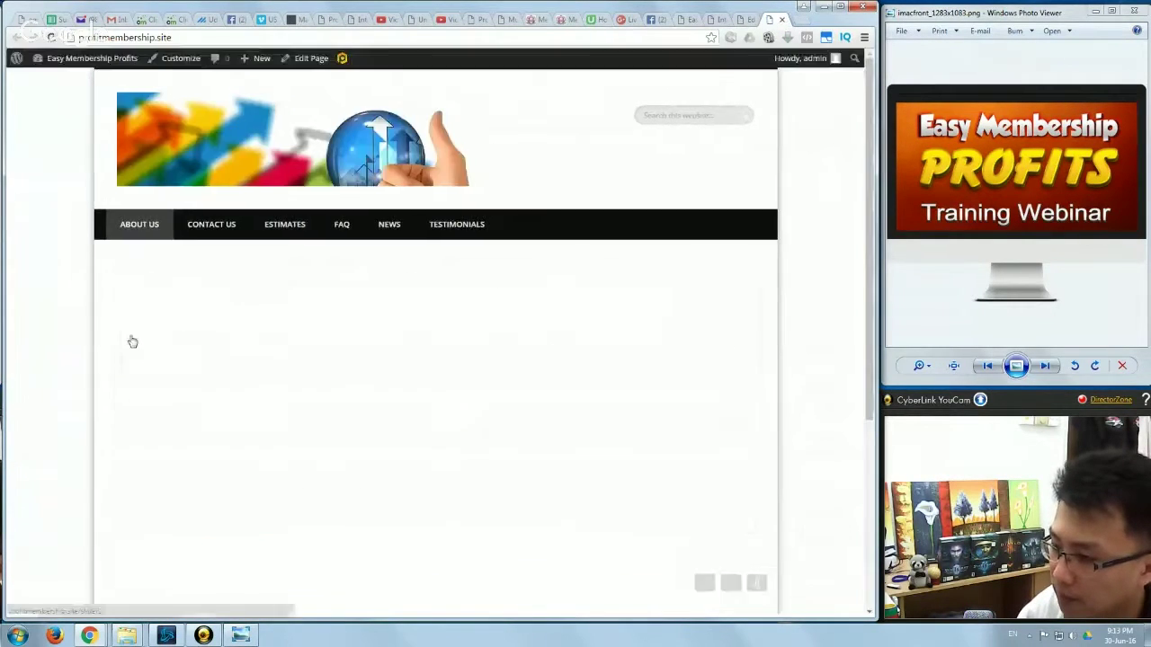
pyautogui.scroll(-2, 132, 332)
pyautogui.scroll(2, 132, 330)
pyautogui.scroll(-1, 358, 307)
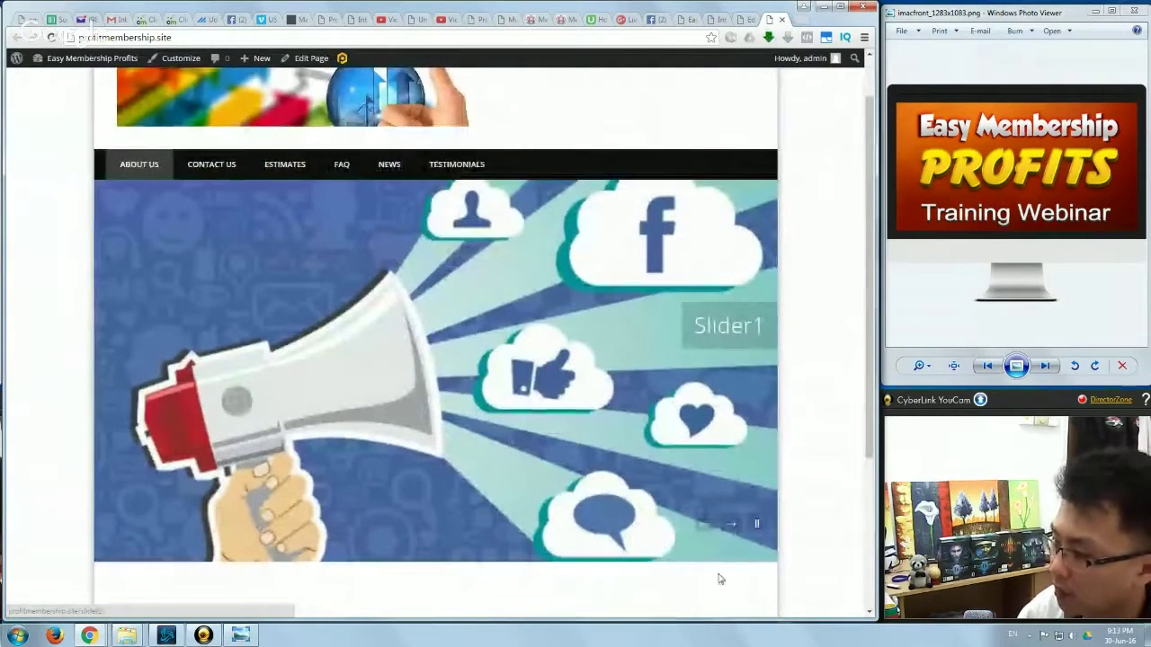
# - Upload beautiful-1434835_1280.jpg from the Downloads folder and set it as the Slider1 post's featured image in place of the current one
pyautogui.click(739, 20)
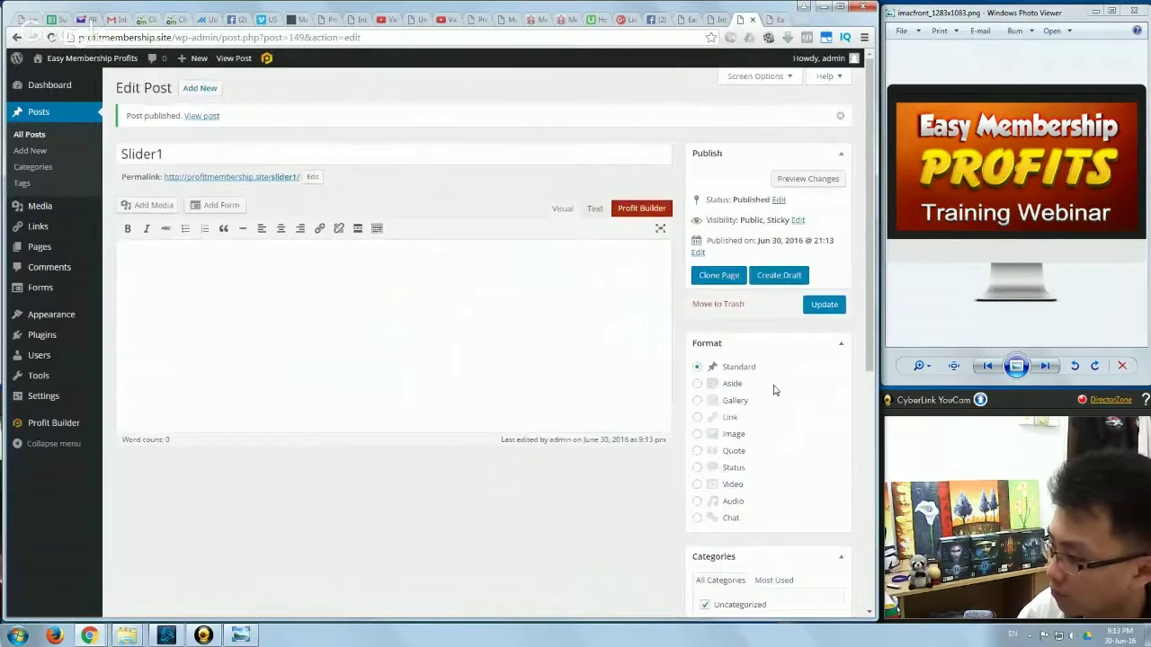
pyautogui.scroll(-5, 773, 405)
pyautogui.click(777, 504)
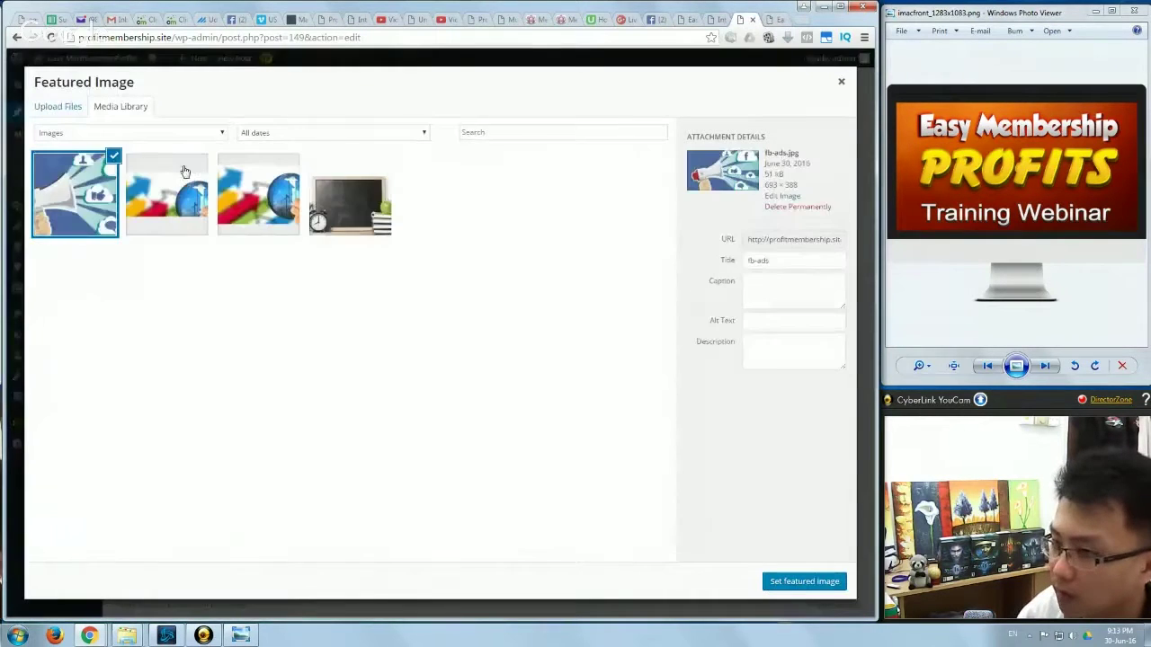
pyautogui.click(63, 108)
pyautogui.click(441, 310)
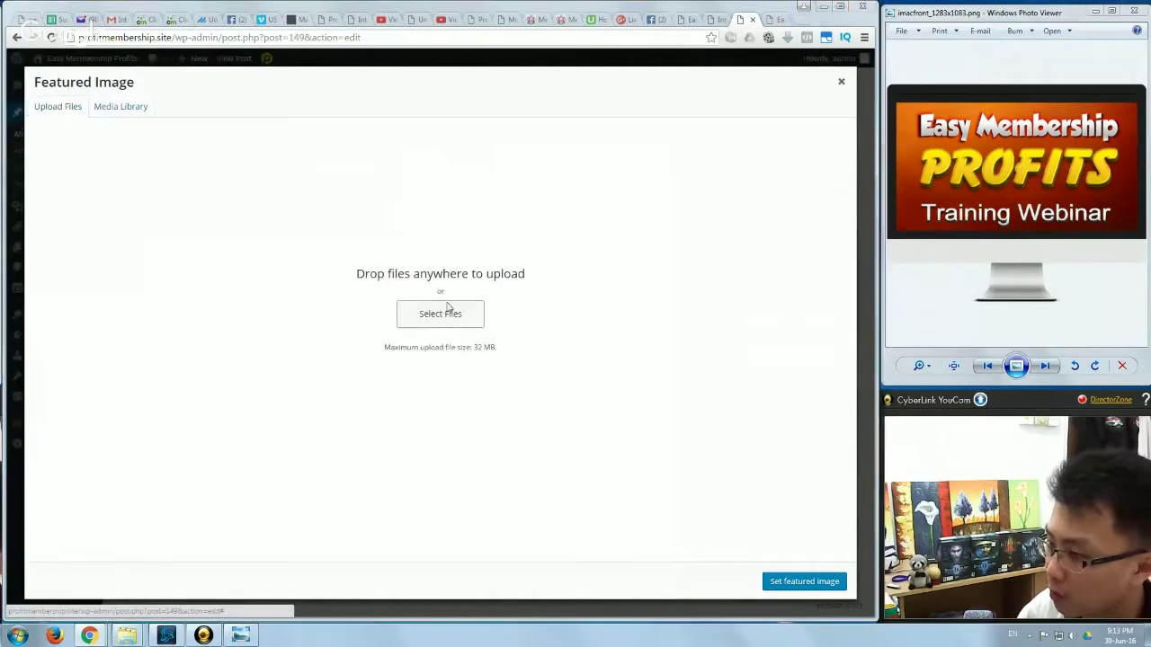
pyautogui.scroll(-10, 459, 311)
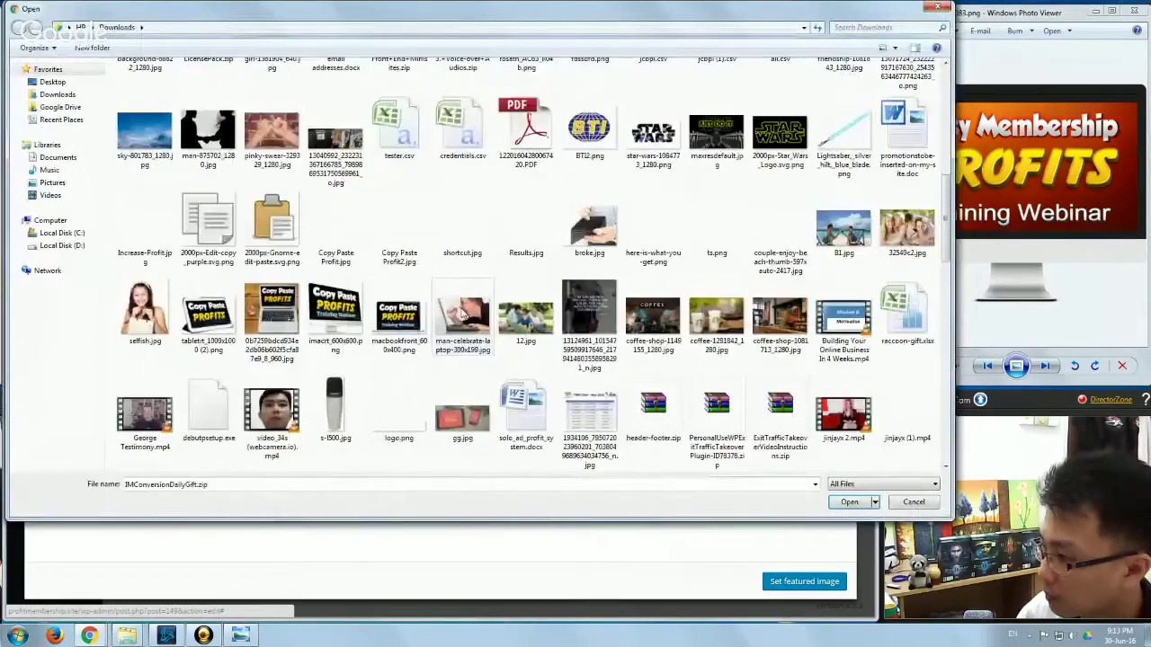
pyautogui.scroll(-5, 461, 312)
pyautogui.scroll(-2, 461, 315)
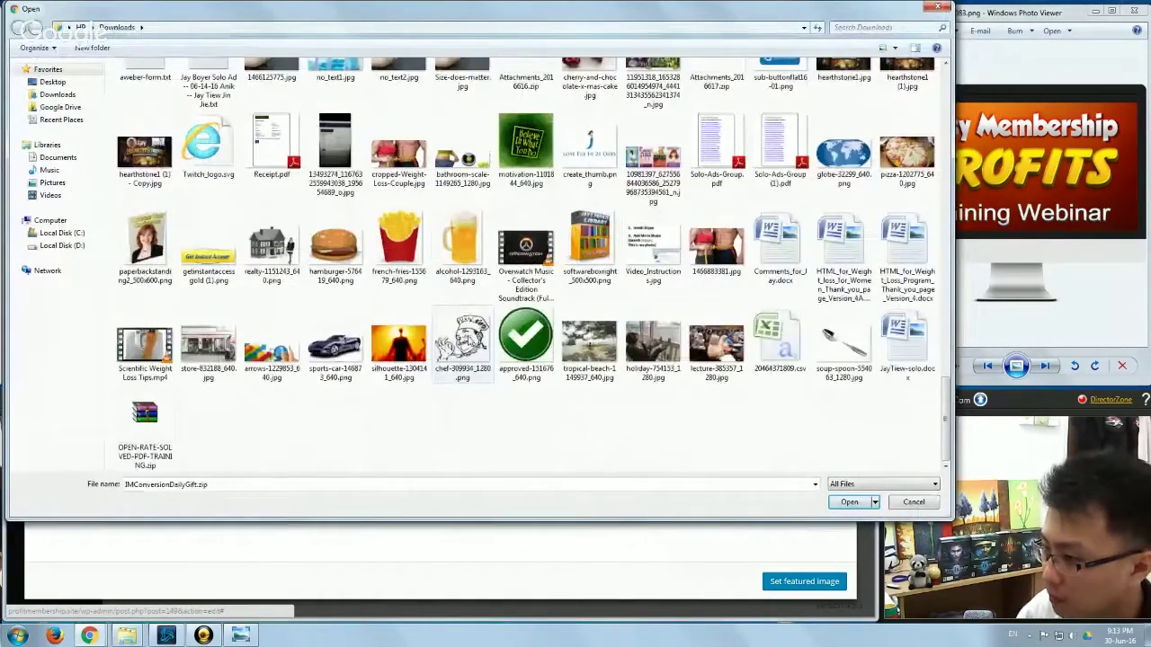
pyautogui.scroll(-8, 467, 337)
pyautogui.scroll(15, 467, 340)
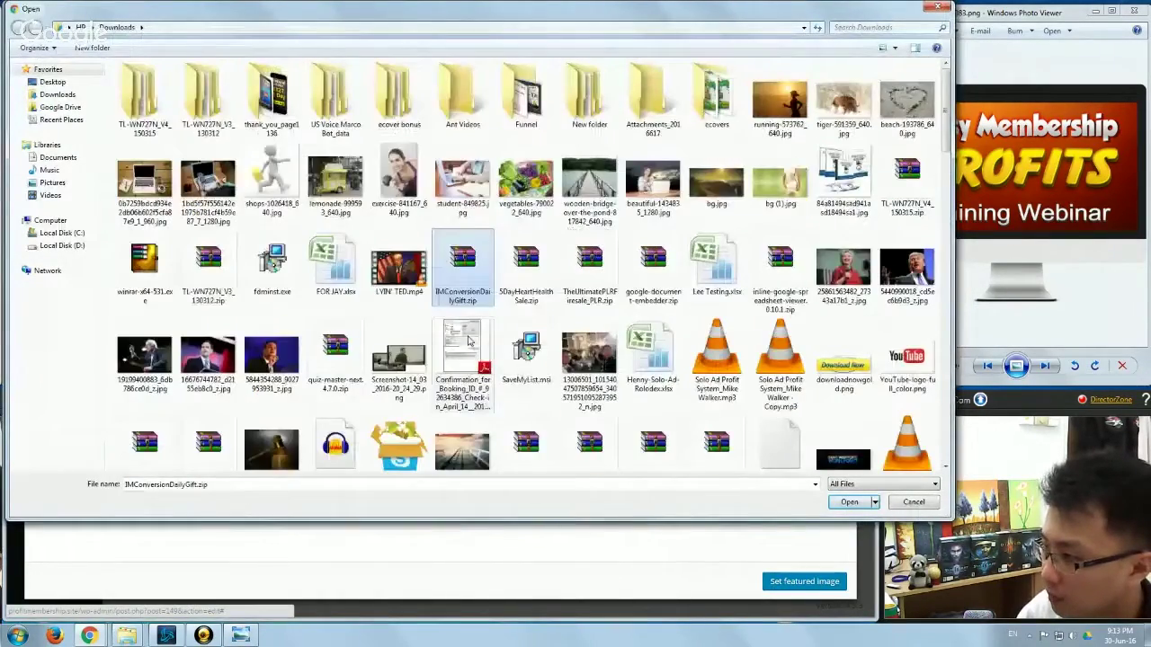
pyautogui.doubleClick(653, 183)
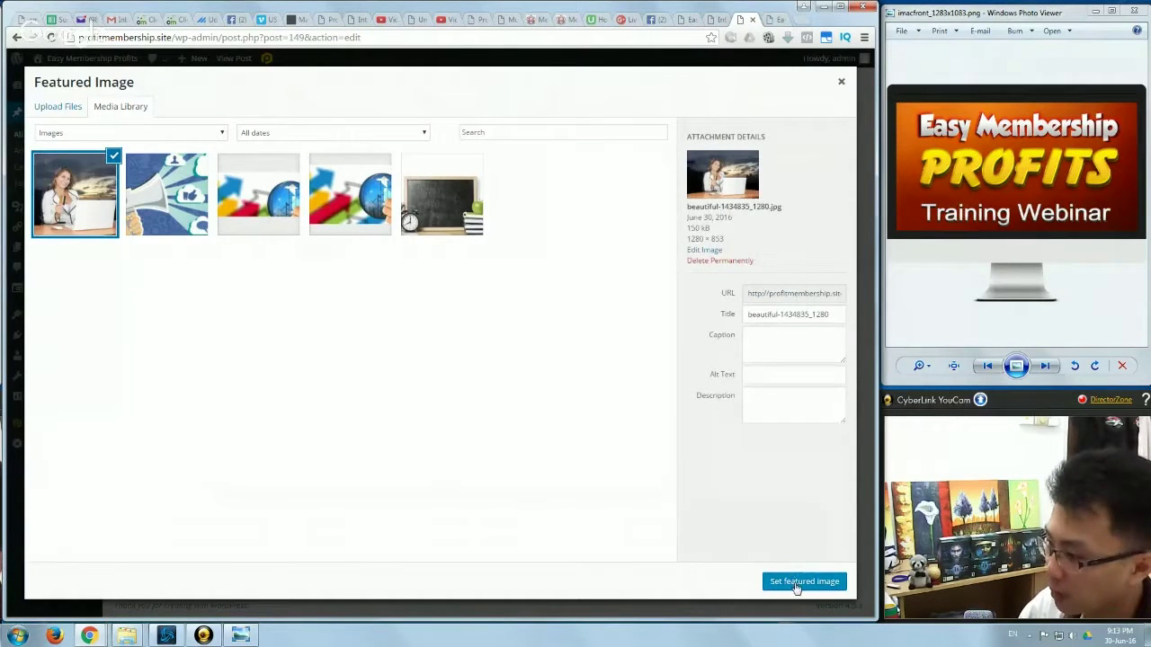
pyautogui.click(795, 582)
# - Update the Slider1 post and reload the live homepage to check the new slider image
pyautogui.scroll(10, 405, 390)
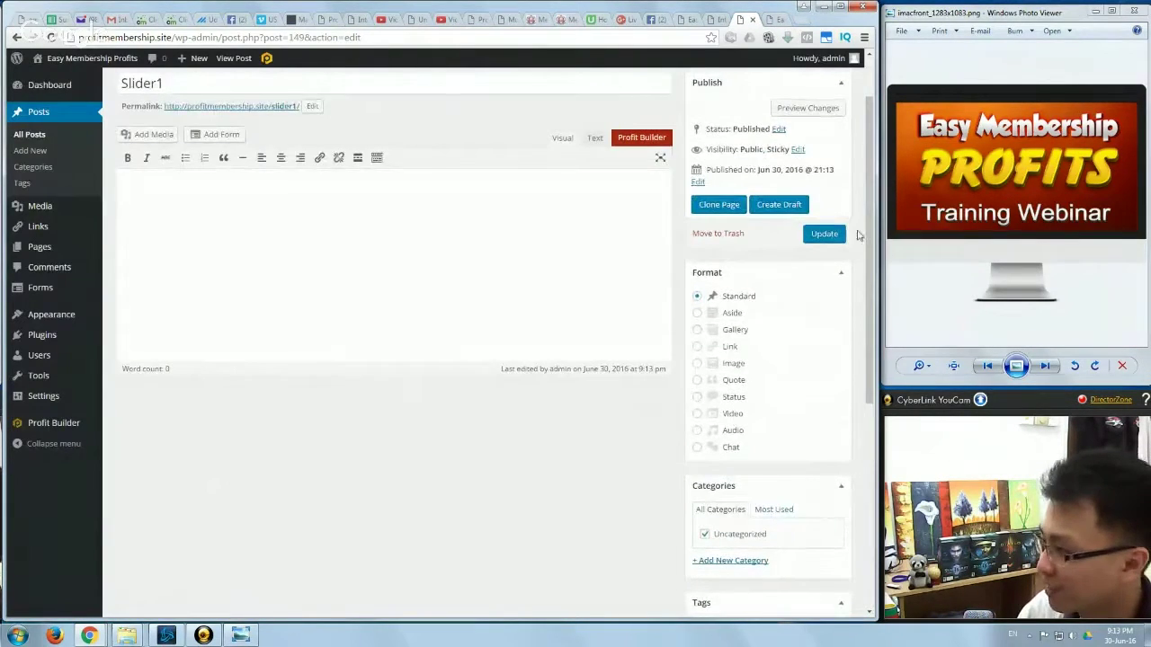
pyautogui.click(806, 108)
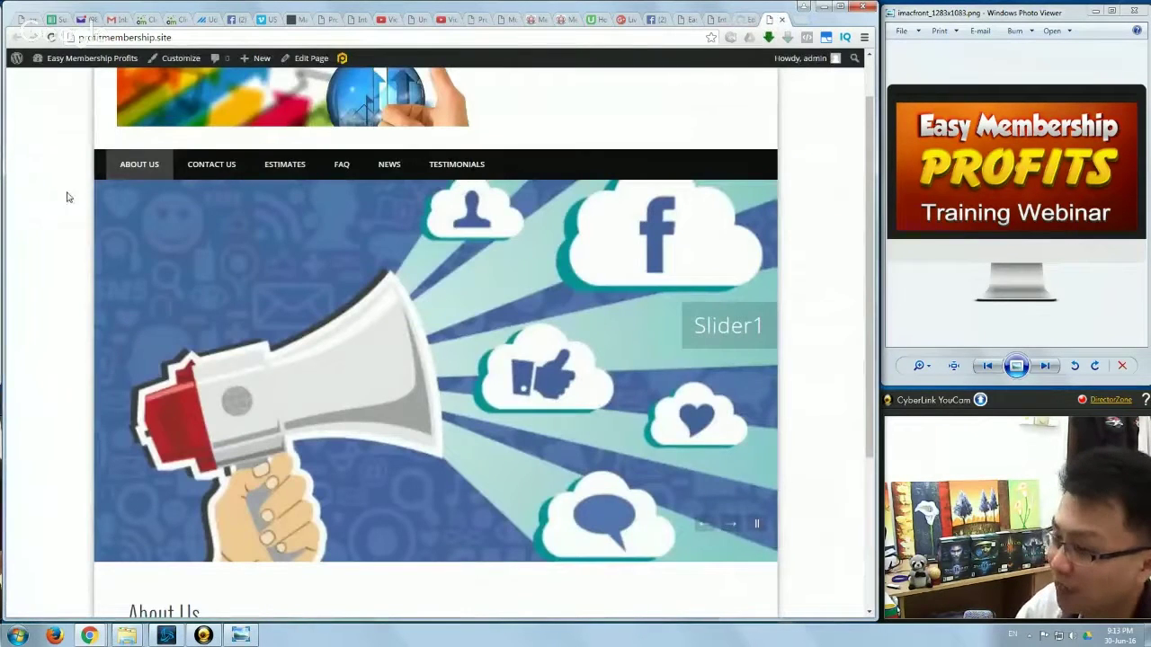
pyautogui.rightClick(67, 196)
pyautogui.click(85, 226)
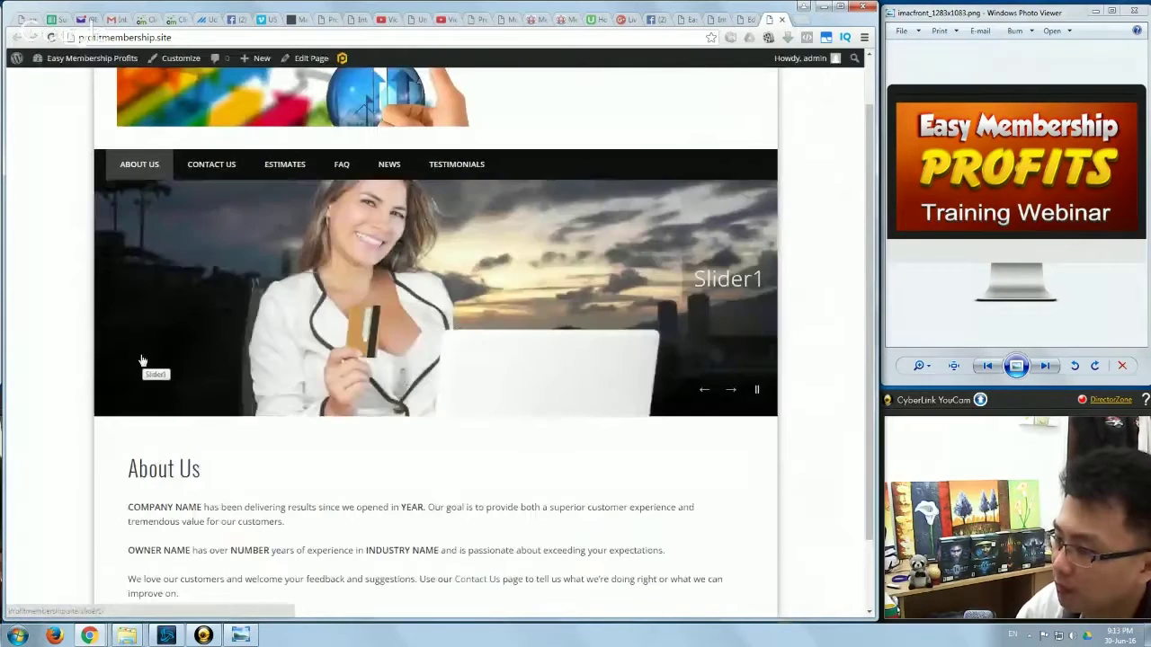
pyautogui.scroll(1, 424, 393)
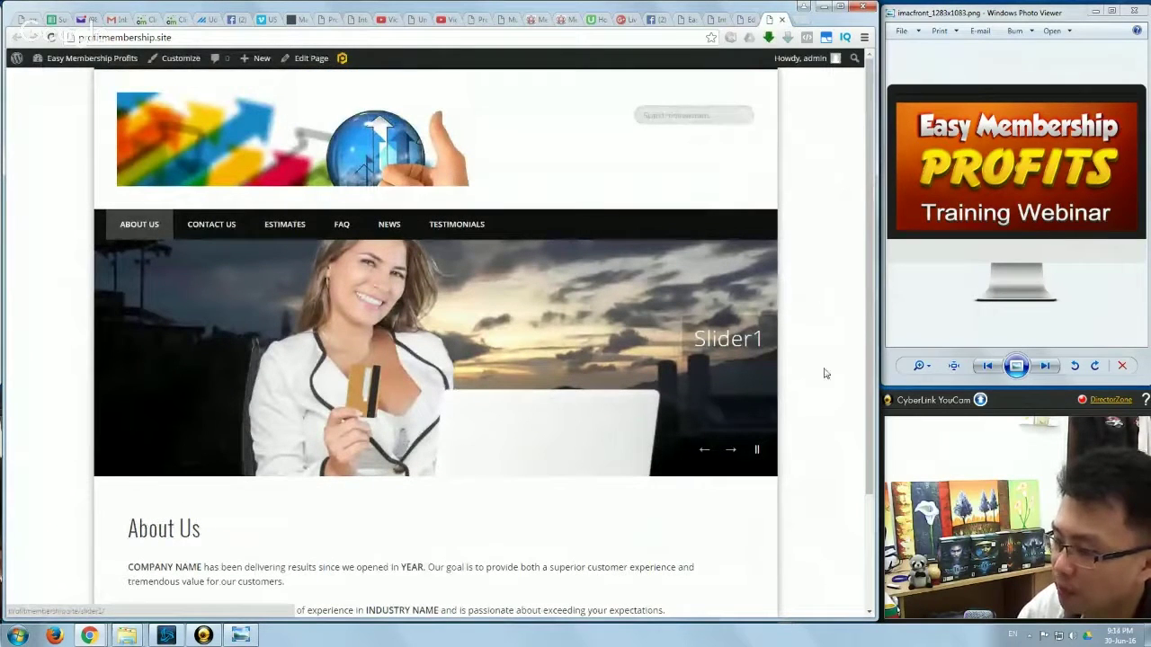
pyautogui.scroll(-3, 238, 493)
pyautogui.scroll(3, 238, 494)
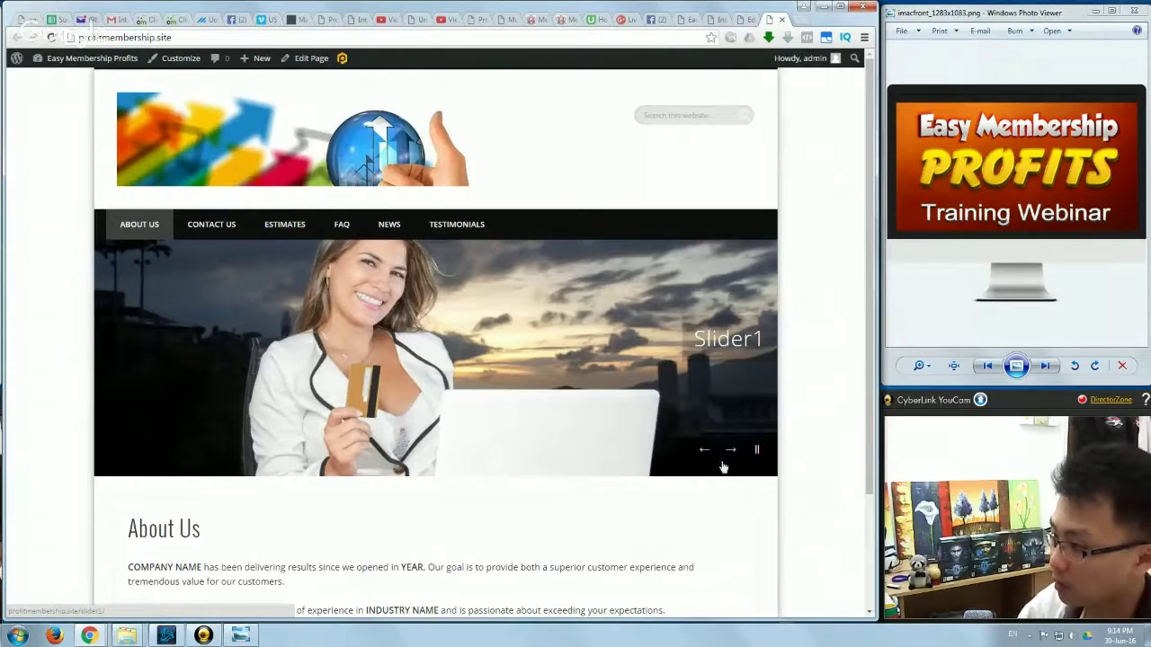
# - Start a new post titled "Slider2" with public visibility and stick it to the front page
pyautogui.click(745, 19)
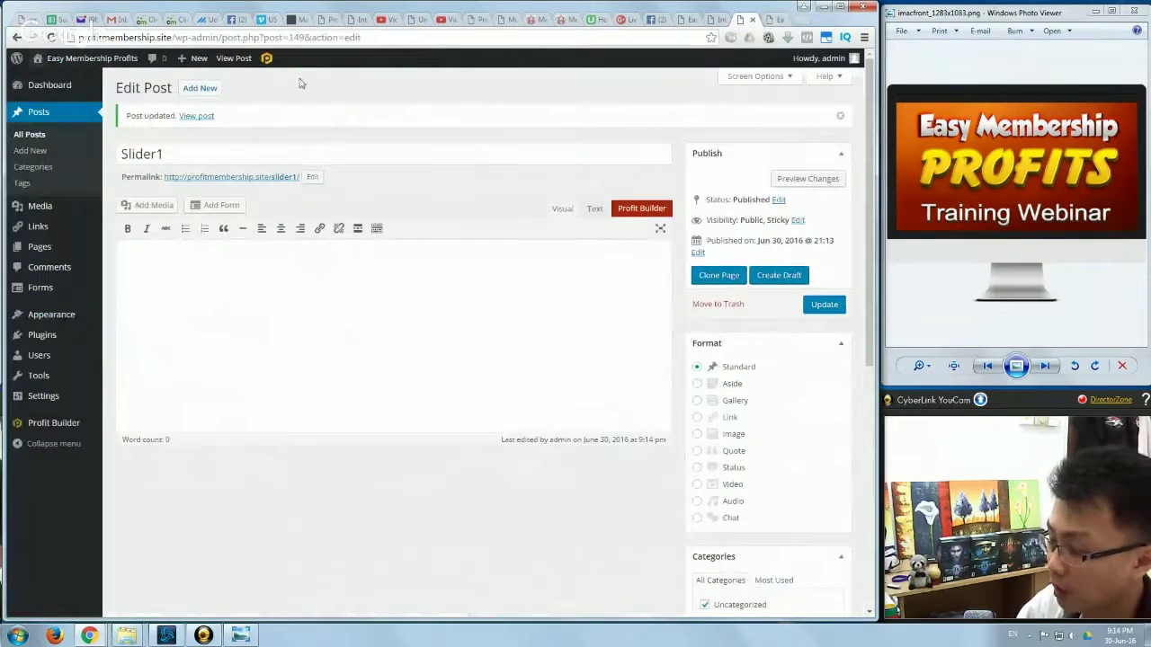
pyautogui.click(191, 80)
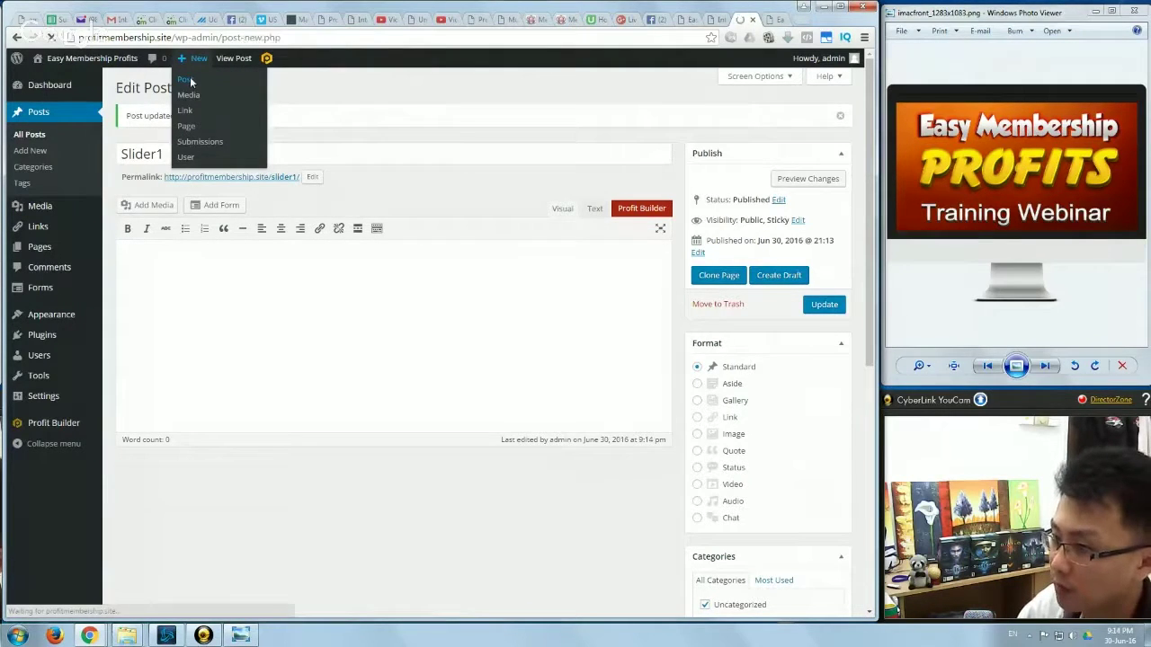
pyautogui.click(166, 112)
pyautogui.write('Sl')
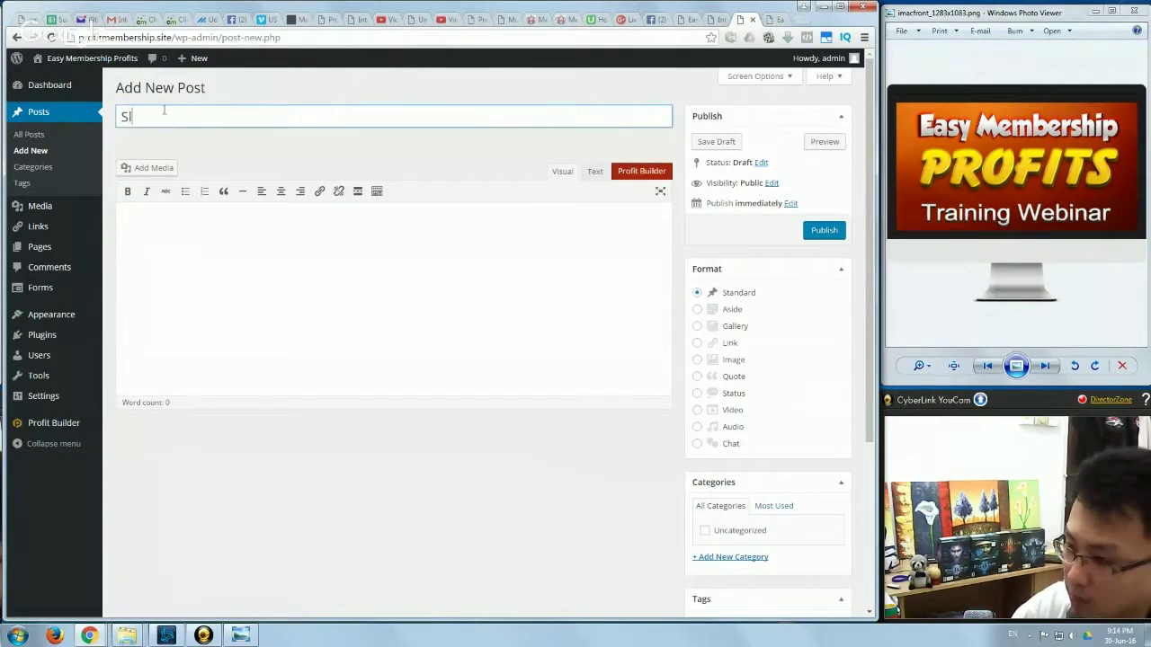
pyautogui.write('ider2')
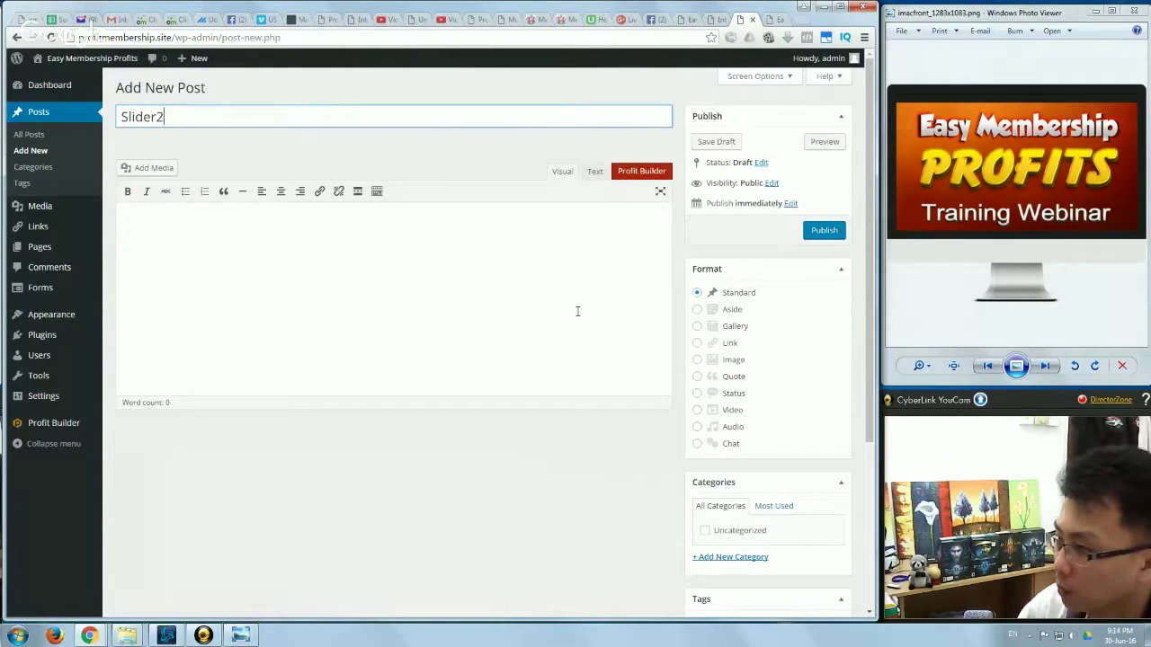
pyautogui.scroll(-3, 764, 464)
pyautogui.scroll(3, 757, 427)
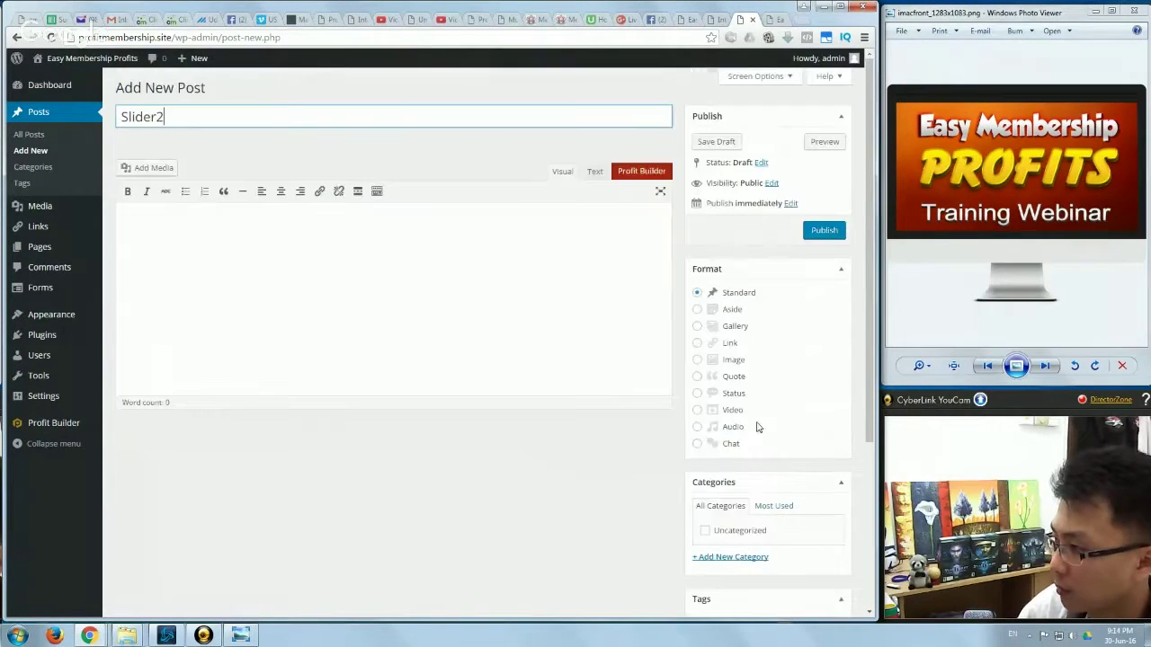
pyautogui.click(771, 183)
pyautogui.click(707, 208)
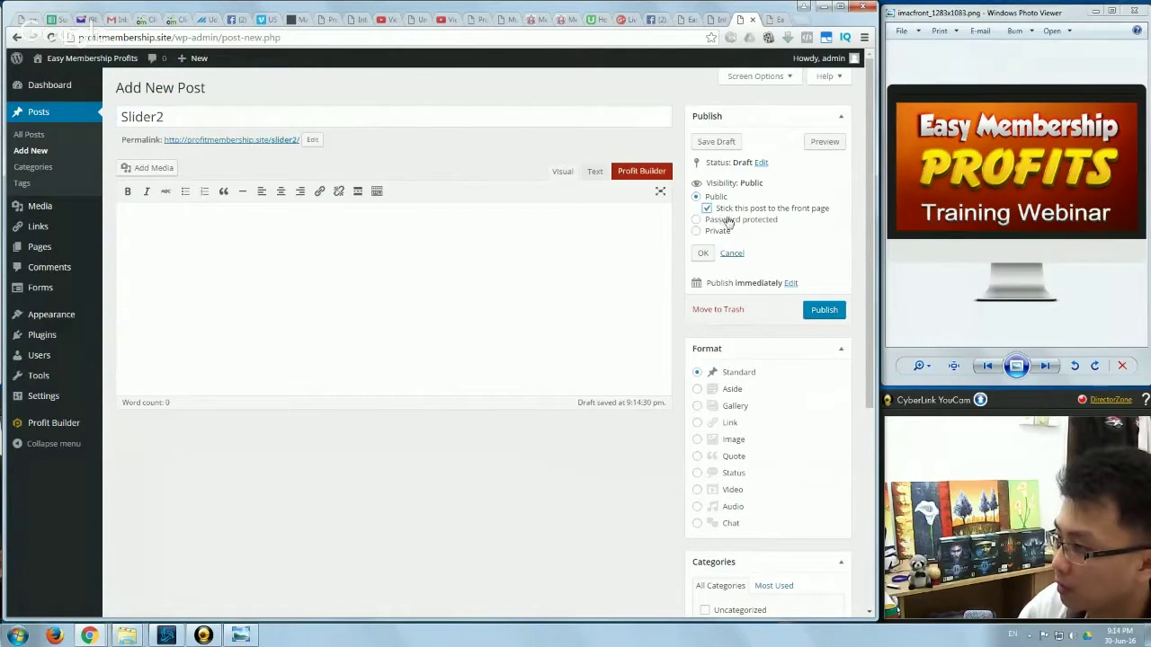
pyautogui.click(703, 254)
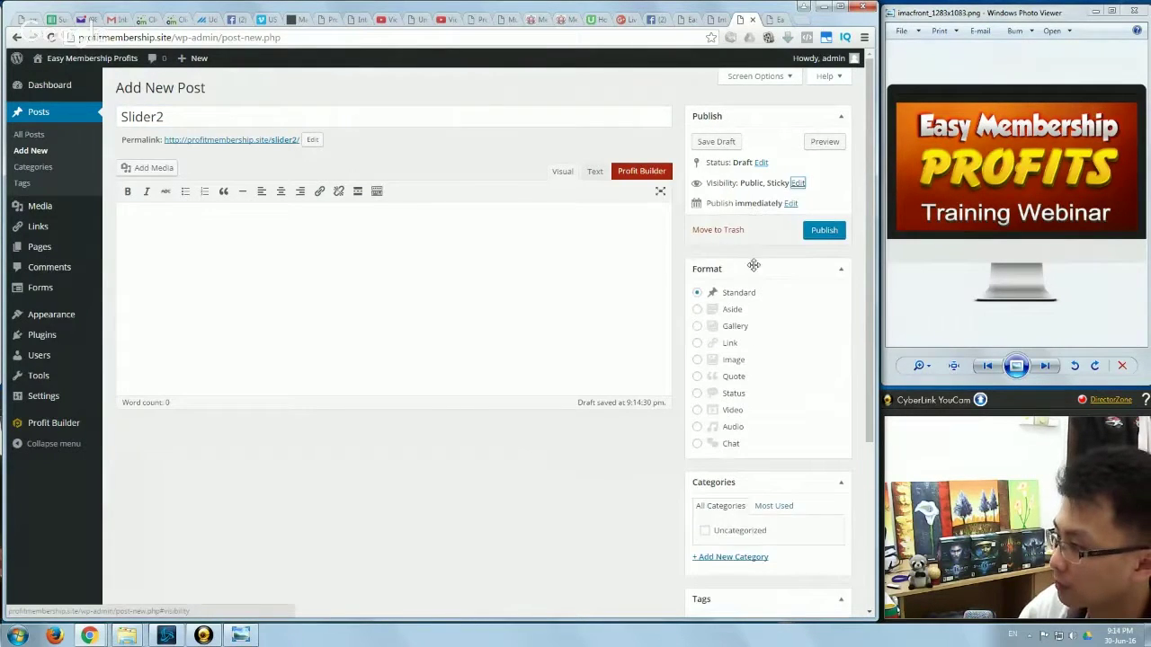
# - Upload work_from_home_faqs.jpg from the Downloads folder and set it as the Slider2 post's featured image
pyautogui.scroll(-3, 753, 264)
pyautogui.click(746, 552)
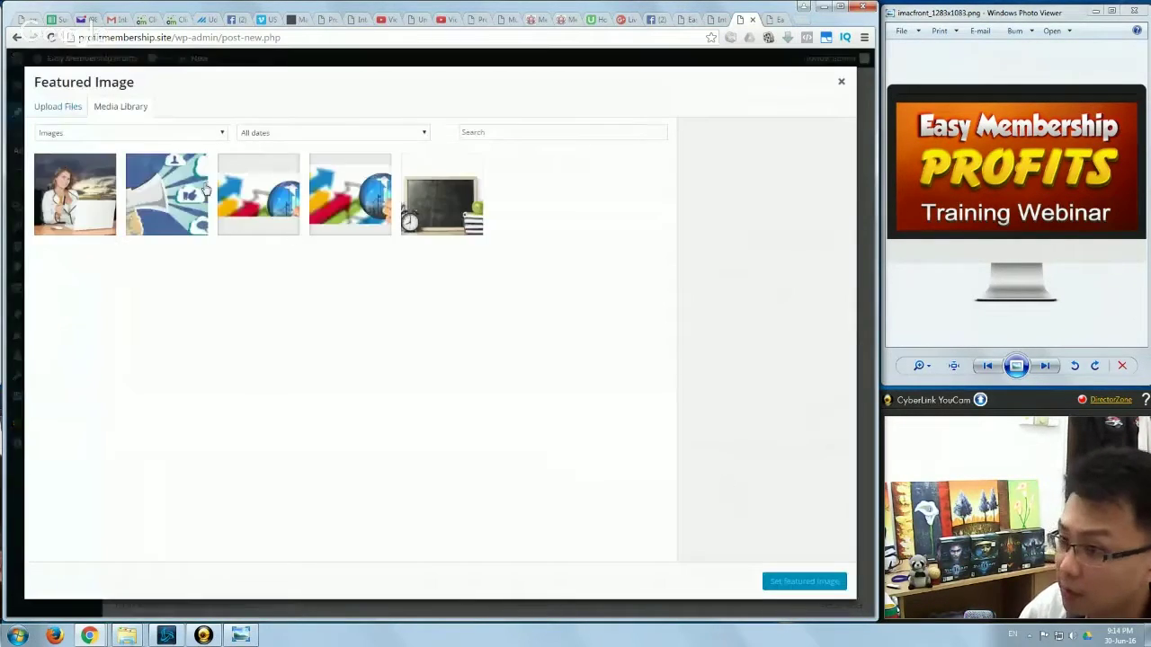
pyautogui.click(61, 108)
pyautogui.click(429, 311)
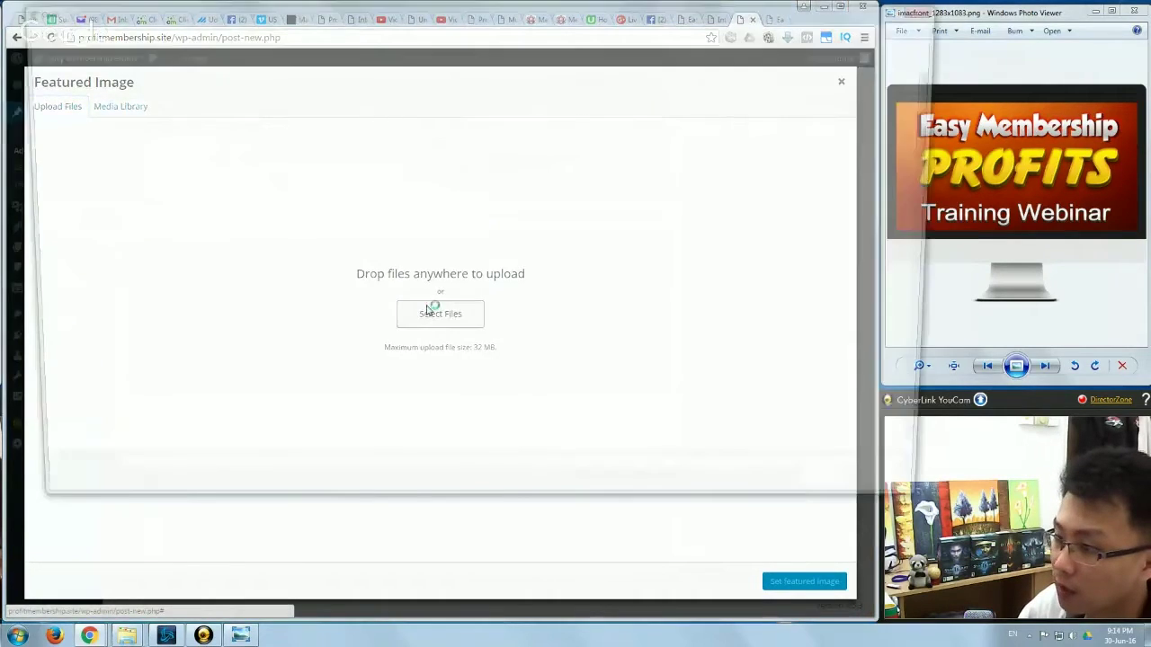
pyautogui.click(314, 336)
pyautogui.scroll(-5, 333, 378)
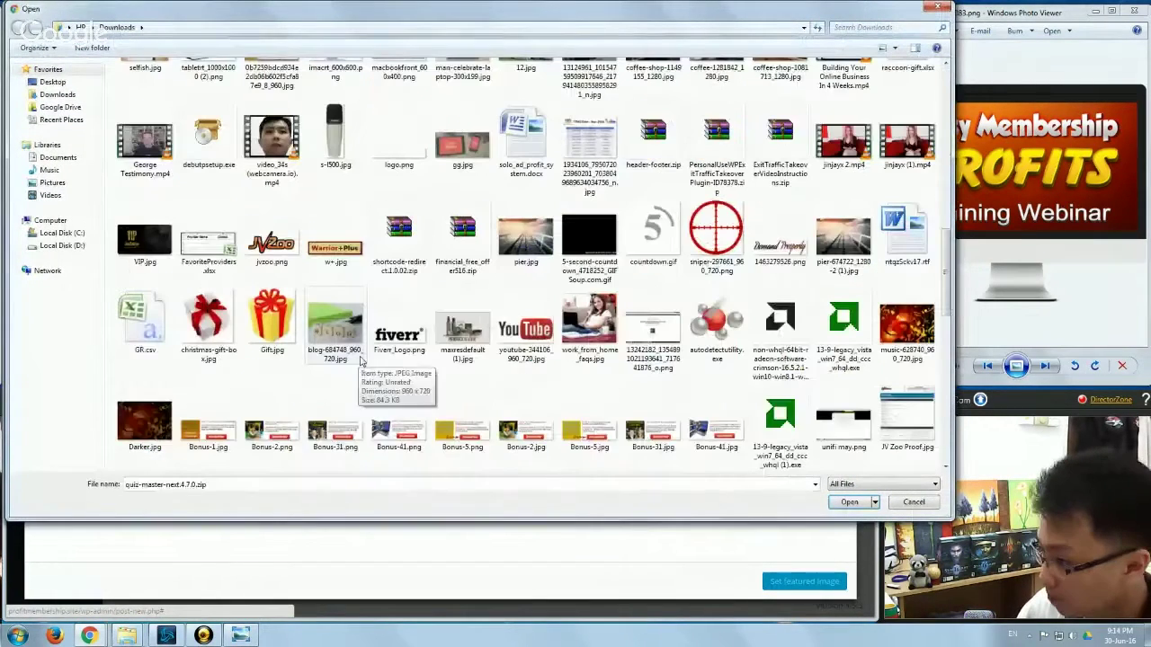
pyautogui.doubleClick(591, 324)
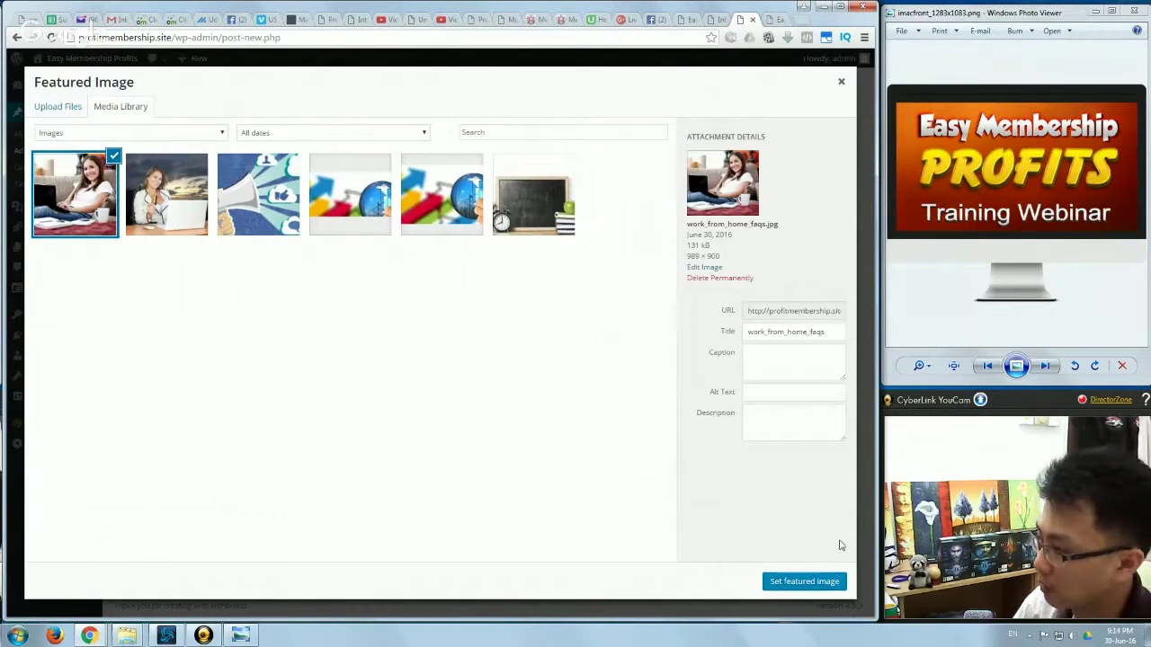
pyautogui.click(804, 582)
# - Publish the Slider2 post and reload the live homepage to check the slider
pyautogui.scroll(5, 727, 432)
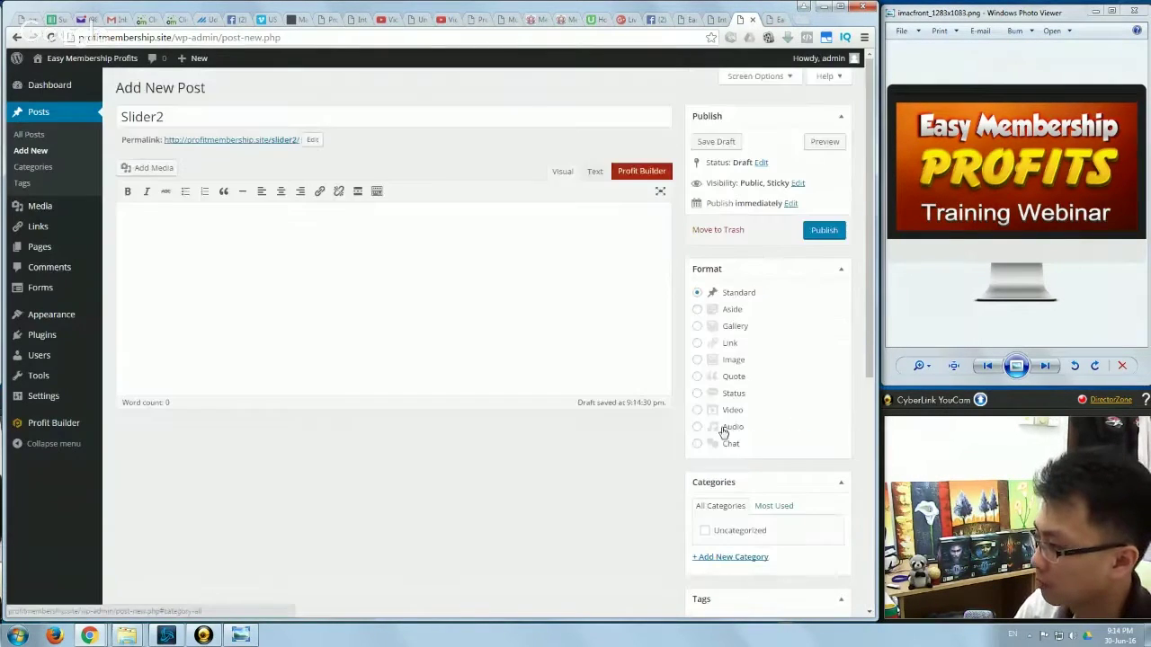
pyautogui.click(816, 233)
pyautogui.click(773, 20)
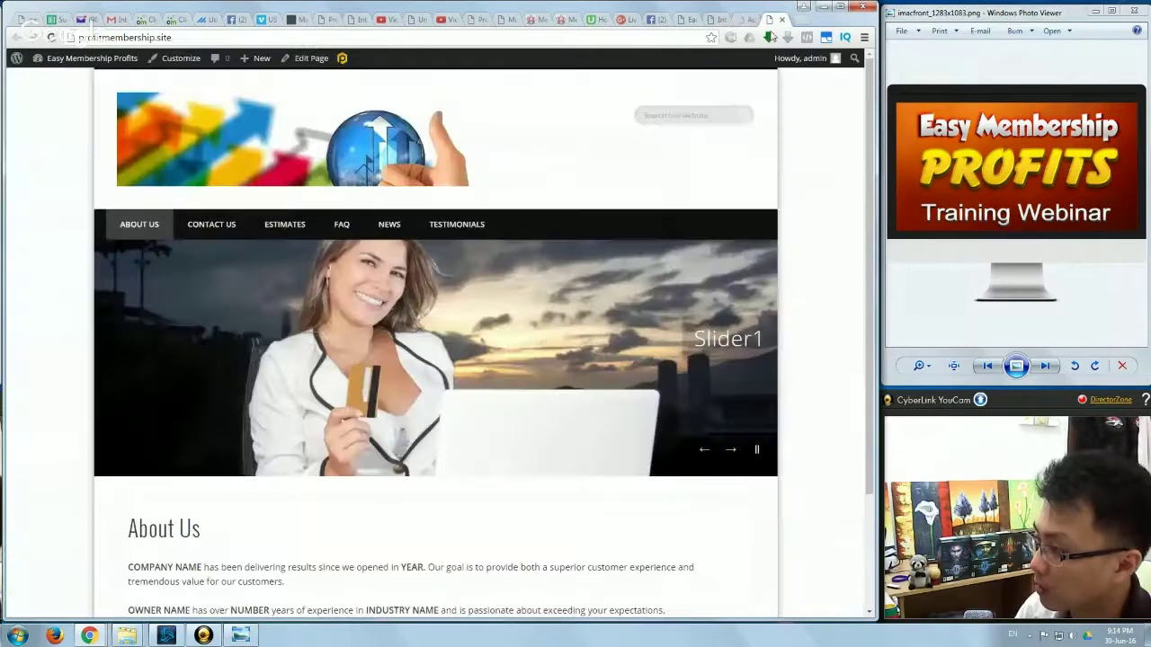
pyautogui.rightClick(785, 157)
pyautogui.click(802, 187)
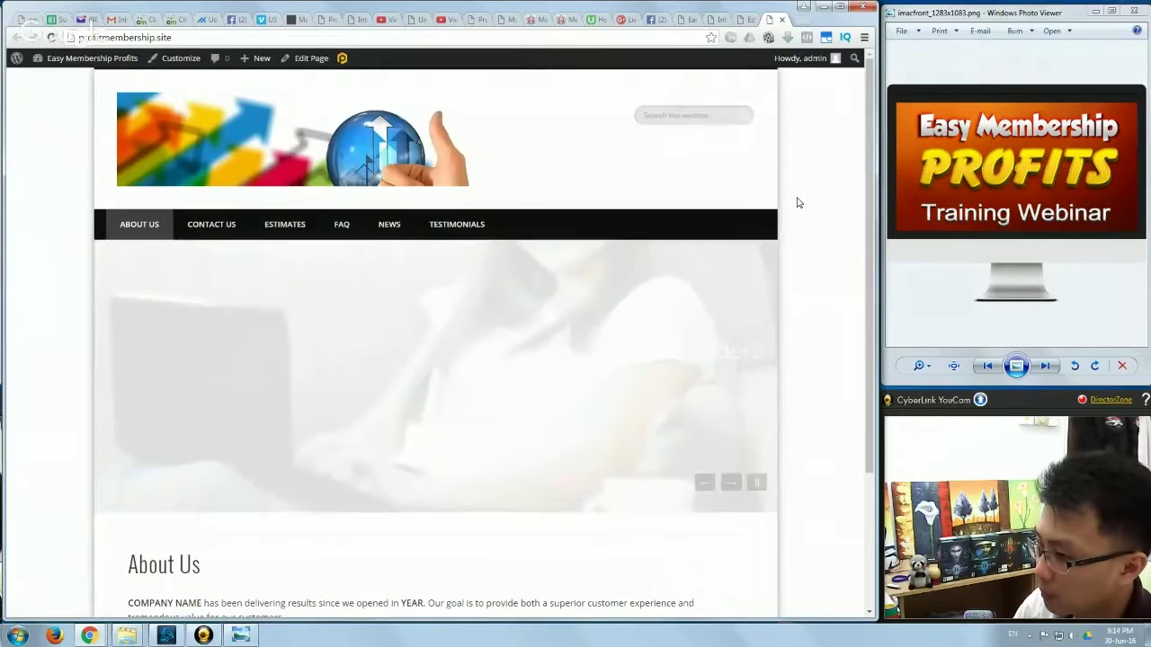
# - Try to upload student-849825.jpg from the Downloads folder as a replacement featured image for the Slider2 post
pyautogui.click(746, 20)
pyautogui.scroll(-4, 777, 463)
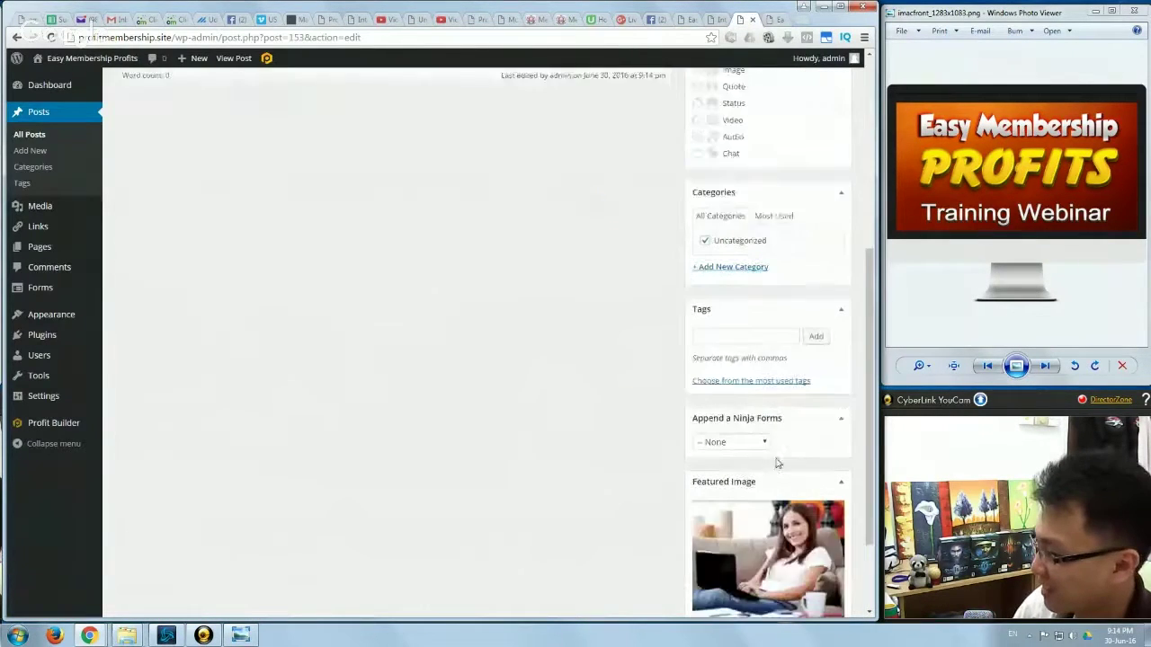
pyautogui.click(784, 444)
pyautogui.click(52, 108)
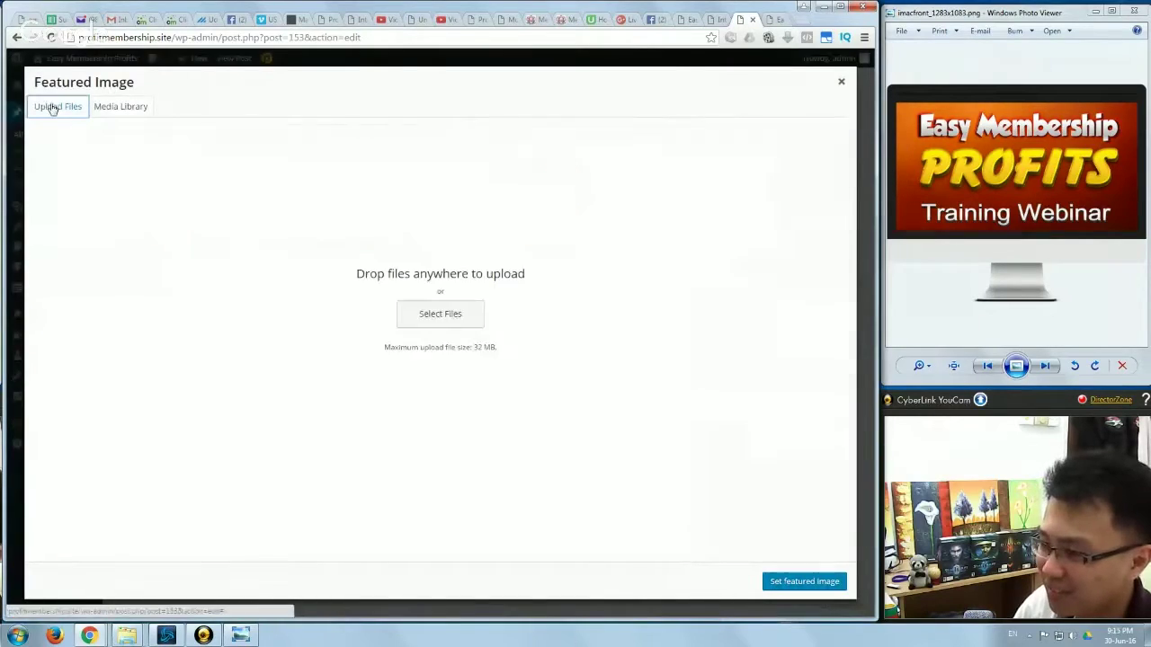
pyautogui.click(440, 314)
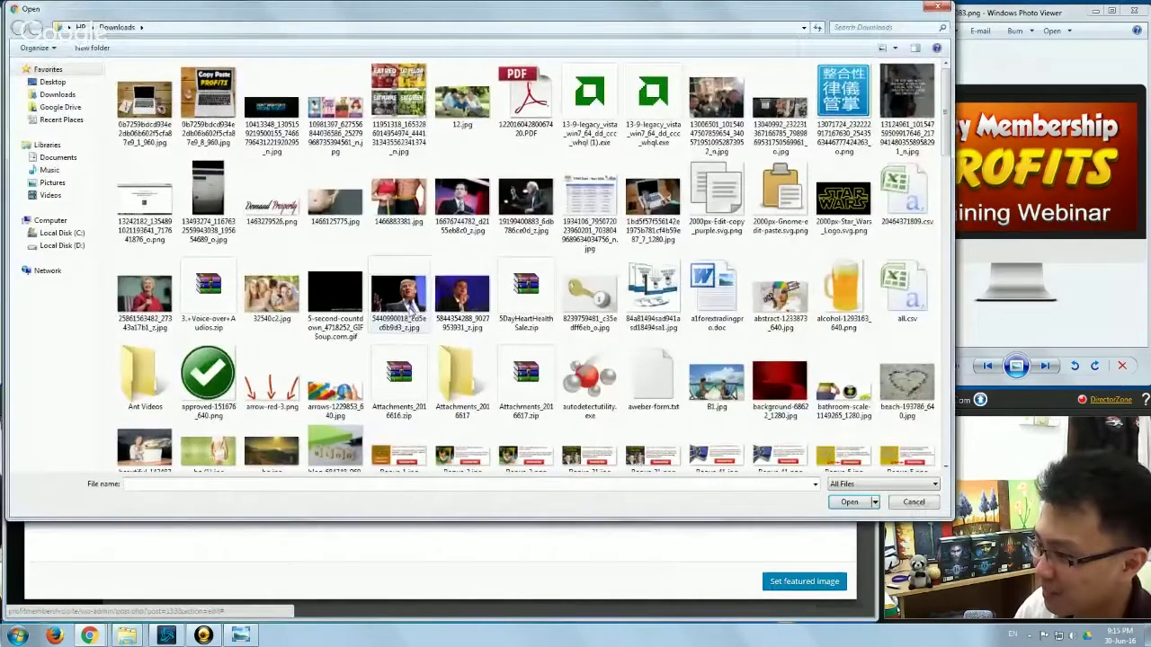
pyautogui.scroll(-5, 398, 297)
pyautogui.click(462, 270)
pyautogui.click(462, 180)
pyautogui.click(848, 502)
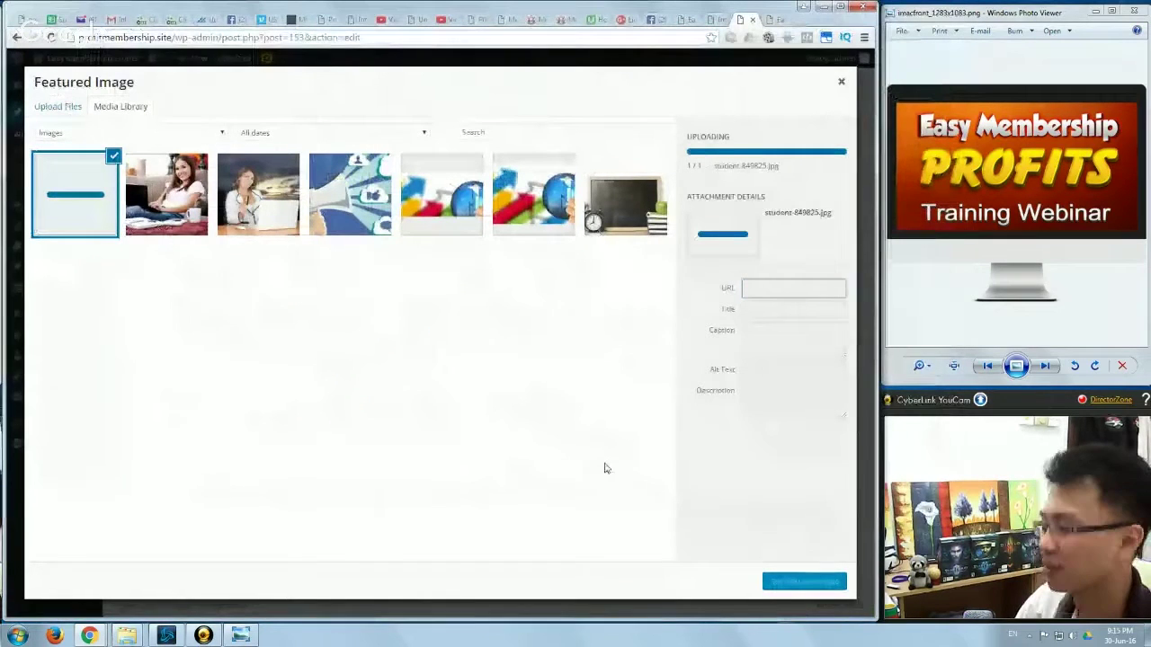
pyautogui.click(203, 187)
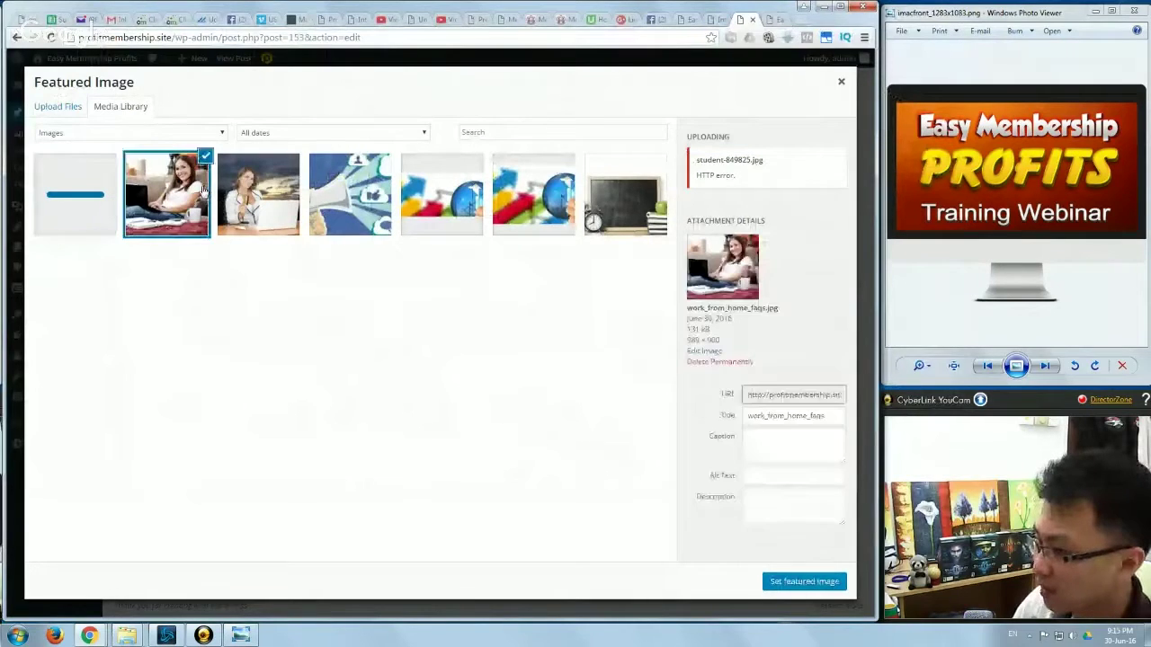
pyautogui.click(106, 194)
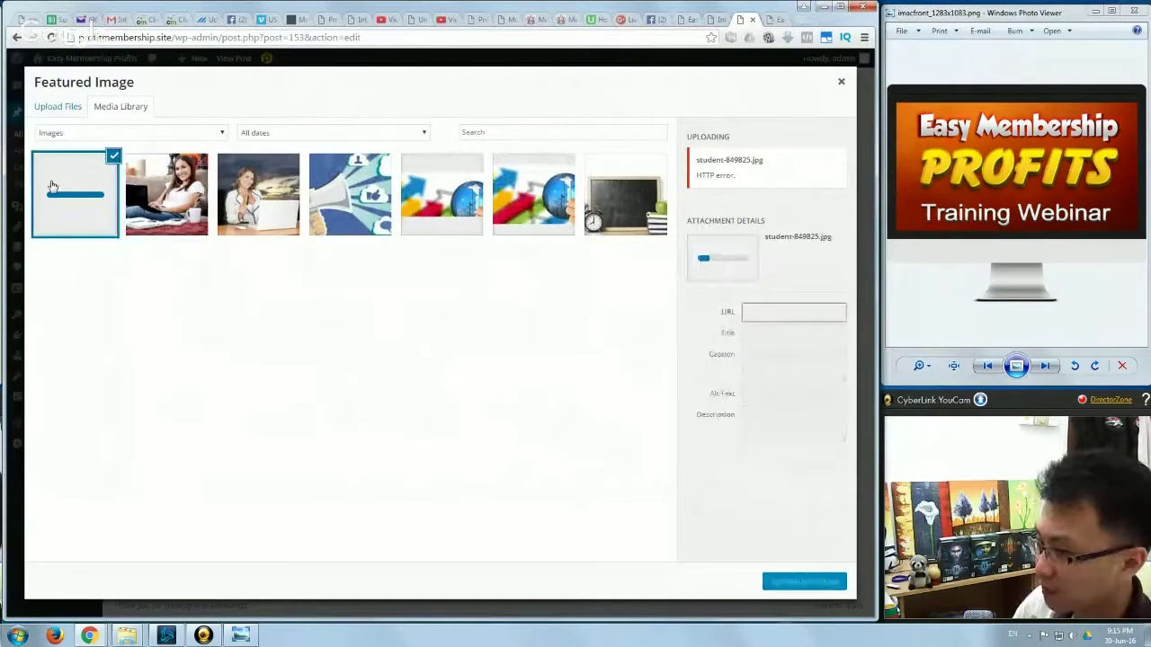
pyautogui.click(141, 200)
pyautogui.click(80, 201)
# - Upload student-849825.jpg from the Downloads folder again as a candidate featured image for the Slider2 post
pyautogui.click(63, 107)
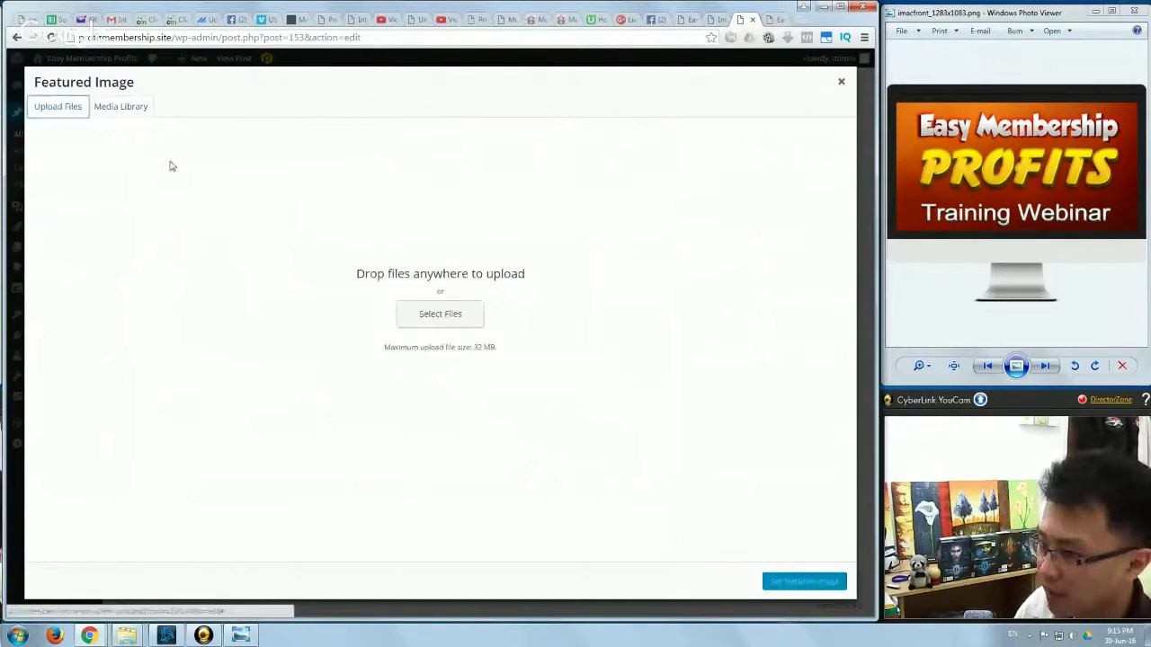
pyautogui.click(427, 328)
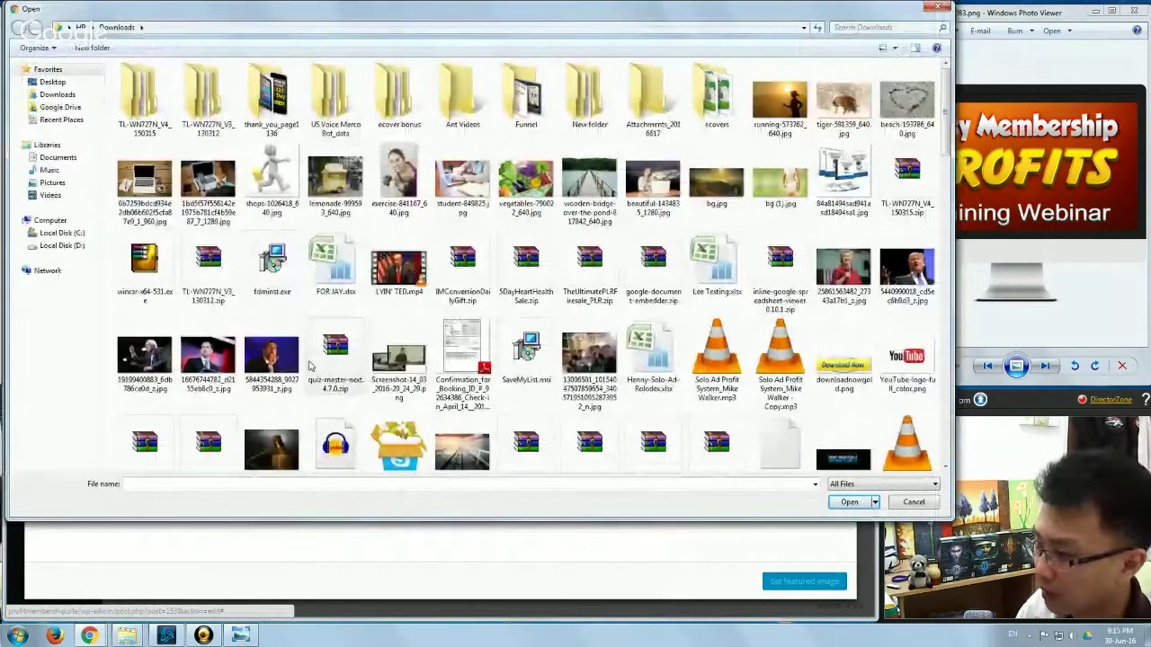
pyautogui.scroll(-5, 365, 364)
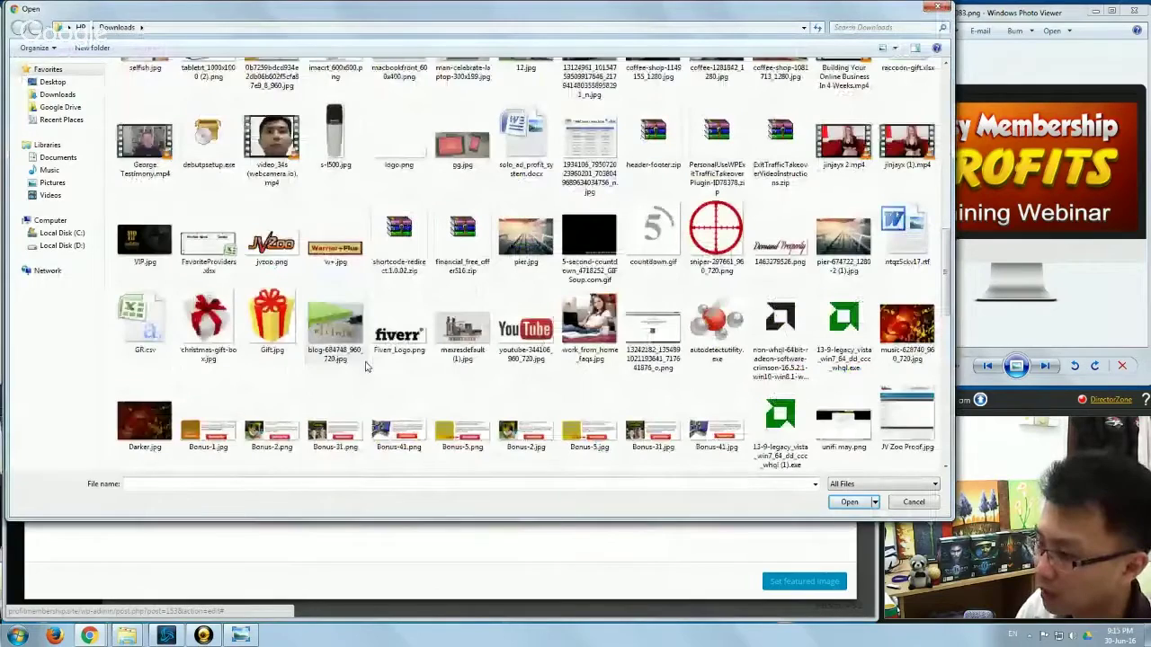
pyautogui.scroll(-5, 365, 364)
pyautogui.scroll(-3, 365, 361)
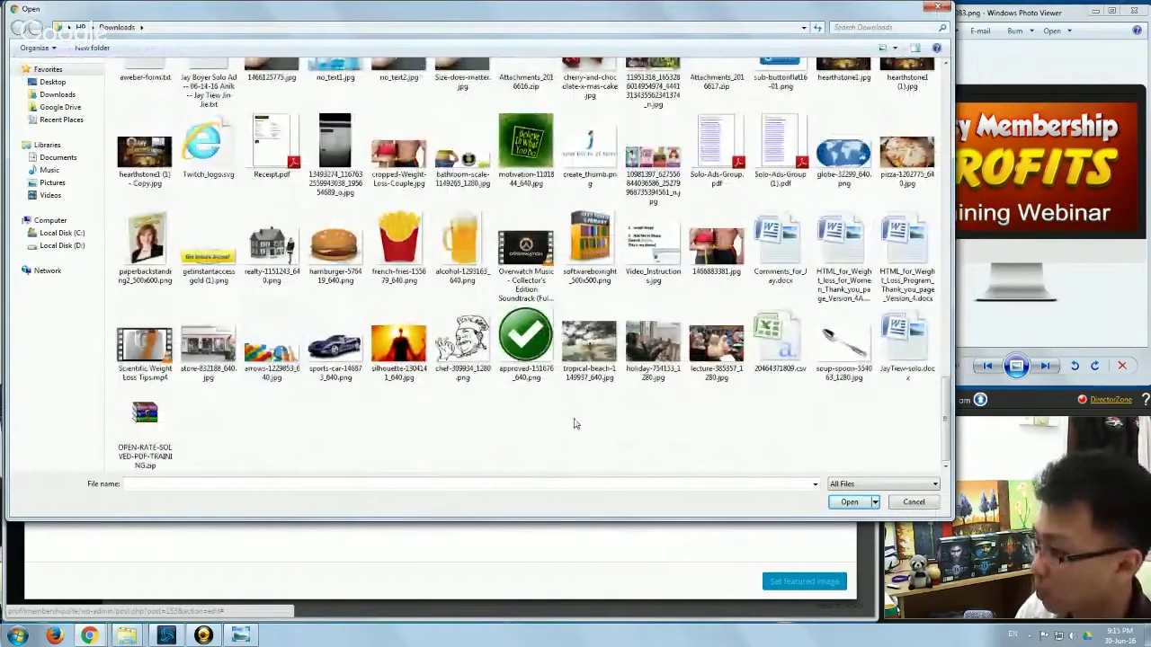
pyautogui.scroll(3, 575, 423)
pyautogui.scroll(6, 575, 423)
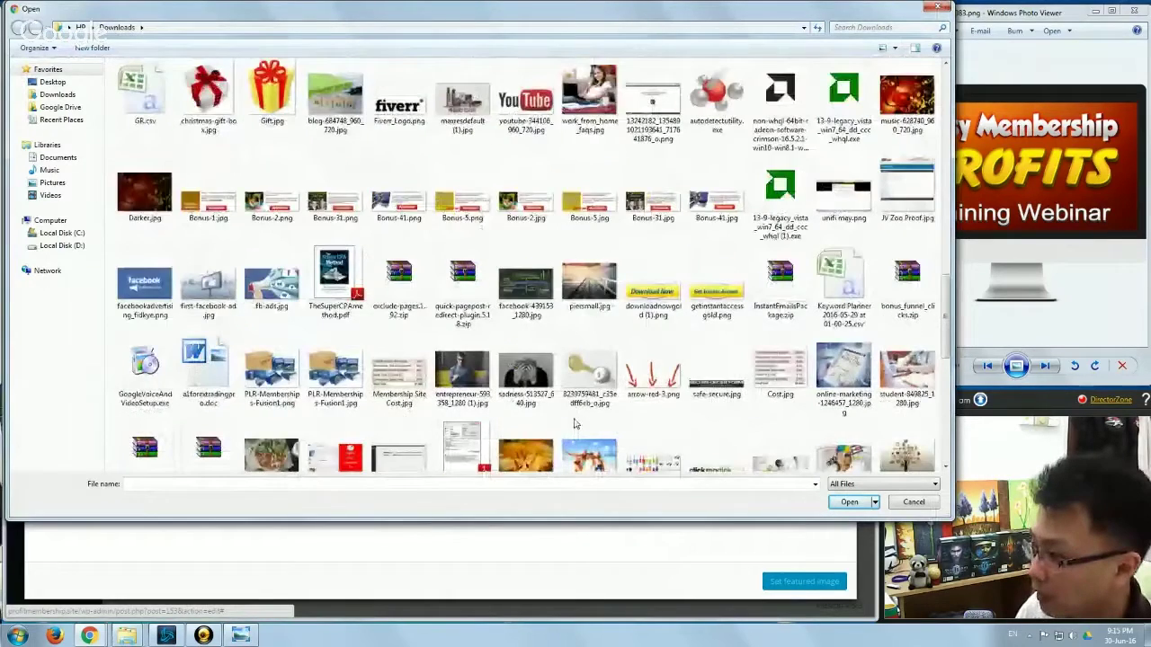
pyautogui.scroll(5, 804, 349)
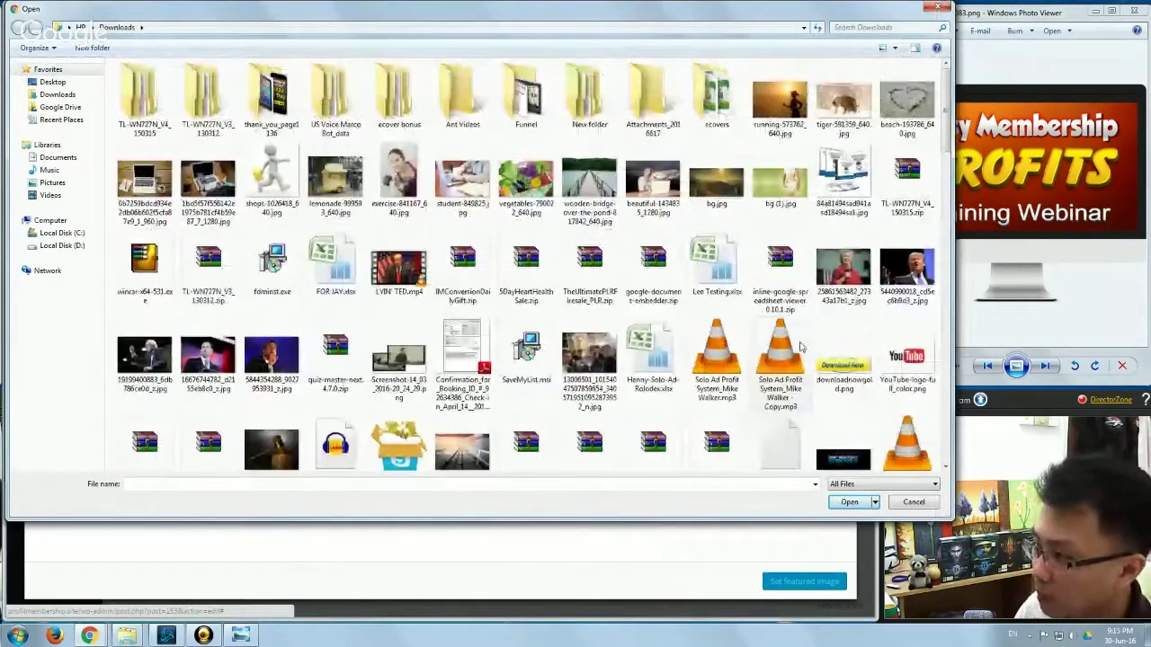
pyautogui.doubleClick(449, 202)
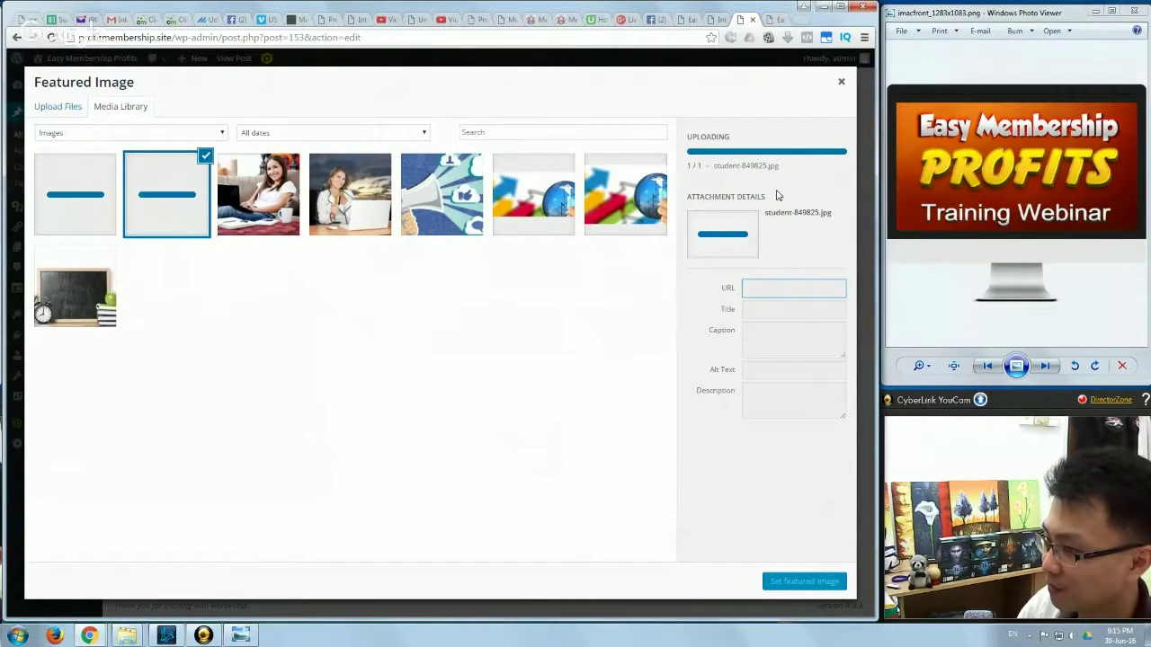
# - Compare the attachment details of the uploaded photos and permanently delete student-849825-1.jpg from the media library
pyautogui.click(260, 201)
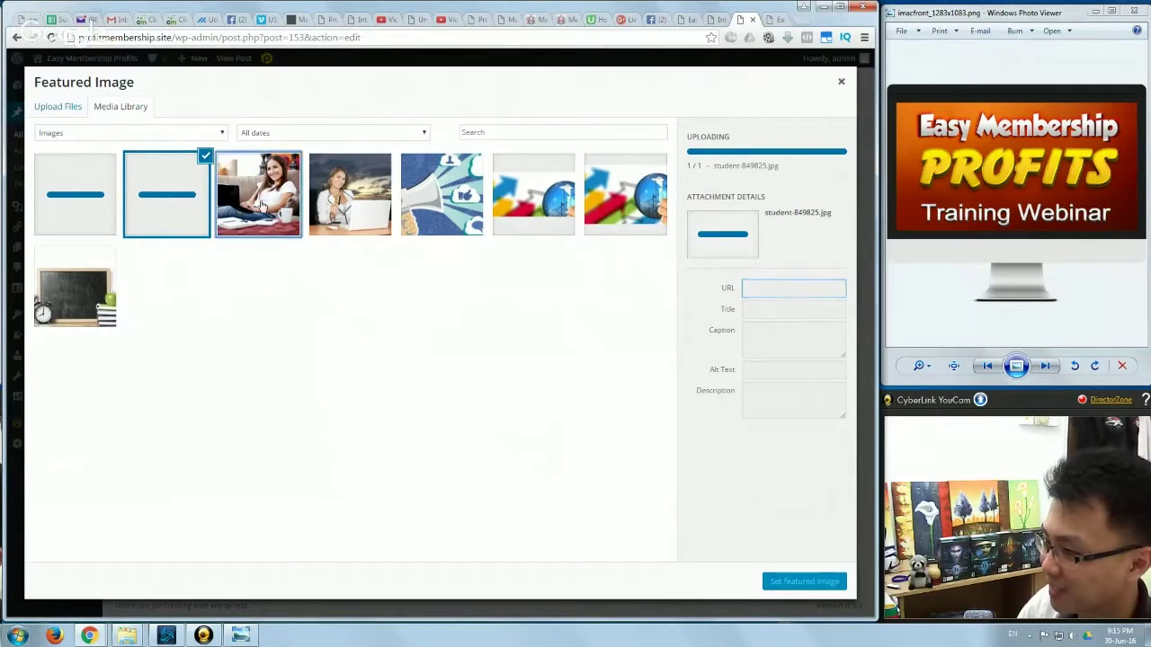
pyautogui.click(191, 202)
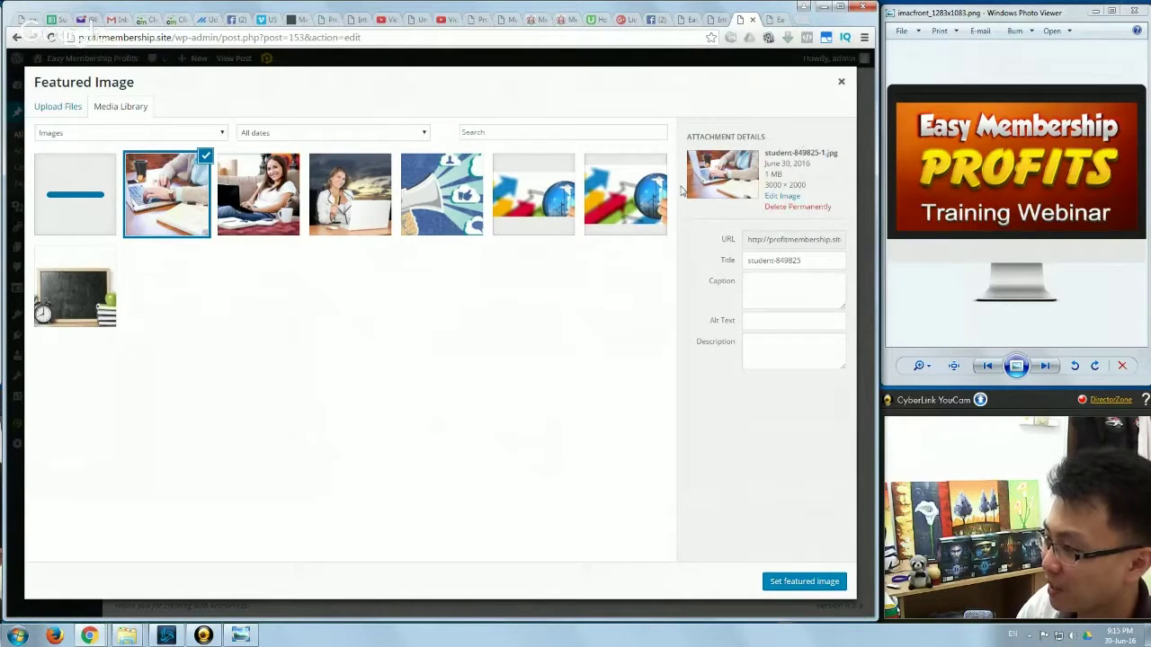
pyautogui.click(267, 197)
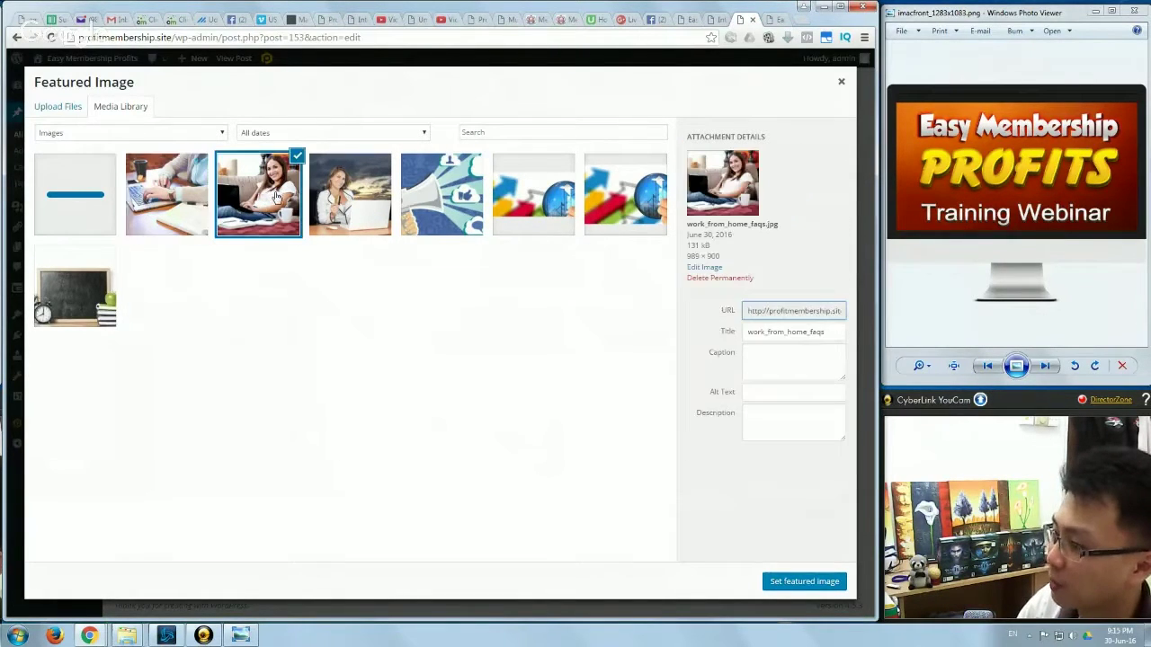
pyautogui.click(372, 208)
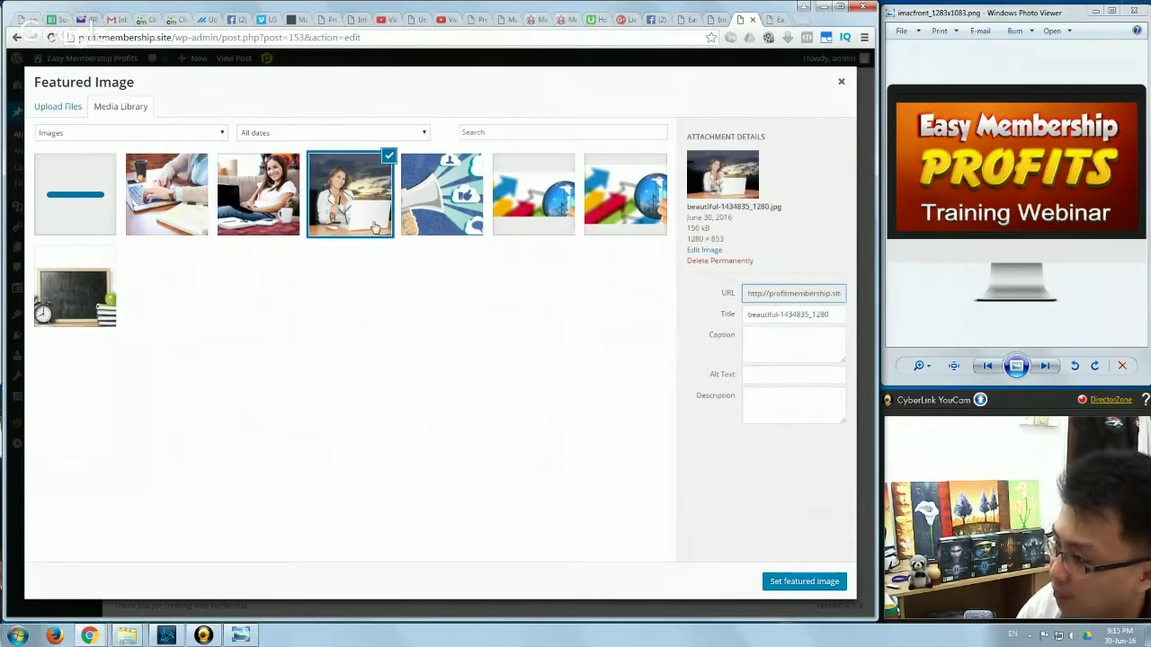
pyautogui.click(180, 178)
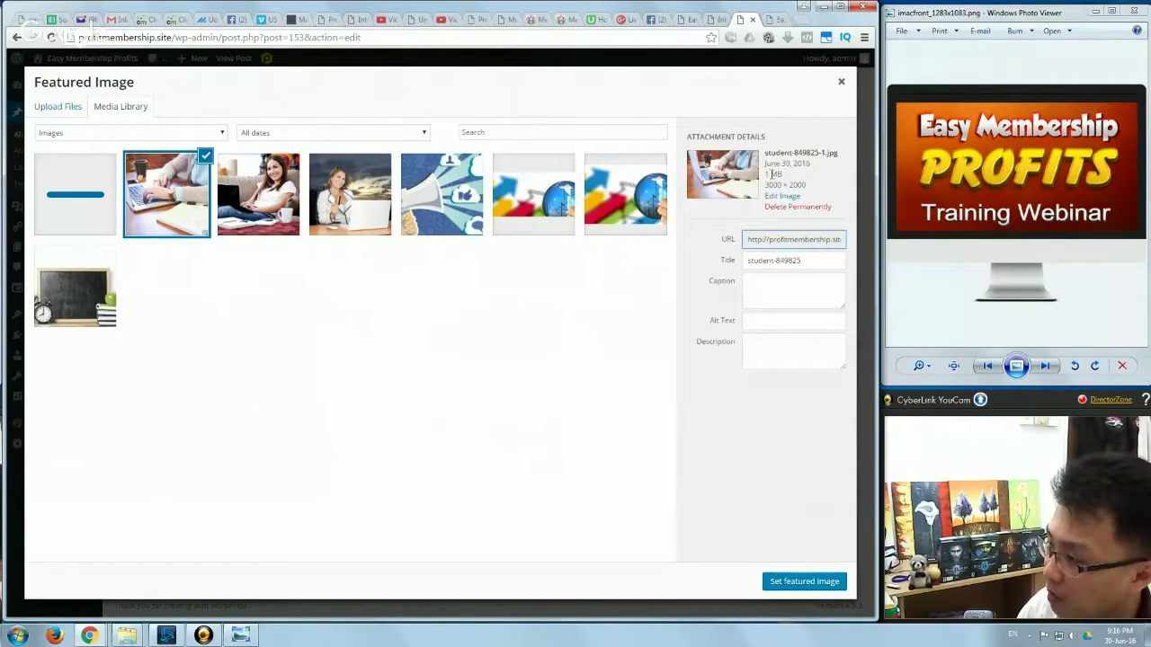
pyautogui.click(795, 207)
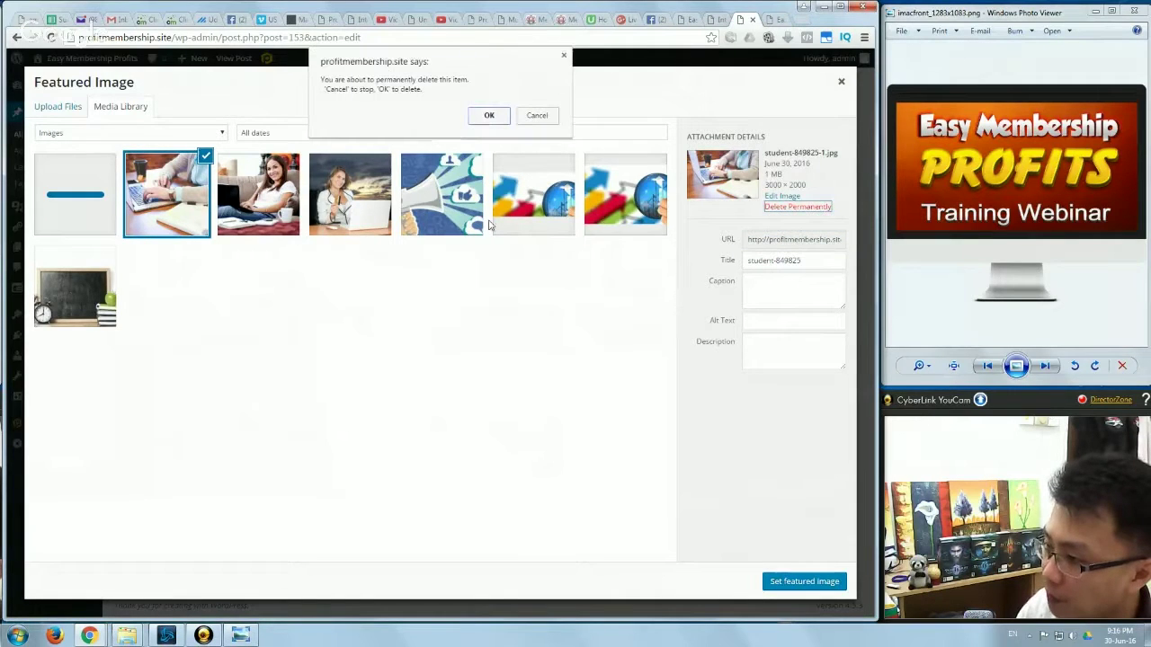
pyautogui.click(489, 115)
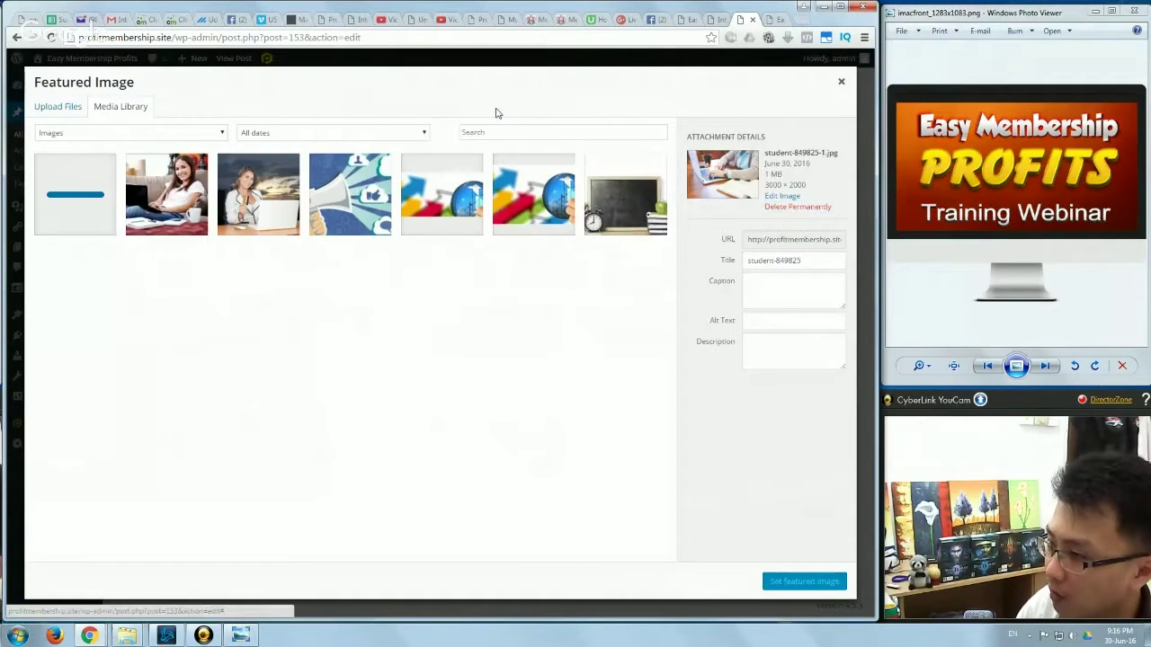
# - Upload slider-wide-1-1140x395.jpg from the Downloads folder to the media library
pyautogui.click(56, 108)
pyautogui.click(442, 310)
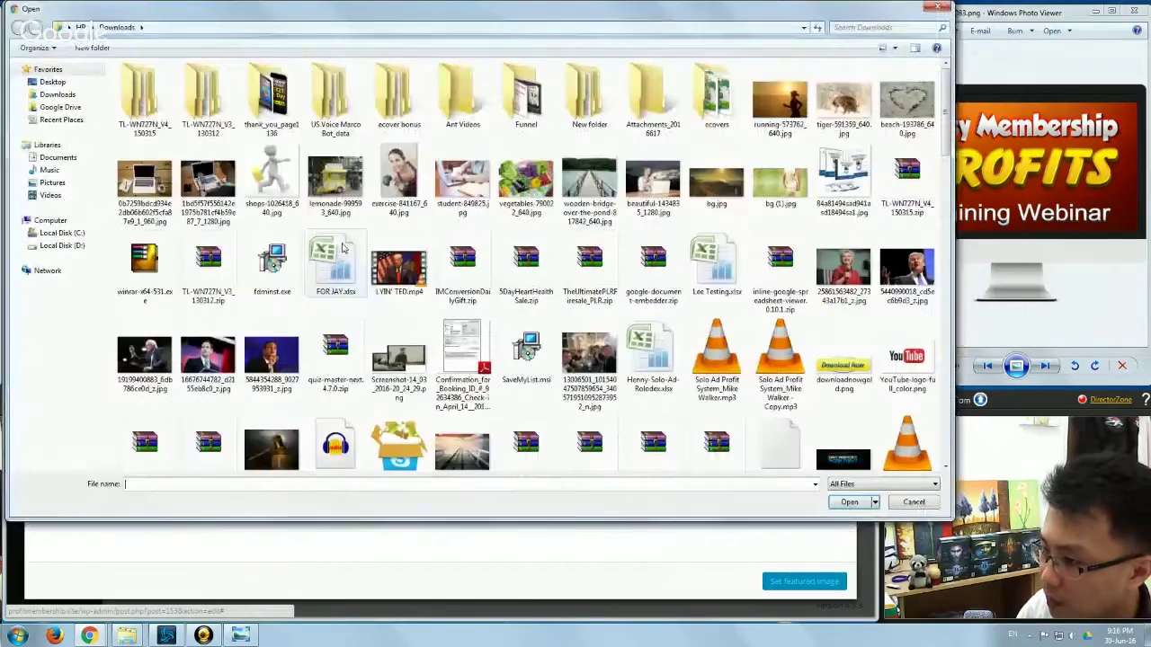
pyautogui.click(589, 266)
pyautogui.scroll(-3, 638, 313)
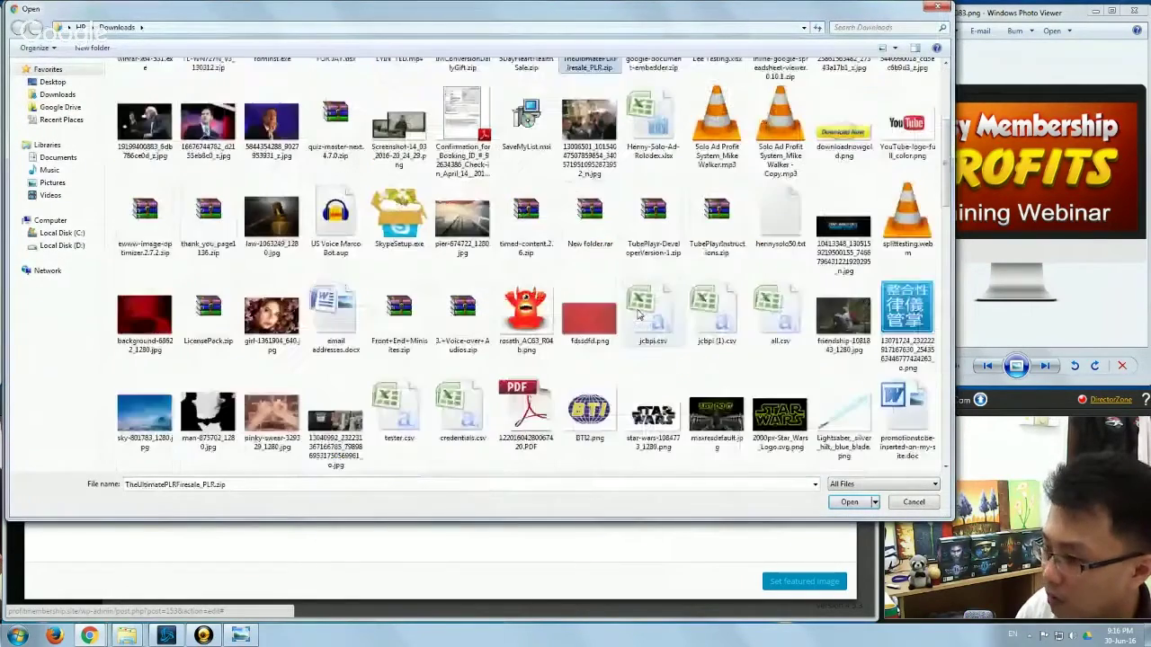
pyautogui.scroll(-5, 638, 313)
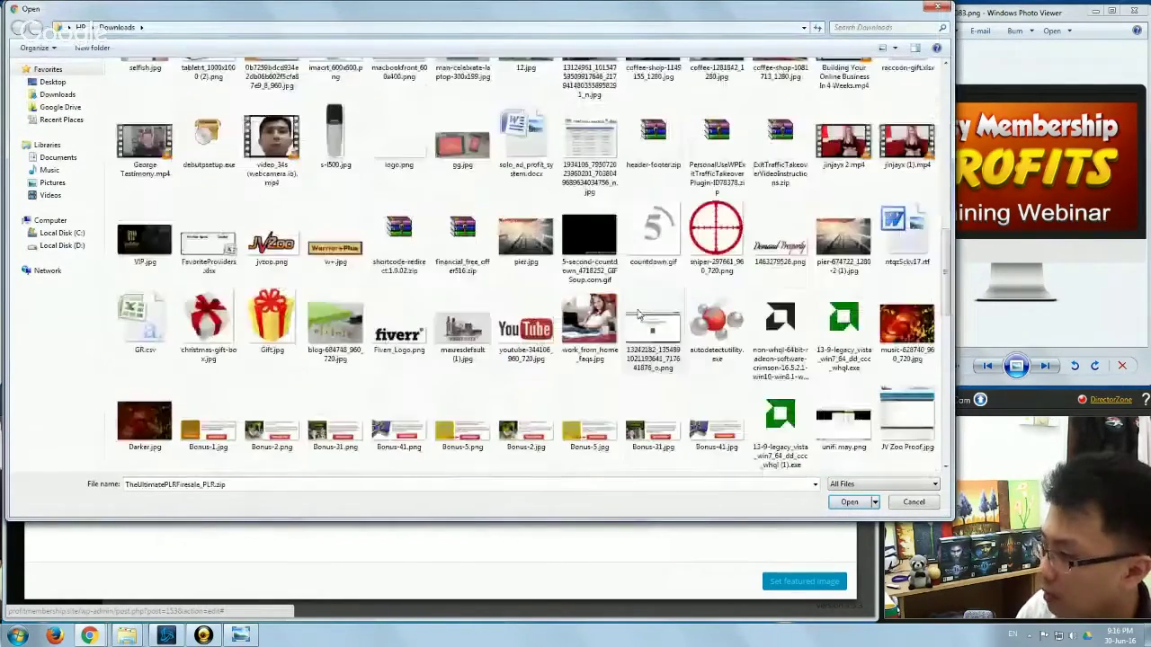
pyautogui.scroll(-5, 638, 312)
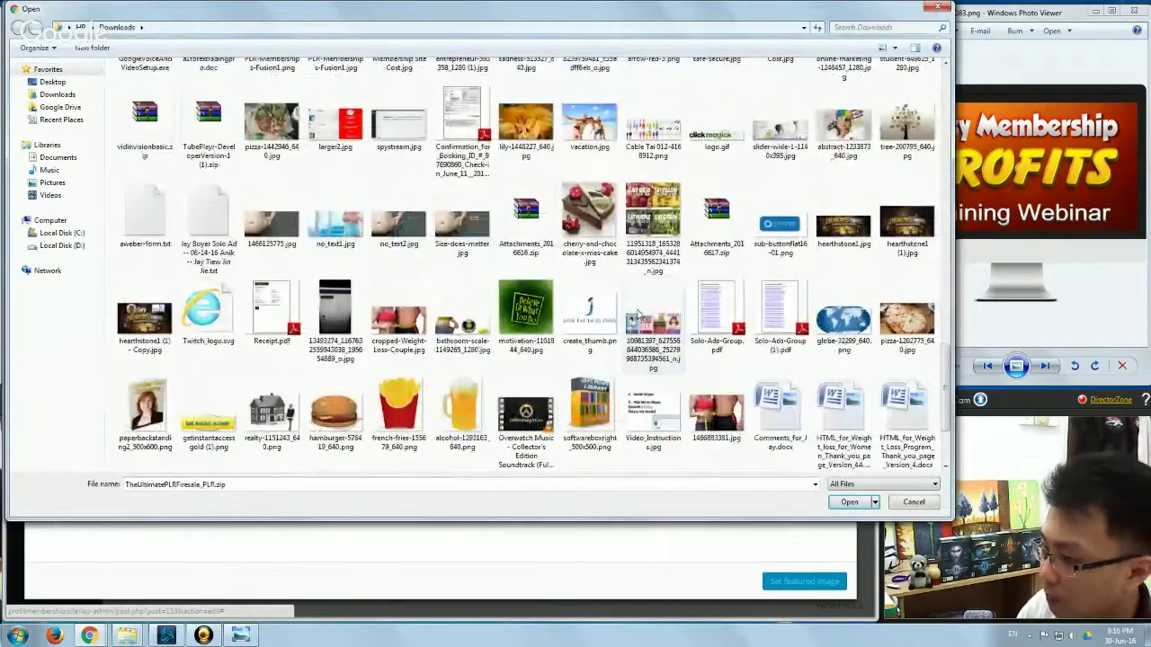
pyautogui.scroll(-2, 638, 313)
pyautogui.scroll(5, 638, 313)
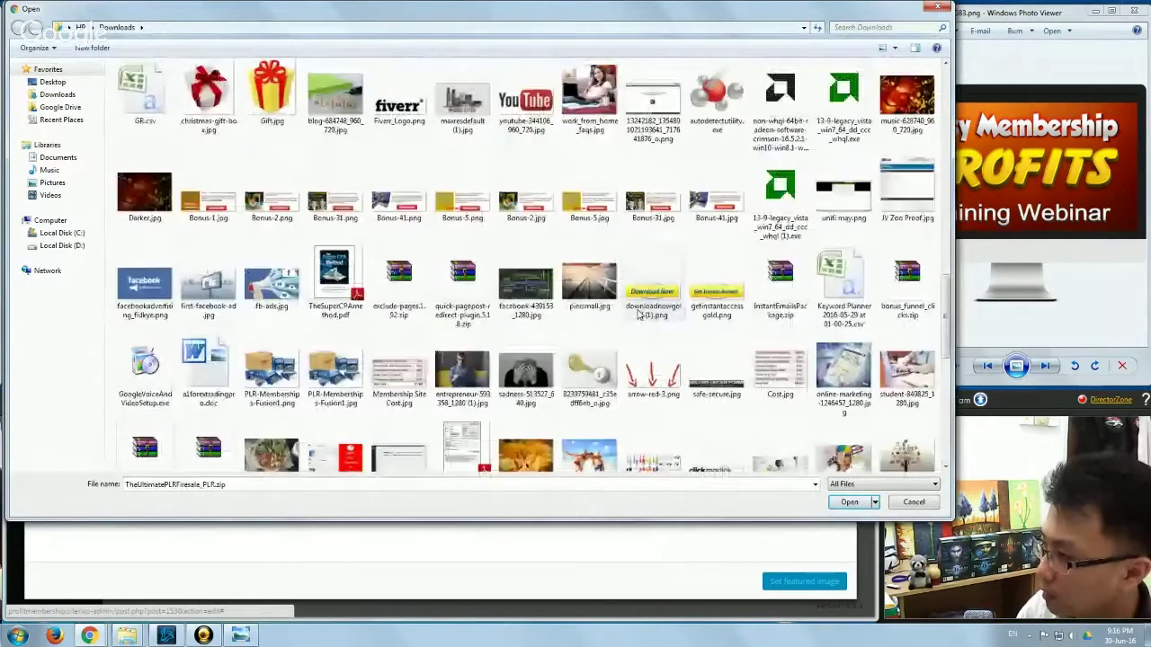
pyautogui.scroll(-3, 638, 313)
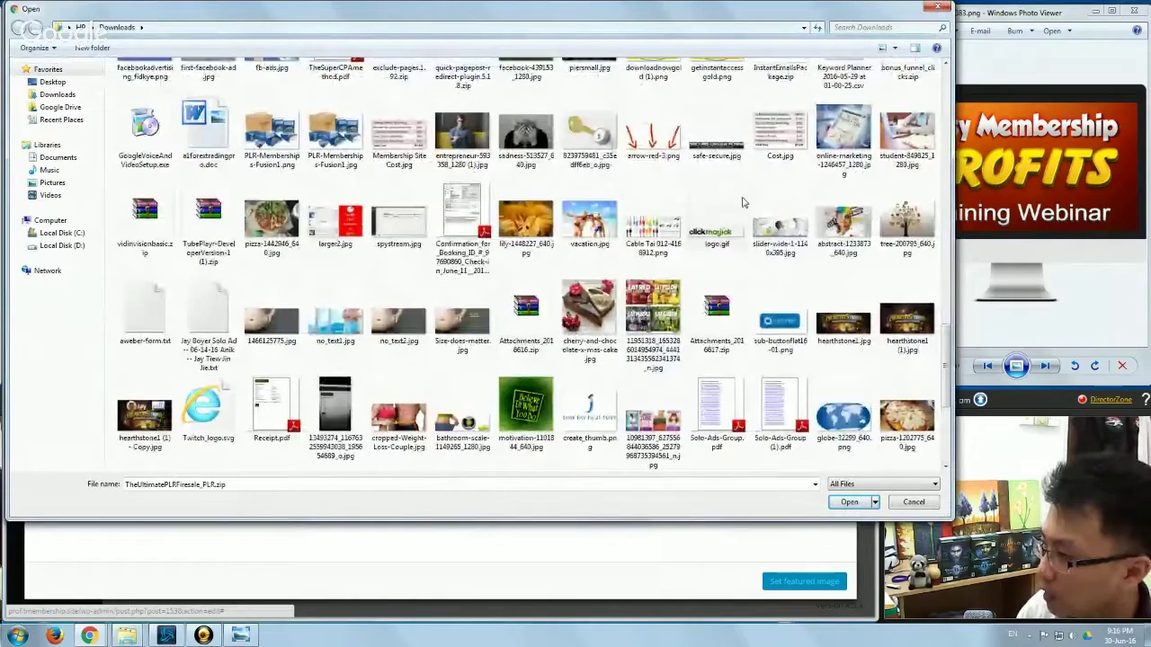
pyautogui.click(771, 230)
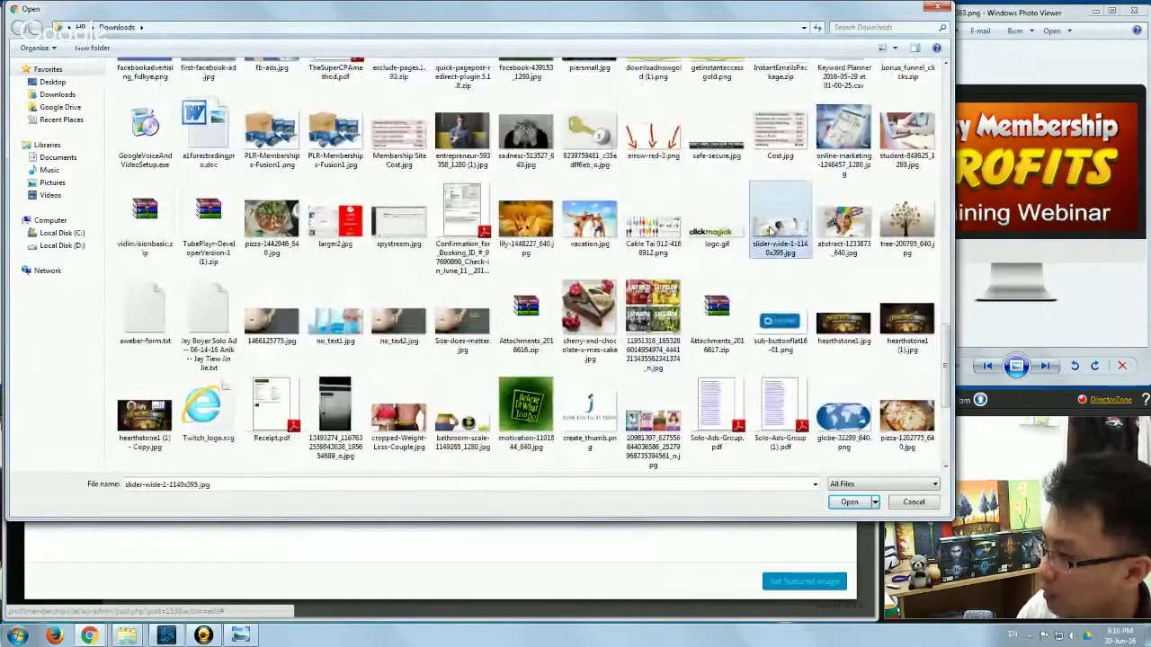
pyautogui.click(849, 502)
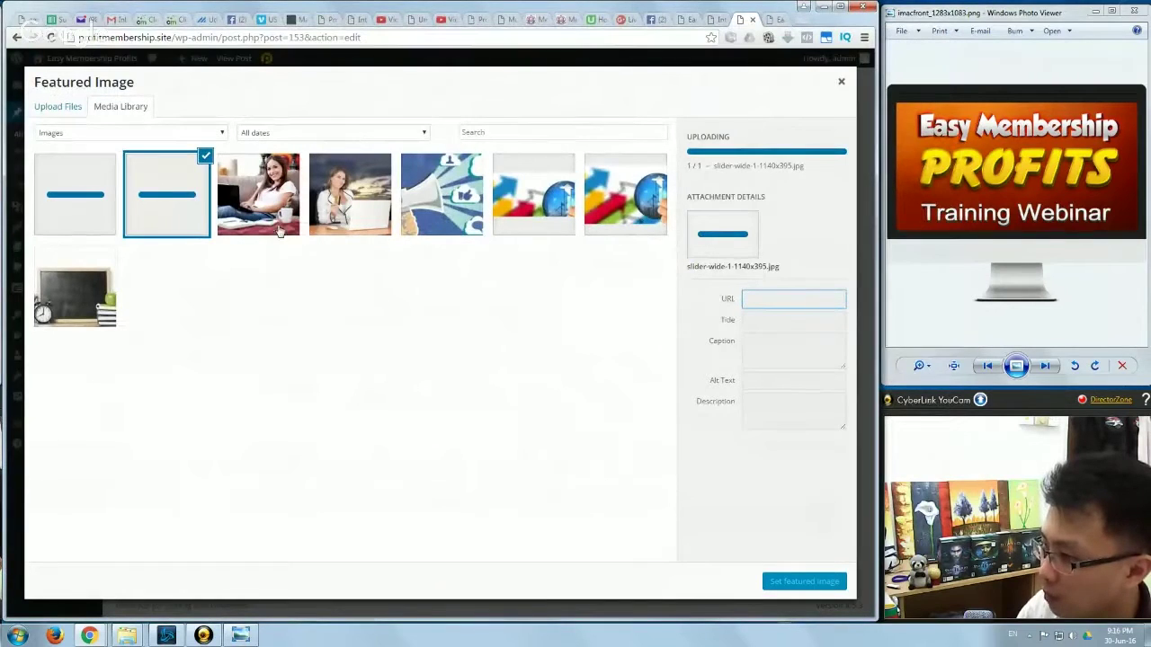
# - Set slider-wide-1-1140x395.jpg as the Slider2 post's featured image and update the post
pyautogui.click(76, 187)
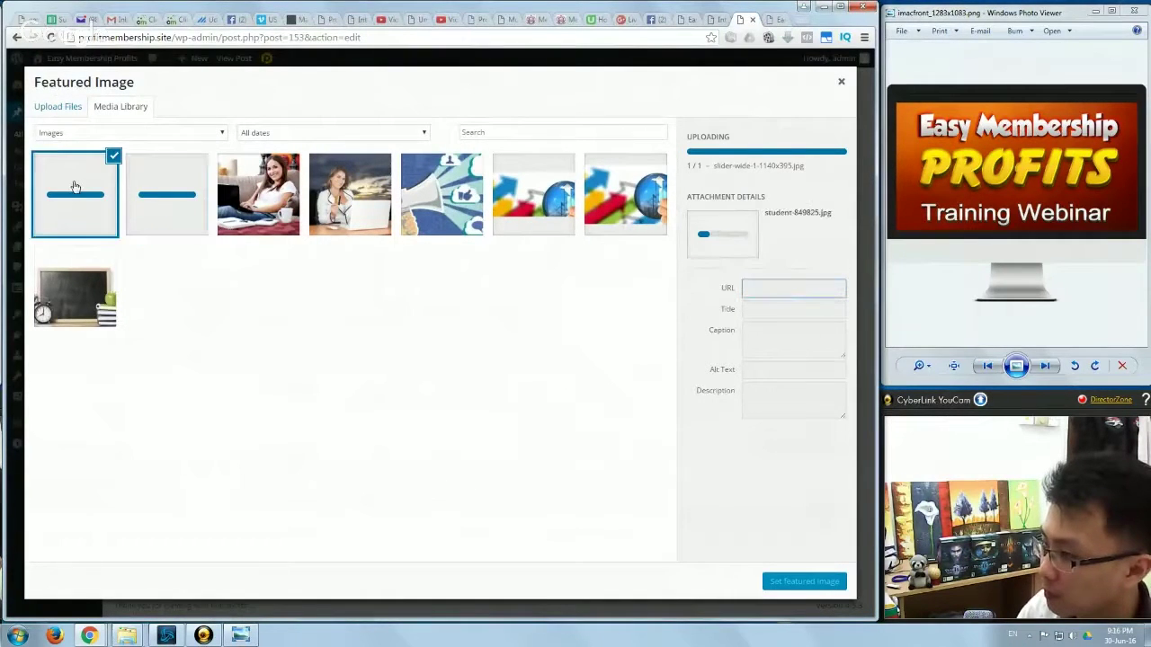
pyautogui.click(137, 191)
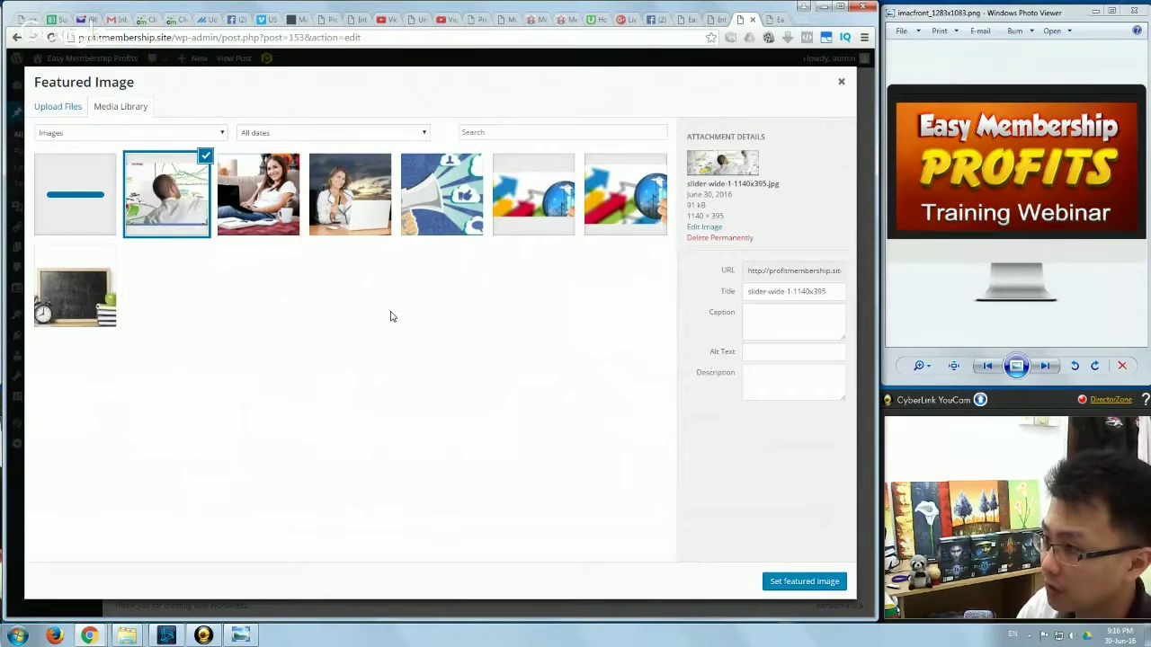
pyautogui.click(801, 581)
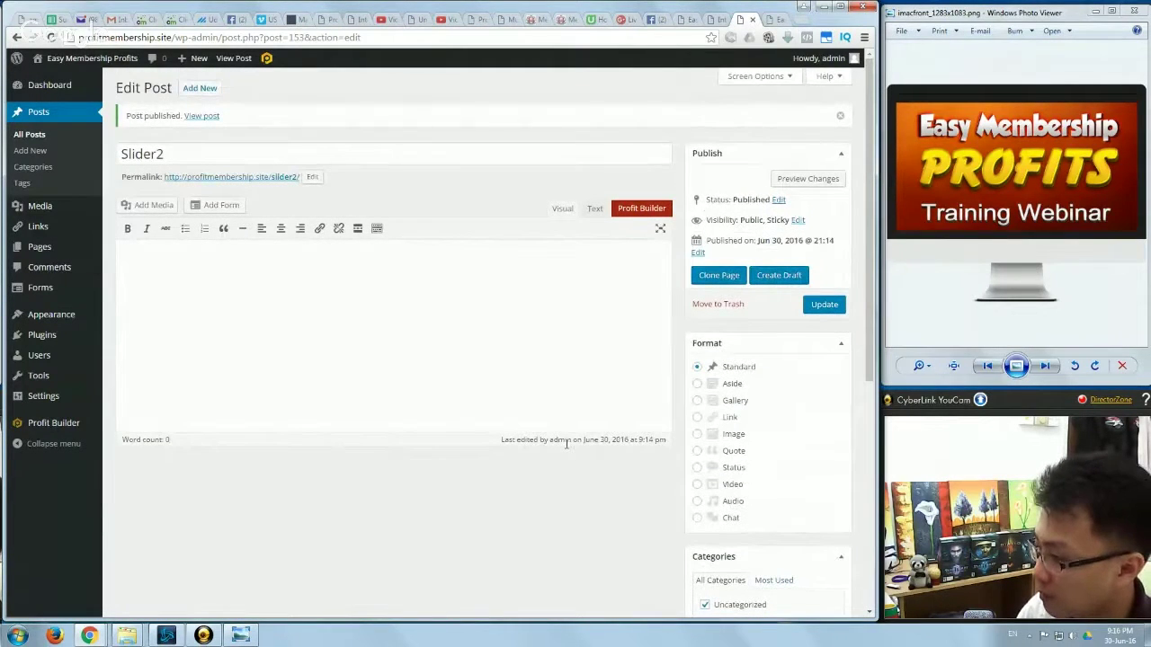
pyautogui.scroll(-5, 566, 444)
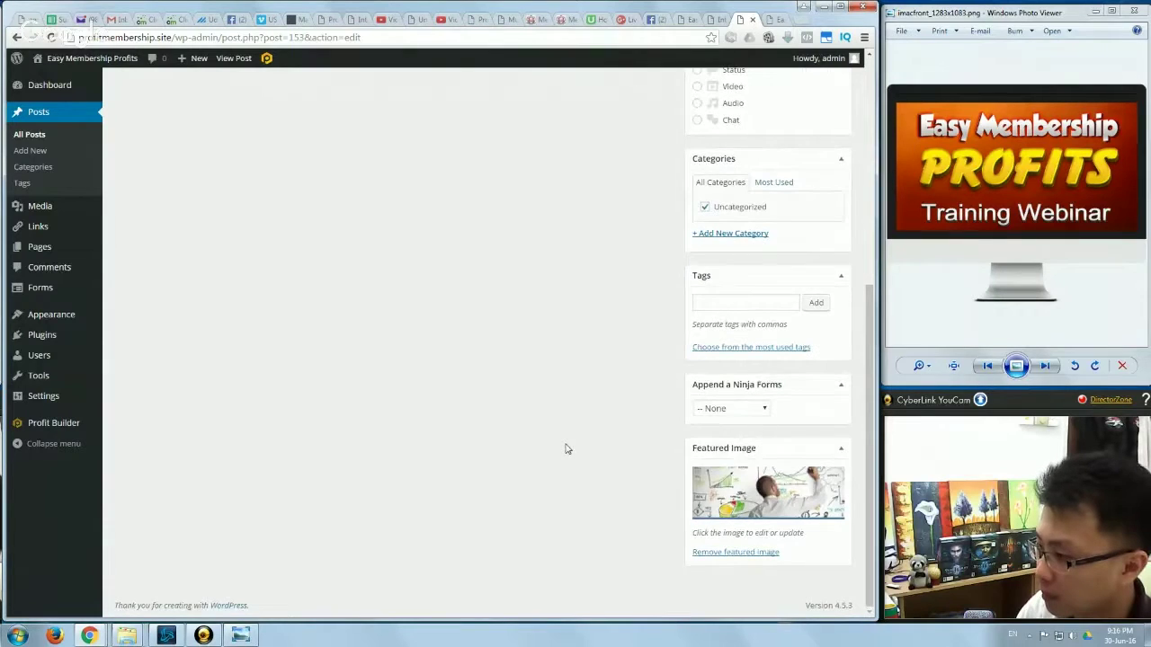
pyautogui.scroll(2, 565, 446)
pyautogui.scroll(-3, 575, 440)
pyautogui.scroll(4, 593, 441)
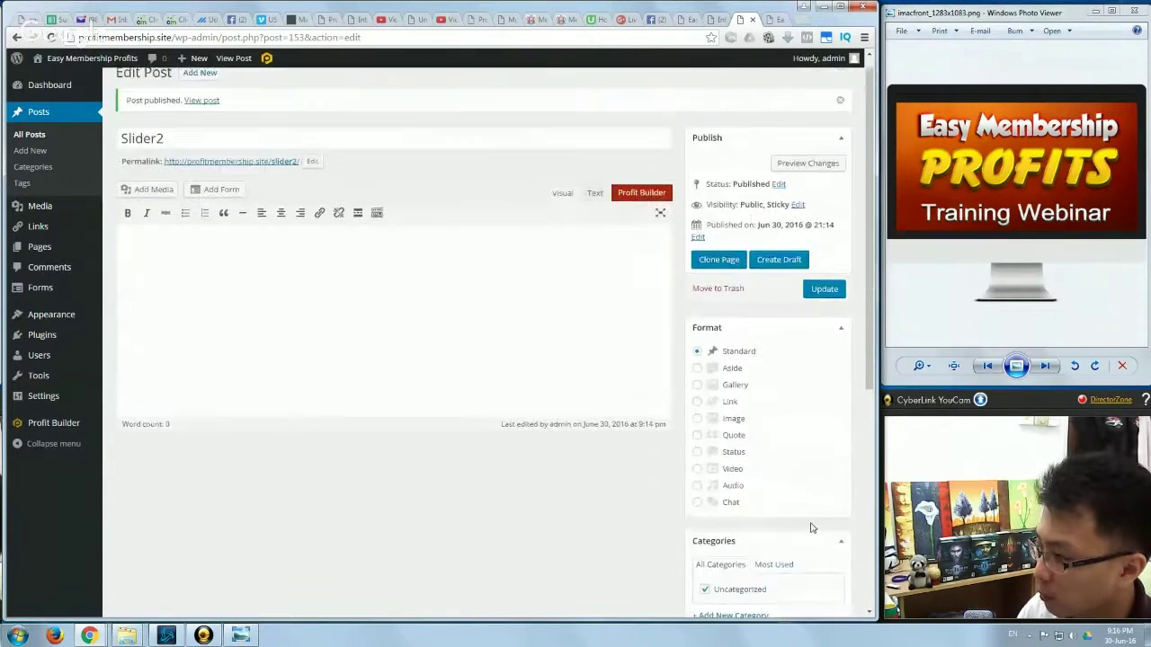
pyautogui.scroll(1, 810, 528)
pyautogui.click(822, 304)
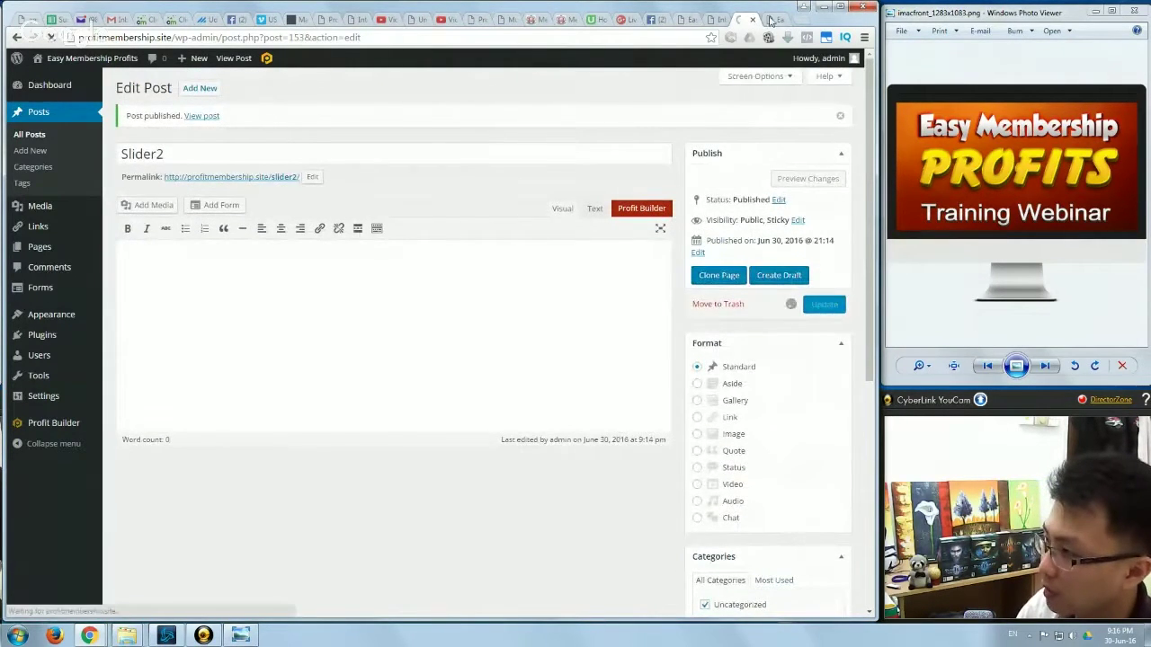
# - Reload the live homepage and advance the slider to check the Slider2 slide
pyautogui.click(771, 21)
pyautogui.rightClick(45, 165)
pyautogui.click(70, 204)
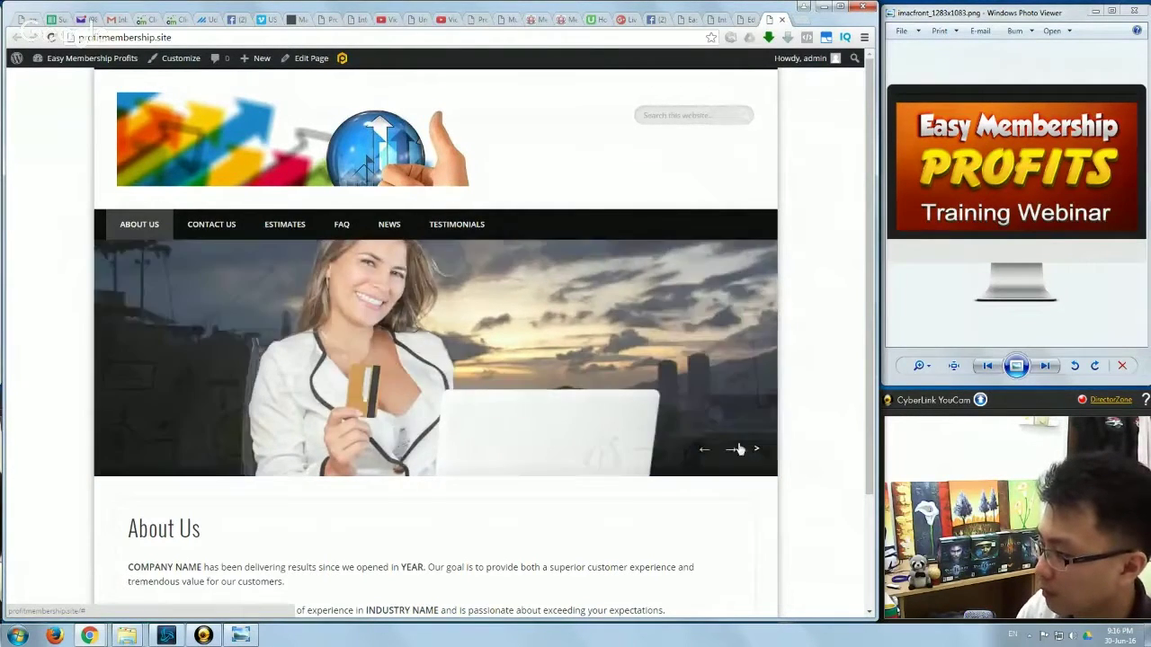
pyautogui.click(737, 449)
pyautogui.scroll(-1, 446, 394)
pyautogui.scroll(1, 299, 329)
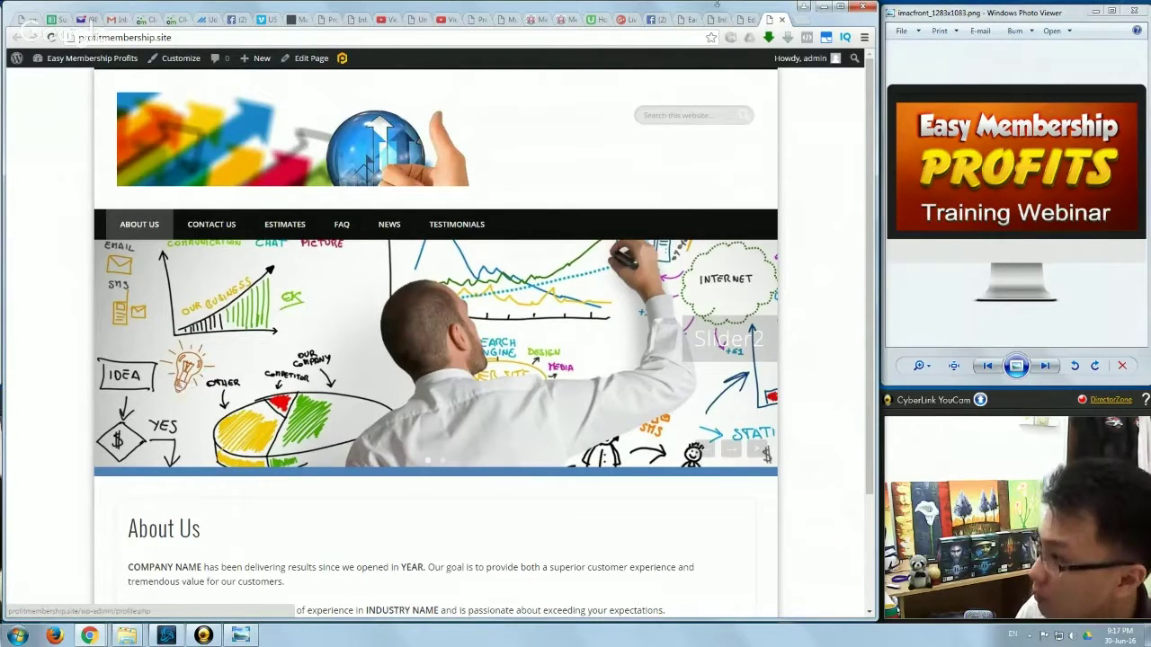
# - Review the live homepage's slider and page content once more, then close the homepage and return to the Slider2 post editor
pyautogui.hotkey('ctrl', 'w')
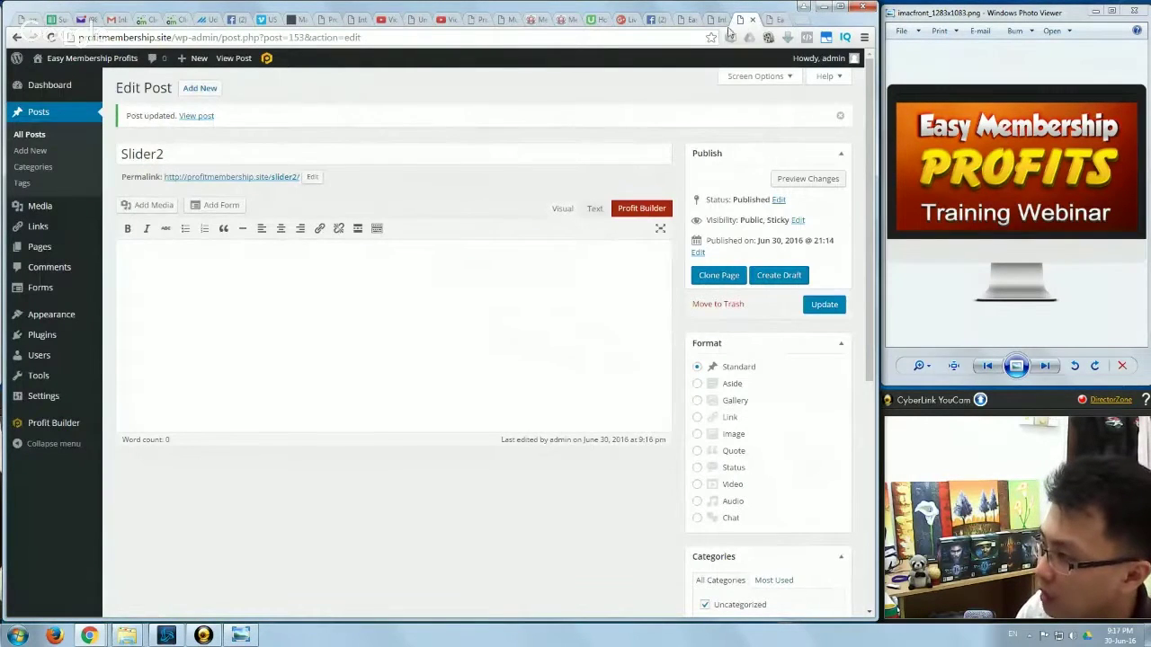
pyautogui.moveTo(101, 68)
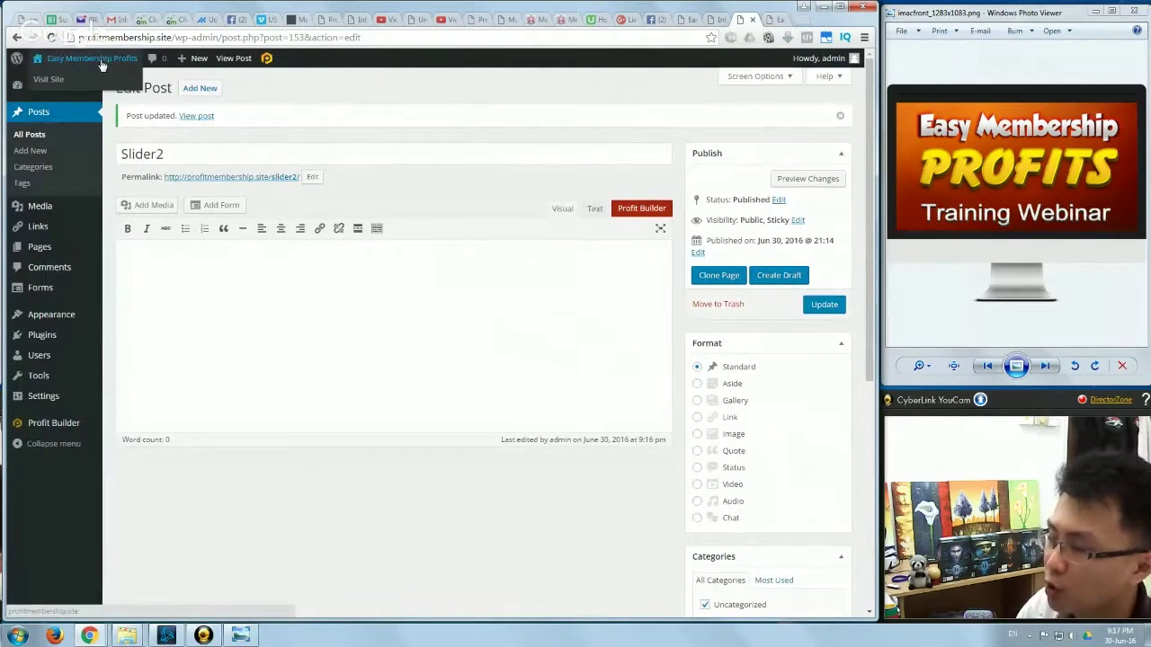
pyautogui.click(767, 20)
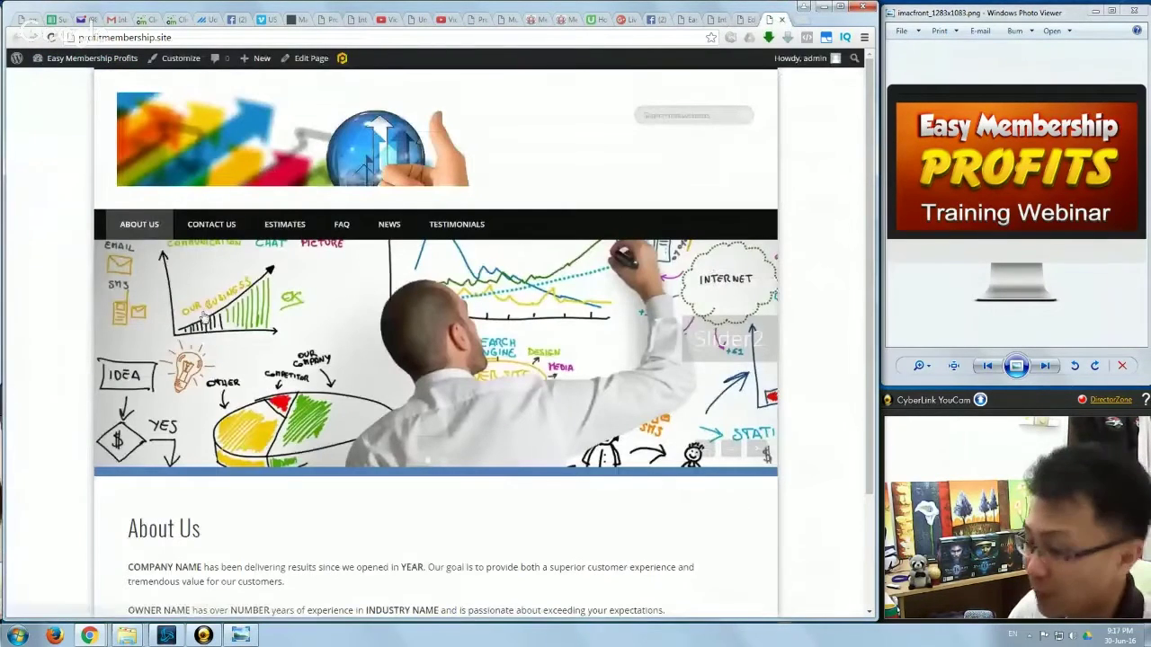
pyautogui.scroll(-2, 219, 342)
pyautogui.scroll(2, 220, 338)
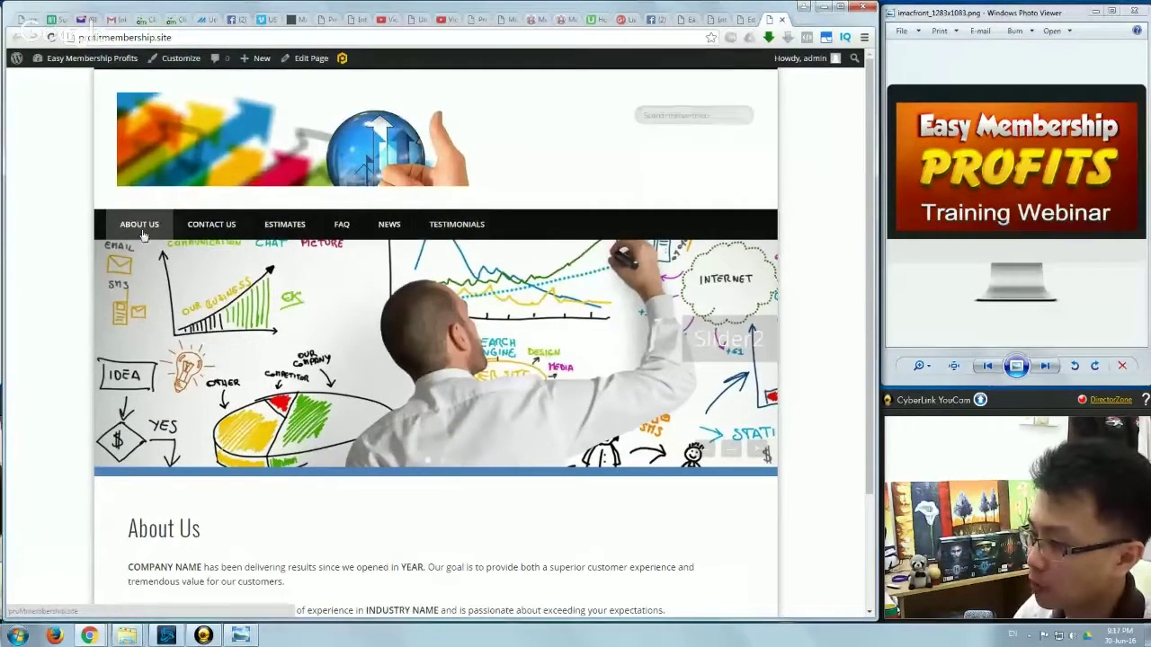
pyautogui.click(781, 19)
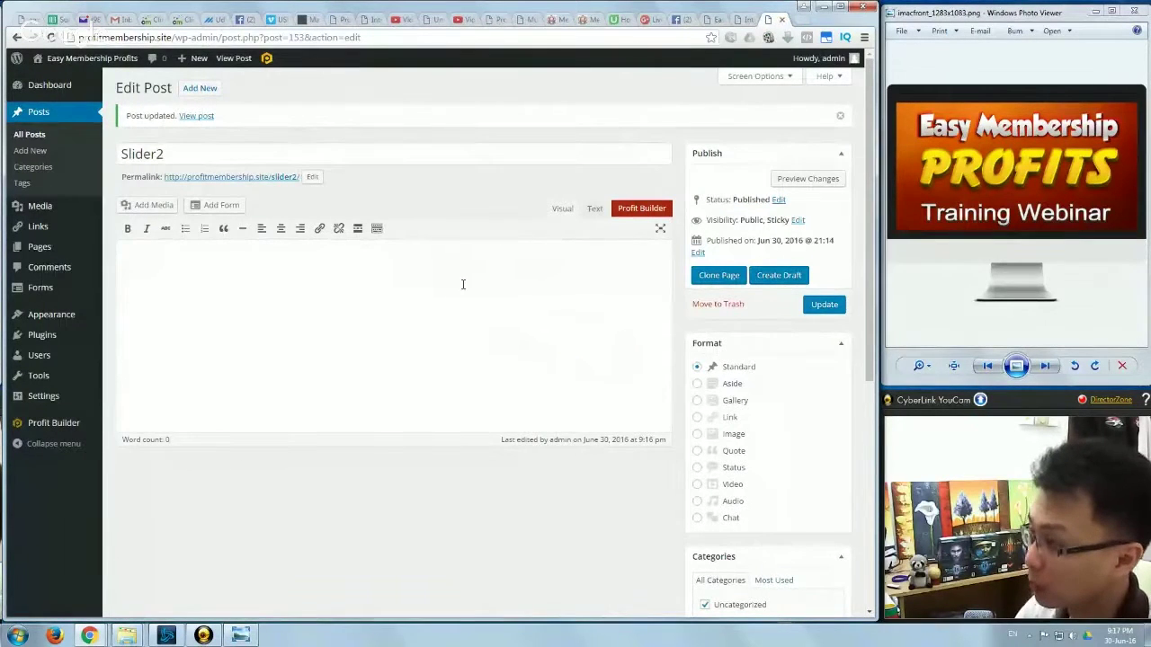
pyautogui.click(737, 20)
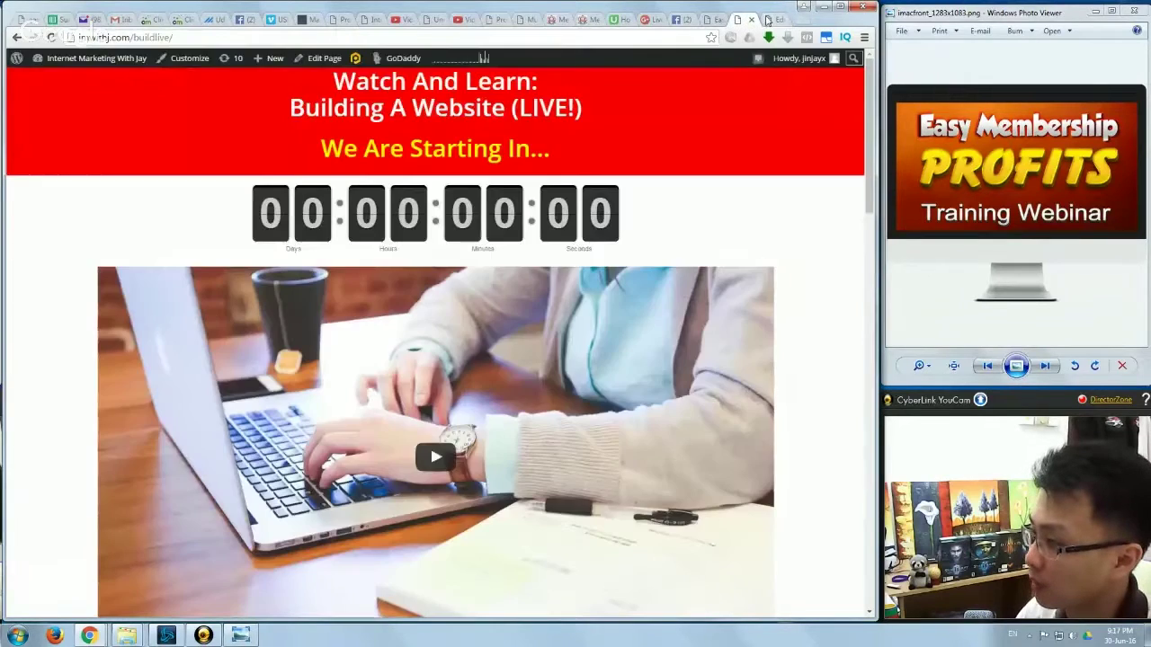
pyautogui.click(771, 20)
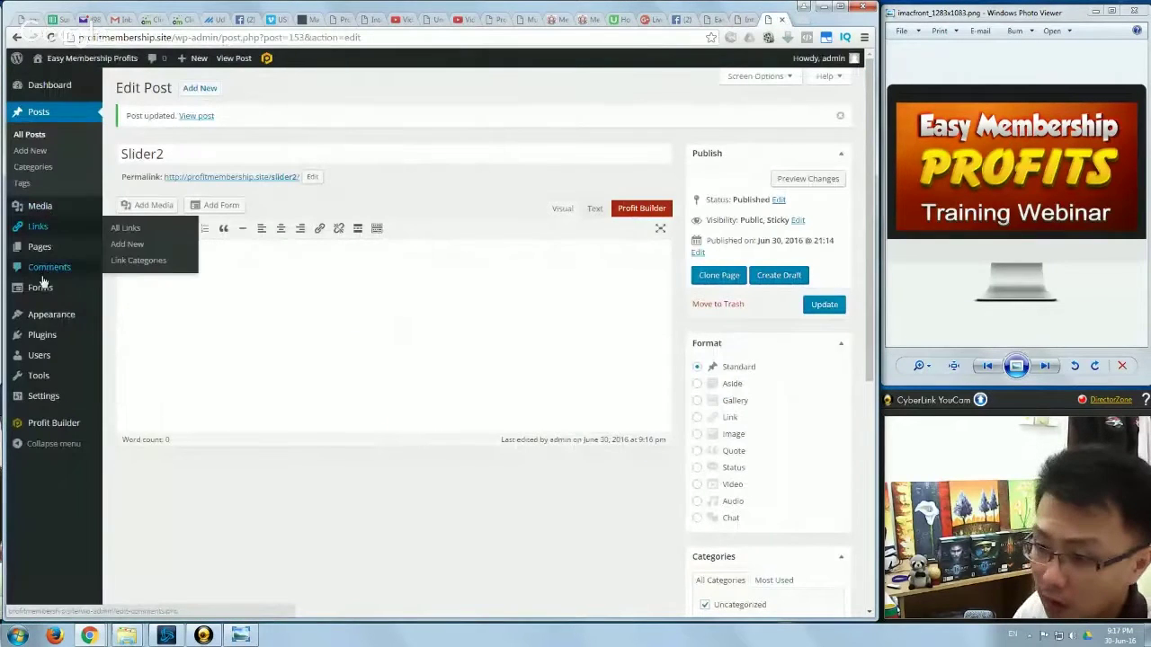
# - Install the Jetpack by WordPress.com plugin from the featured plugins in a separate tab and activate it
pyautogui.click(38, 339)
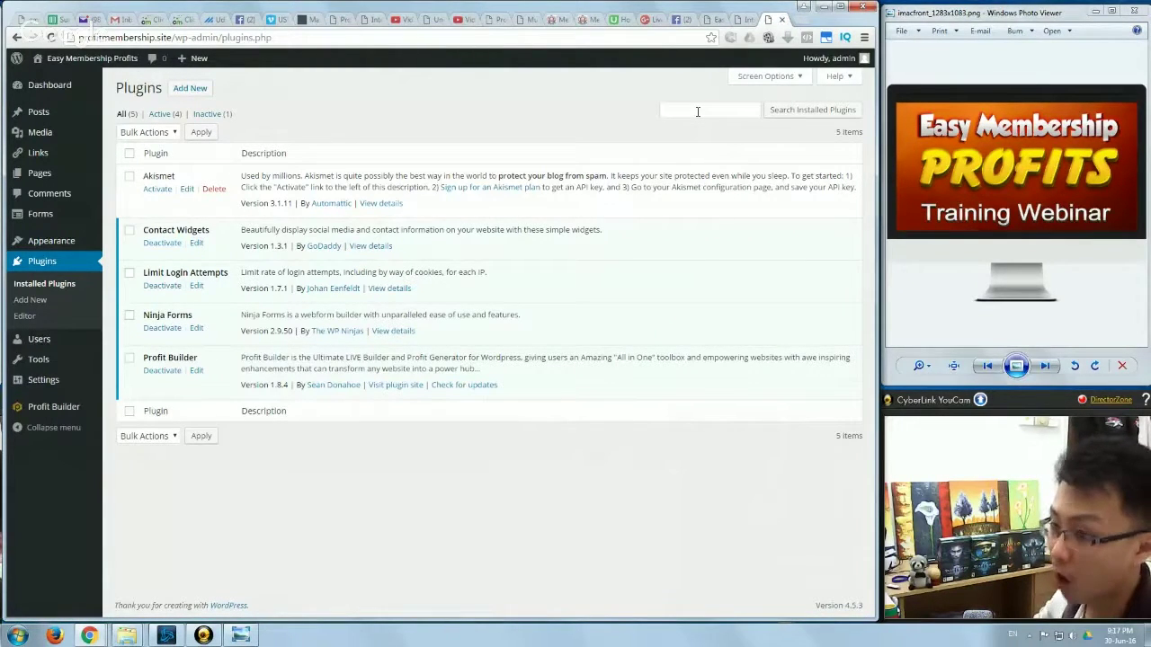
pyautogui.click(202, 91)
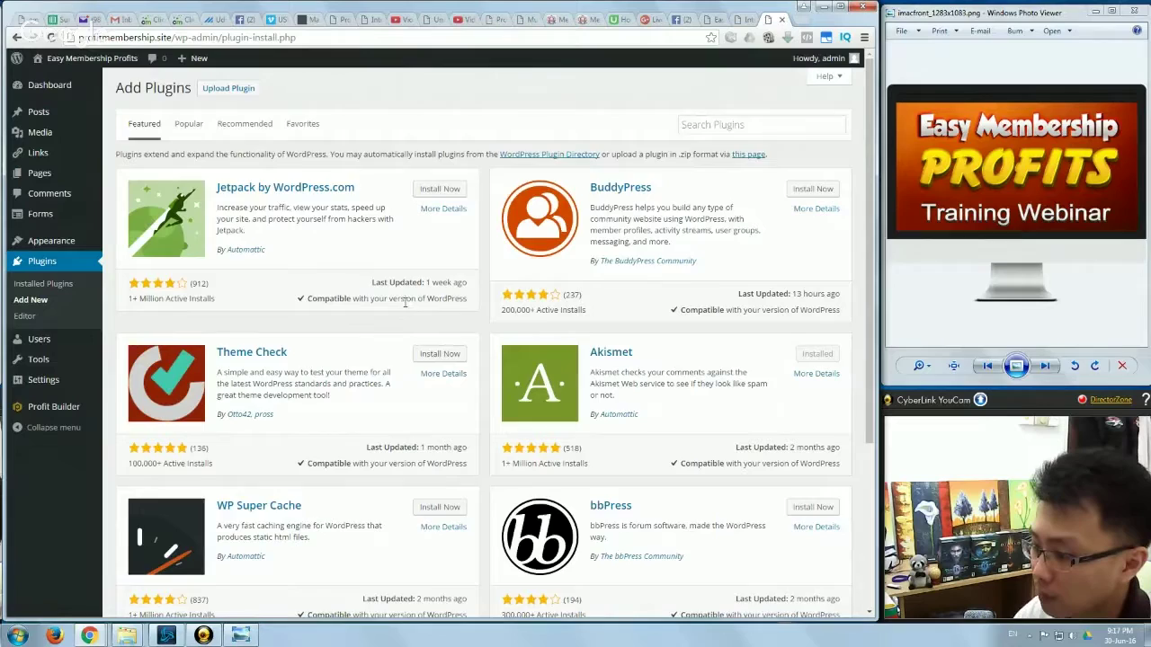
pyautogui.scroll(-3, 404, 303)
pyautogui.scroll(3, 404, 303)
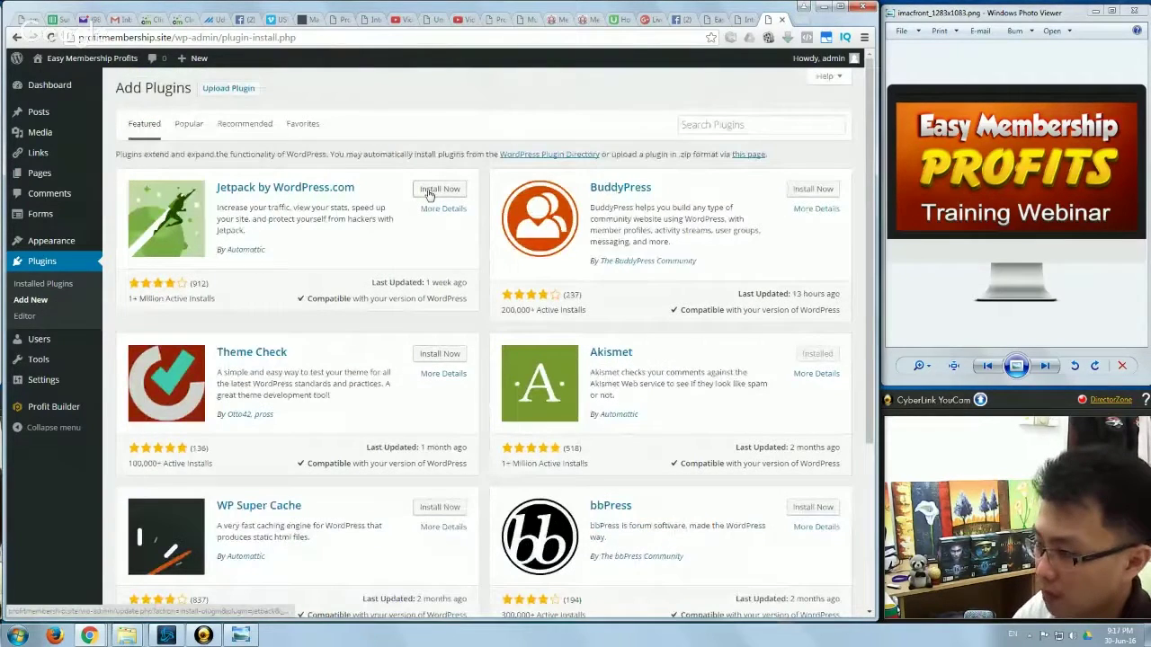
pyautogui.rightClick(428, 195)
pyautogui.click(458, 203)
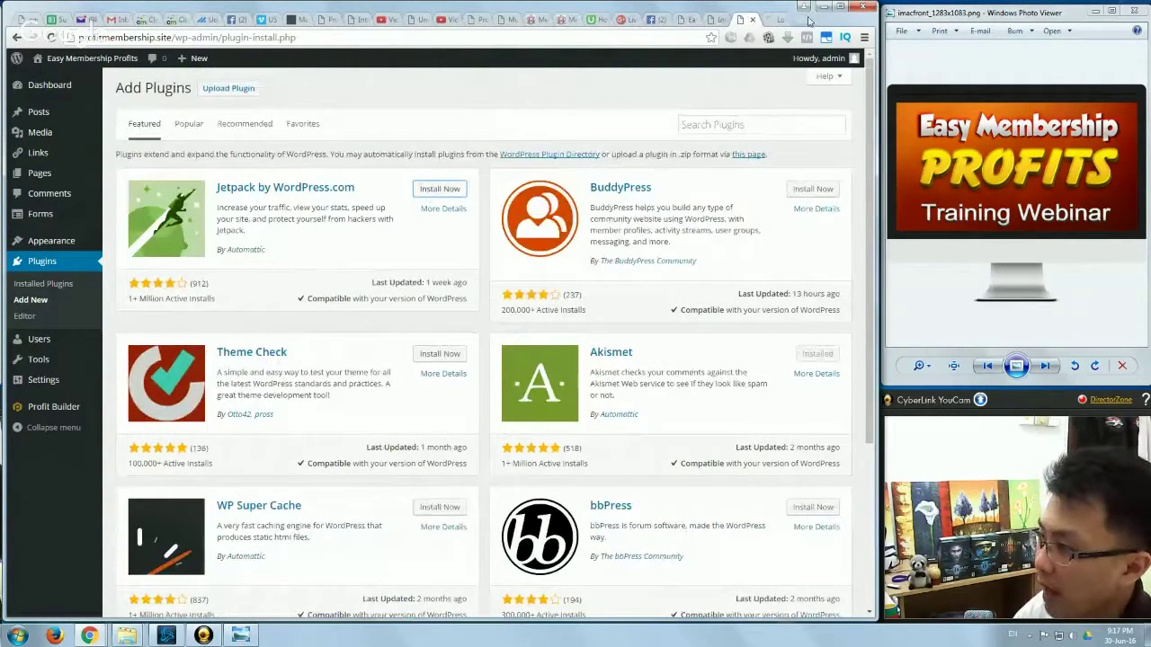
pyautogui.click(769, 22)
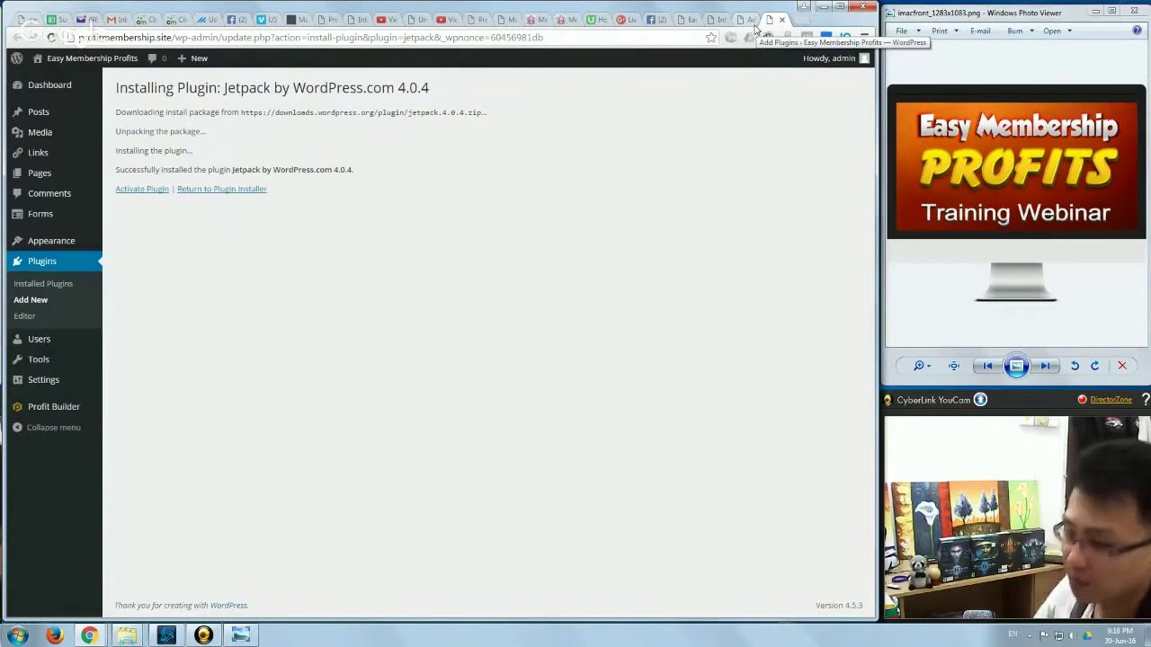
pyautogui.click(142, 190)
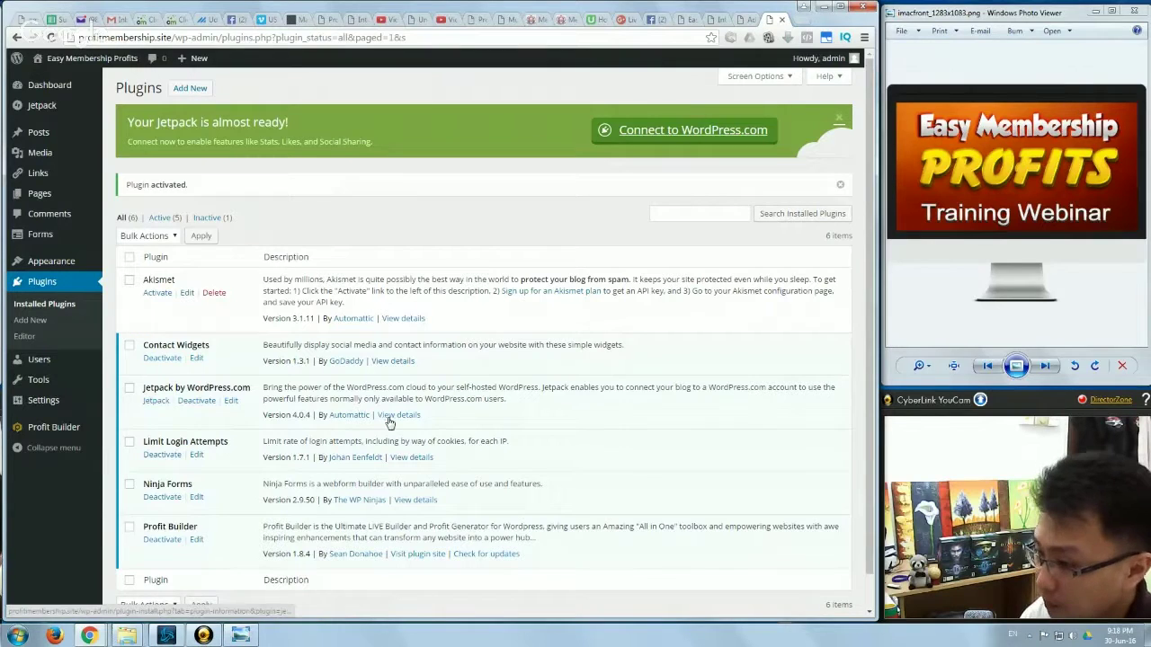
# - View Jetpack's WordPress.com account connection page, then close it and return to the Add Plugins page
pyautogui.click(693, 129)
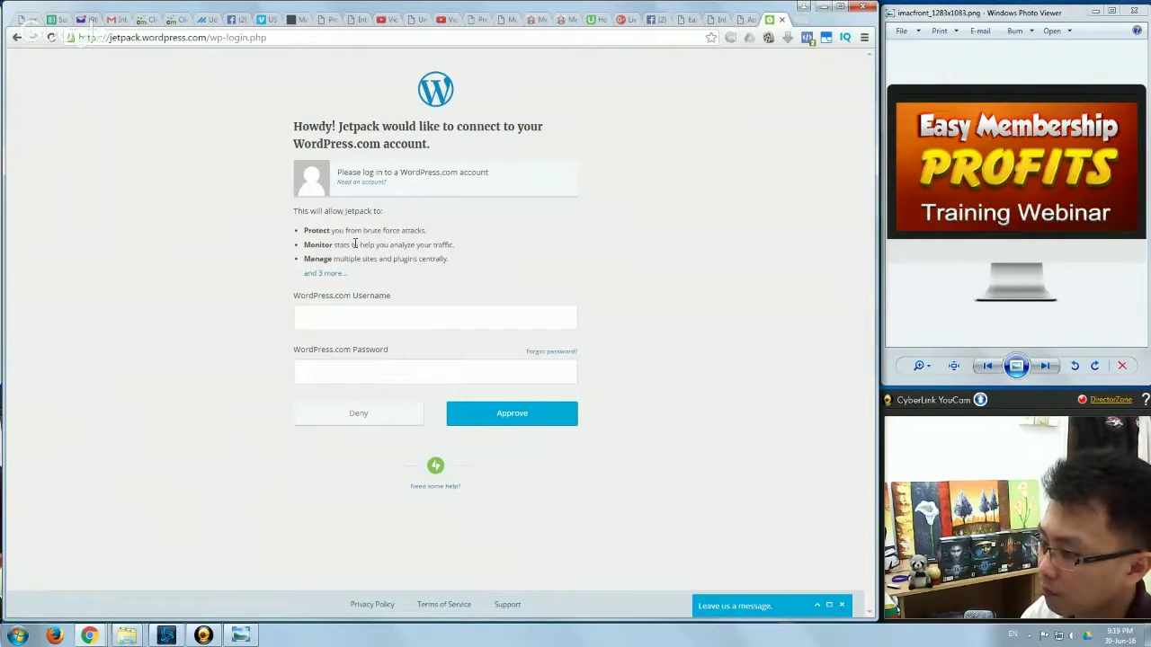
pyautogui.click(780, 21)
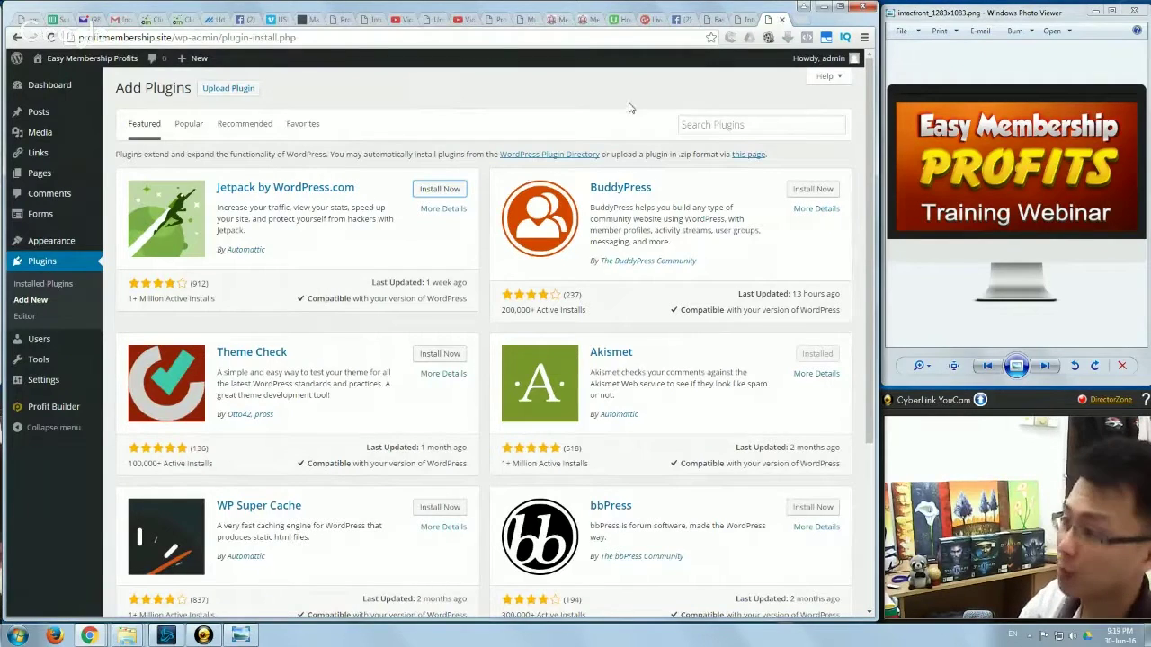
# - Look through the Popular plugins to see which well-known plugins are offered for the site
pyautogui.click(188, 126)
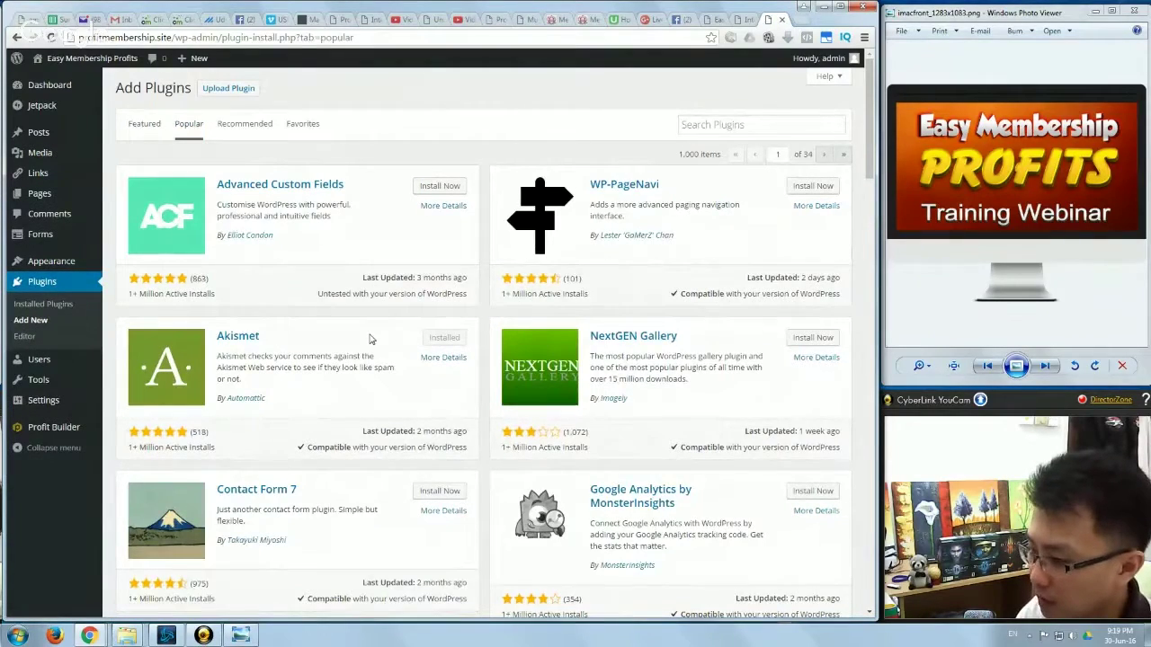
pyautogui.scroll(-5, 369, 339)
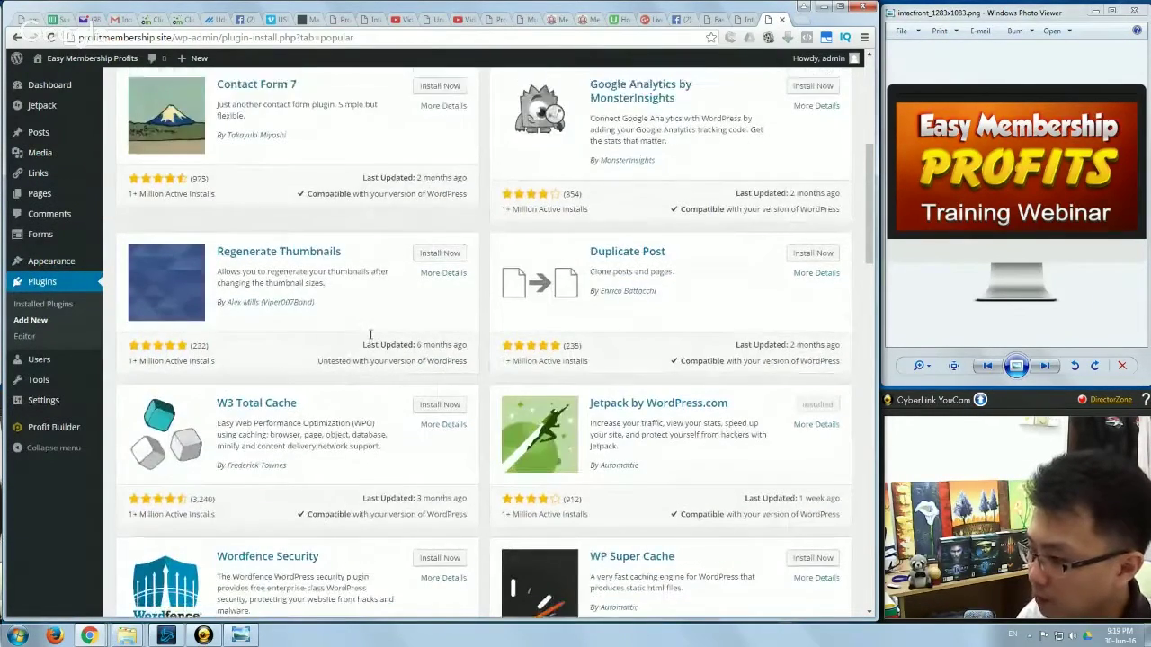
pyautogui.scroll(5, 373, 338)
pyautogui.scroll(-7, 381, 277)
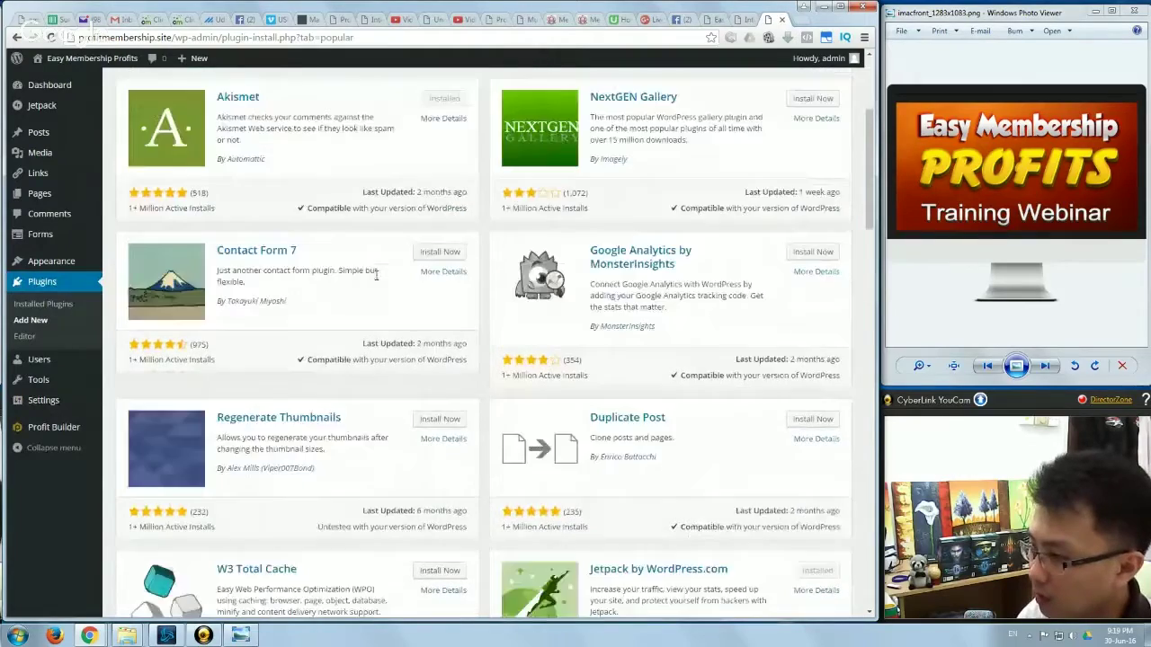
pyautogui.scroll(-3, 381, 278)
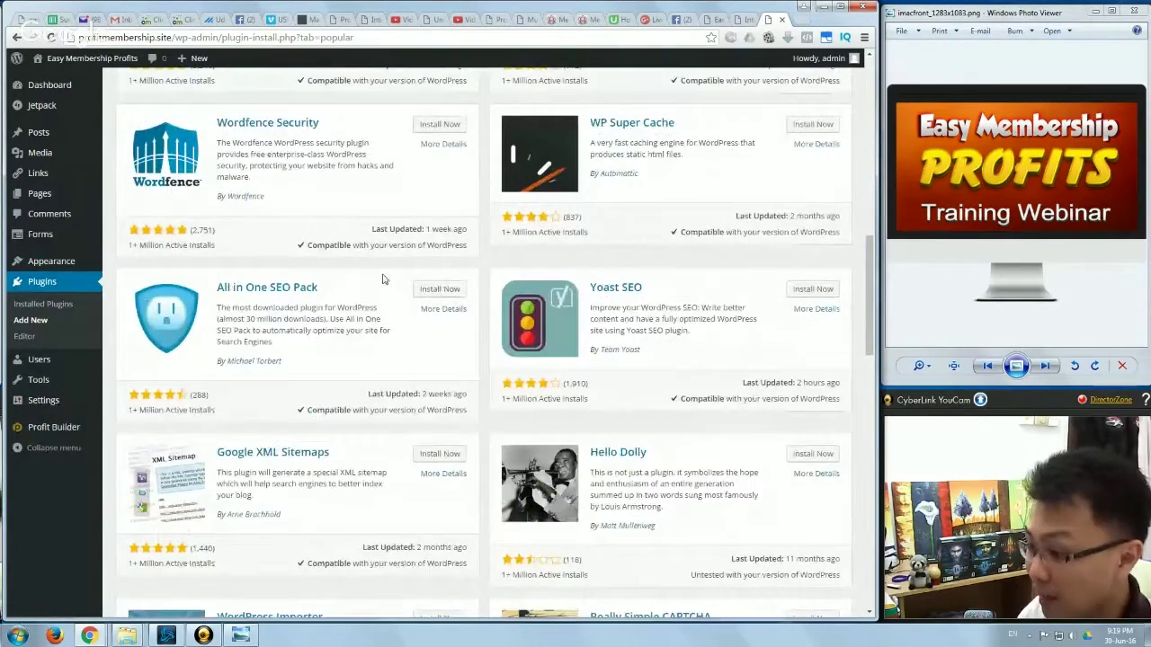
pyautogui.scroll(-4, 387, 282)
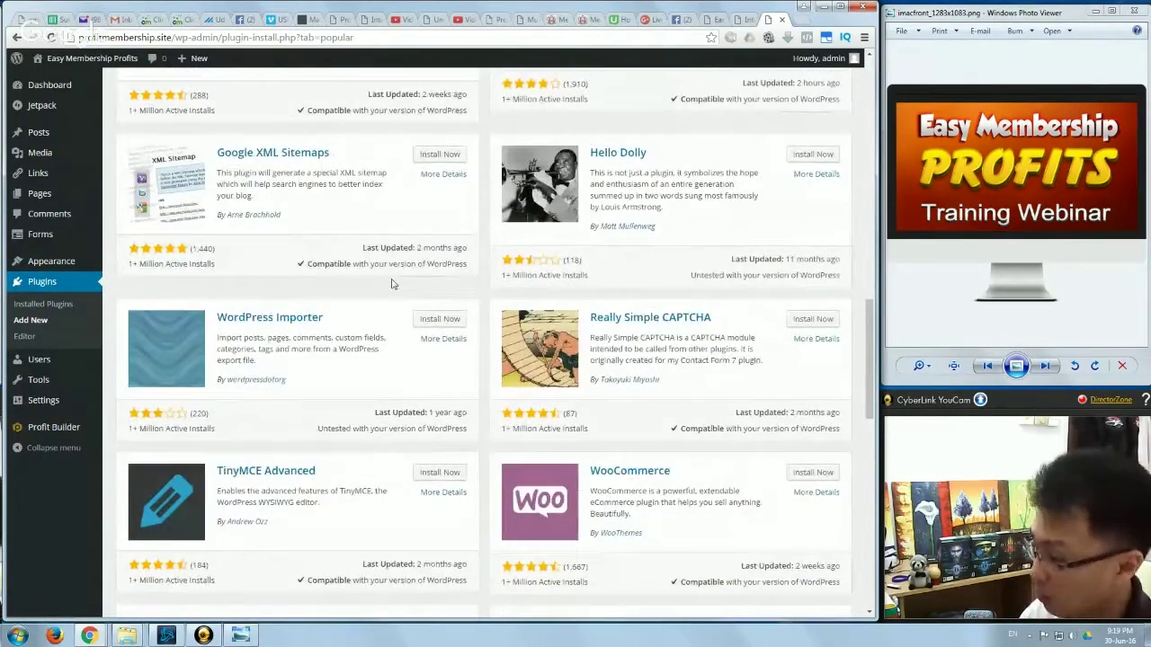
pyautogui.scroll(3, 391, 279)
pyautogui.scroll(10, 395, 274)
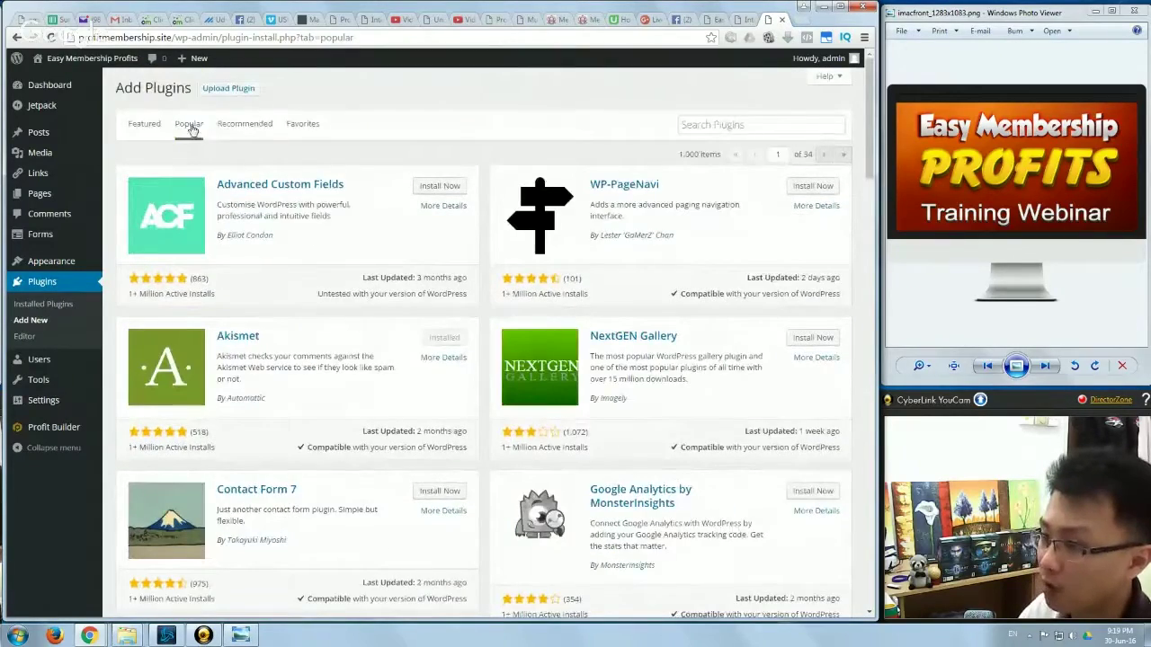
# - Install the TinyMCE Advanced plugin from the Popular plugins in a separate tab
pyautogui.scroll(-1, 378, 476)
pyautogui.scroll(-15, 381, 476)
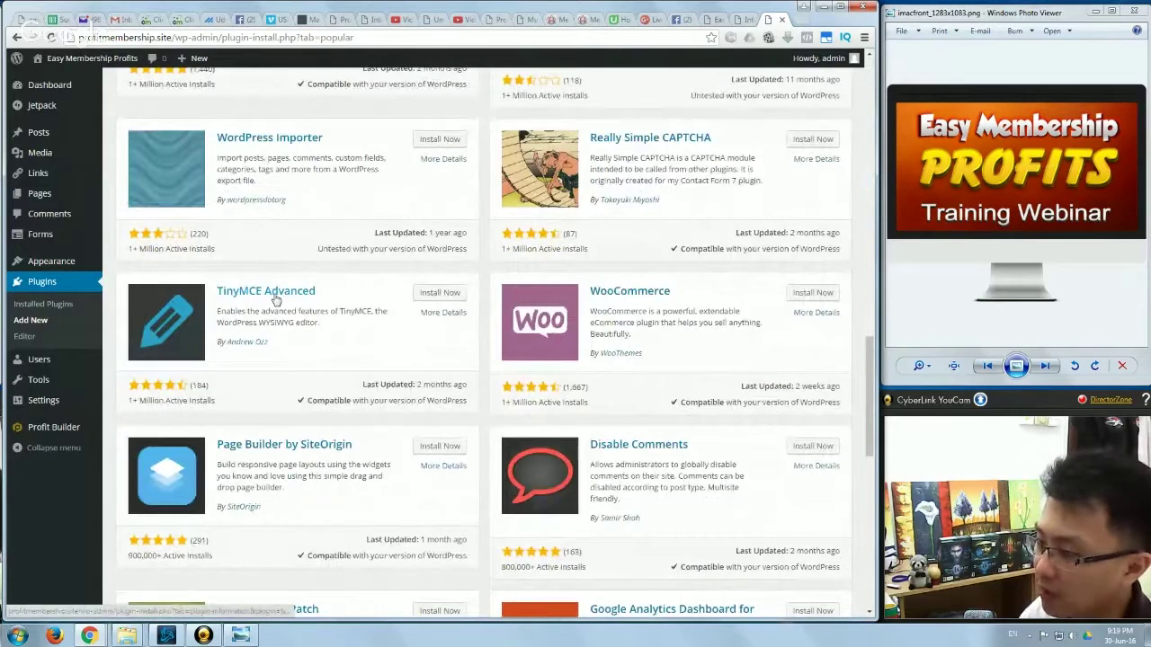
pyautogui.rightClick(426, 295)
pyautogui.click(449, 304)
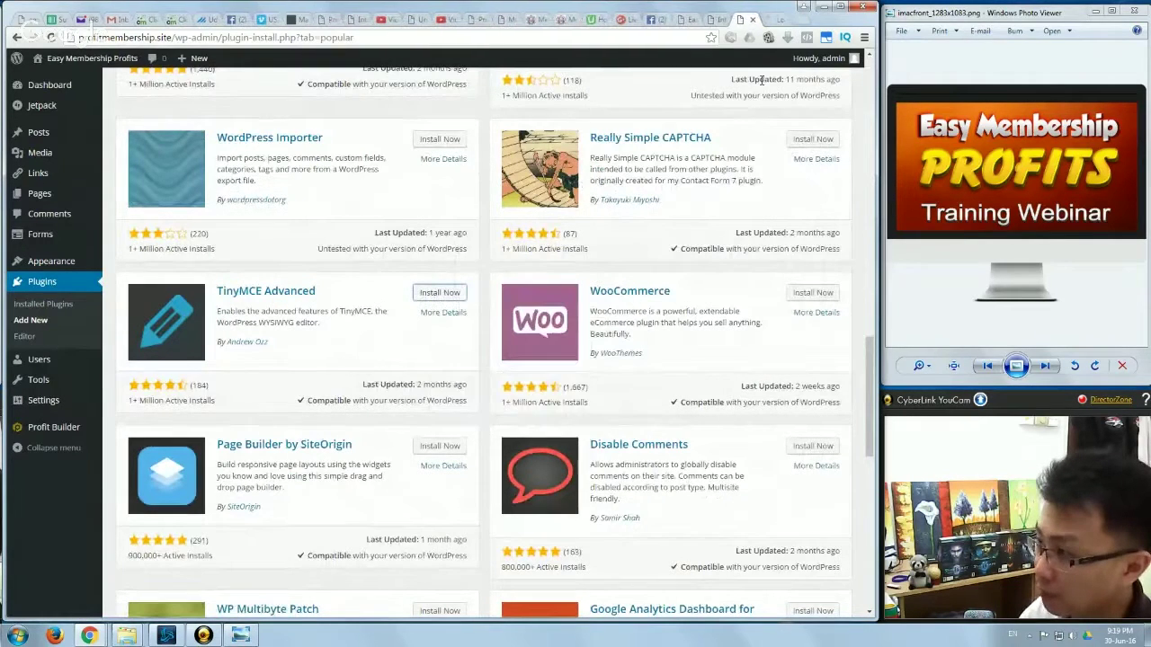
pyautogui.click(773, 19)
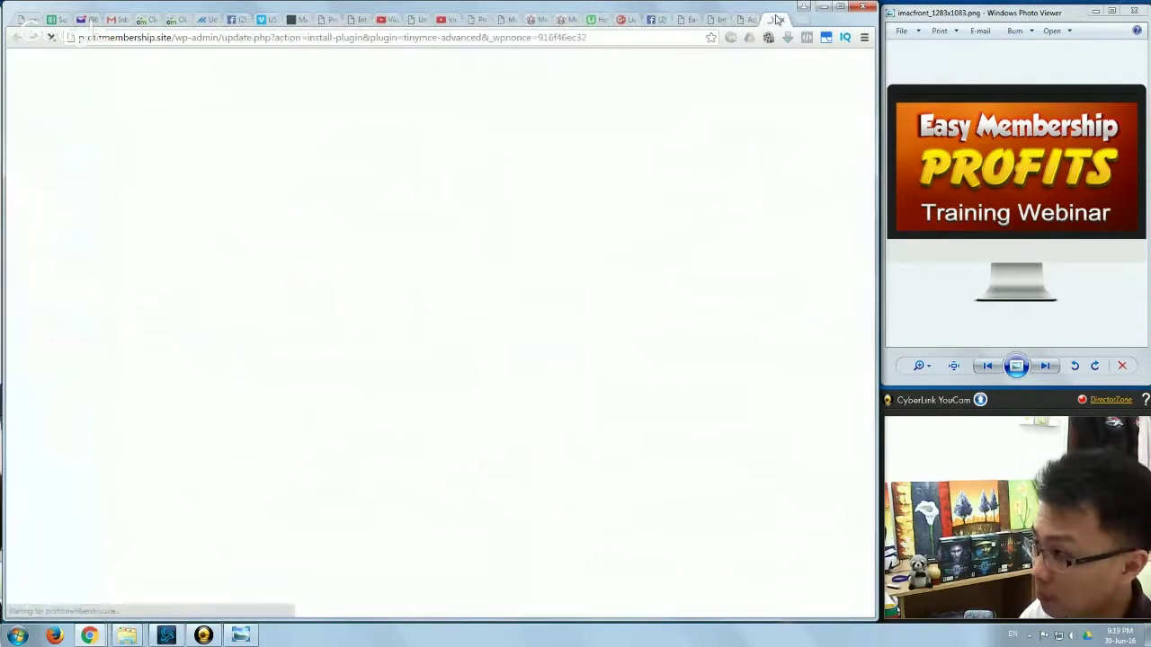
# - Open a new post in a separate tab and expand the editor toolbar to inspect its default formatting options
pyautogui.click(718, 19)
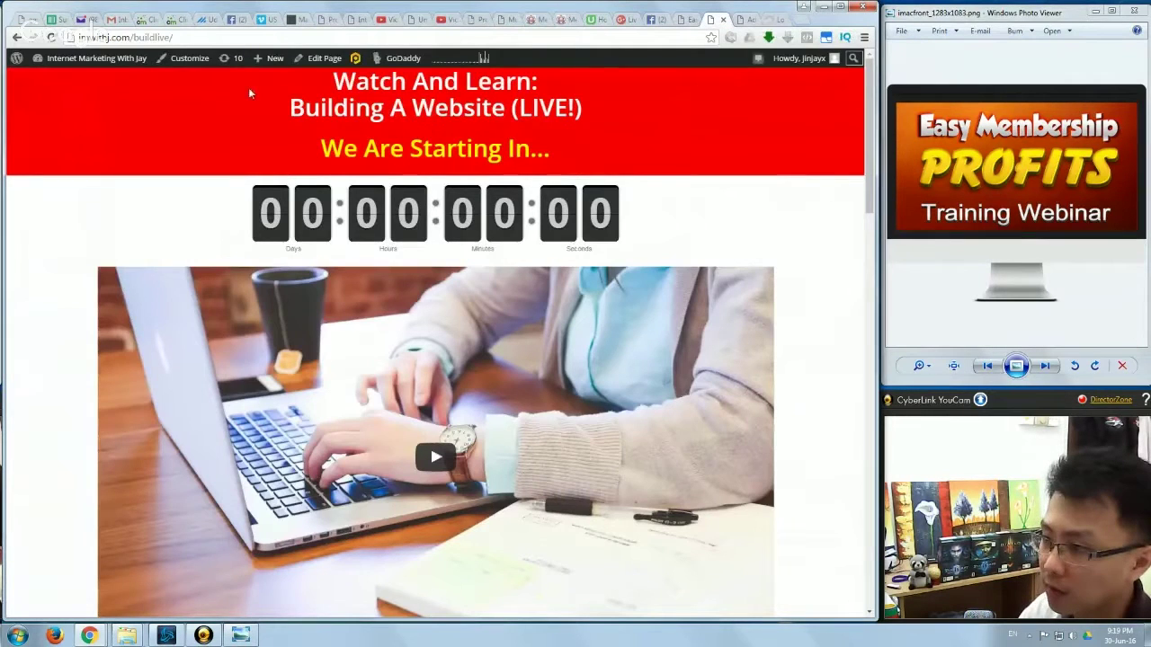
pyautogui.click(742, 19)
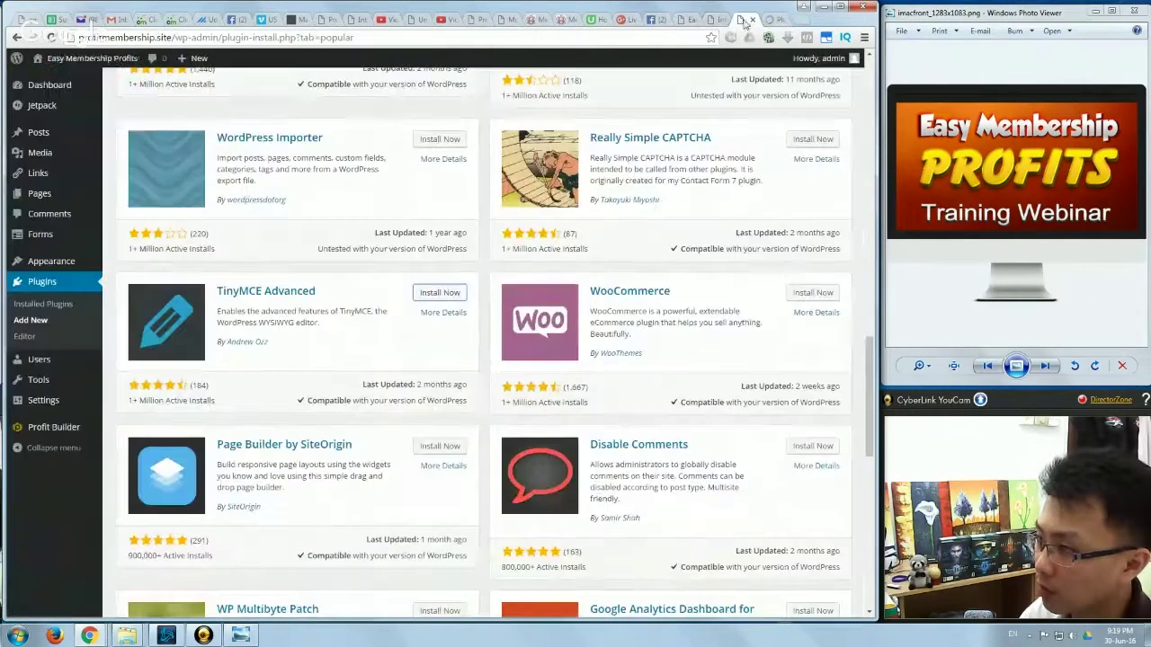
pyautogui.moveTo(194, 59)
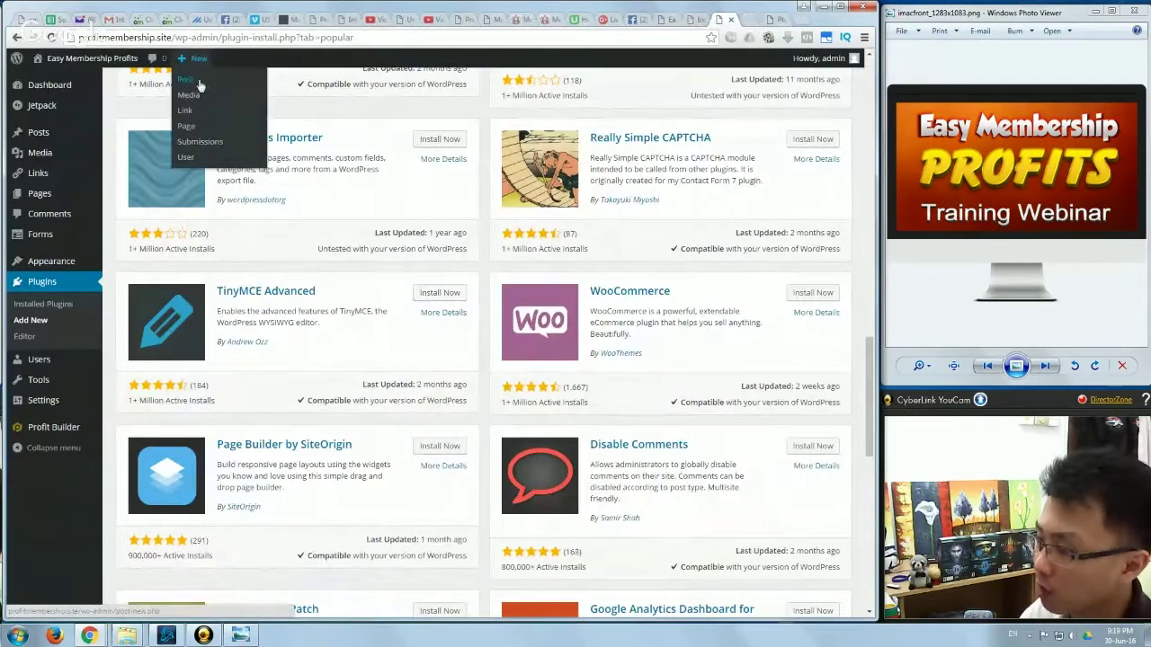
pyautogui.click(196, 81)
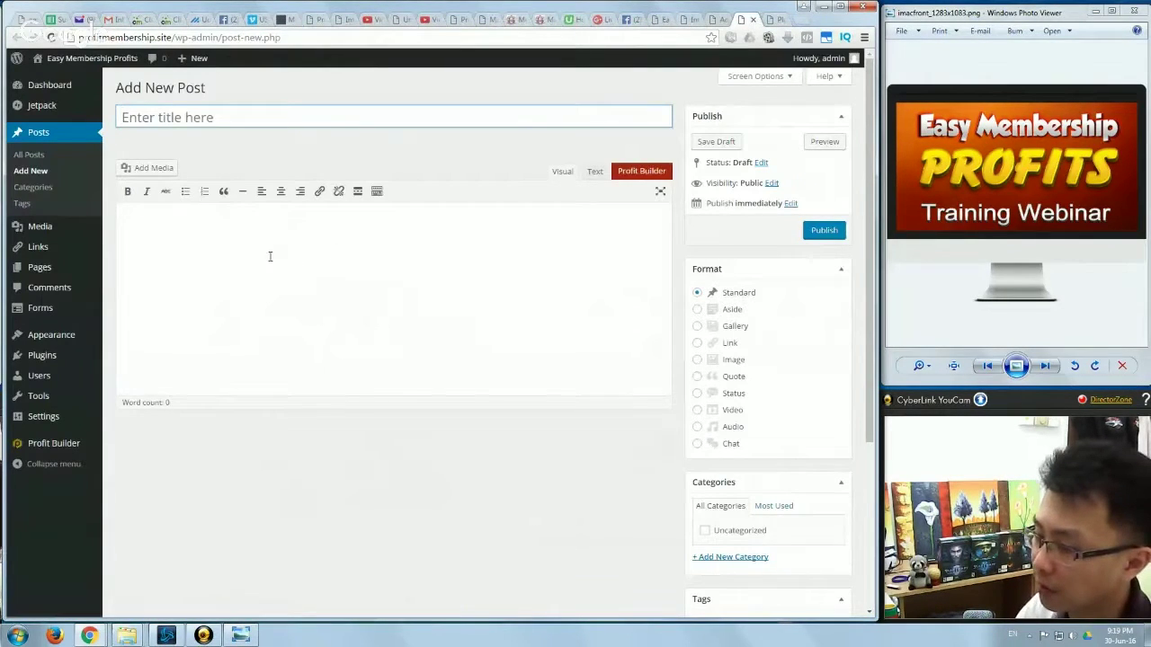
pyautogui.click(284, 253)
pyautogui.click(377, 191)
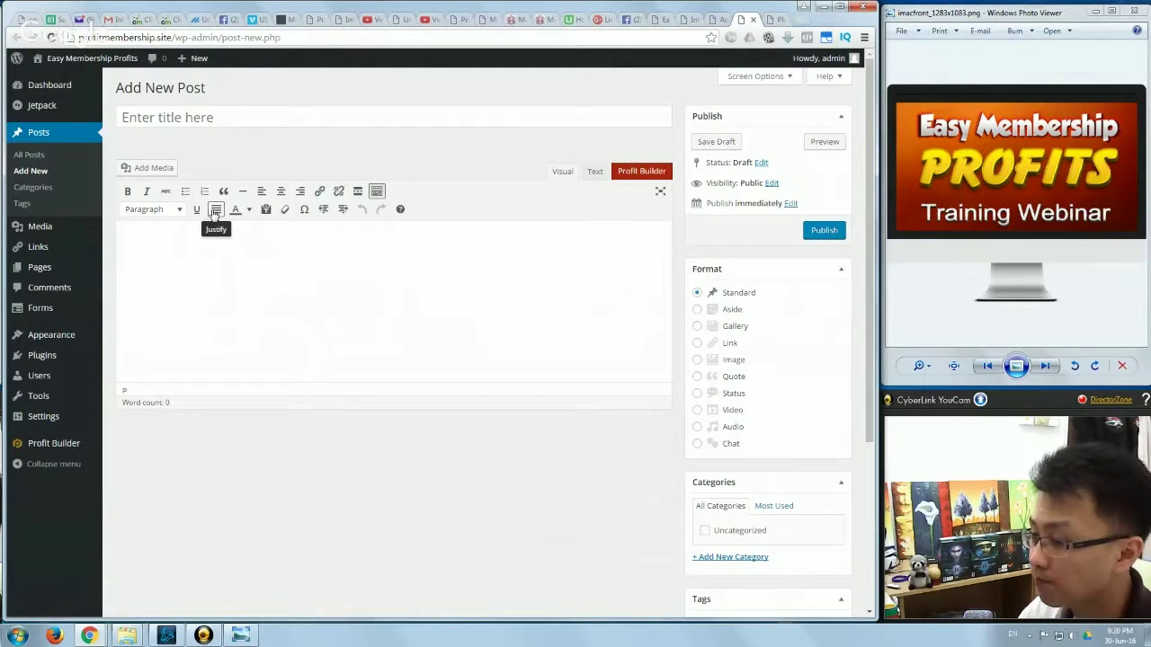
# - Enter the sample text "thasdfsa" in the new post's body, remove it, and close the unsaved post
pyautogui.write('thasdfsa')
pyautogui.doubleClick(151, 241)
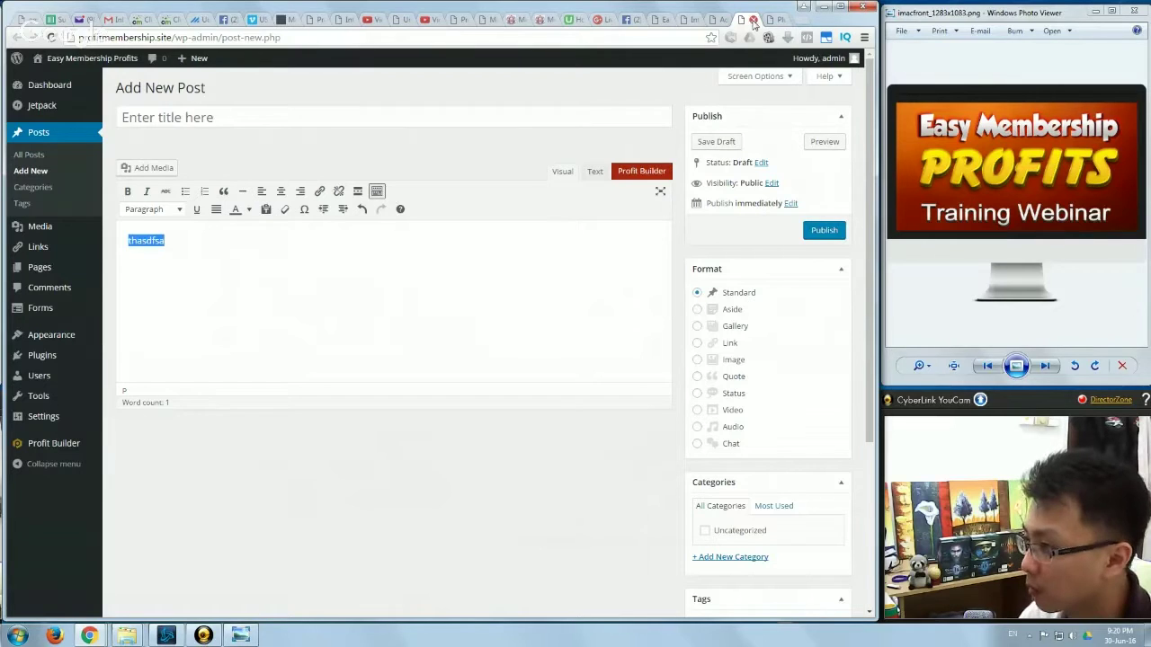
pyautogui.press('BackSpace')
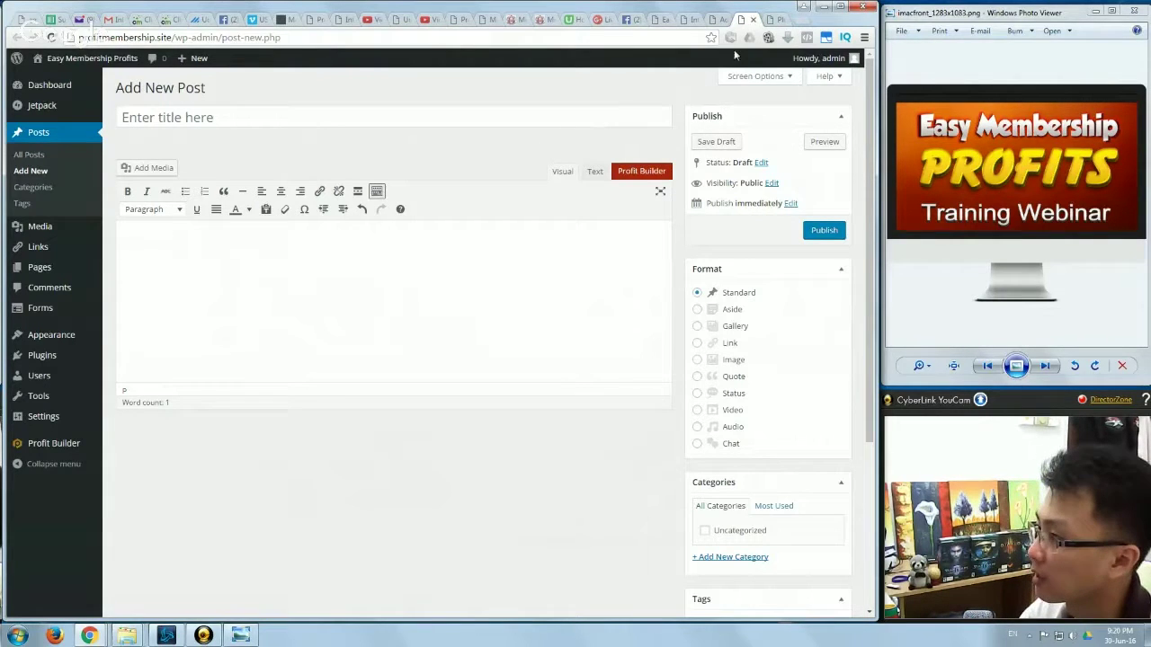
pyautogui.click(753, 20)
pyautogui.click(536, 106)
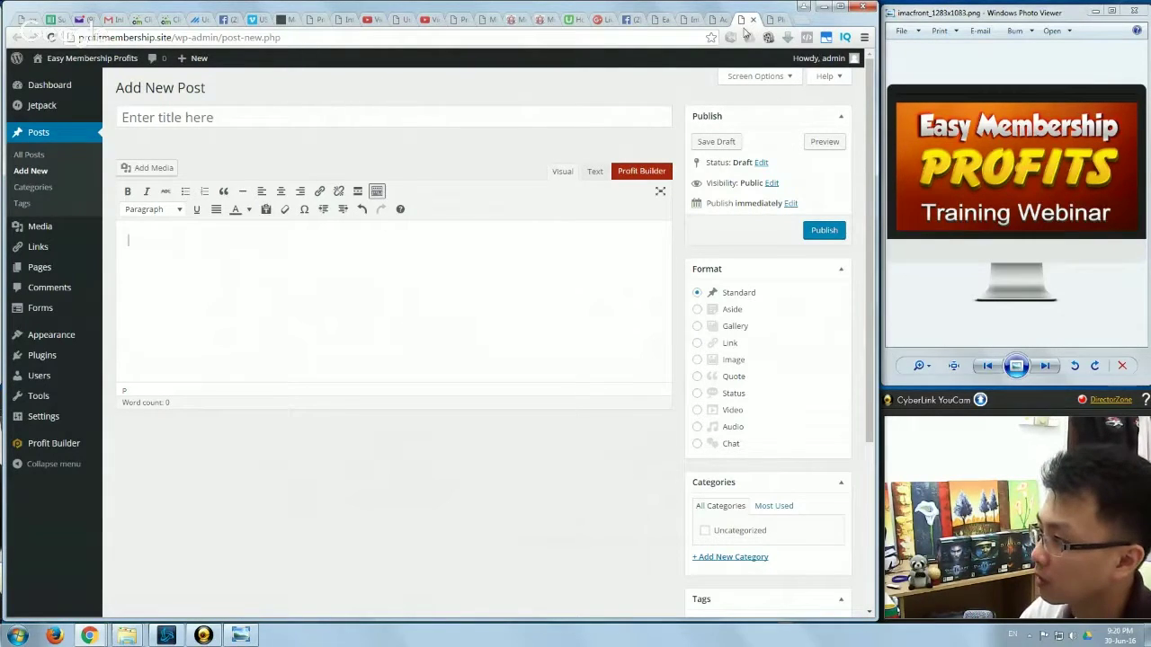
pyautogui.click(753, 20)
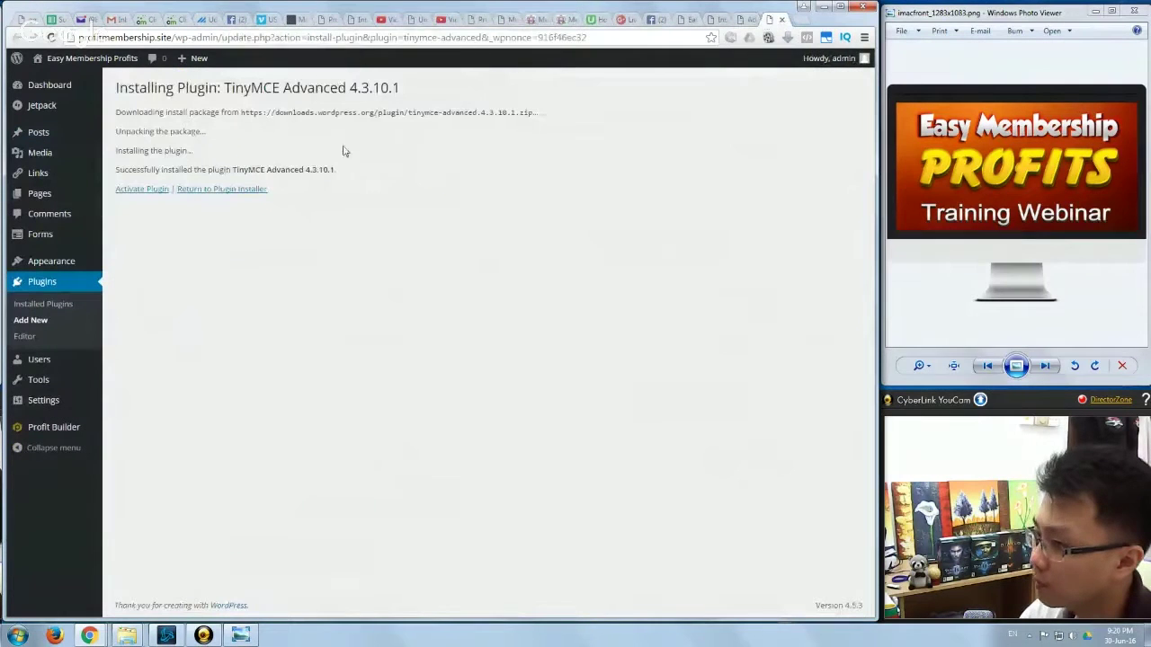
# - Activate TinyMCE Advanced, add Font Sizes beside Paragraph in the editor toolbar's second row, and save the editor settings
pyautogui.click(144, 193)
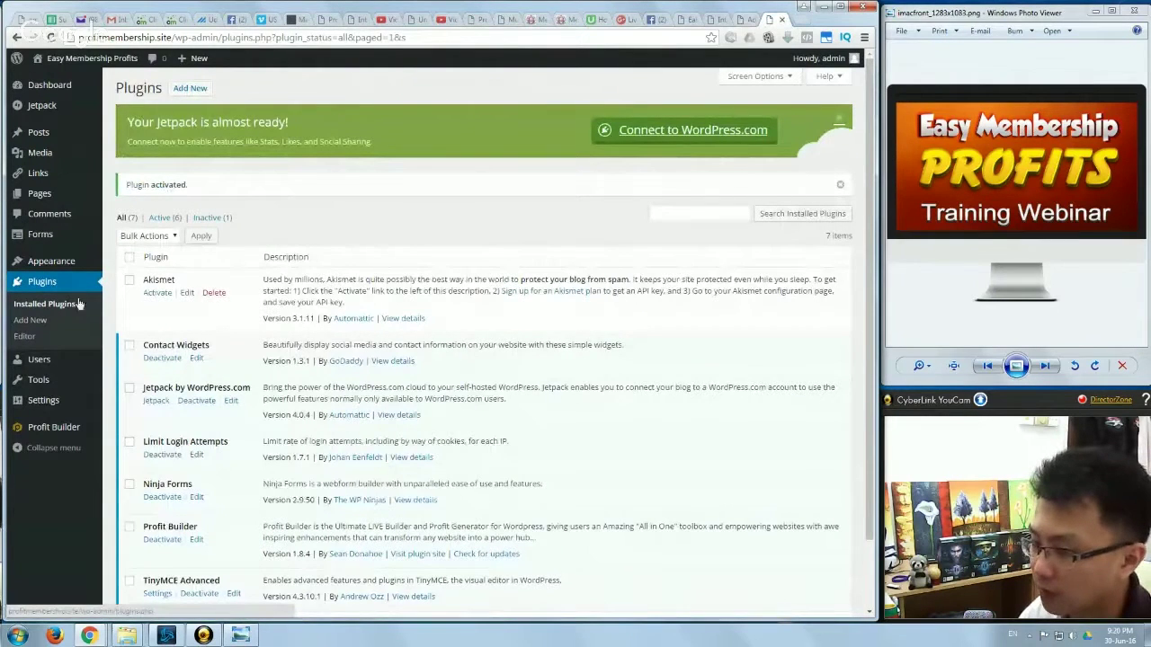
pyautogui.moveTo(52, 404)
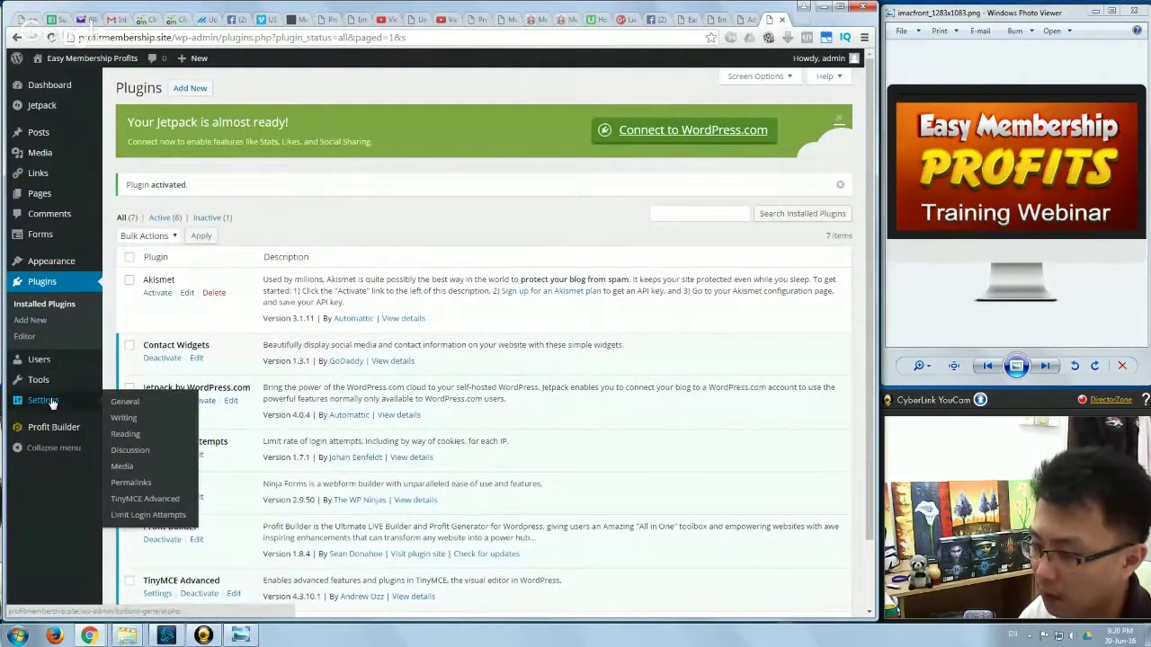
pyautogui.click(147, 498)
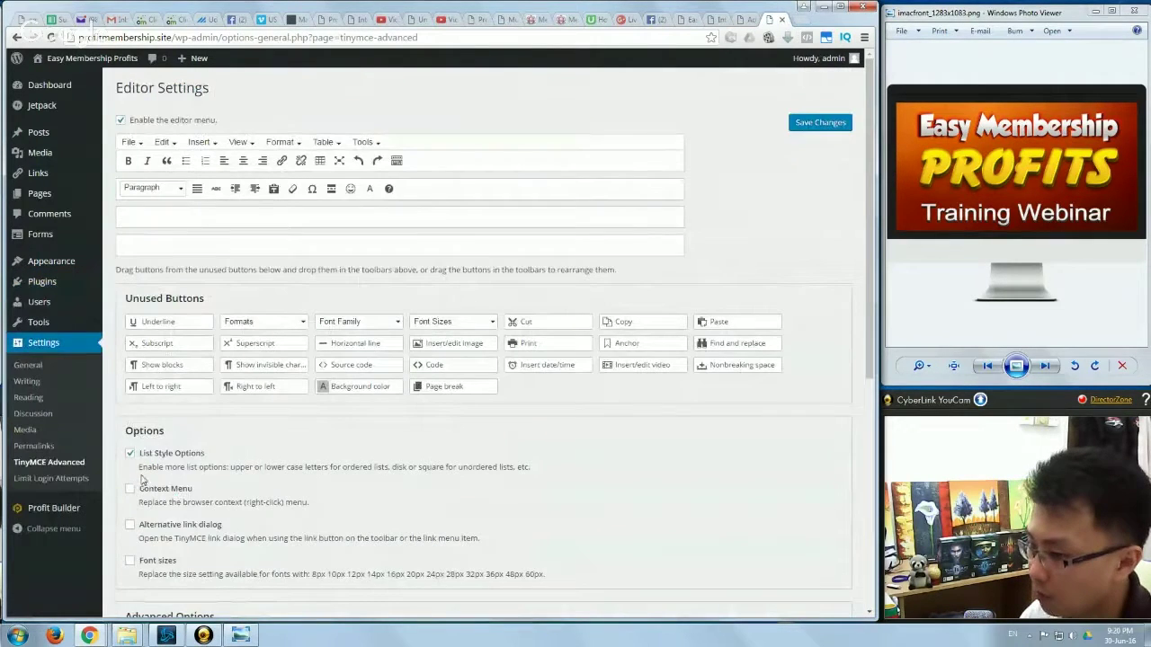
pyautogui.moveTo(431, 321); pyautogui.dragTo(230, 188)
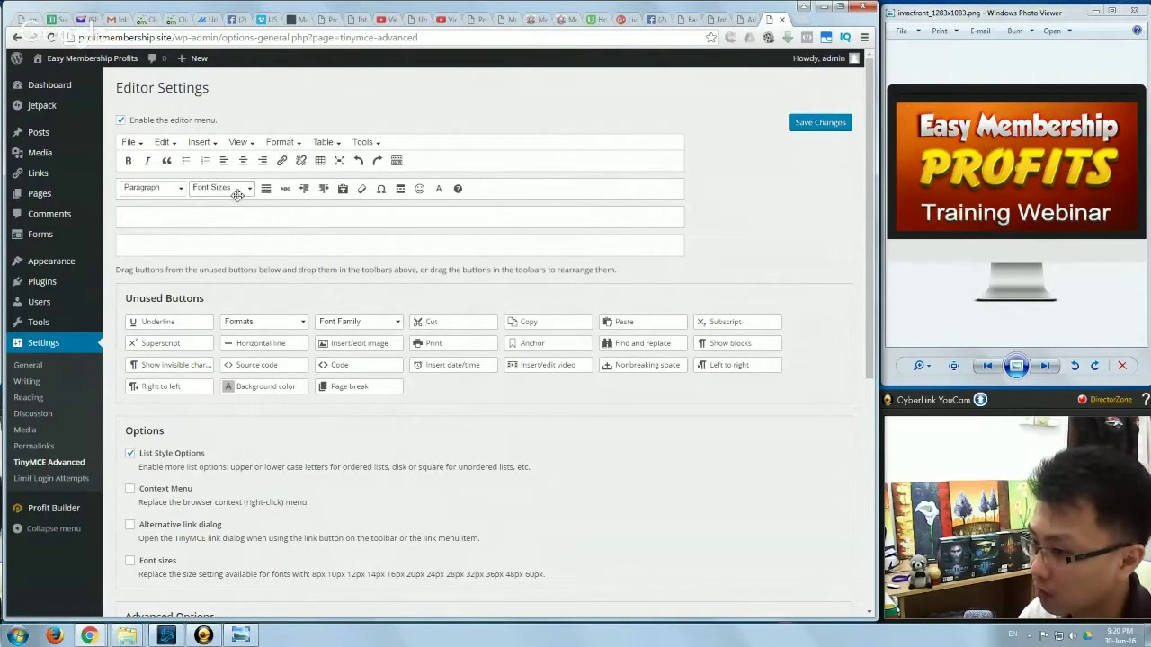
pyautogui.click(813, 128)
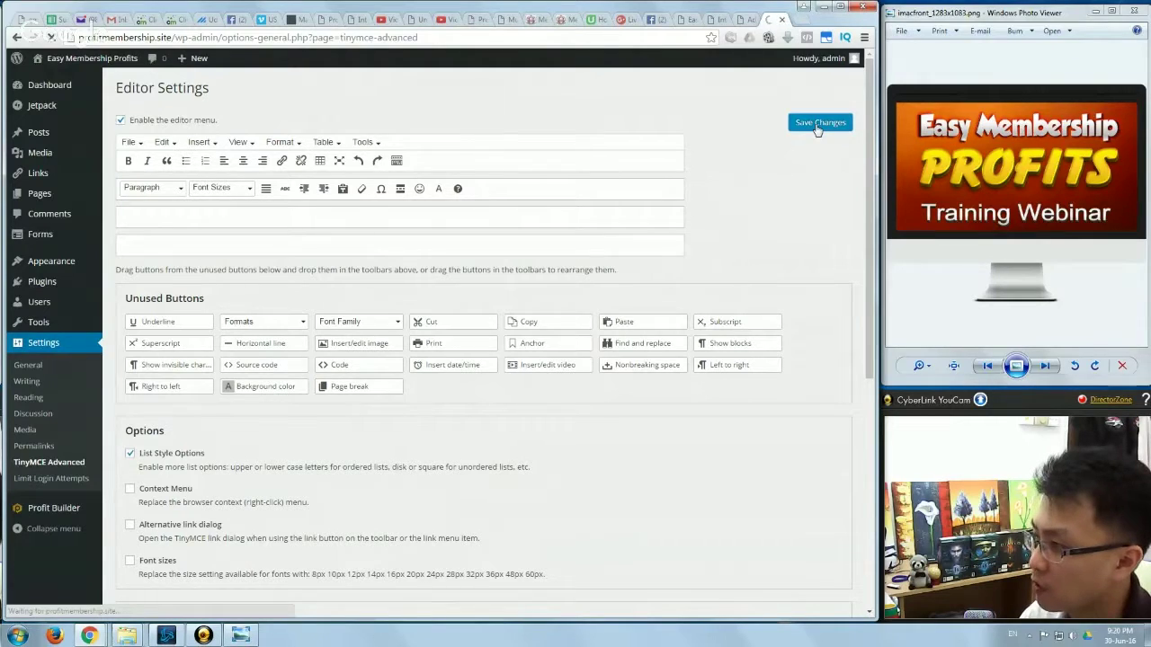
# - Install the Disable Comments plugin from the Popular plugins in a separate tab and activate it
pyautogui.click(742, 22)
pyautogui.click(770, 21)
pyautogui.click(782, 20)
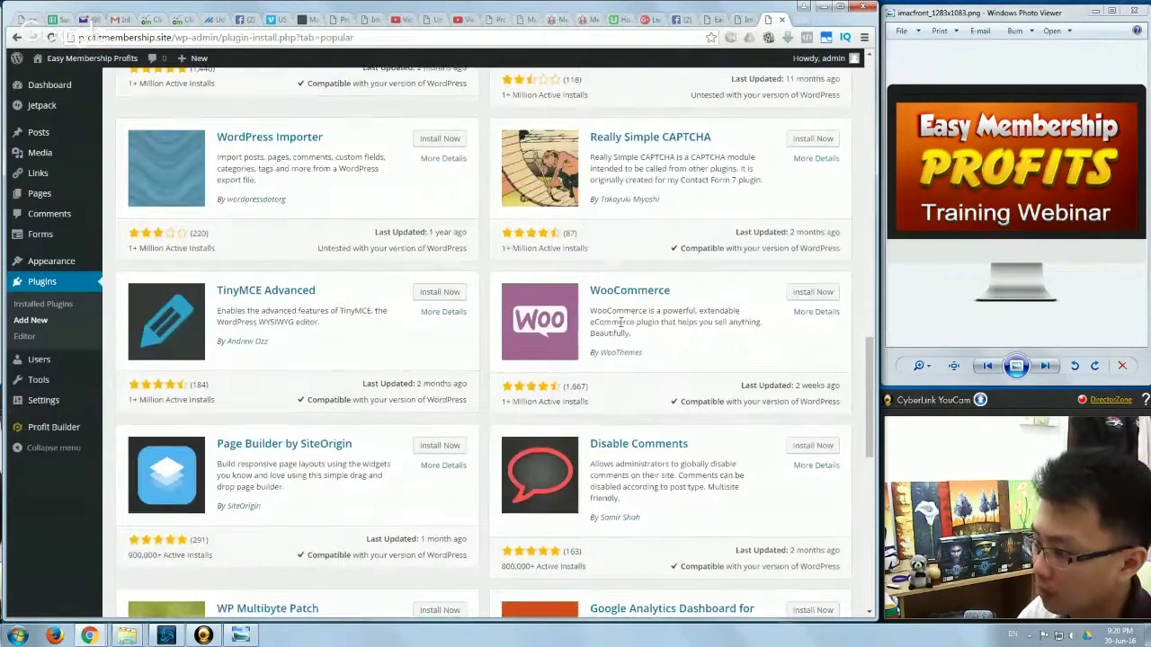
pyautogui.scroll(-2, 621, 322)
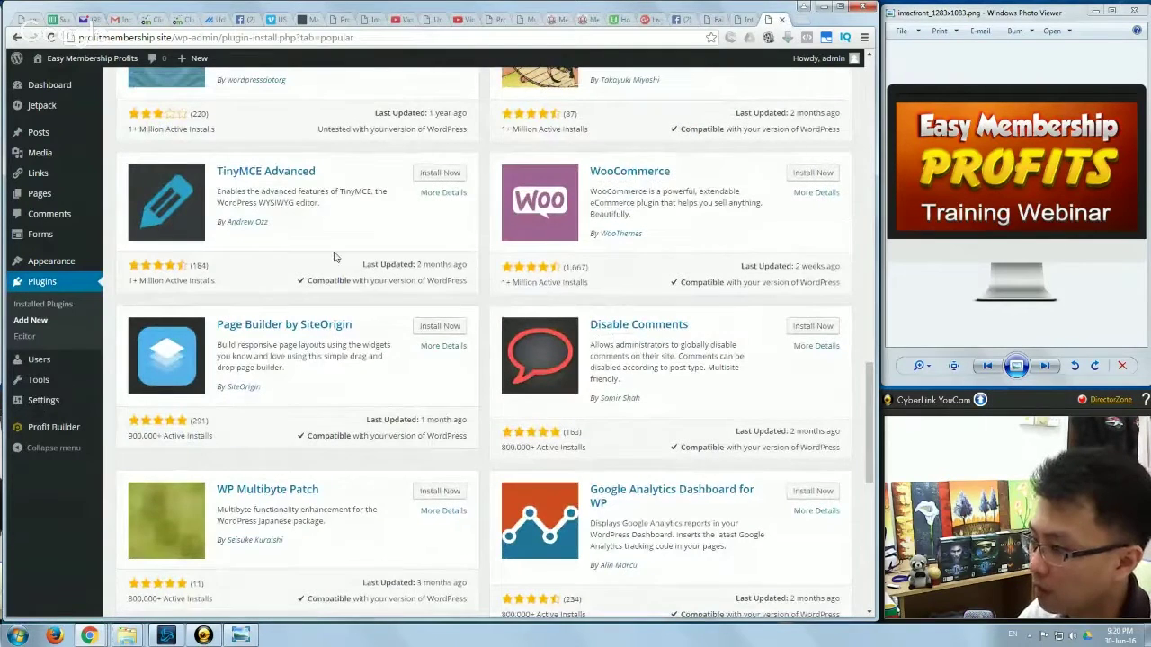
pyautogui.middleClick(819, 326)
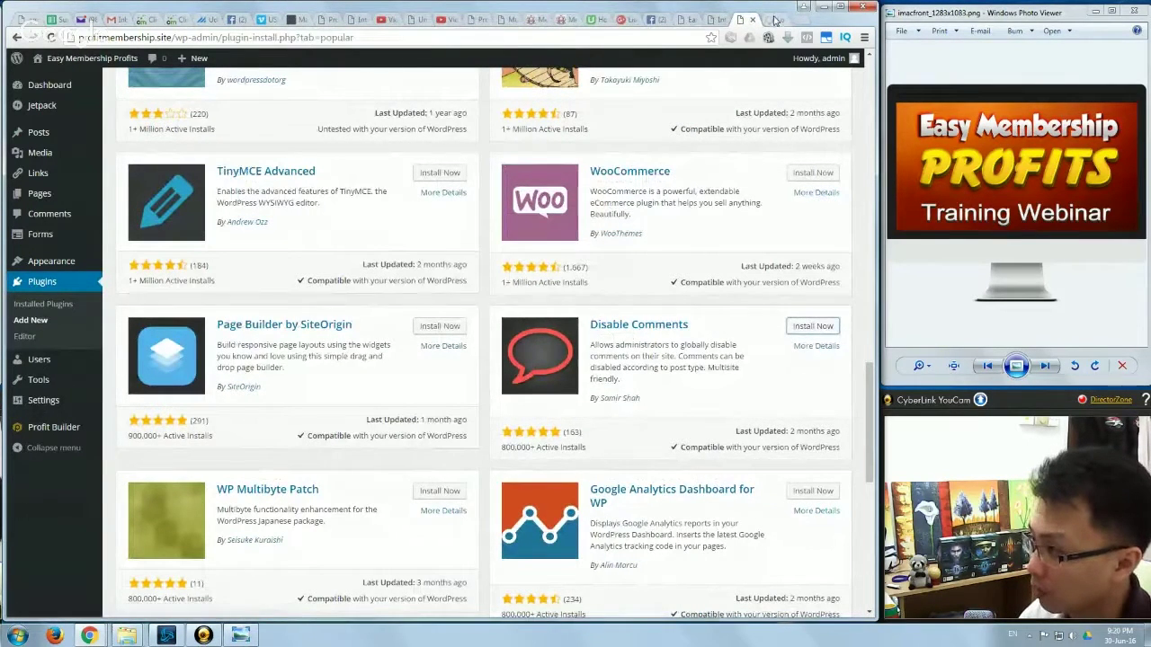
pyautogui.click(772, 21)
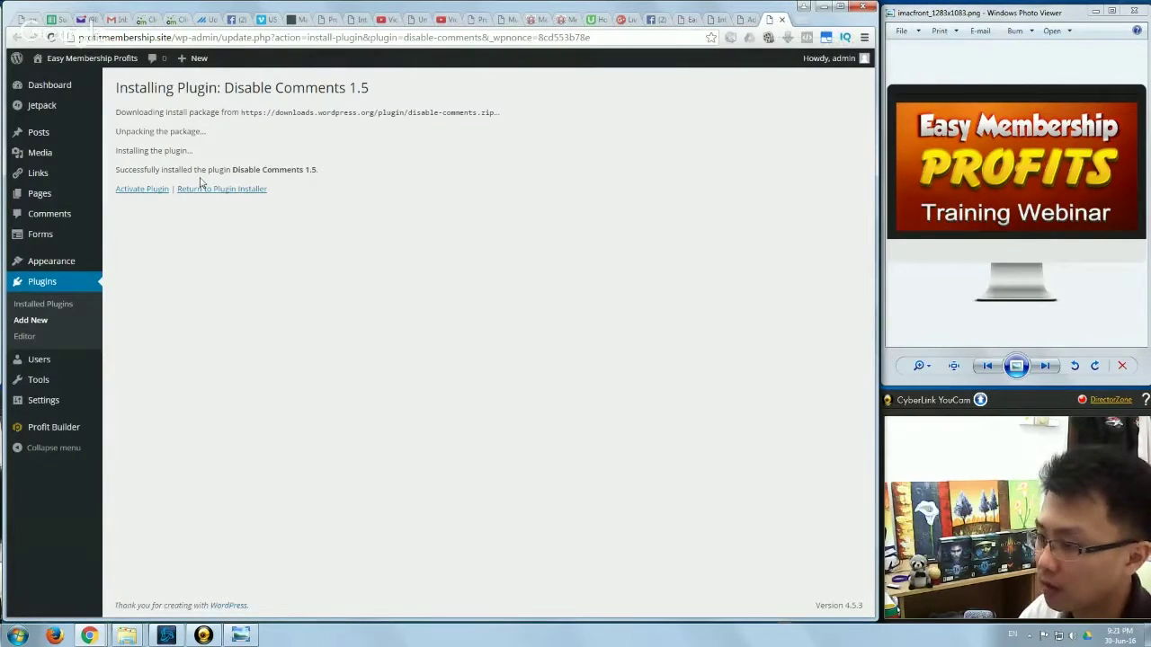
pyautogui.click(138, 194)
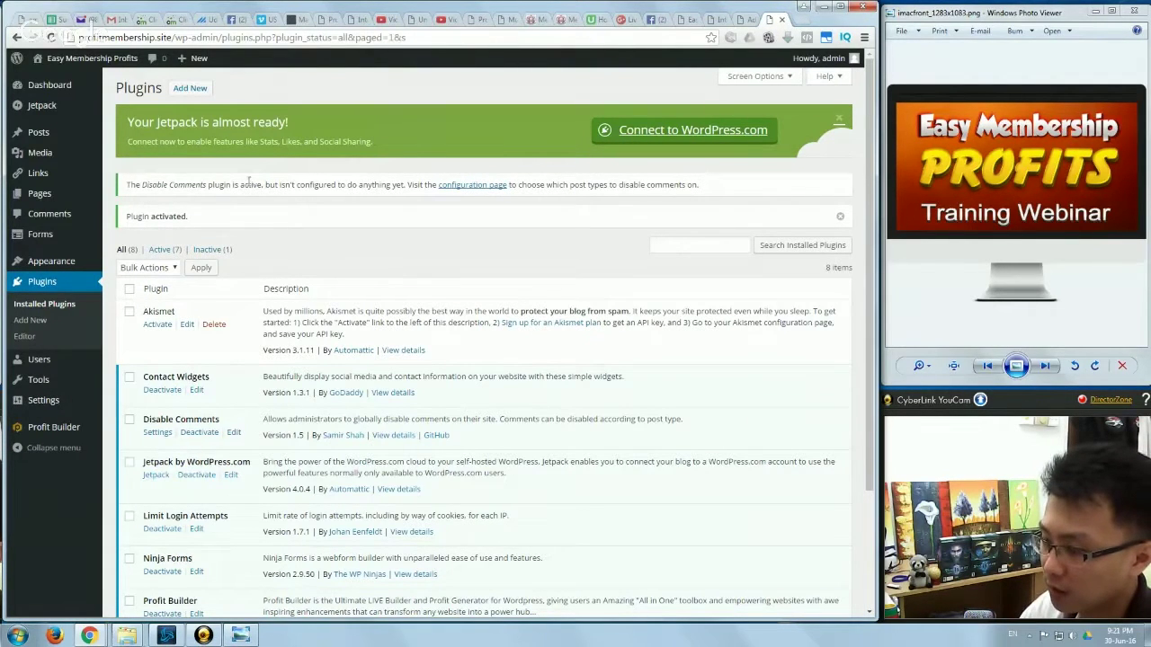
pyautogui.click(454, 190)
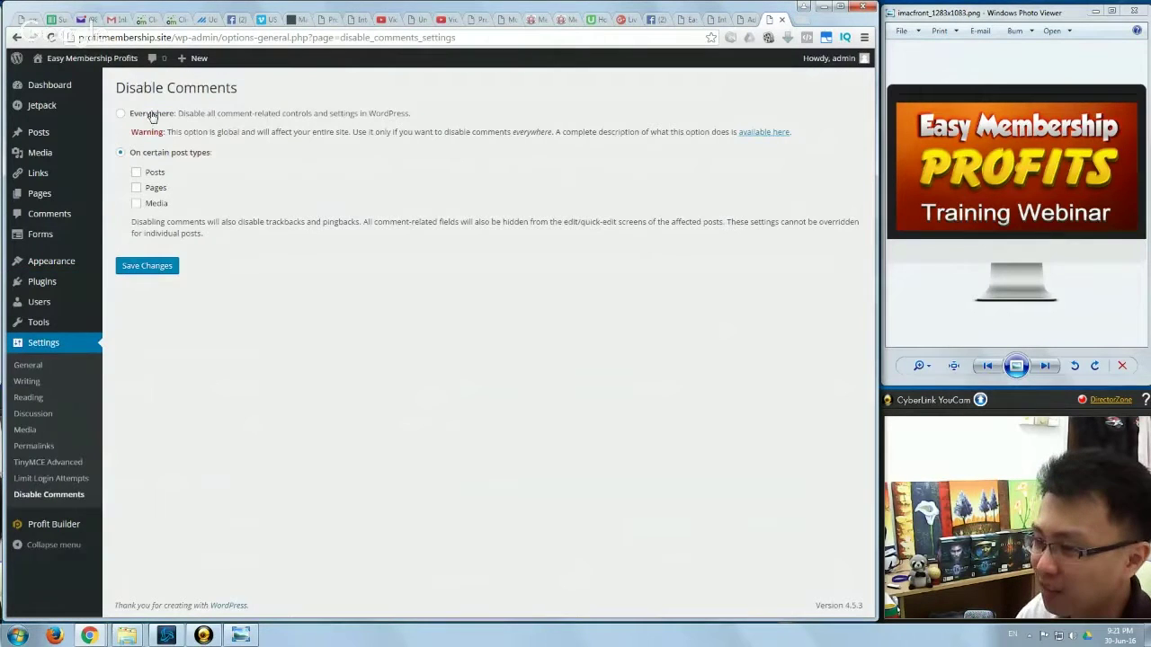
pyautogui.hotkey('alt', 'Left')
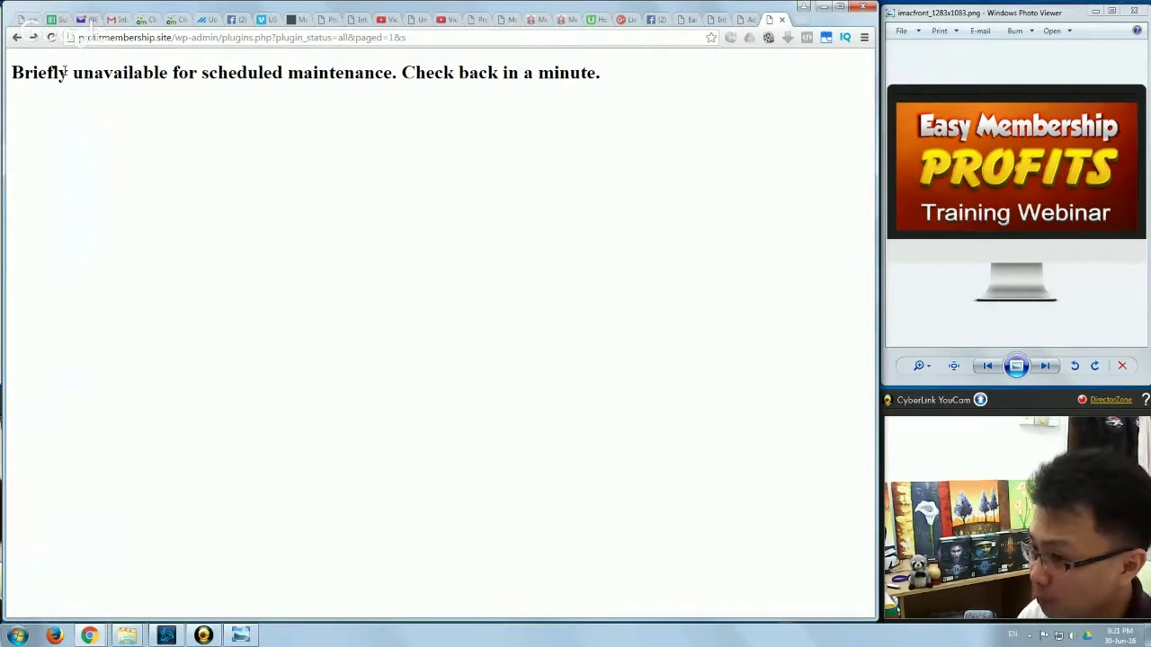
pyautogui.hotkey('alt', 'Left')
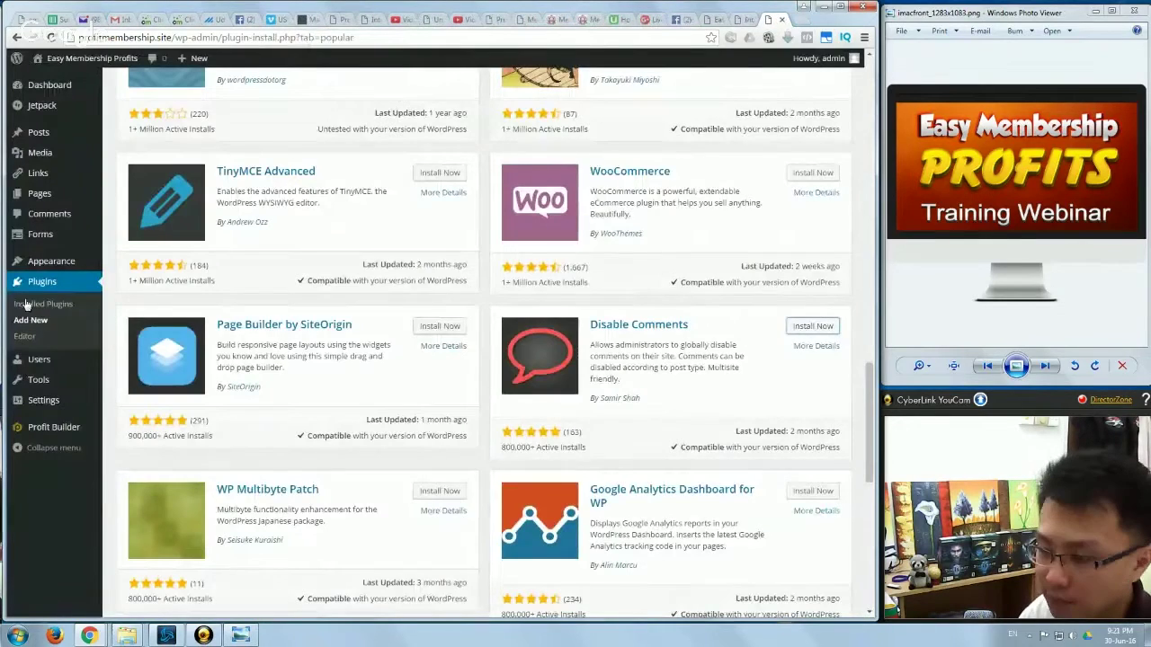
# - Open the Disable Comments settings from the installed plugins, set comments to be disabled Everywhere, and save the changes
pyautogui.click(42, 284)
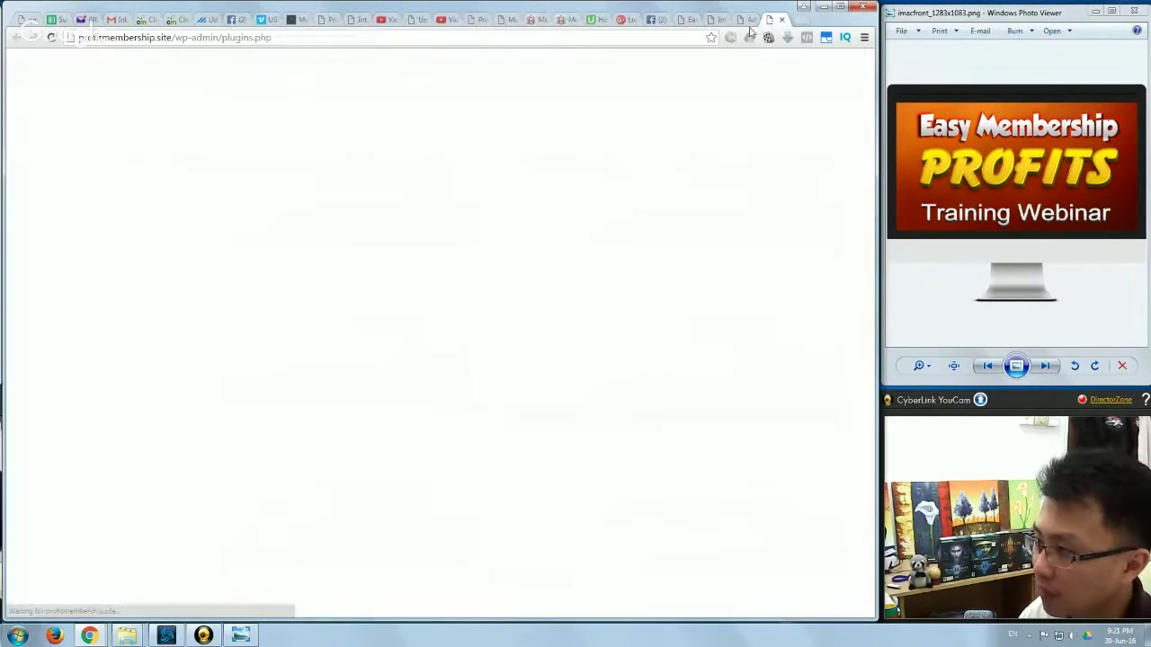
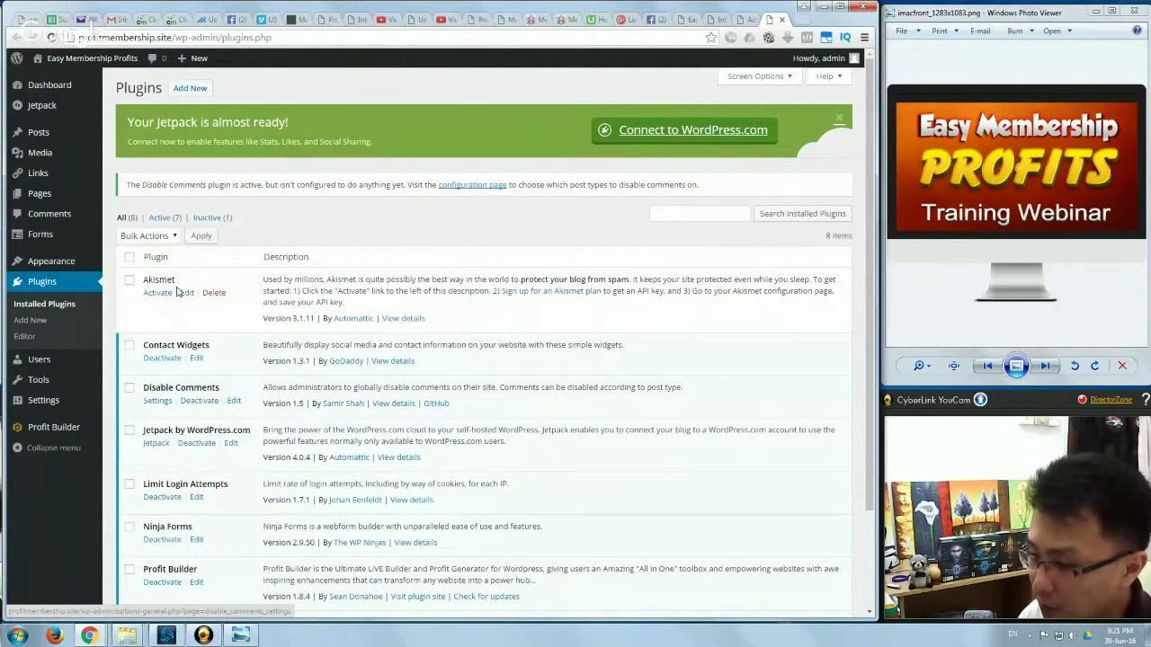
pyautogui.scroll(-3, 255, 383)
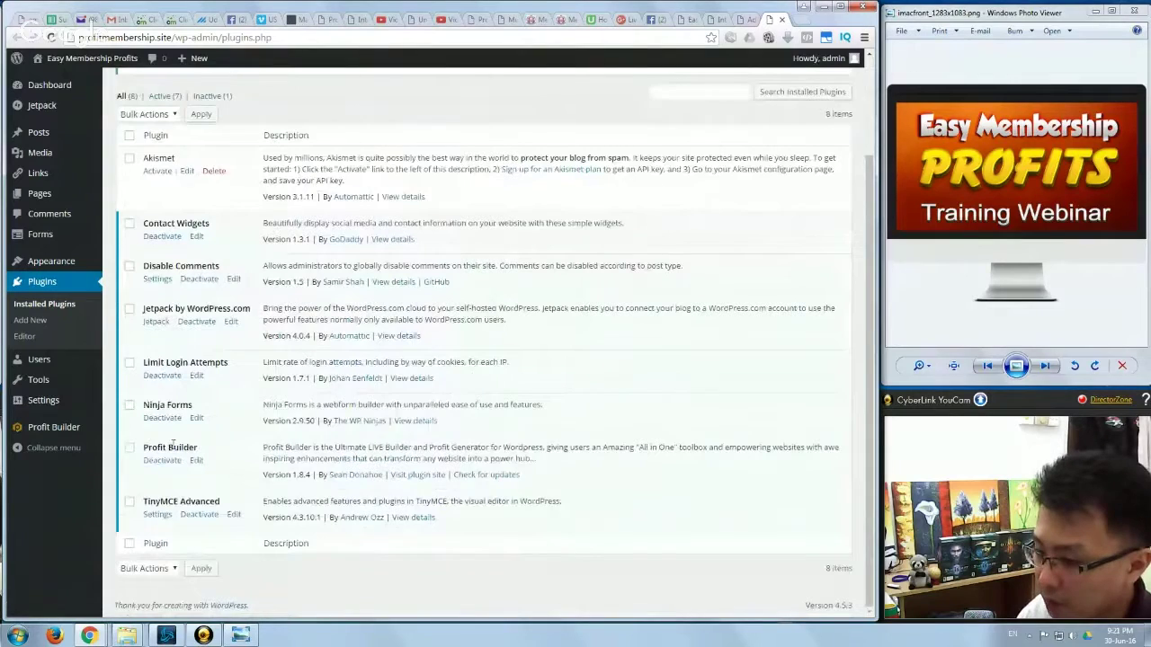
pyautogui.scroll(3, 173, 444)
pyautogui.click(157, 399)
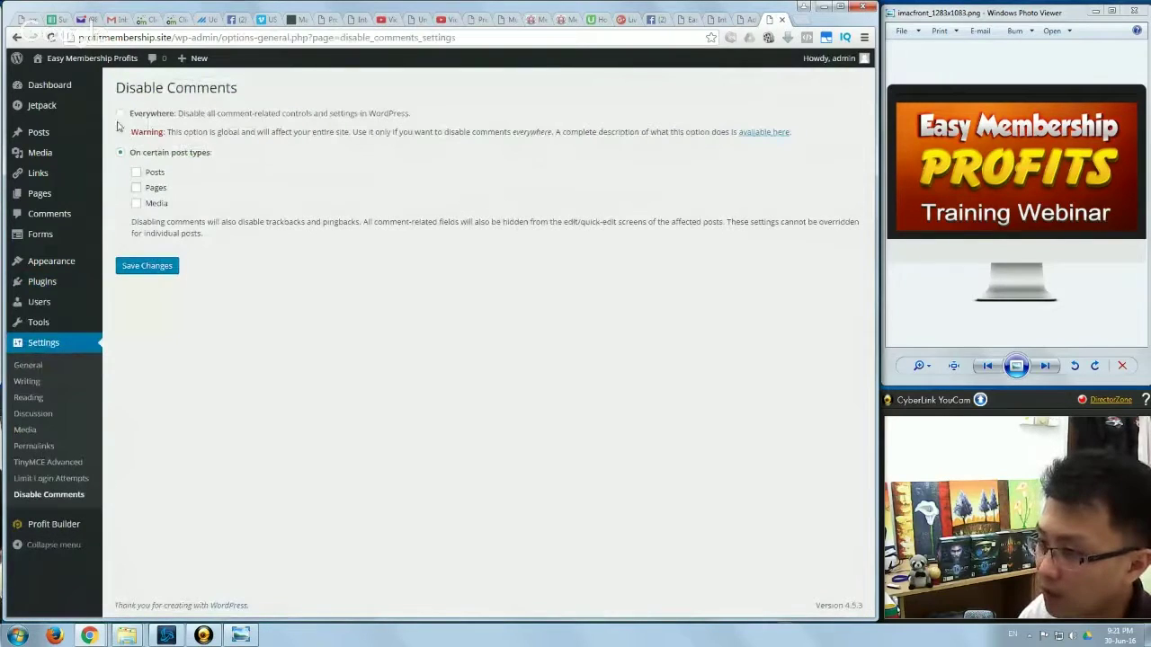
pyautogui.click(120, 113)
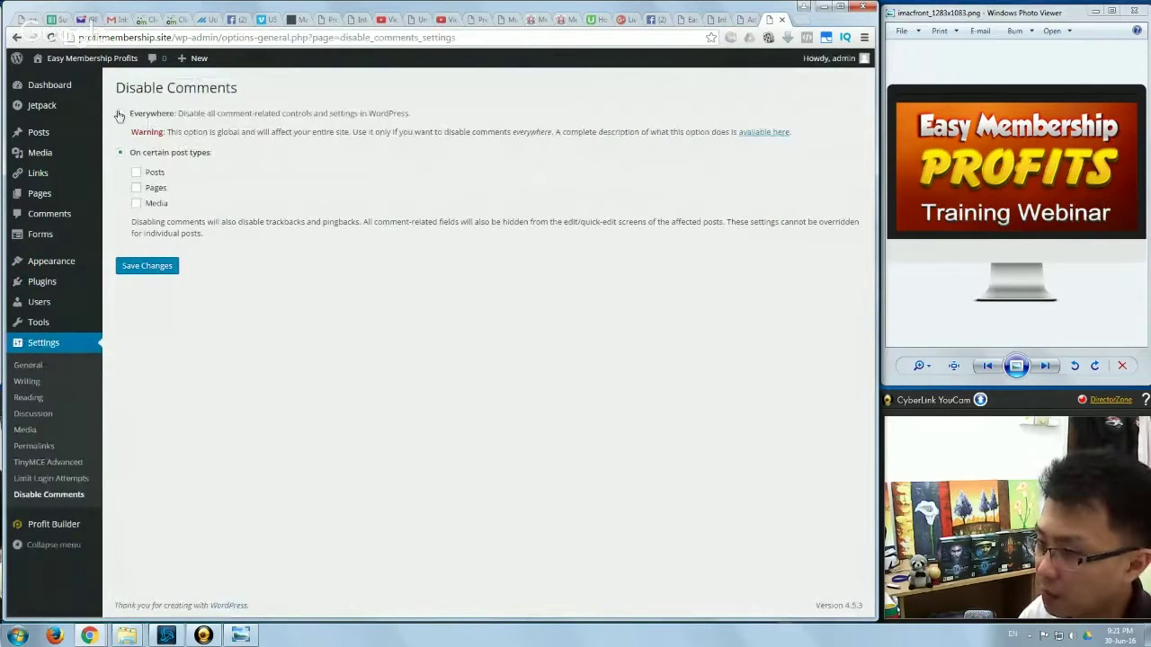
pyautogui.click(147, 266)
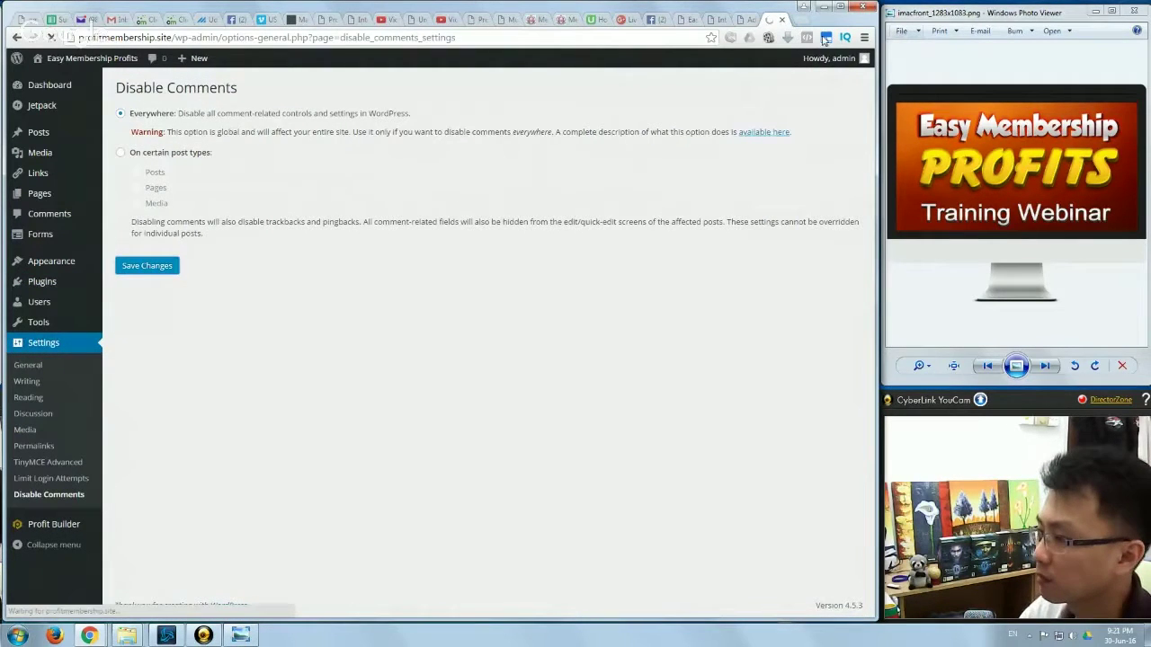
# - Examine the rest of the first page and the whole second page of Popular plugins for other useful plugins
pyautogui.click(773, 22)
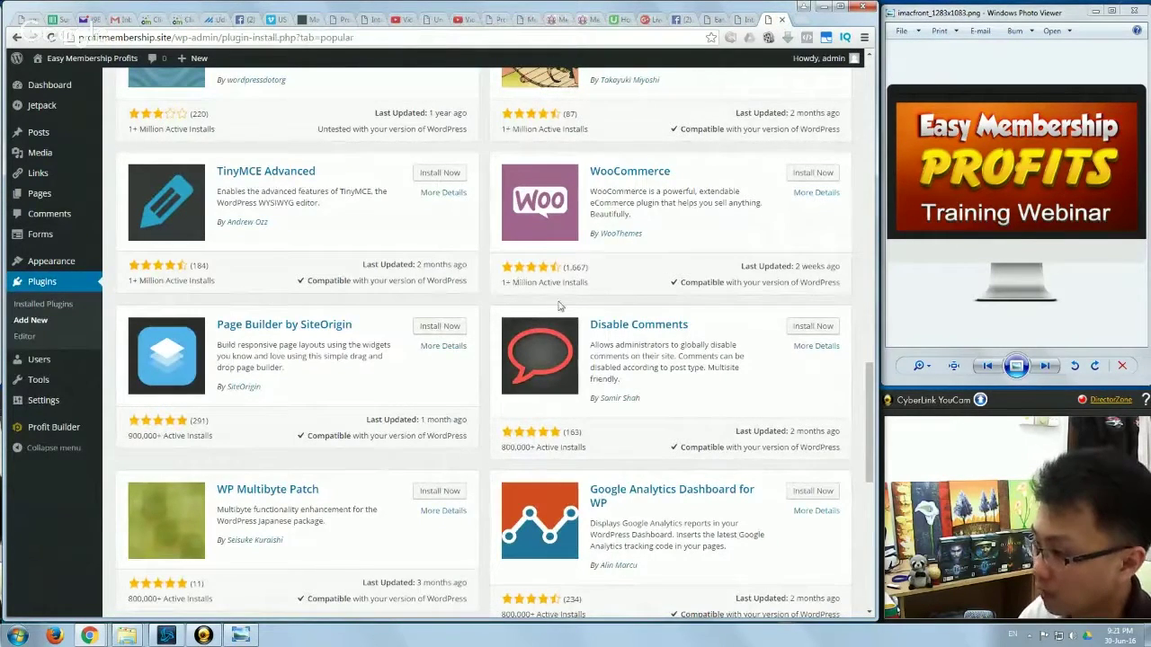
pyautogui.scroll(-2, 574, 304)
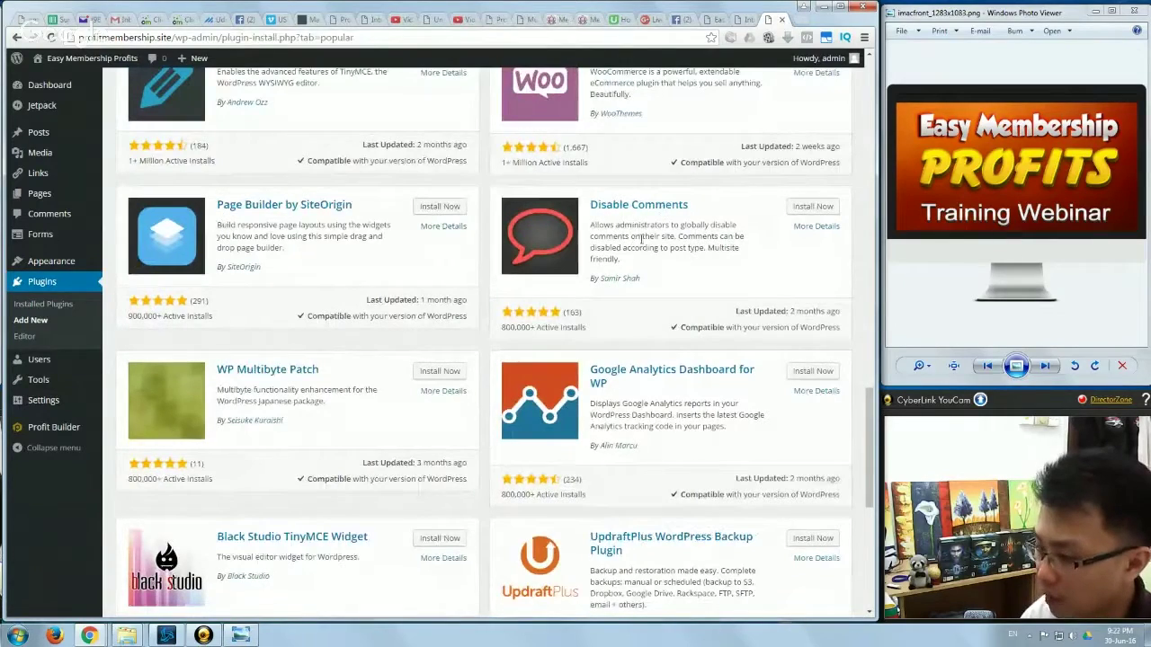
pyautogui.scroll(-3, 455, 334)
pyautogui.scroll(-5, 451, 324)
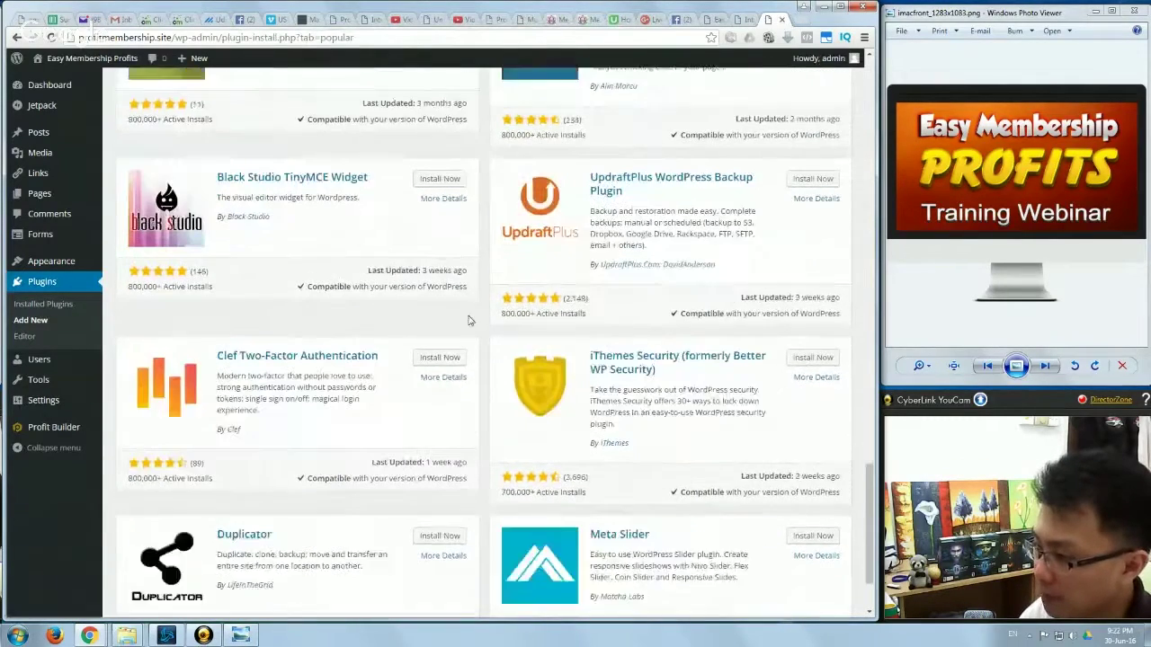
pyautogui.click(824, 567)
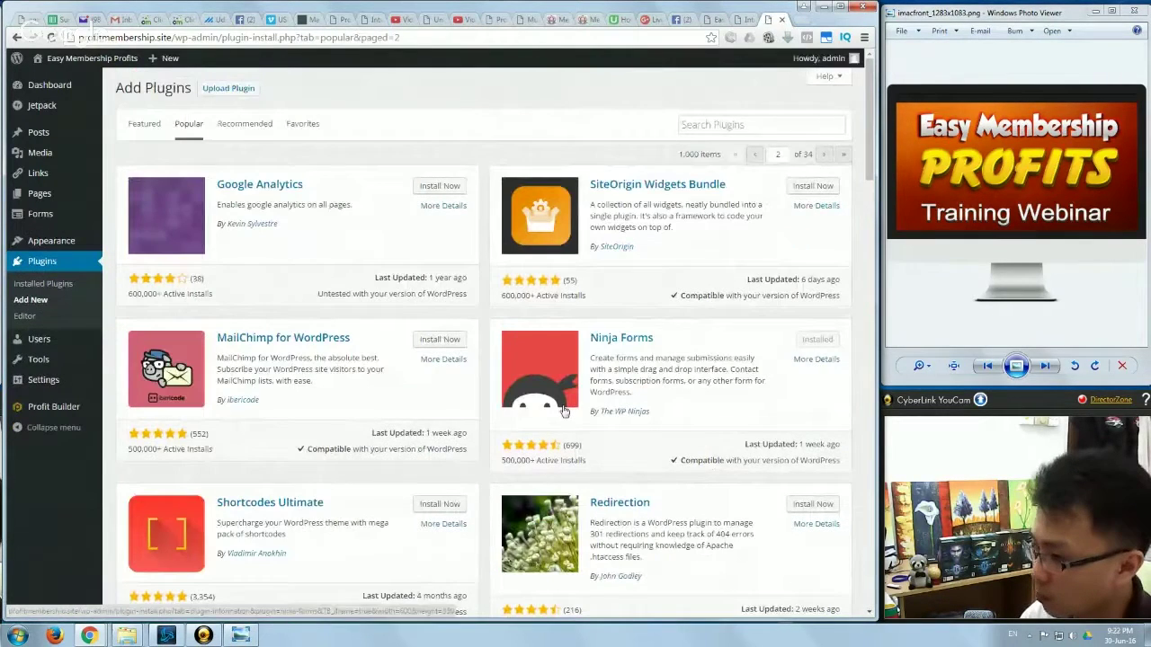
pyautogui.scroll(-5, 563, 411)
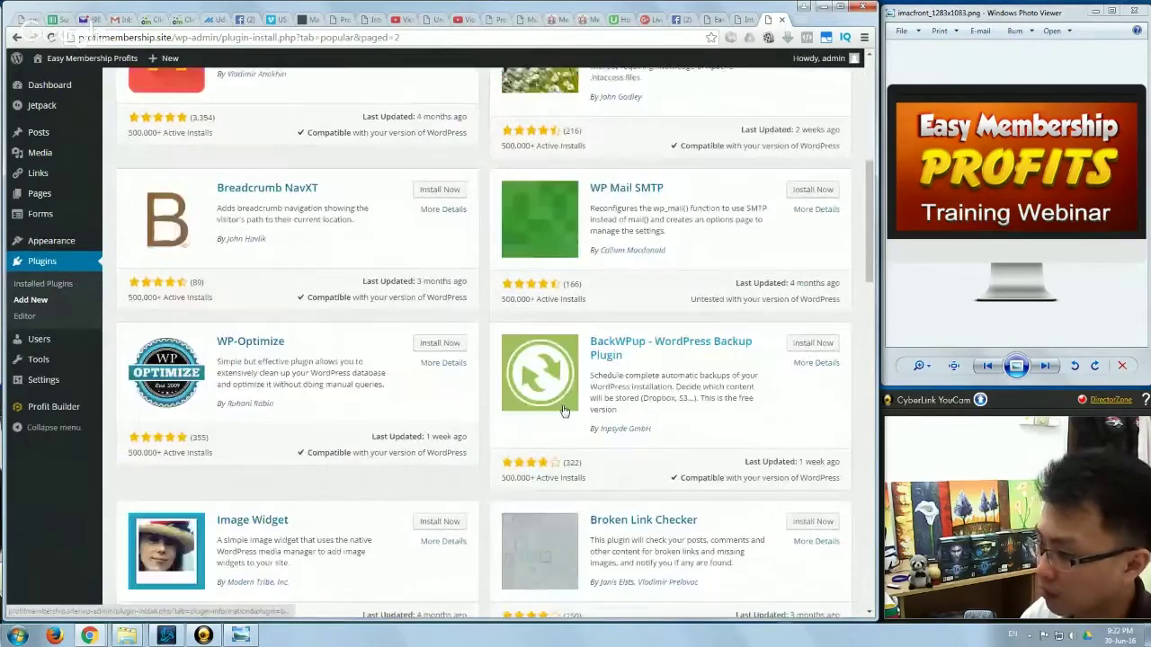
pyautogui.scroll(-3, 564, 410)
pyautogui.scroll(-6, 564, 410)
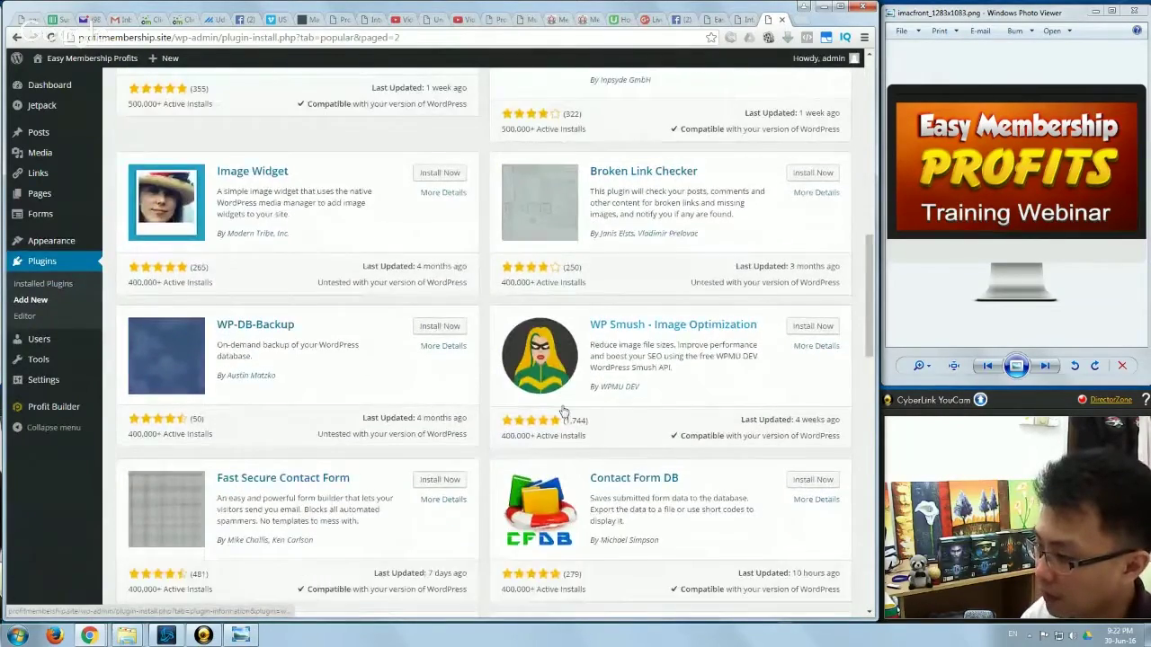
pyautogui.scroll(-7, 565, 409)
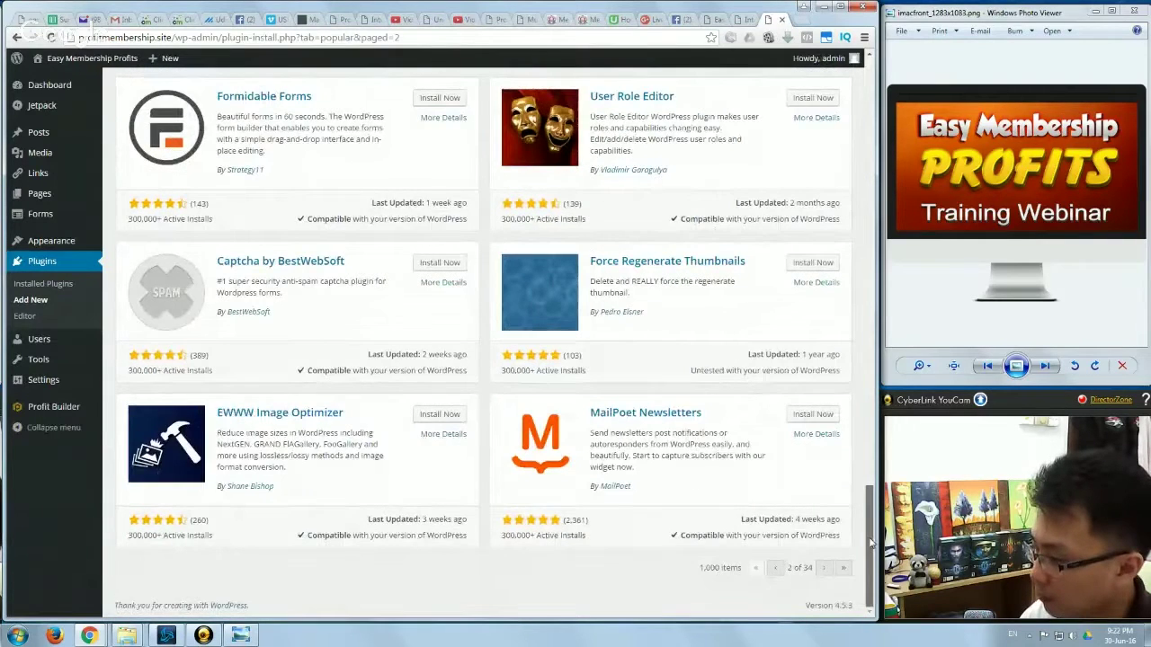
# - Find the Exclude Pages plugin by searching for "exclude pages" in the plugin directory, and install and activate it
pyautogui.moveTo(871, 543); pyautogui.dragTo(868, 115)
pyautogui.click(776, 119)
pyautogui.click(775, 120)
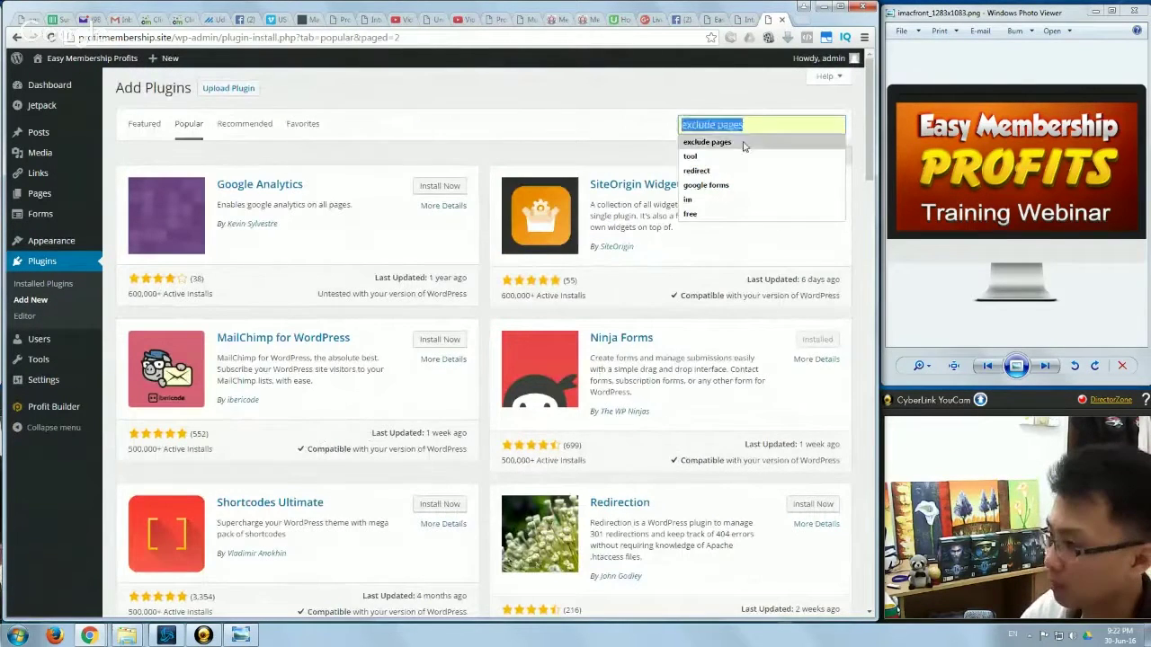
pyautogui.click(782, 142)
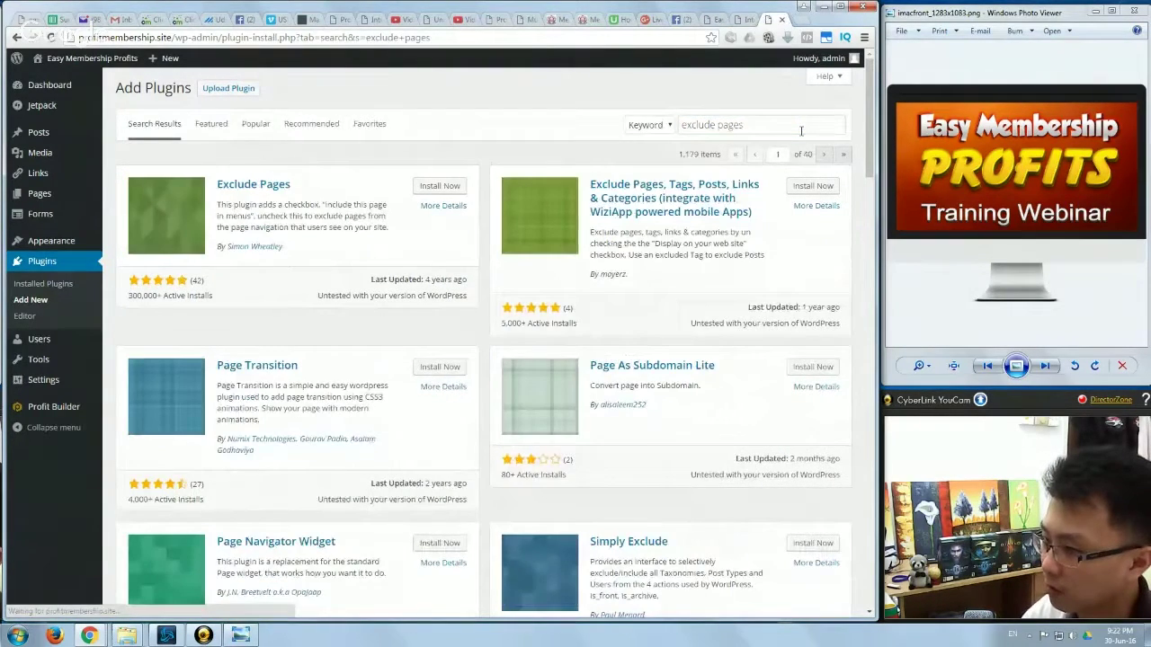
pyautogui.click(430, 186)
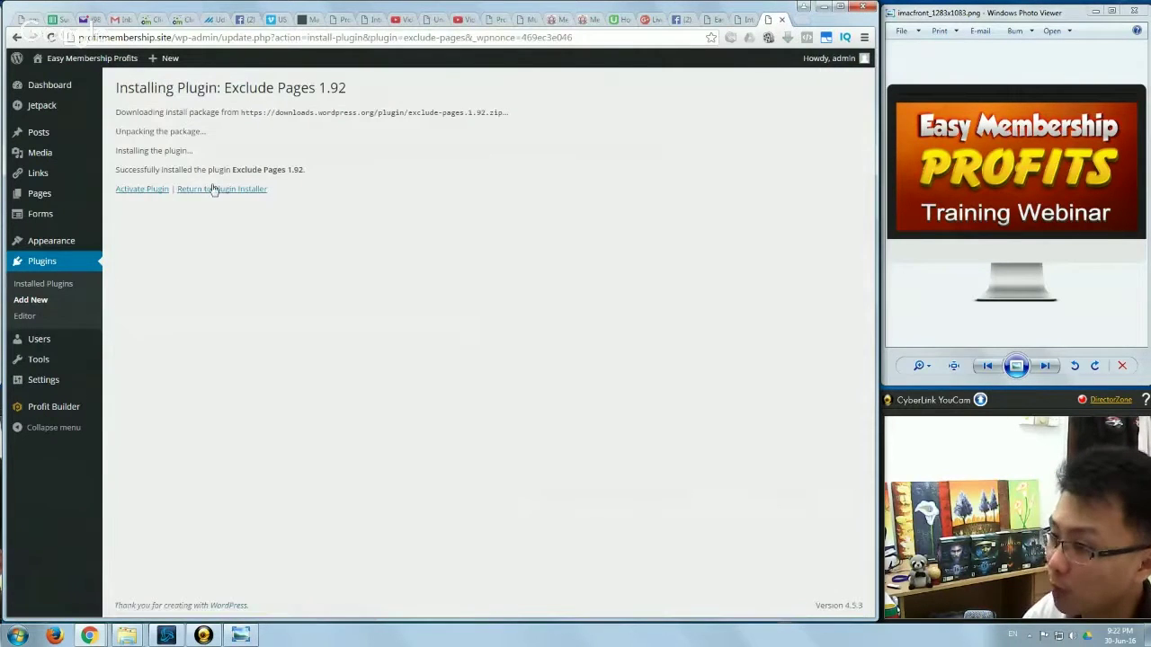
pyautogui.click(136, 190)
pyautogui.click(135, 192)
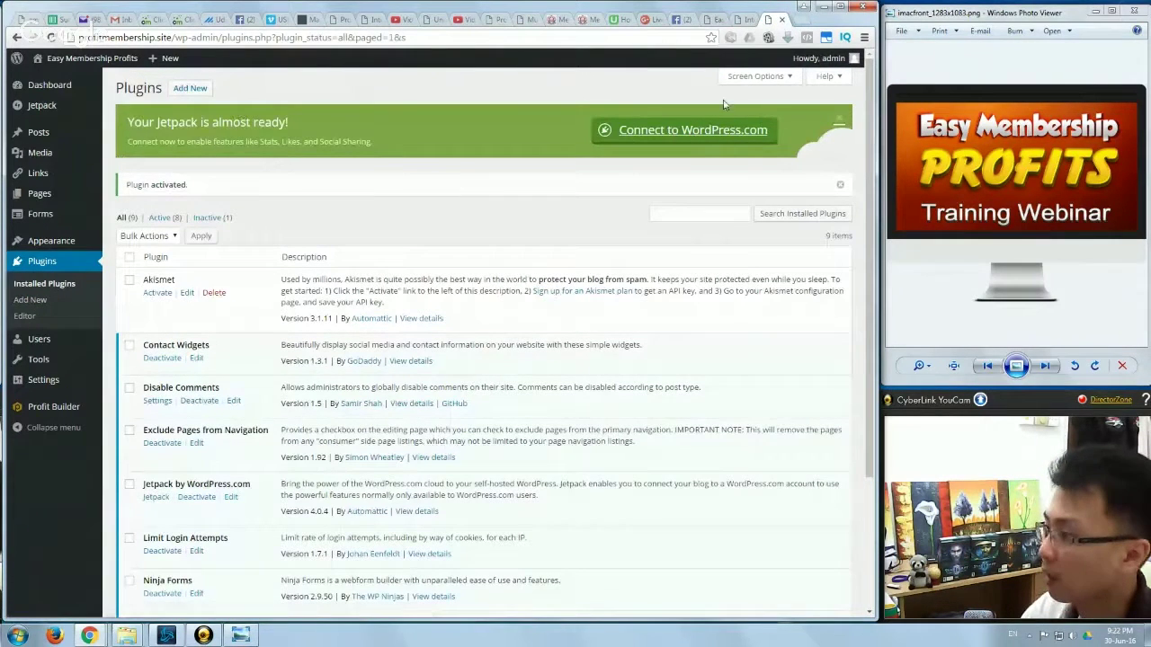
# - Search the installed plugins for "redirect"
pyautogui.click(699, 215)
pyautogui.press('Down')
pyautogui.press('Down')
pyautogui.press('Down')
pyautogui.press('Return')
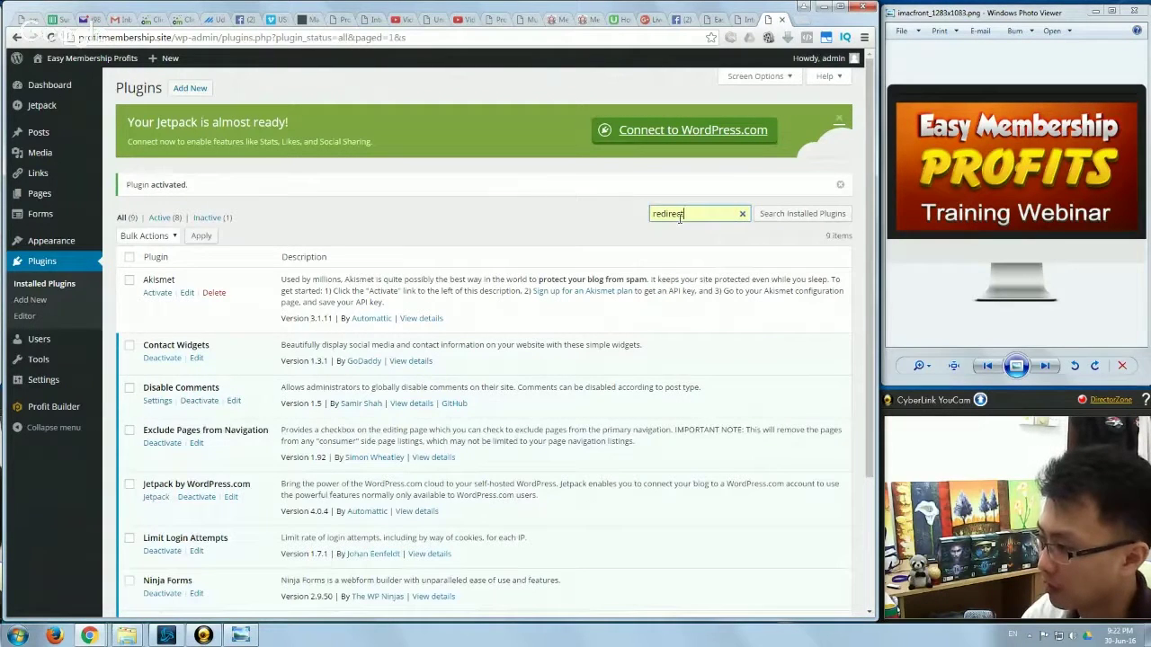
pyautogui.press('Return')
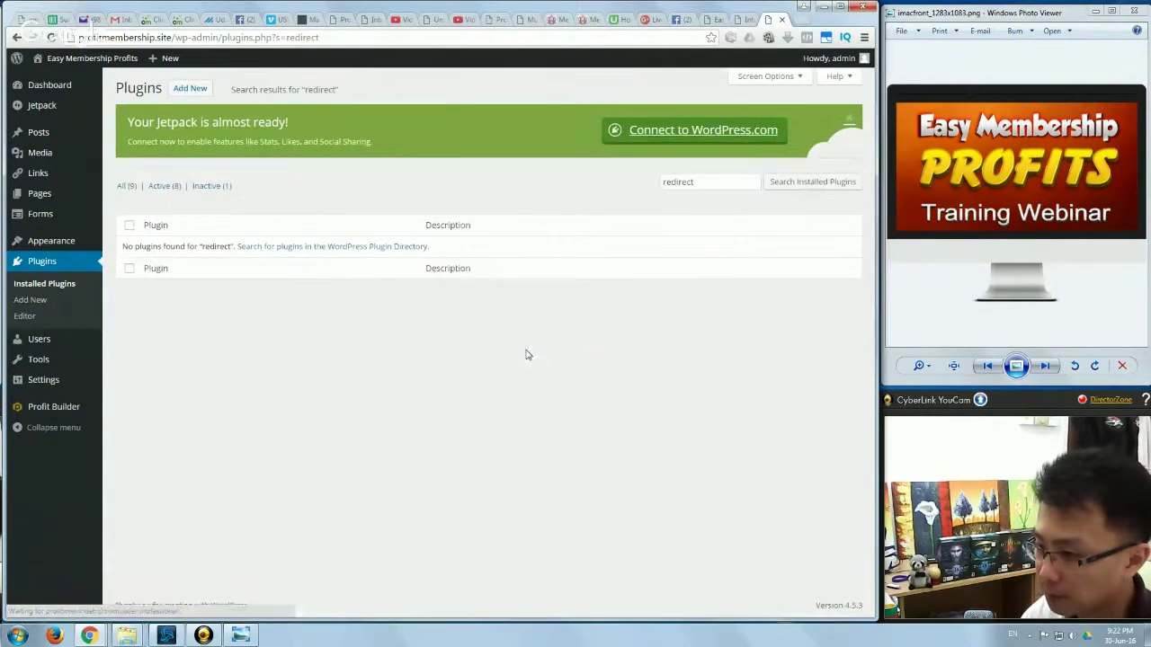
pyautogui.doubleClick(700, 184)
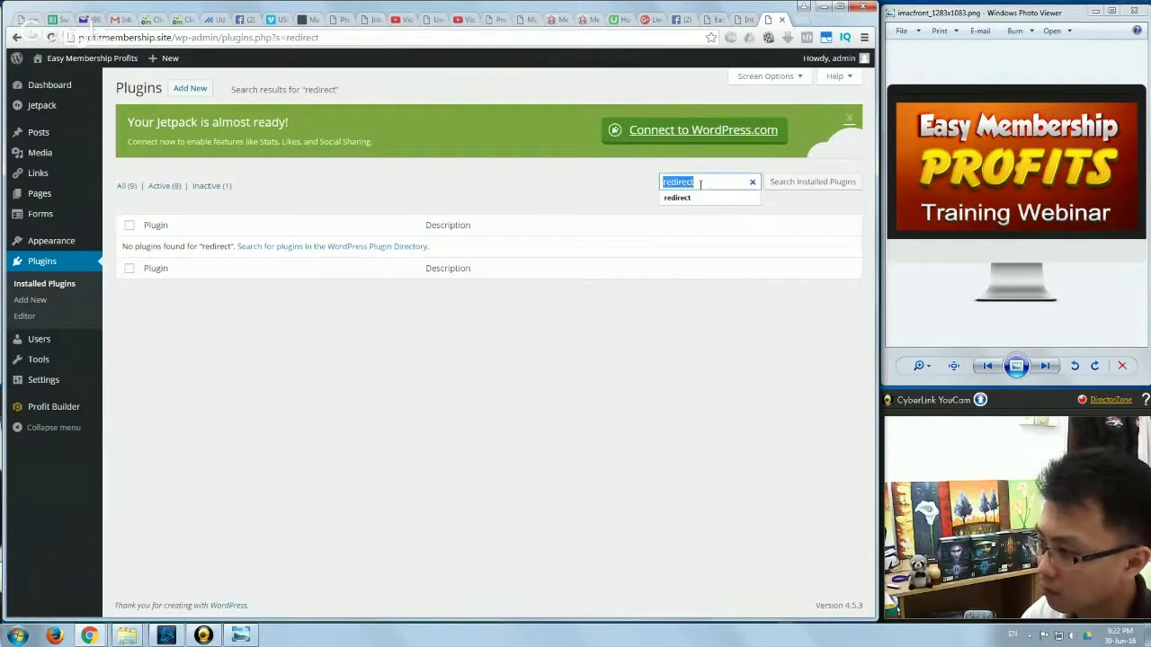
# - Find the Redirection plugin by searching for "redirect" among the plugins available to add, and install and activate it
pyautogui.click(189, 89)
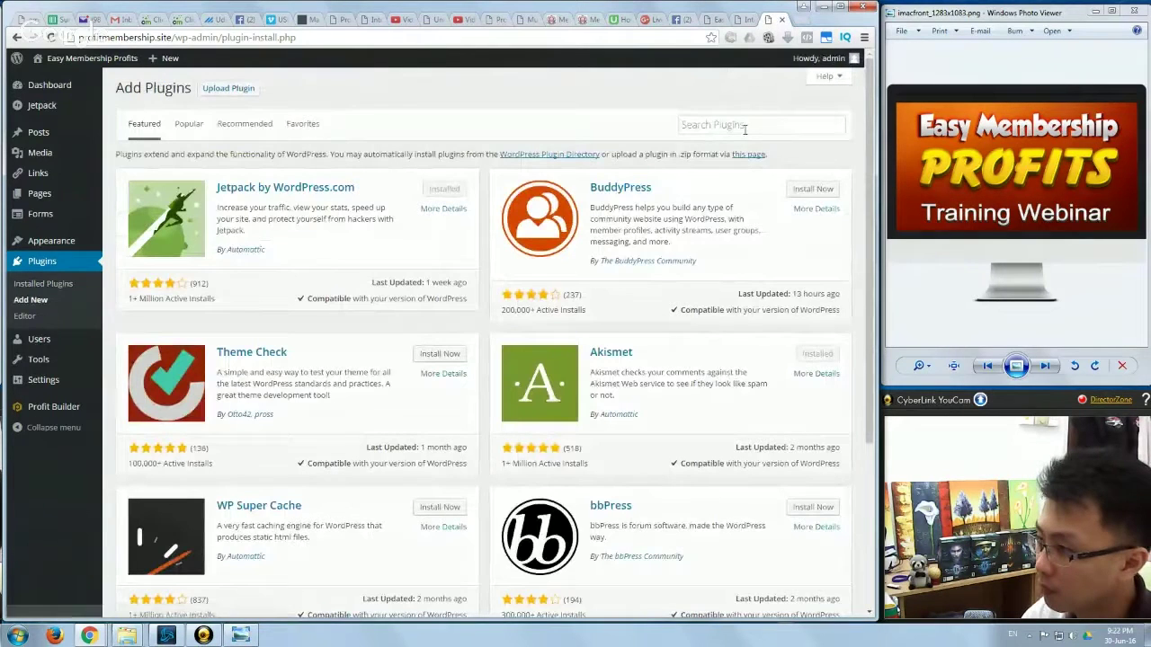
pyautogui.click(745, 130)
pyautogui.click(729, 155)
pyautogui.press('Return')
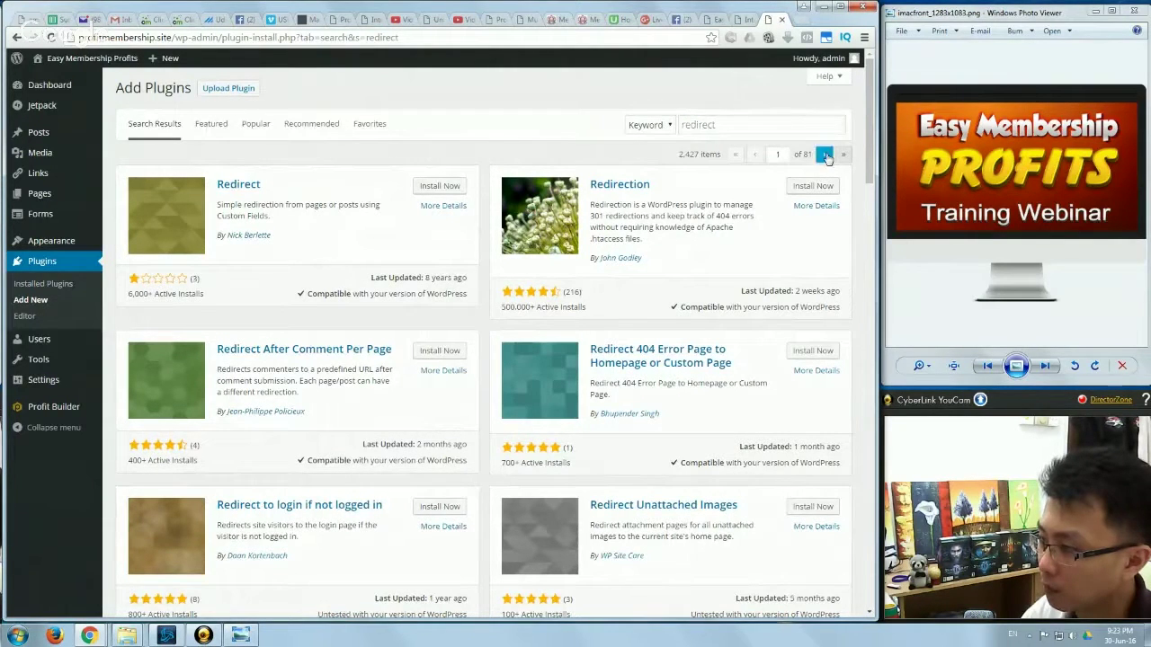
pyautogui.click(812, 186)
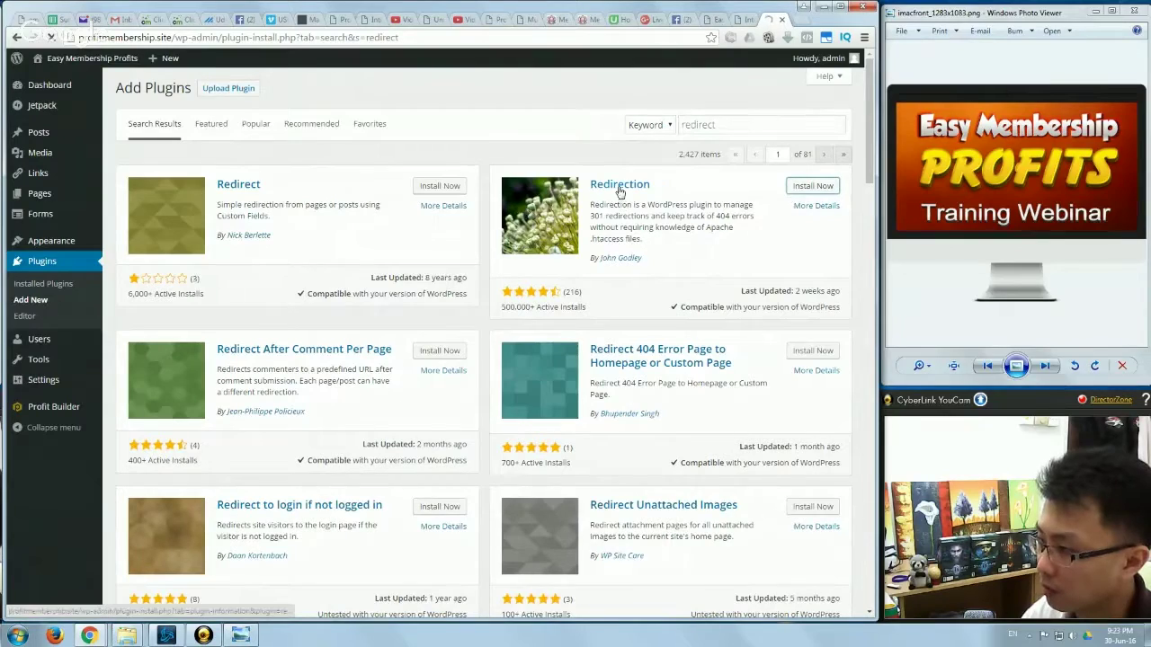
pyautogui.scroll(-2, 622, 305)
pyautogui.scroll(-3, 623, 306)
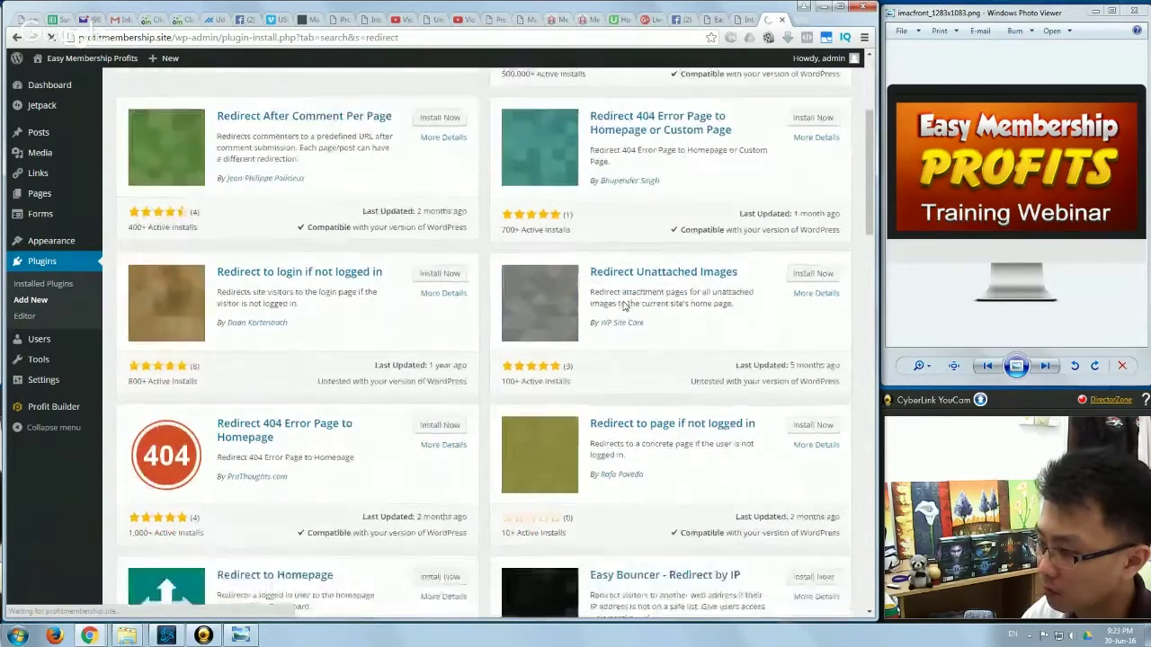
pyautogui.scroll(5, 624, 304)
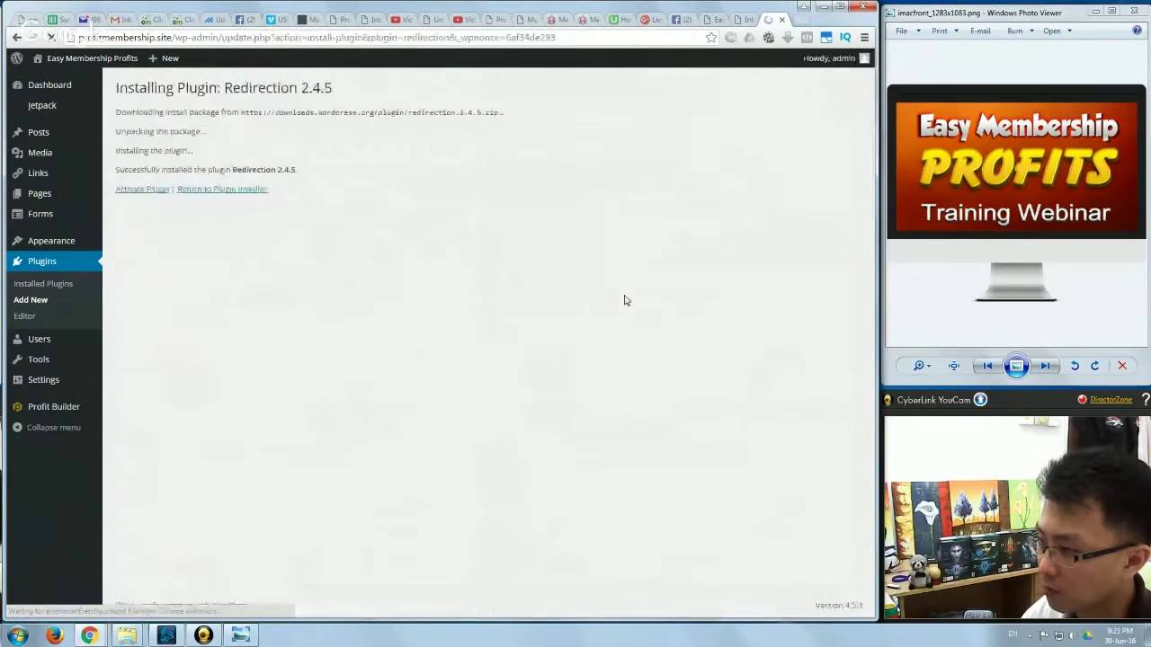
pyautogui.click(167, 190)
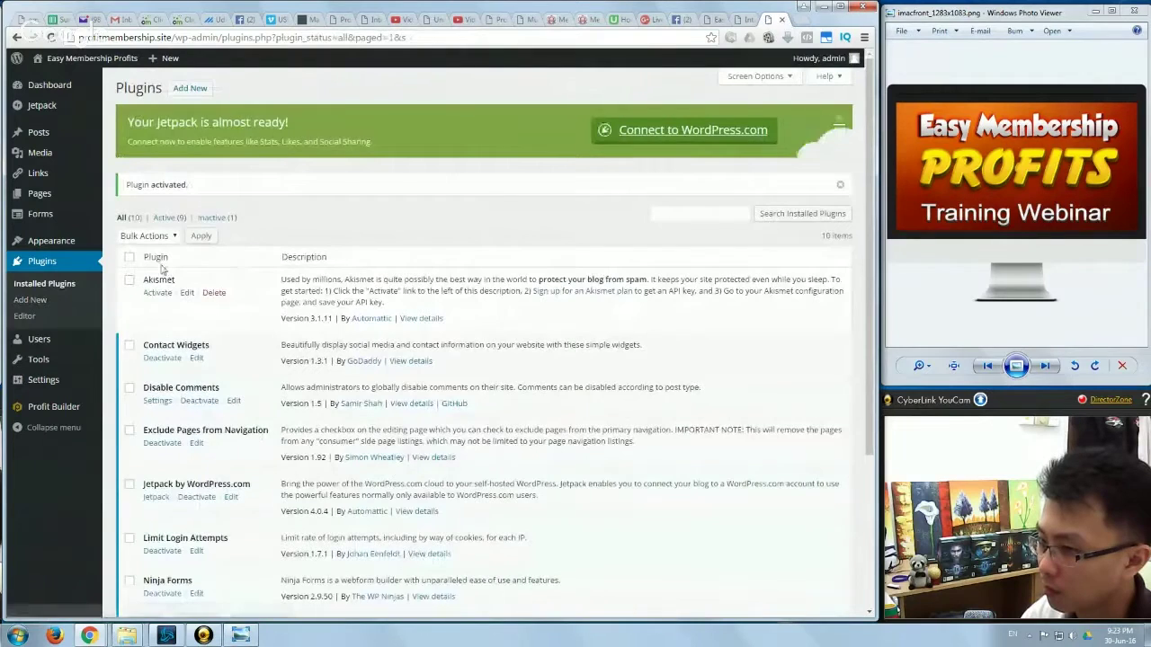
# - Open the About Us page for editing, look through its page settings, and return to the installed plugins list
pyautogui.moveTo(52, 195)
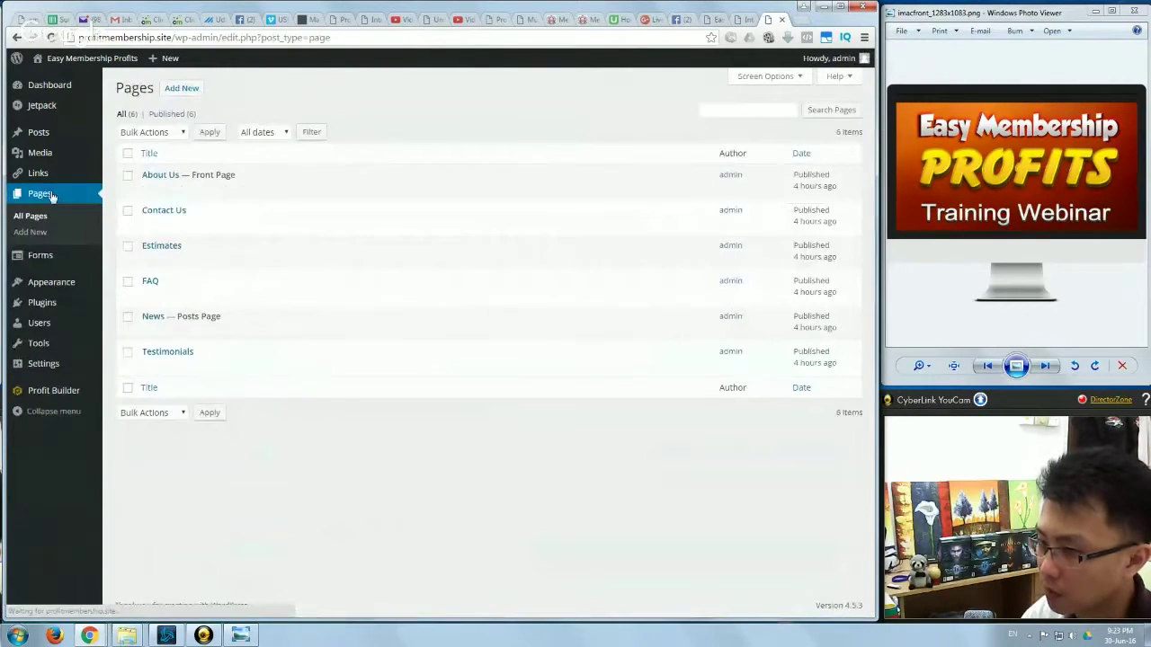
pyautogui.click(147, 193)
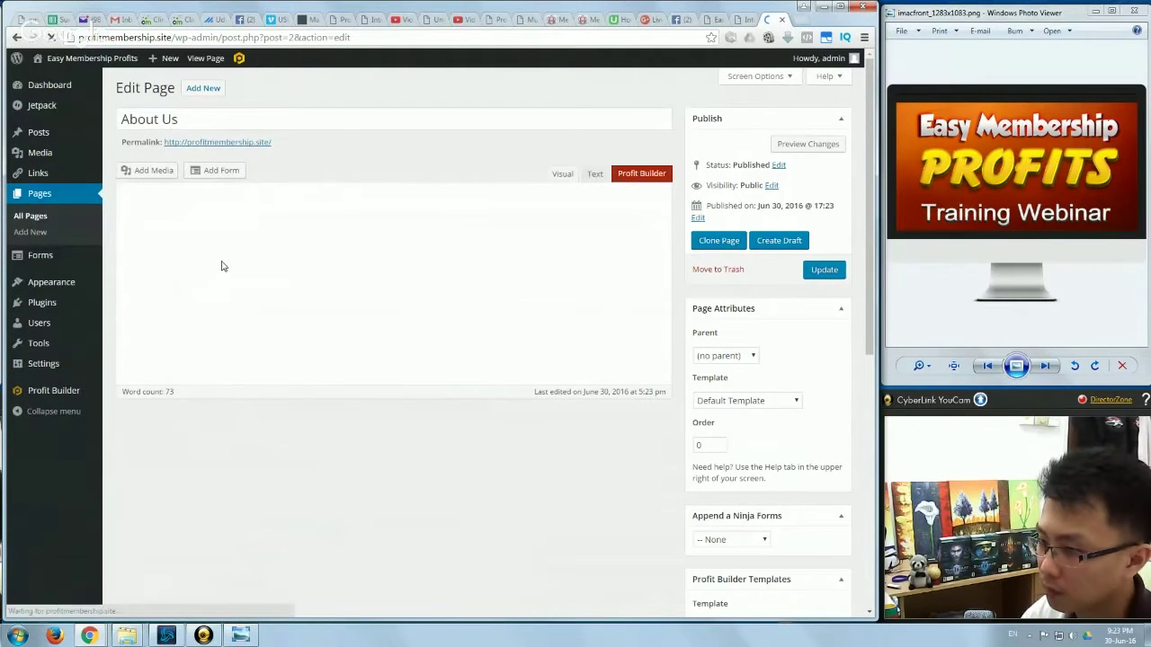
pyautogui.scroll(-5, 326, 400)
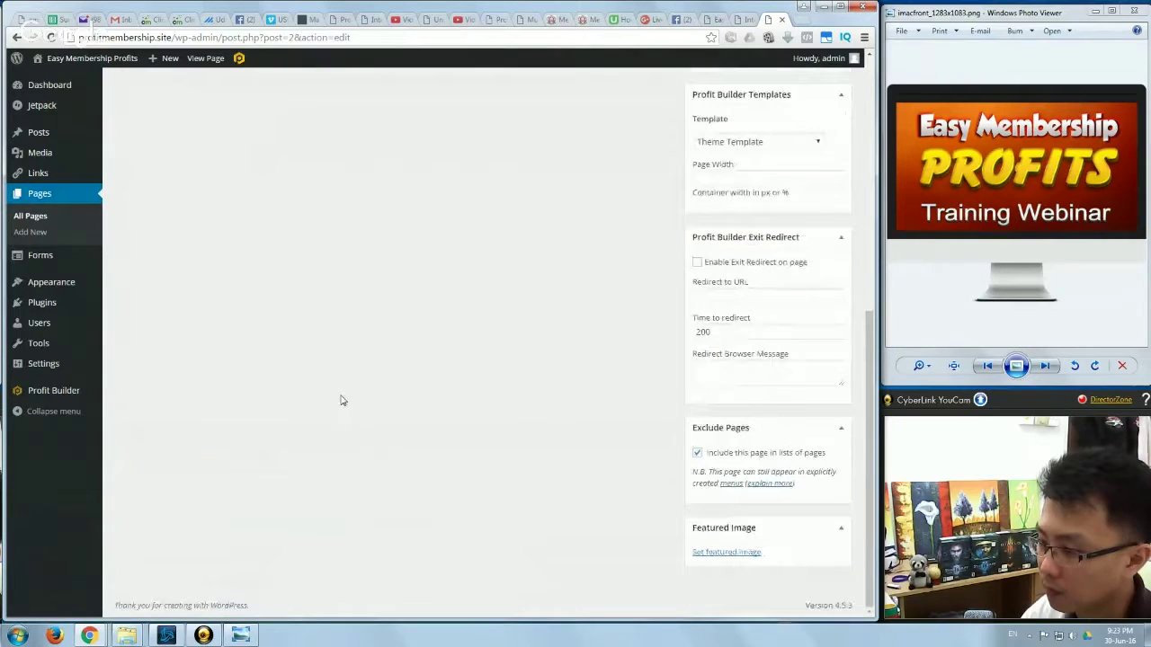
pyautogui.scroll(5, 341, 400)
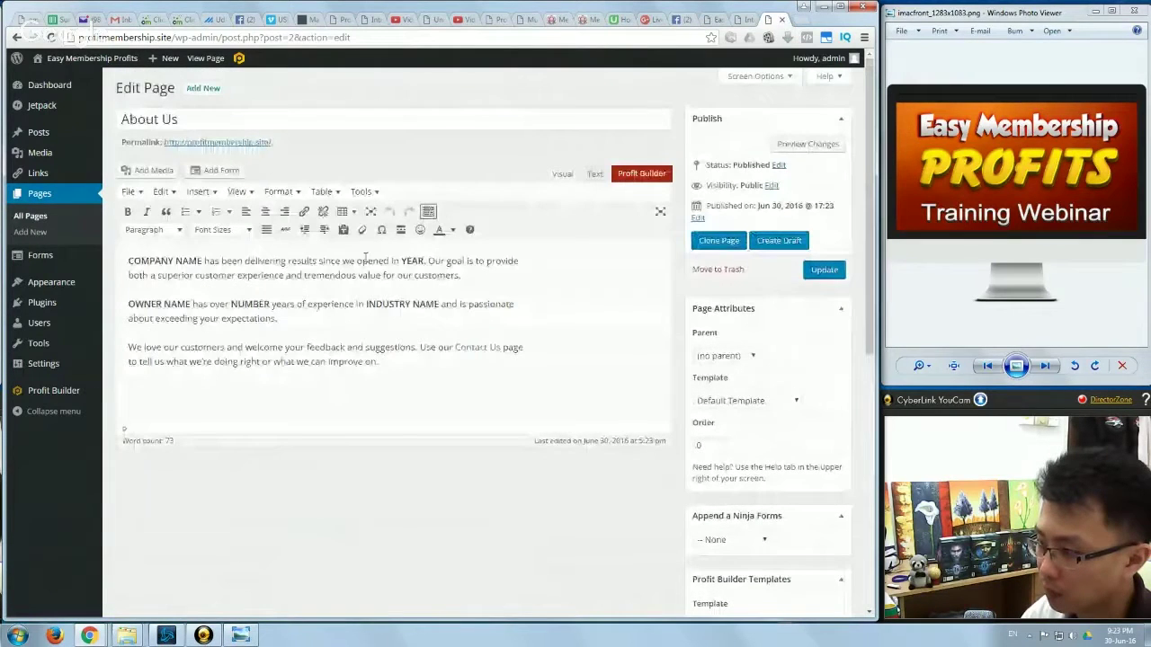
pyautogui.click(18, 310)
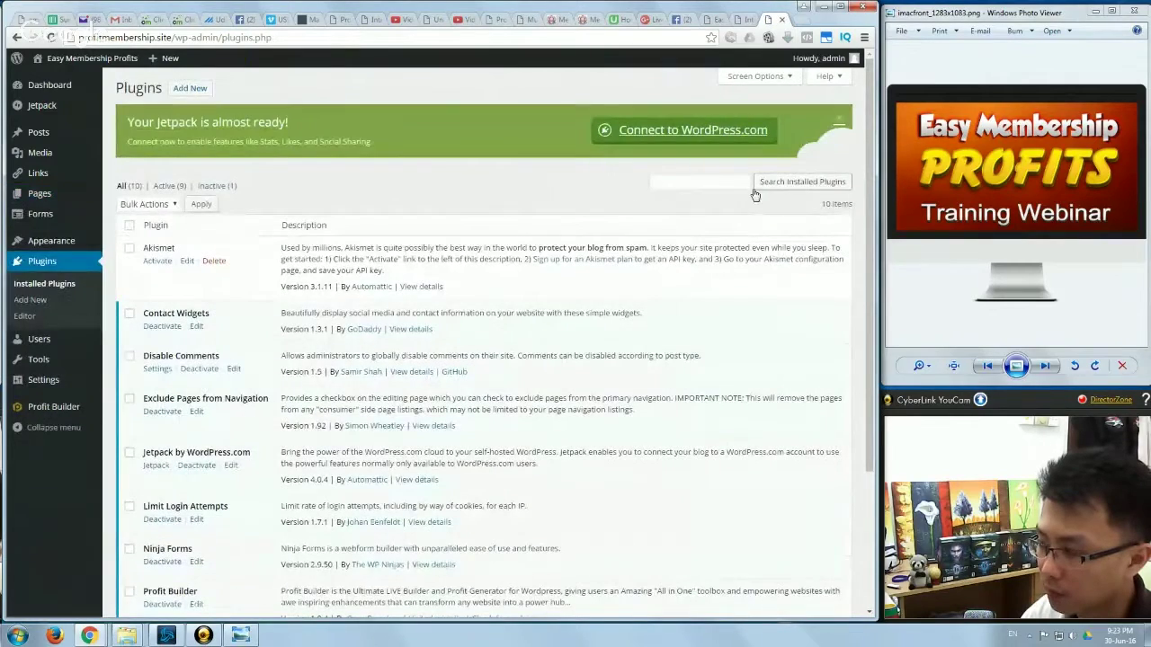
pyautogui.click(716, 180)
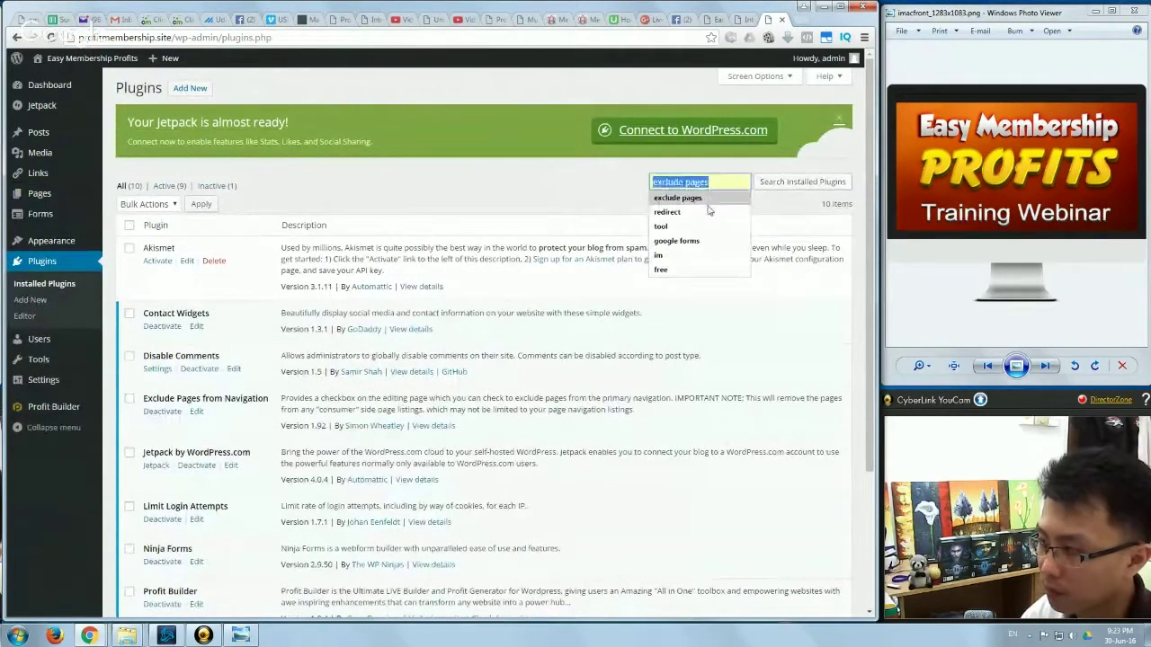
pyautogui.click(188, 90)
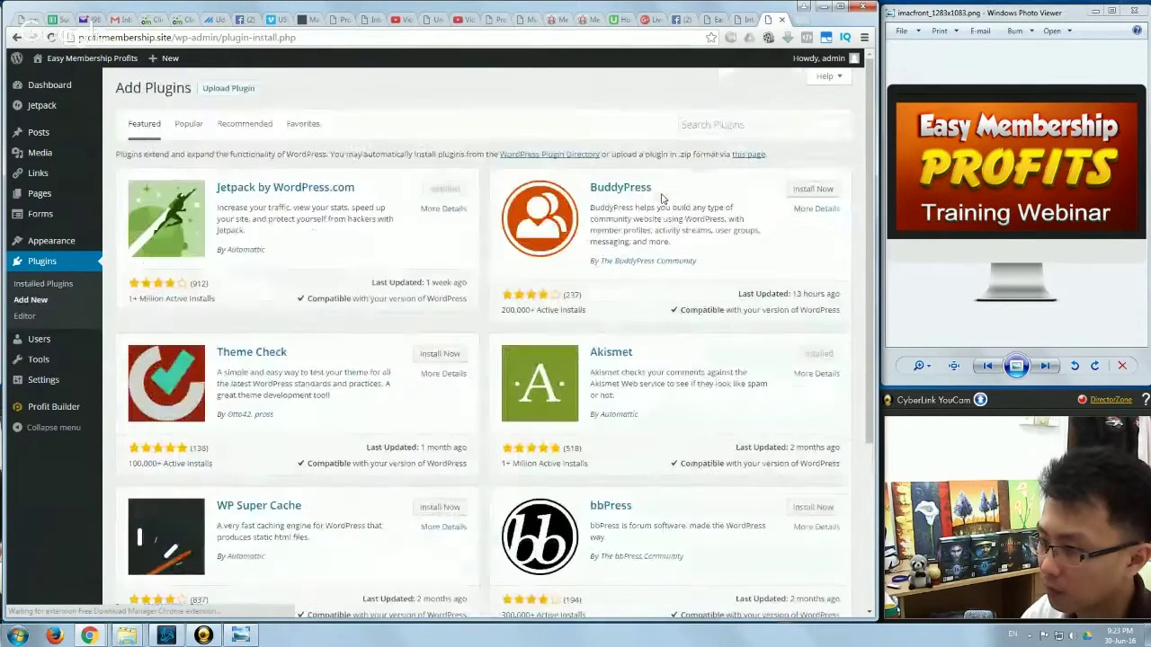
pyautogui.hotkey('alt', 'Left')
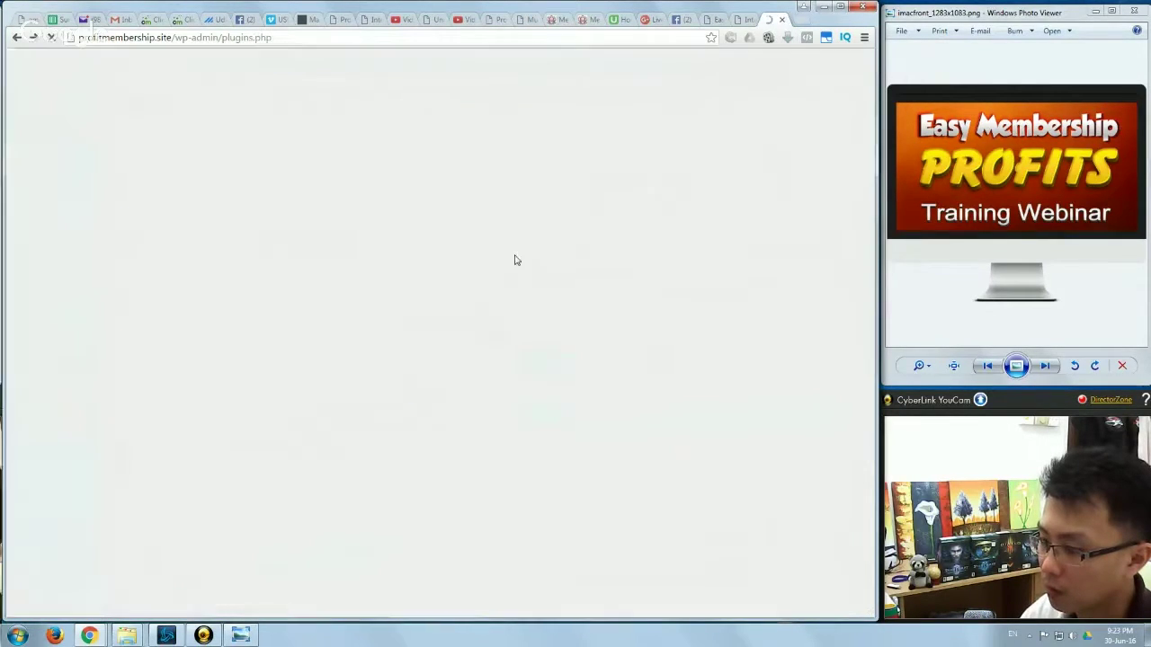
# - Deactivate the Redirection plugin in the list of installed plugins
pyautogui.scroll(3, 160, 540)
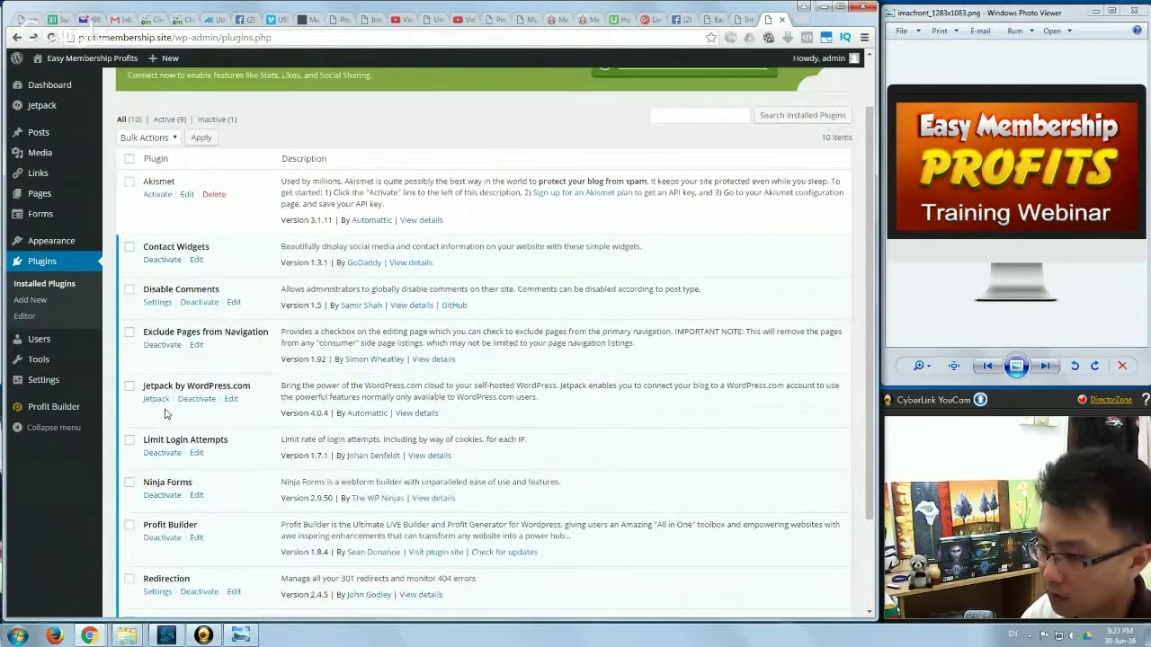
pyautogui.scroll(-3, 165, 413)
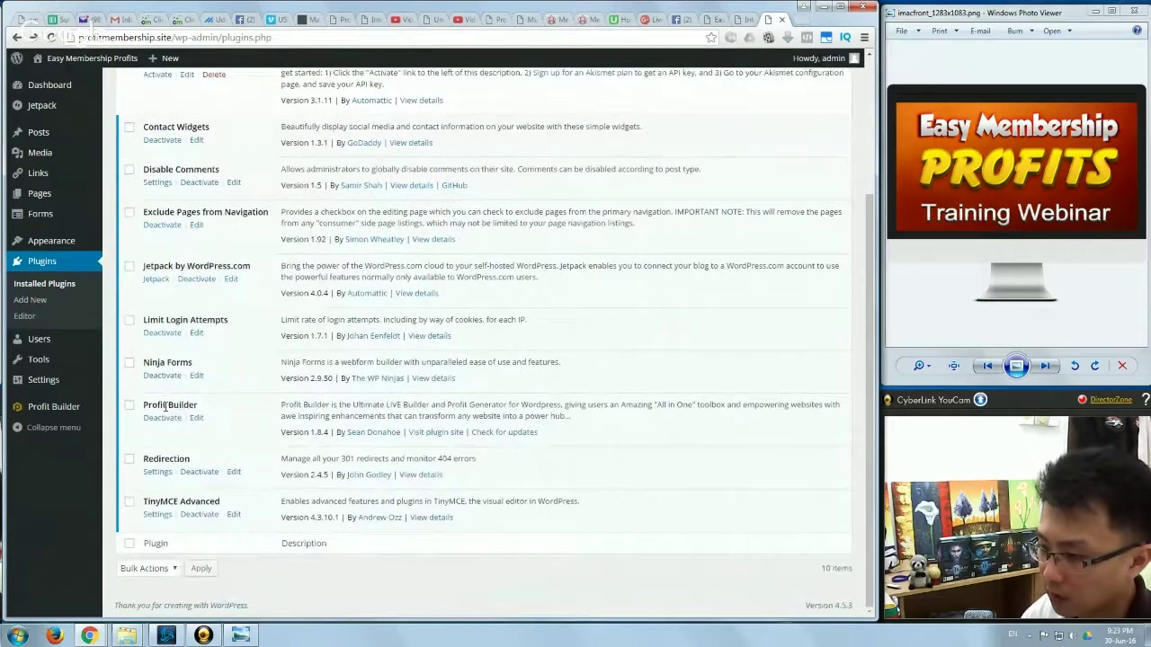
pyautogui.click(198, 473)
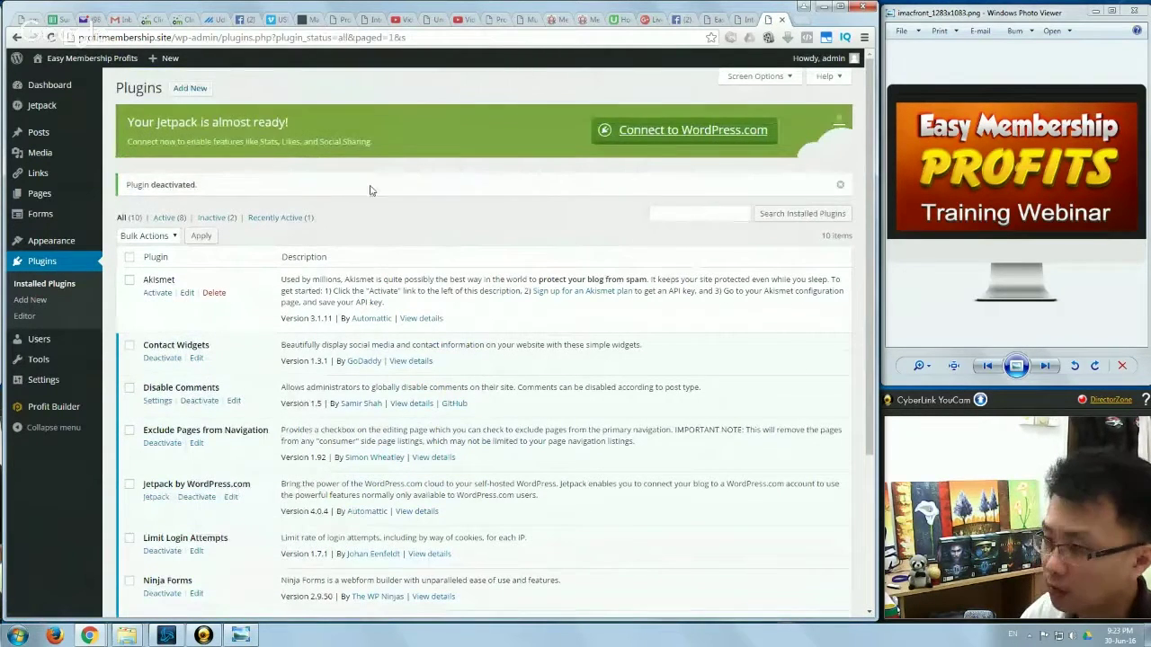
# - Search the plugins available to add for "redirect" to find an alternative to Redirection
pyautogui.click(183, 89)
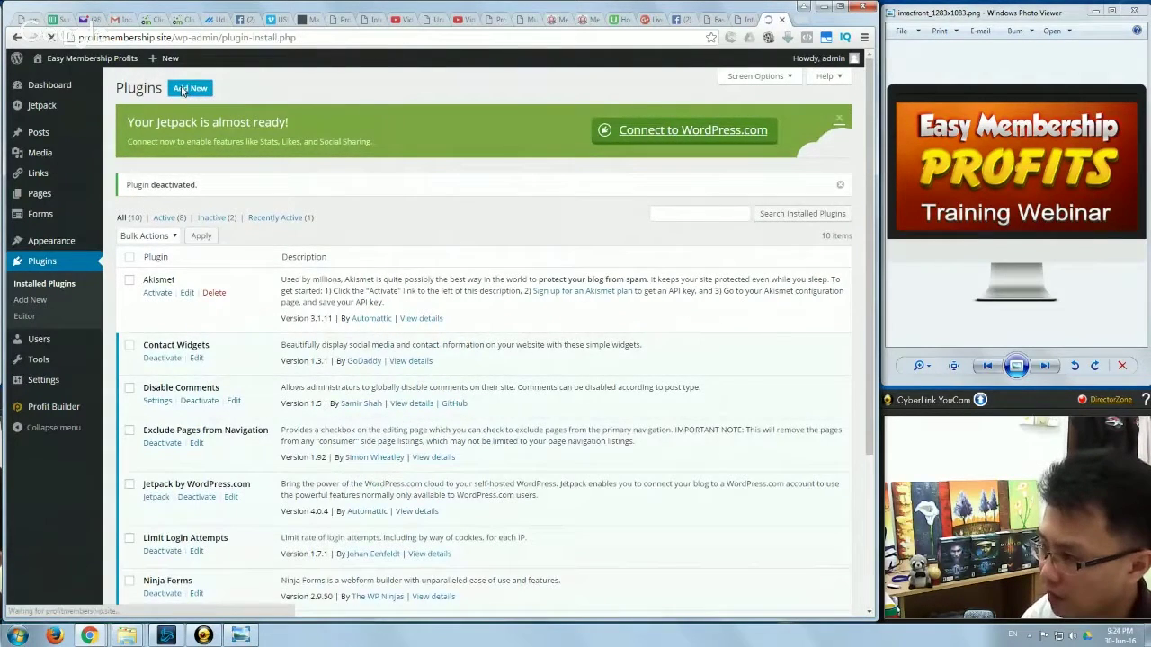
pyautogui.click(695, 126)
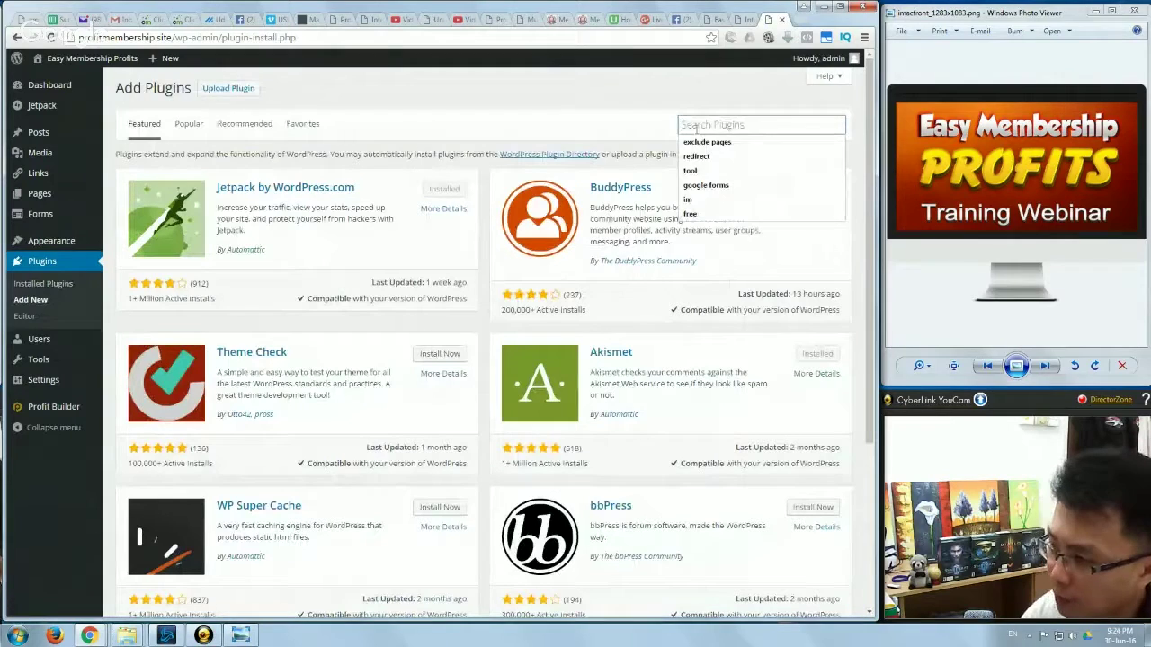
pyautogui.write('redirec')
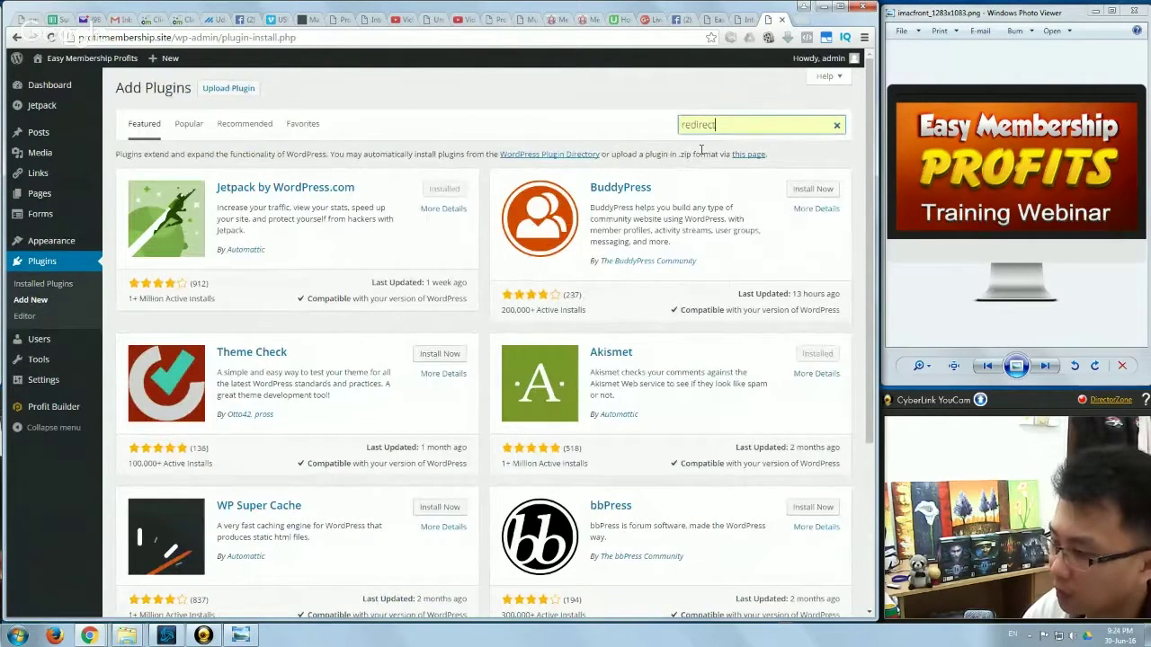
pyautogui.write('t')
pyautogui.press('Return')
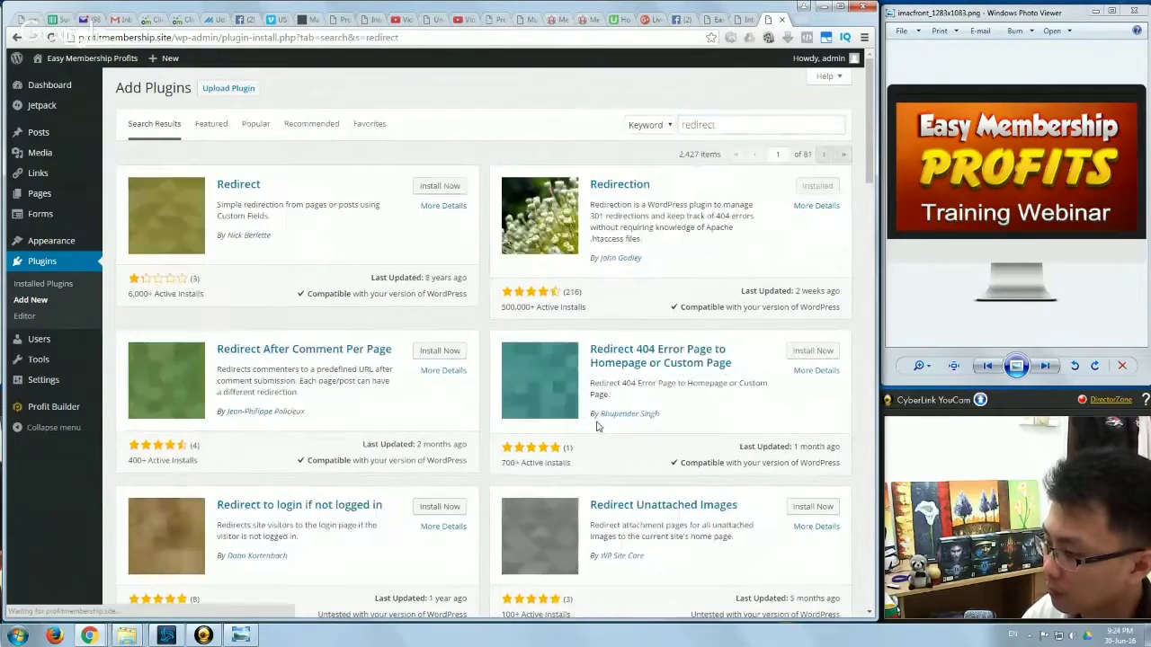
# - Look through the first page of plugin search results for "redirect" and check the available search types
pyautogui.scroll(-5, 596, 426)
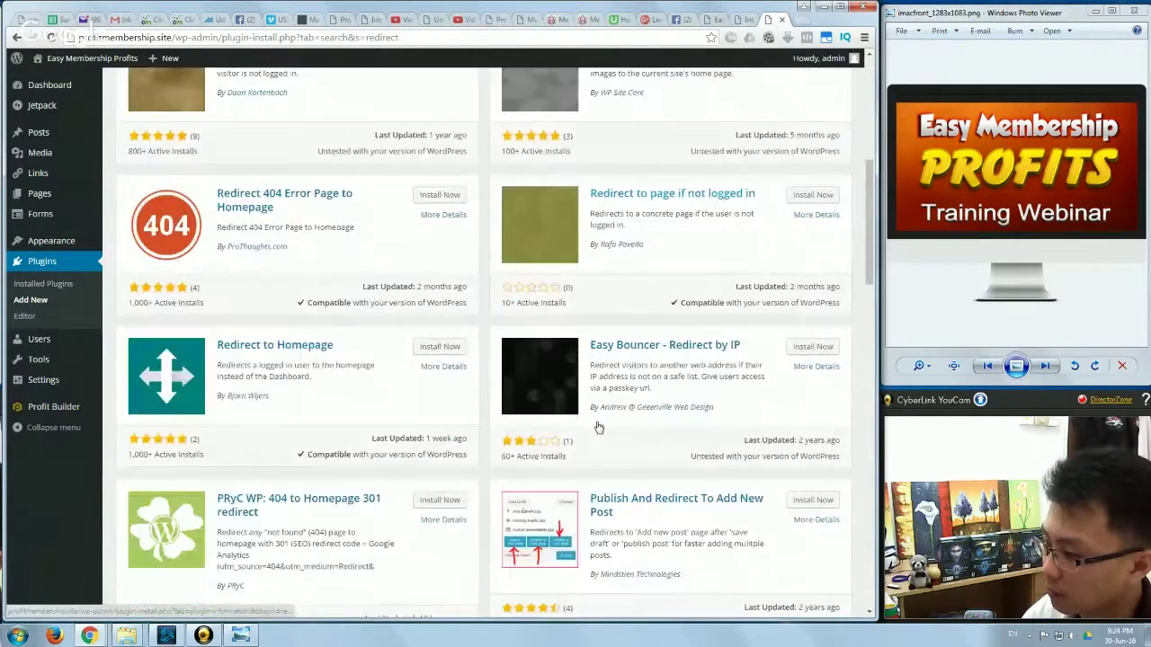
pyautogui.scroll(-4, 596, 426)
pyautogui.scroll(-7, 596, 426)
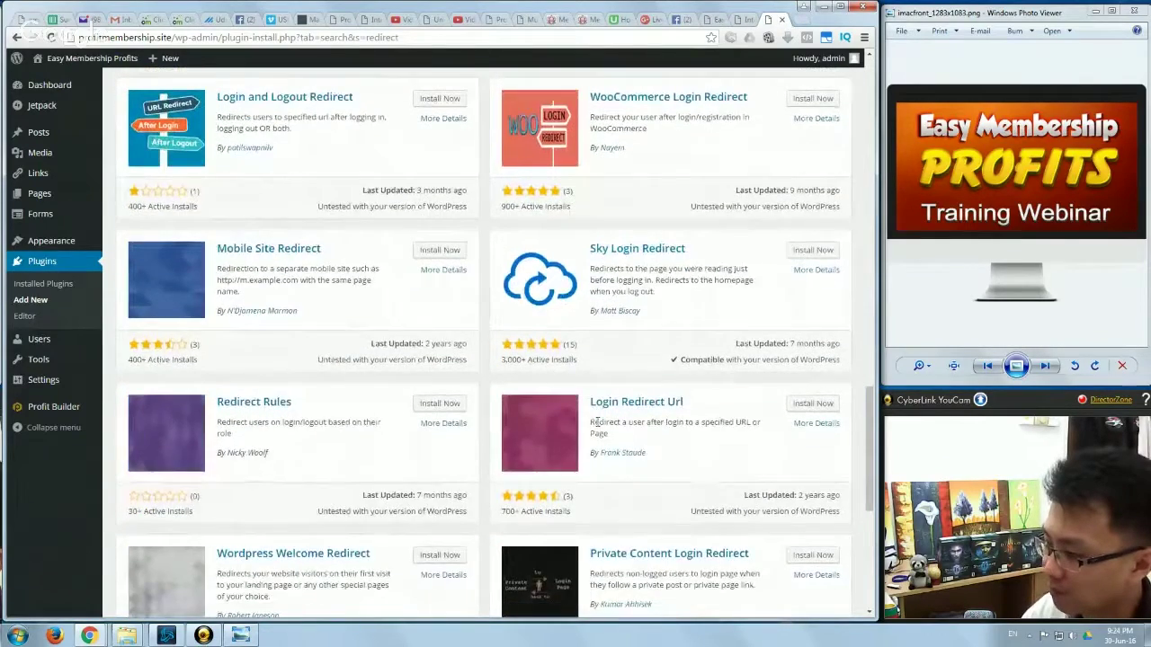
pyautogui.scroll(-5, 596, 426)
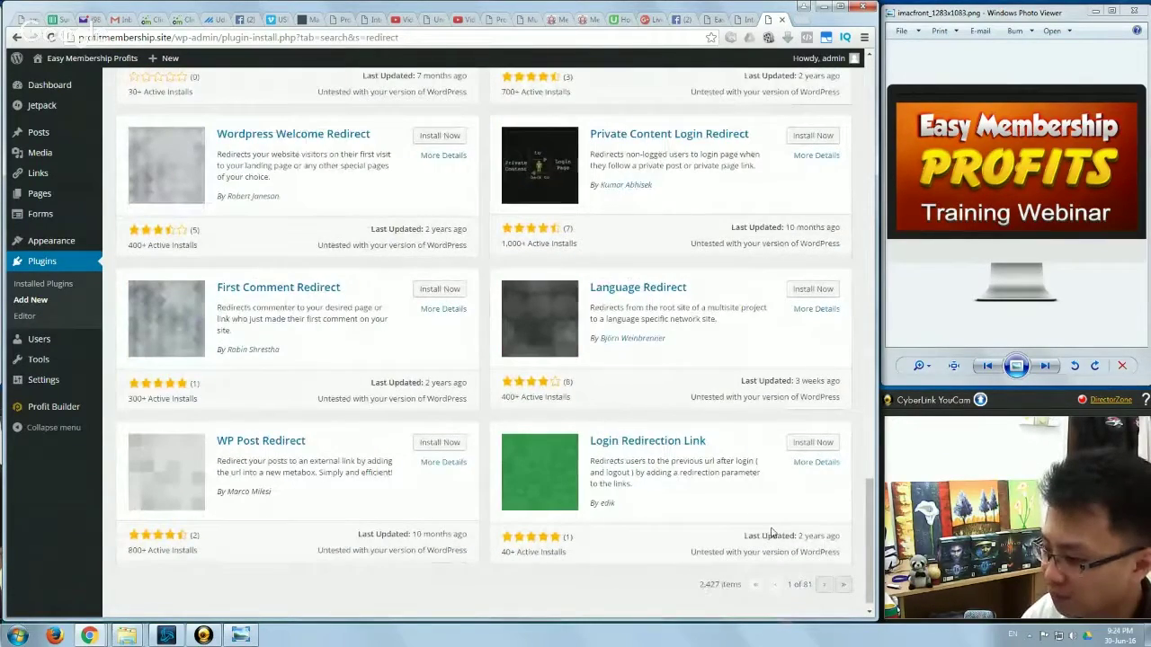
pyautogui.moveTo(870, 507); pyautogui.dragTo(850, 96)
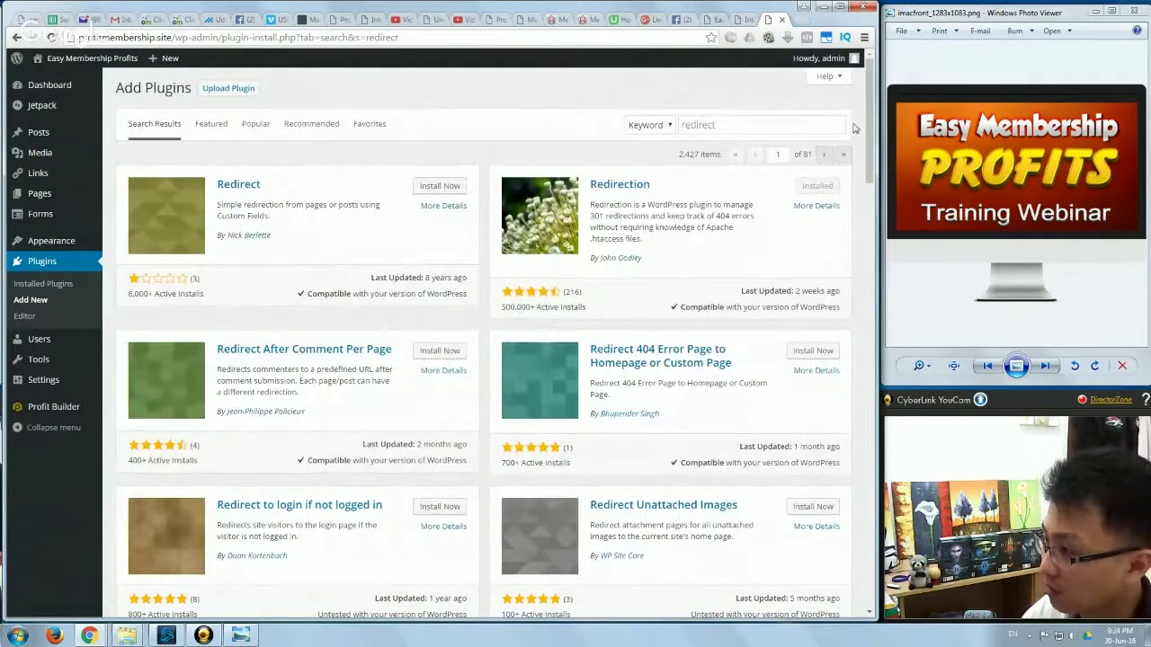
pyautogui.moveTo(869, 133); pyautogui.dragTo(663, 77)
pyautogui.click(666, 126)
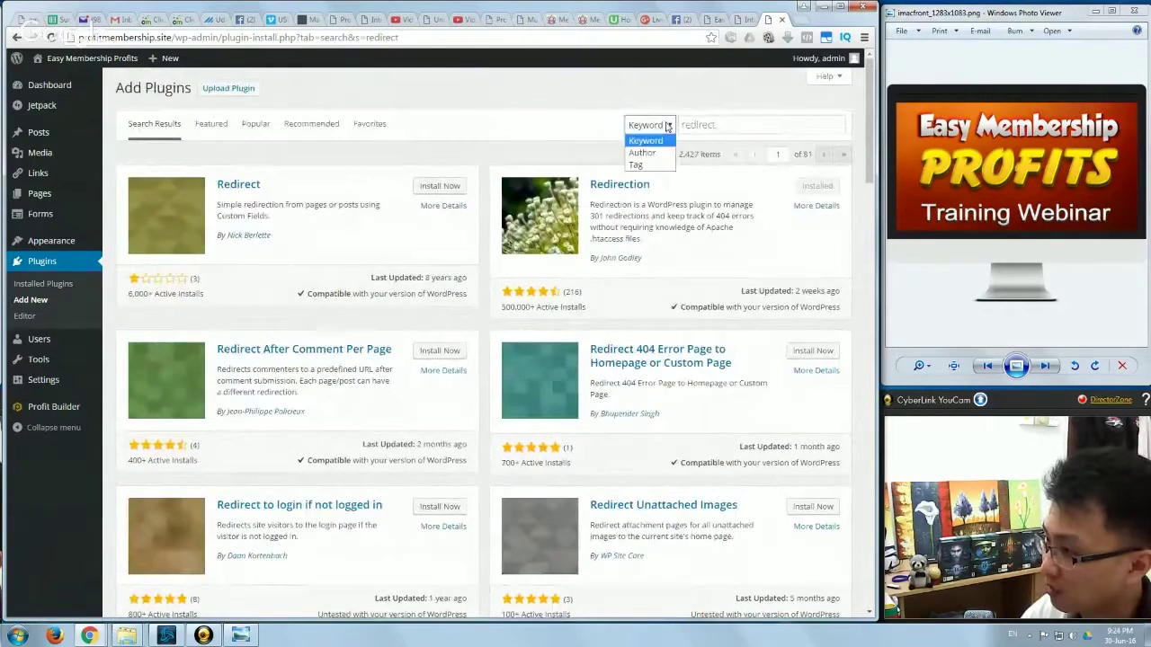
pyautogui.click(668, 127)
pyautogui.moveTo(870, 135); pyautogui.dragTo(872, 550)
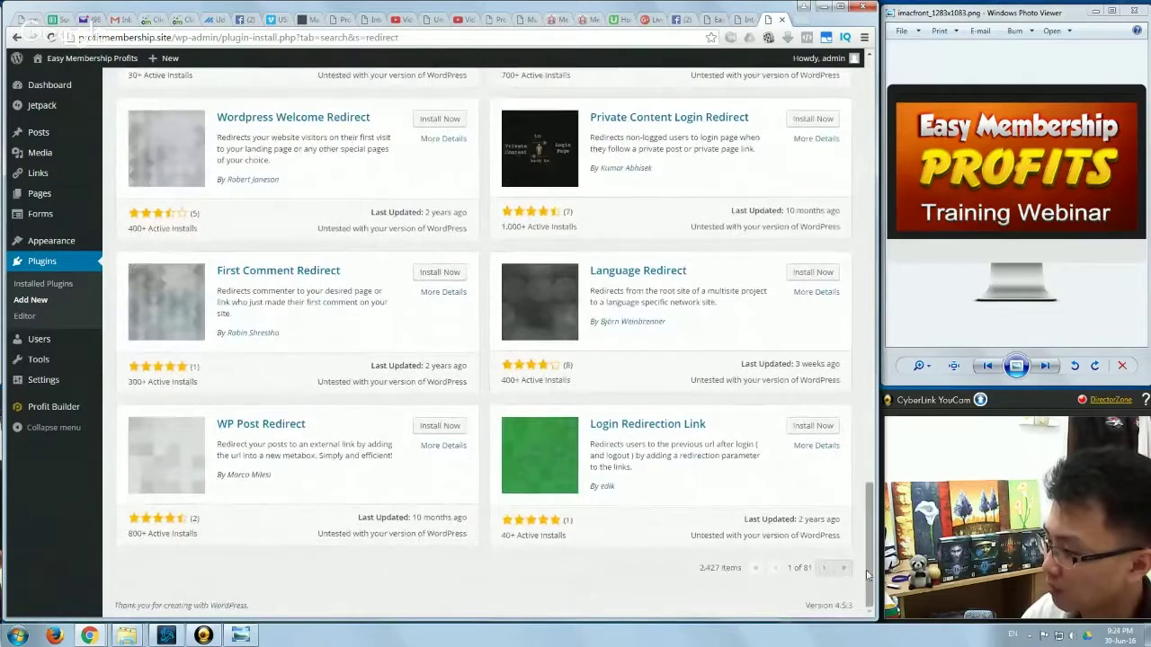
# - Look through page 2 of the plugin search results for "redirect"
pyautogui.click(816, 570)
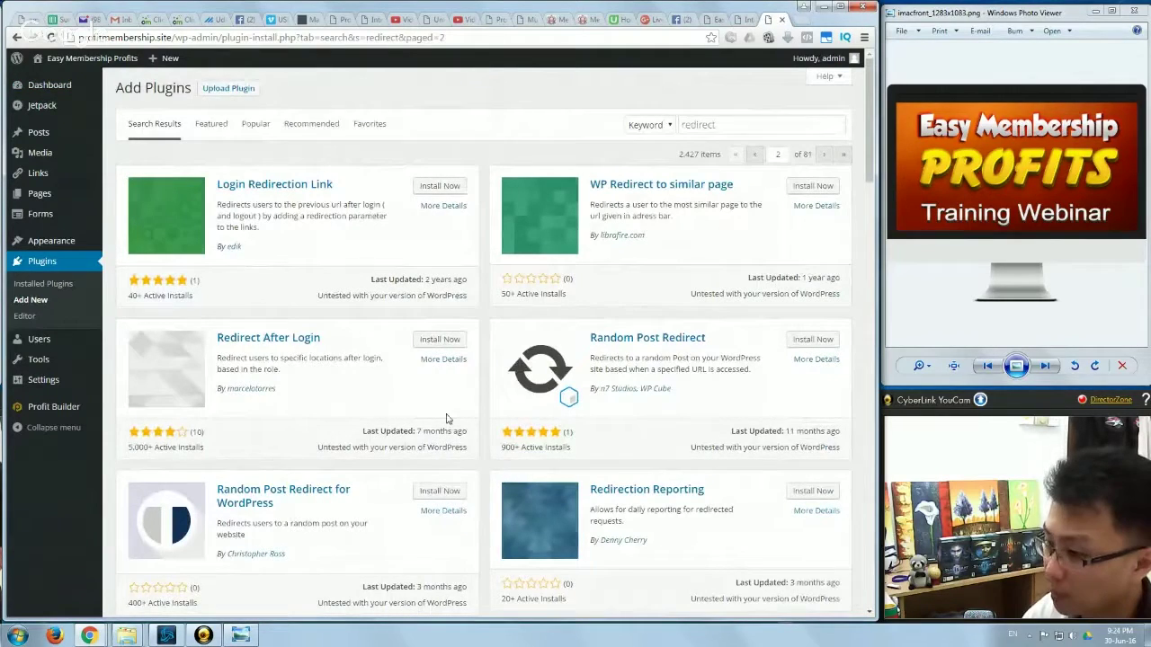
pyautogui.scroll(-8, 445, 424)
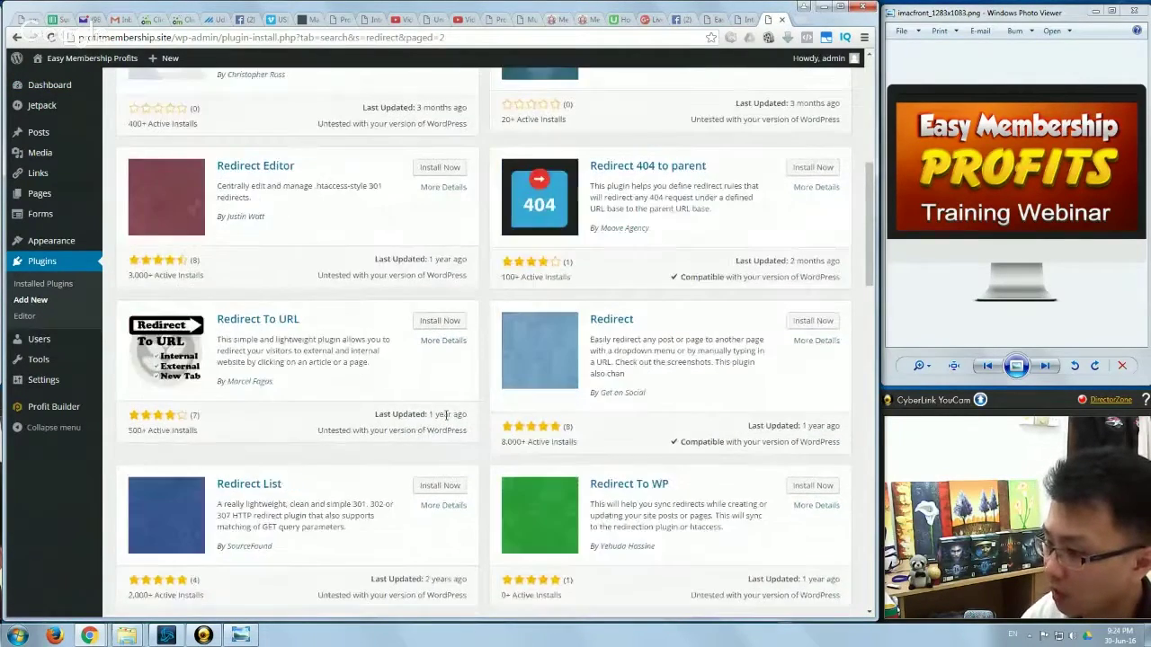
pyautogui.scroll(-1, 450, 423)
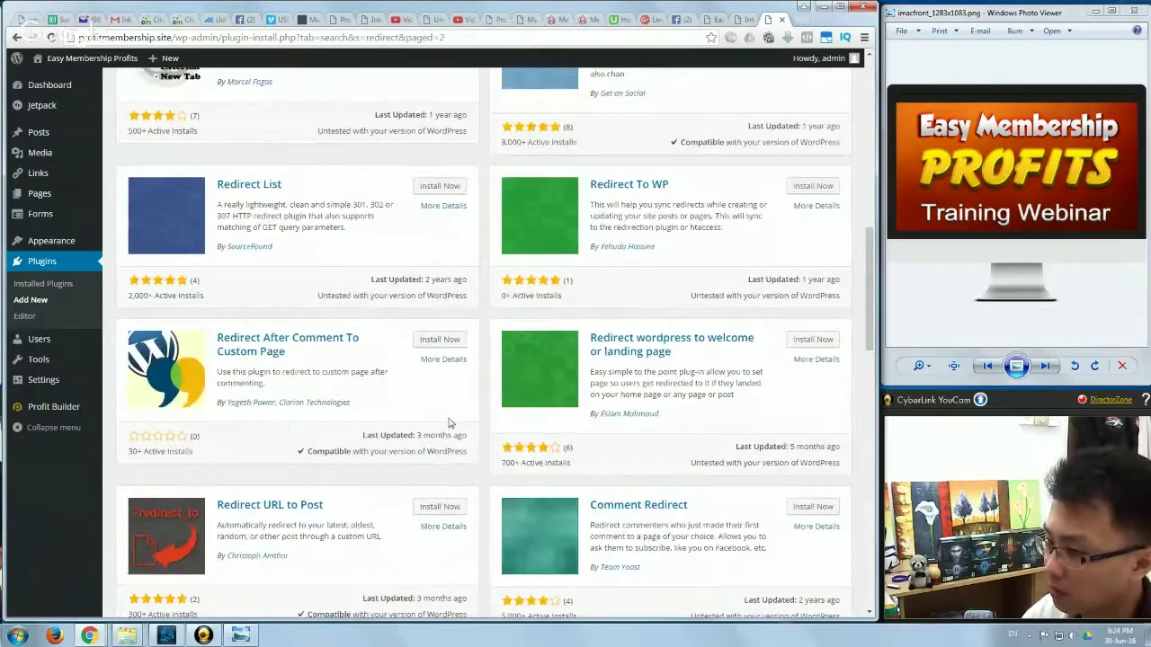
pyautogui.scroll(-9, 450, 423)
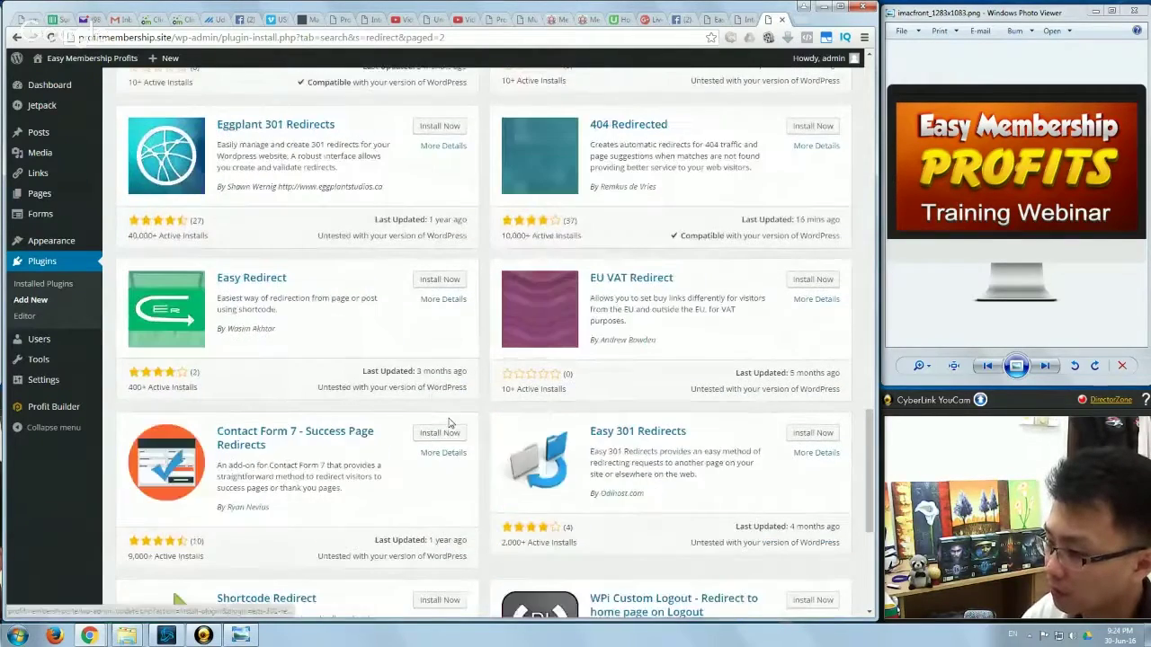
pyautogui.scroll(-4, 449, 423)
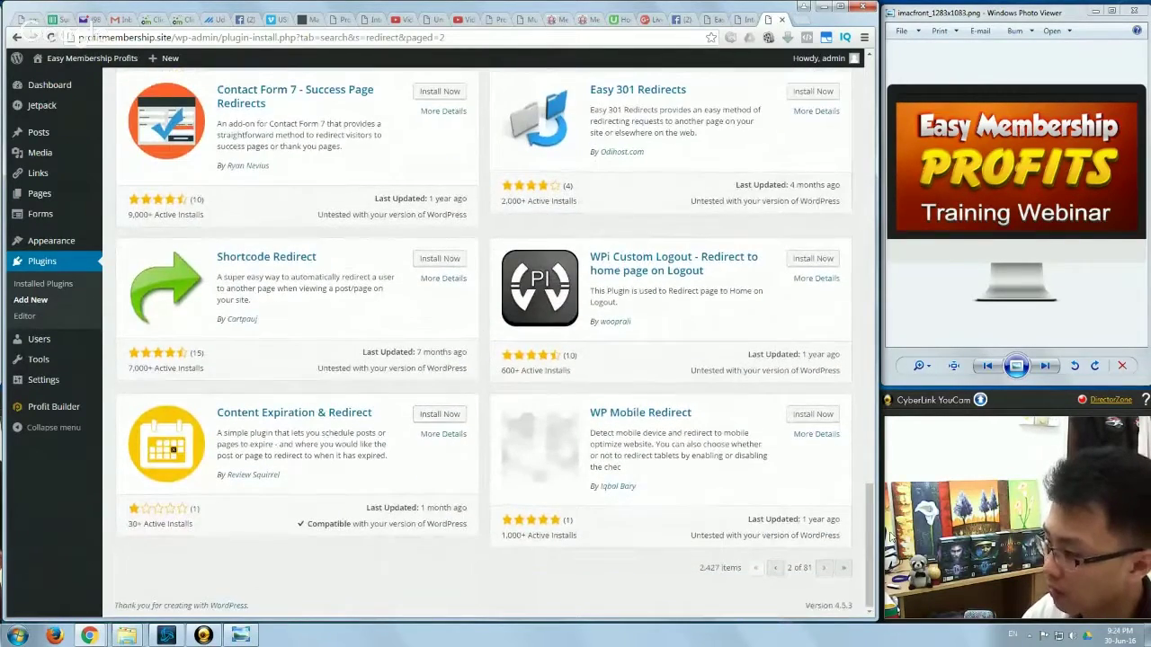
pyautogui.moveTo(869, 539); pyautogui.dragTo(869, 117)
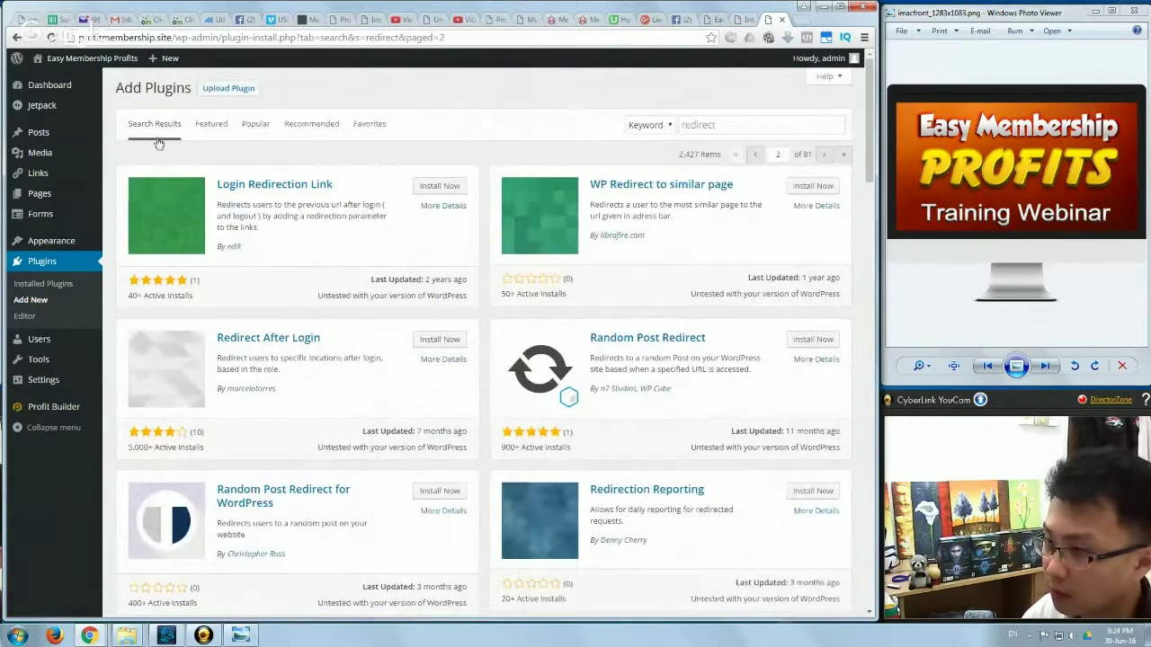
pyautogui.doubleClick(752, 128)
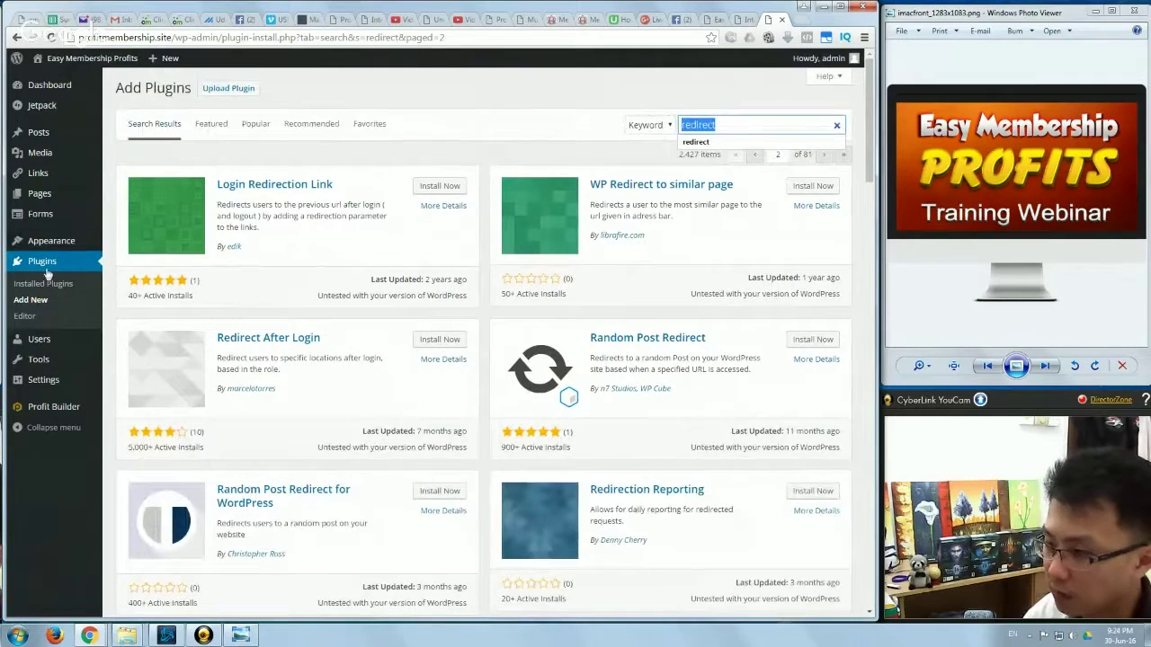
pyautogui.click(732, 124)
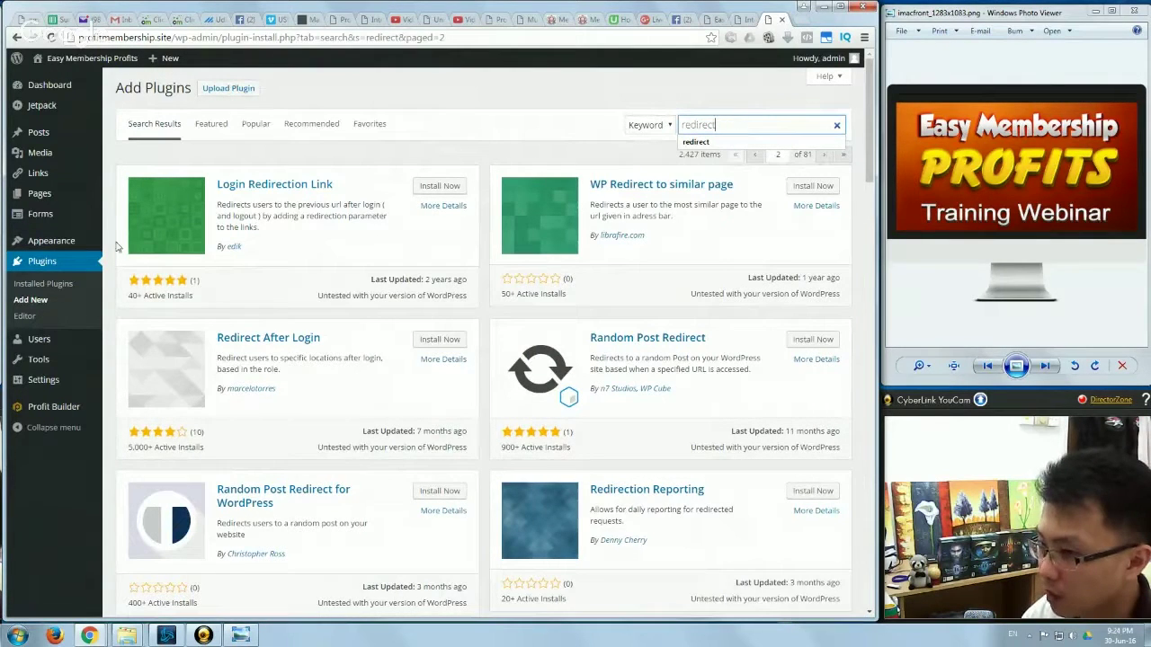
# - Open the list of installed plugins and look it over
pyautogui.click(39, 270)
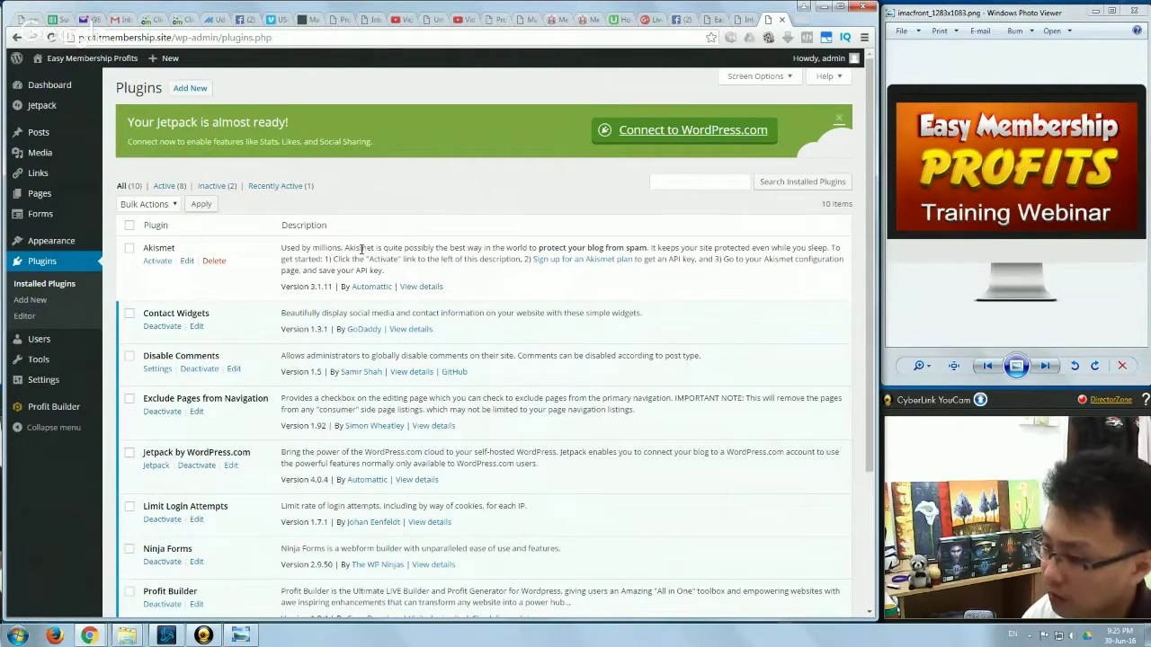
pyautogui.moveTo(54, 241)
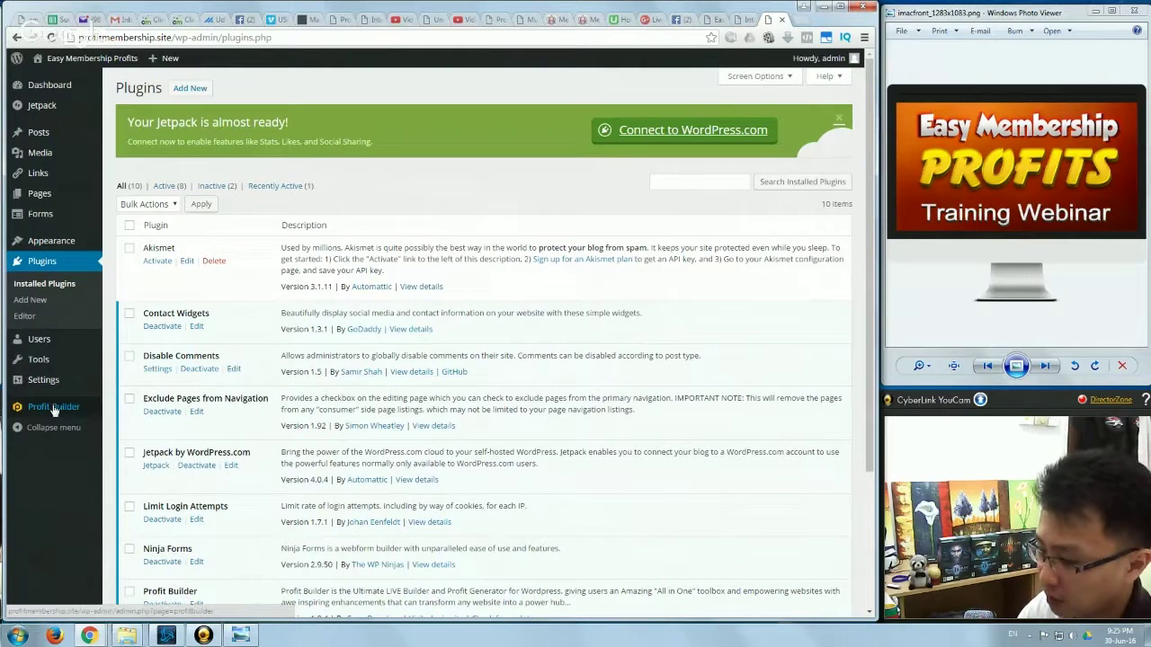
pyautogui.scroll(-1, 53, 409)
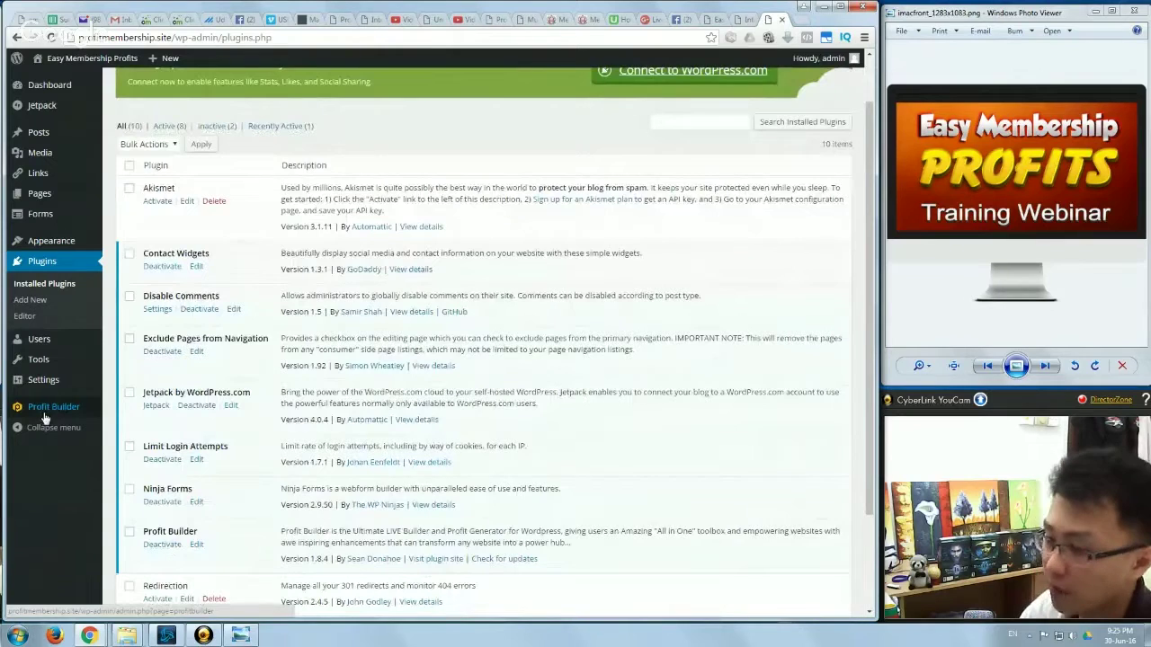
pyautogui.scroll(1, 47, 415)
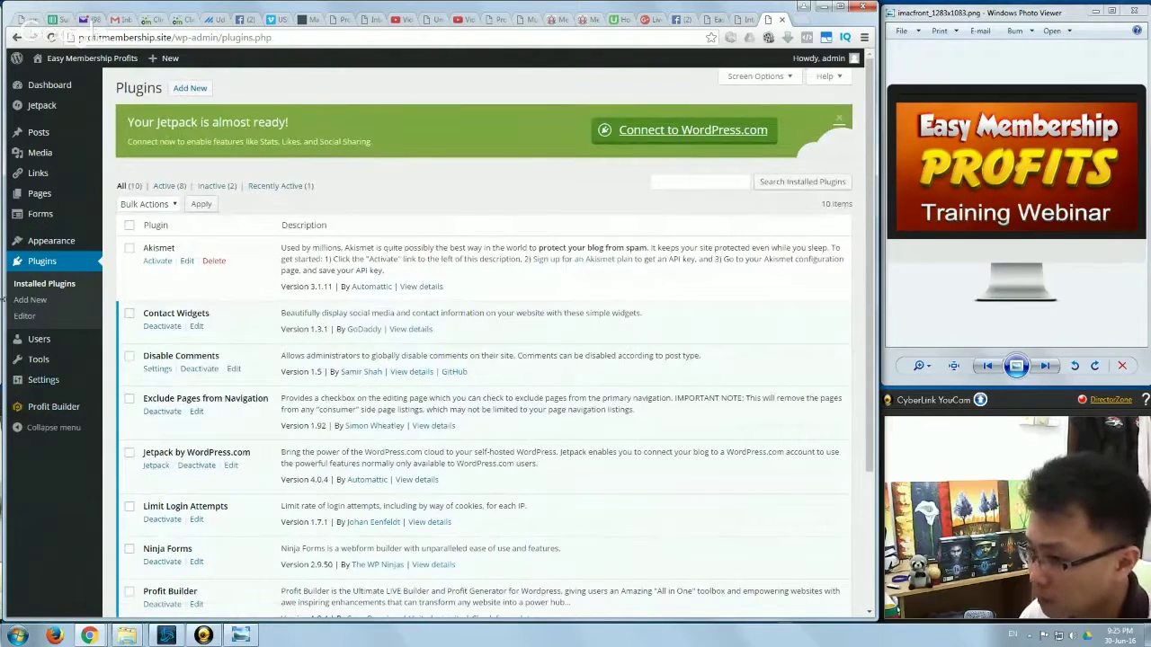
pyautogui.scroll(-3, 338, 258)
pyautogui.scroll(3, 338, 258)
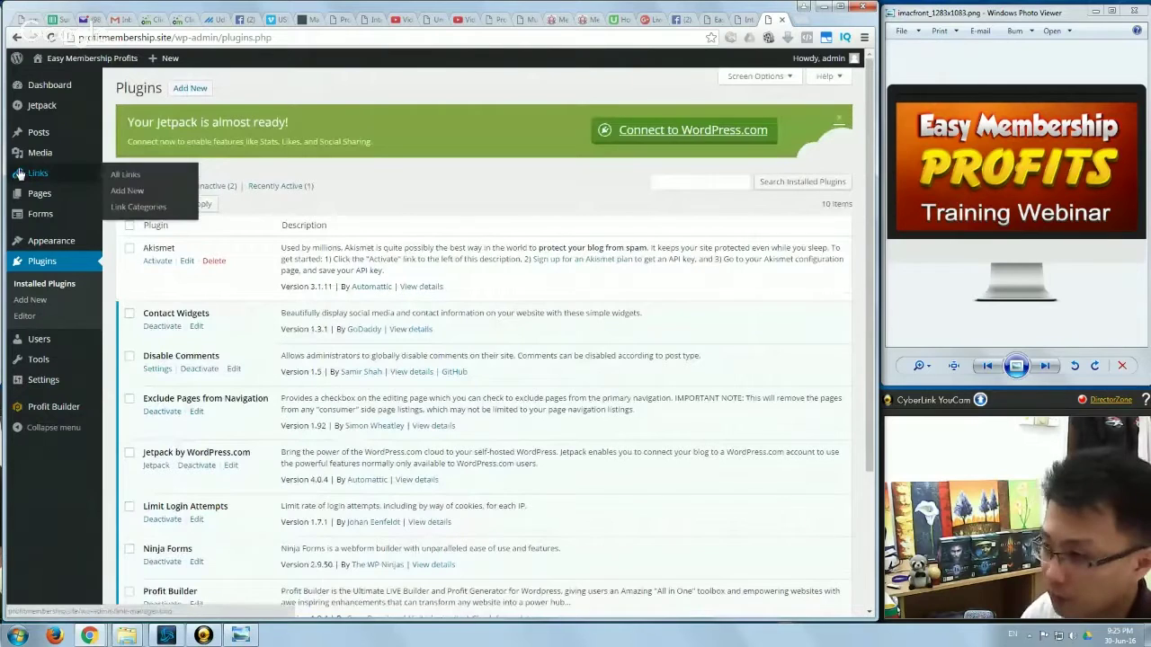
# - View the site's front page and return to the admin area to open the installed themes
pyautogui.moveTo(90, 60)
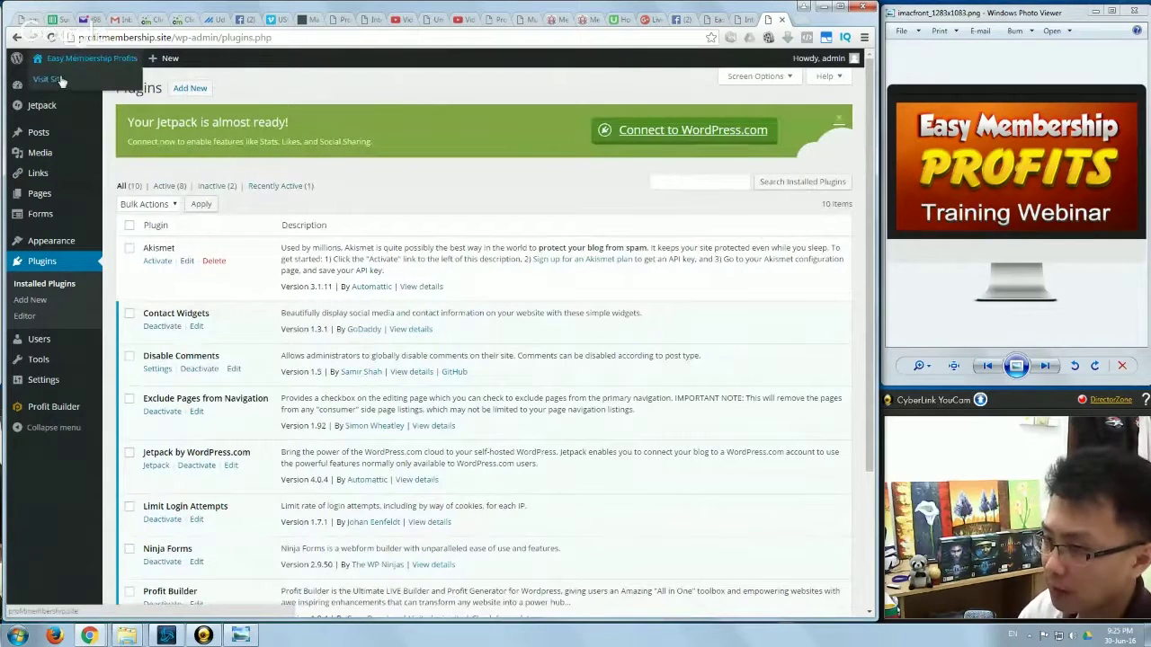
pyautogui.click(52, 81)
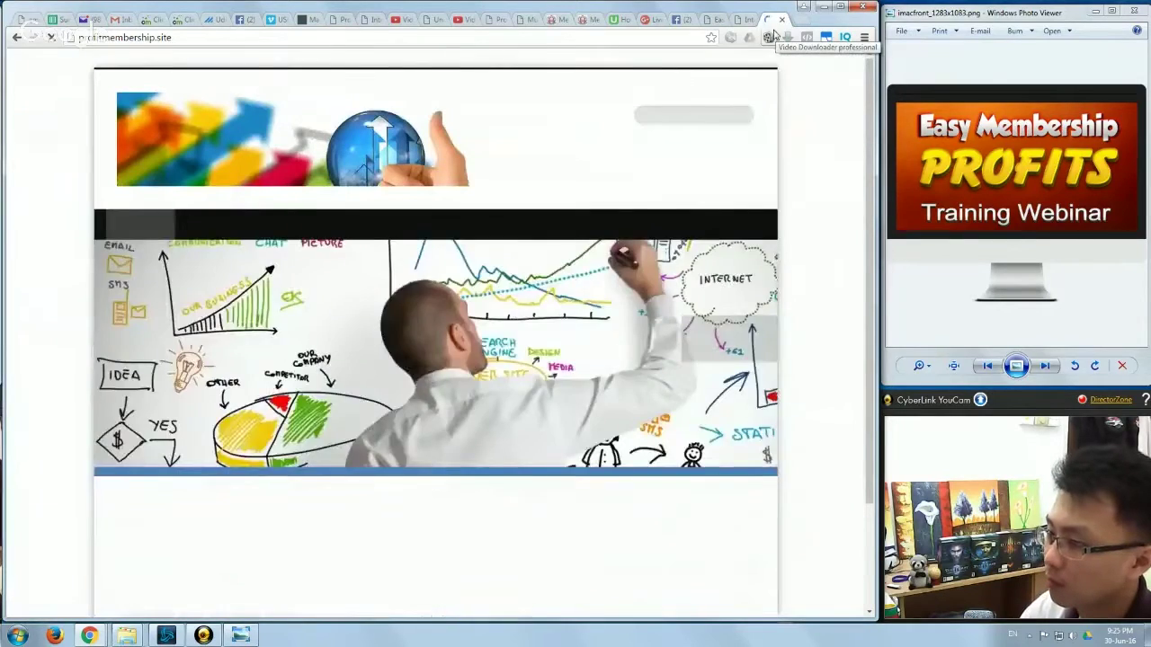
pyautogui.moveTo(81, 57)
pyautogui.click(63, 81)
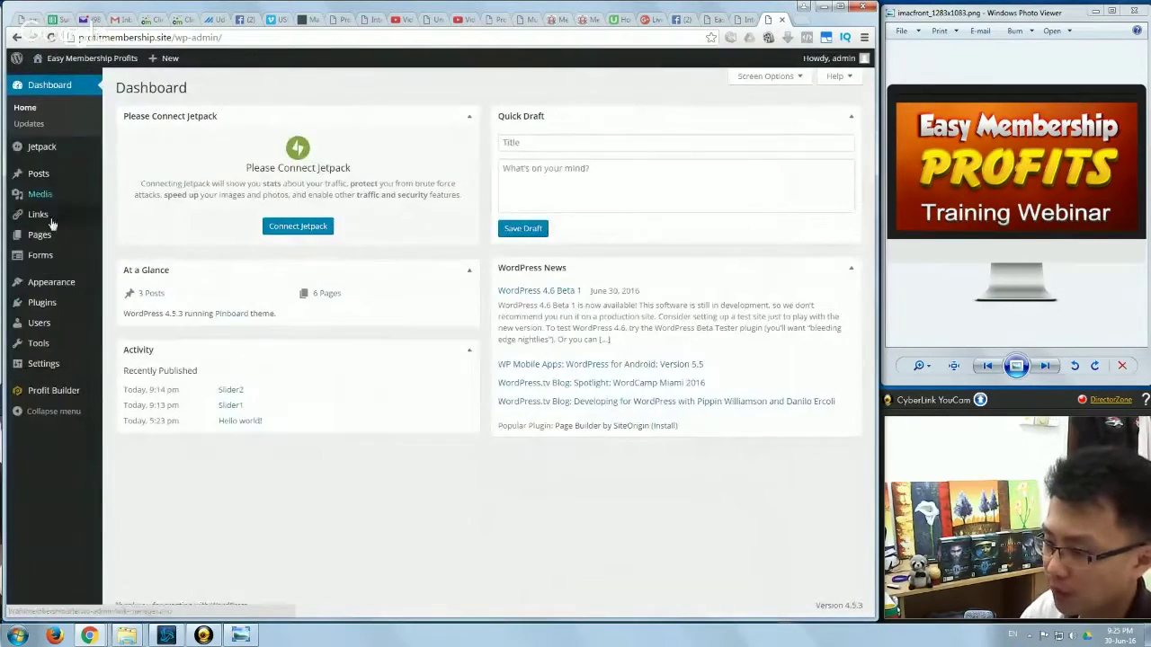
pyautogui.moveTo(39, 286)
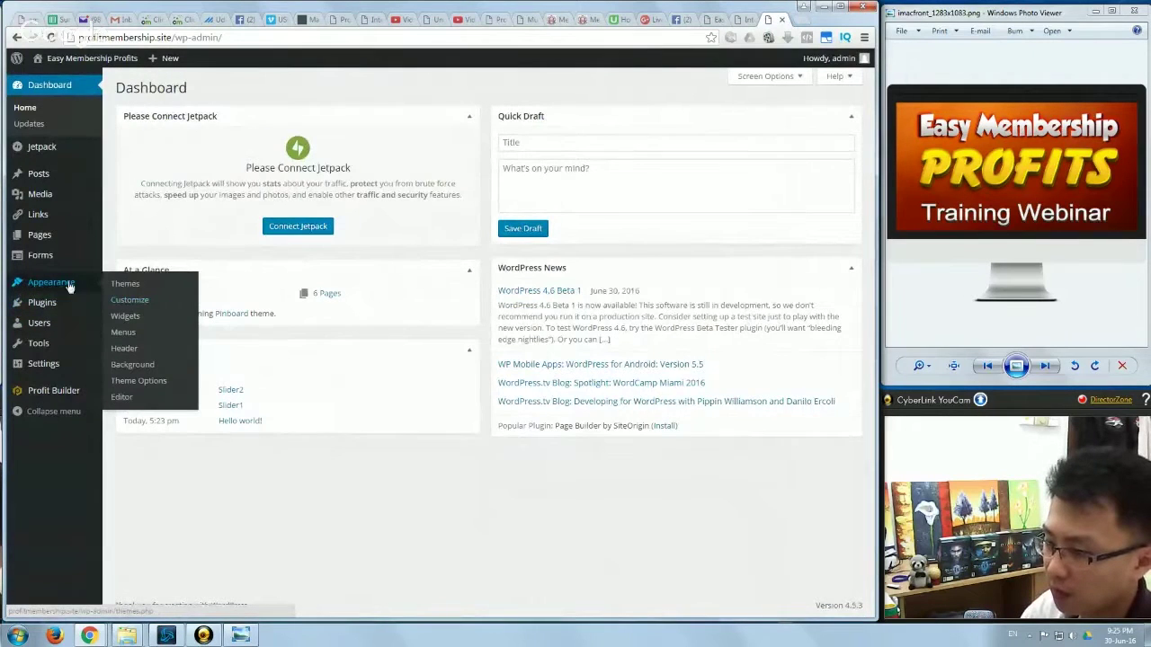
pyautogui.click(131, 285)
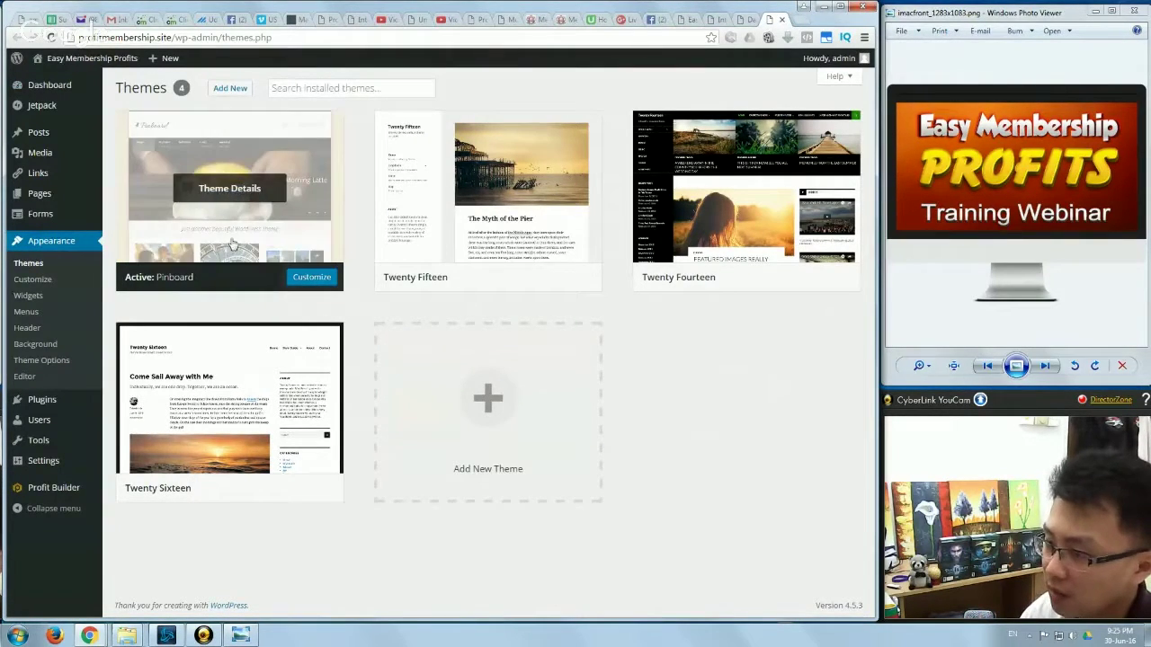
# - View the site's front page in a separate browser tab and close that tab
pyautogui.moveTo(72, 58)
pyautogui.middleClick(59, 82)
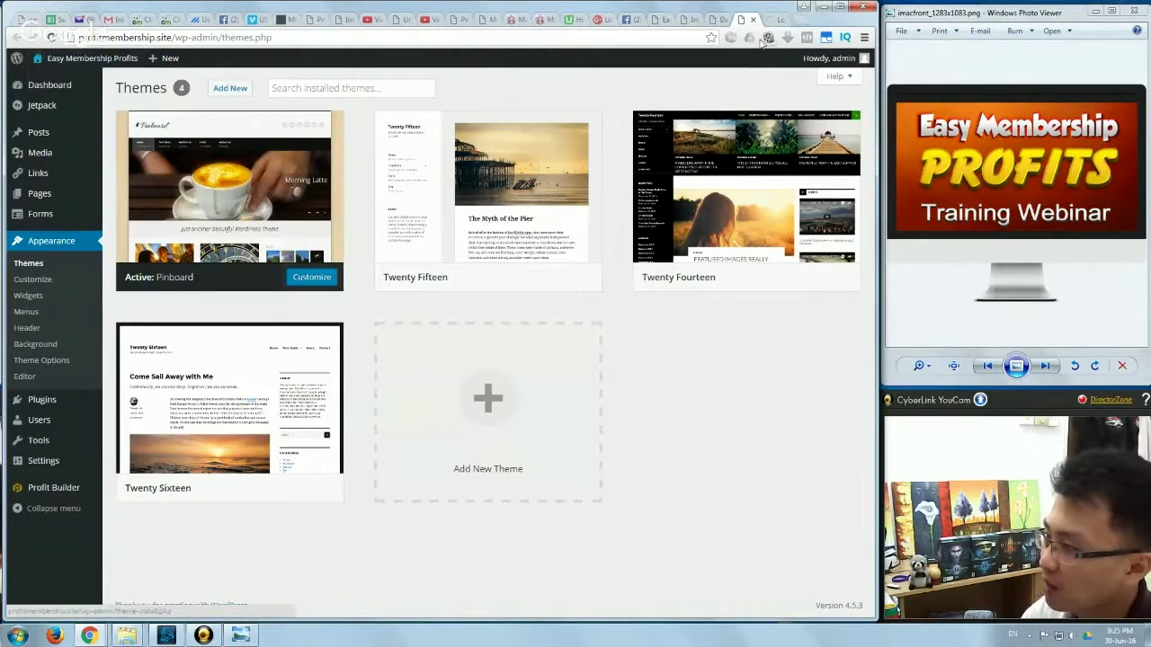
pyautogui.click(746, 19)
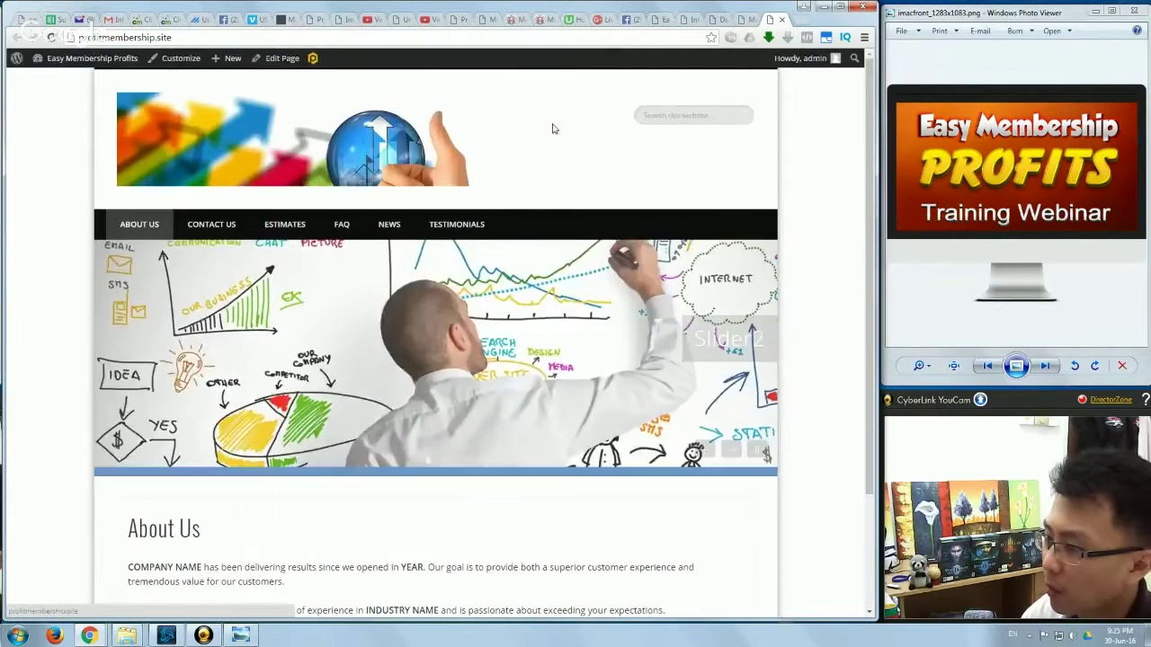
pyautogui.scroll(-3, 662, 391)
pyautogui.scroll(3, 662, 365)
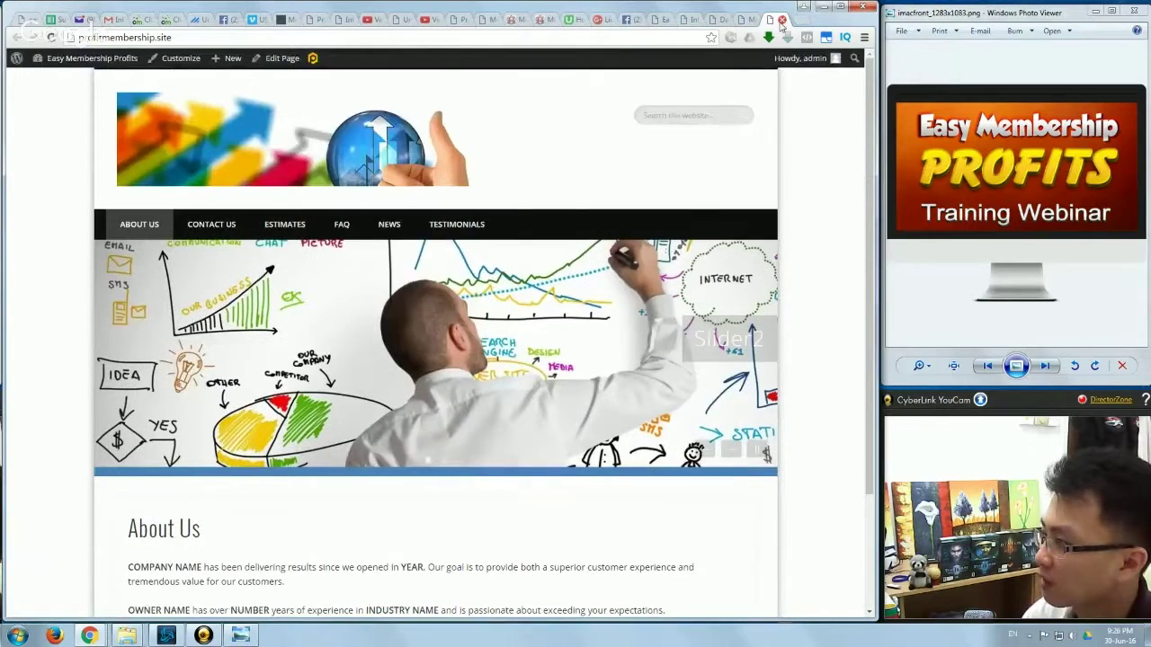
pyautogui.click(781, 20)
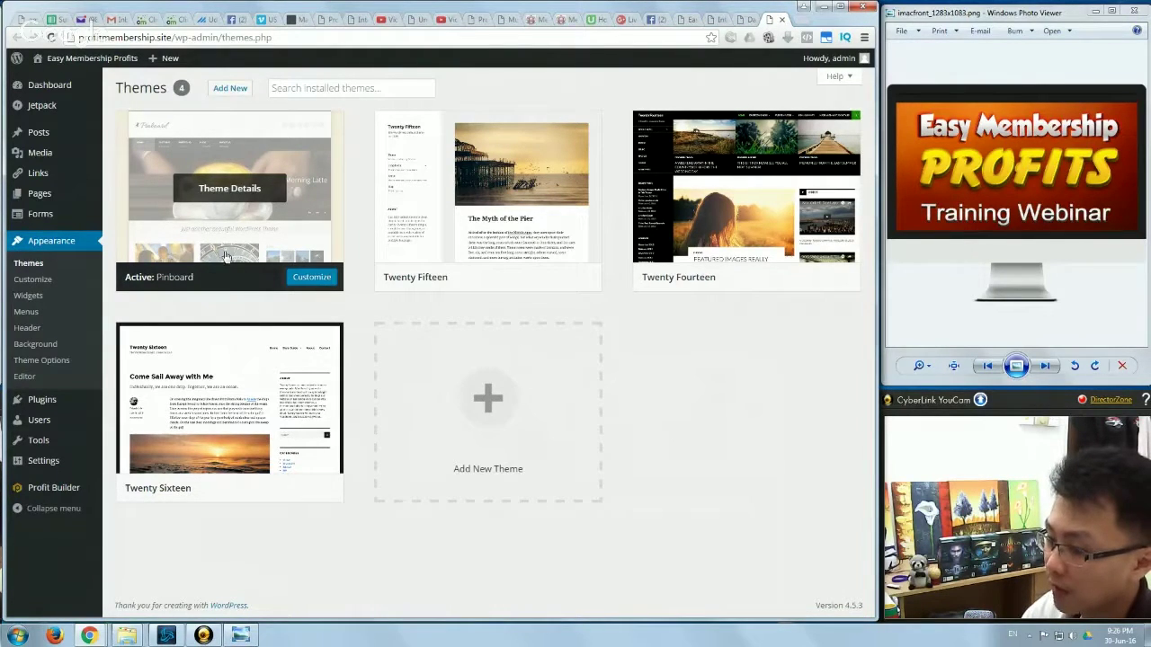
# - Create a new post titled "Example1" with the body text "This is example 1"
pyautogui.moveTo(160, 58)
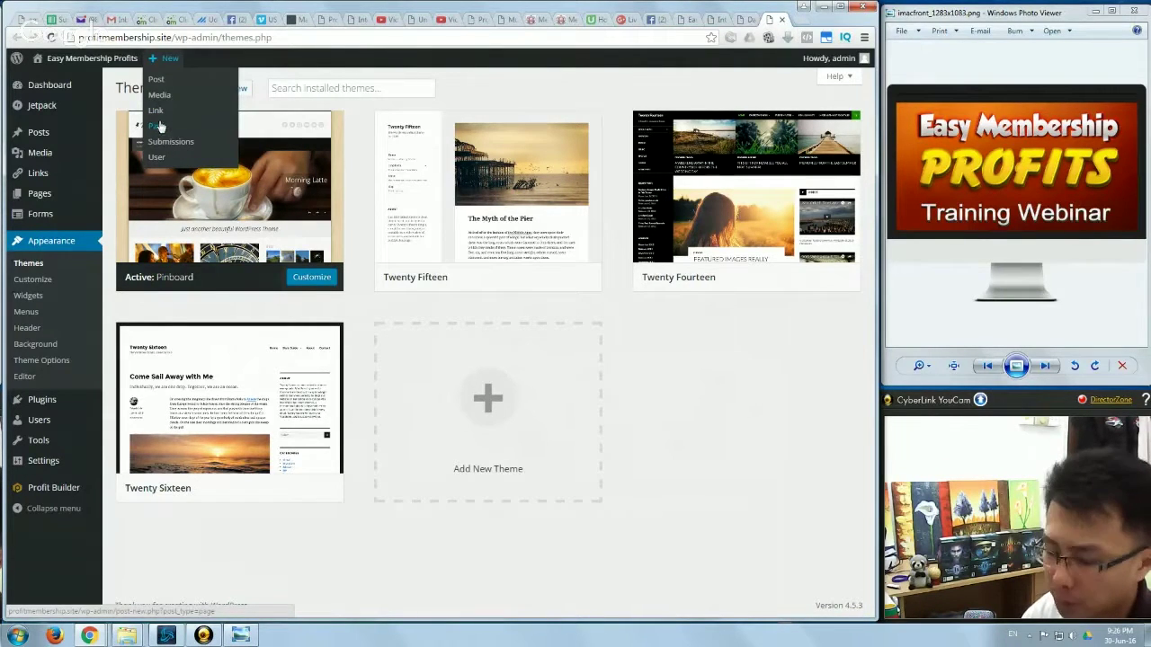
pyautogui.click(156, 79)
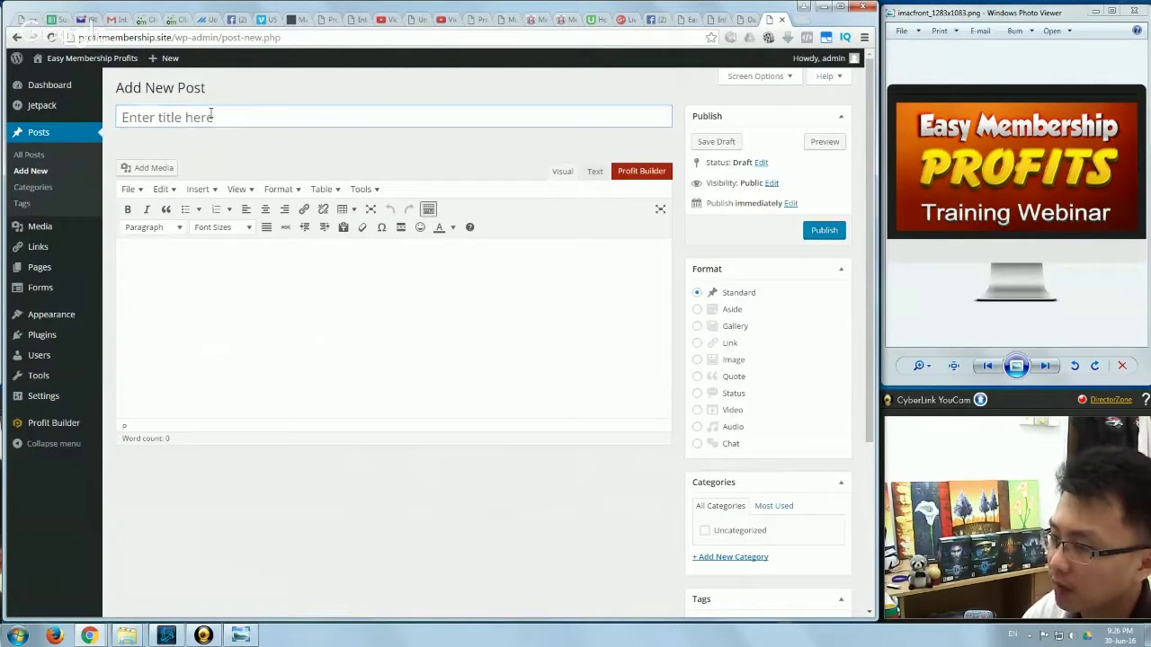
pyautogui.click(211, 115)
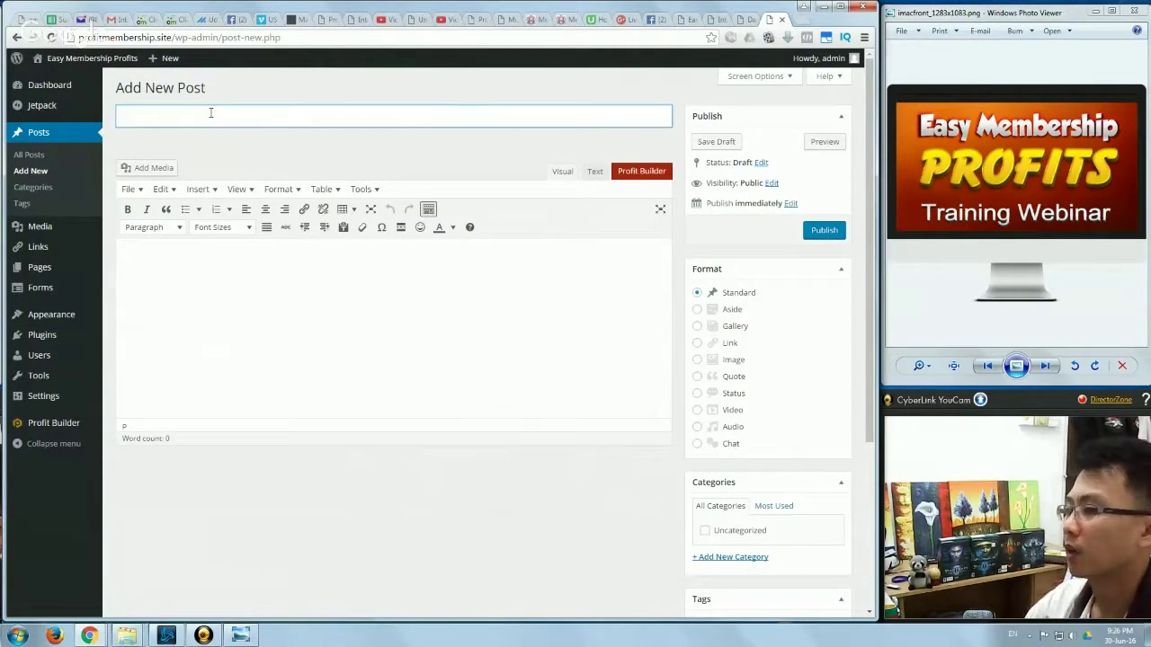
pyautogui.write('Example')
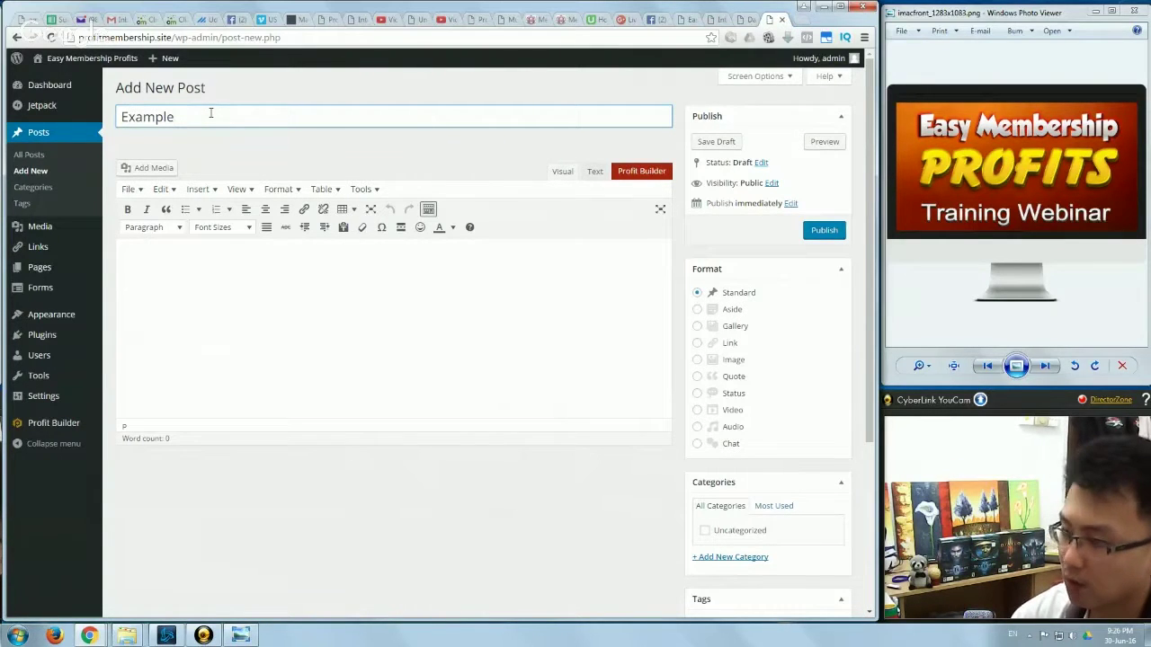
pyautogui.click(261, 250)
pyautogui.write('This is example 1')
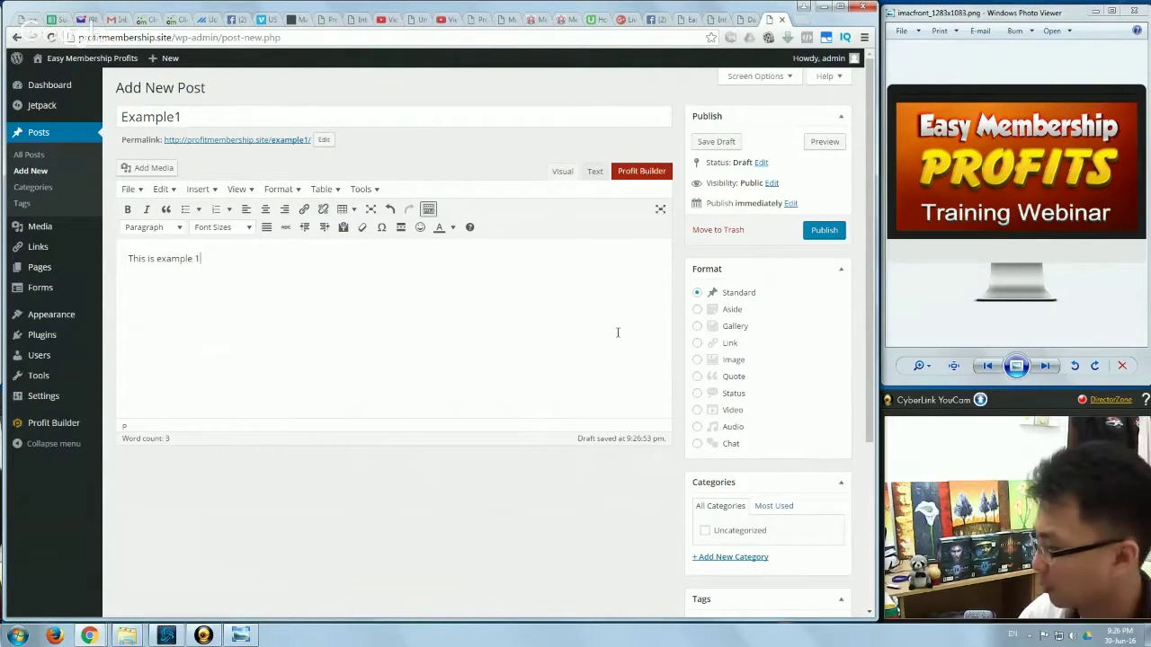
# - Start setting the post's featured image and upload pizza-1202775_640.jpg from the Downloads folder
pyautogui.scroll(-3, 629, 347)
pyautogui.click(745, 558)
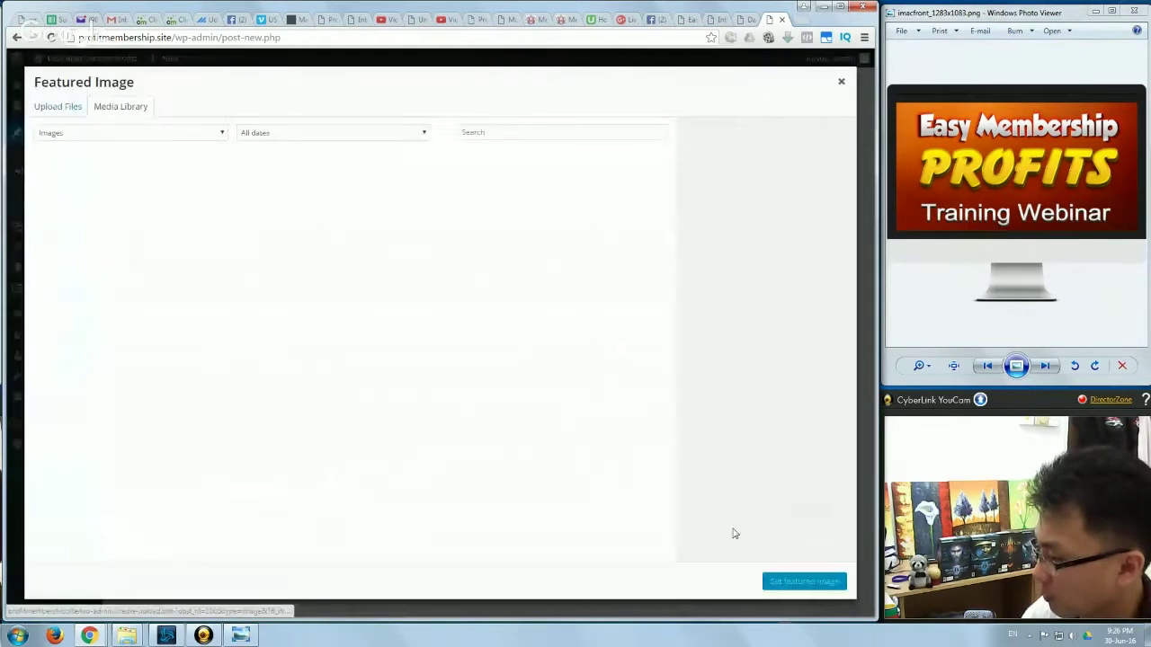
pyautogui.click(76, 115)
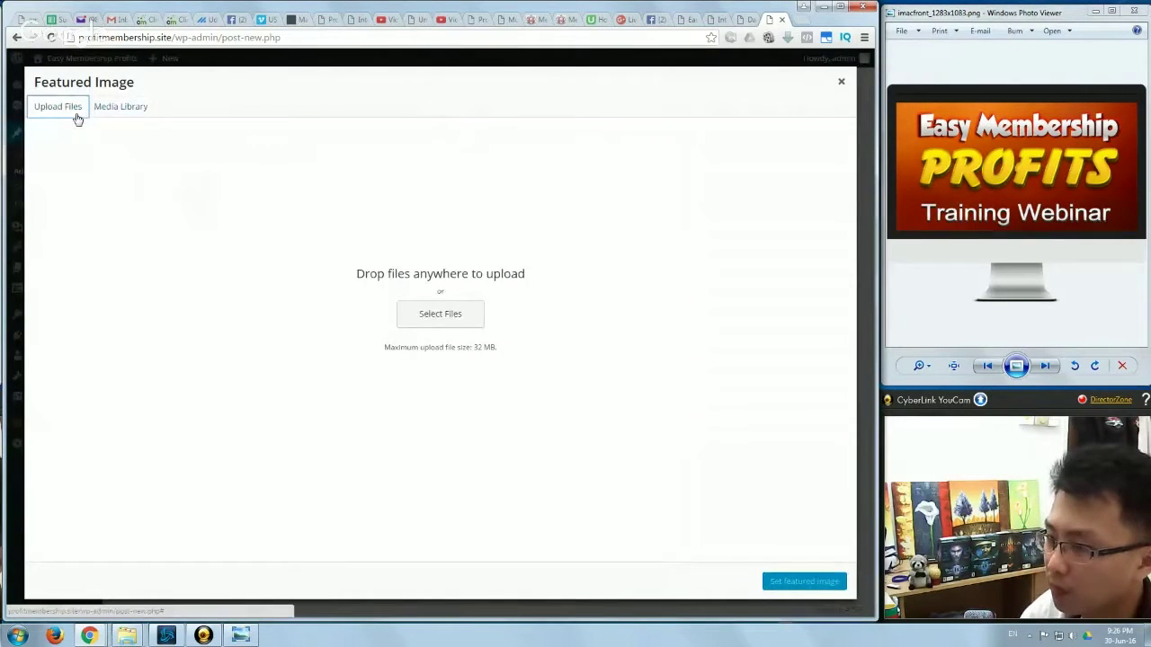
pyautogui.click(452, 322)
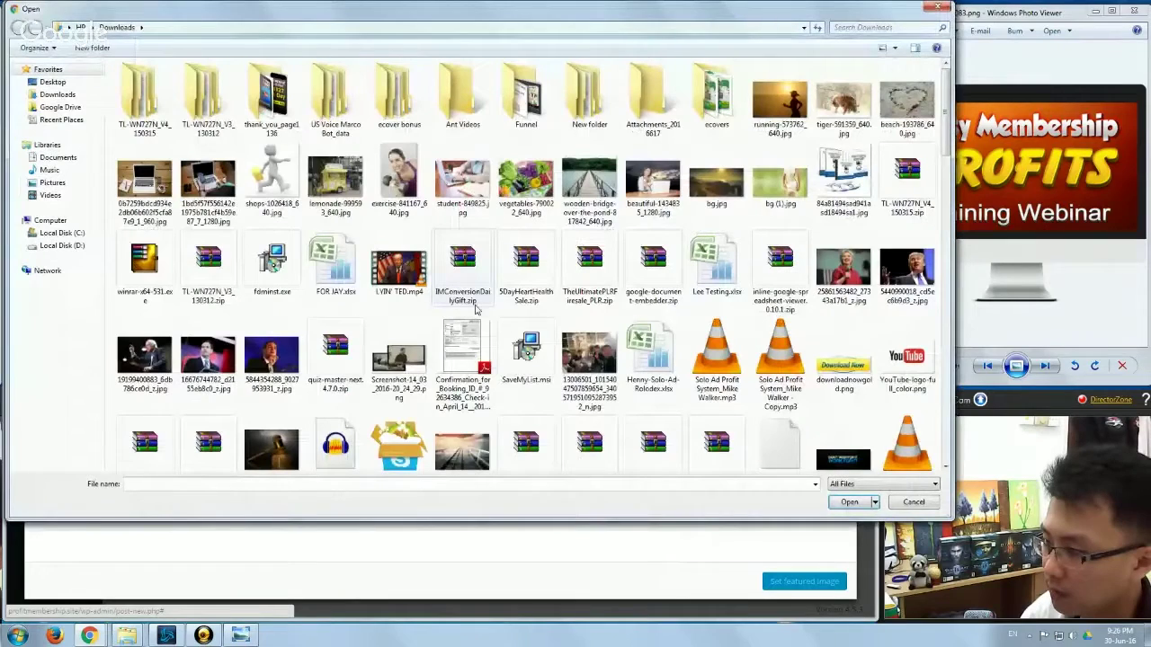
pyautogui.click(533, 283)
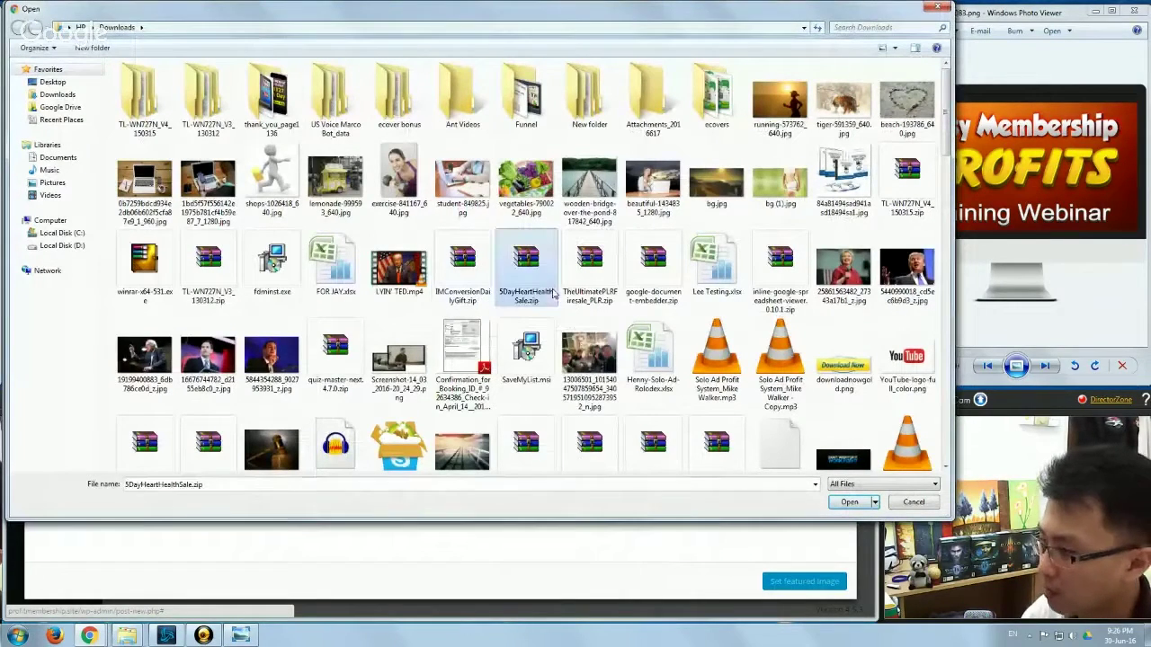
pyautogui.scroll(-10, 555, 297)
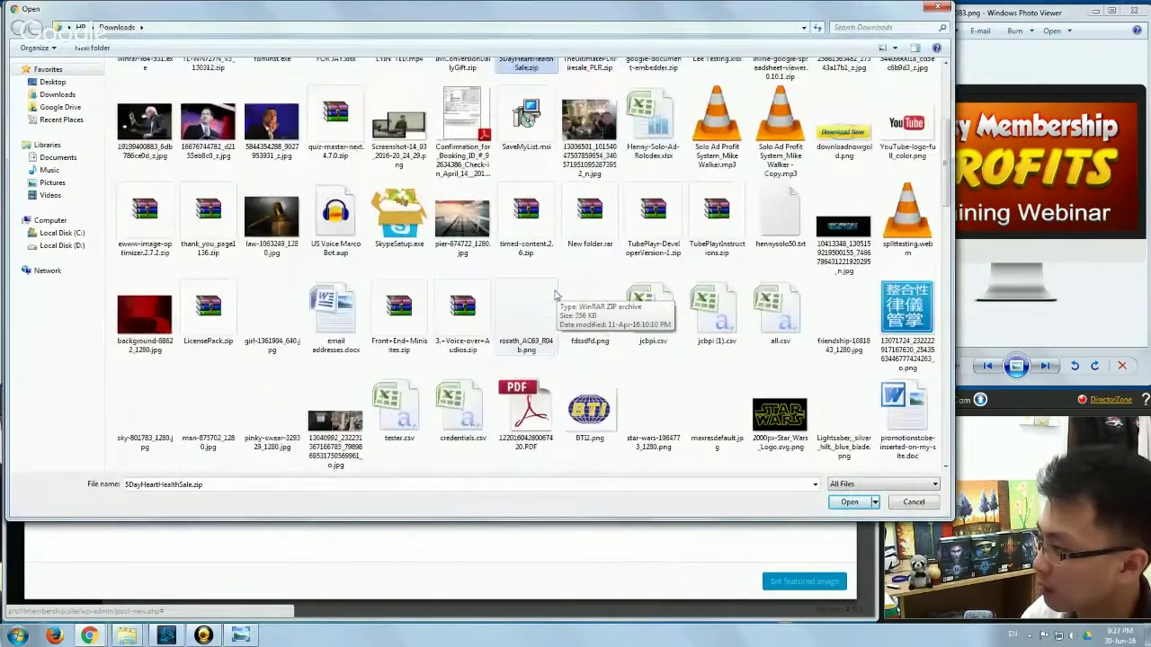
pyautogui.scroll(-5, 559, 292)
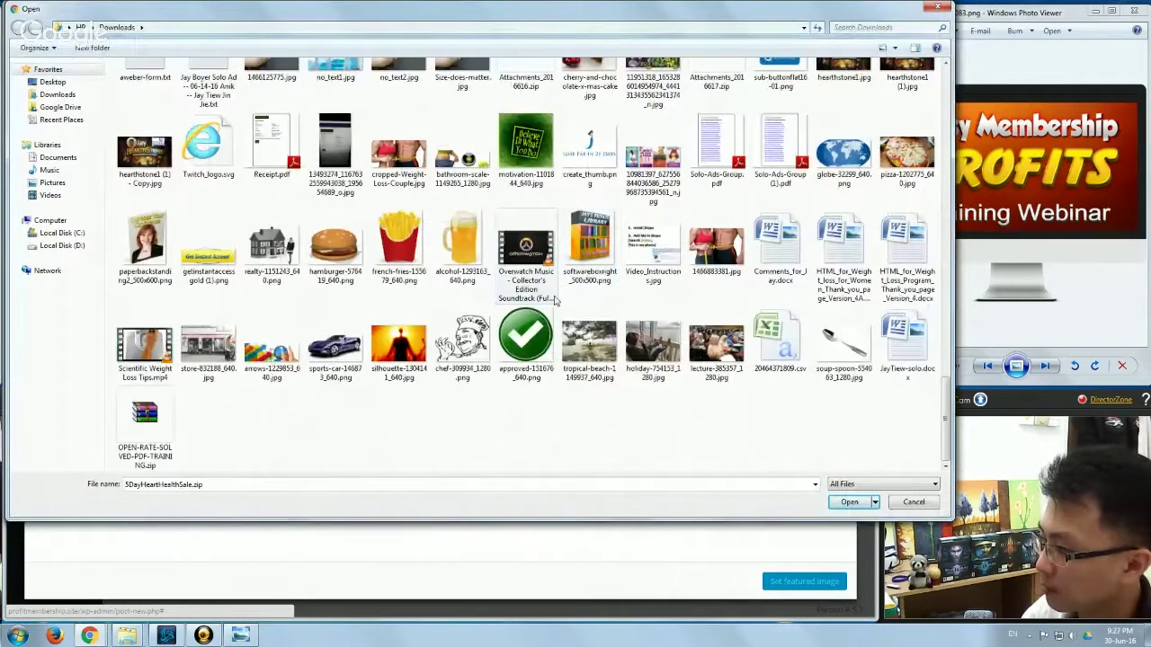
pyautogui.click(902, 139)
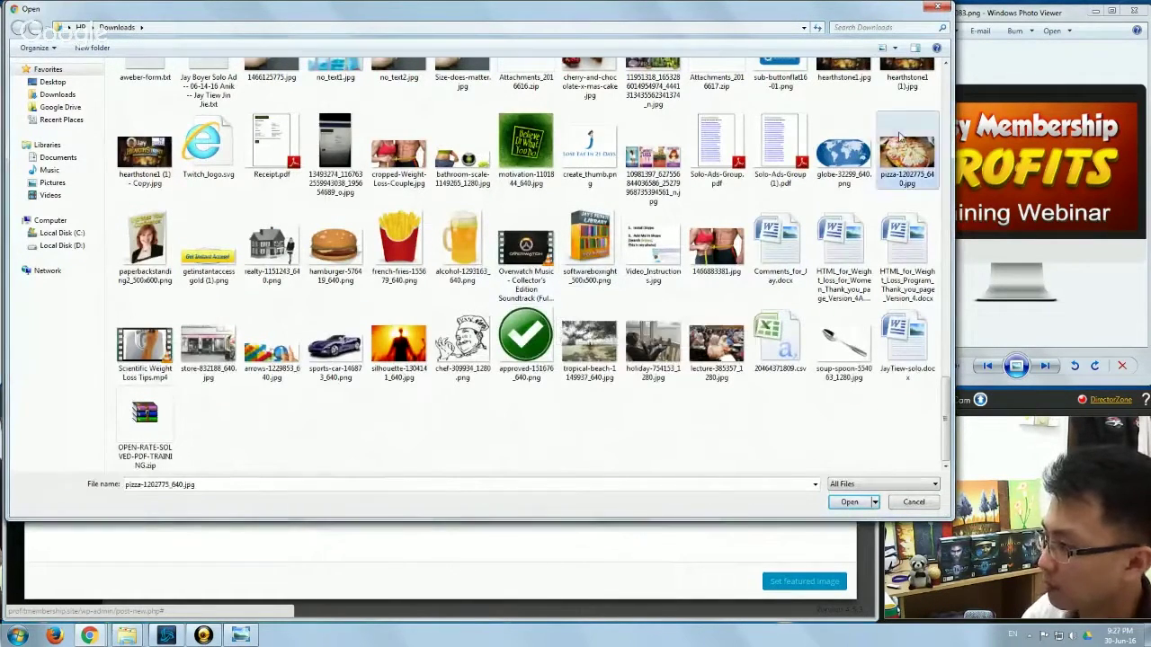
pyautogui.doubleClick(902, 139)
# - Upload abstract-1233873_640.jpg from the Downloads folder to the media library
pyautogui.click(83, 111)
pyautogui.click(468, 313)
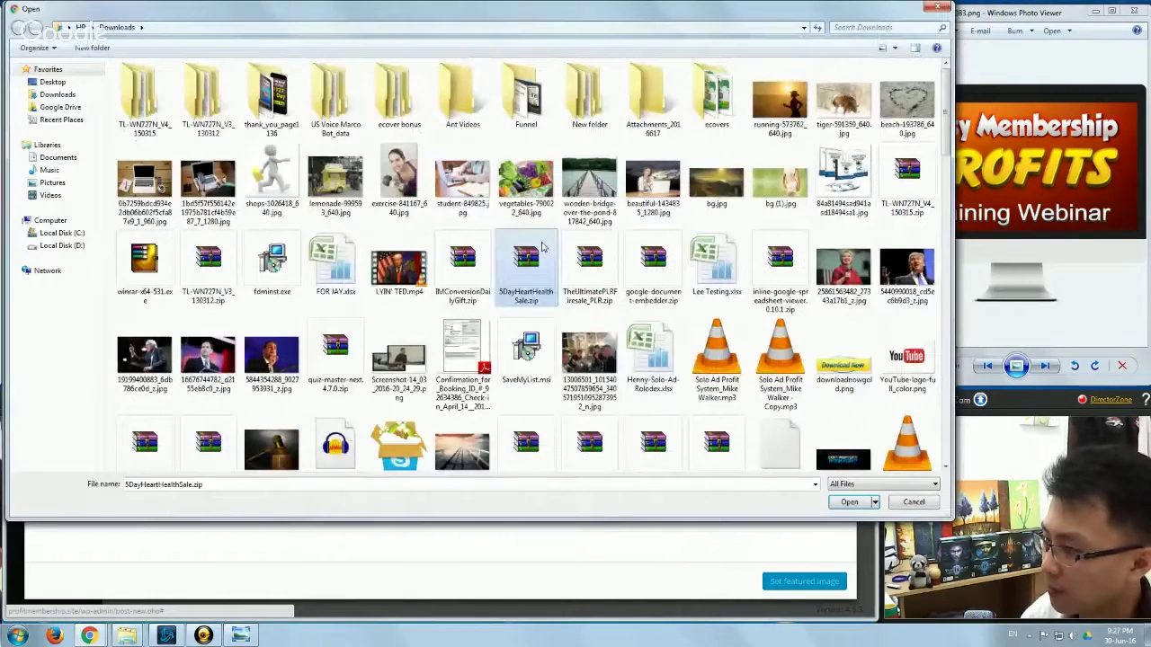
pyautogui.scroll(-5, 476, 334)
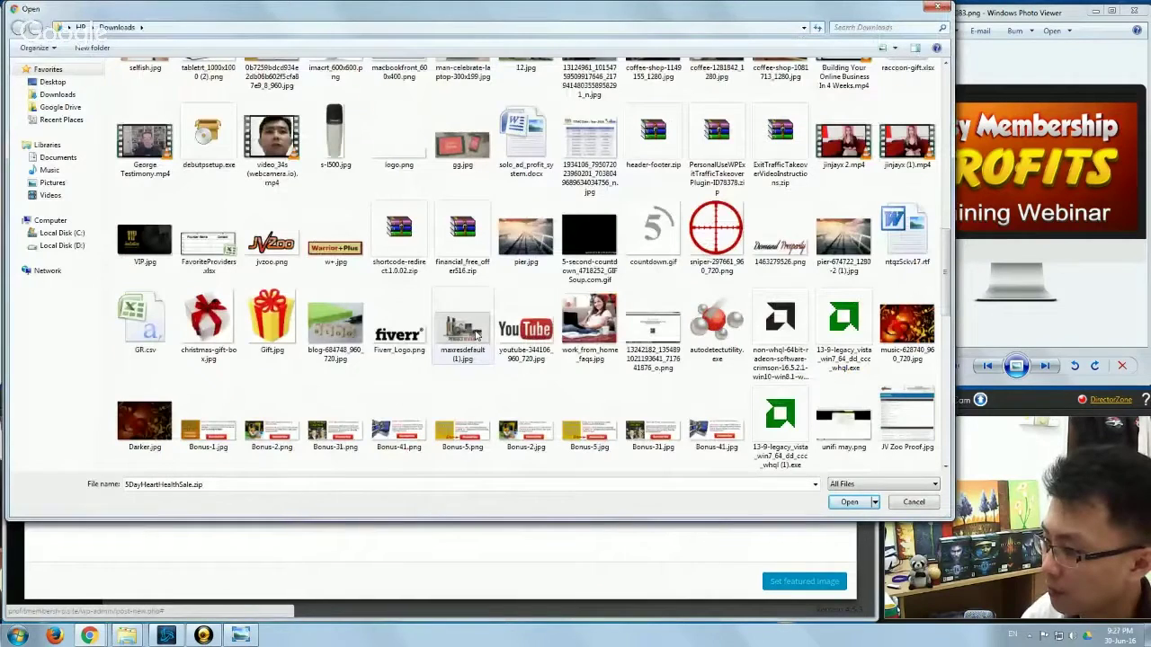
pyautogui.scroll(-3, 476, 334)
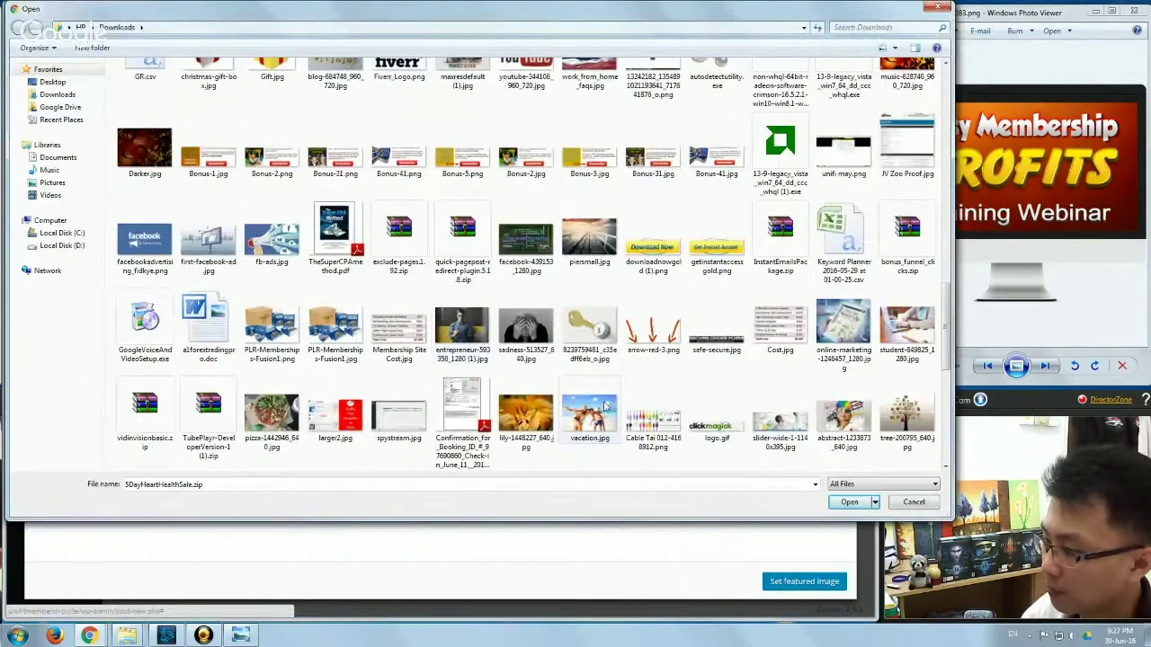
pyautogui.doubleClick(844, 413)
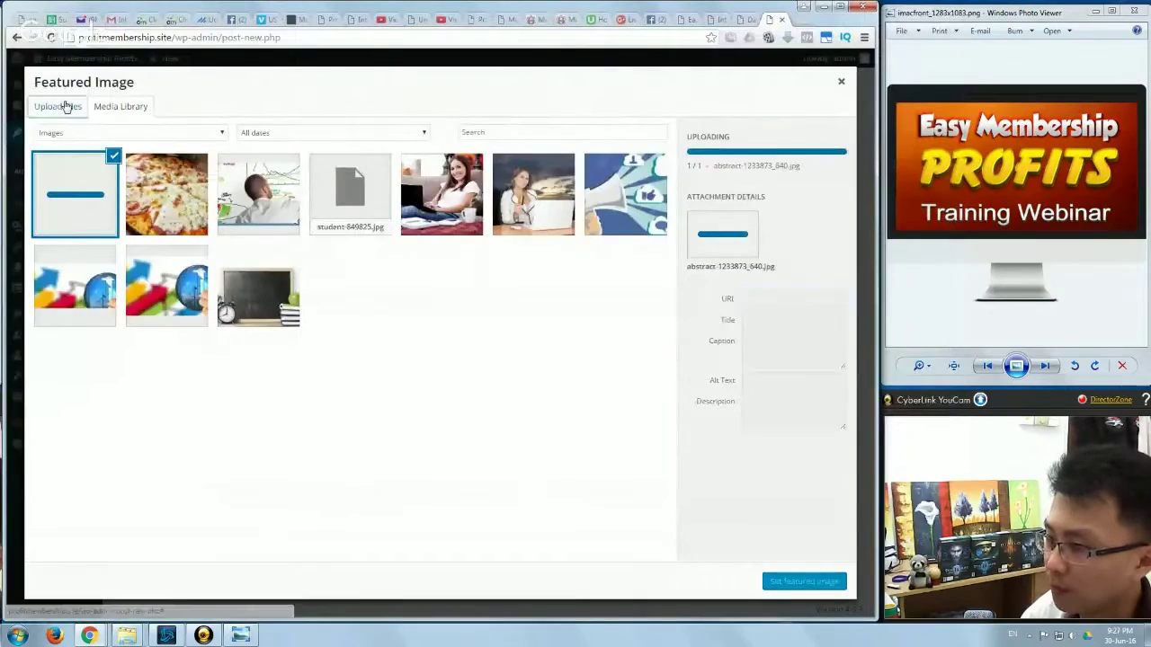
# - Upload online-marketing-1246457_1280.jpg from the Downloads folder to the media library
pyautogui.click(59, 106)
pyautogui.click(463, 312)
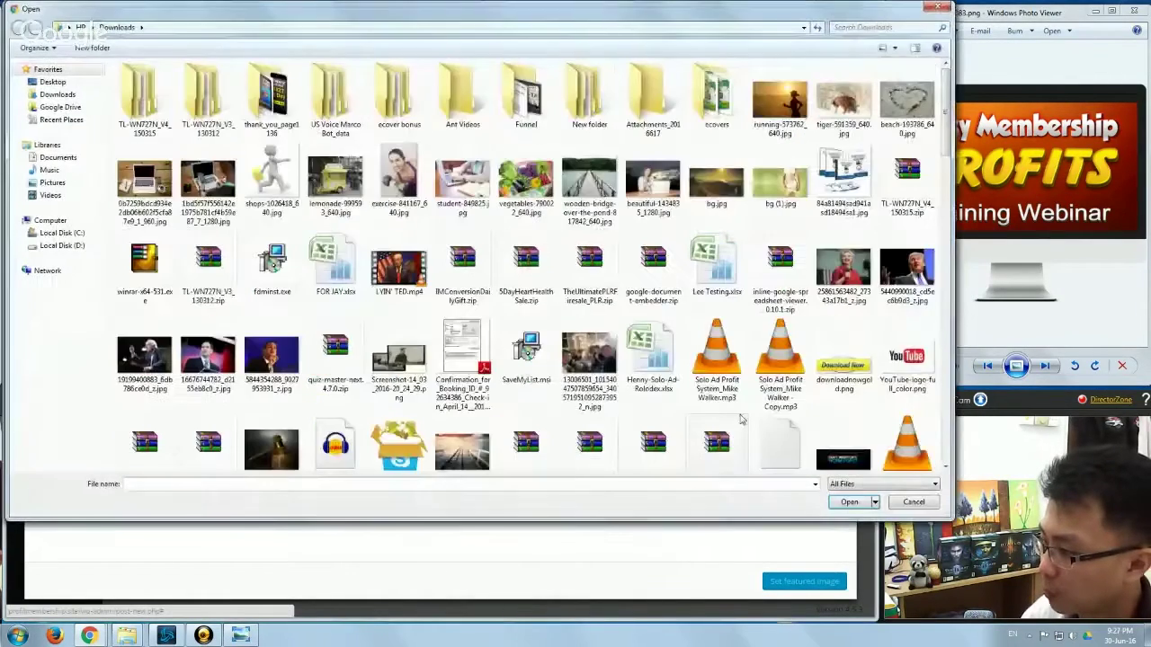
pyautogui.scroll(-5, 720, 395)
pyautogui.scroll(-5, 751, 418)
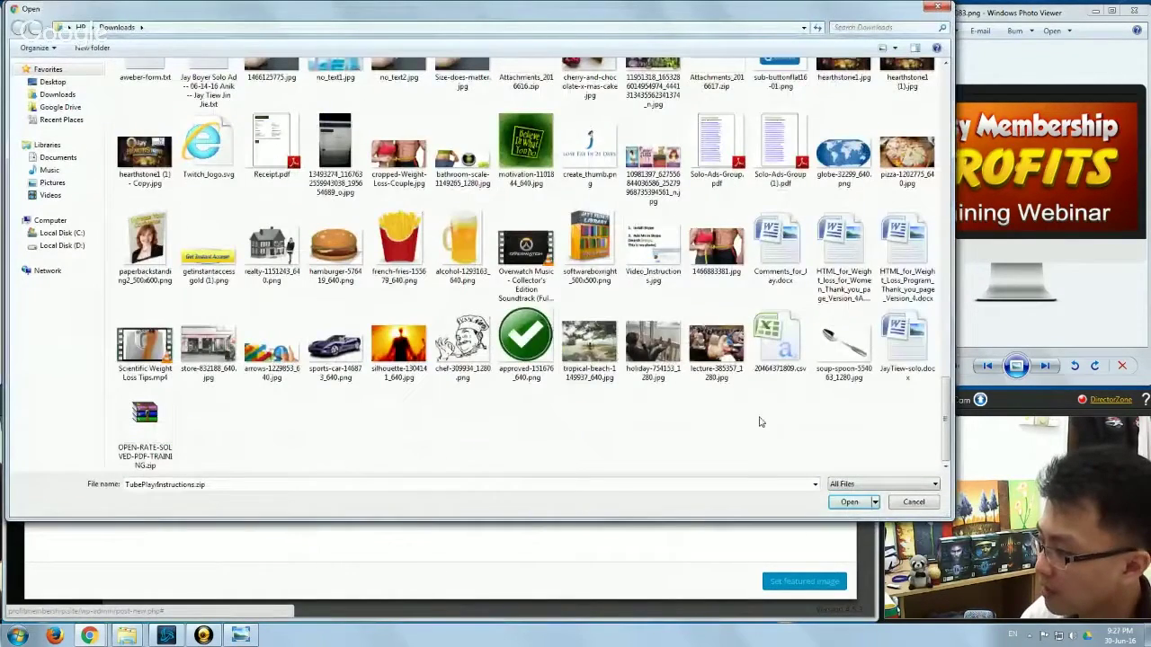
pyautogui.scroll(10, 638, 409)
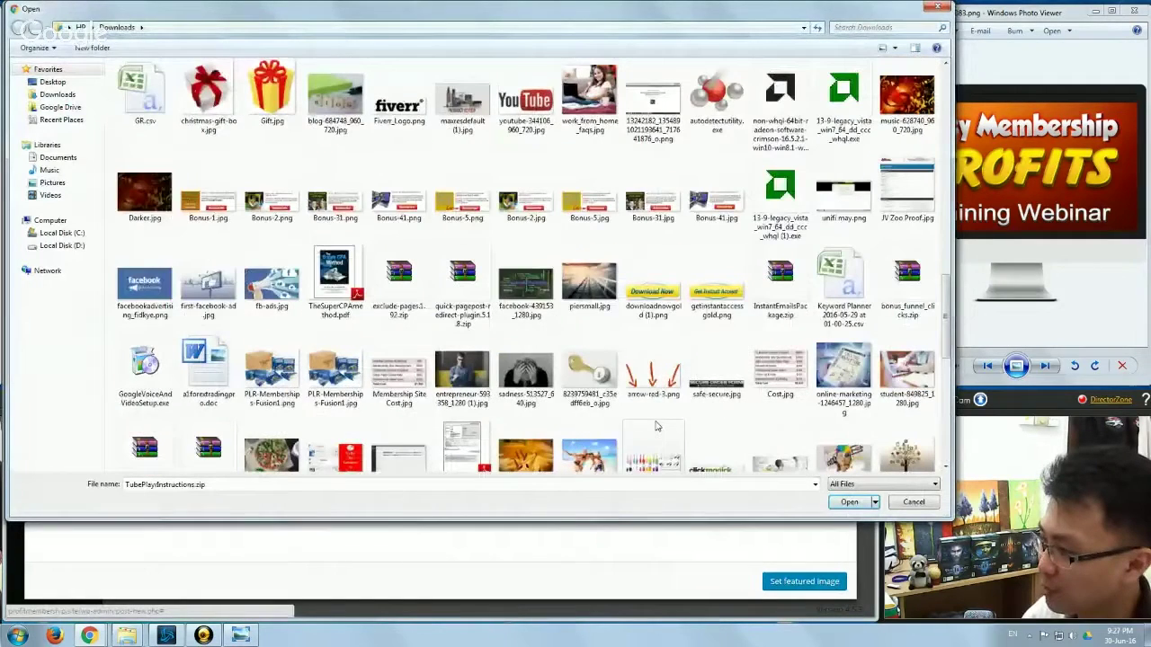
pyautogui.doubleClick(841, 367)
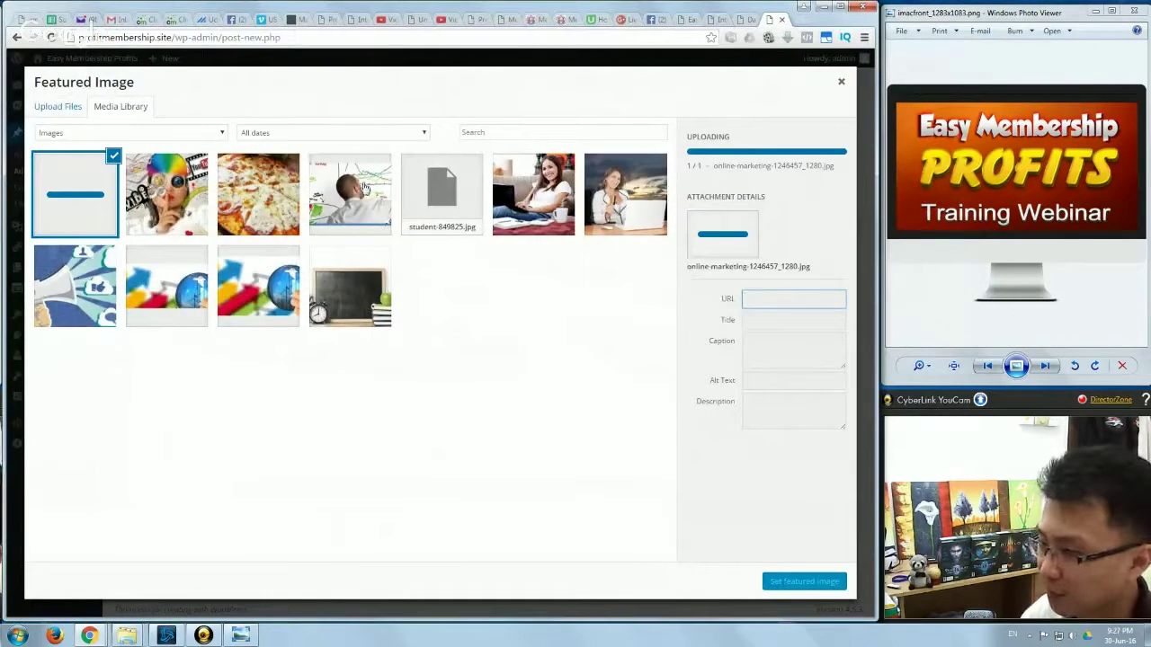
# - Upload softwareboxright_500x500.png from the Downloads folder to the media library
pyautogui.click(57, 106)
pyautogui.click(438, 314)
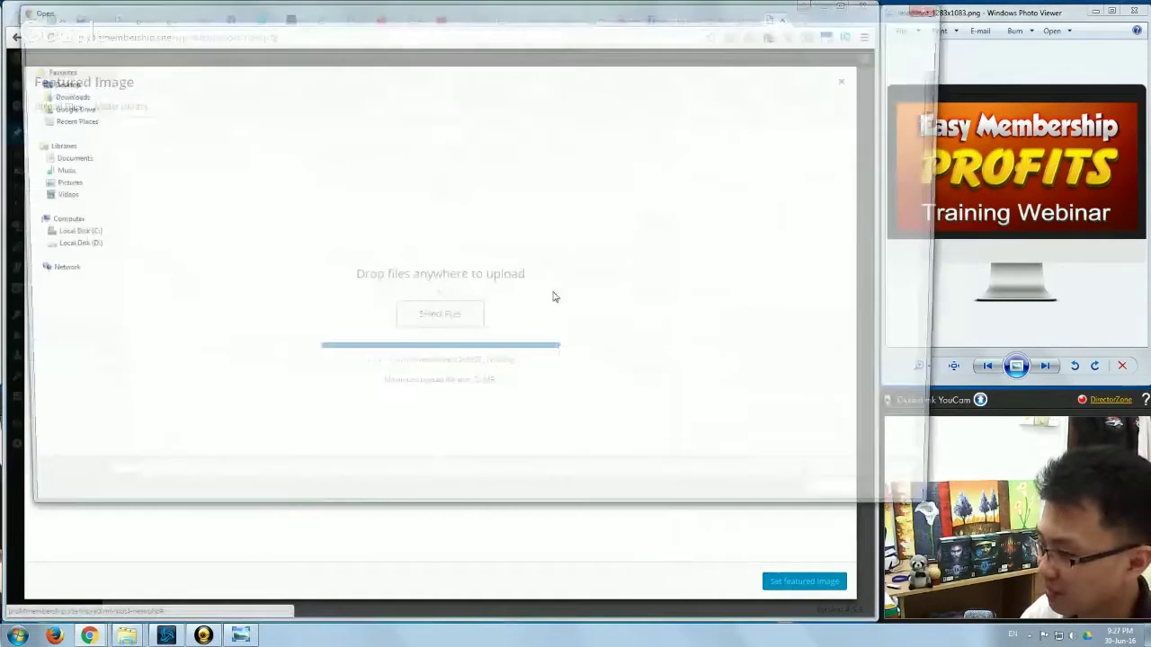
pyautogui.scroll(-5, 593, 385)
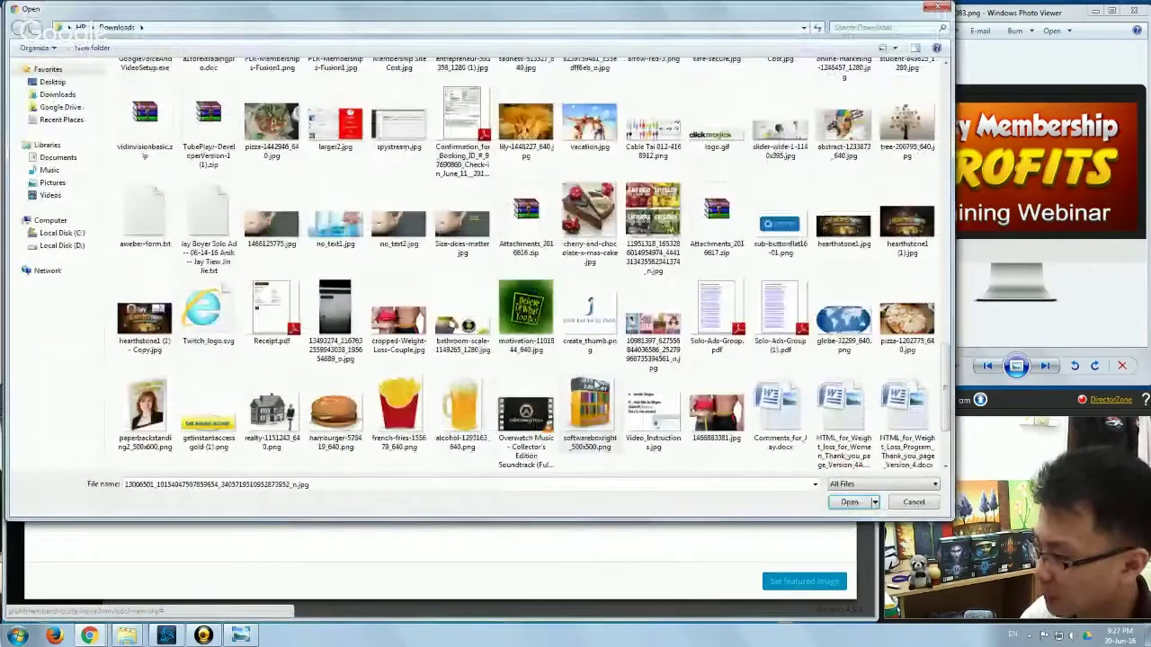
pyautogui.scroll(-2, 593, 385)
pyautogui.doubleClick(589, 225)
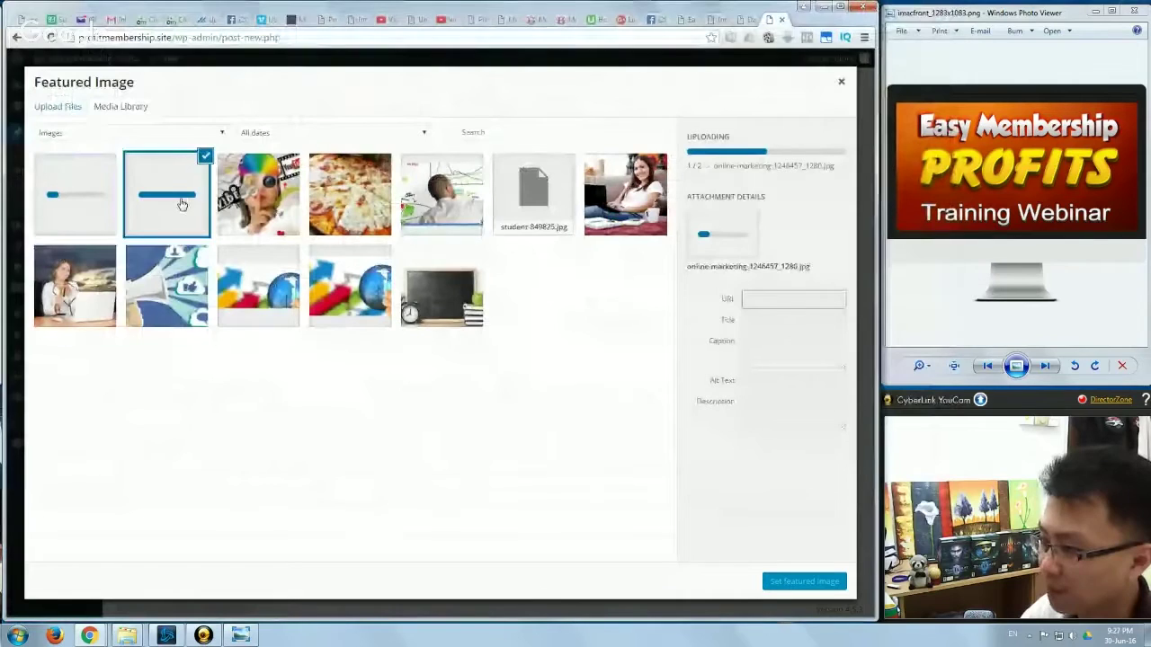
# - Look through the newly uploaded images and set abstract-1233873_640.jpg as the featured image of the Example1 post
pyautogui.click(238, 201)
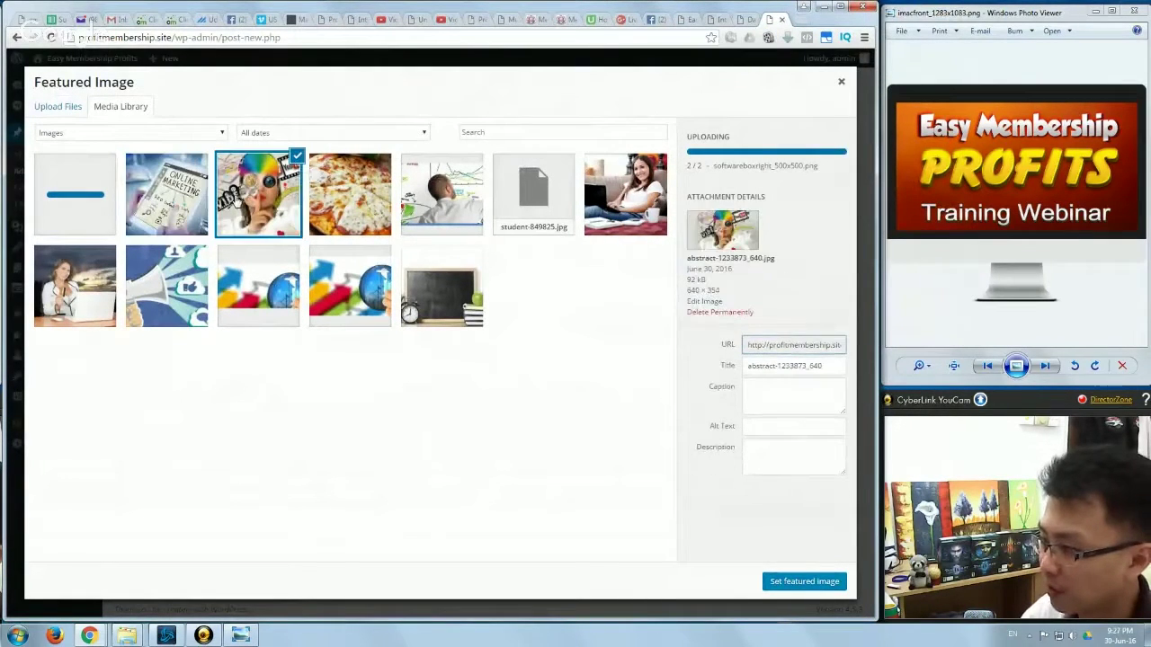
pyautogui.click(169, 214)
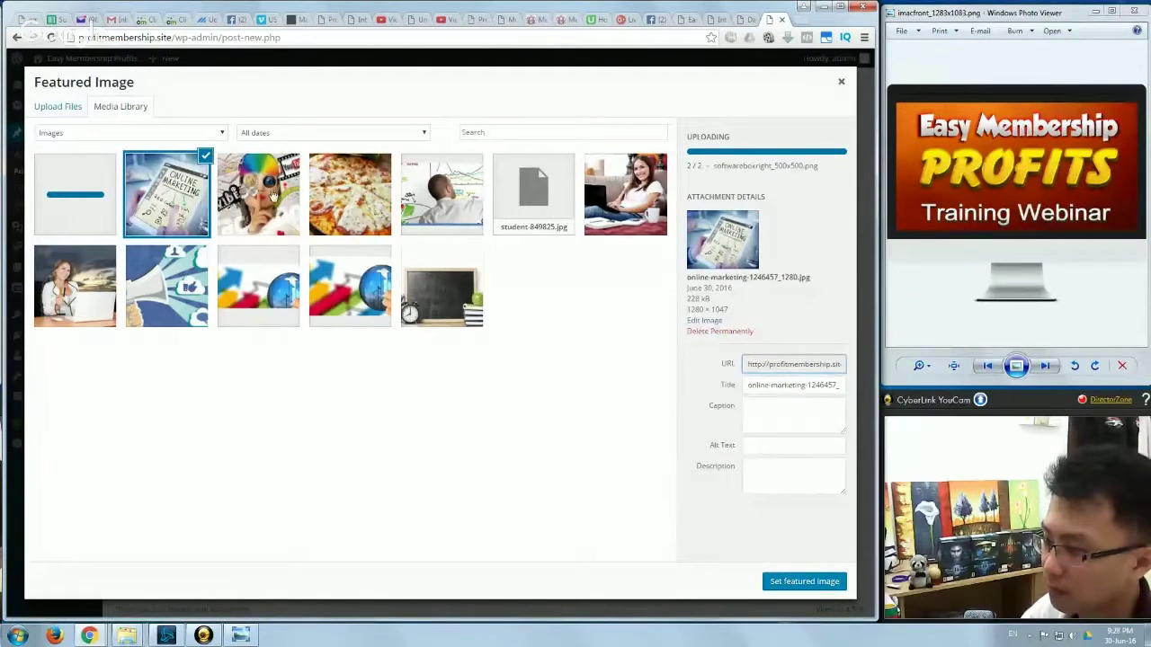
pyautogui.click(225, 194)
pyautogui.click(87, 196)
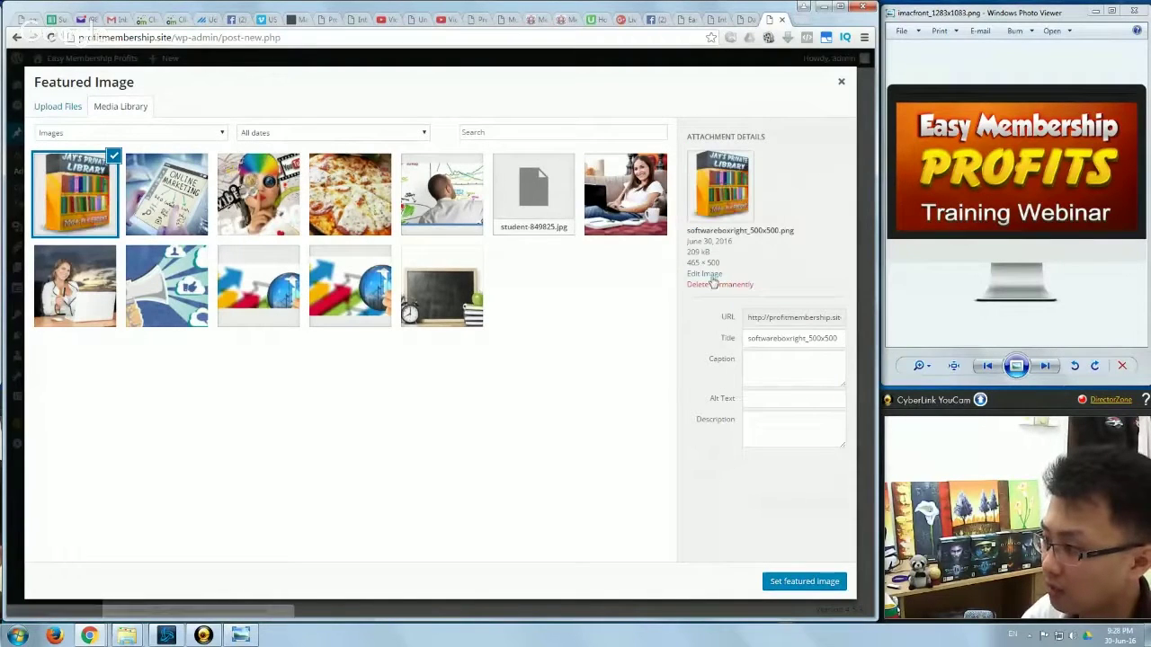
pyautogui.click(166, 192)
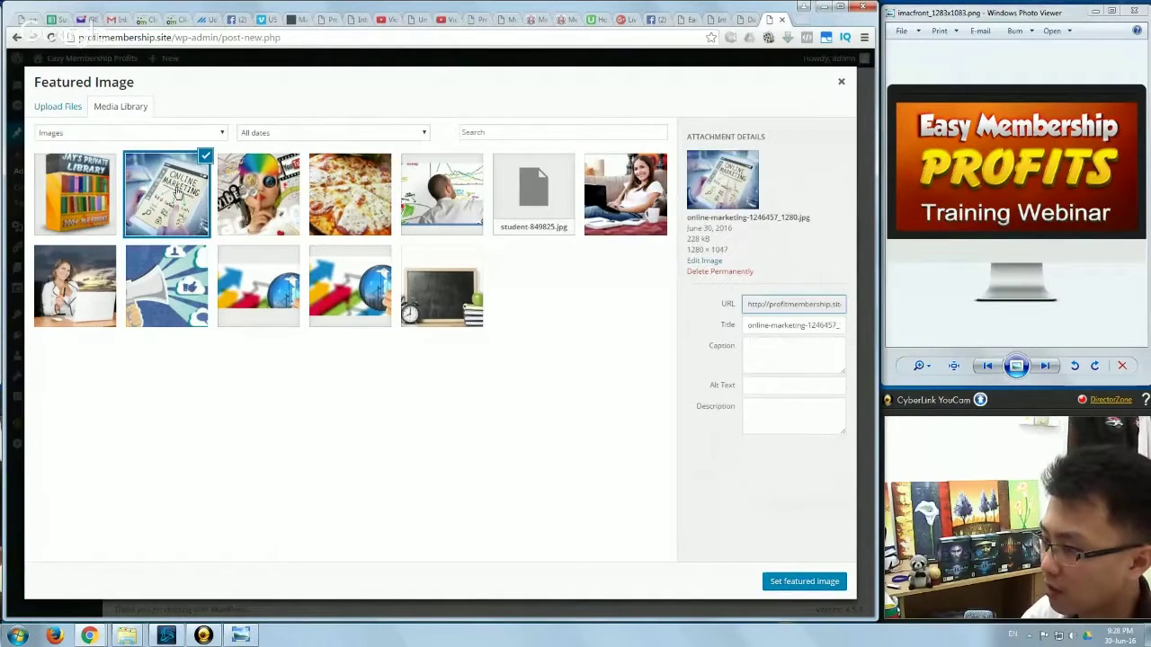
pyautogui.click(266, 193)
pyautogui.click(803, 582)
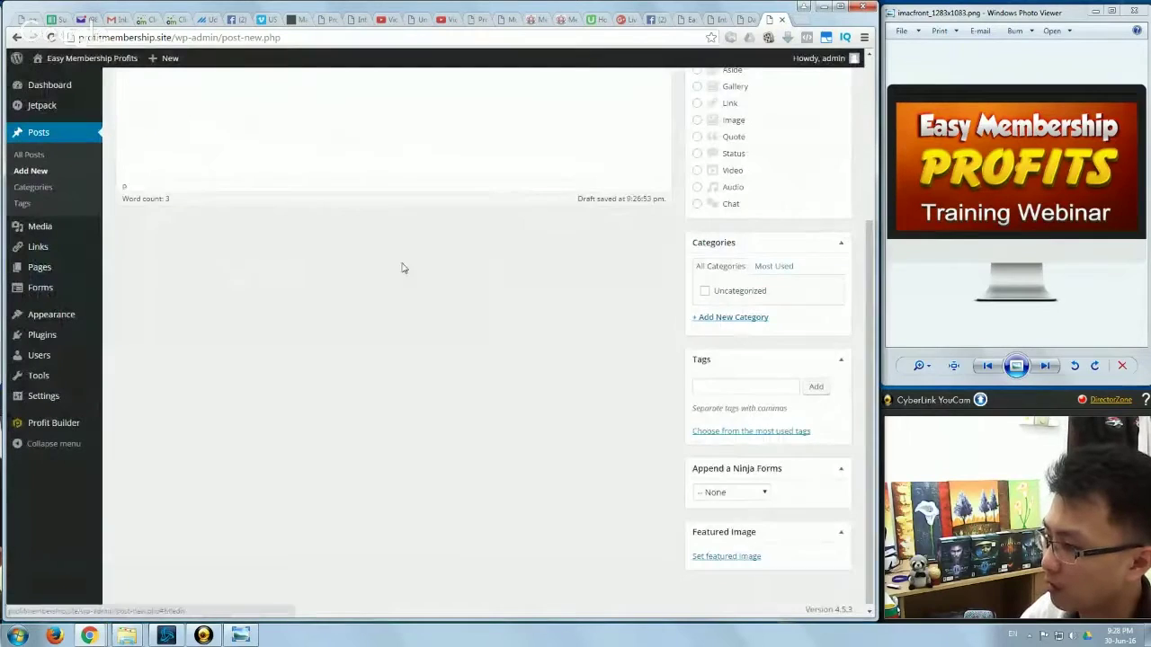
# - Add a new category "Show In Front Page" to the Example1 post and publish the post
pyautogui.scroll(3, 462, 390)
pyautogui.scroll(-1, 630, 468)
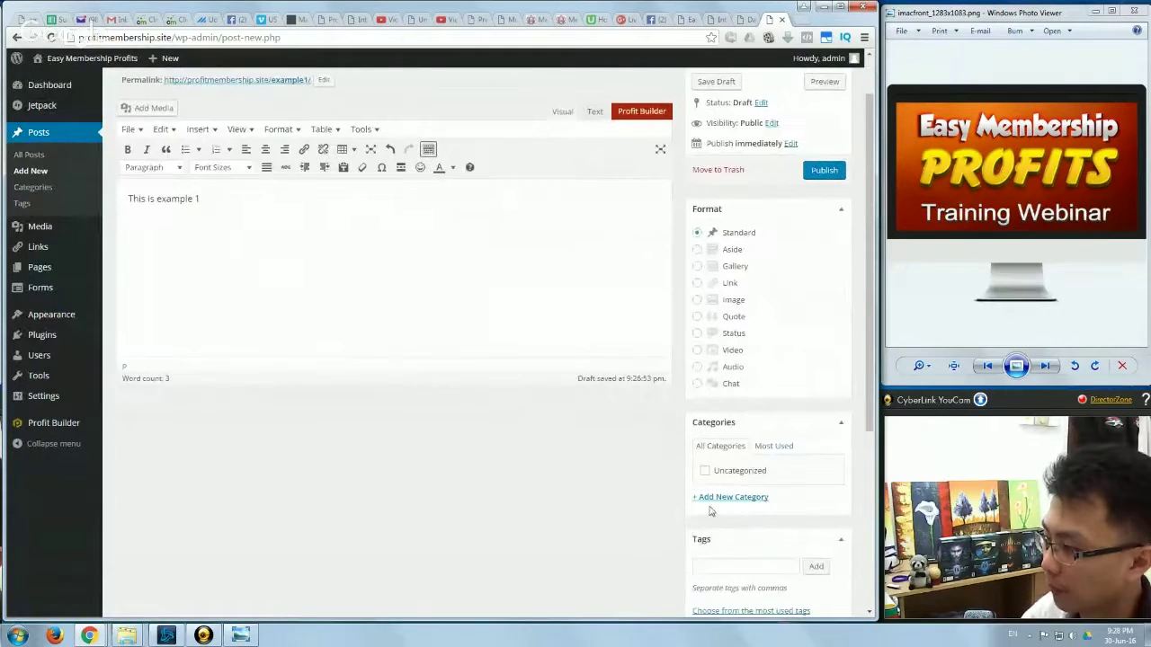
pyautogui.scroll(-1, 719, 486)
pyautogui.scroll(-1, 744, 429)
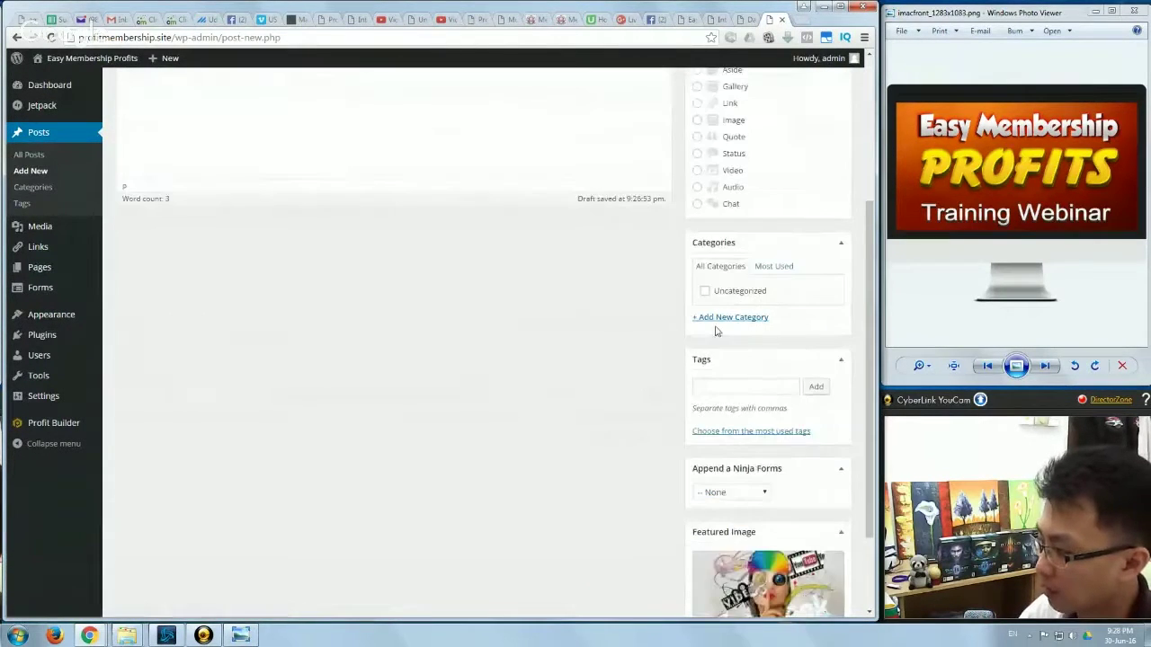
pyautogui.click(713, 321)
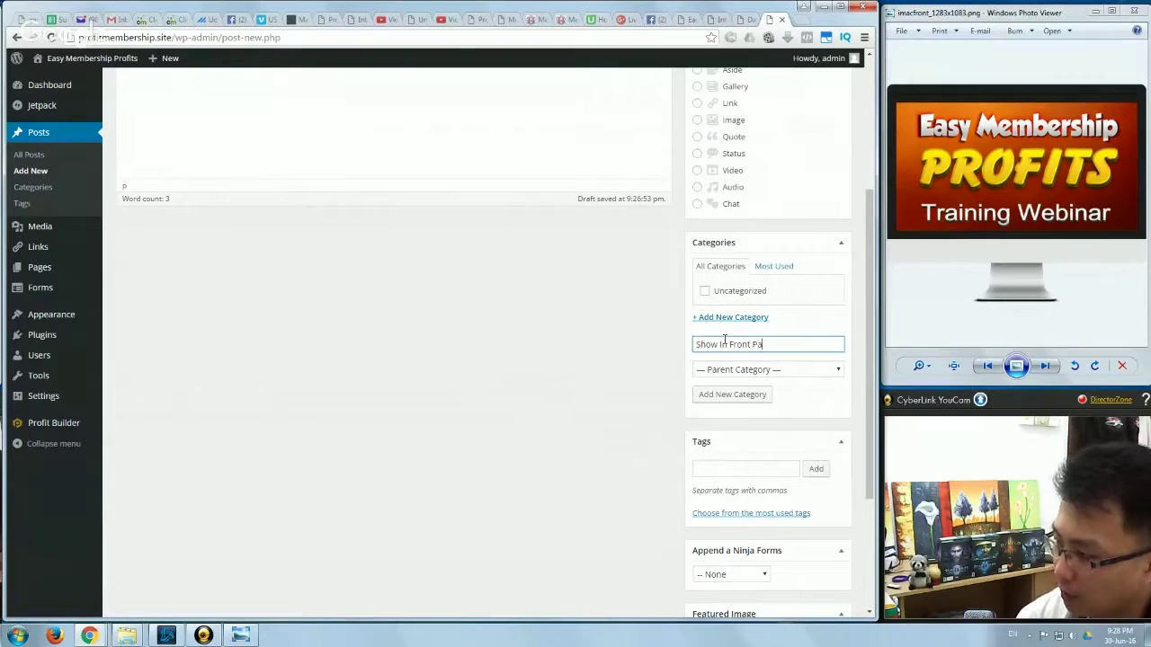
pyautogui.click(732, 394)
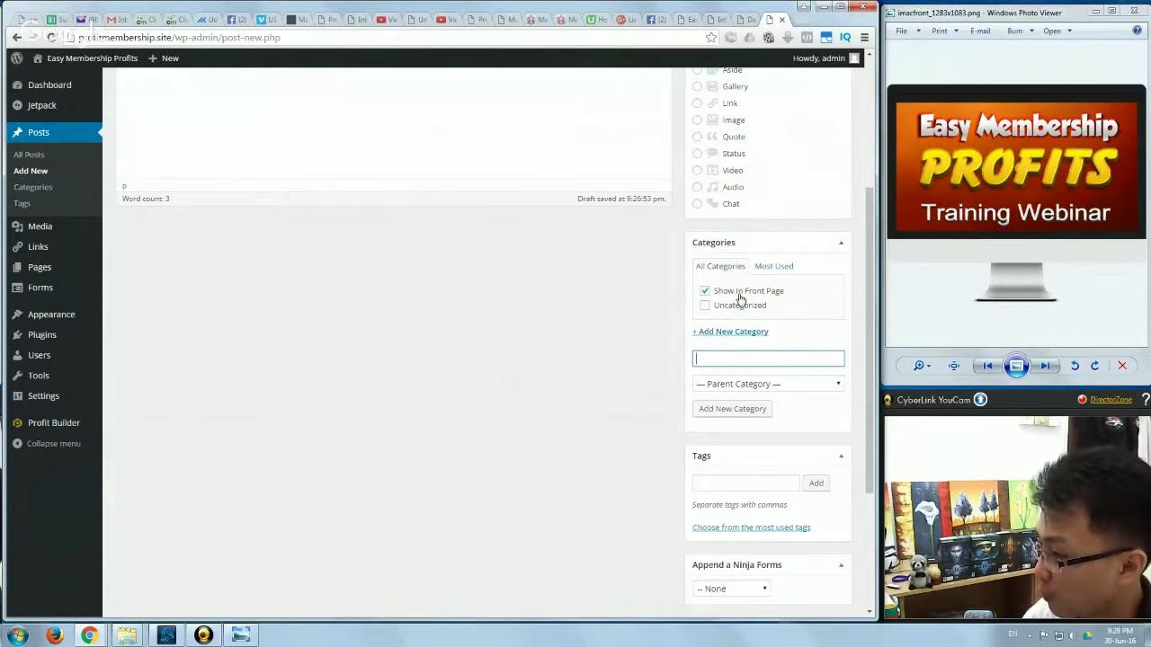
pyautogui.scroll(-2, 585, 466)
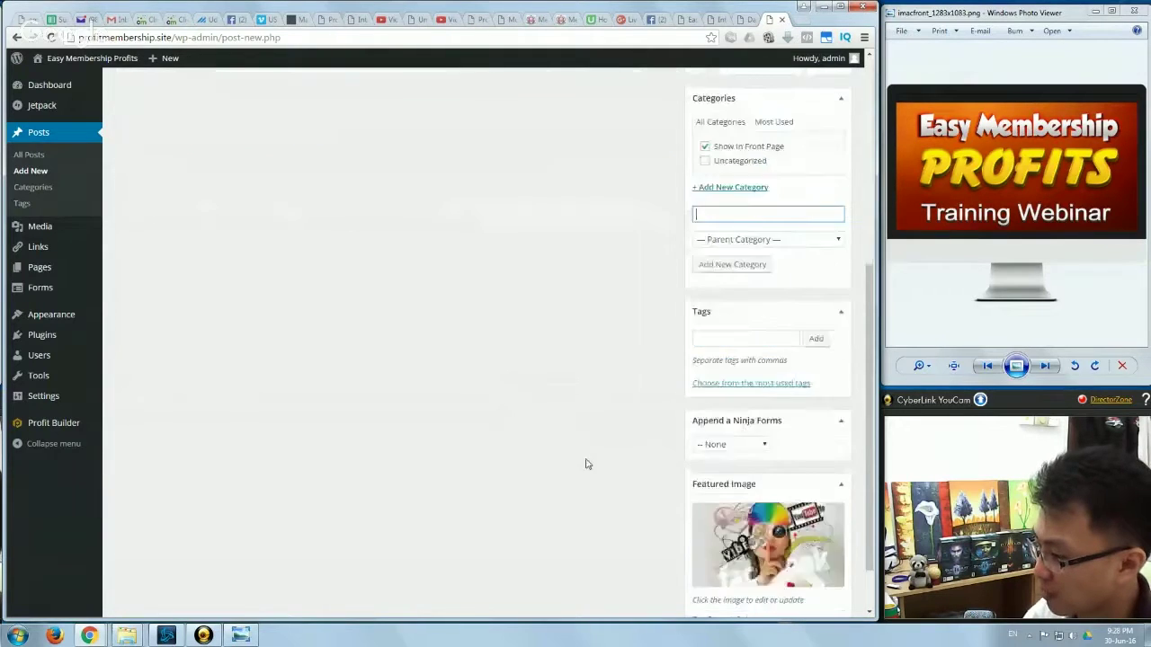
pyautogui.scroll(5, 627, 462)
pyautogui.click(836, 230)
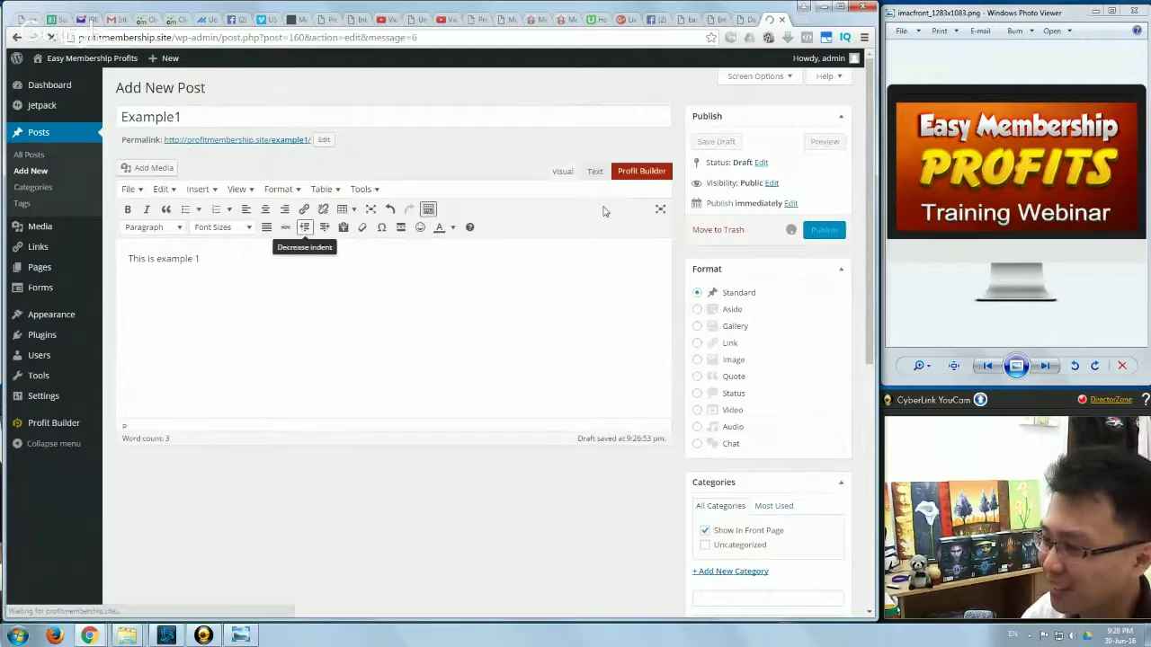
# - Create another new post titled "Example2" with the body text "Example2"
pyautogui.click(199, 89)
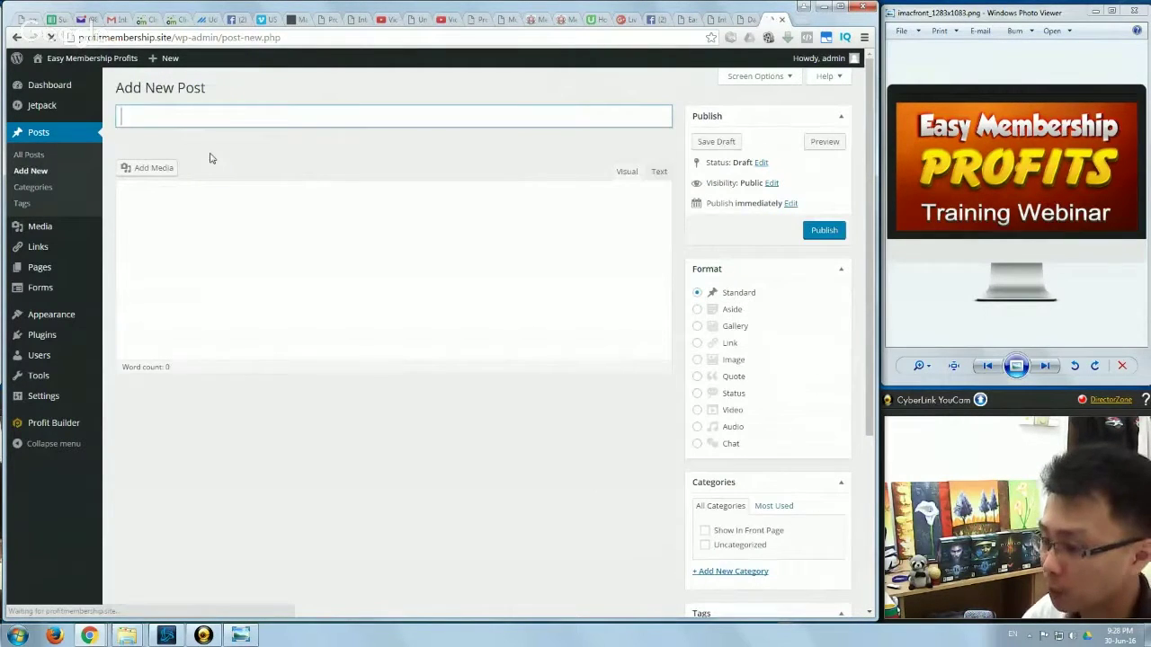
pyautogui.write('Exam')
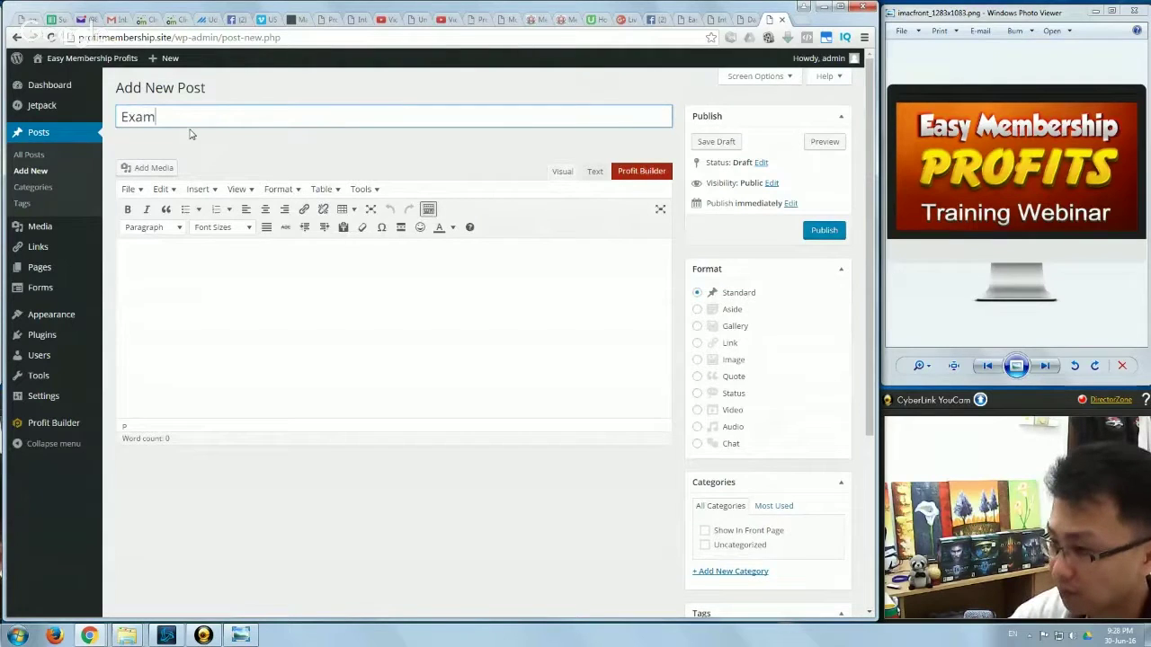
pyautogui.click(213, 324)
pyautogui.write('Example2')
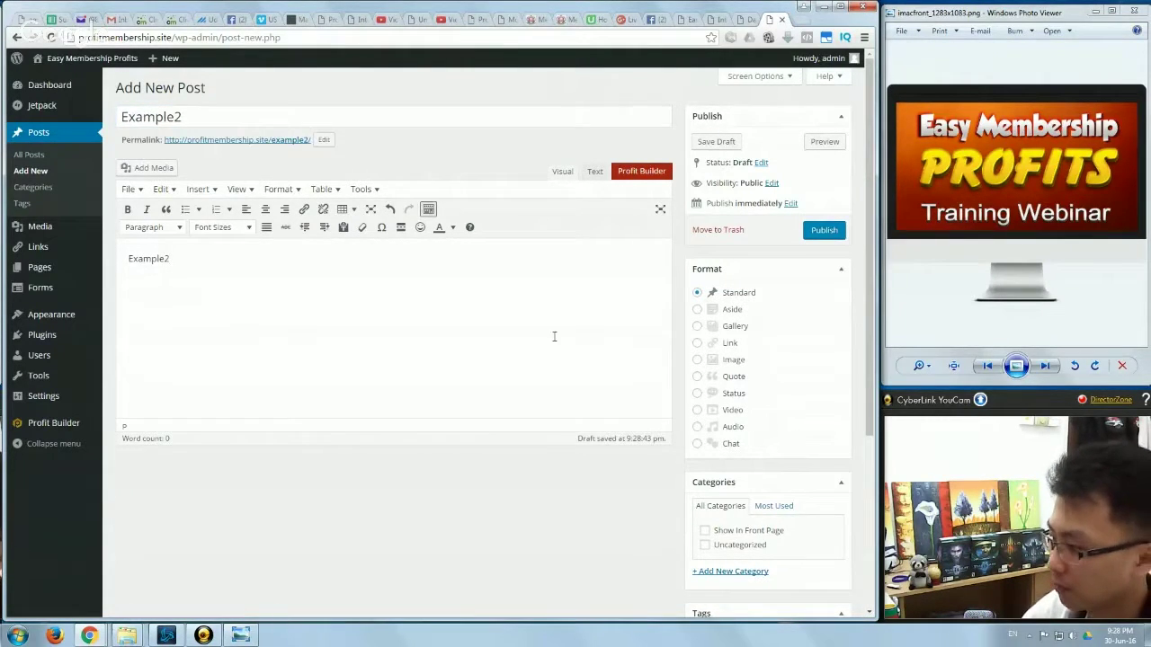
# - Set online-marketing-1246457_1280.jpg as the featured image of the Example2 post and publish the post
pyautogui.scroll(-3, 719, 490)
pyautogui.click(742, 550)
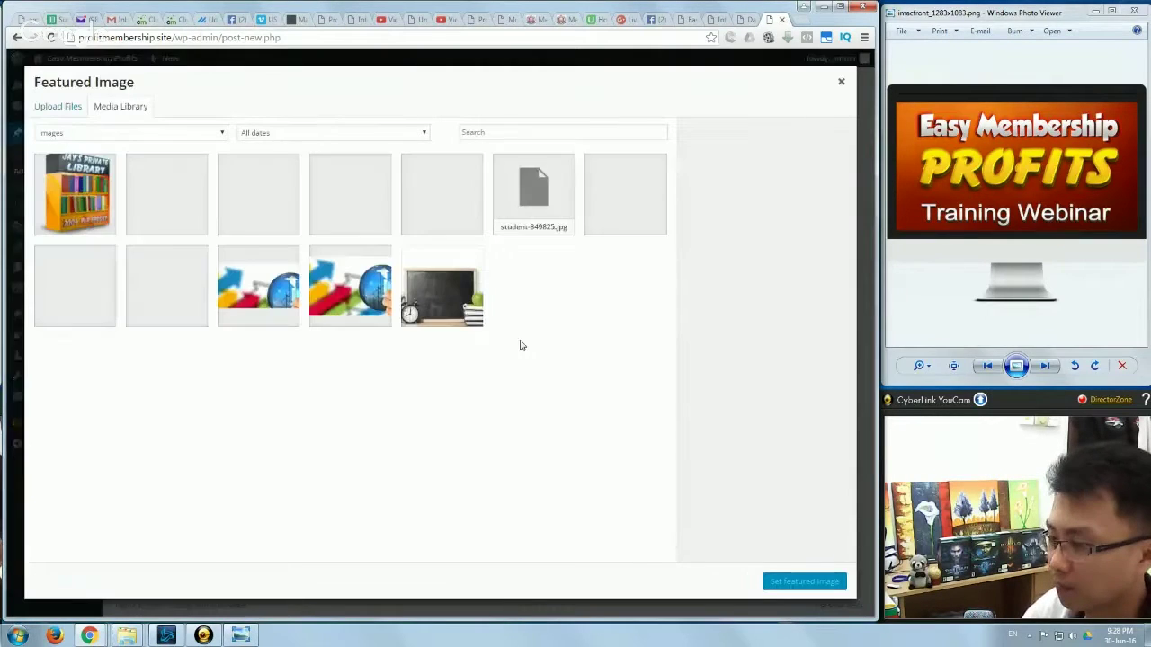
pyautogui.click(180, 193)
pyautogui.click(803, 581)
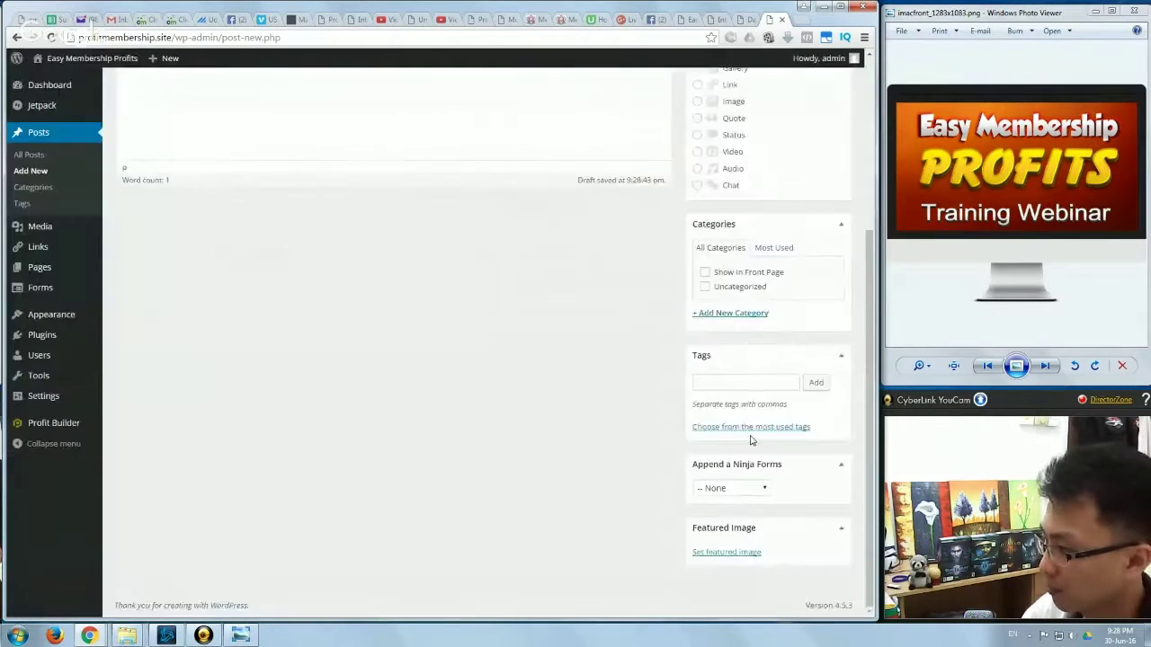
pyautogui.scroll(5, 749, 441)
pyautogui.click(812, 236)
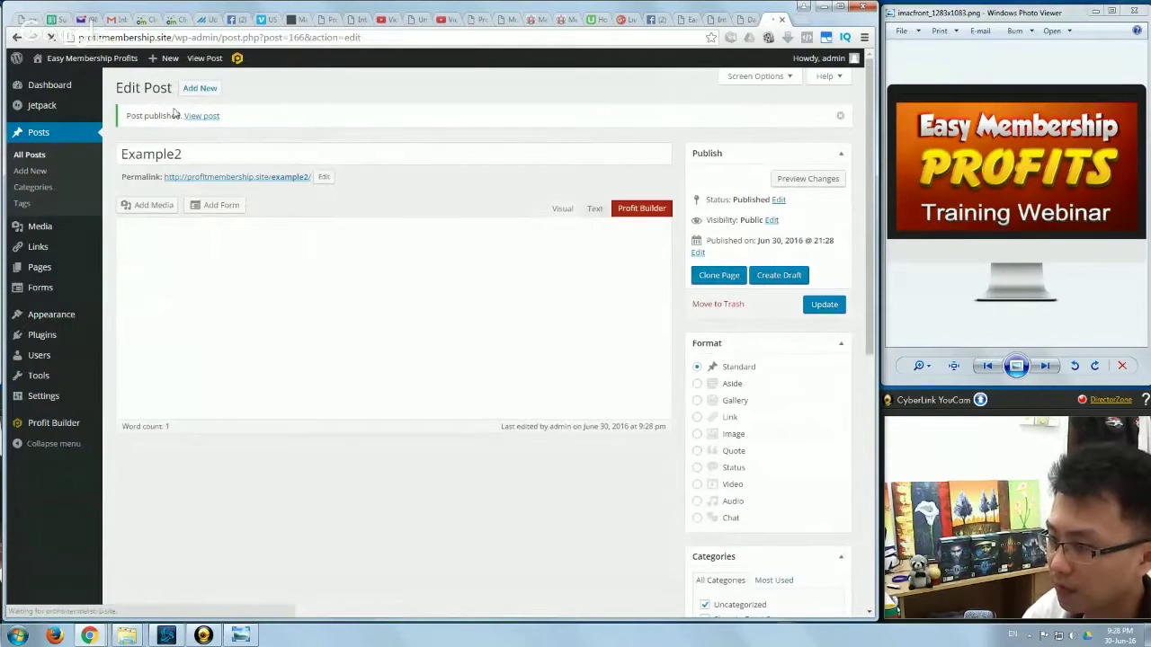
# - Create another new post titled "Example3" with the body text "Example3"
pyautogui.click(191, 91)
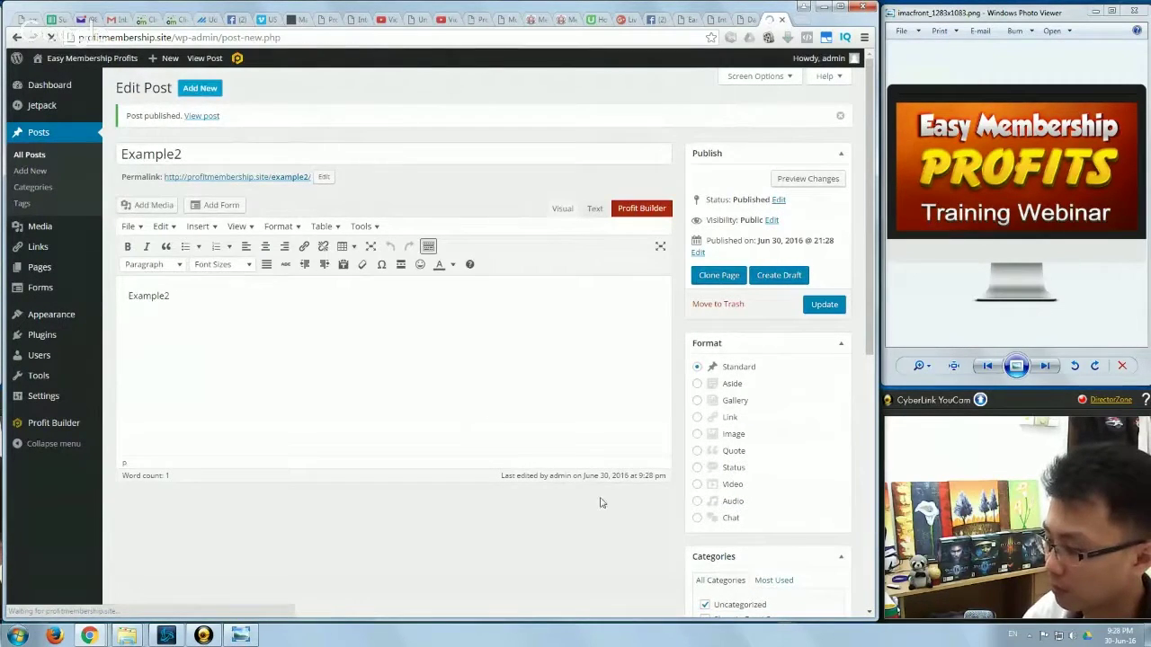
pyautogui.write('Example3')
pyautogui.click(212, 255)
pyautogui.write('Examplee')
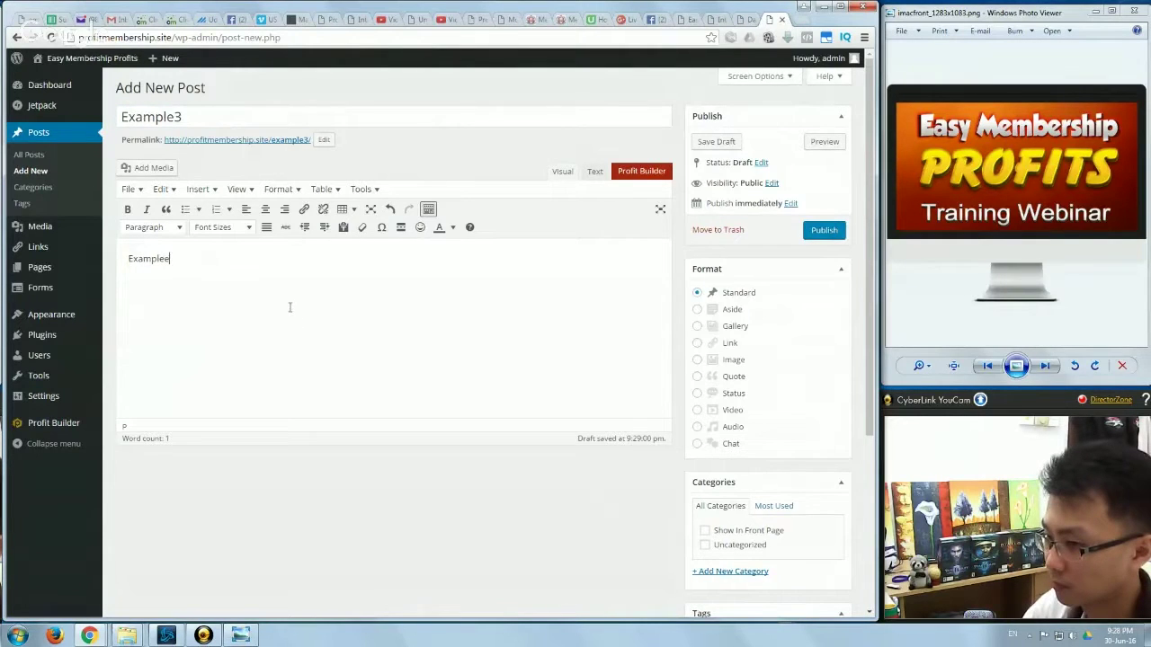
pyautogui.scroll(-2, 576, 405)
pyautogui.scroll(2, 471, 363)
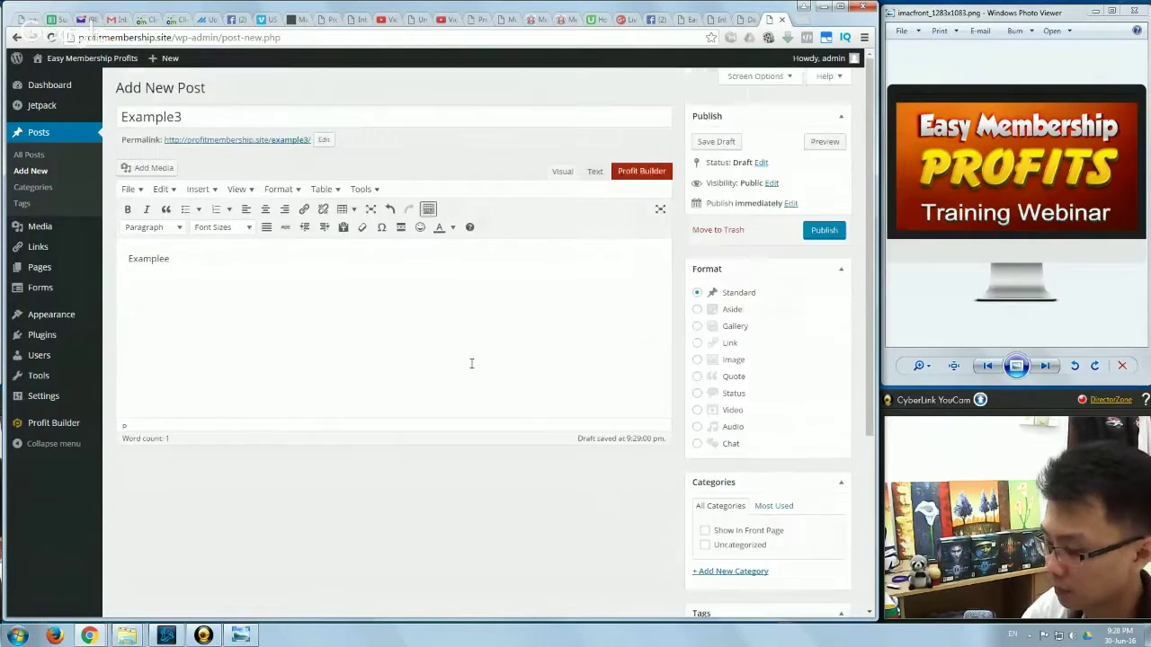
# - Set a featured image for the Example3 post from the media library
pyautogui.scroll(-3, 711, 504)
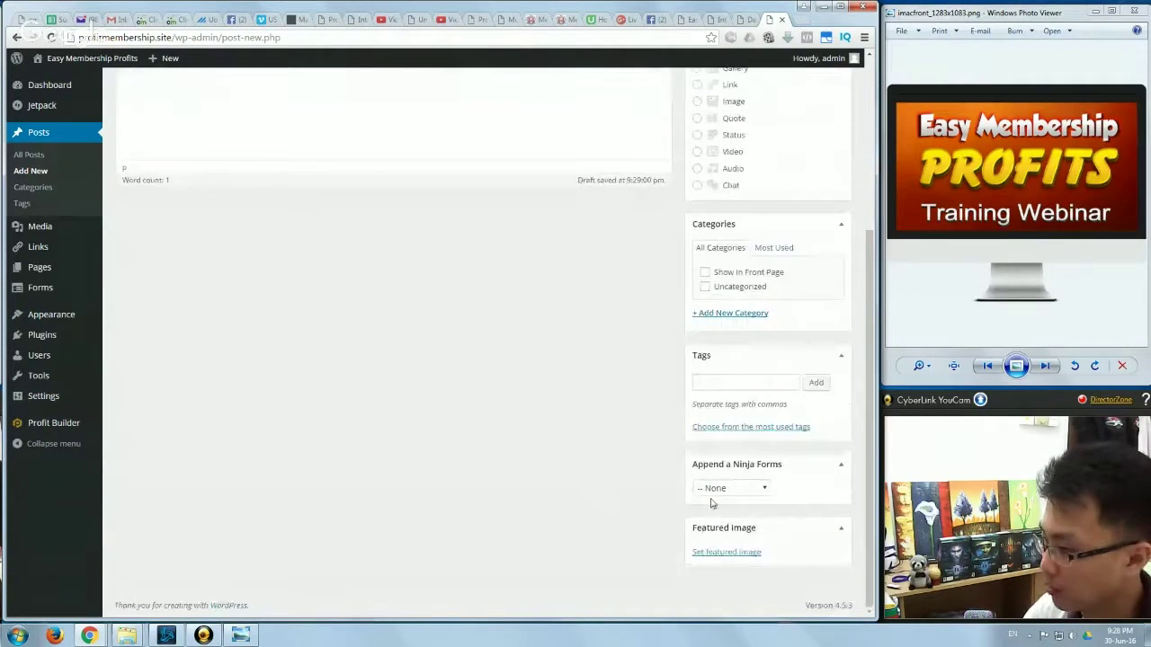
pyautogui.click(727, 551)
pyautogui.click(791, 582)
# - Assign the Example3 post to the "Show In Front Page" category and publish it
pyautogui.scroll(-3, 697, 387)
pyautogui.click(703, 352)
pyautogui.scroll(2, 608, 444)
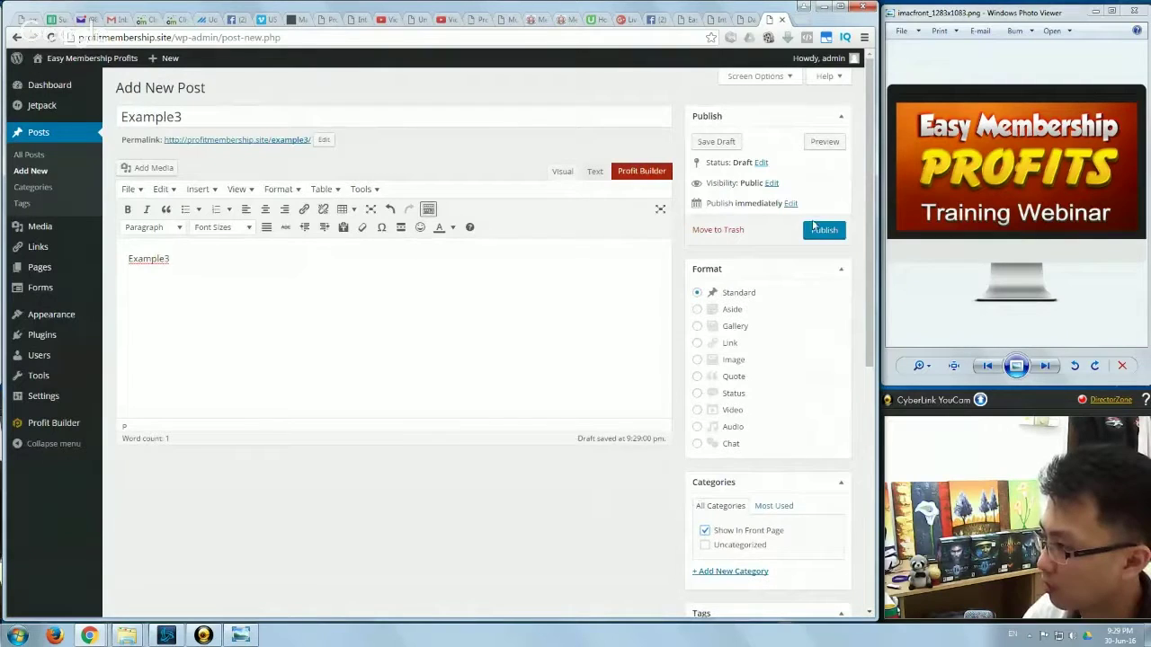
pyautogui.click(822, 232)
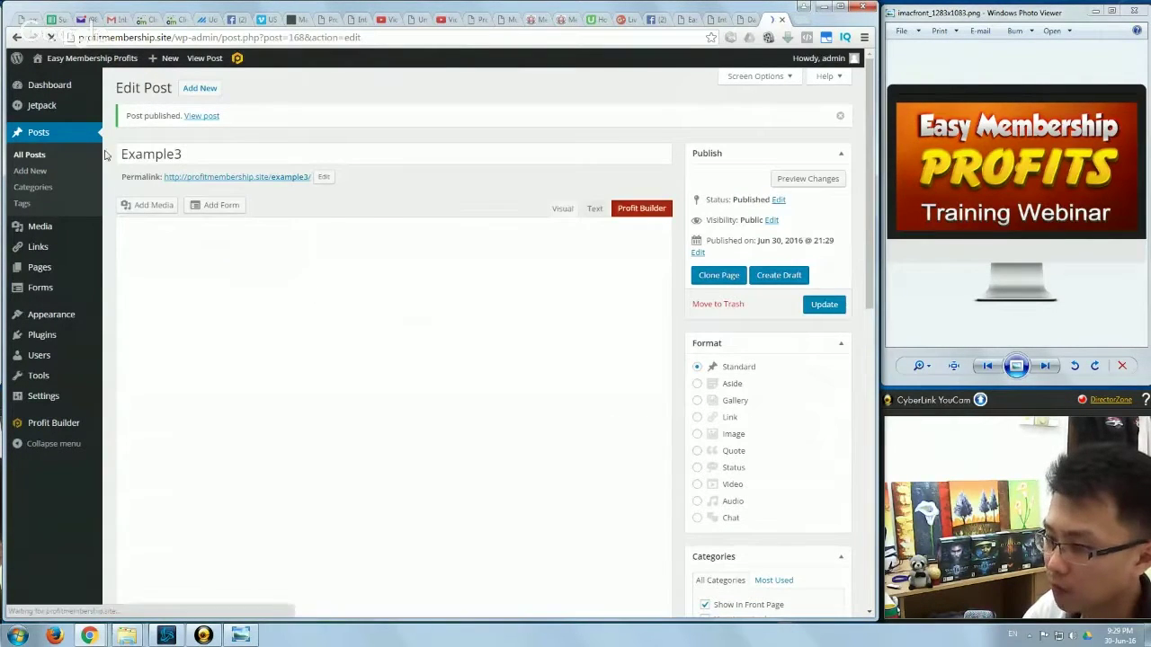
# - Move the "Hello world!" post from the list of all posts to the trash
pyautogui.click(36, 157)
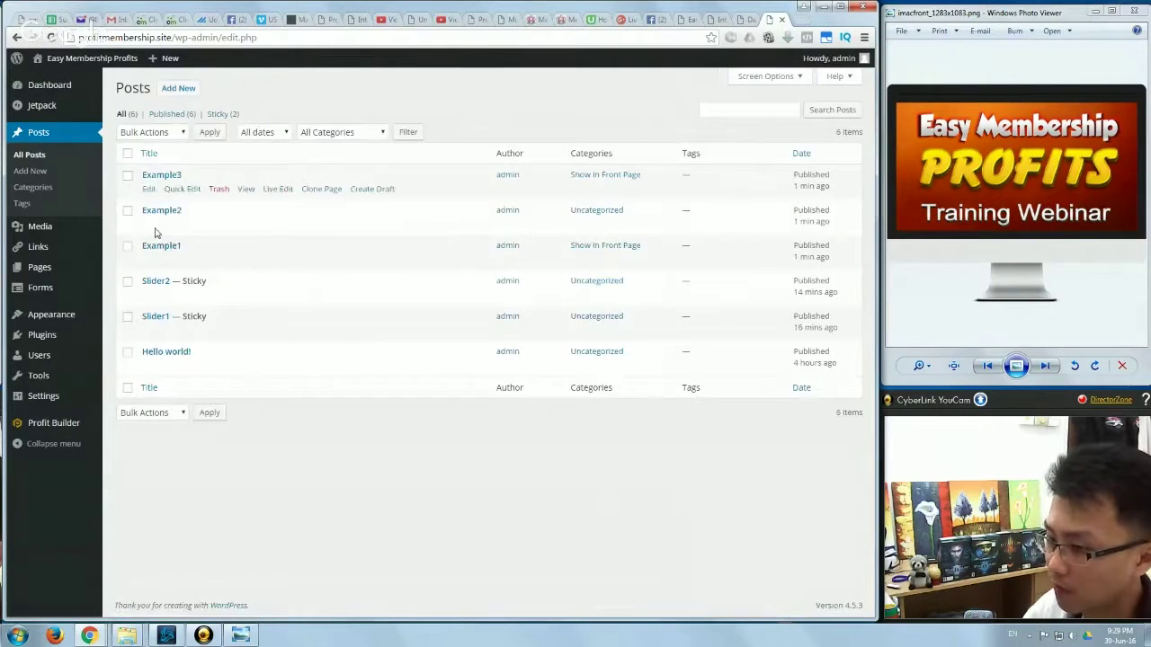
pyautogui.click(128, 353)
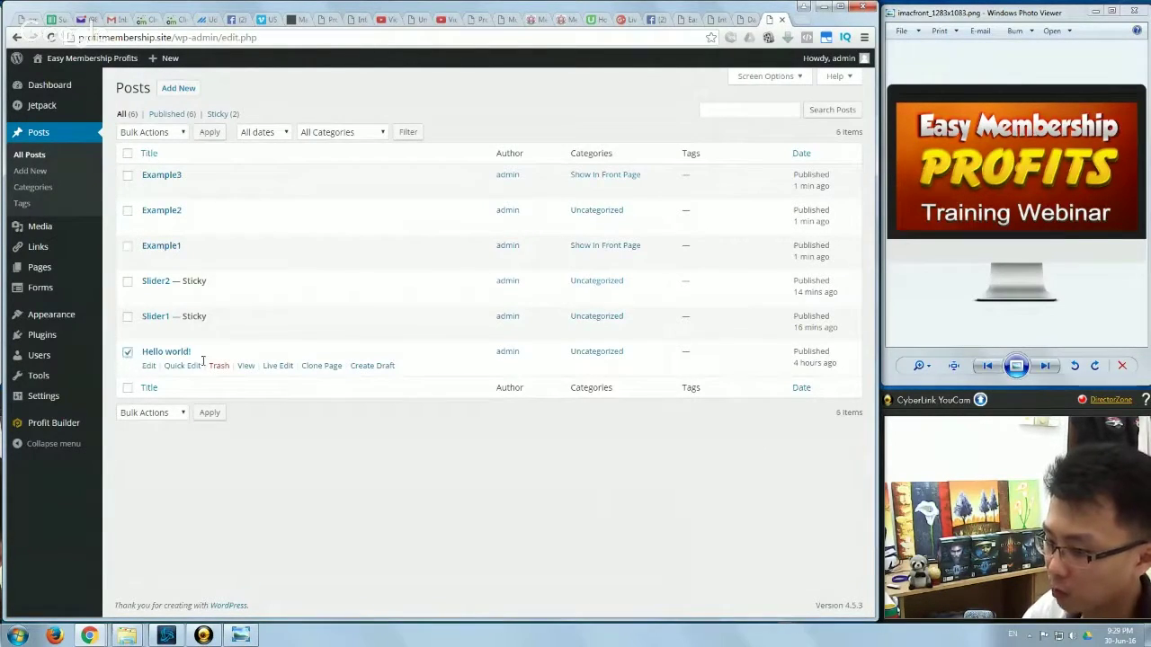
pyautogui.click(219, 367)
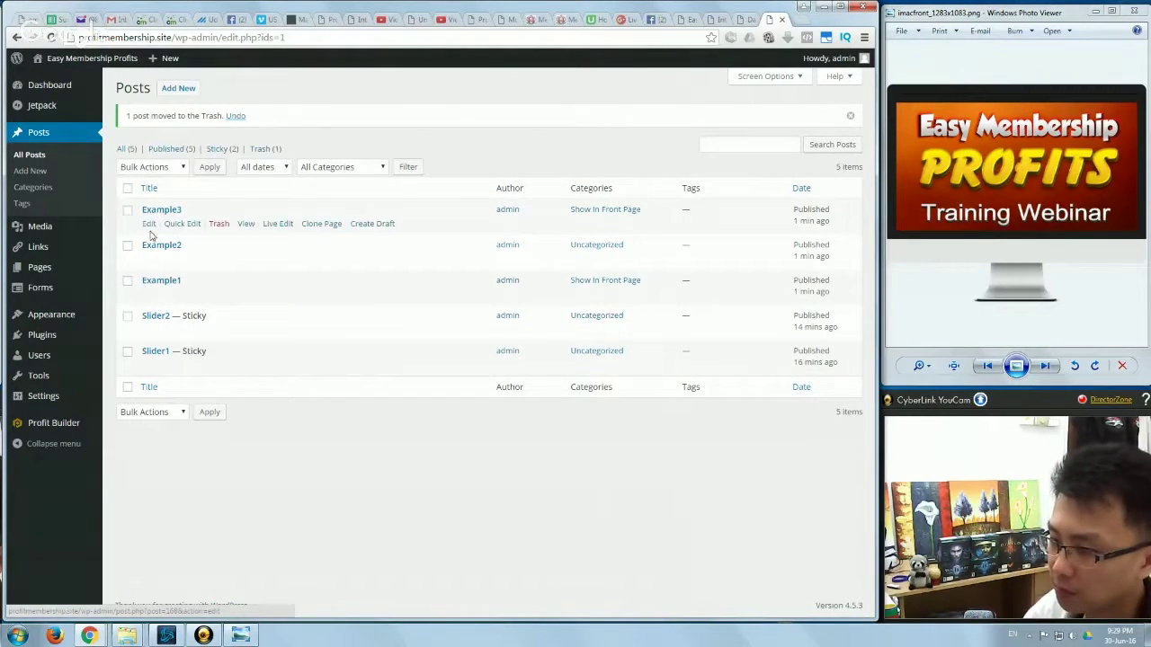
# - Switch the Example2 post's category from Uncategorized to "Show In Front Page" and update the post
pyautogui.click(148, 259)
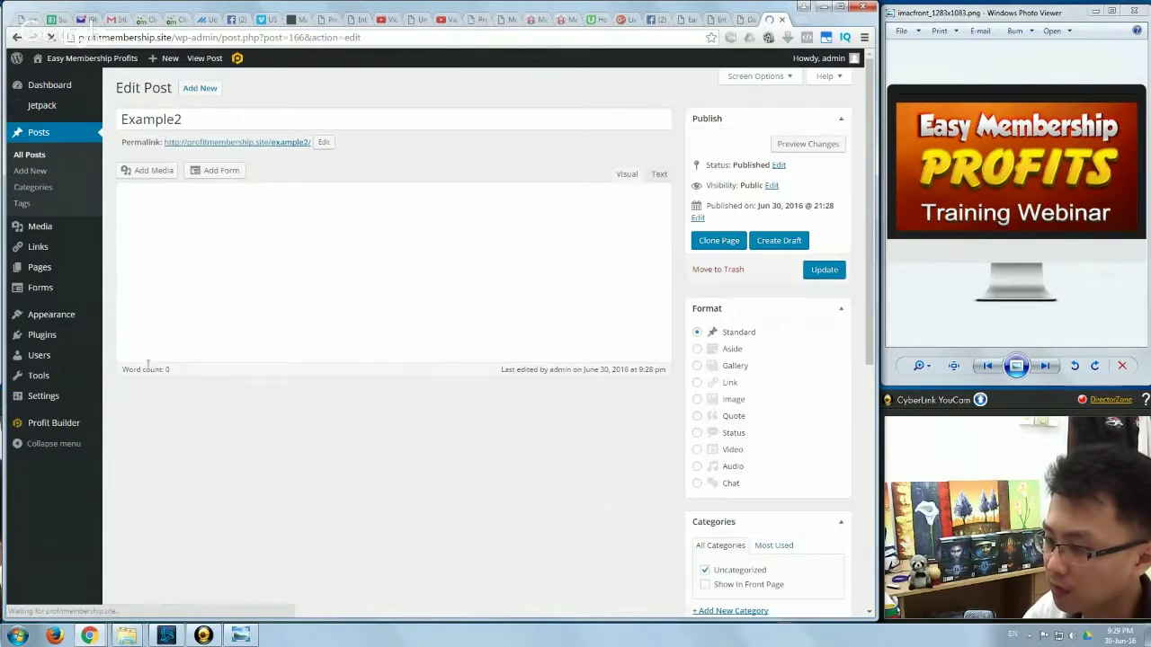
pyautogui.scroll(-3, 789, 385)
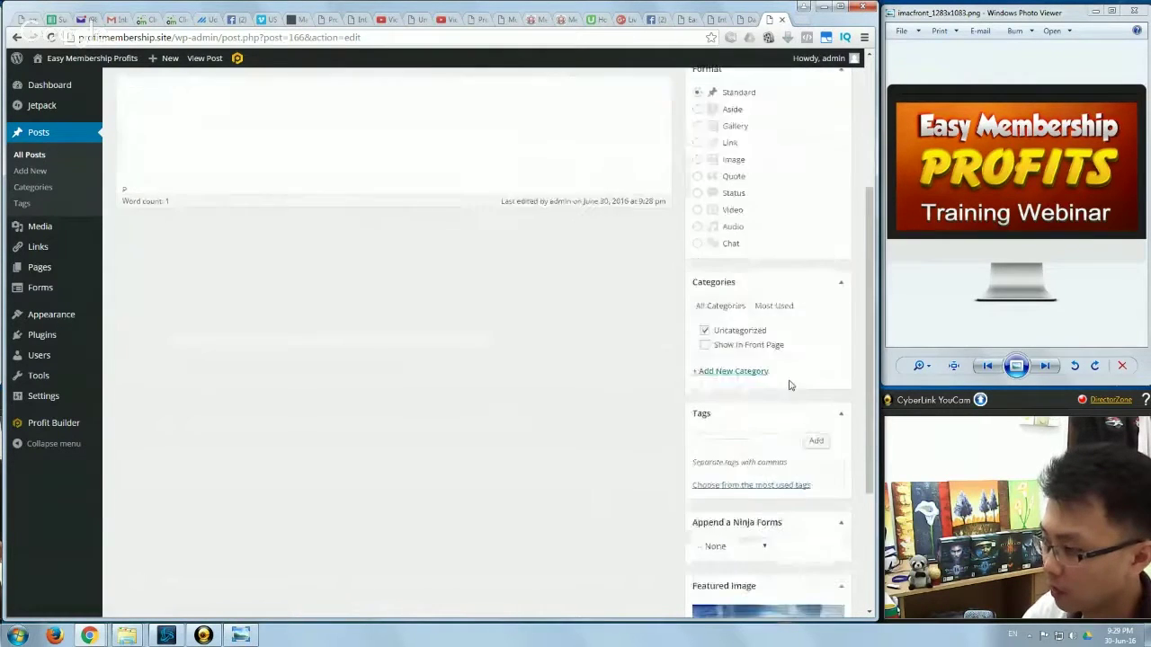
pyautogui.scroll(-3, 790, 385)
pyautogui.click(705, 151)
pyautogui.click(705, 165)
pyautogui.scroll(7, 752, 273)
pyautogui.click(823, 270)
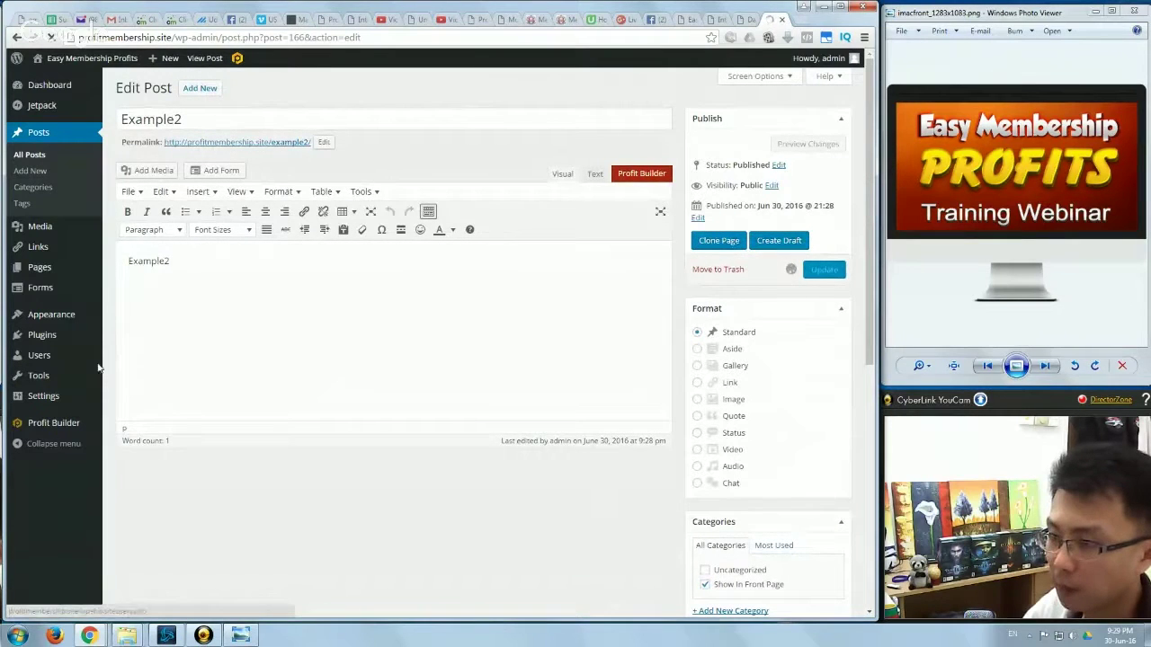
# - View the site's front page and check the content below the slider
pyautogui.moveTo(90, 59)
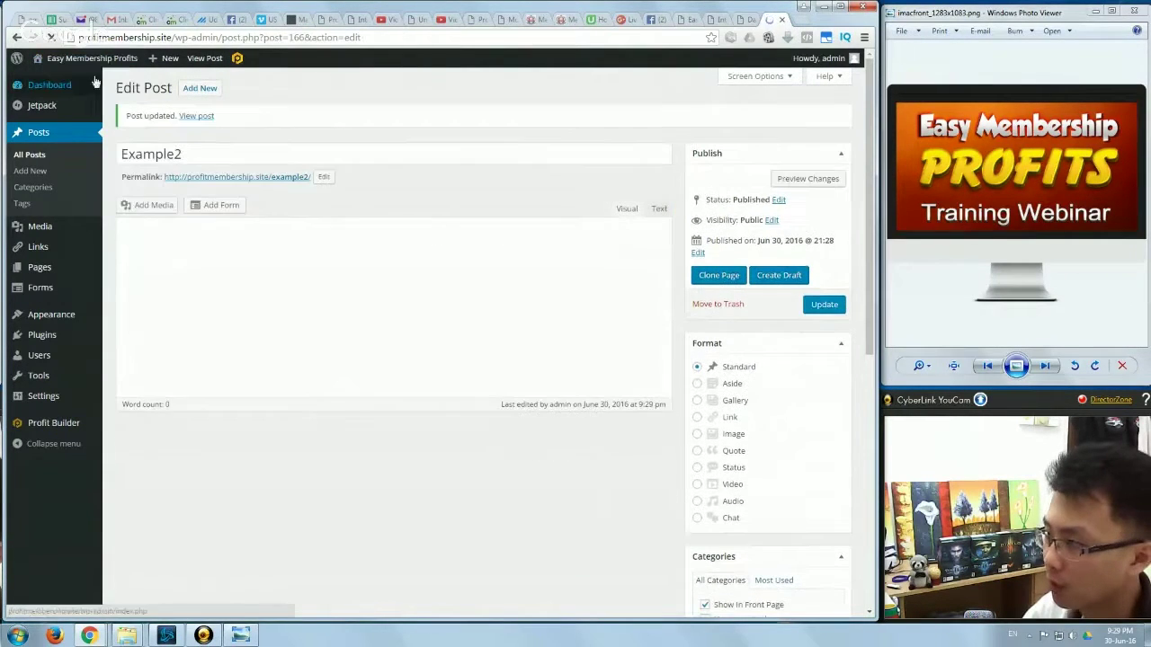
pyautogui.click(54, 79)
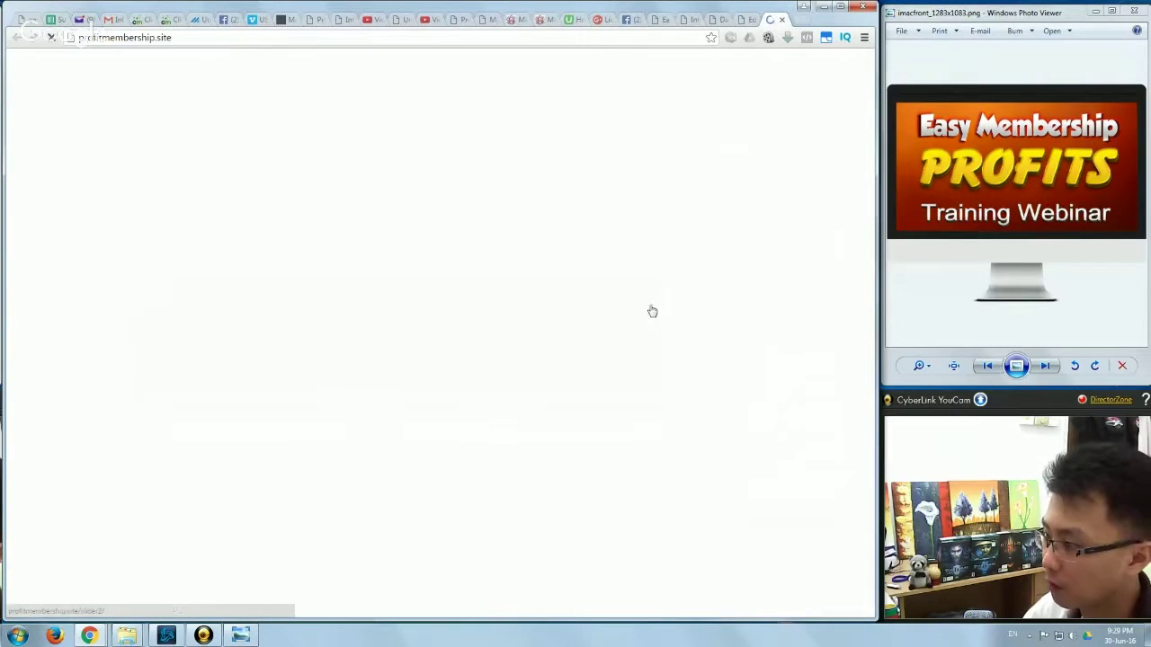
pyautogui.scroll(-2, 477, 288)
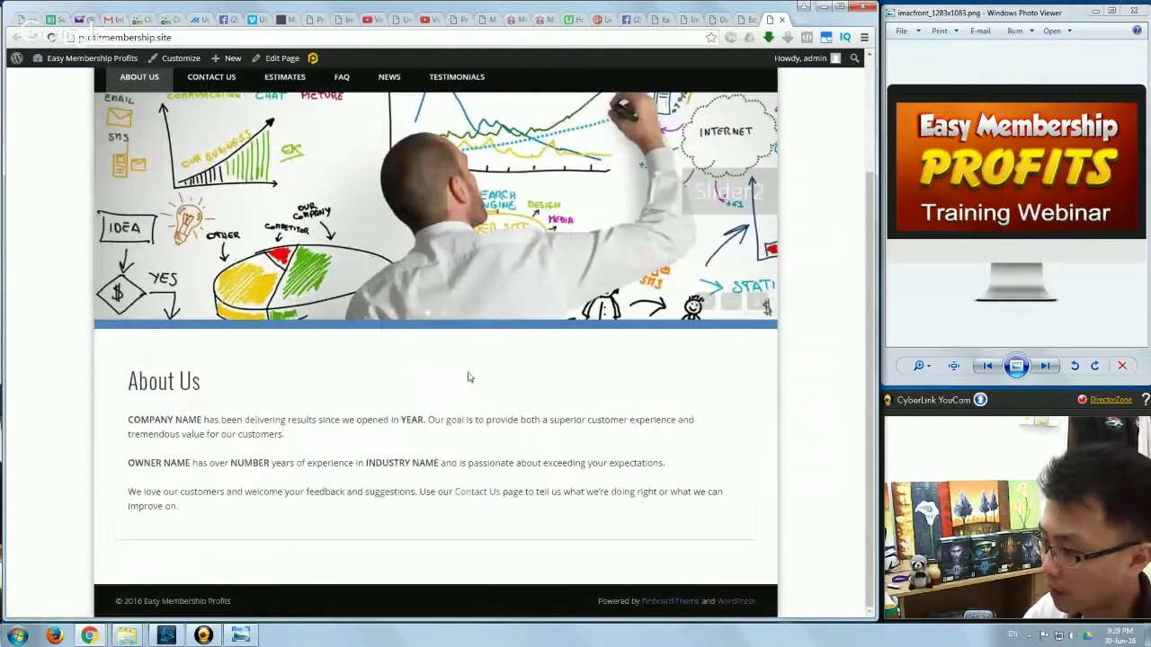
pyautogui.hotkey('alt', 'Left')
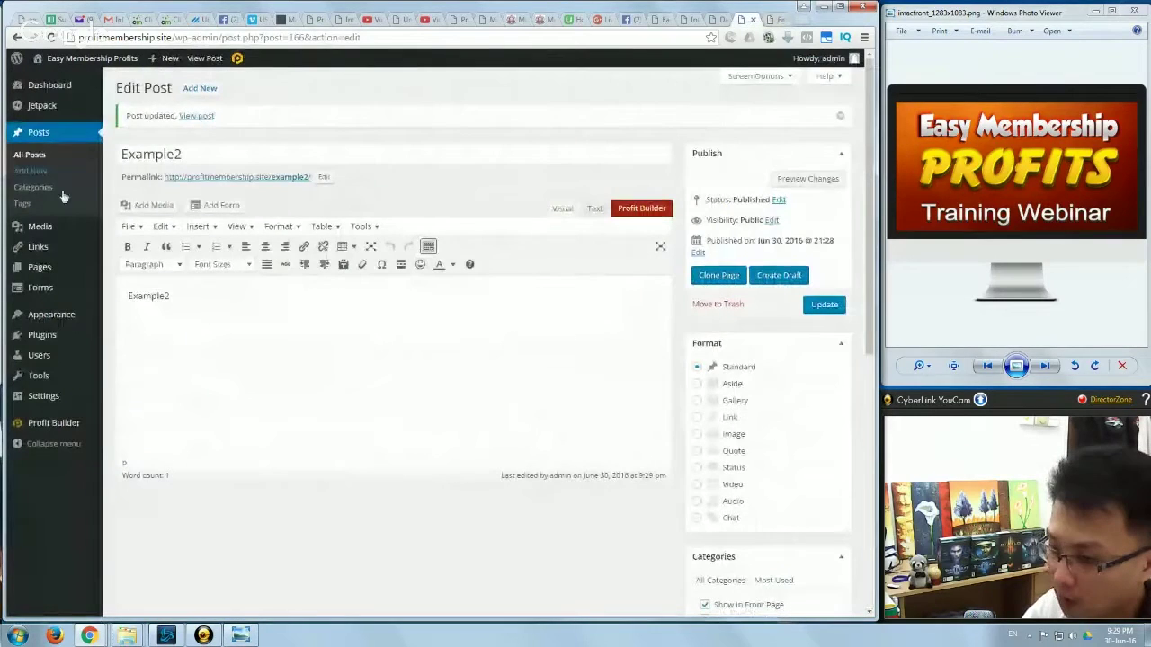
# - In the theme options, set the home page's number of full posts to display before the grid to 0
pyautogui.moveTo(61, 326)
pyautogui.click(123, 413)
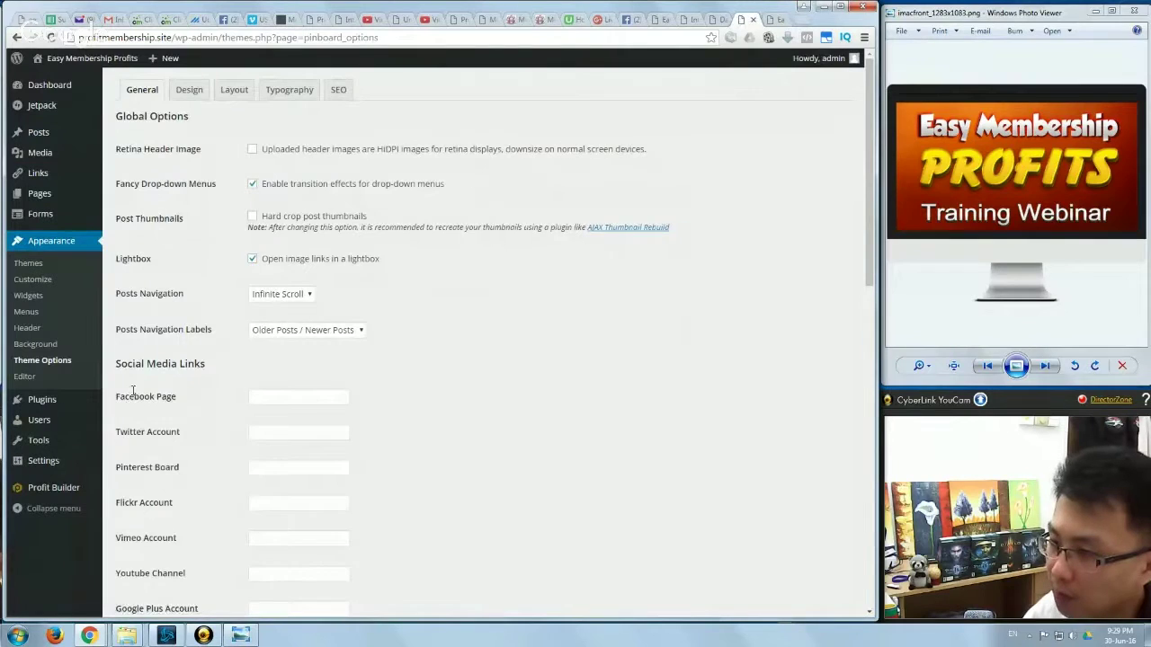
pyautogui.scroll(-1, 135, 386)
pyautogui.scroll(-5, 135, 382)
pyautogui.doubleClick(243, 265)
pyautogui.write('0')
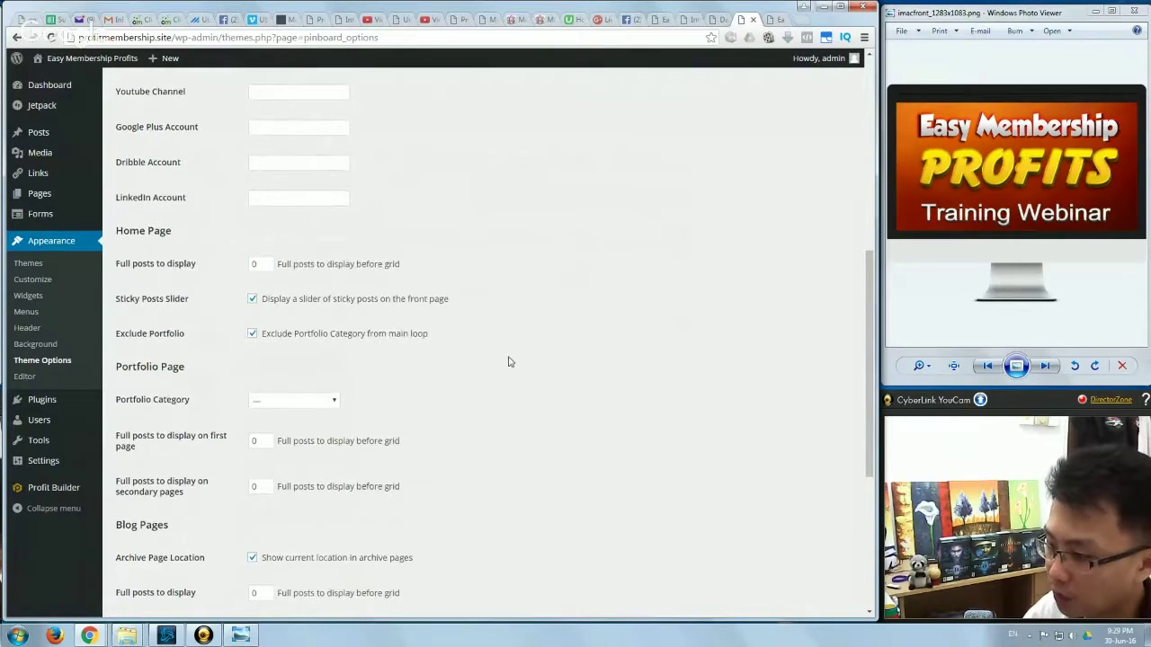
# - Set the theme's Portfolio Category to "Show In Front Page" and save the settings
pyautogui.scroll(-3, 416, 360)
pyautogui.scroll(2, 317, 314)
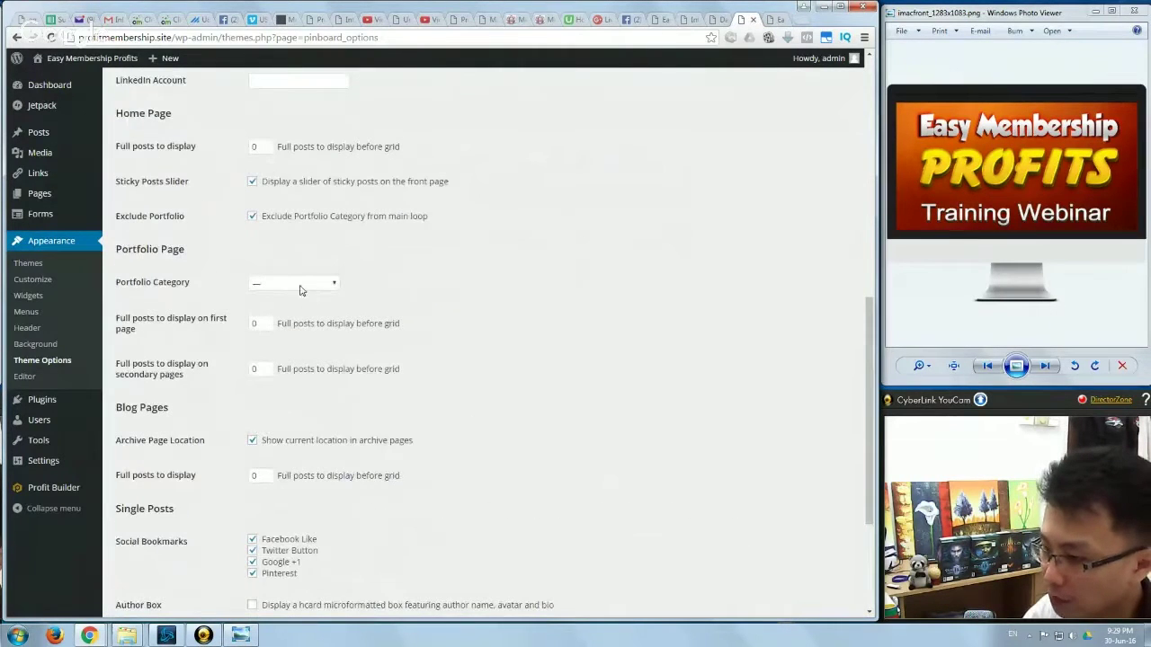
pyautogui.click(300, 286)
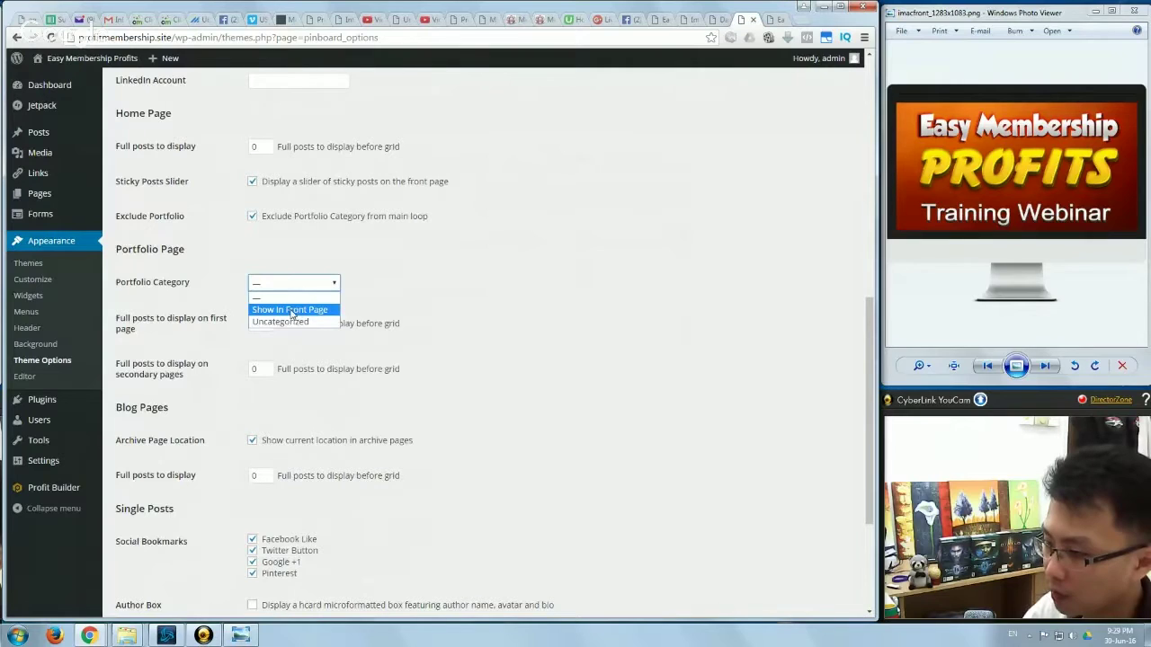
pyautogui.click(288, 322)
pyautogui.click(288, 286)
pyautogui.click(288, 308)
pyautogui.scroll(-3, 225, 517)
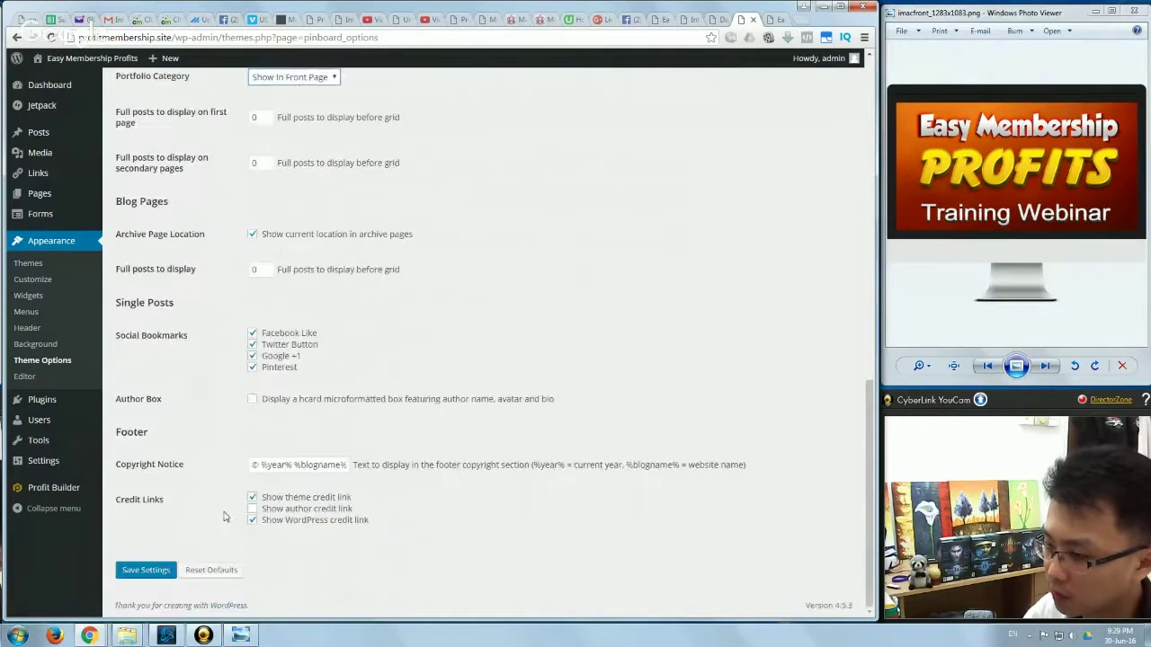
pyautogui.click(171, 572)
# - Reload the site's front page and examine the slider and the section below it for the example posts
pyautogui.click(772, 19)
pyautogui.rightClick(820, 116)
pyautogui.click(836, 168)
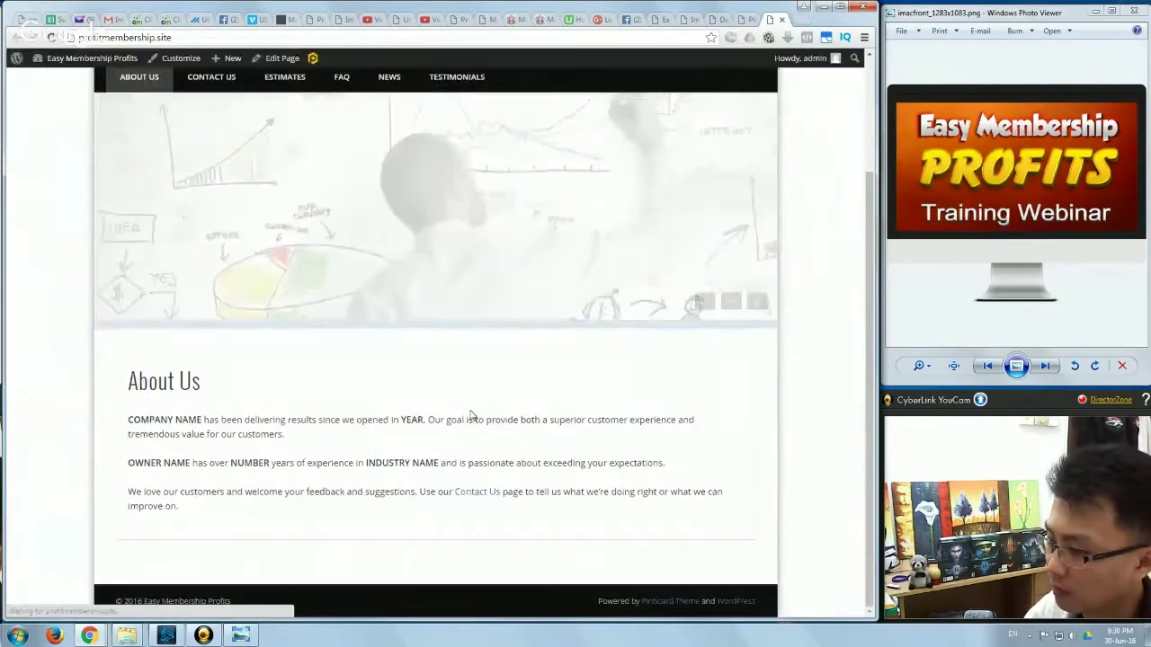
pyautogui.scroll(3, 471, 414)
pyautogui.scroll(-3, 271, 395)
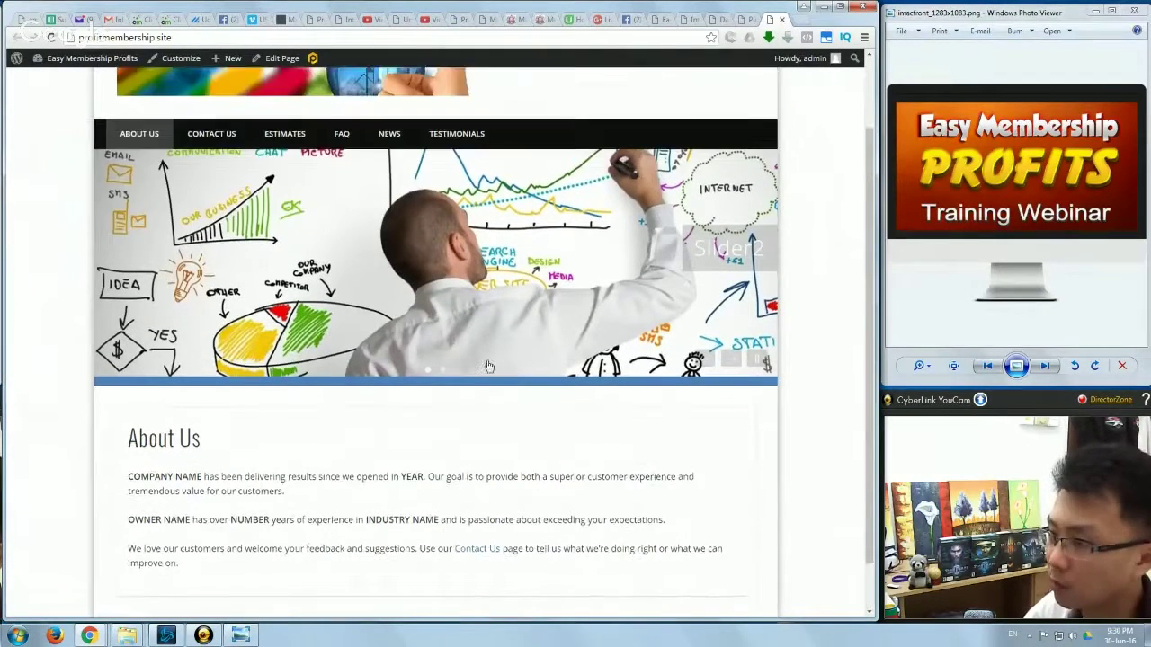
pyautogui.scroll(2, 805, 58)
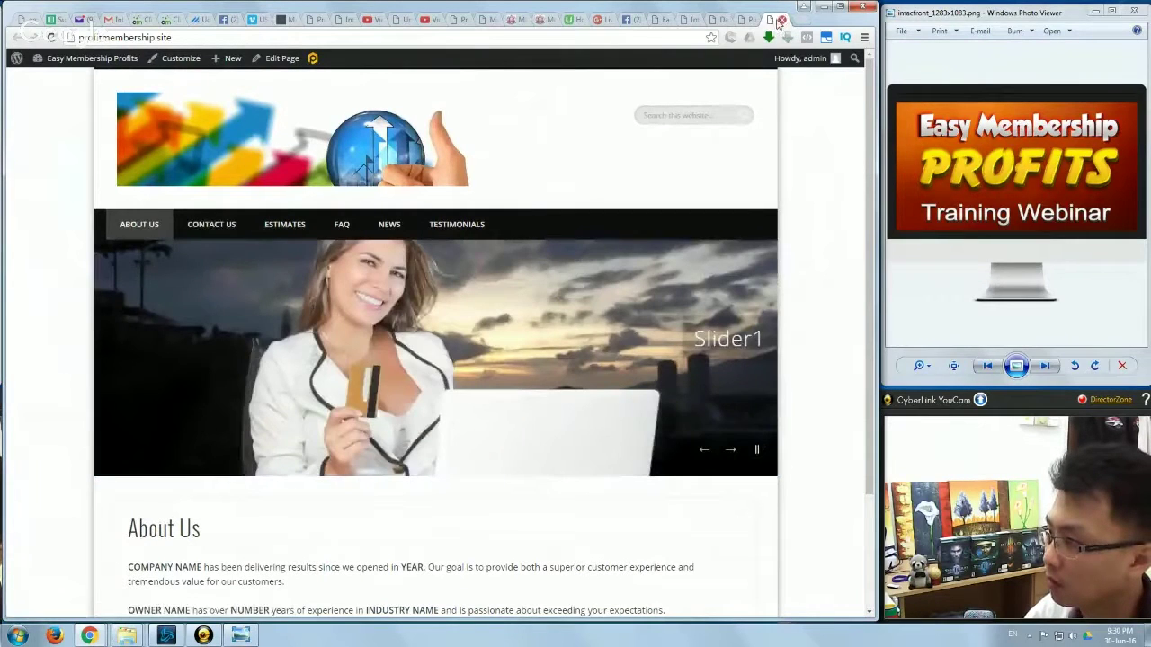
pyautogui.press('F5')
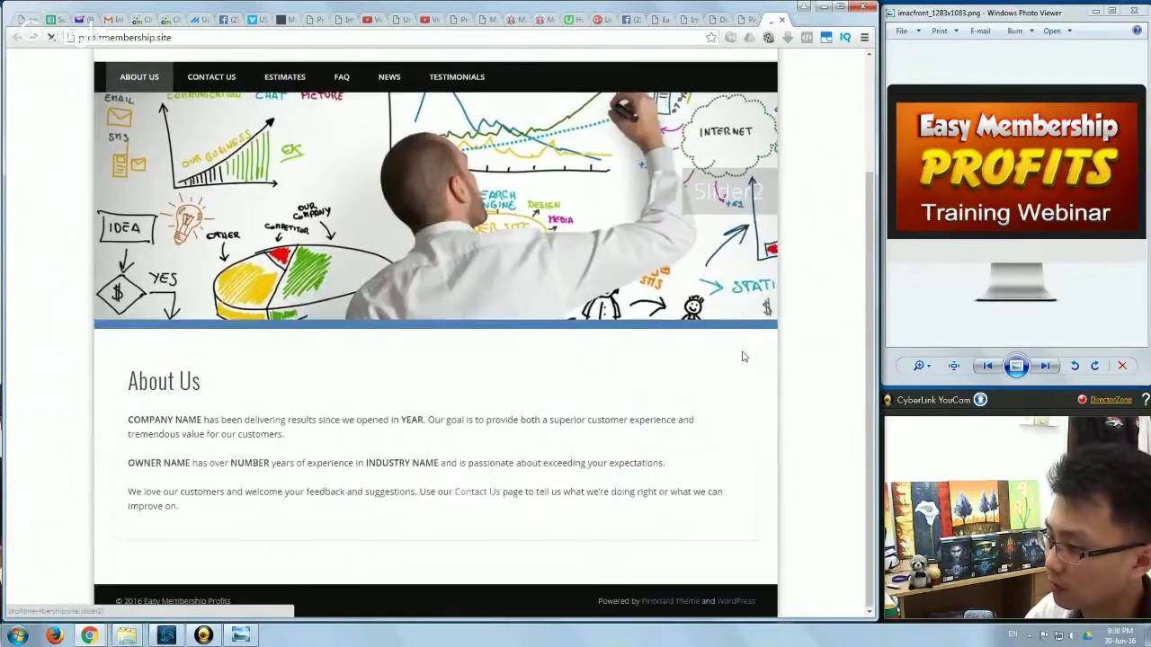
pyautogui.hotkey('alt', 'Left')
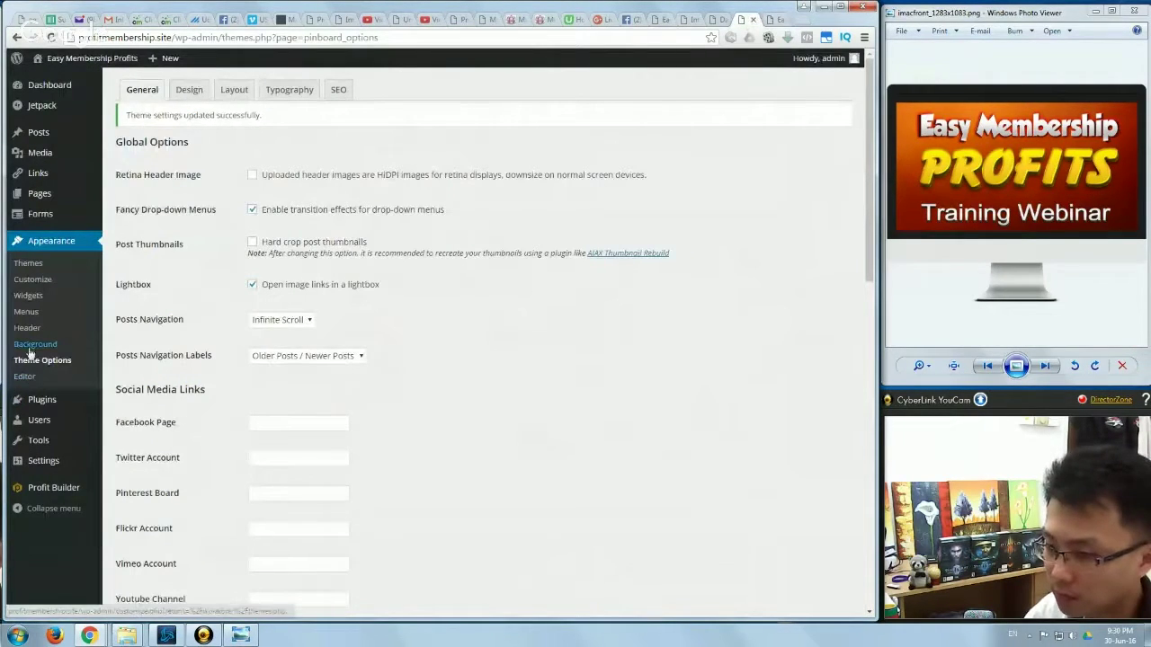
# - In the Reading settings, make the front page display "Your latest posts" and save the changes
pyautogui.moveTo(54, 465)
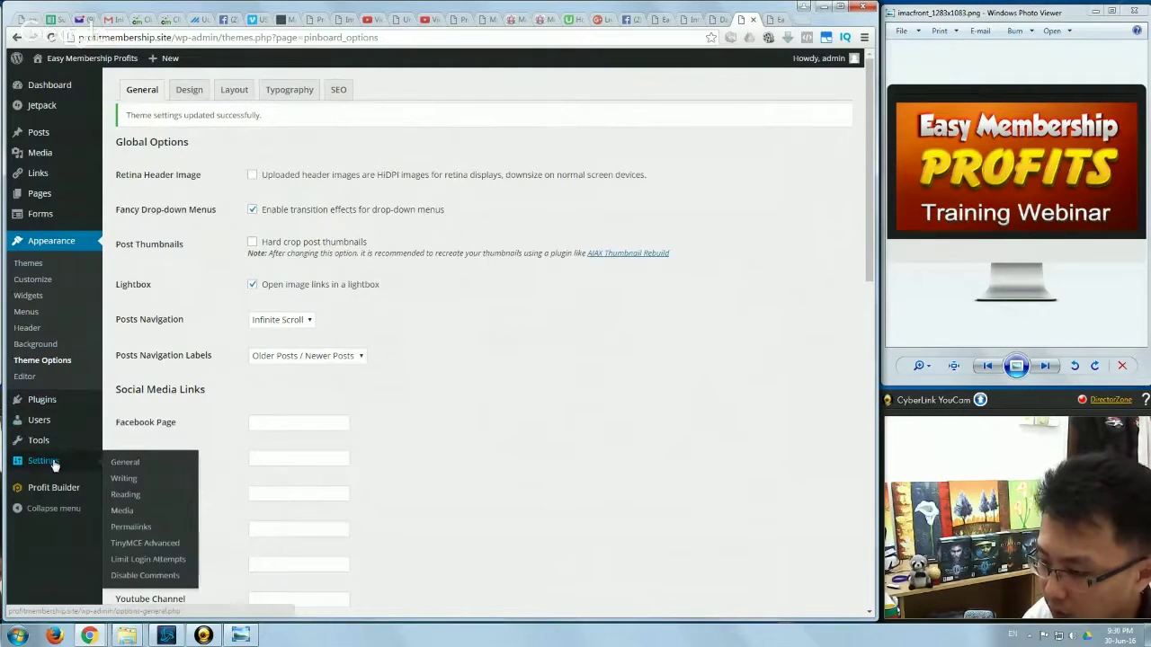
pyautogui.click(137, 496)
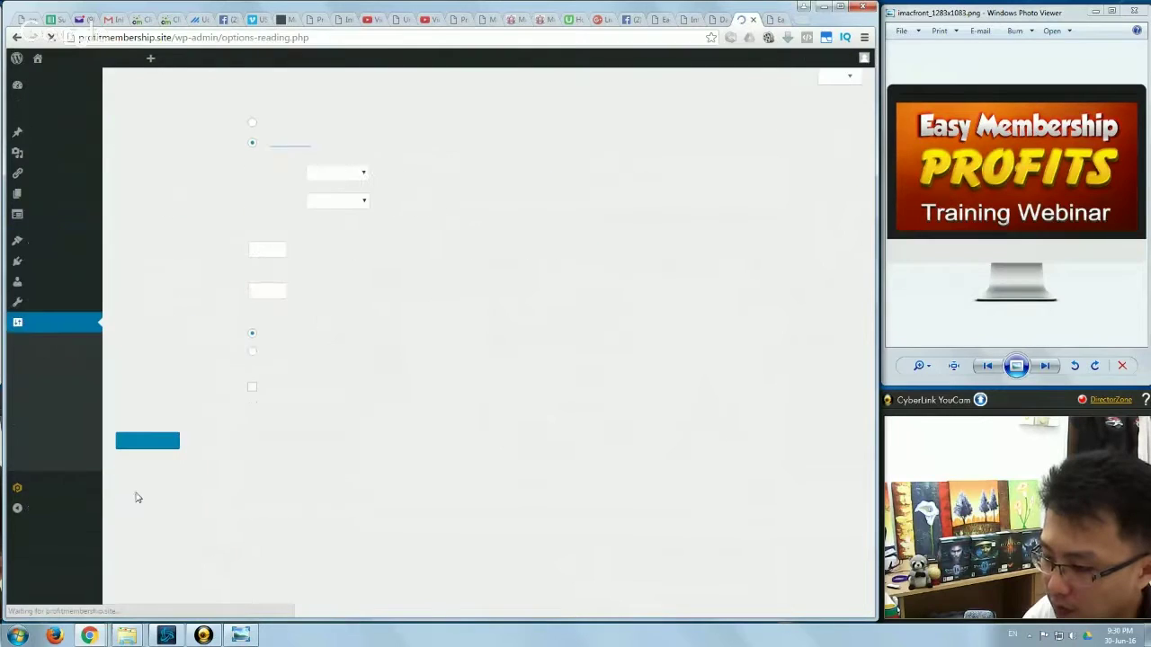
pyautogui.click(252, 124)
pyautogui.click(265, 146)
pyautogui.click(252, 125)
pyautogui.click(151, 440)
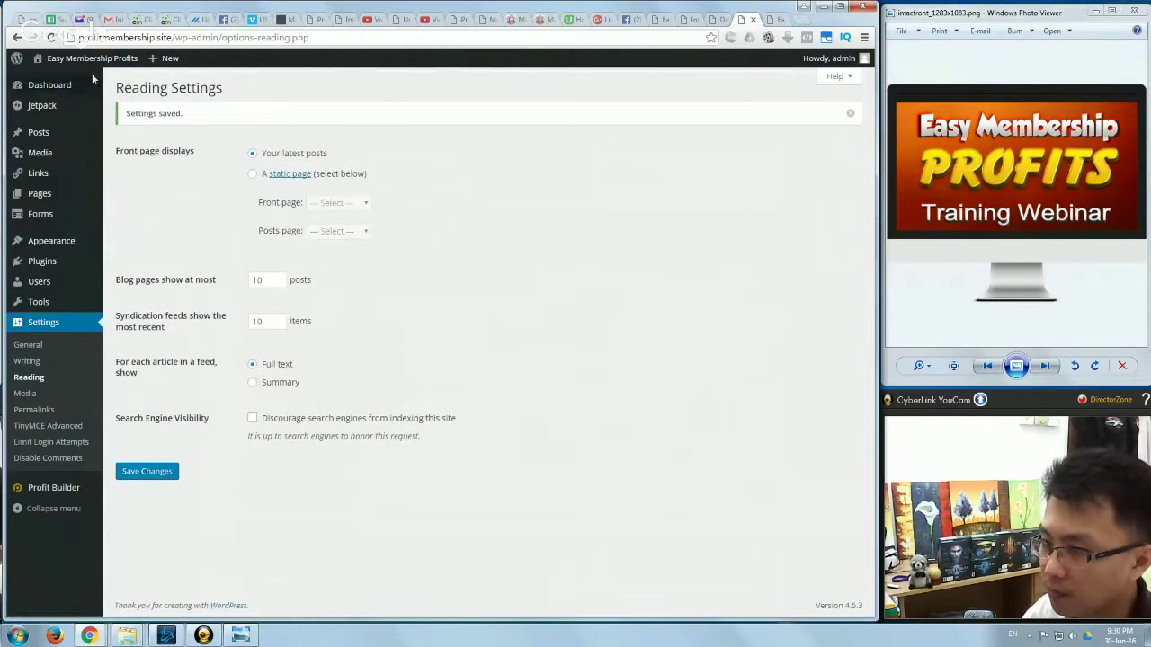
# - Reload the front page and check which posts are listed below the slider
pyautogui.click(56, 80)
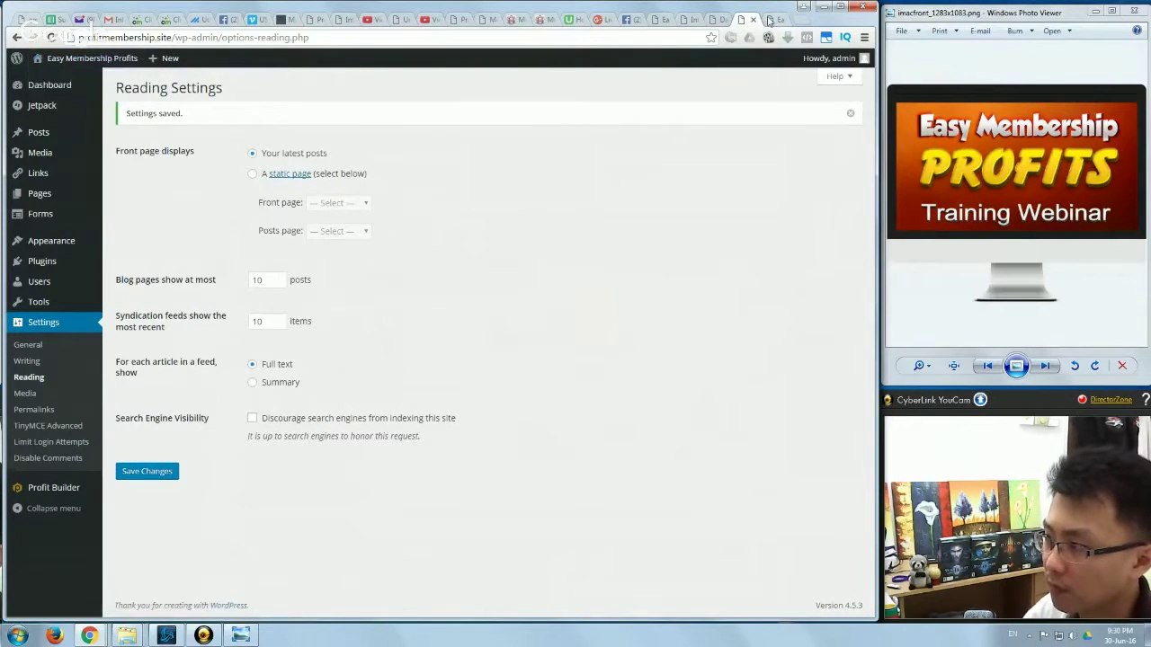
pyautogui.rightClick(816, 128)
pyautogui.click(827, 164)
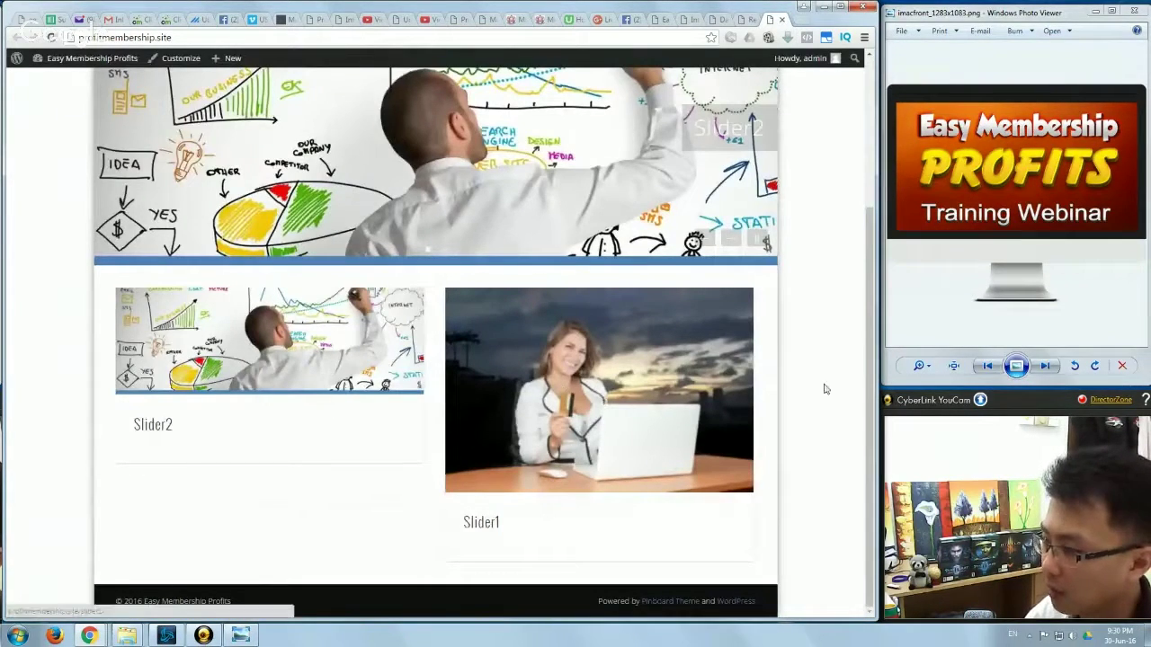
pyautogui.scroll(4, 820, 389)
pyautogui.scroll(-3, 820, 390)
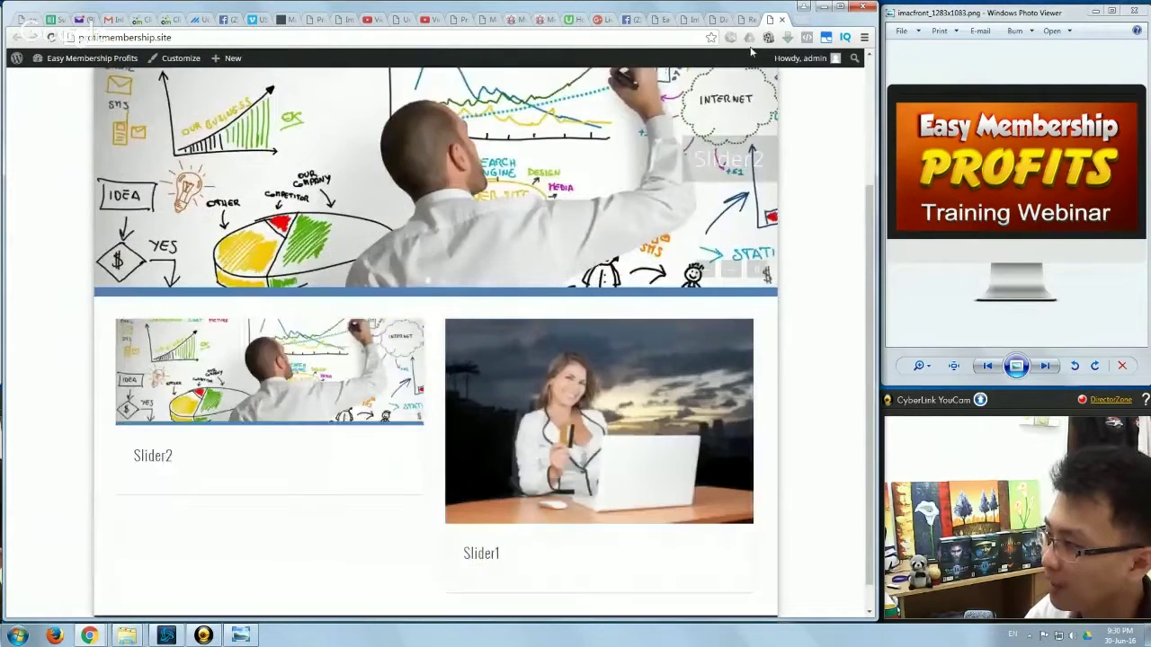
# - Set the theme's Portfolio Category to "Uncategorized" in the theme options and save the settings
pyautogui.click(747, 21)
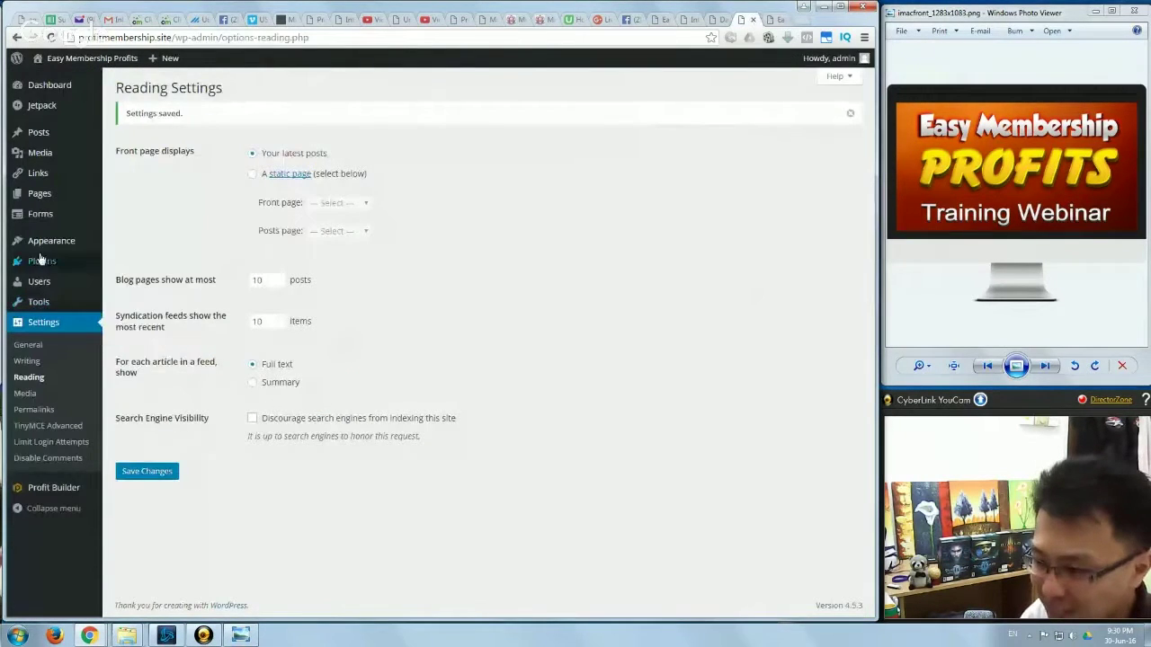
pyautogui.moveTo(54, 241)
pyautogui.click(139, 340)
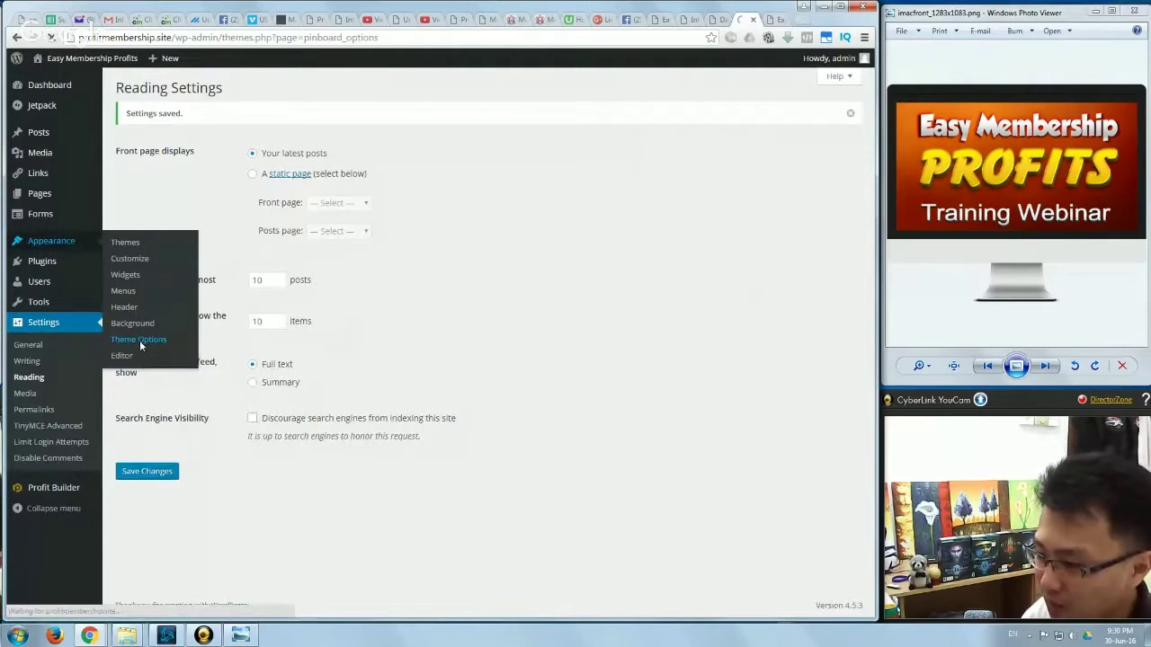
pyautogui.scroll(-9, 213, 341)
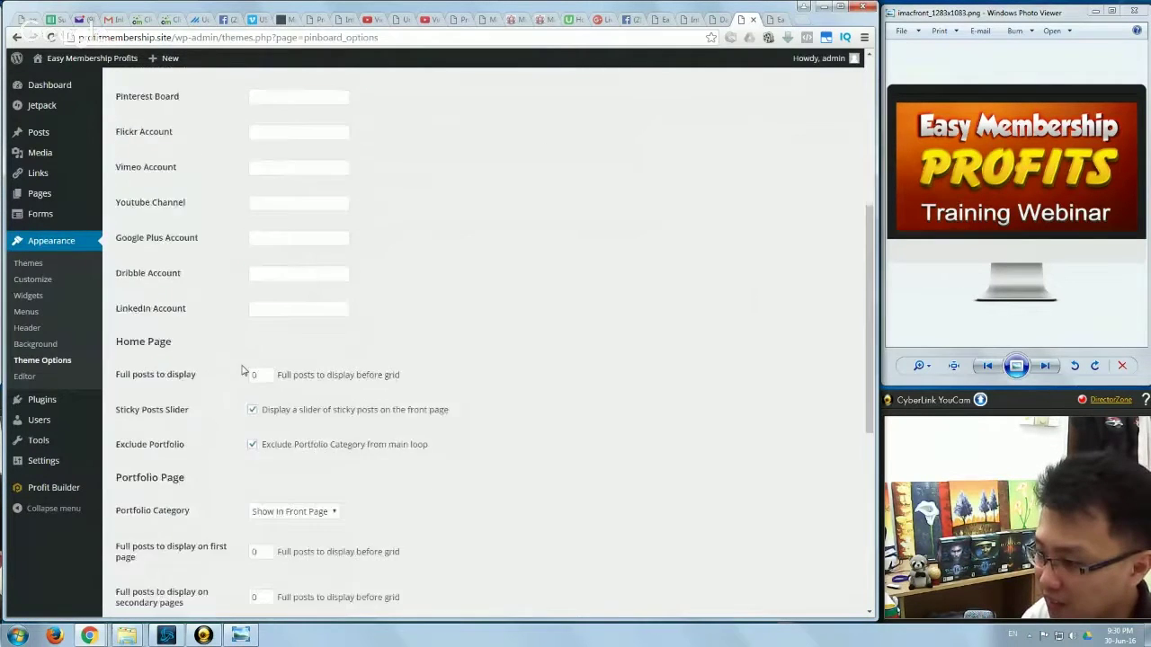
pyautogui.click(274, 164)
pyautogui.click(281, 199)
pyautogui.scroll(-1, 272, 436)
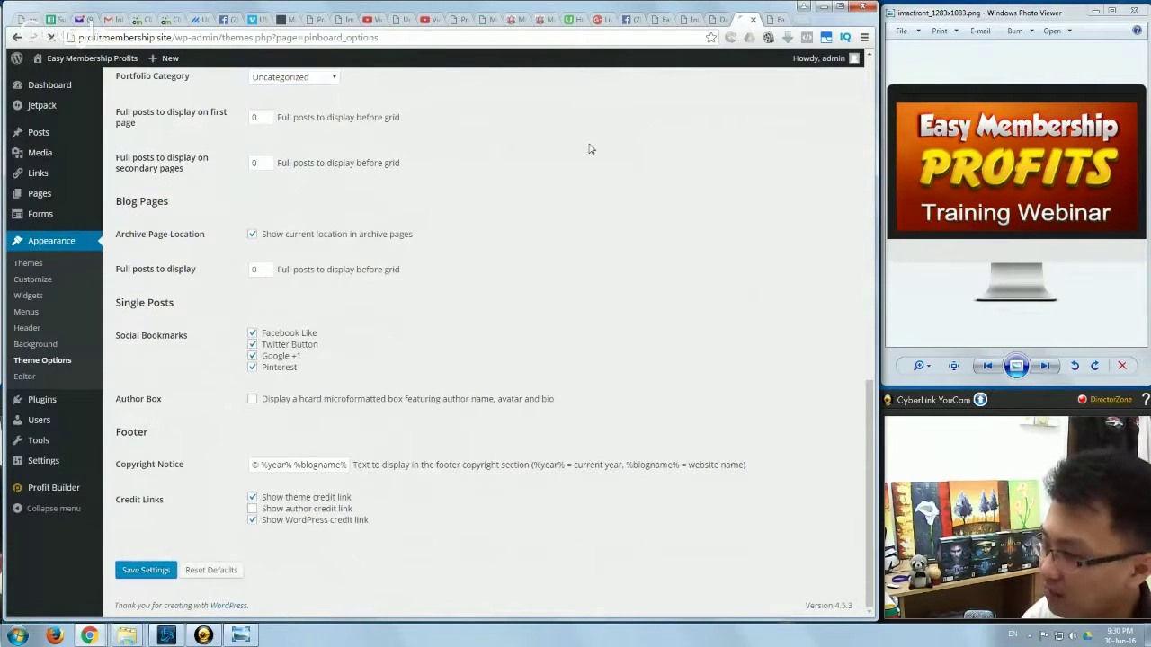
# - Reload the site's front page, widen the browser window and examine the example posts below the slider
pyautogui.click(768, 19)
pyautogui.rightClick(820, 106)
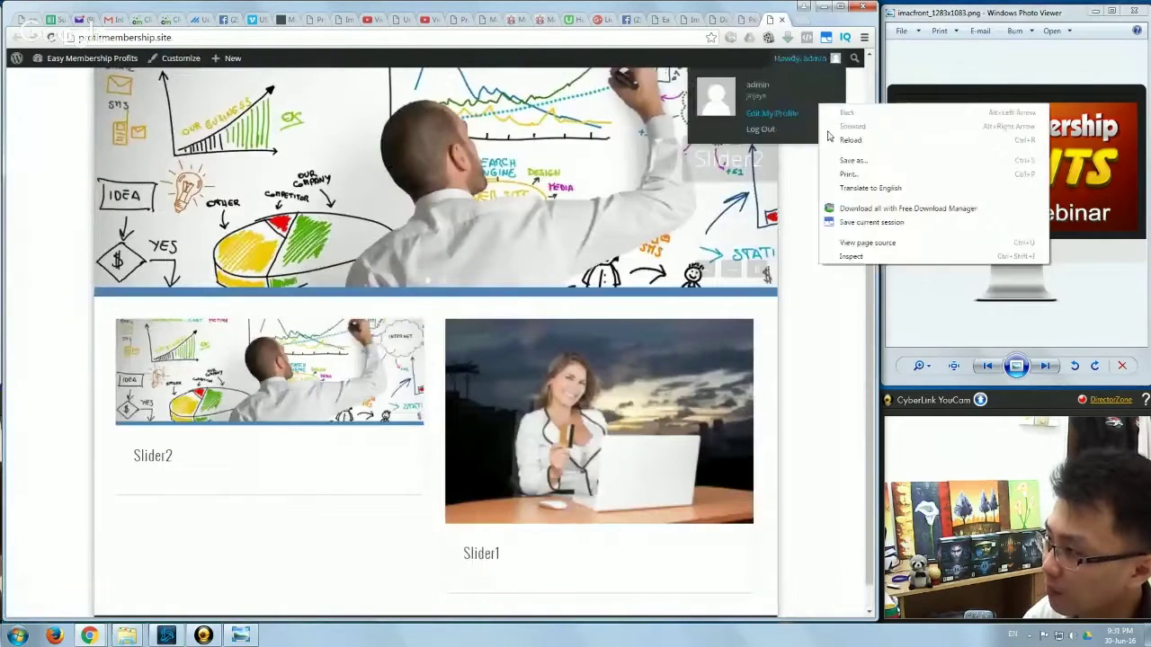
pyautogui.rightClick(45, 133)
pyautogui.click(72, 170)
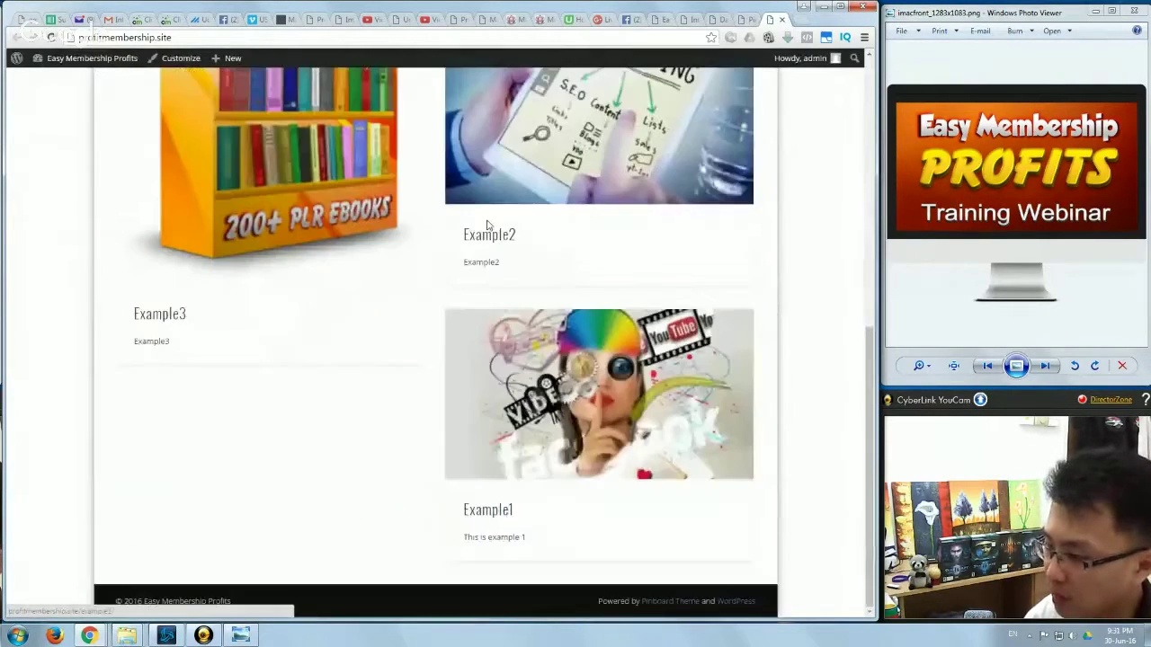
pyautogui.scroll(15, 606, 495)
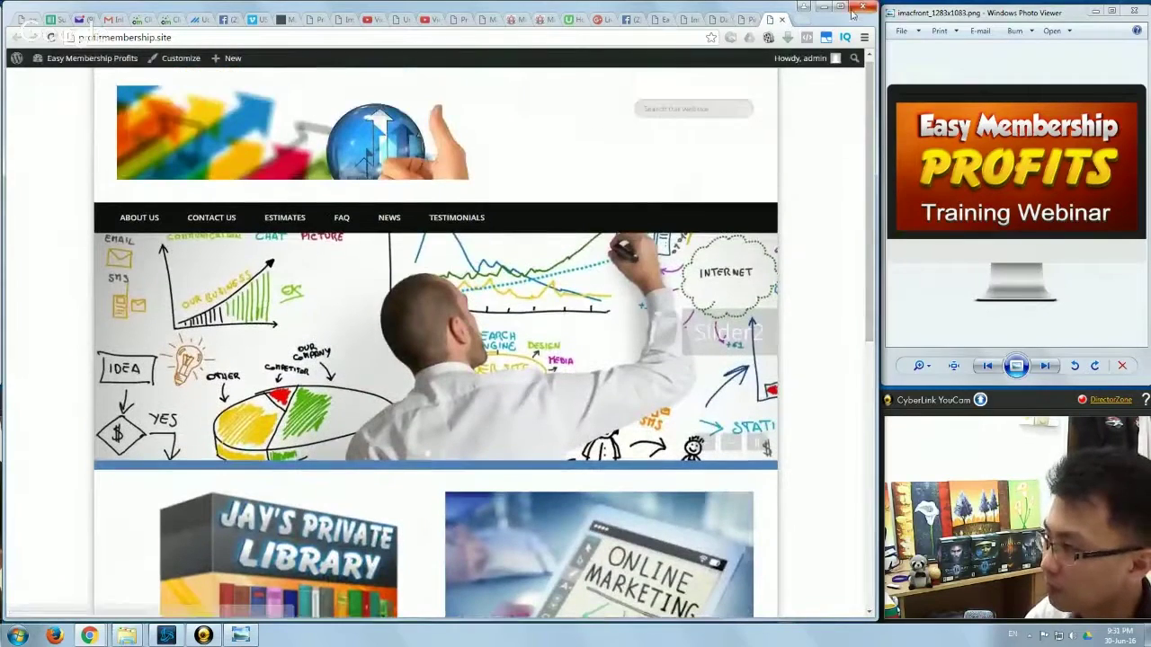
pyautogui.moveTo(873, 20); pyautogui.dragTo(1149, 54)
pyautogui.scroll(-6, 951, 320)
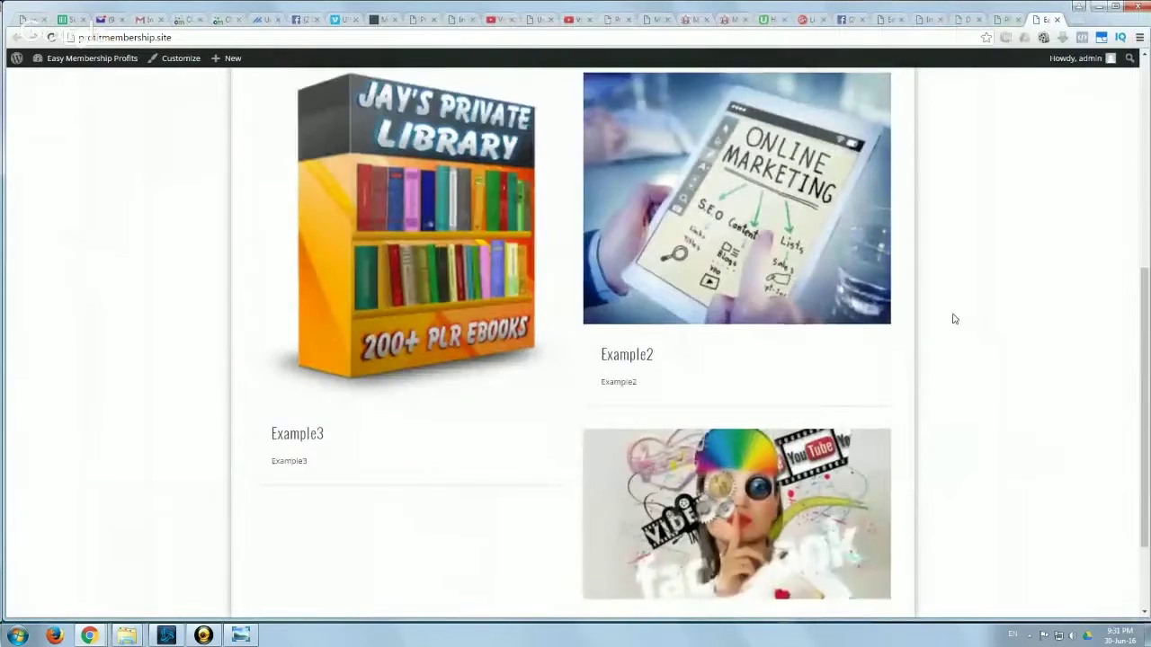
pyautogui.scroll(6, 953, 318)
pyautogui.scroll(-3, 657, 440)
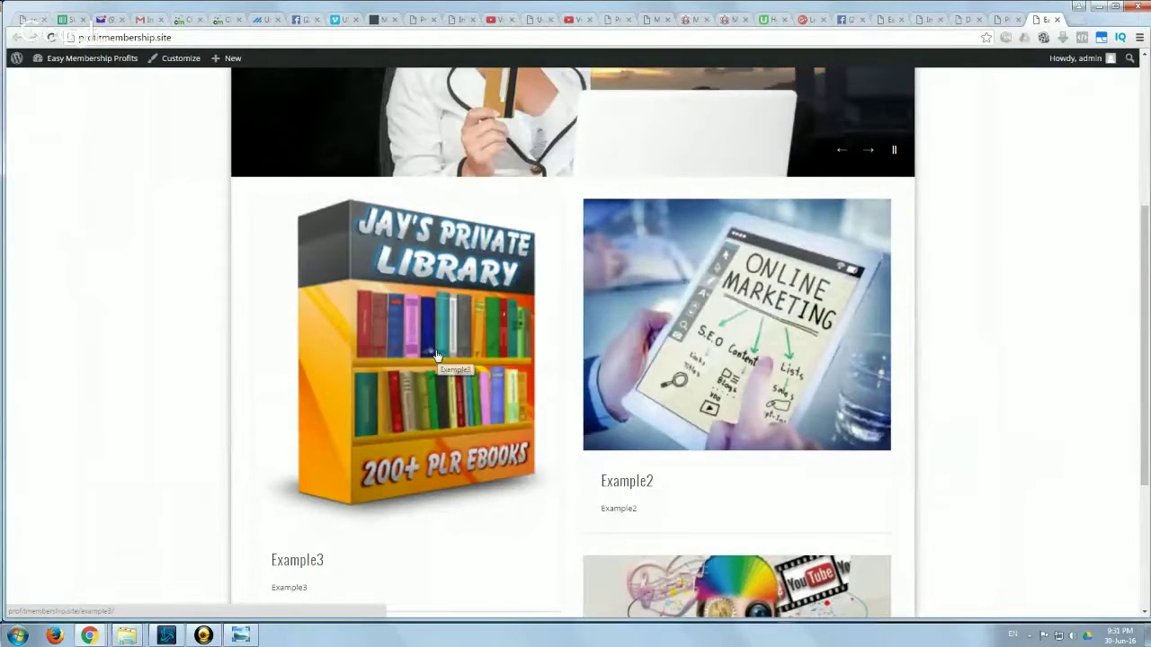
# - Open the imwithj.com site in a new tab, compare its front page grid with the example posts, and close that tab
pyautogui.hotkey('ctrl', 't')
pyautogui.write('lea')
pyautogui.press('Return')
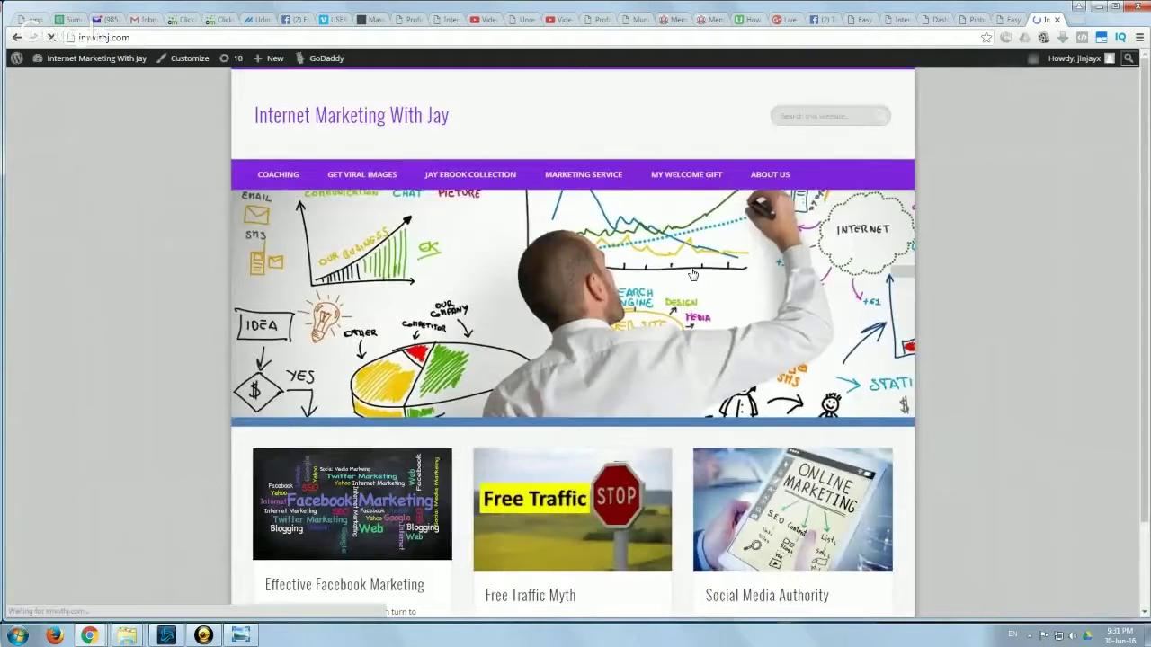
pyautogui.scroll(-2, 809, 342)
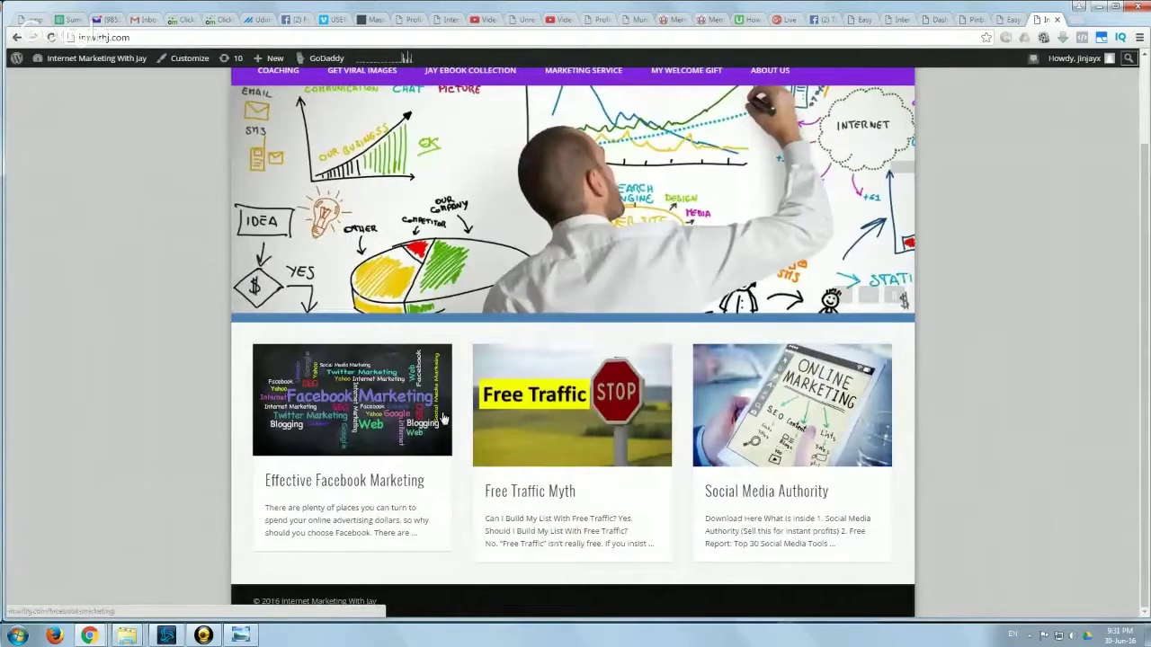
pyautogui.scroll(2, 443, 418)
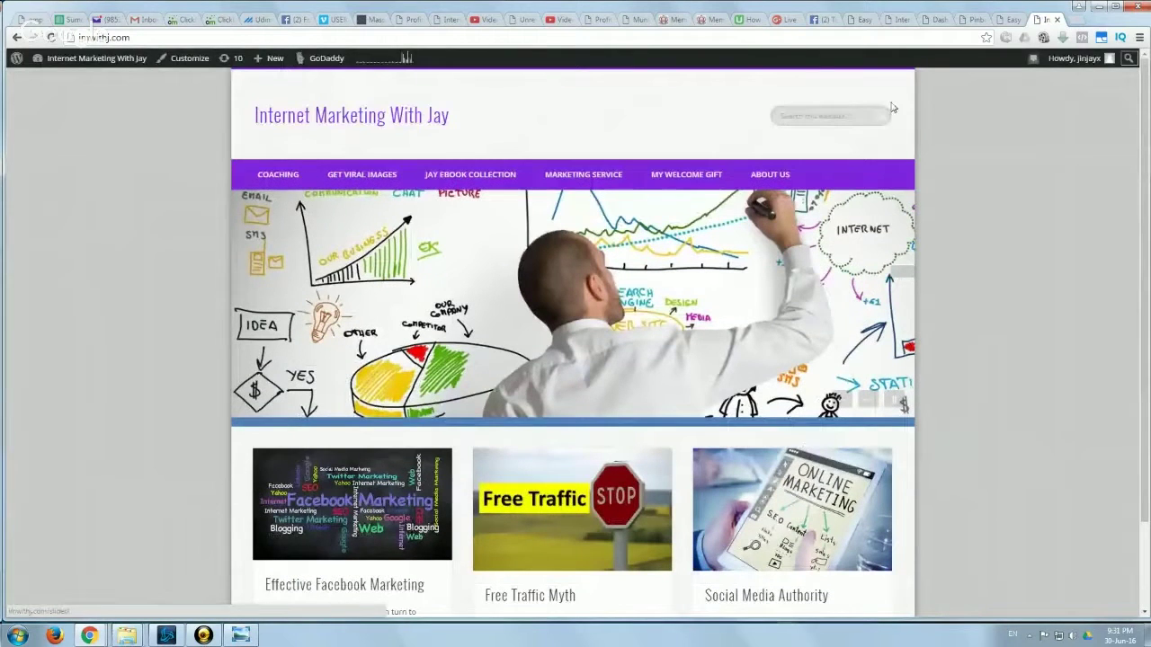
pyautogui.click(1056, 20)
pyautogui.scroll(-3, 862, 377)
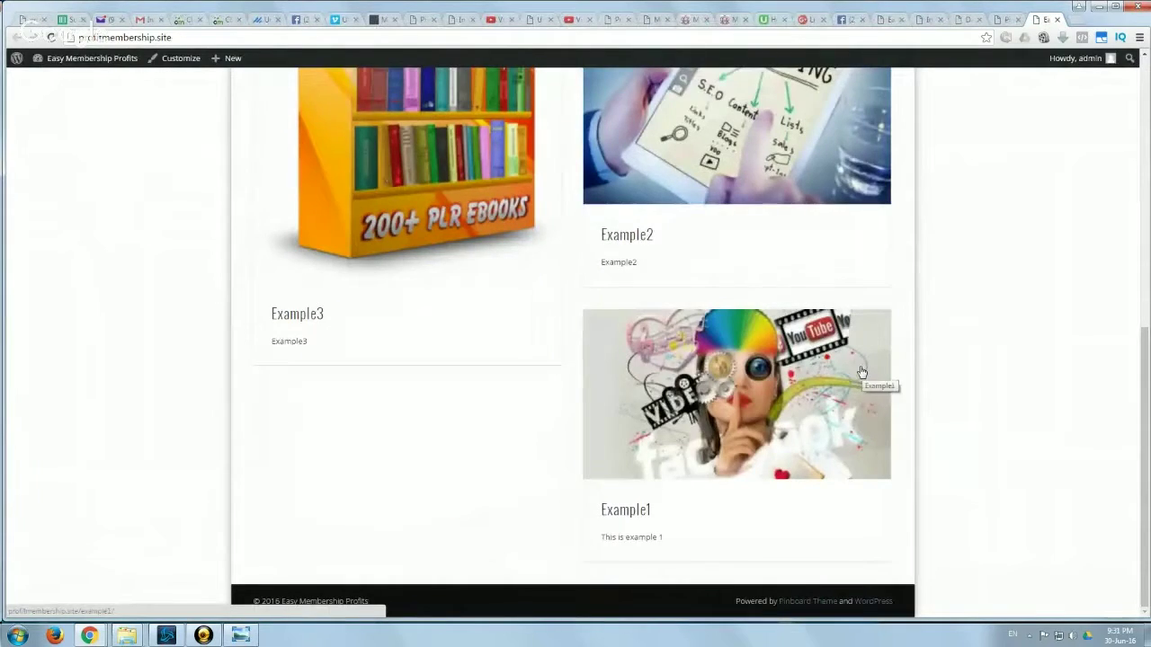
pyautogui.scroll(2, 862, 372)
pyautogui.scroll(1, 854, 355)
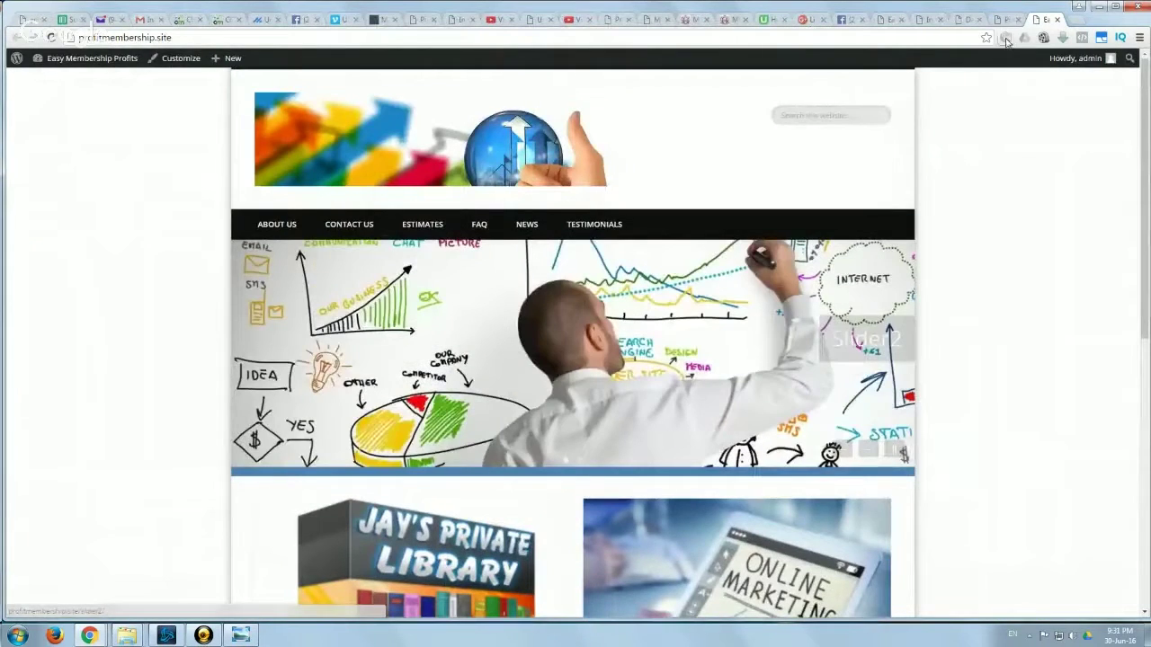
# - Choose the last default layout template in the theme's layout options and save the settings
pyautogui.hotkey('ctrl', 'shift', 'Tab')
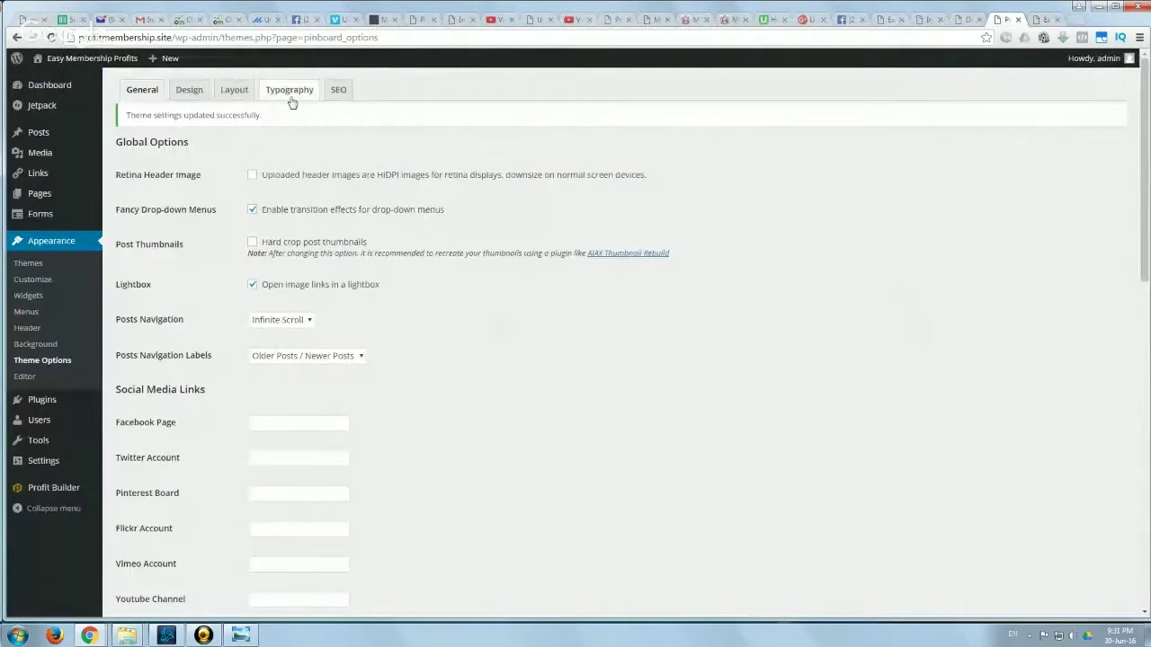
pyautogui.click(234, 97)
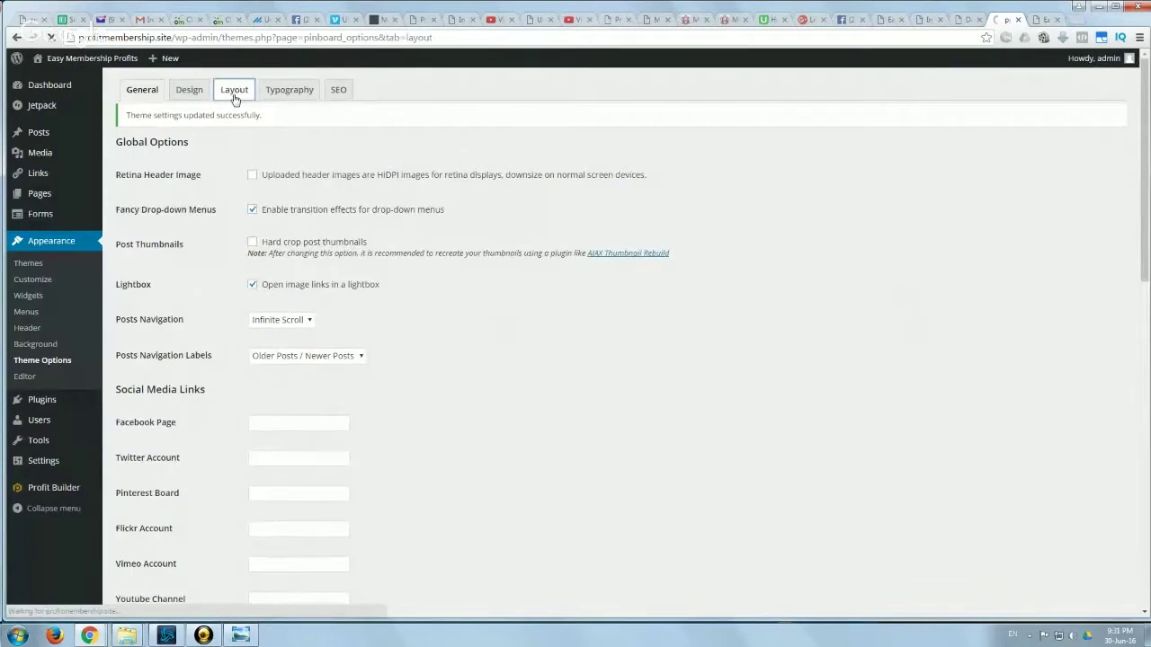
pyautogui.click(682, 174)
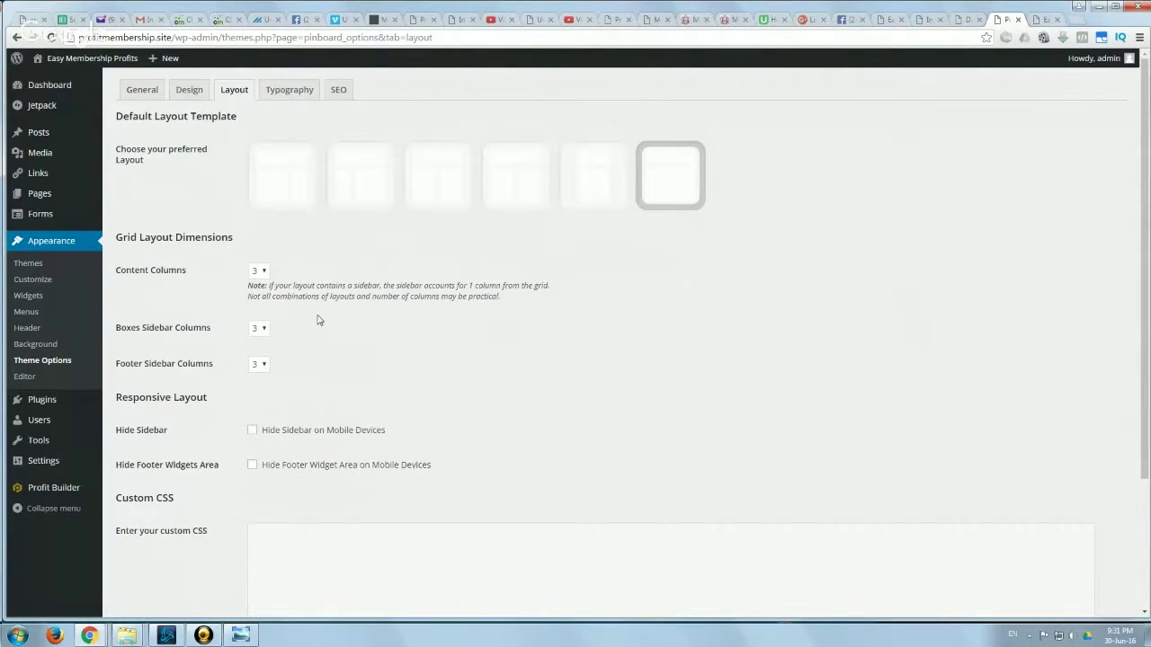
pyautogui.scroll(-1, 305, 311)
pyautogui.scroll(-2, 330, 420)
pyautogui.click(151, 568)
# - Reload the front page and examine the slider and how the example posts are arranged below it
pyautogui.click(1049, 14)
pyautogui.rightClick(1048, 124)
pyautogui.click(1048, 162)
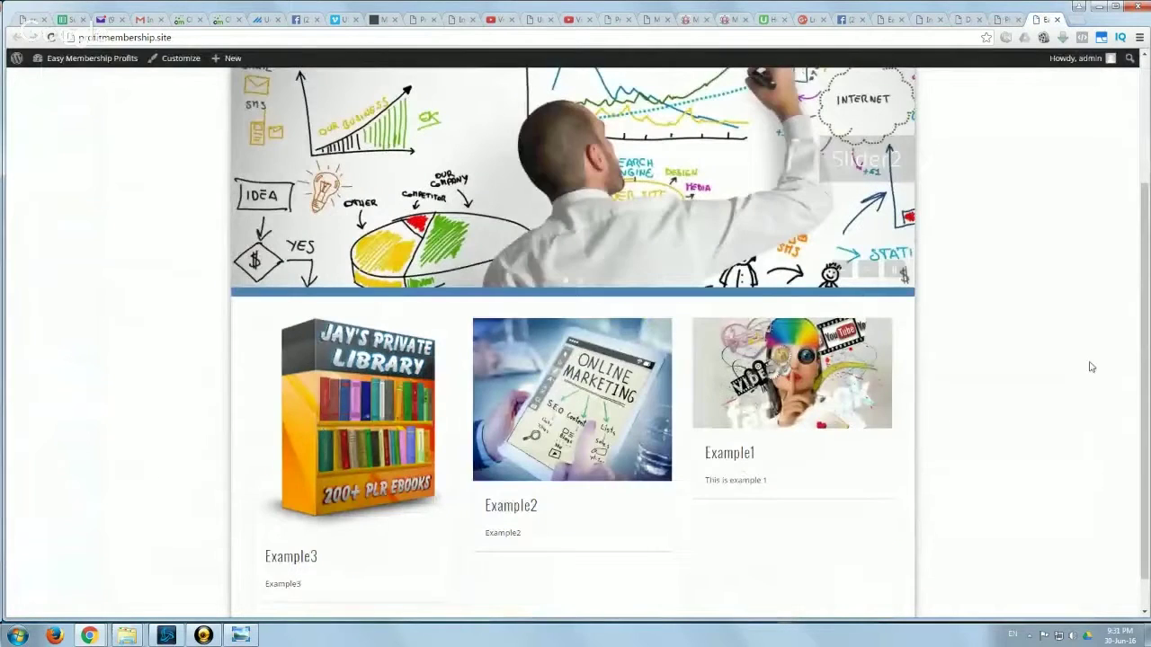
pyautogui.scroll(-3, 809, 444)
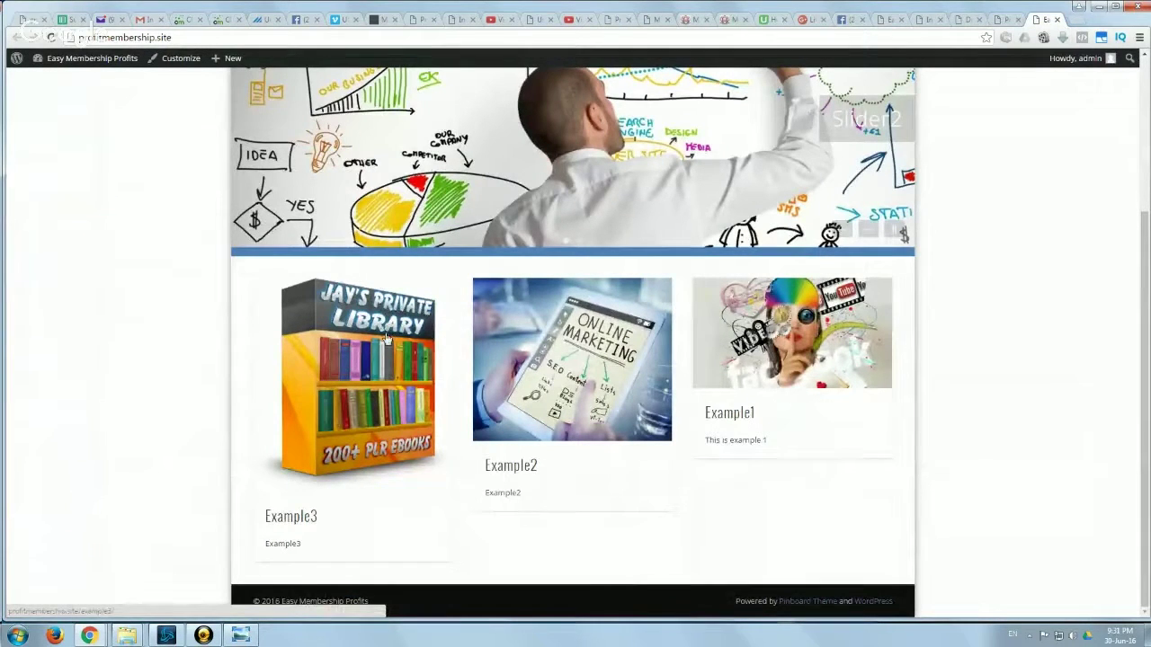
pyautogui.scroll(3, 387, 336)
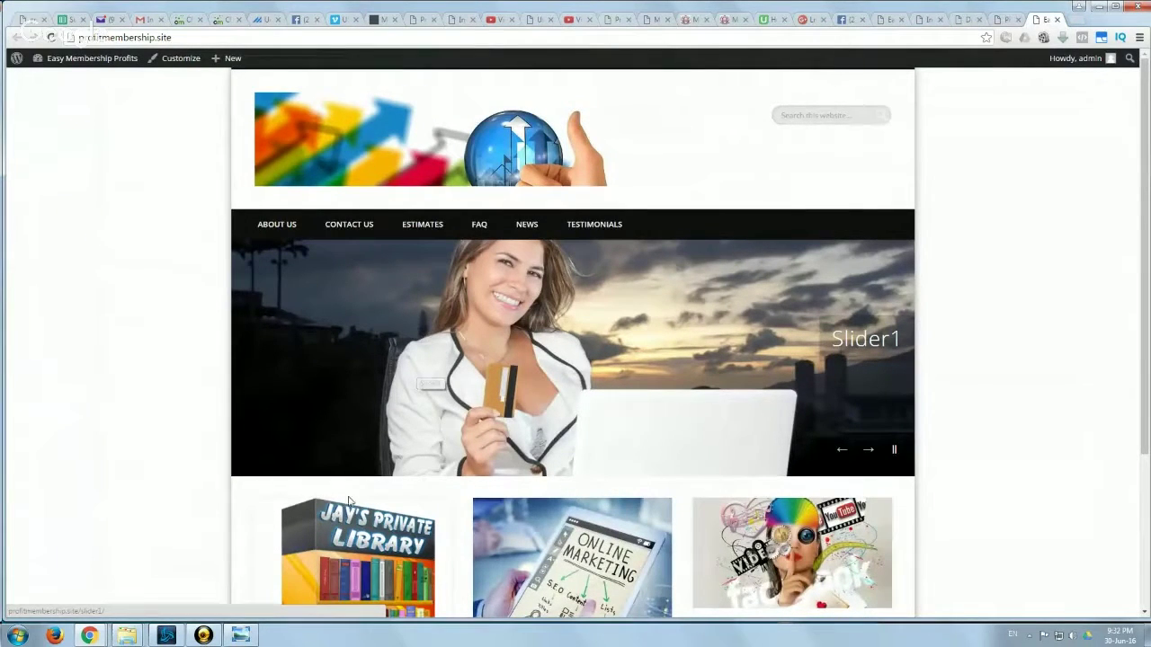
pyautogui.scroll(-2, 352, 502)
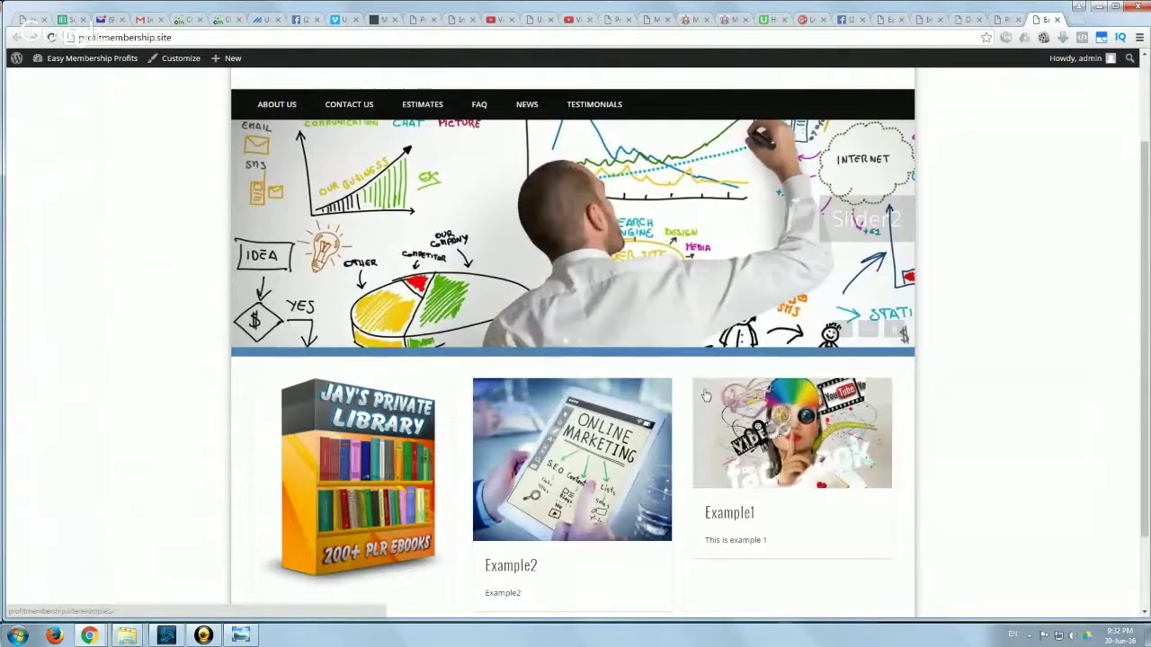
pyautogui.scroll(-1, 694, 433)
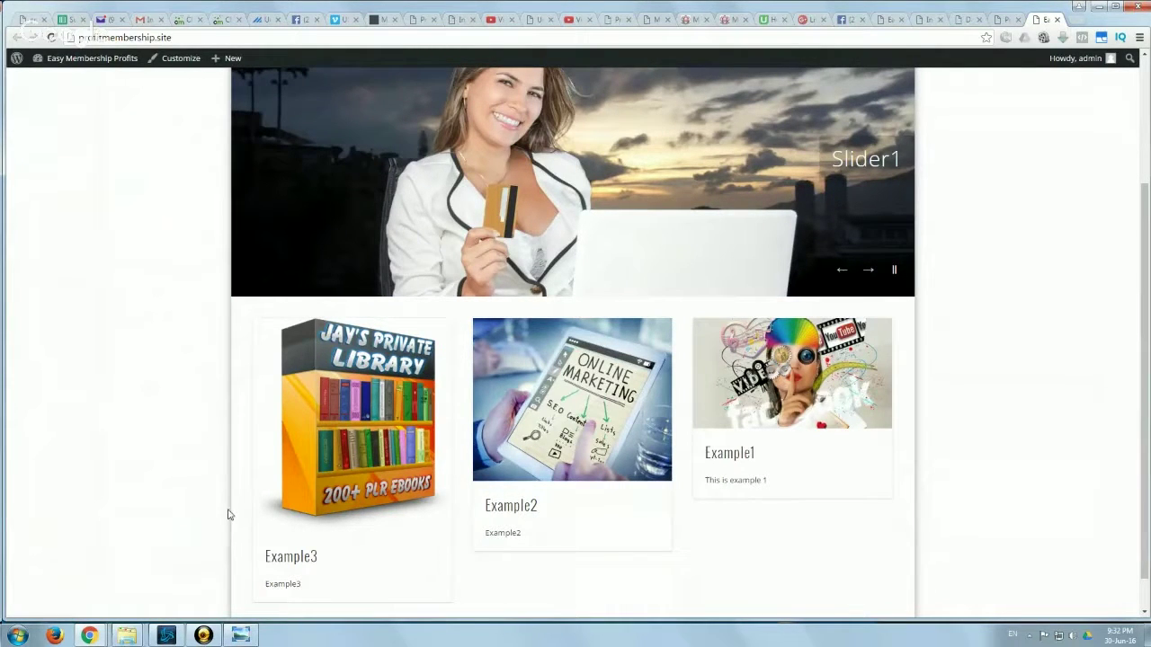
pyautogui.scroll(2, 231, 508)
pyautogui.scroll(-3, 660, 440)
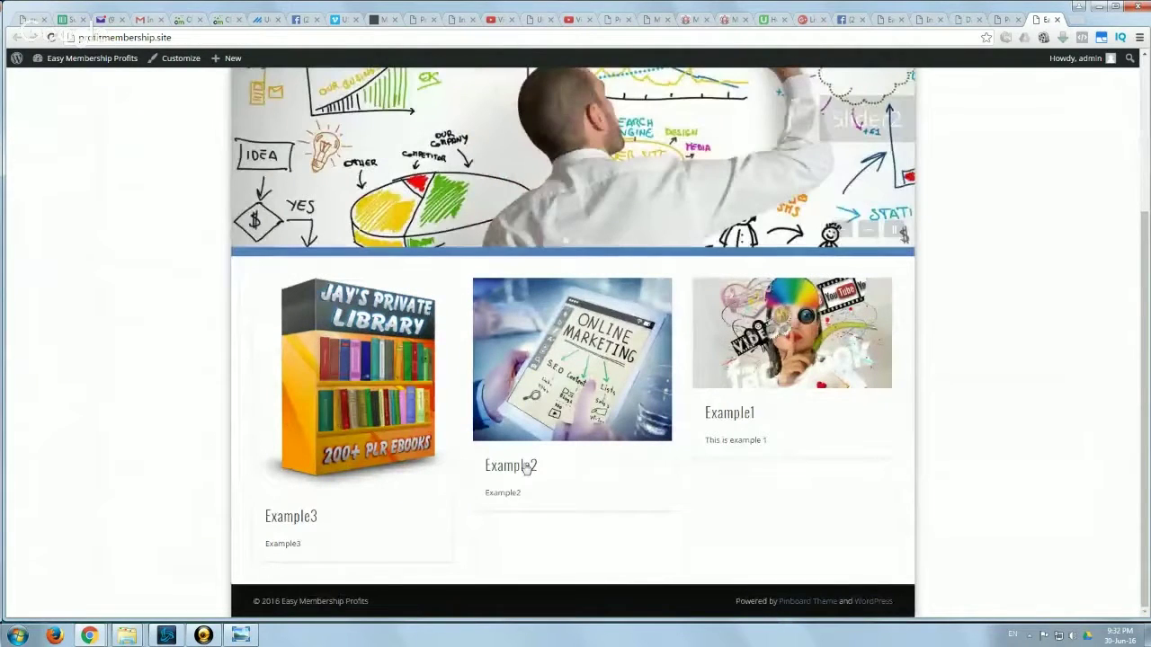
pyautogui.scroll(3, 525, 468)
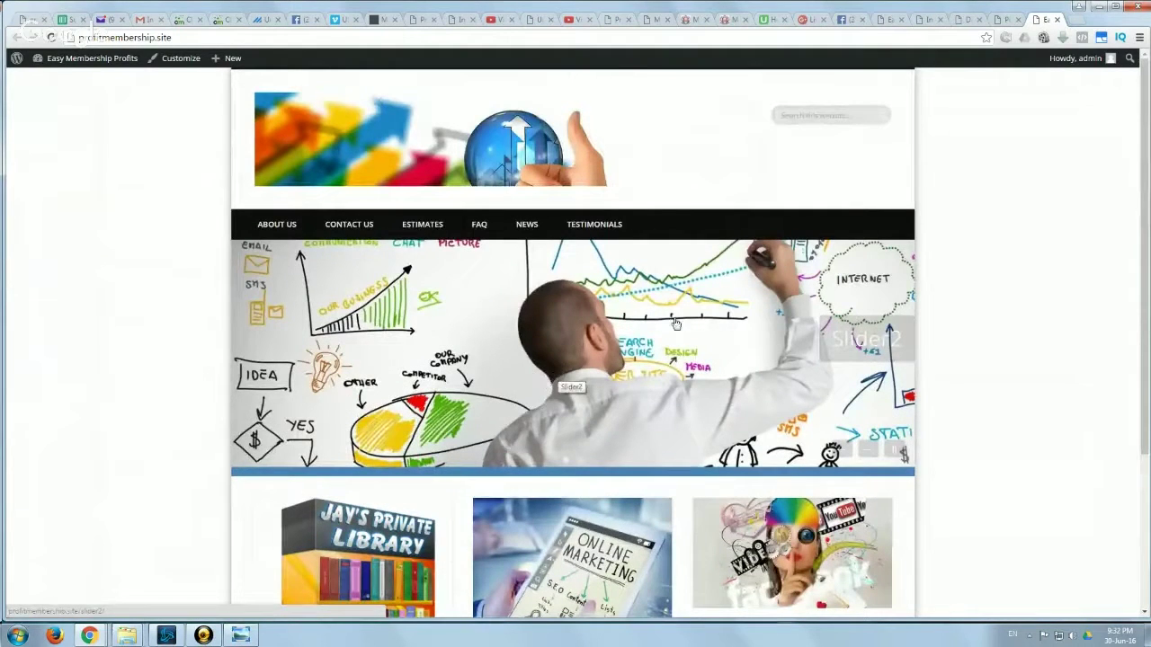
# - Set the theme's Menu Background Color to purple (#8224e3) in the design options and save the settings
pyautogui.click(1005, 21)
pyautogui.scroll(3, 503, 153)
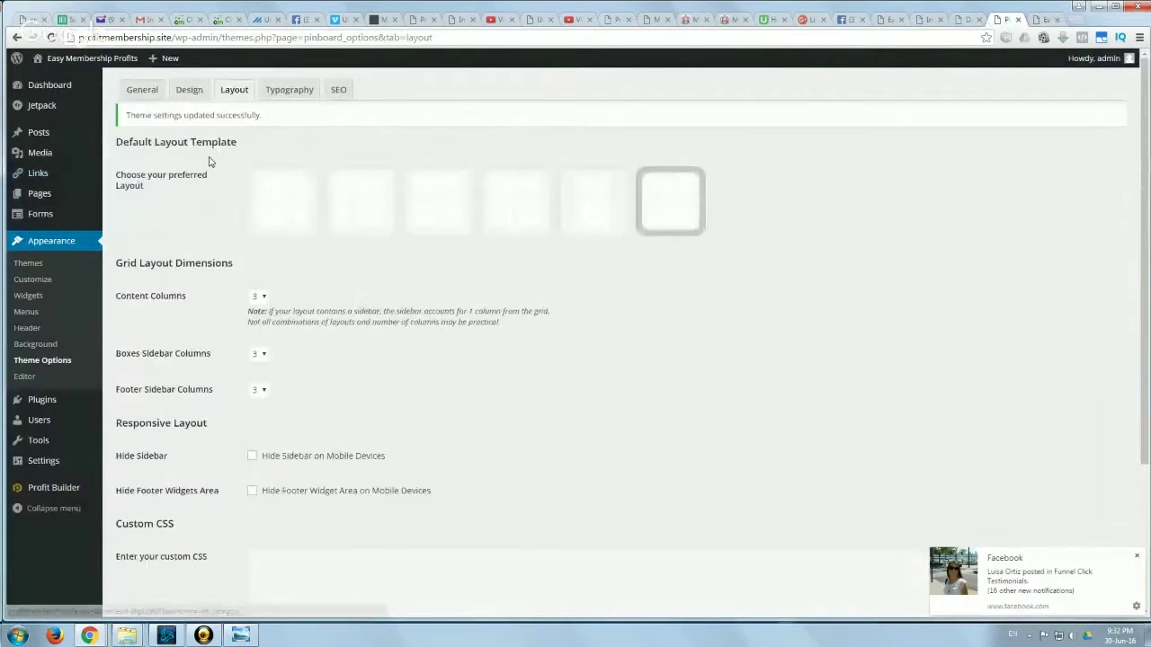
pyautogui.click(196, 90)
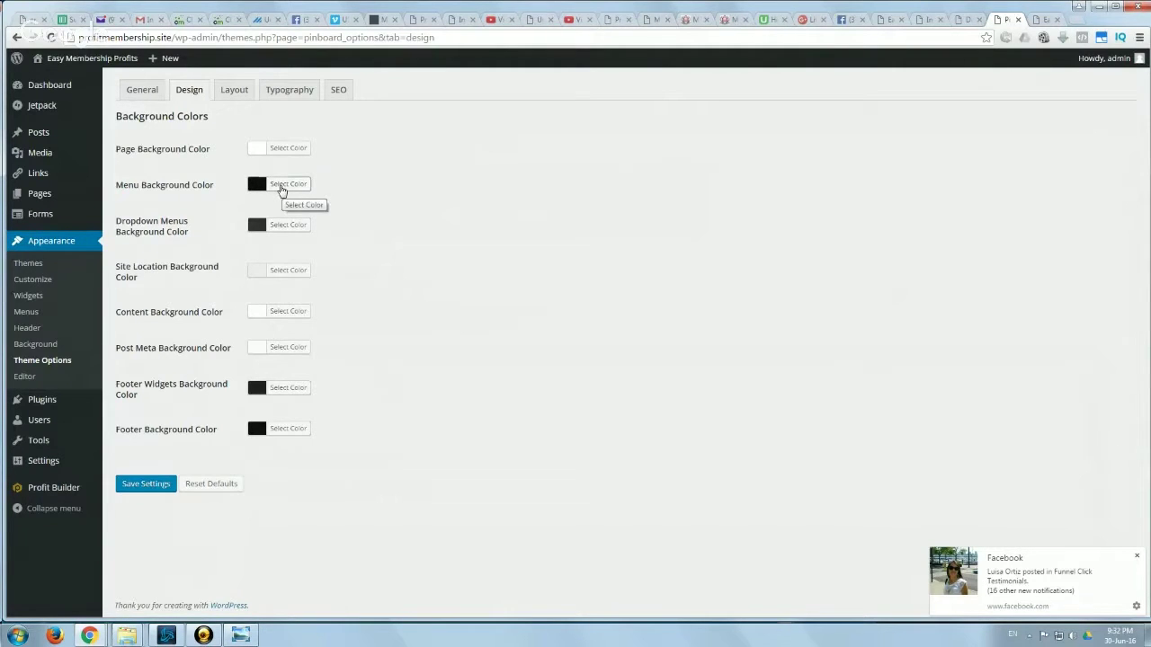
pyautogui.click(282, 189)
pyautogui.click(356, 324)
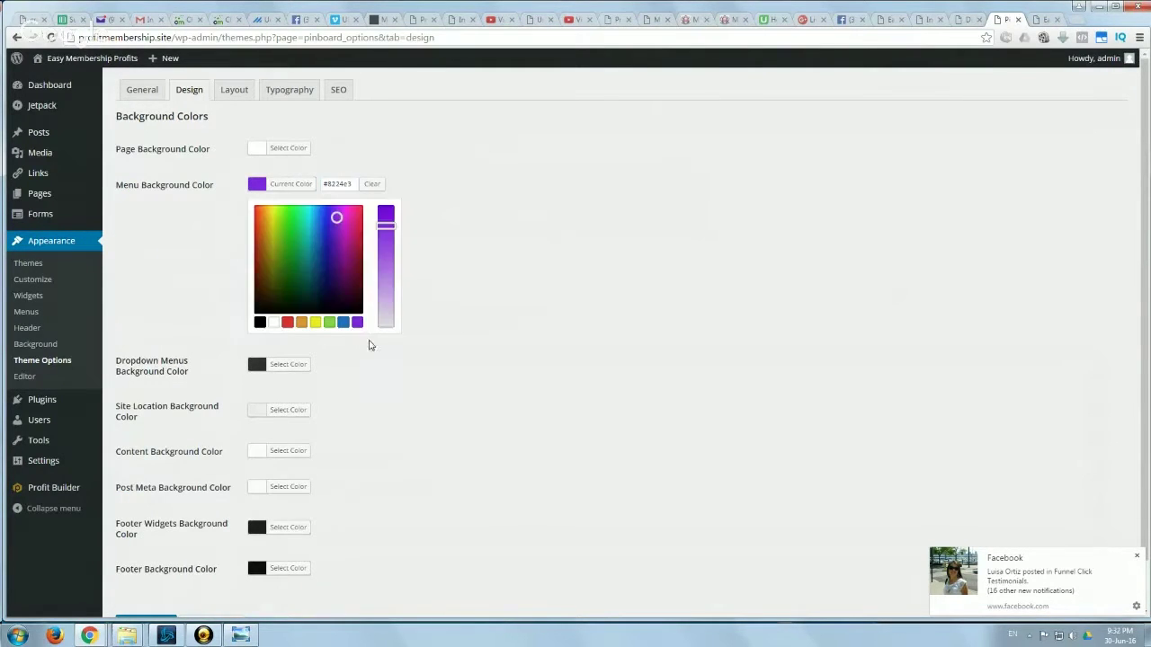
pyautogui.click(457, 422)
pyautogui.click(143, 489)
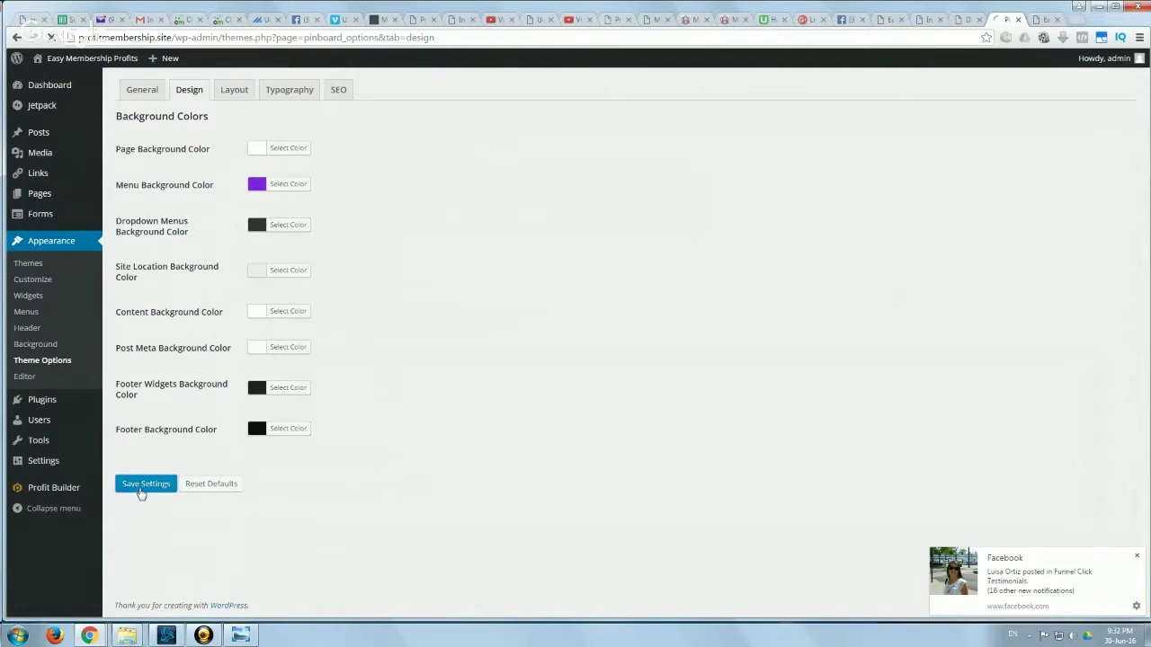
# - Reload the front page and check the navigation menu's background color
pyautogui.click(1036, 19)
pyautogui.rightClick(1038, 112)
pyautogui.click(1043, 150)
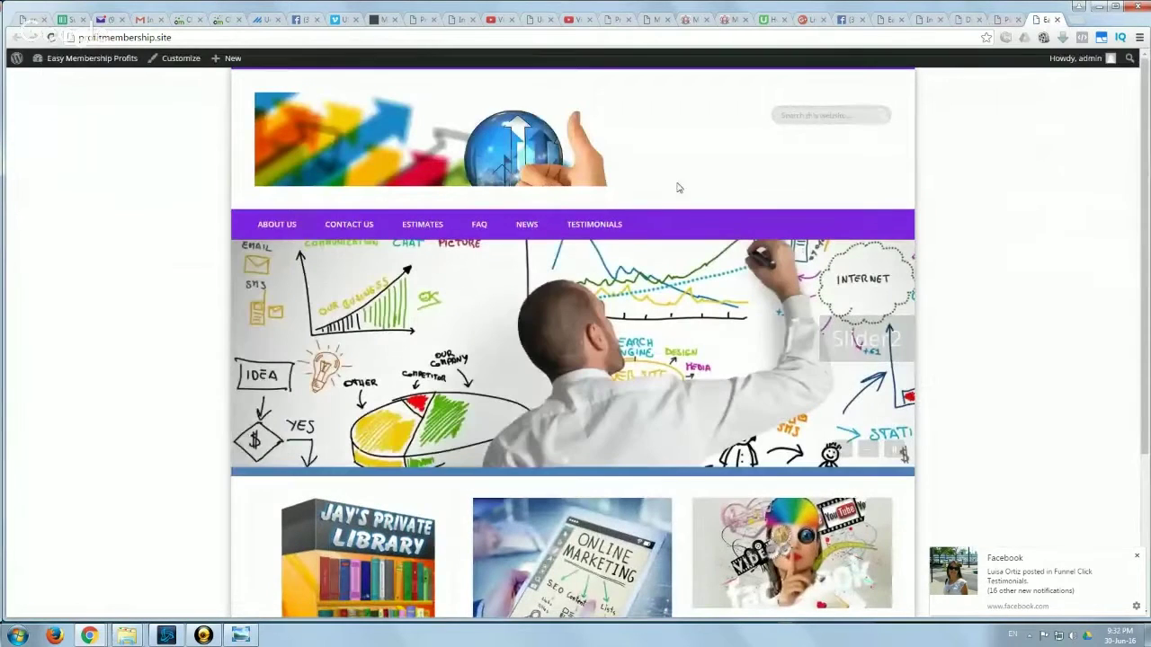
pyautogui.scroll(-3, 710, 229)
pyautogui.scroll(2, 845, 256)
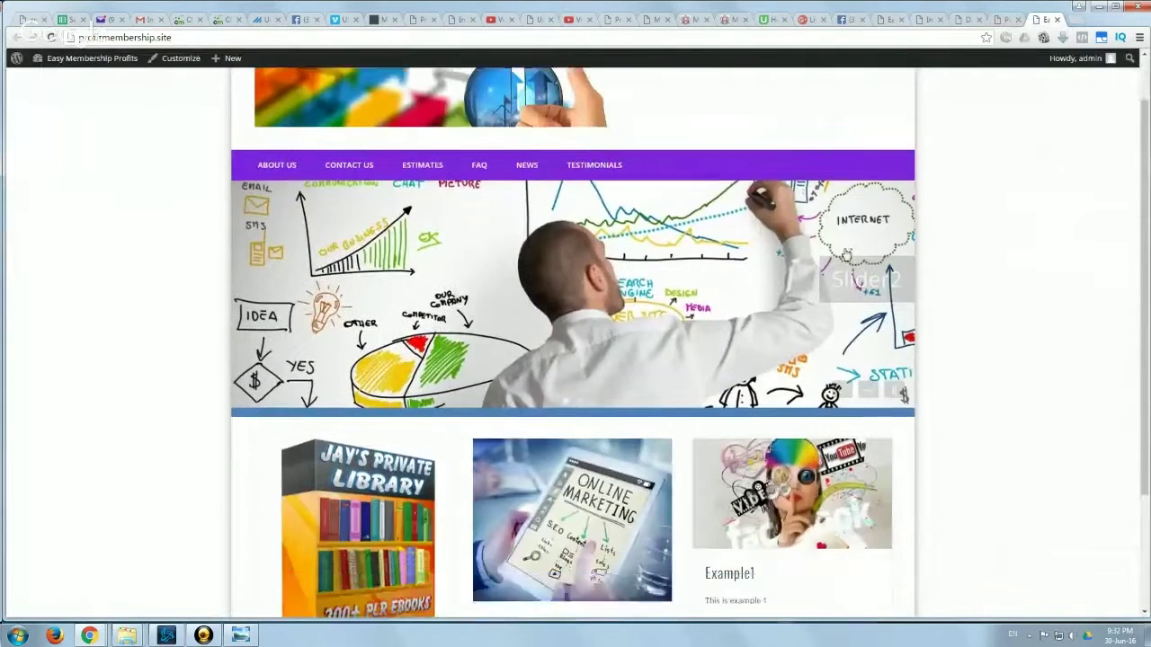
pyautogui.scroll(1, 845, 256)
# - Change the theme's Menu Background Color to blue and save the settings
pyautogui.click(984, 25)
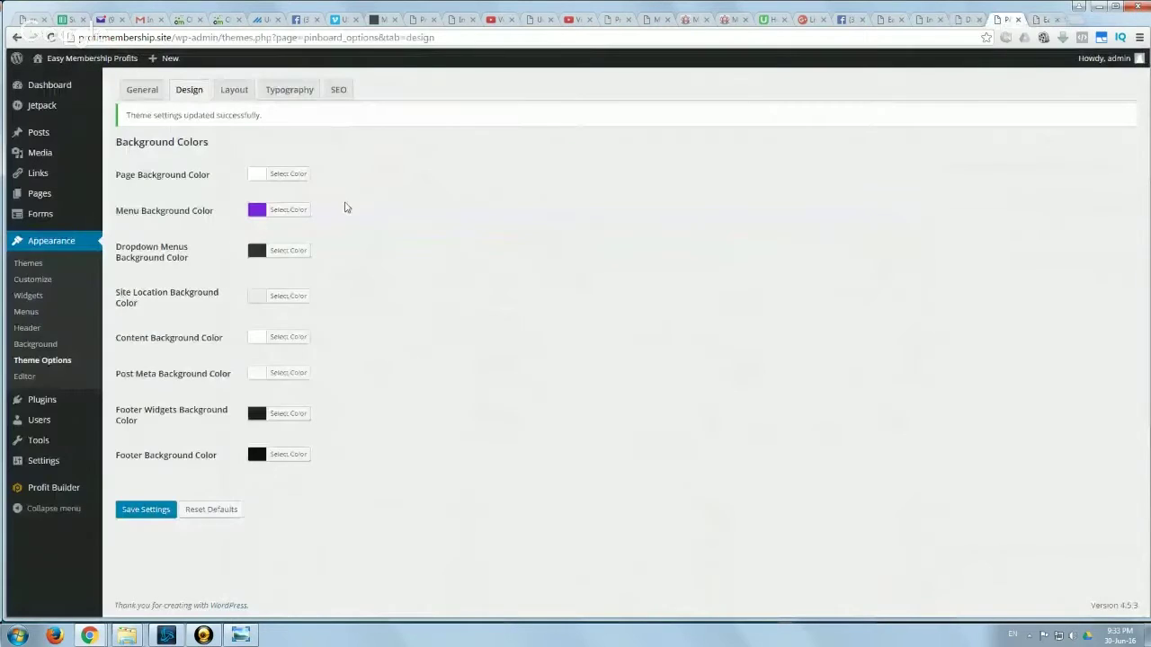
pyautogui.click(286, 211)
pyautogui.click(325, 239)
pyautogui.moveTo(324, 239); pyautogui.dragTo(326, 237)
pyautogui.click(164, 316)
pyautogui.click(158, 510)
# - Reload the front page to check the recolored navigation menu, and close the front page's tab
pyautogui.click(1041, 20)
pyautogui.rightClick(1052, 137)
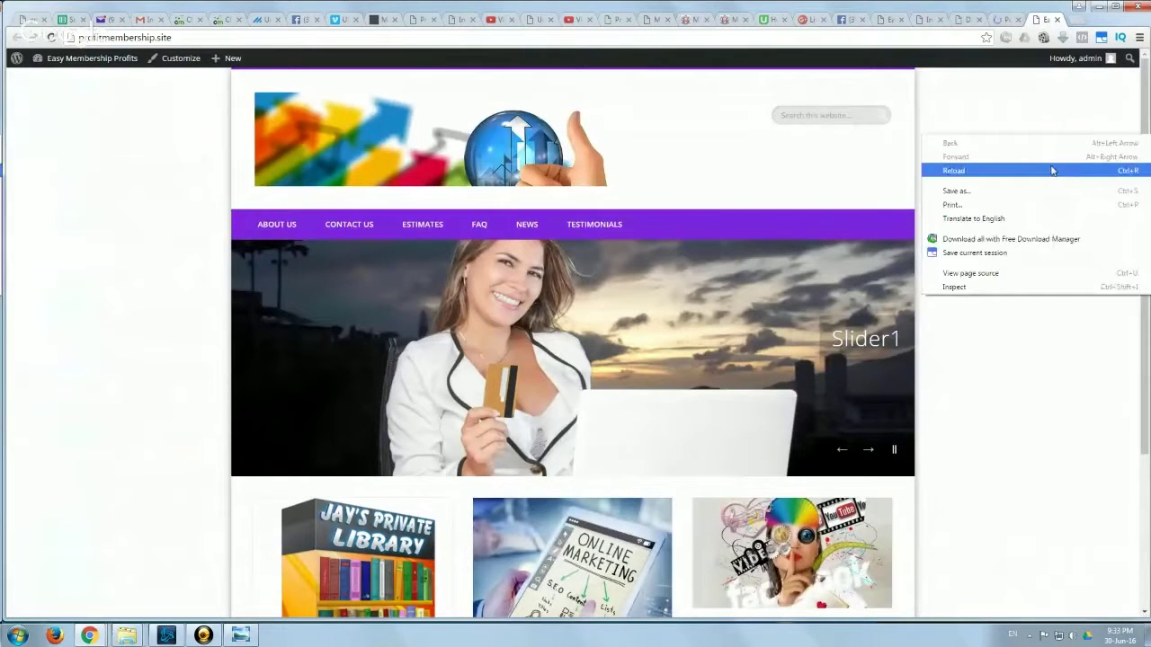
pyautogui.click(1052, 171)
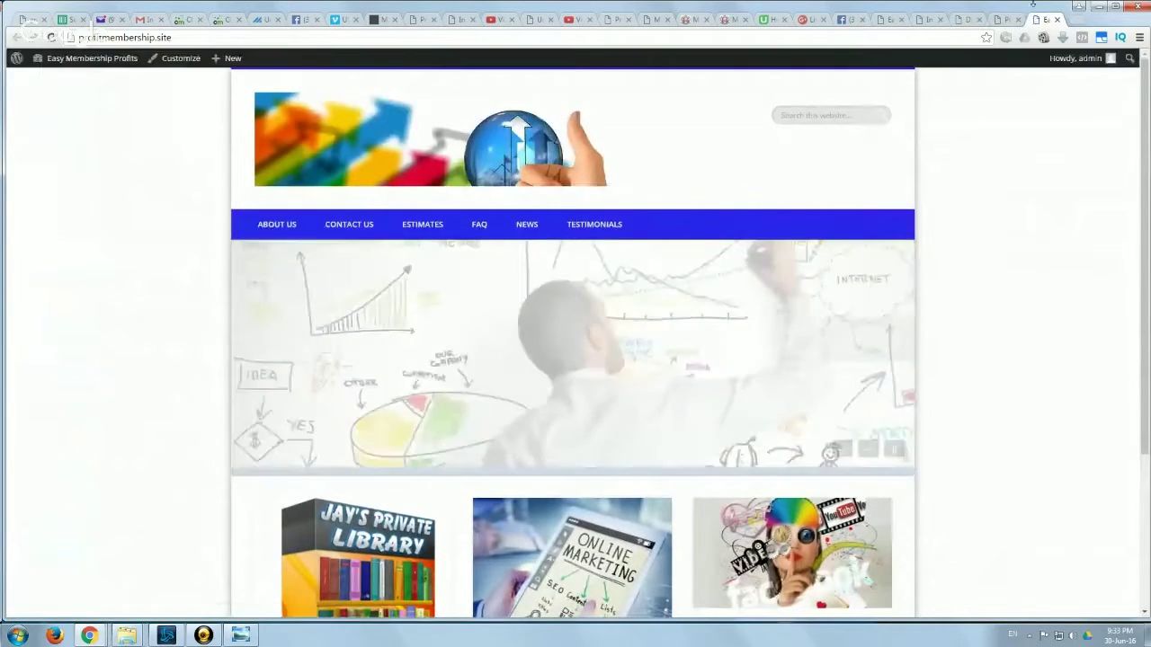
pyautogui.click(1005, 20)
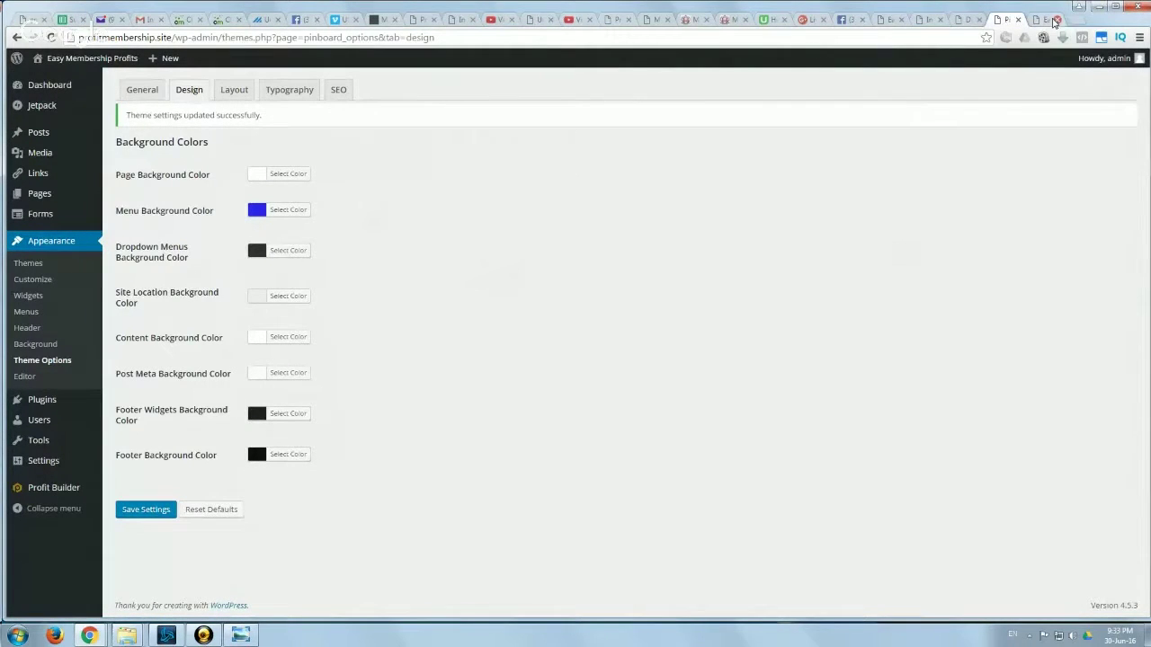
pyautogui.click(1056, 20)
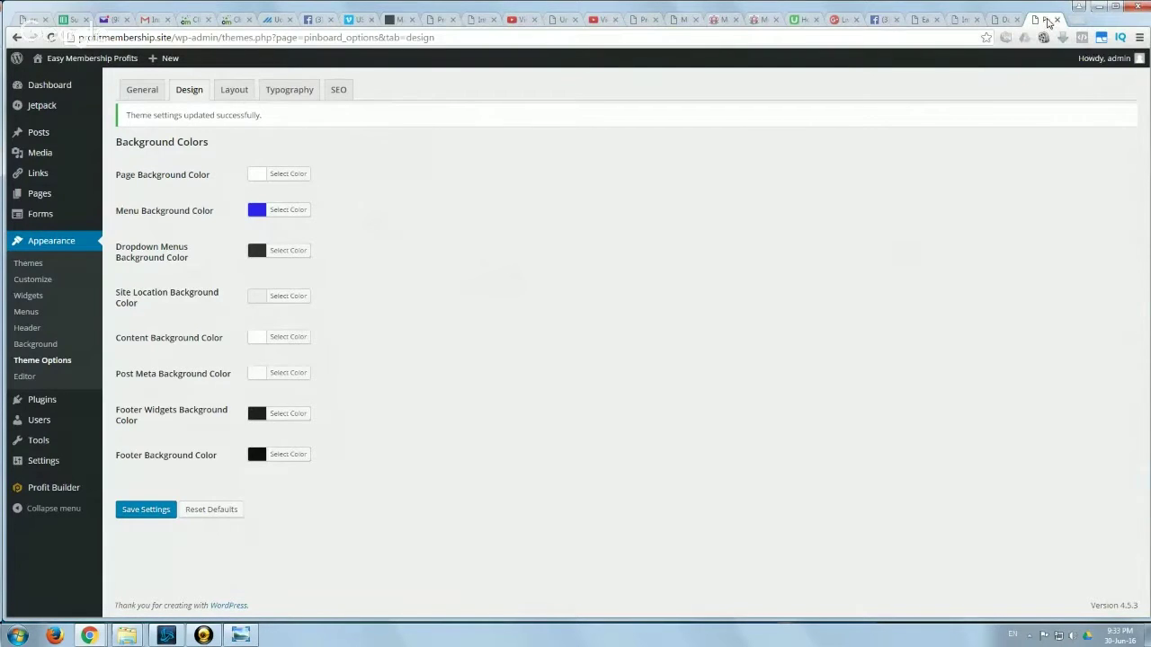
# - From the front page, open the About Us page for editing and look through its available parent pages
pyautogui.hotkey('ctrl', 'shift', 't')
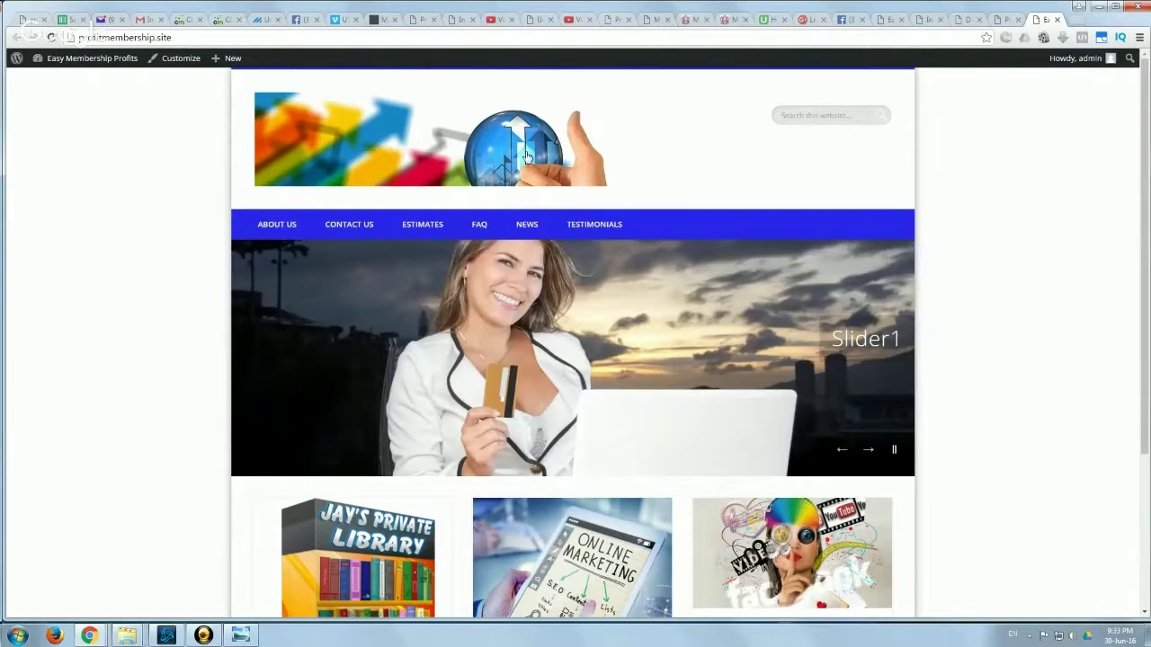
pyautogui.click(286, 227)
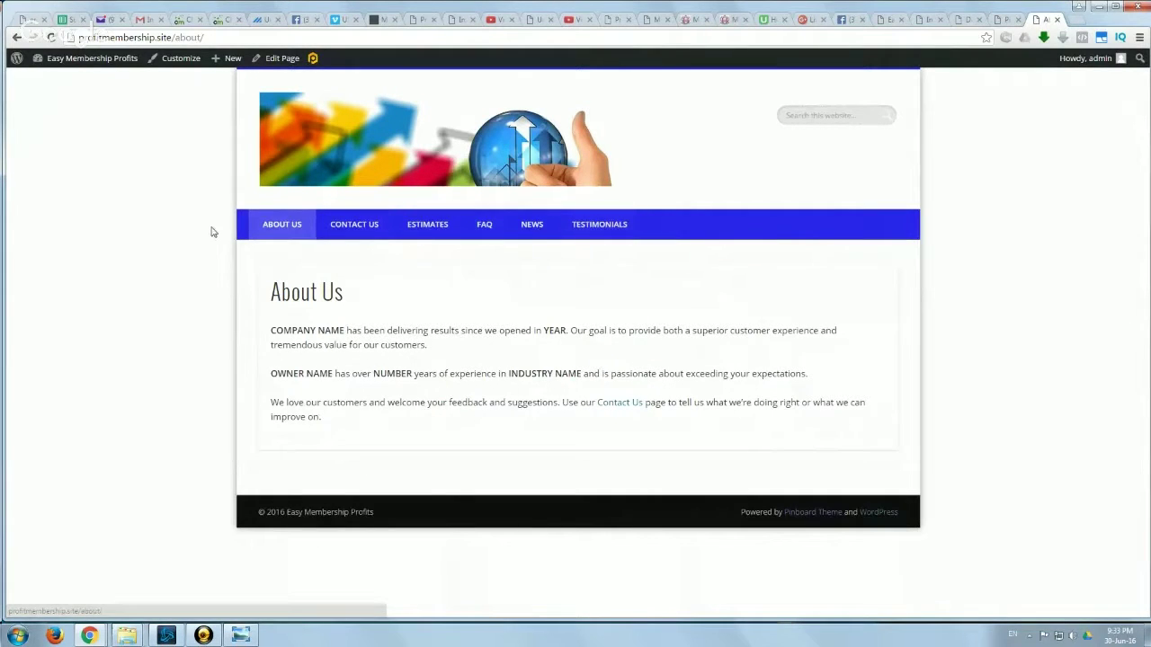
pyautogui.click(271, 57)
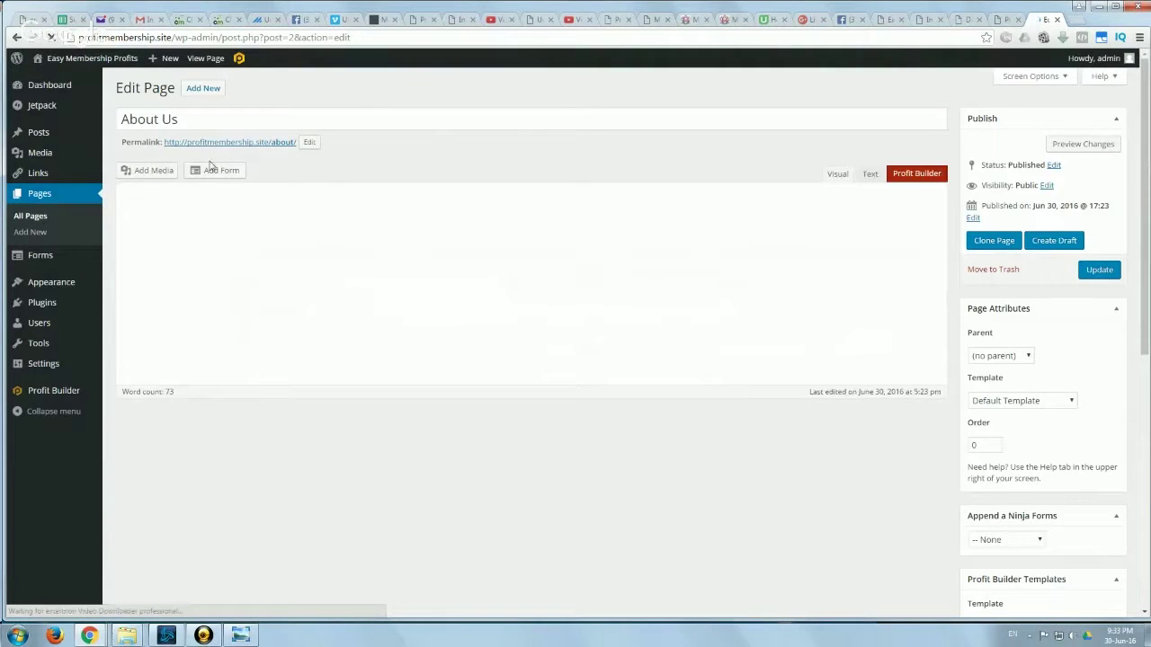
pyautogui.scroll(-1, 879, 408)
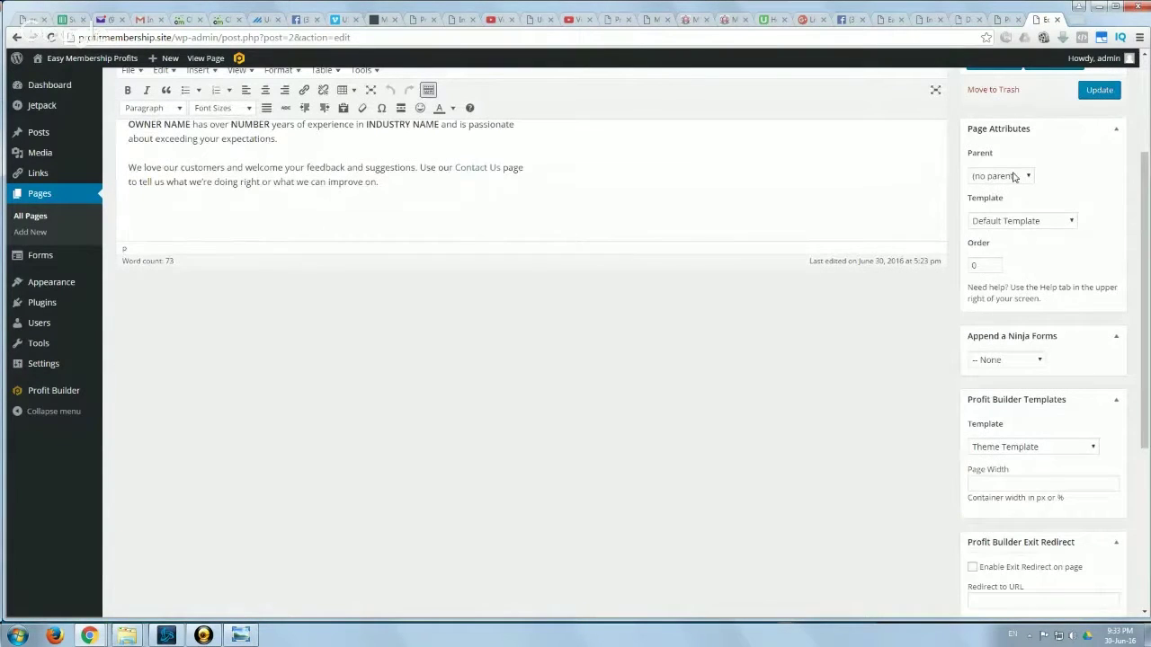
pyautogui.click(1014, 176)
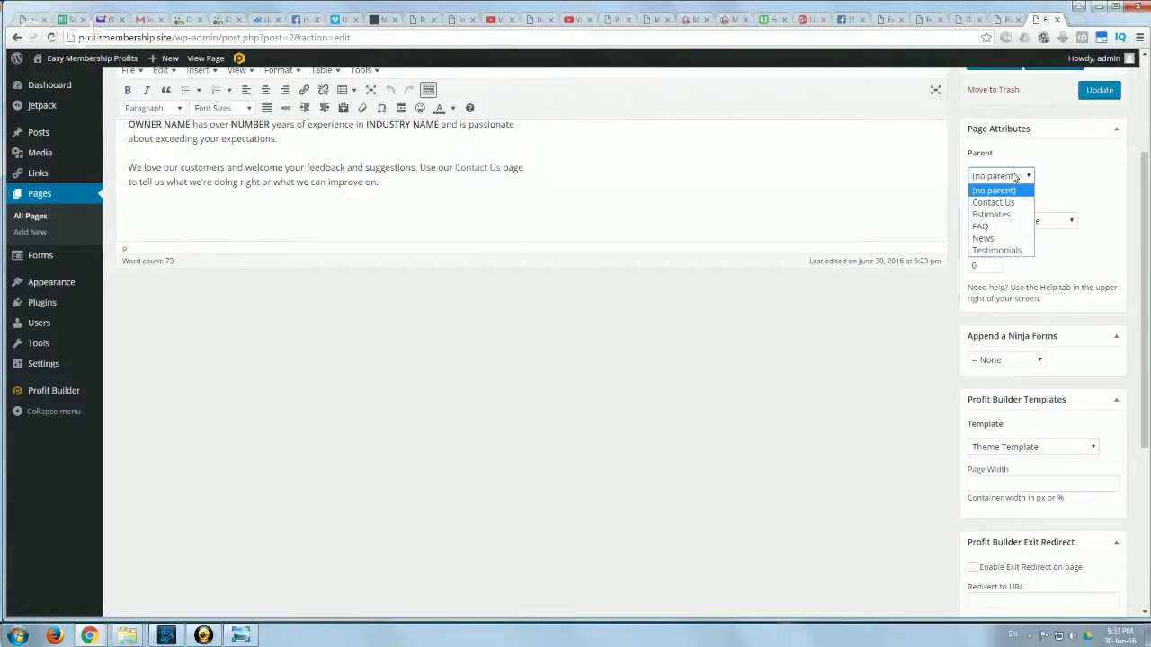
pyautogui.click(1013, 174)
pyautogui.scroll(2, 584, 175)
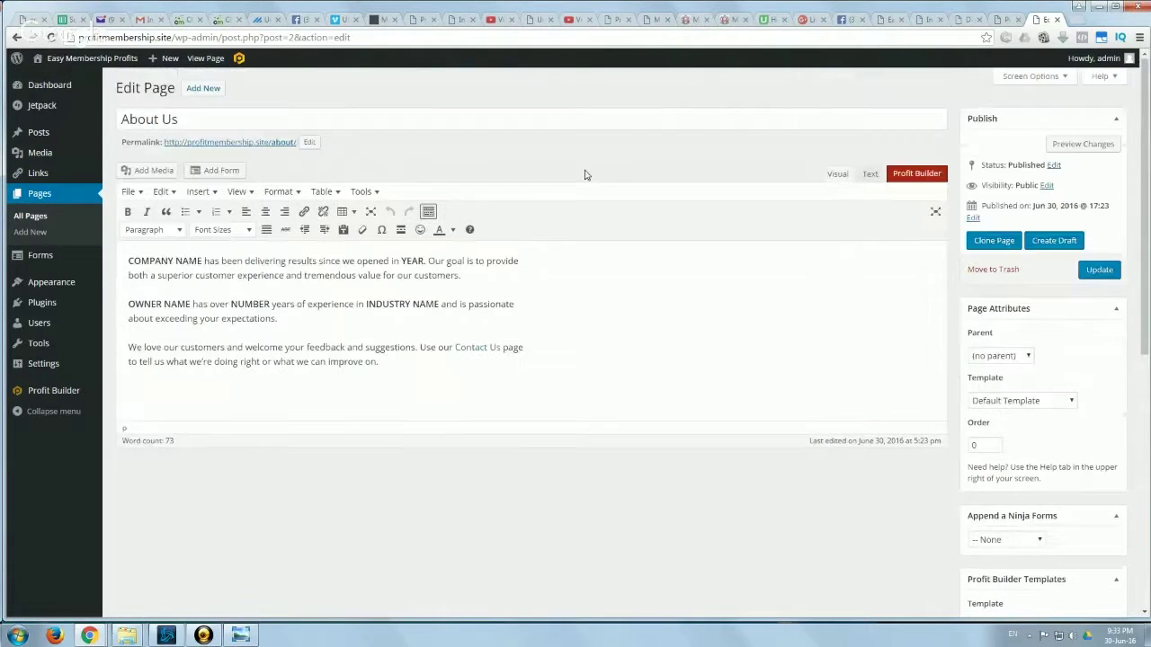
# - Set the Contact Us page's parent to About Us and update the page
pyautogui.click(43, 194)
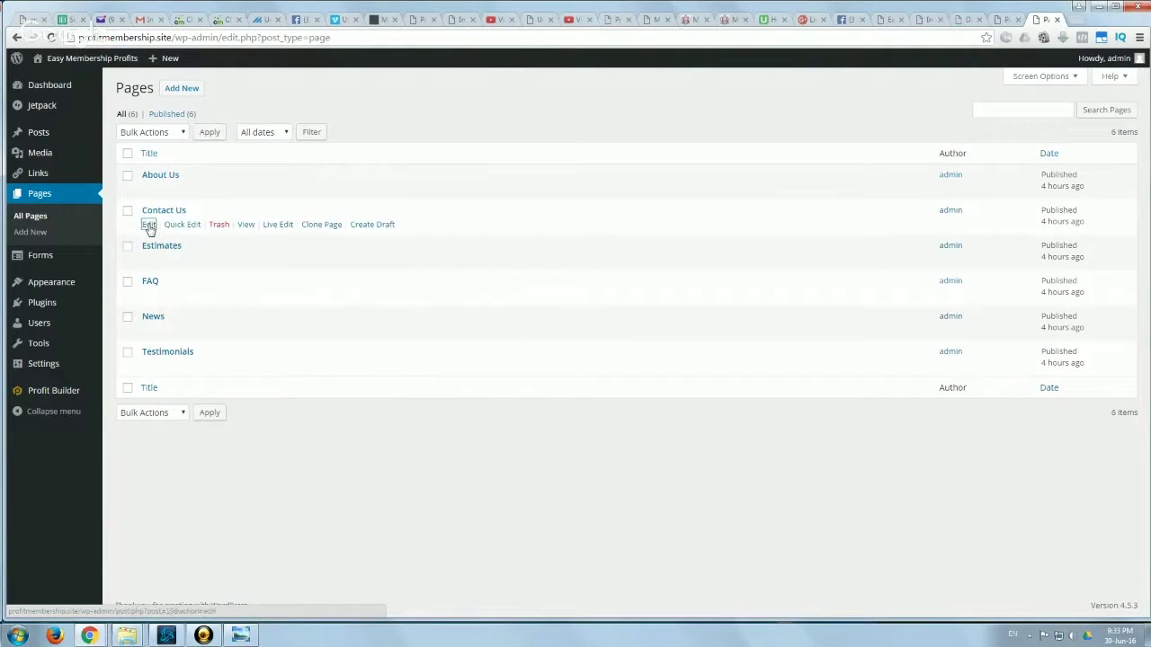
pyautogui.click(148, 223)
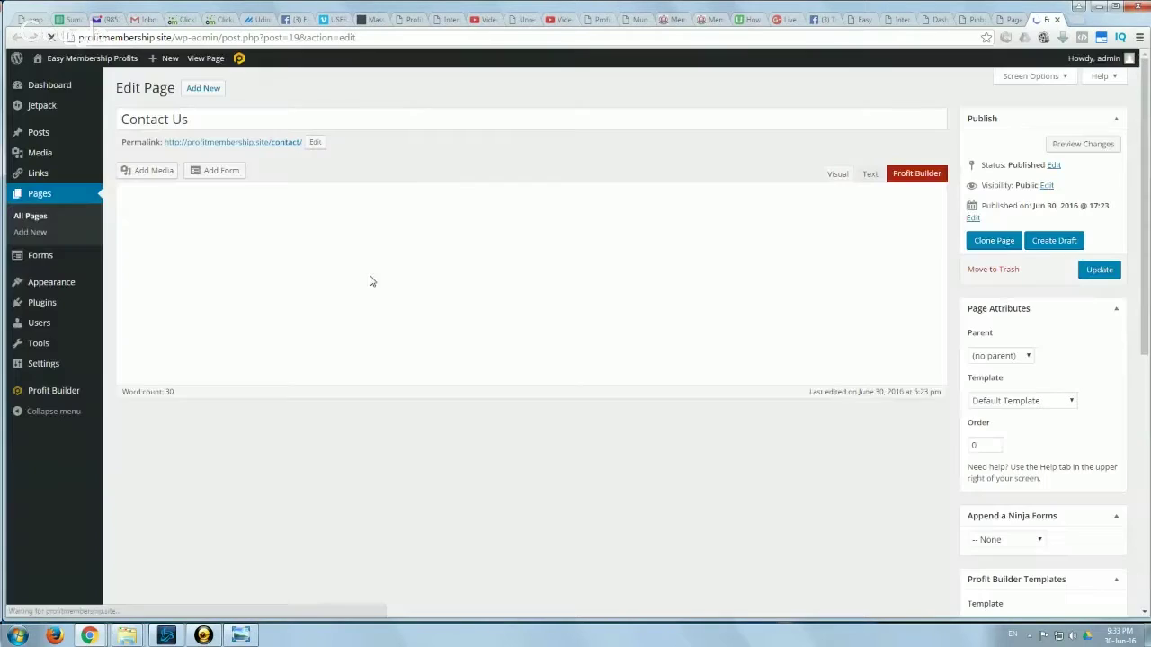
pyautogui.click(989, 356)
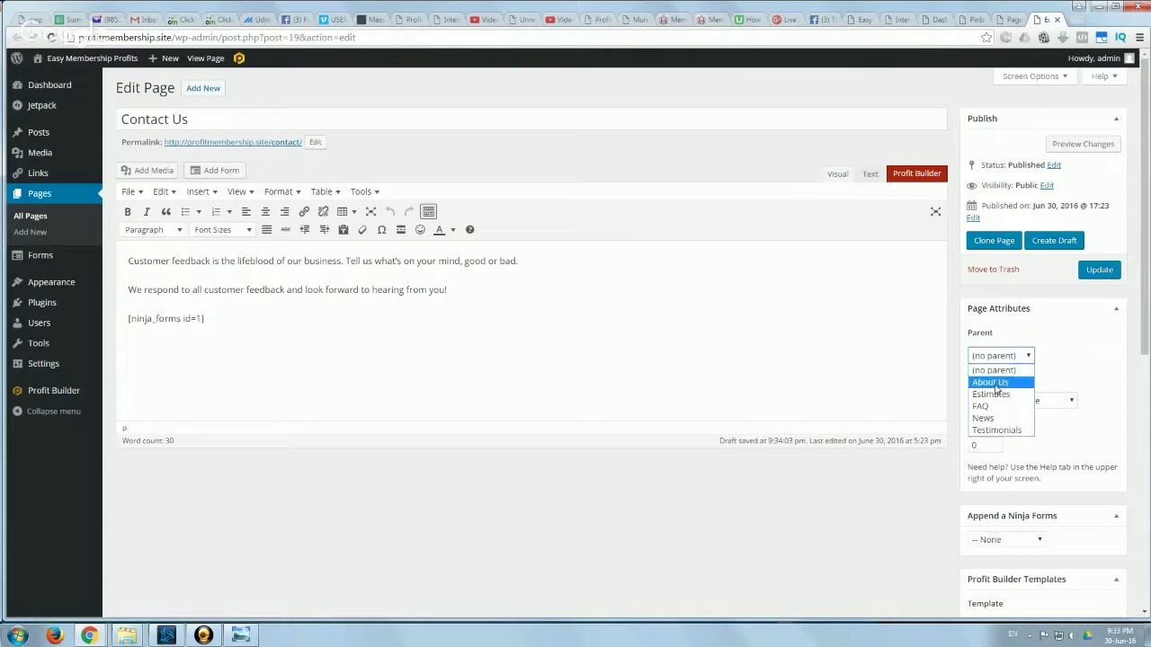
pyautogui.click(991, 382)
pyautogui.click(1098, 270)
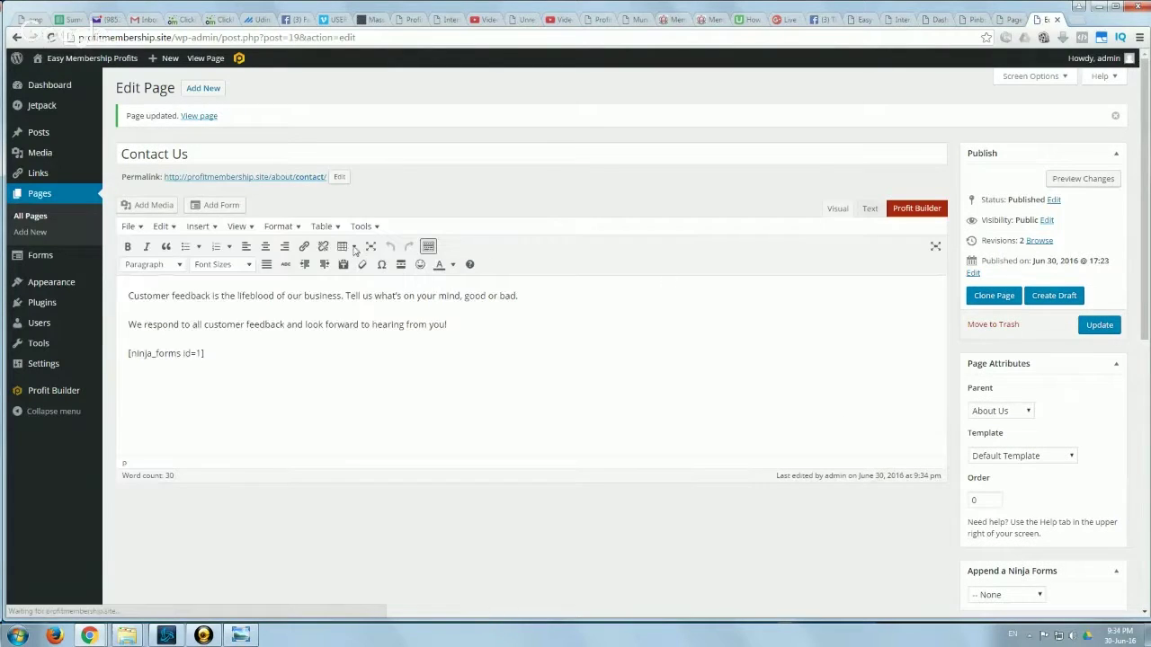
# - Open the site's front page in a new tab and inspect the submenu under About Us
pyautogui.moveTo(86, 57)
pyautogui.middleClick(63, 74)
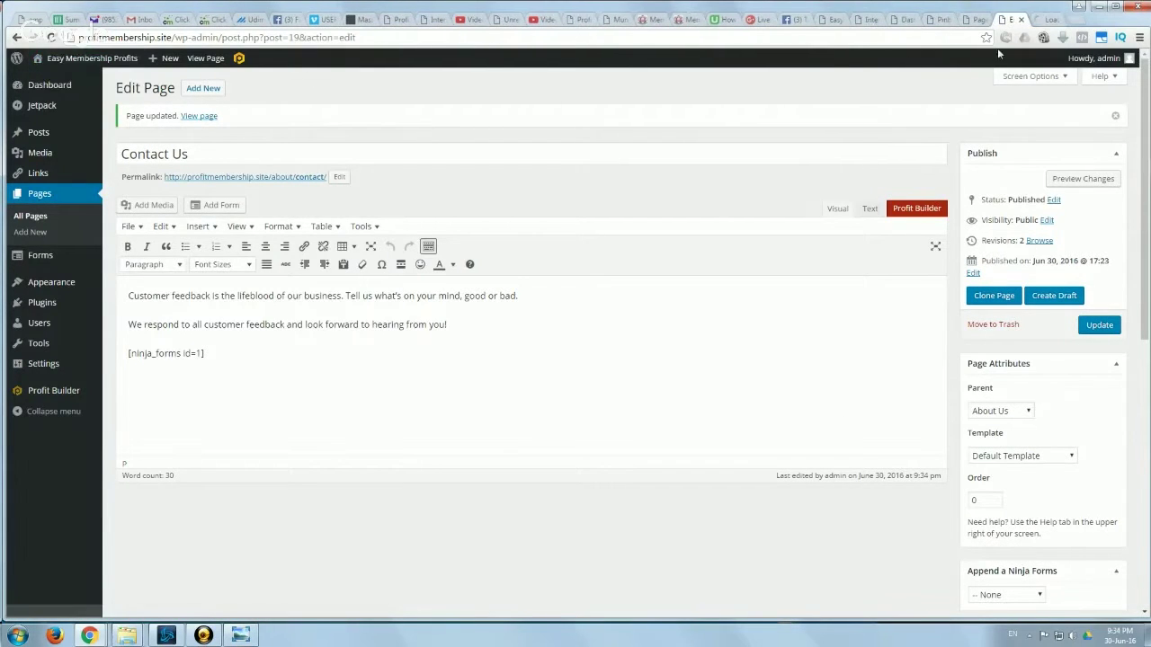
pyautogui.click(1046, 19)
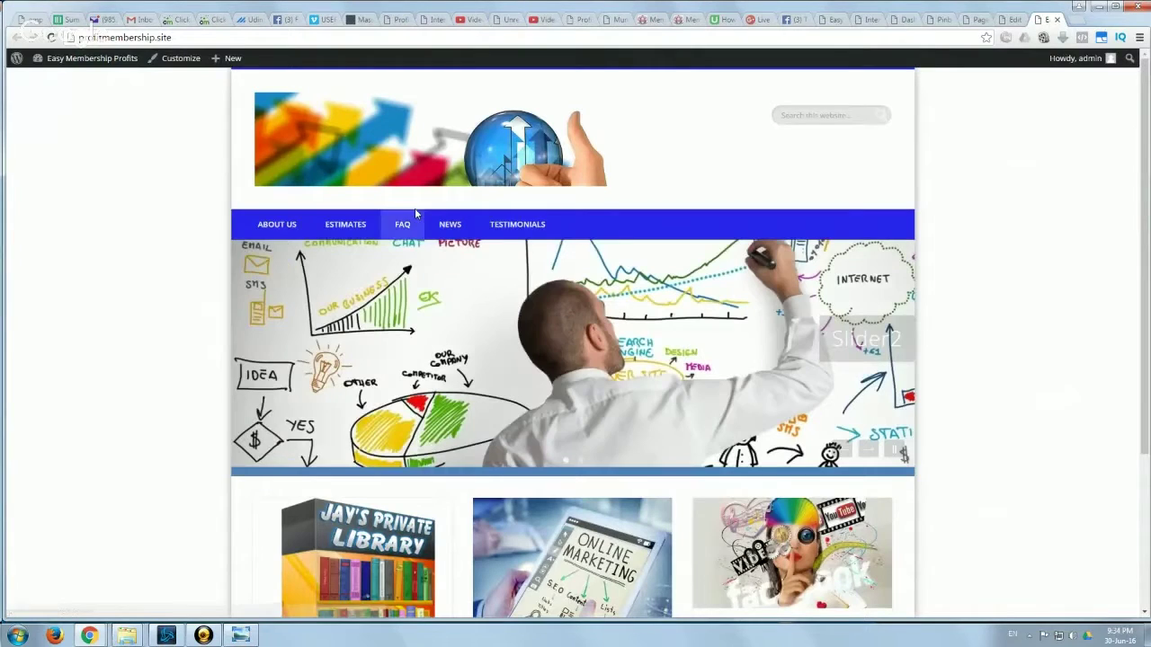
pyautogui.moveTo(278, 225)
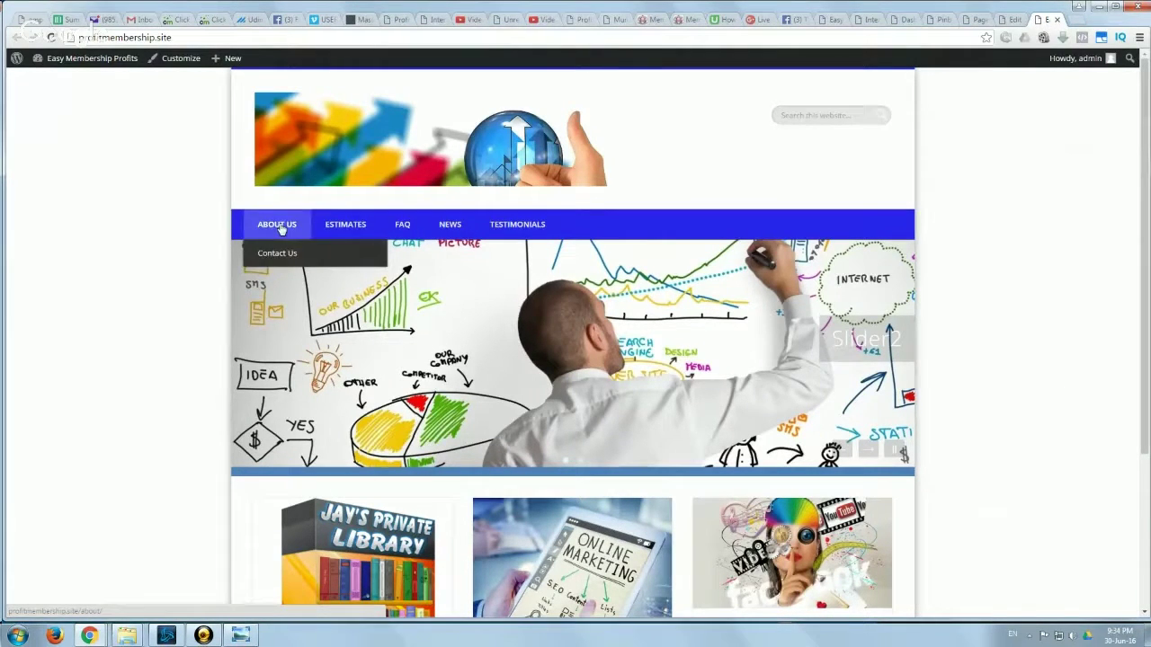
# - Go back to the list of all pages and open Estimates, FAQ and Testimonials for editing in separate tabs
pyautogui.click(1011, 19)
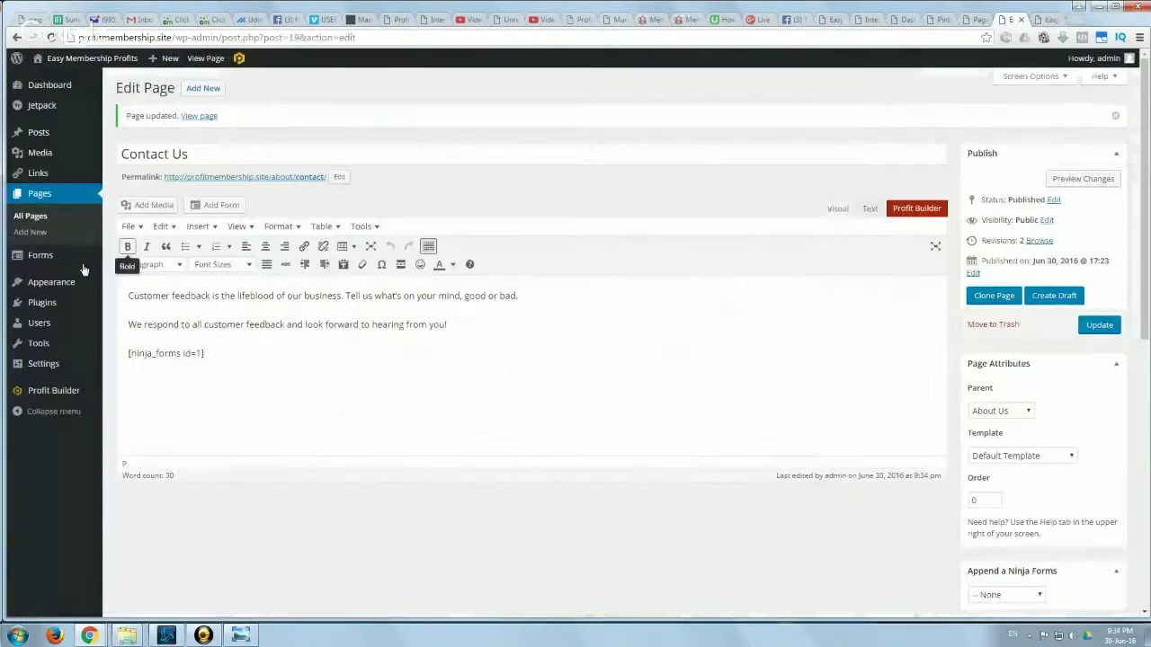
pyautogui.click(50, 196)
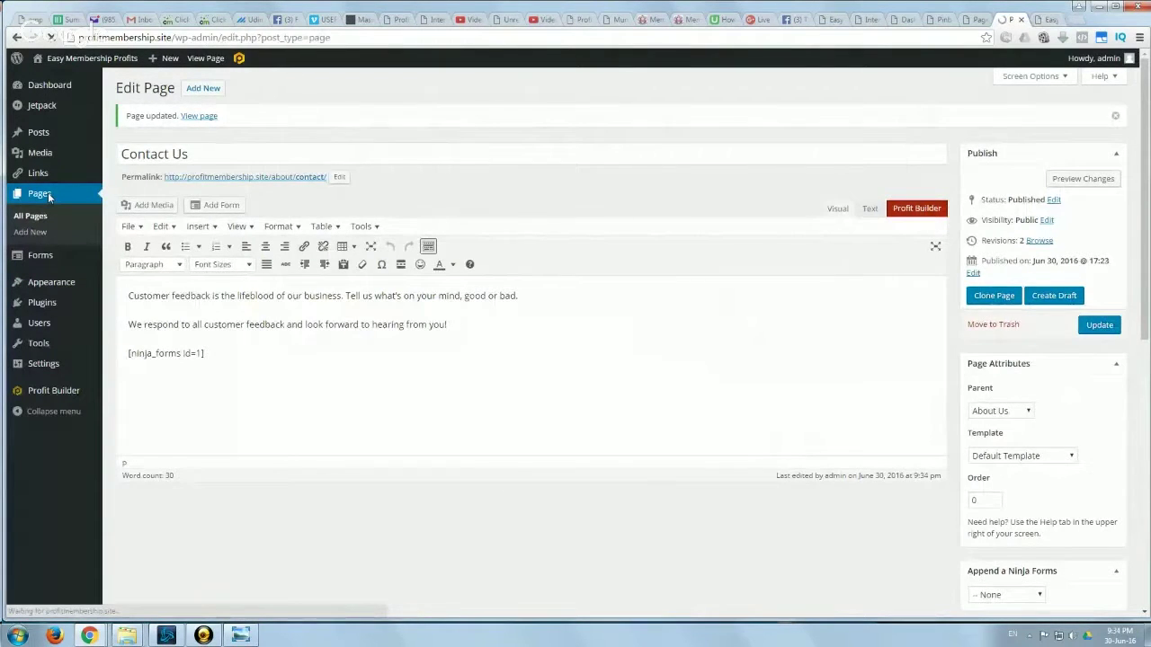
pyautogui.middleClick(149, 261)
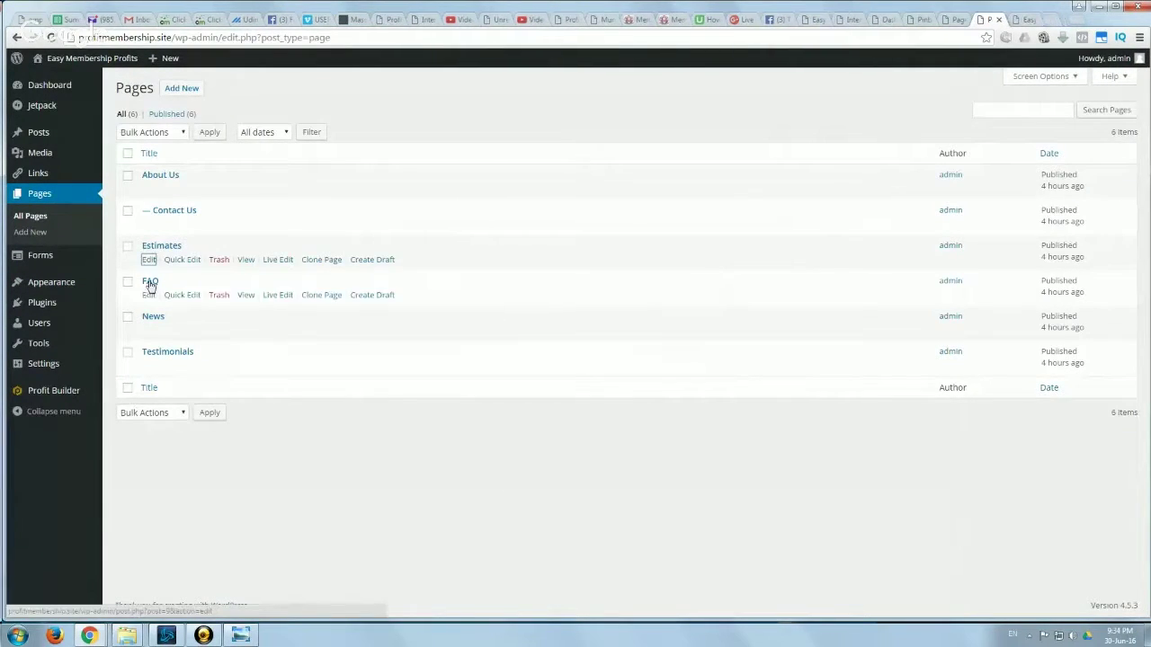
pyautogui.middleClick(149, 297)
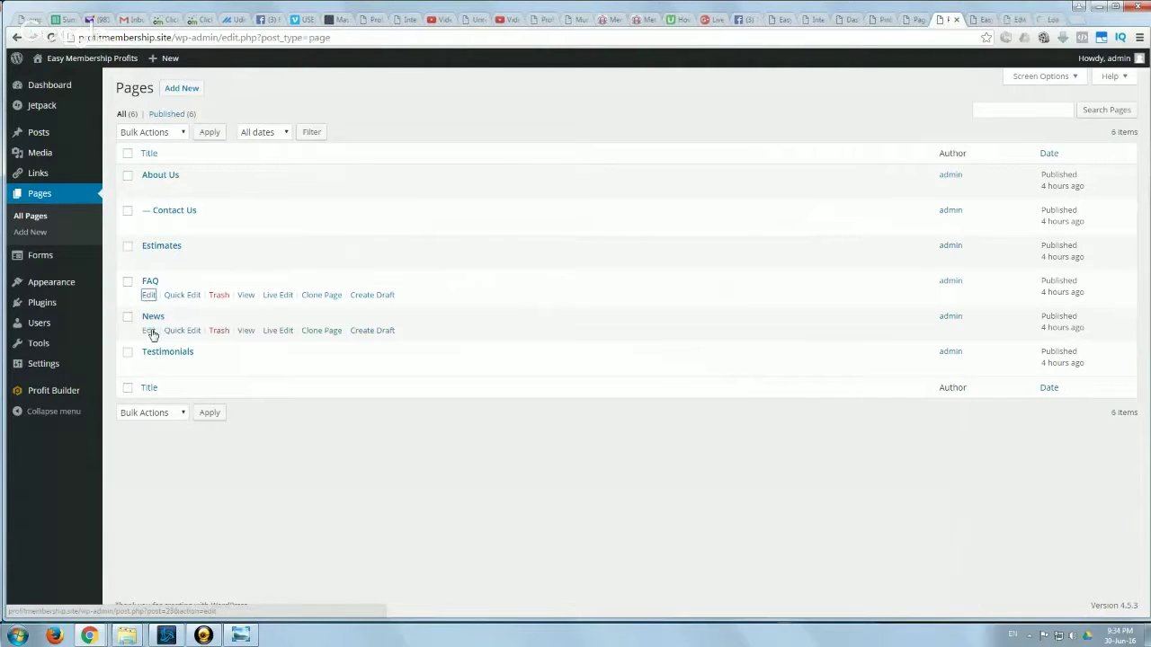
pyautogui.middleClick(149, 365)
# - Set the Estimates page's parent to About Us and update the page
pyautogui.click(955, 19)
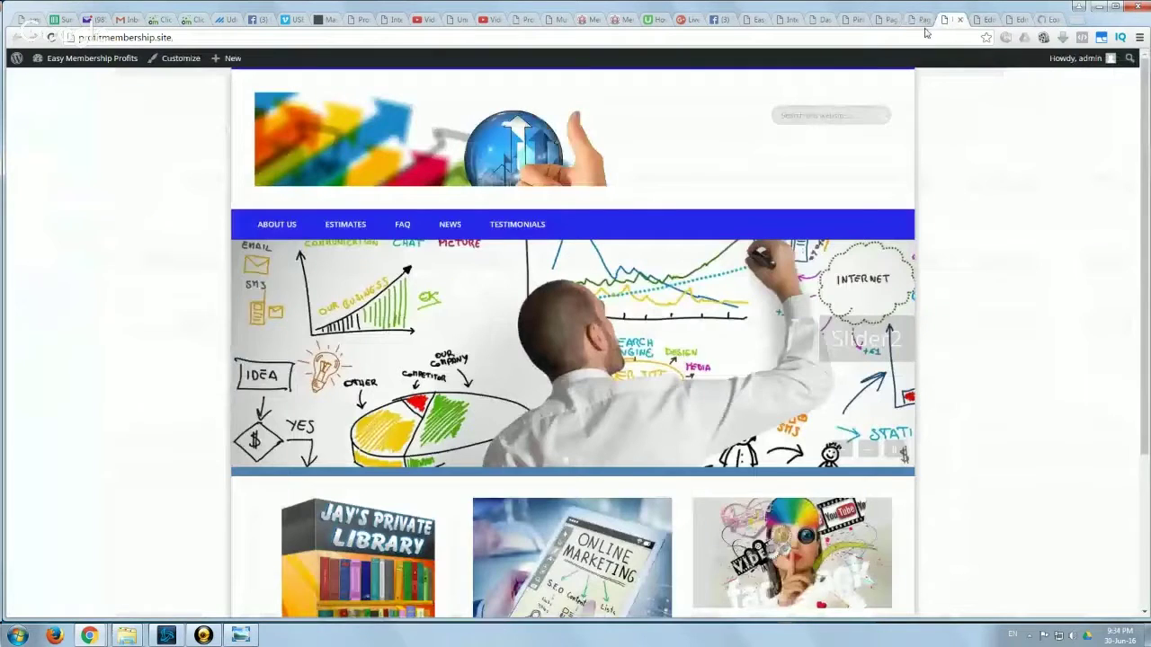
pyautogui.click(983, 19)
pyautogui.click(1000, 355)
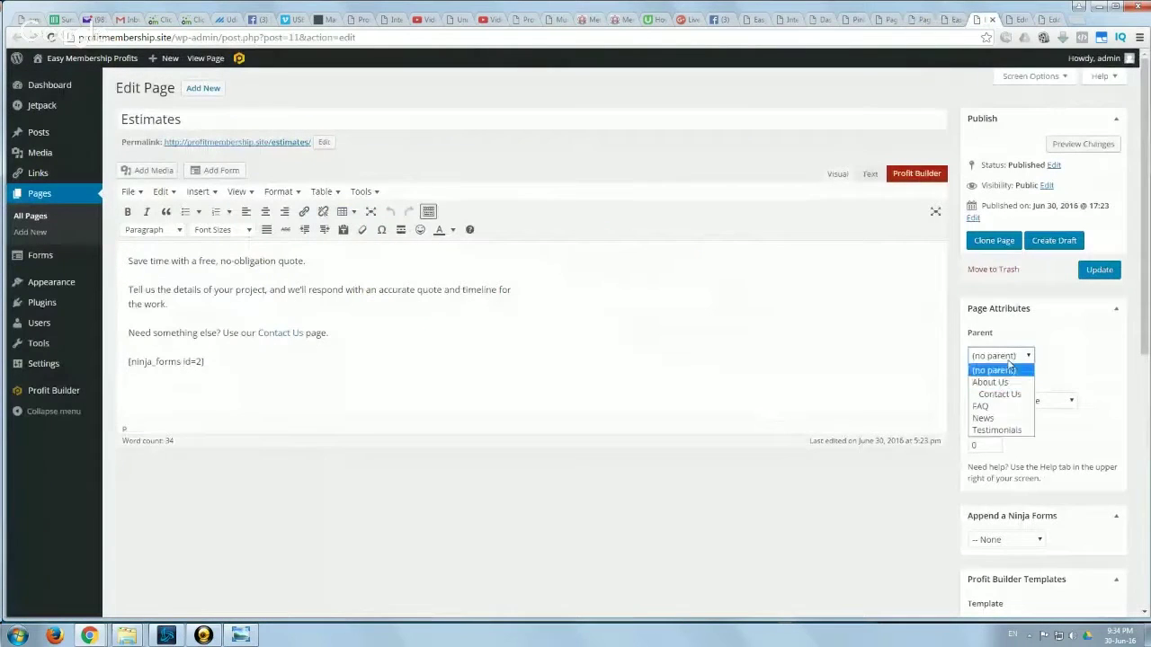
pyautogui.click(1000, 382)
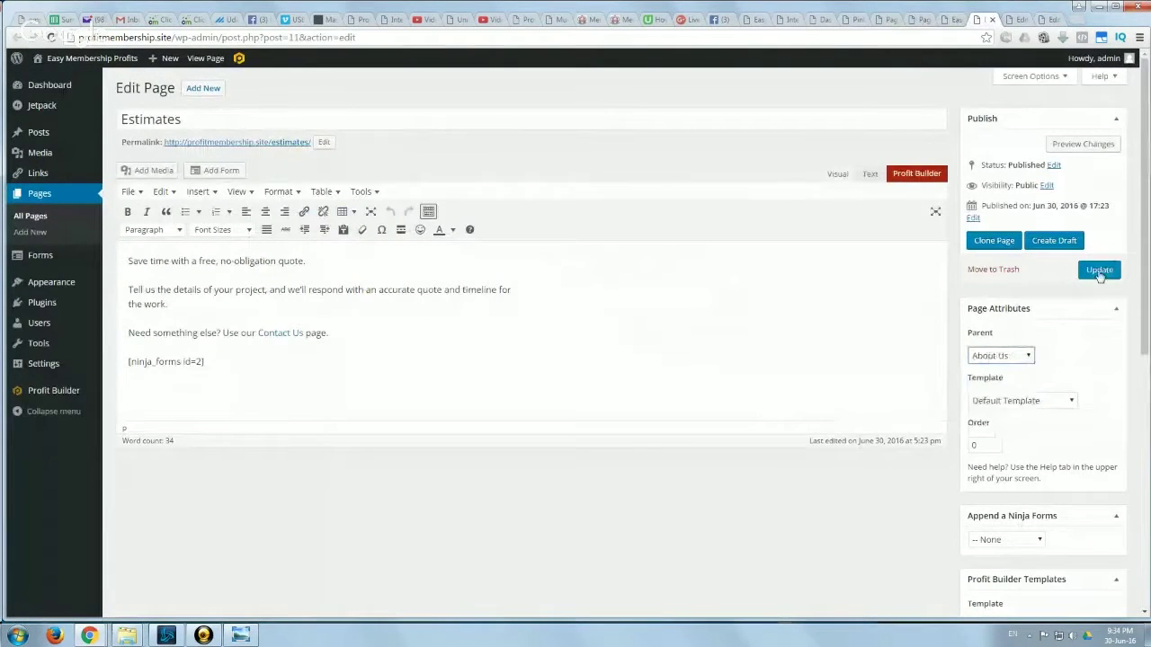
pyautogui.click(1099, 269)
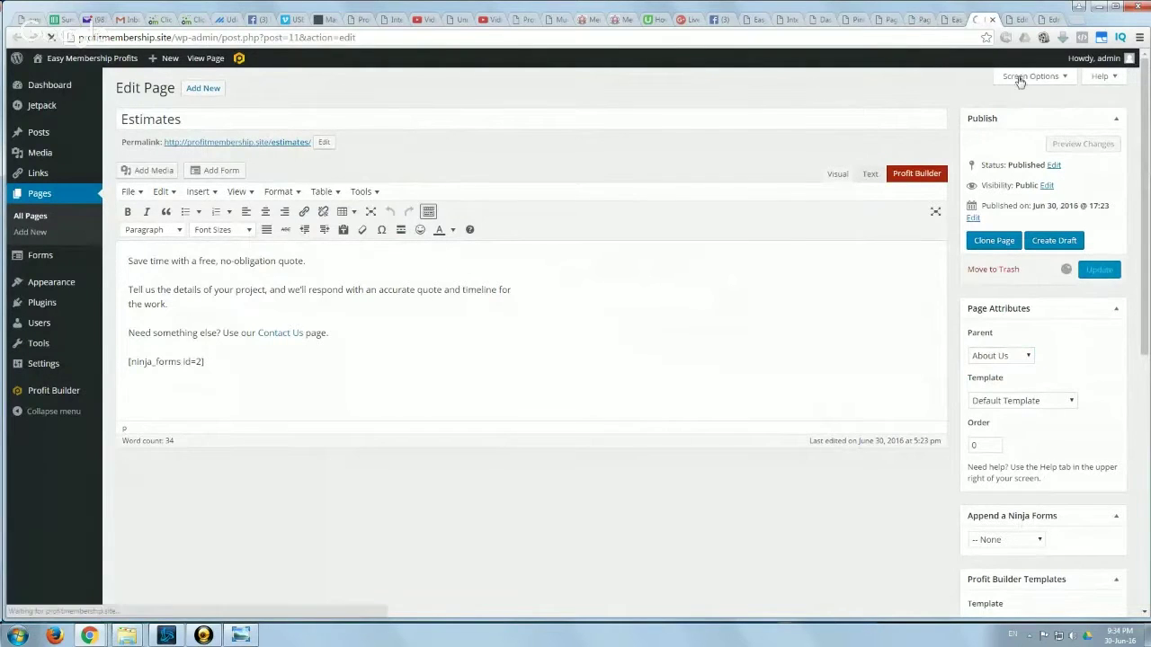
# - Set the FAQ page's parent to About Us and update the page
pyautogui.click(1012, 20)
pyautogui.click(1000, 355)
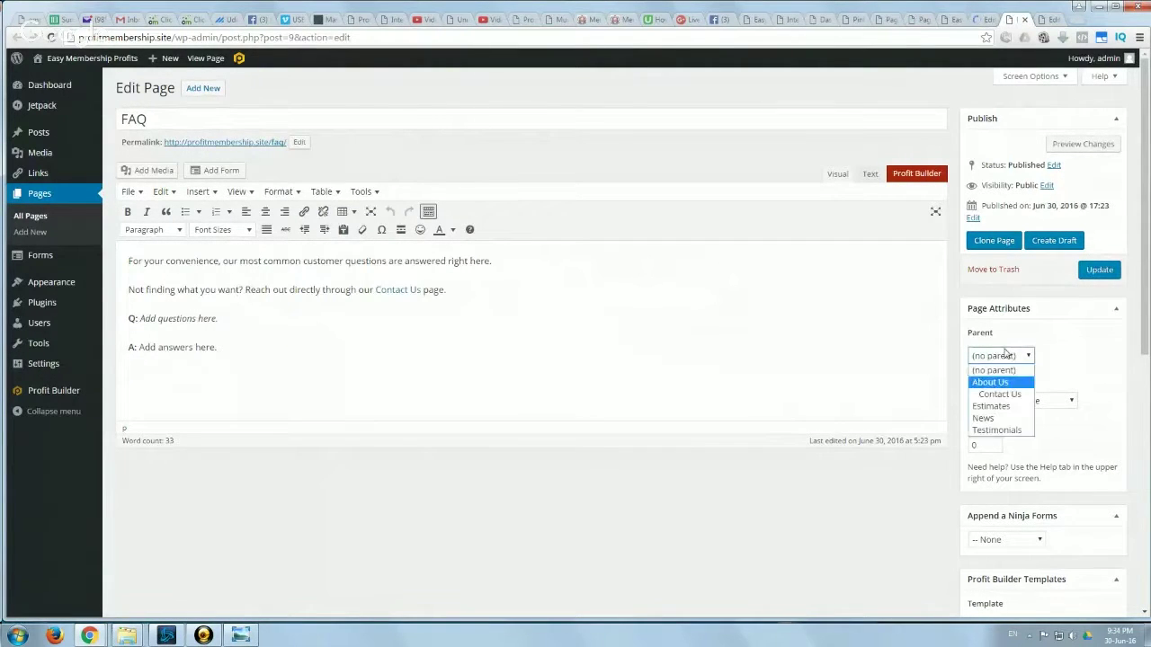
pyautogui.click(994, 369)
pyautogui.click(1094, 277)
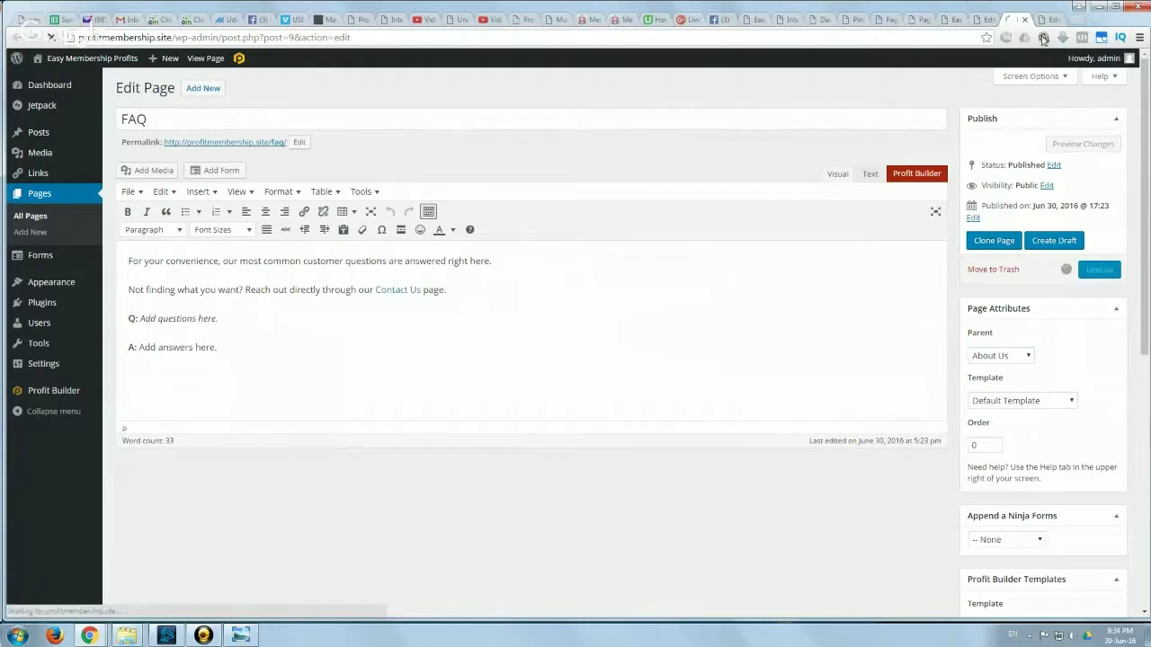
# - Set the Testimonials page's parent to About Us and update the page
pyautogui.click(1038, 20)
pyautogui.click(1011, 360)
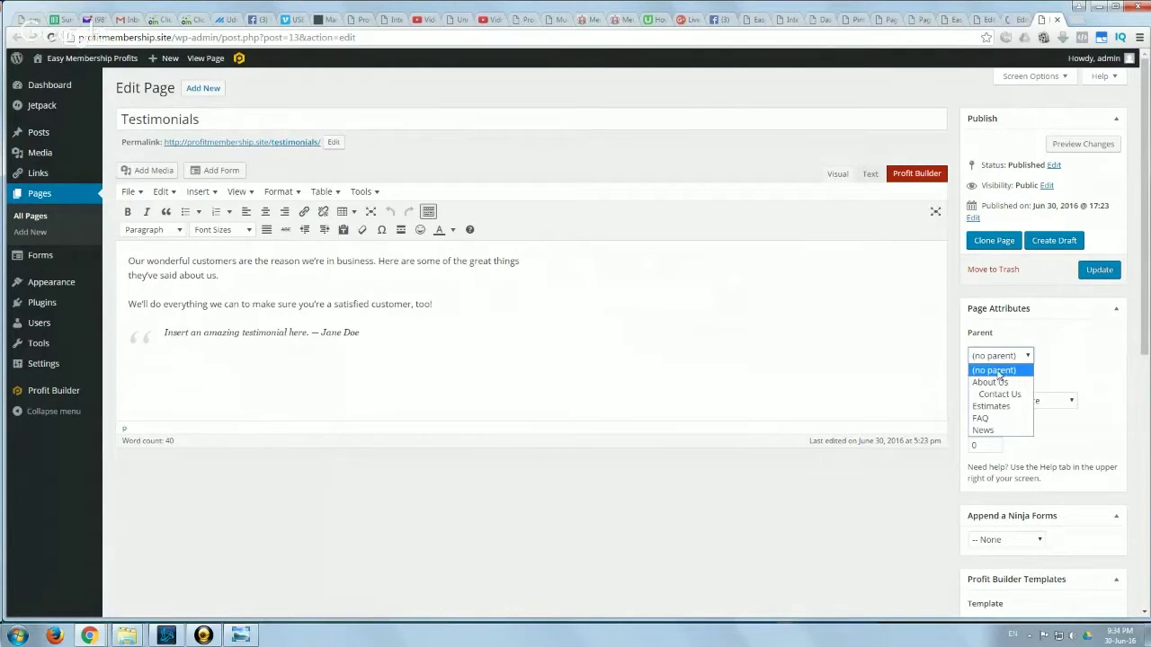
pyautogui.click(998, 382)
pyautogui.click(1100, 270)
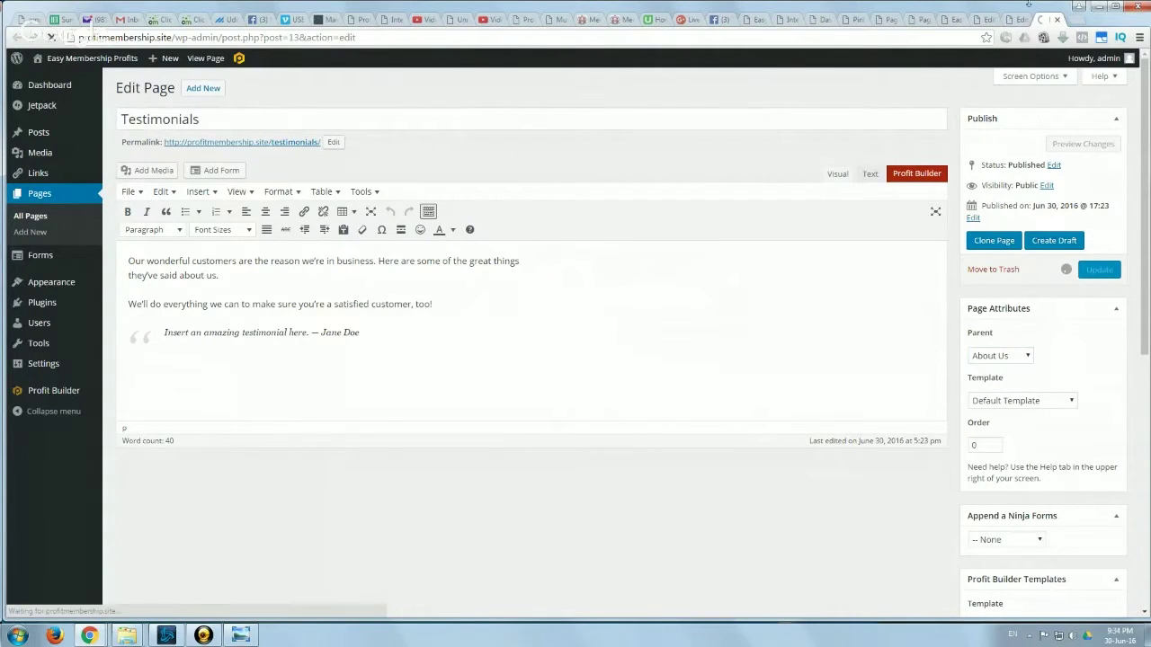
# - Return to the front page's tab and shrink the browser window so the windows beside it can be seen
pyautogui.click(947, 24)
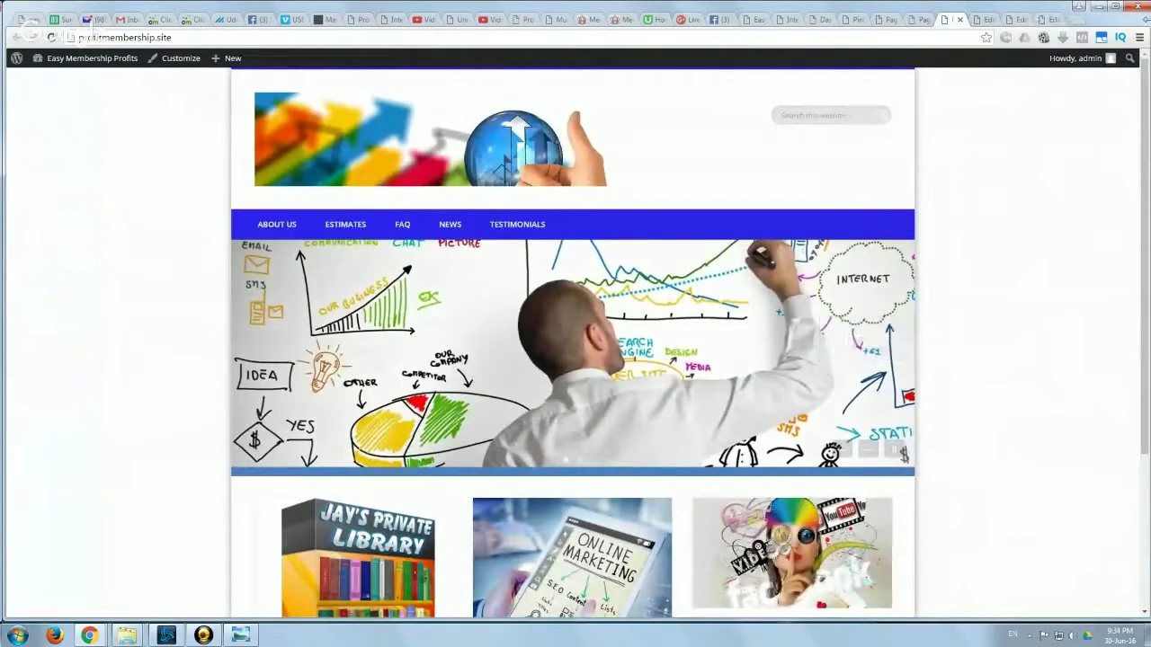
pyautogui.click(1115, 7)
pyautogui.moveTo(1091, 20); pyautogui.dragTo(886, 20)
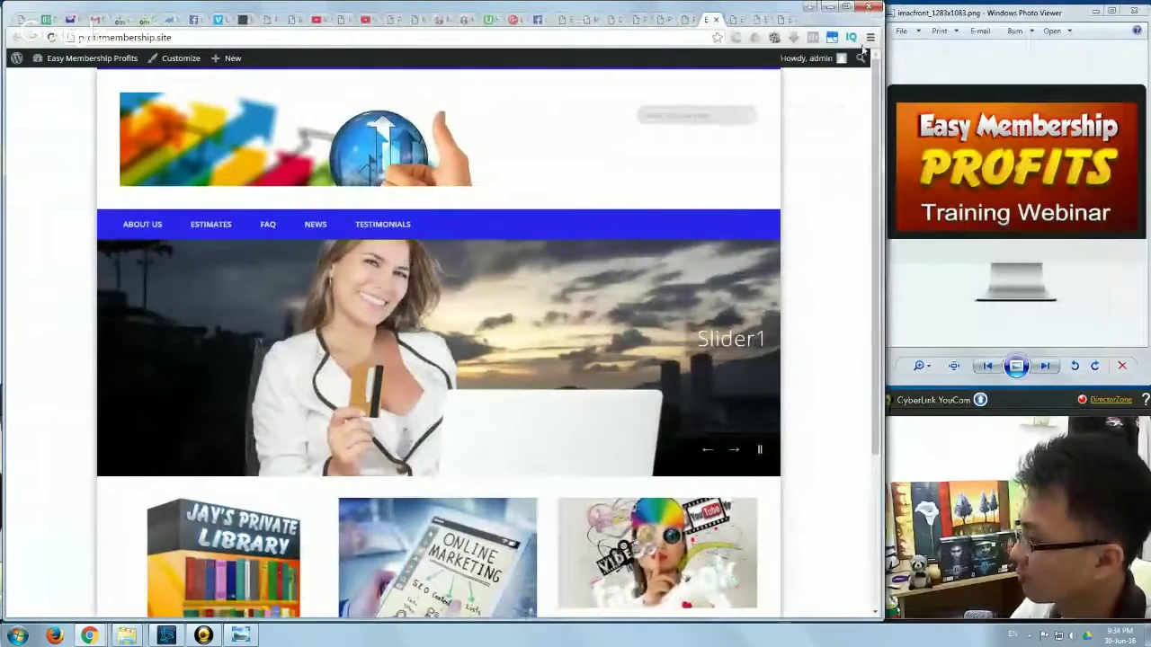
pyautogui.scroll(-3, 719, 274)
pyautogui.scroll(3, 719, 274)
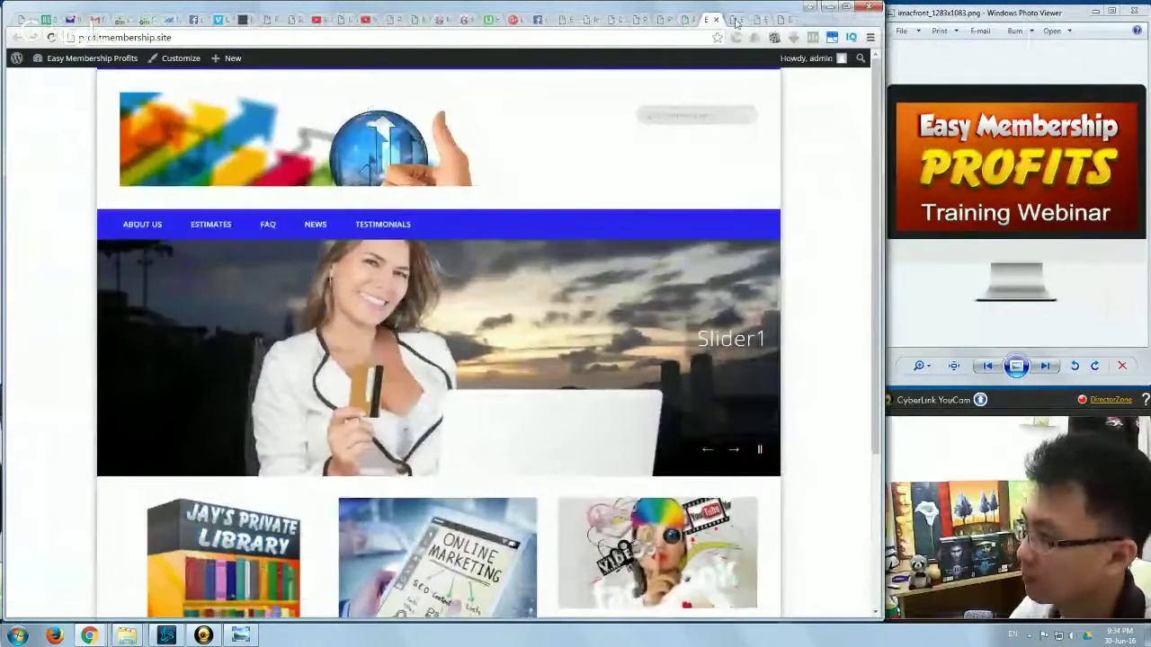
# - Close the editing tabs of the Estimates, FAQ and Testimonials pages
pyautogui.click(730, 19)
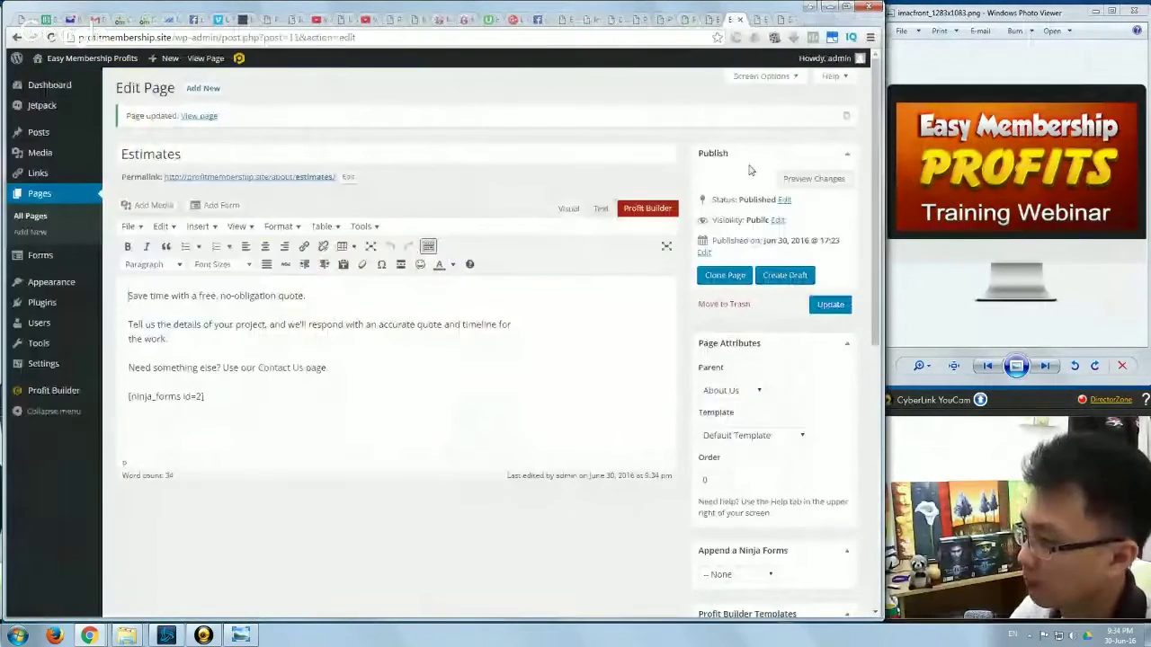
pyautogui.click(738, 21)
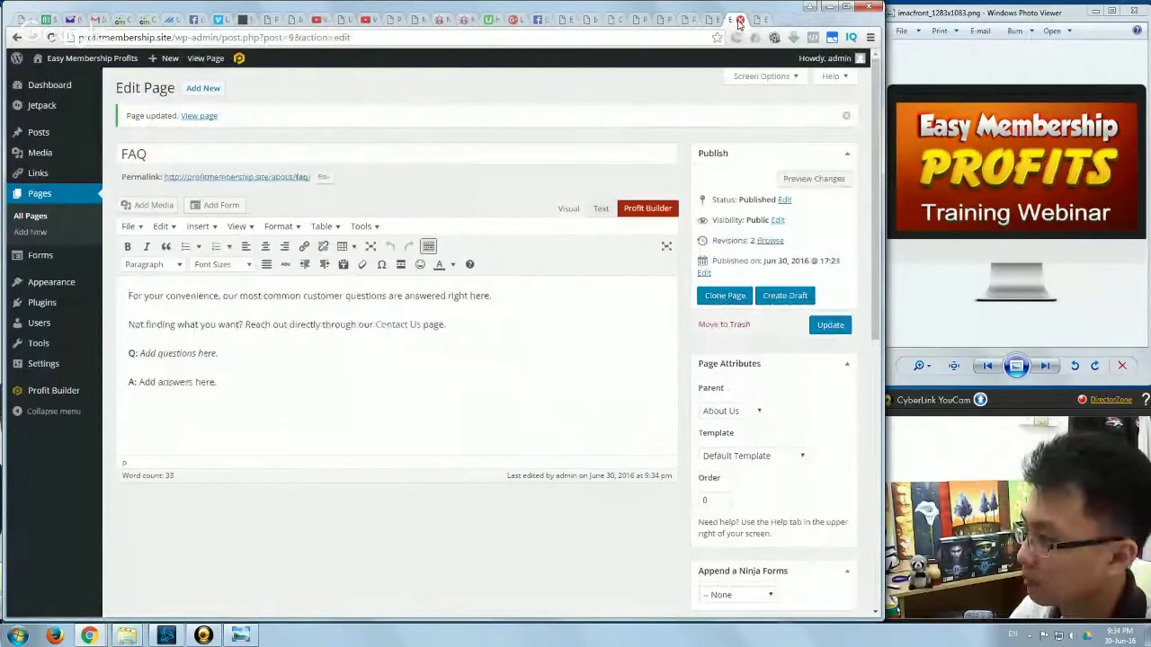
pyautogui.click(741, 22)
pyautogui.click(740, 20)
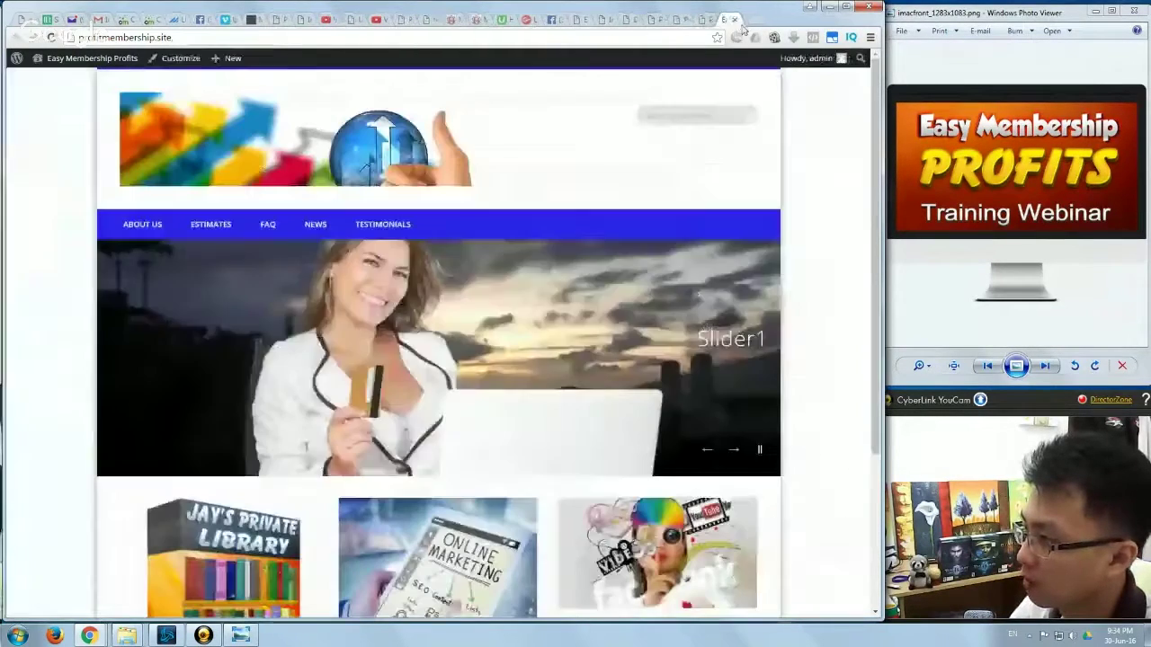
# - Reload the front page and examine the pages nested under About Us in the navigation menu
pyautogui.rightClick(50, 168)
pyautogui.click(78, 196)
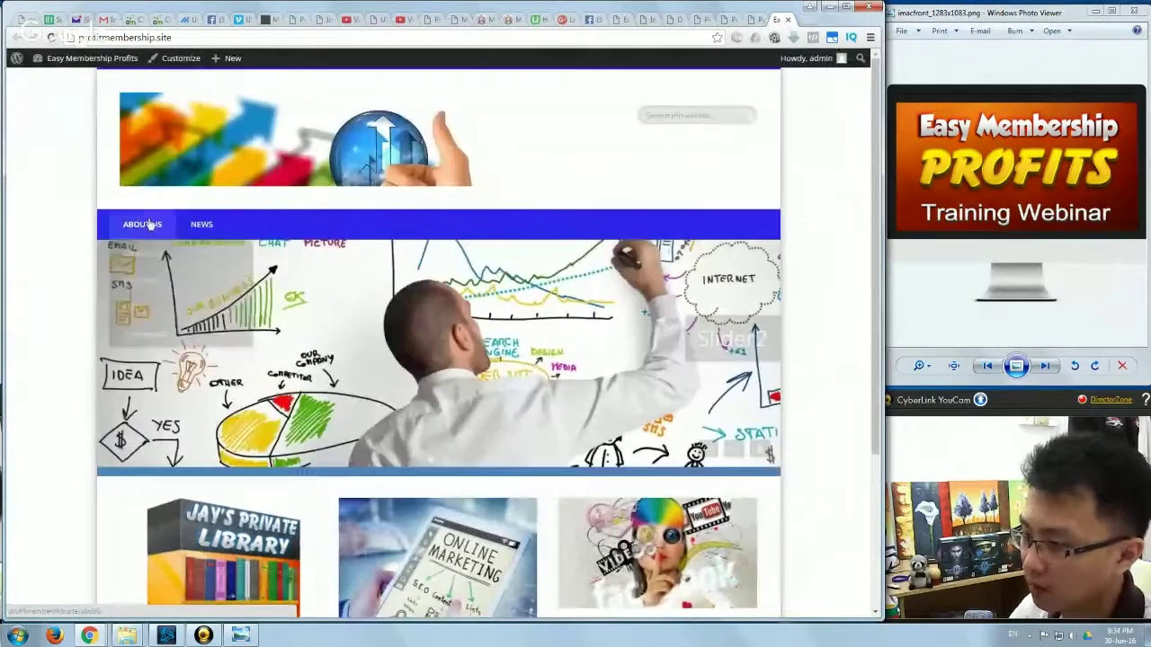
pyautogui.moveTo(151, 226)
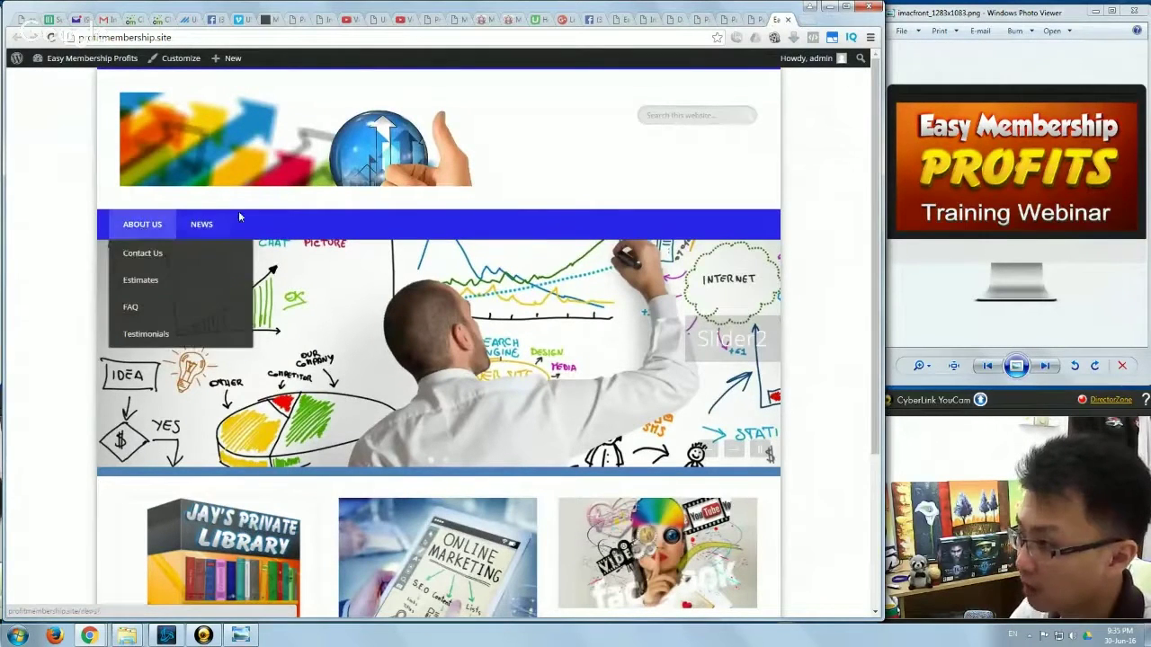
pyautogui.click(756, 22)
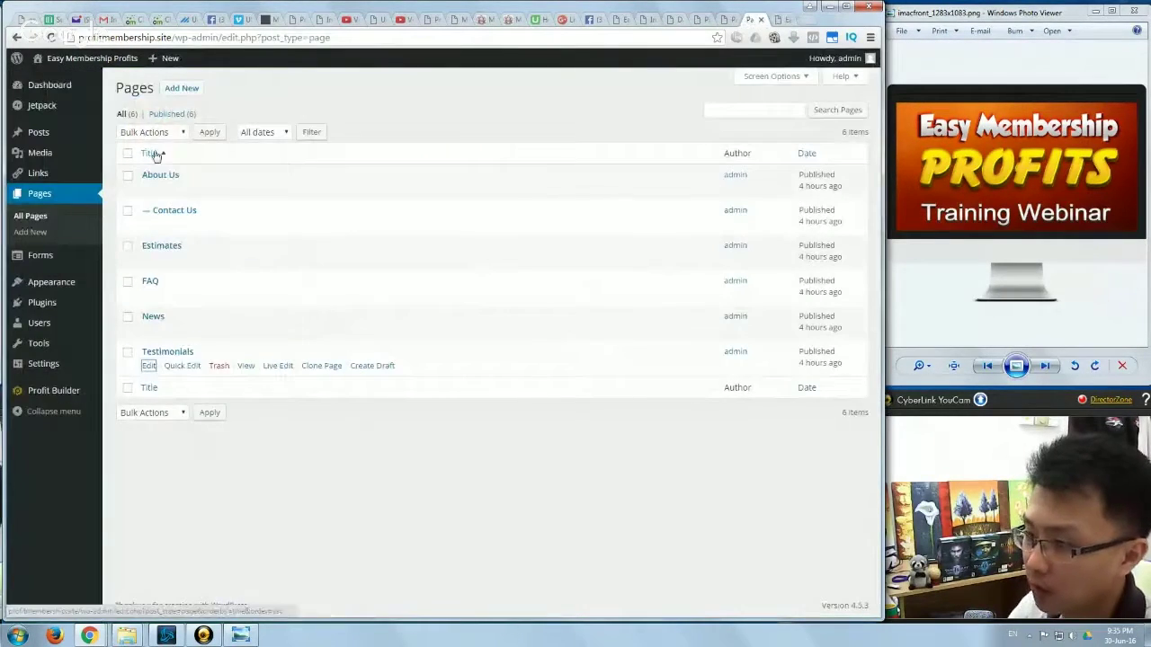
pyautogui.click(184, 90)
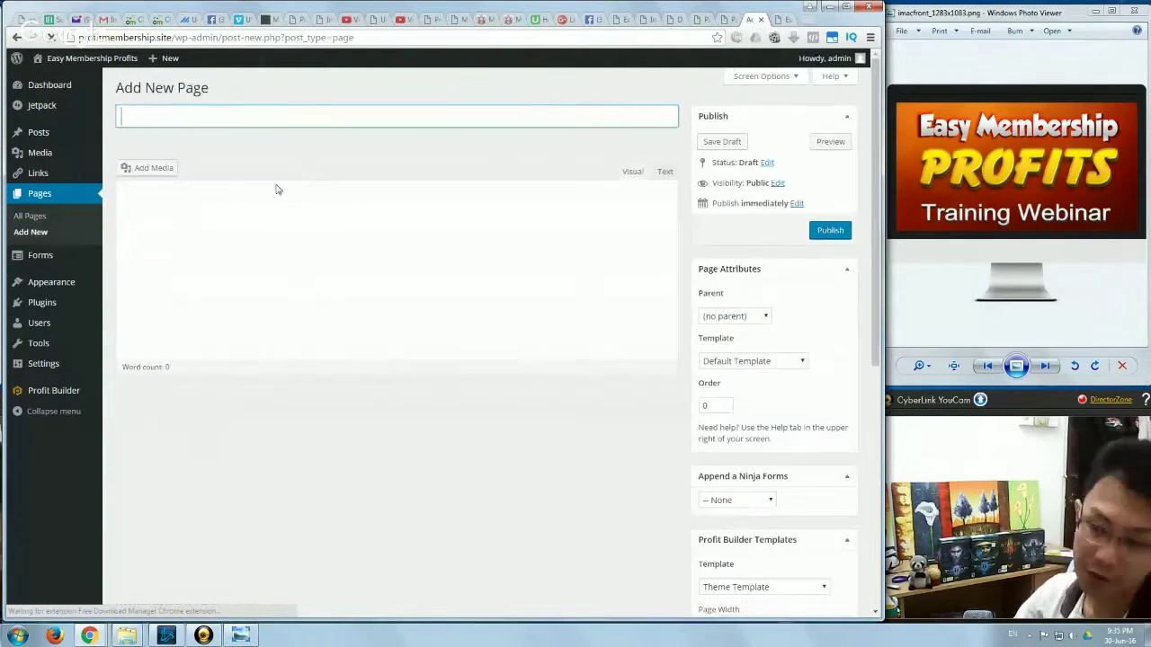
pyautogui.write('Home')
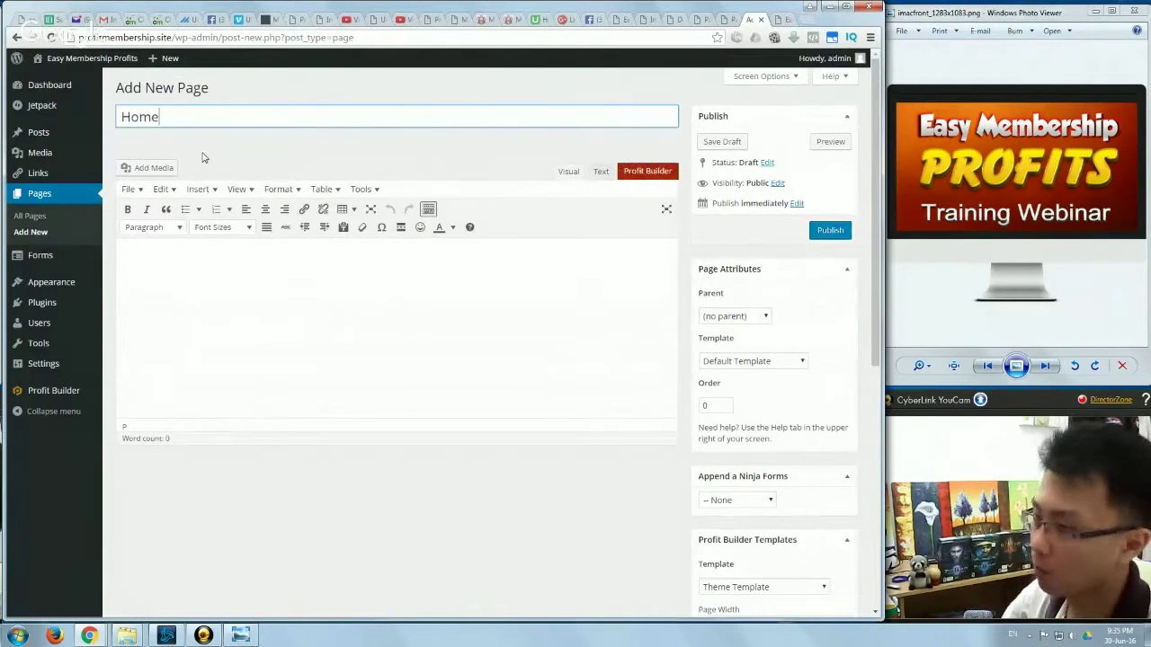
pyautogui.scroll(-5, 537, 413)
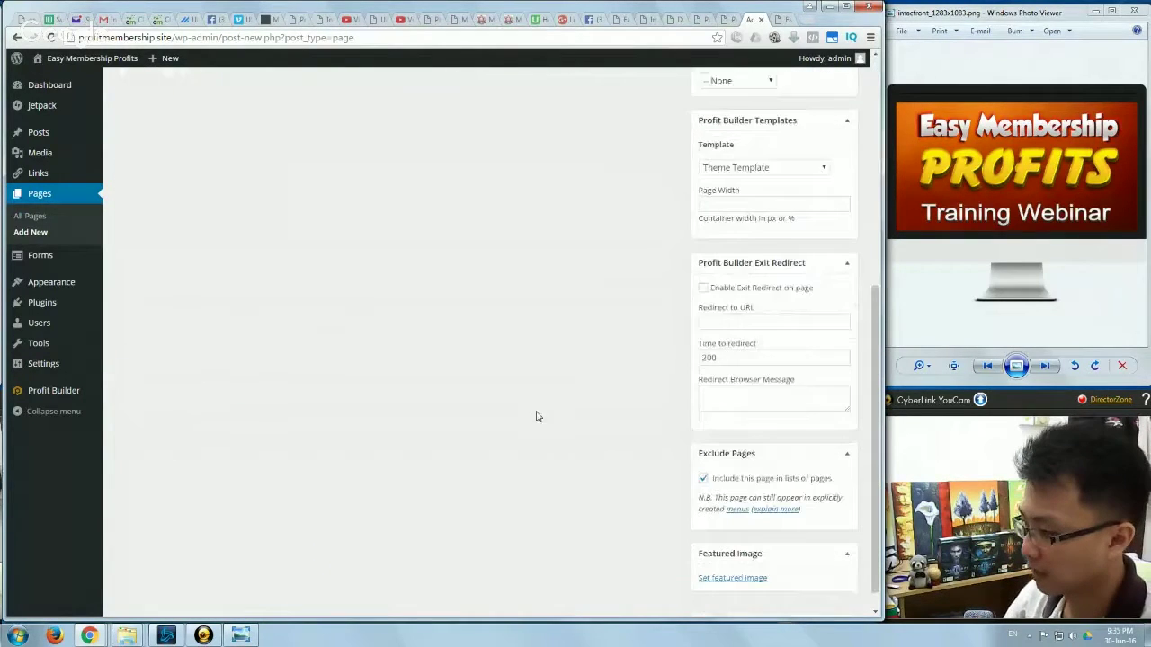
pyautogui.scroll(5, 542, 414)
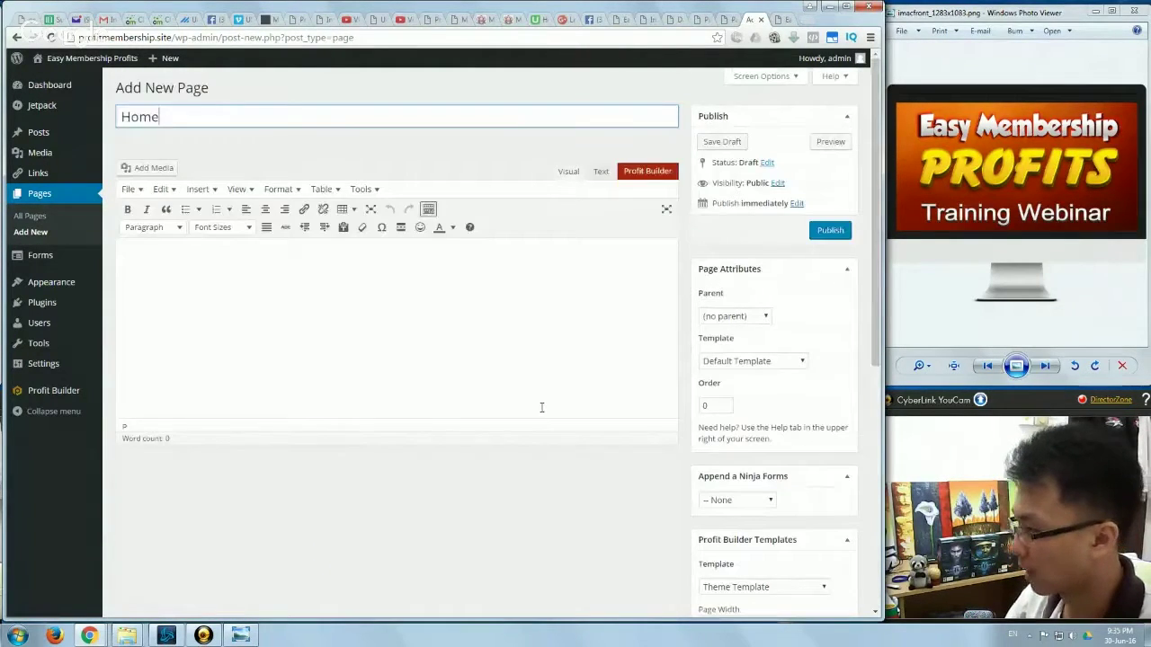
pyautogui.scroll(-5, 542, 411)
pyautogui.scroll(4, 544, 413)
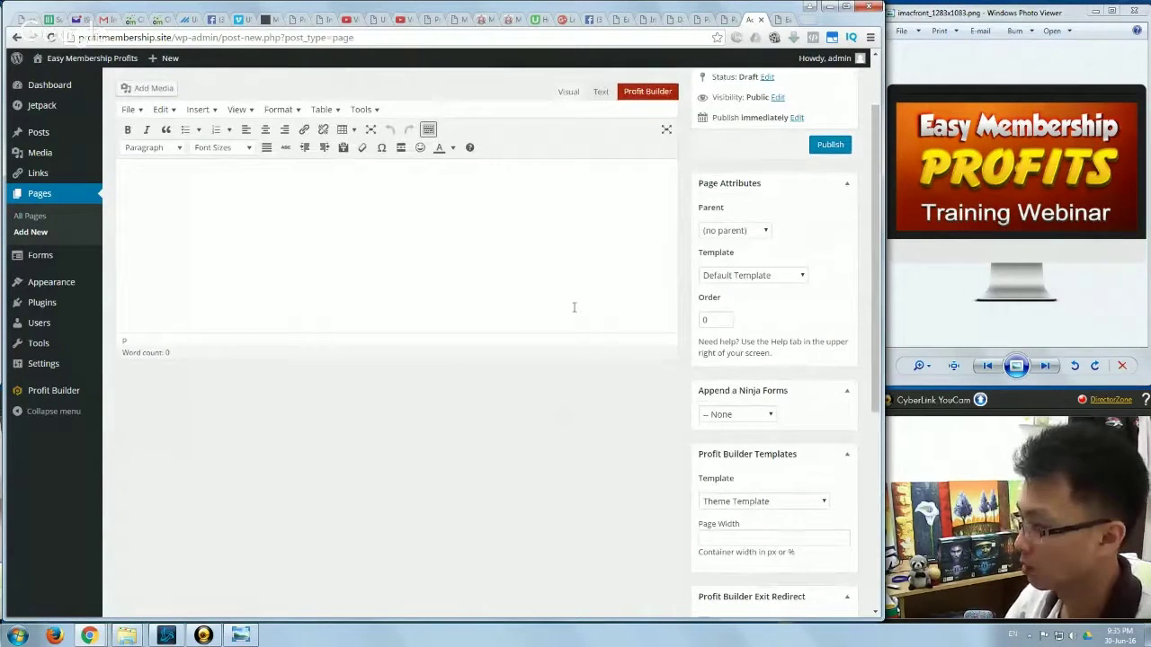
pyautogui.scroll(-4, 560, 380)
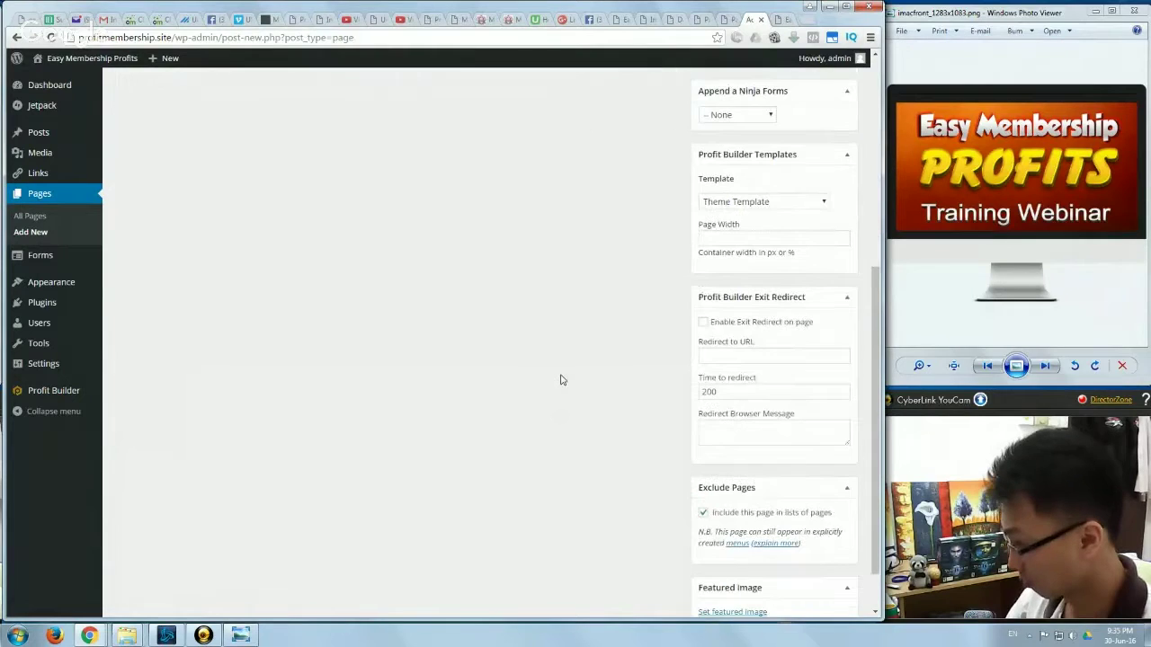
pyautogui.scroll(-2, 560, 380)
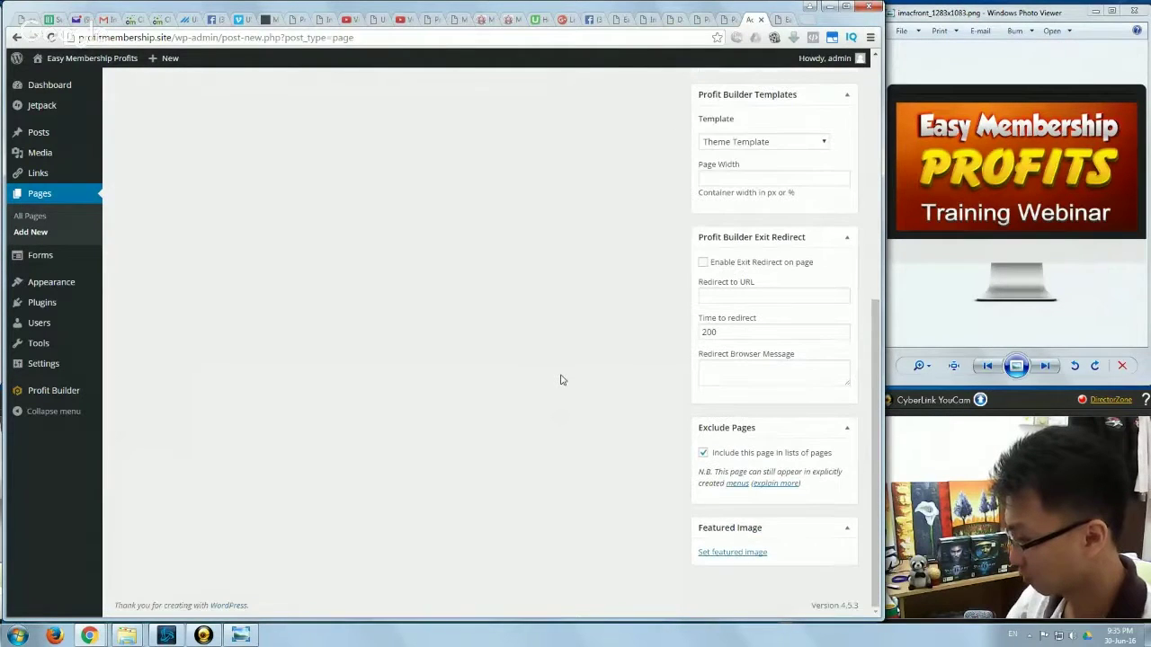
pyautogui.scroll(10, 560, 377)
pyautogui.moveTo(182, 118); pyautogui.dragTo(92, 116)
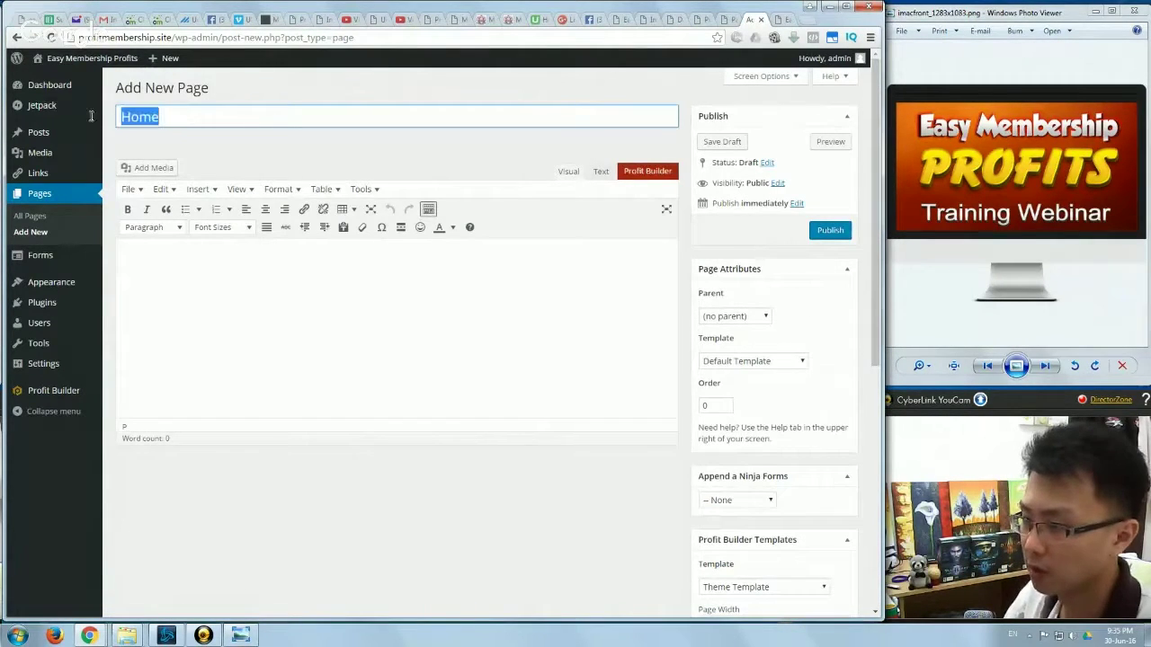
pyautogui.press('BackSpace')
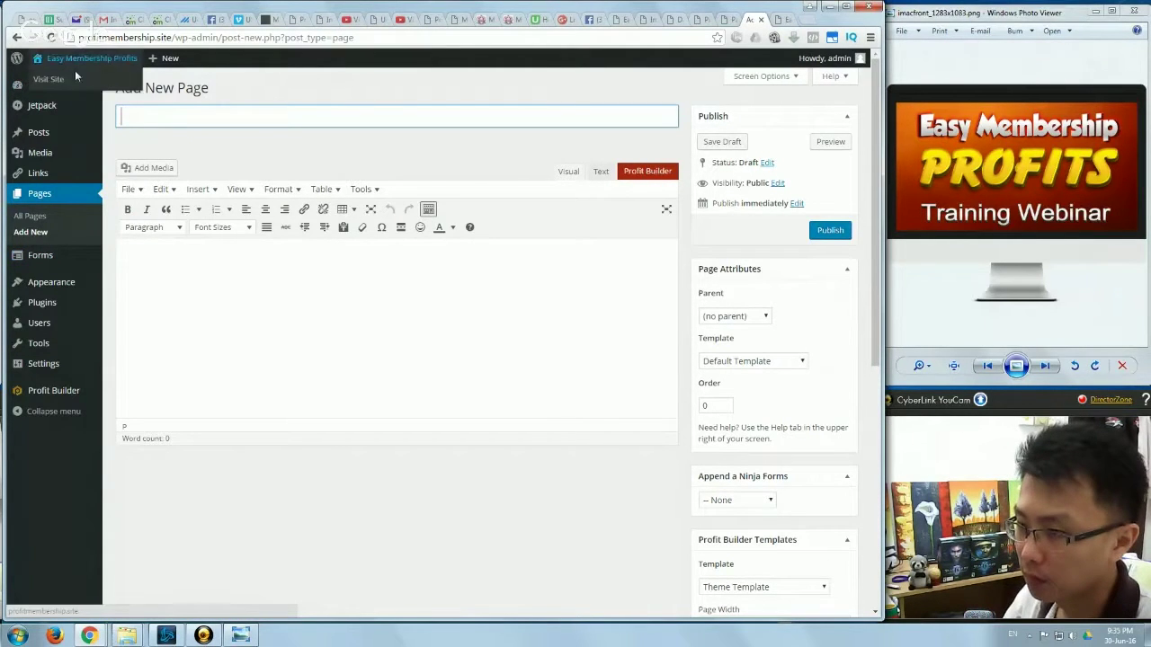
pyautogui.click(79, 59)
pyautogui.click(490, 106)
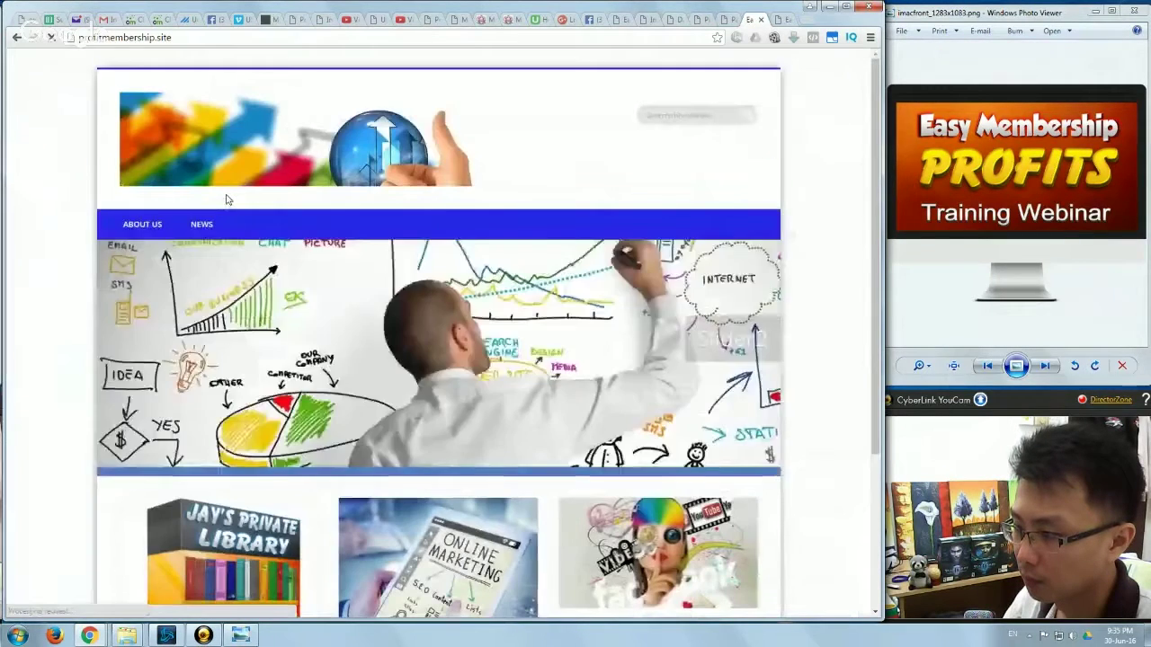
# - Look over the front page, view the About Us page and its Estimates subpage, and return to the front page
pyautogui.scroll(-3, 409, 333)
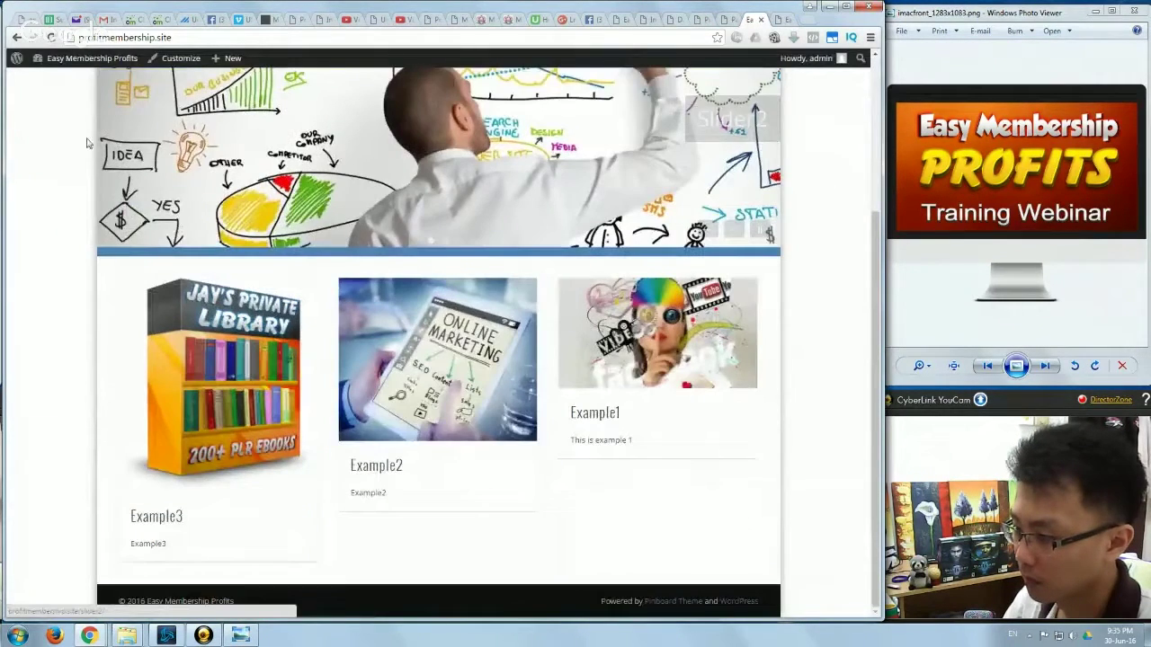
pyautogui.scroll(3, 635, 477)
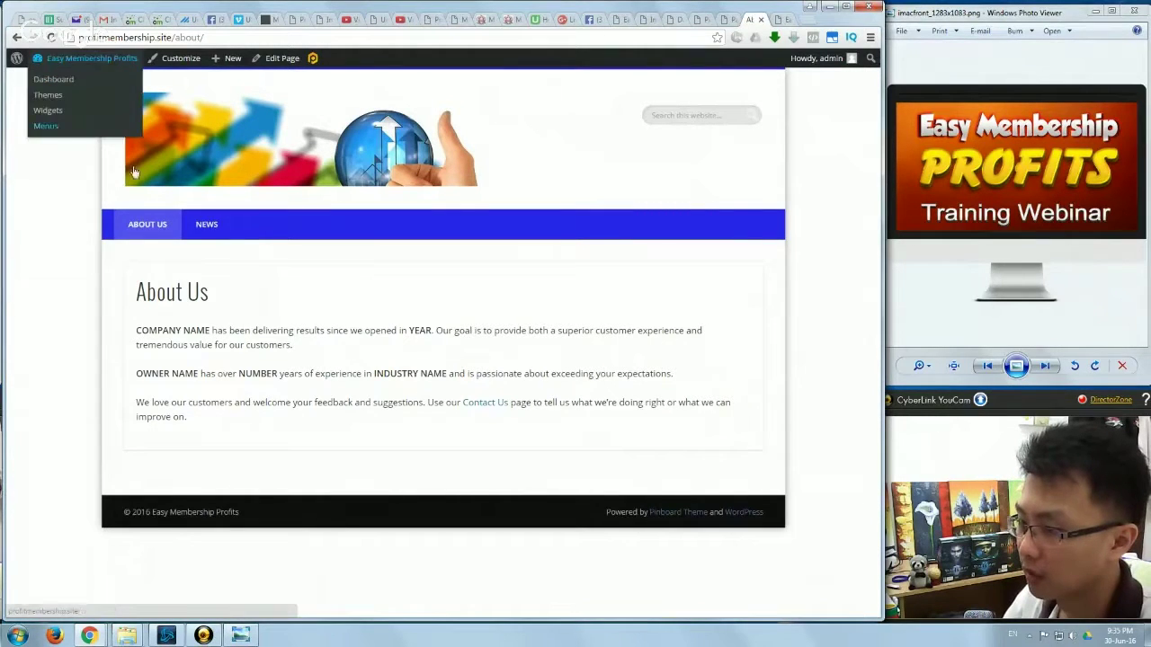
pyautogui.click(142, 285)
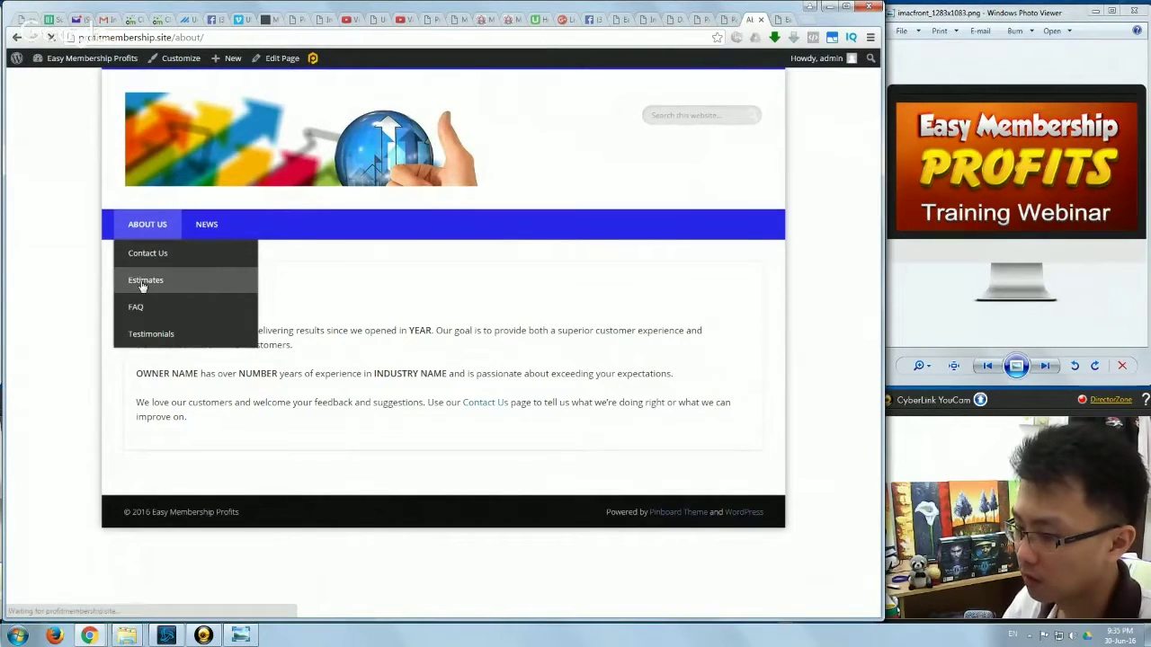
pyautogui.moveTo(140, 227)
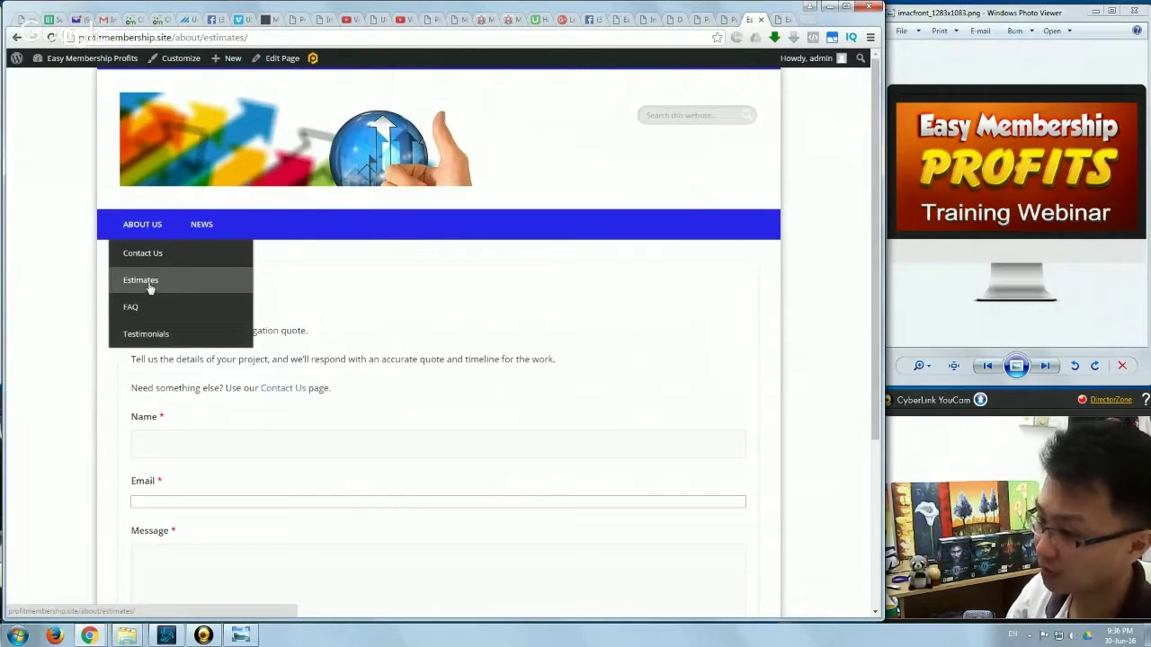
pyautogui.moveTo(103, 65)
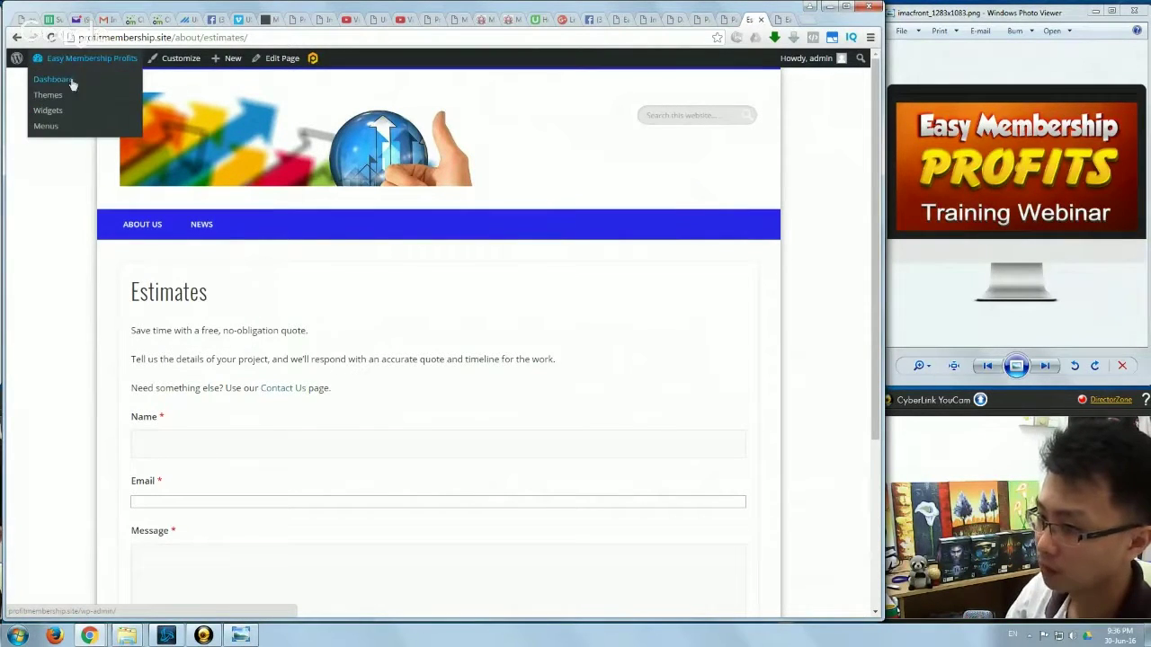
pyautogui.click(152, 111)
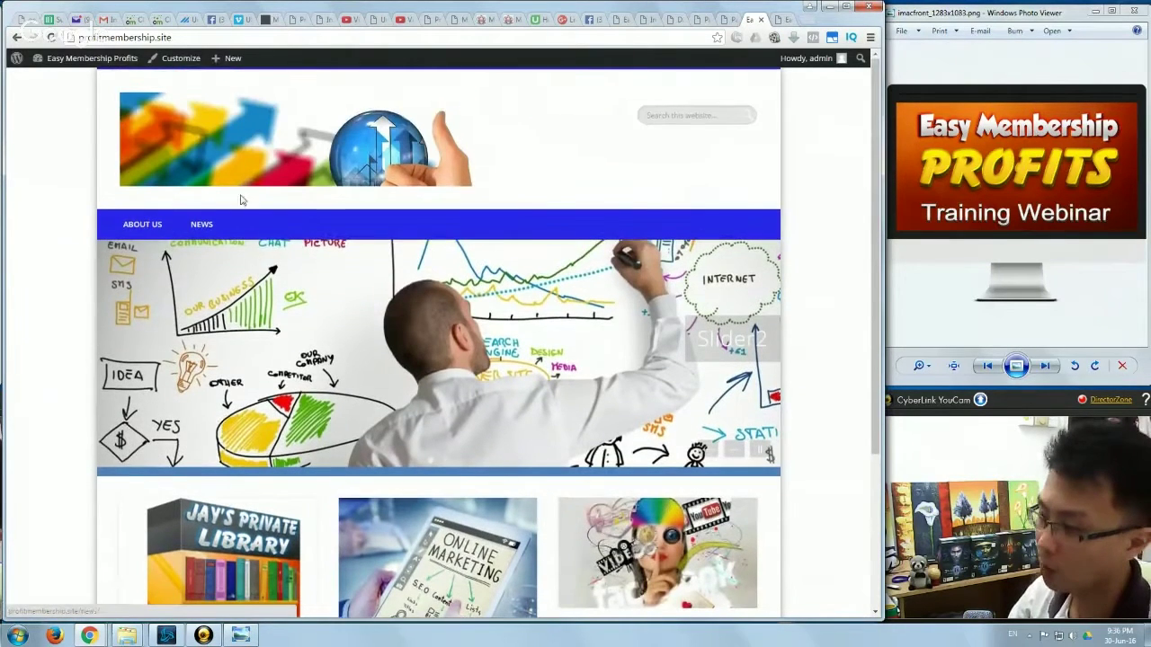
pyautogui.scroll(-3, 137, 563)
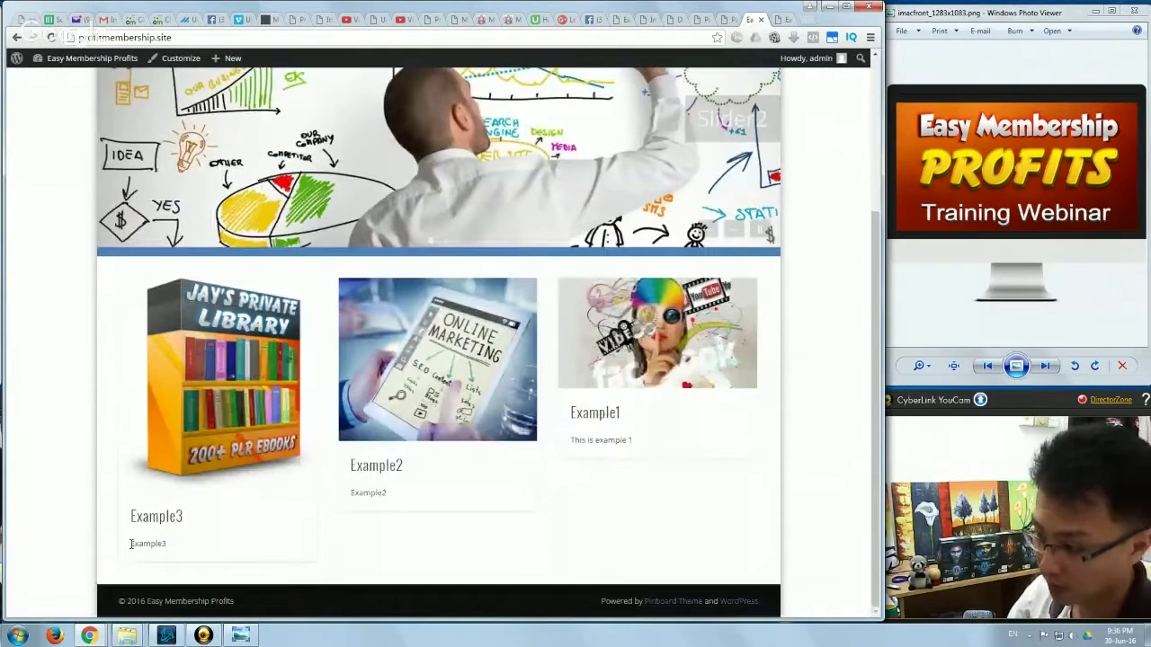
pyautogui.scroll(3, 135, 539)
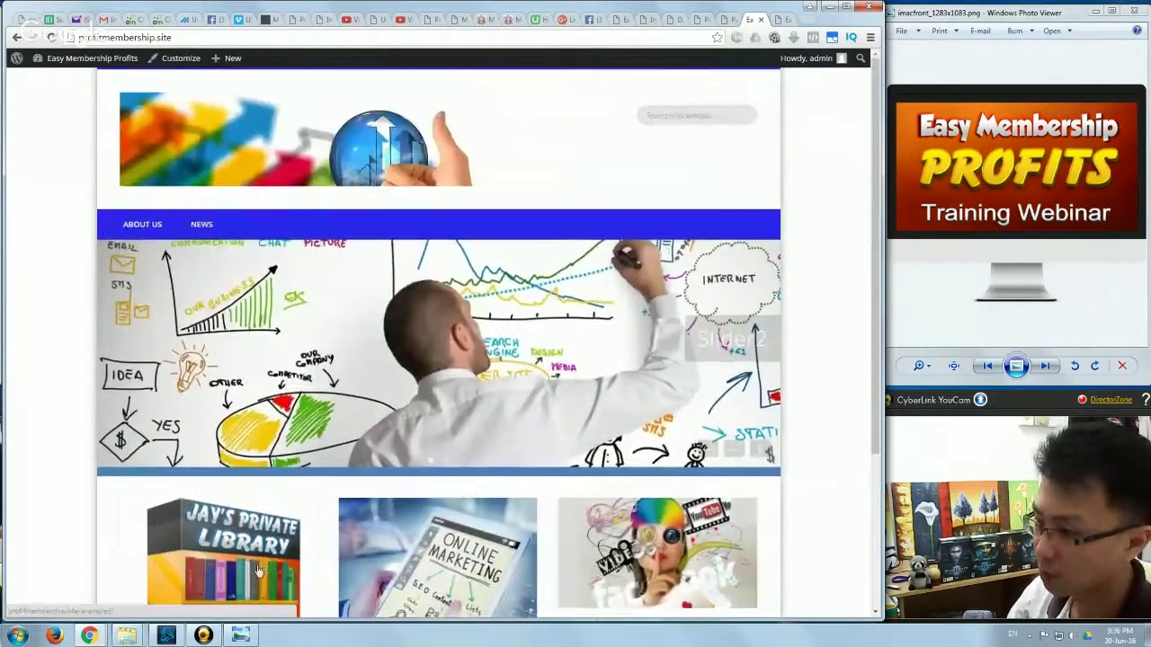
pyautogui.scroll(-3, 427, 283)
# - Close the leftover Pages list tab and switch to the theme's Design options
pyautogui.click(718, 21)
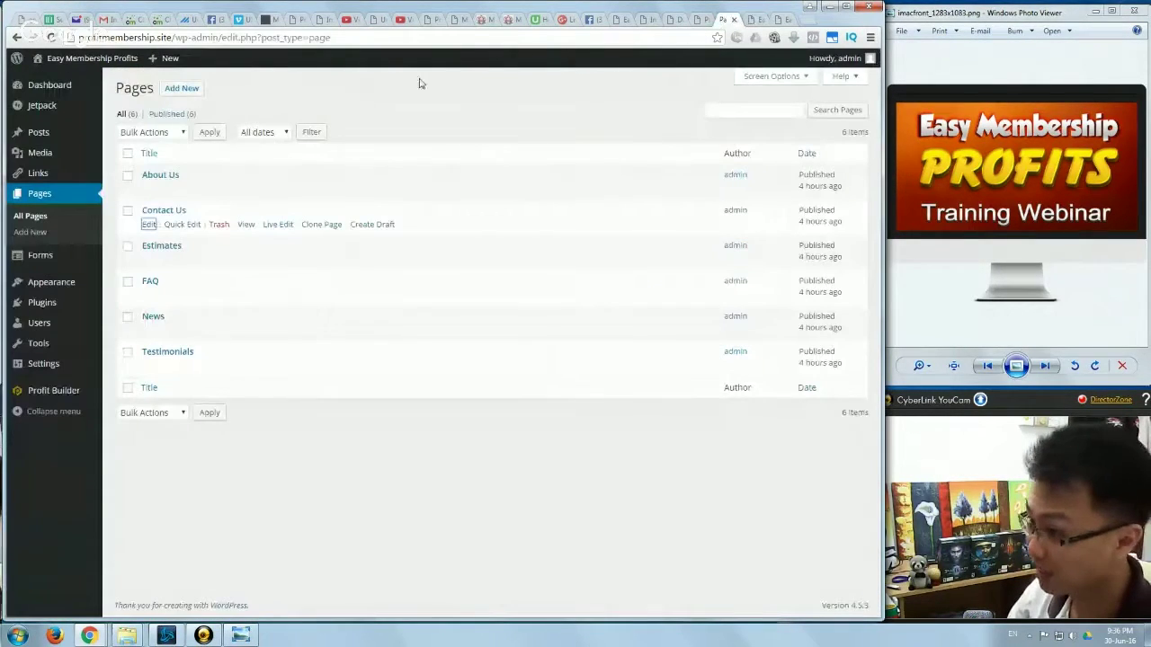
pyautogui.click(706, 20)
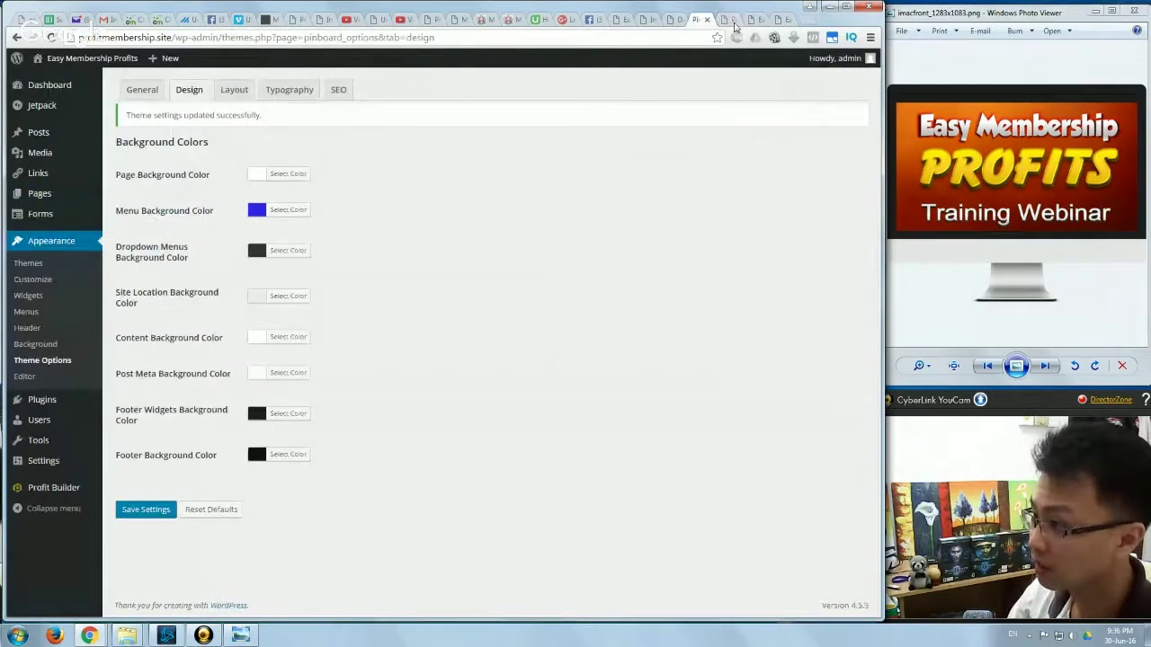
pyautogui.click(726, 20)
pyautogui.click(733, 20)
pyautogui.click(697, 20)
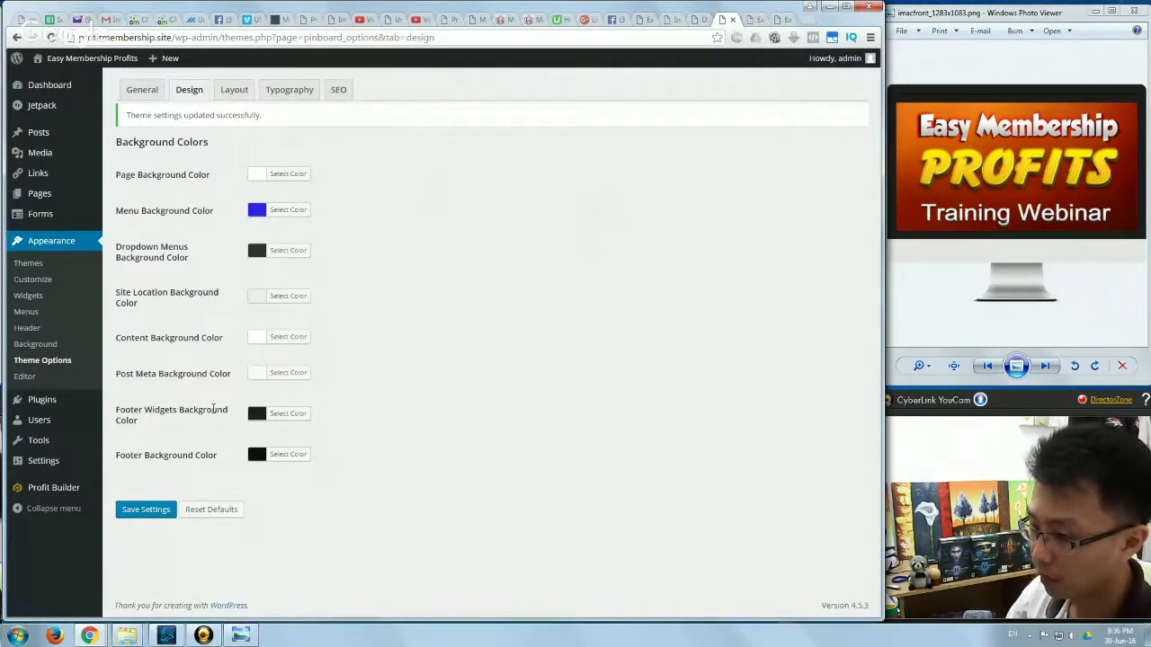
# - Copy the hex code of the Menu Background Color in the theme's Design options
pyautogui.click(287, 413)
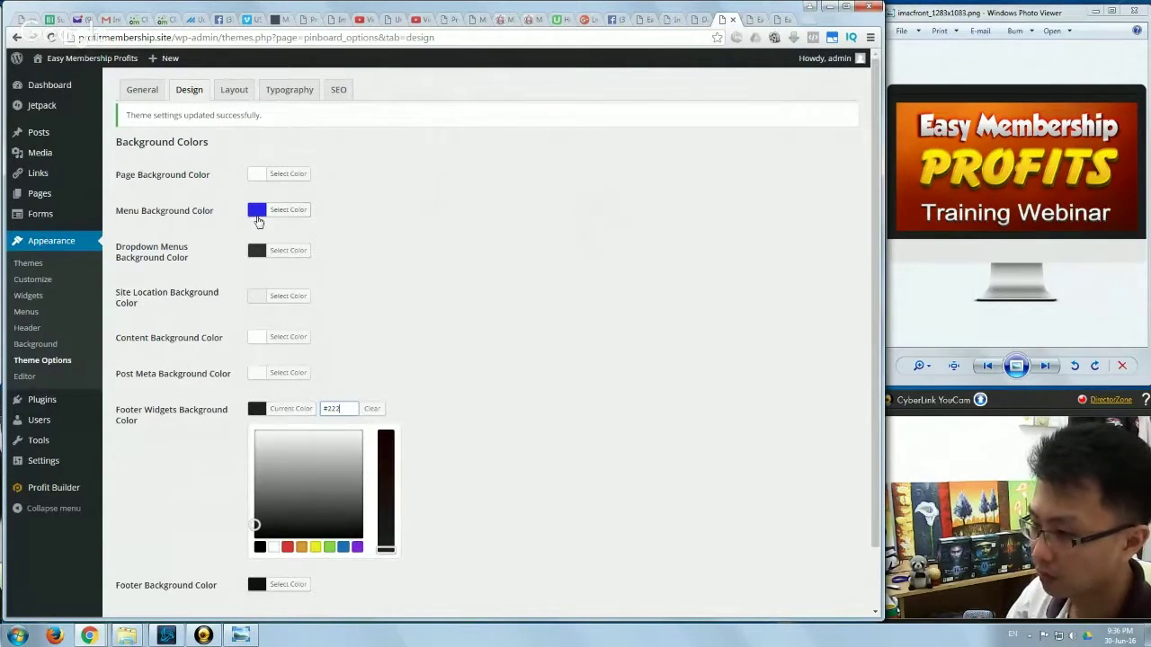
pyautogui.click(276, 213)
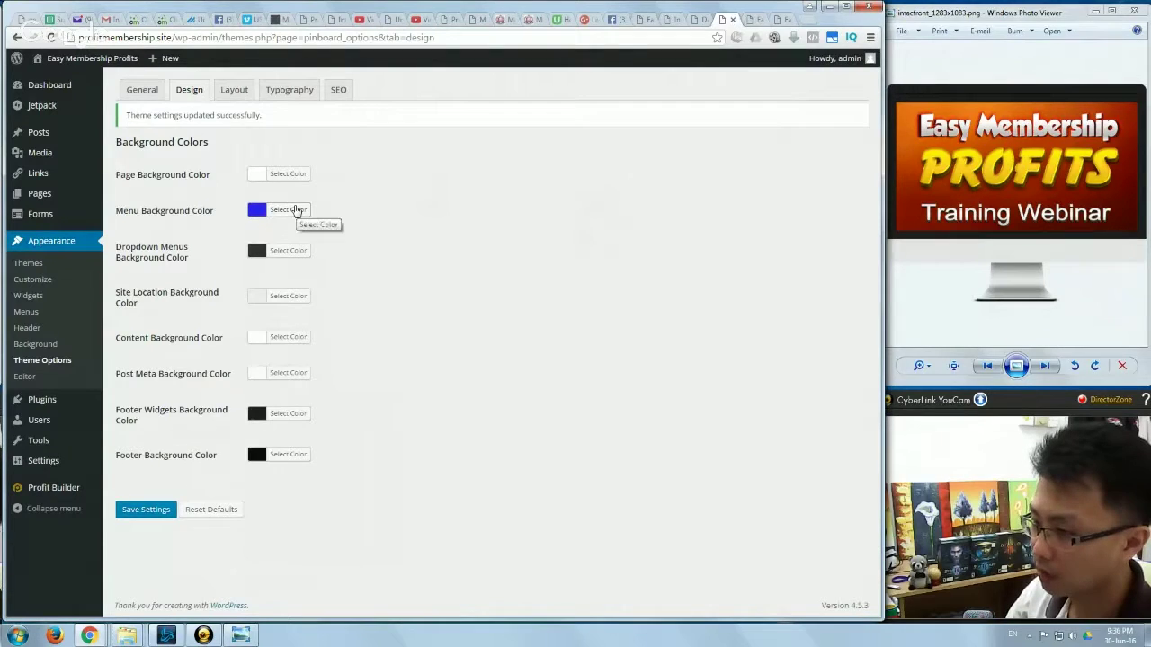
pyautogui.click(296, 210)
pyautogui.doubleClick(339, 209)
pyautogui.hotkey('ctrl', 'c')
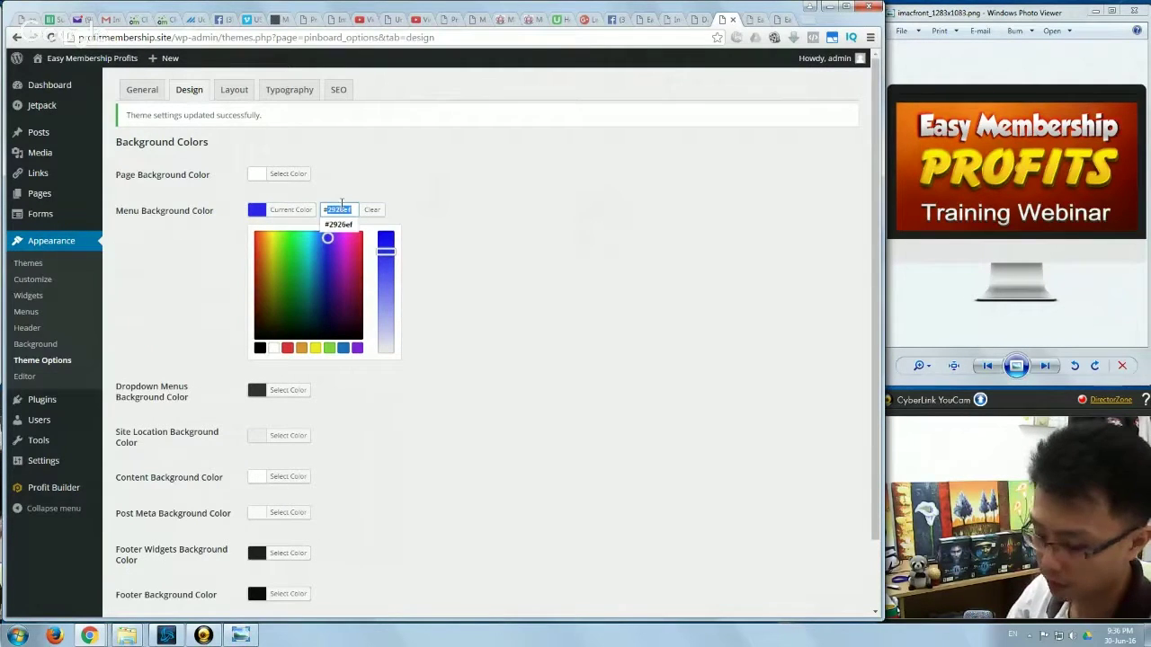
# - Set the Footer Widgets Background Color to #2926ef and save the theme settings
pyautogui.click(303, 546)
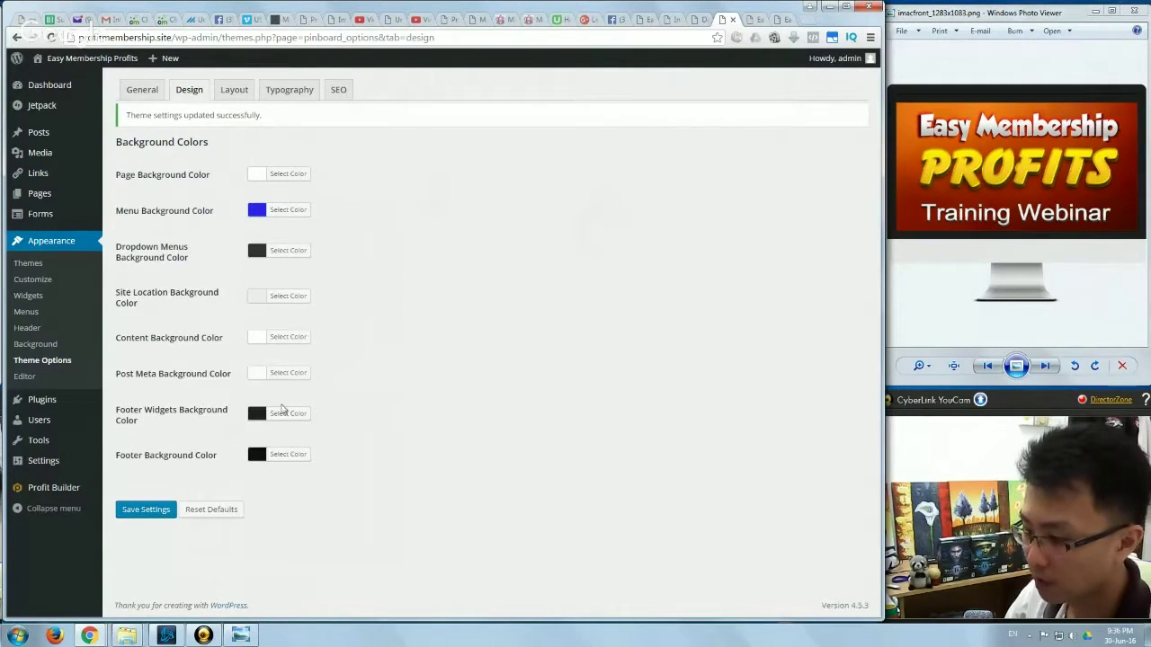
pyautogui.click(282, 410)
pyautogui.doubleClick(333, 408)
pyautogui.hotkey('ctrl', 'v')
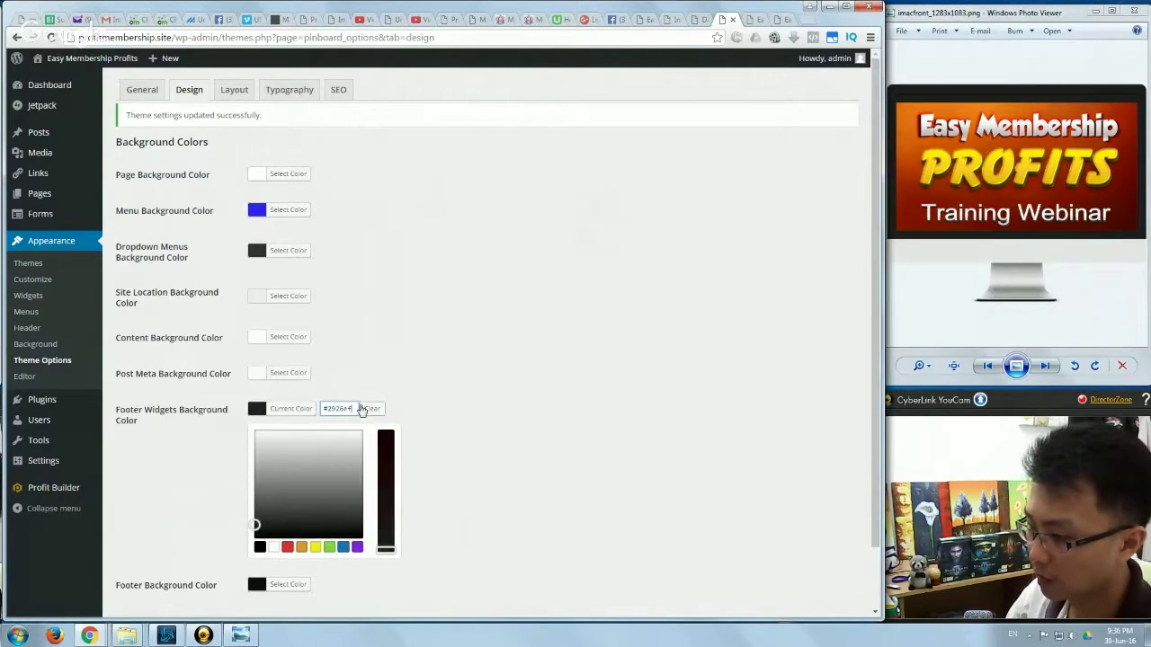
pyautogui.click(509, 454)
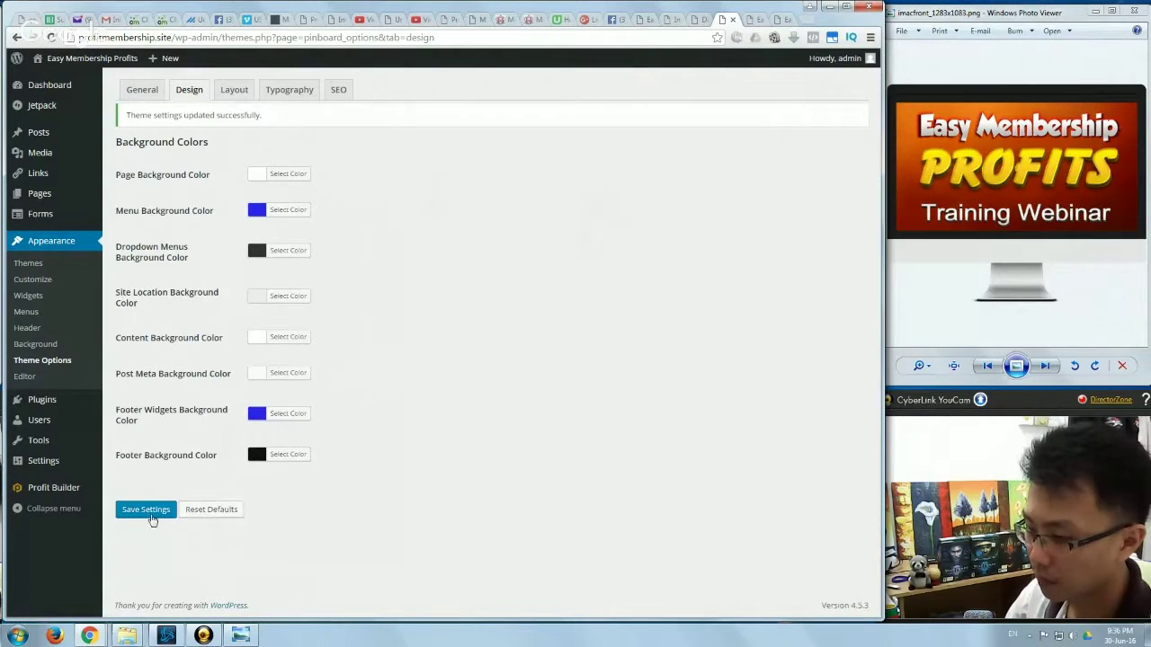
pyautogui.click(146, 510)
# - Reload the front page and check how the footer looks with the saved widgets color
pyautogui.click(746, 19)
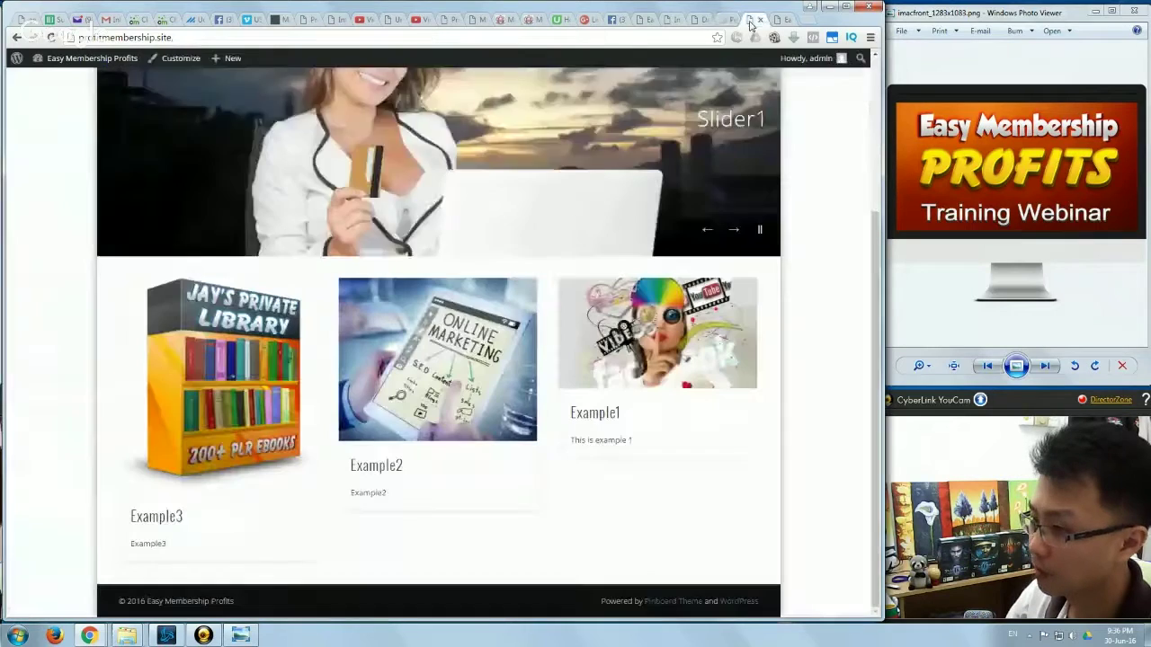
pyautogui.rightClick(815, 94)
pyautogui.click(854, 123)
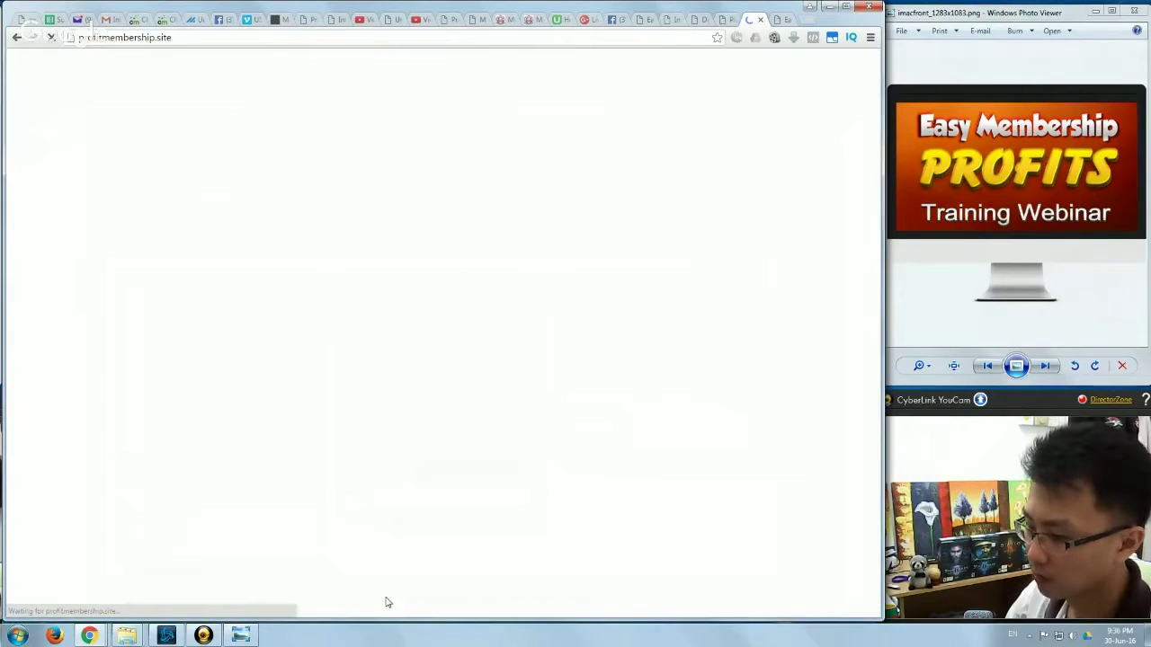
pyautogui.scroll(-1, 385, 571)
pyautogui.scroll(3, 378, 555)
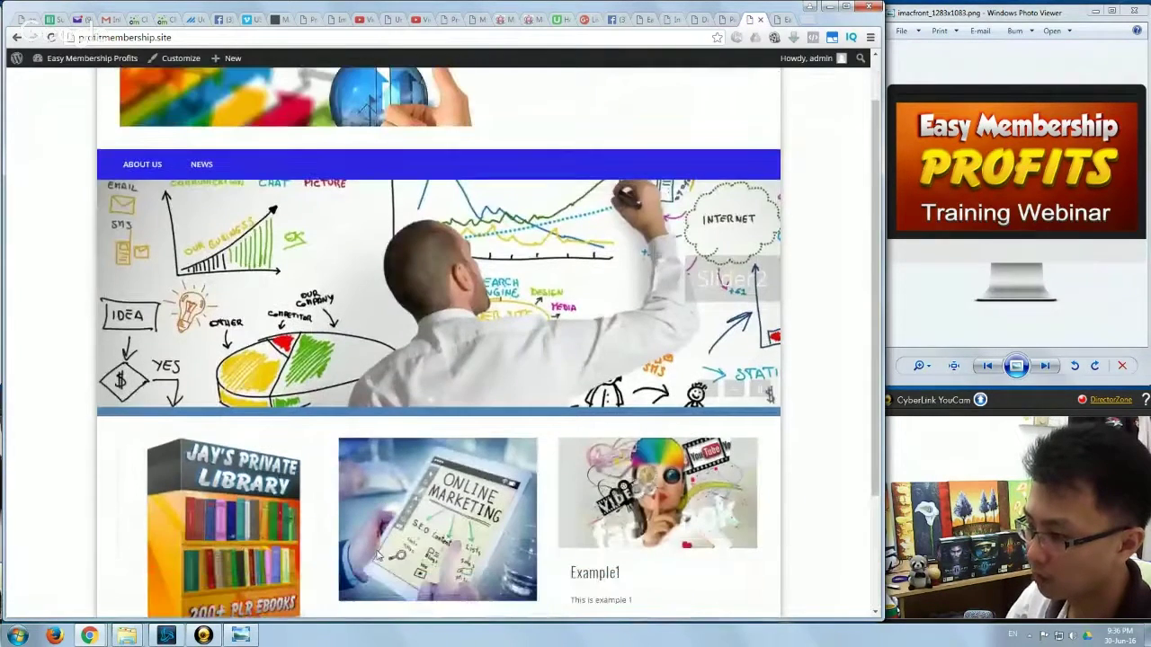
# - Set the Footer Background Color to #2926ef in the theme's Design options and save the settings
pyautogui.click(725, 19)
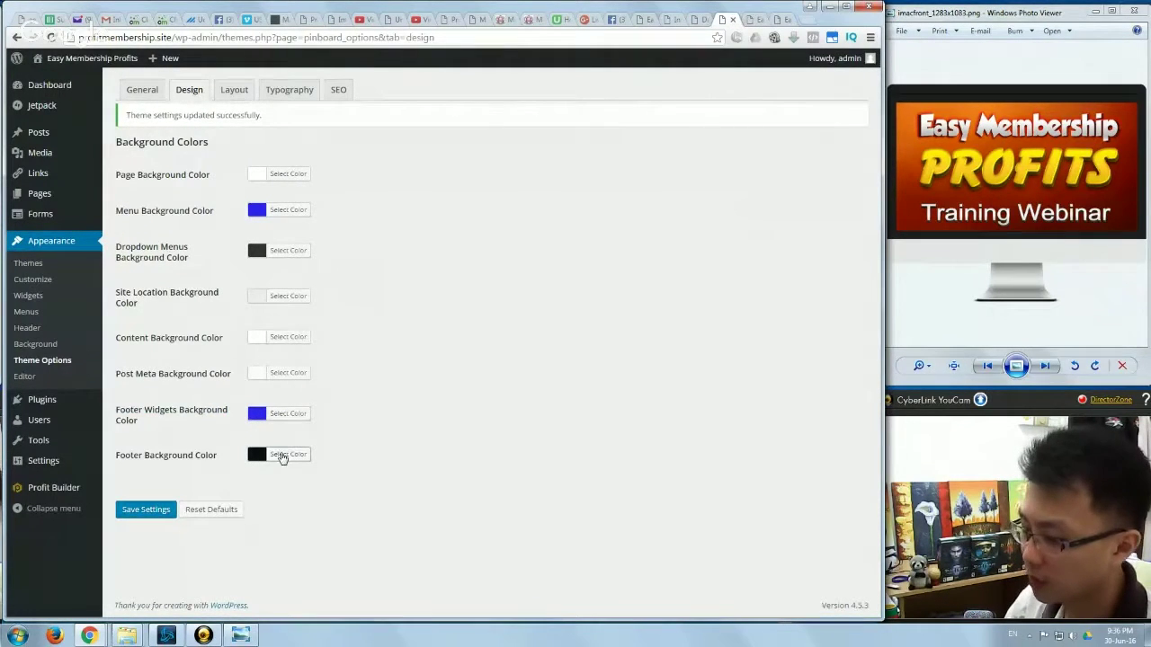
pyautogui.click(284, 454)
pyautogui.hotkey('ctrl', 'v')
pyautogui.press('Return')
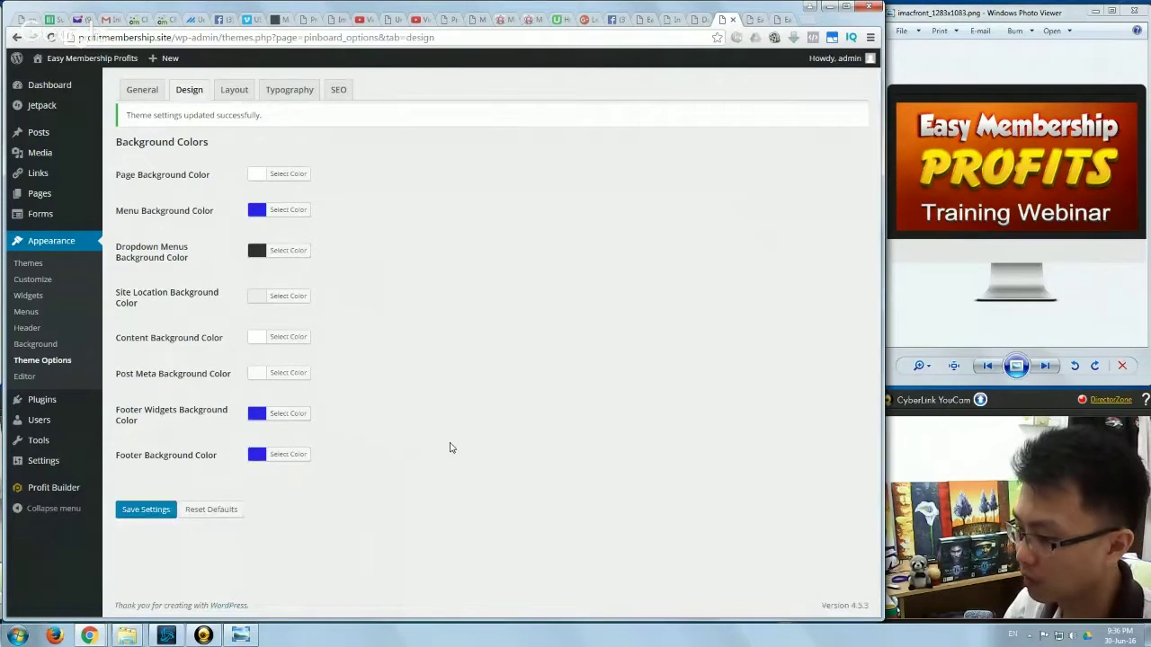
# - Return to the front page and reload it to check the footer's background color
pyautogui.click(755, 20)
pyautogui.scroll(-2, 790, 310)
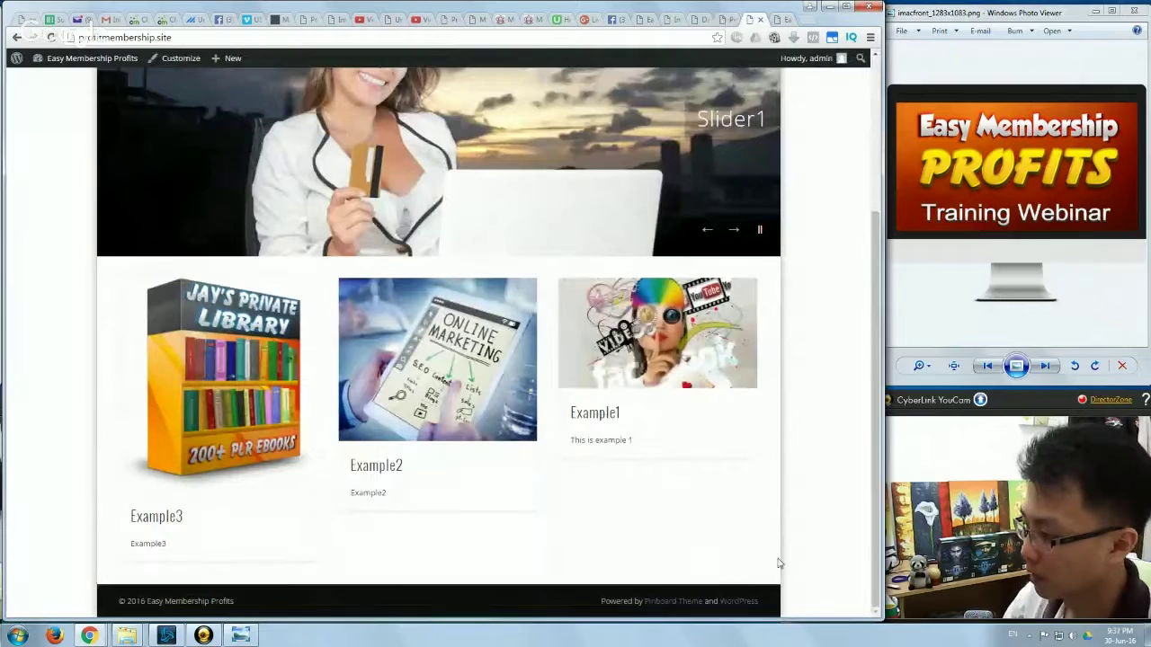
pyautogui.rightClick(815, 349)
pyautogui.click(841, 384)
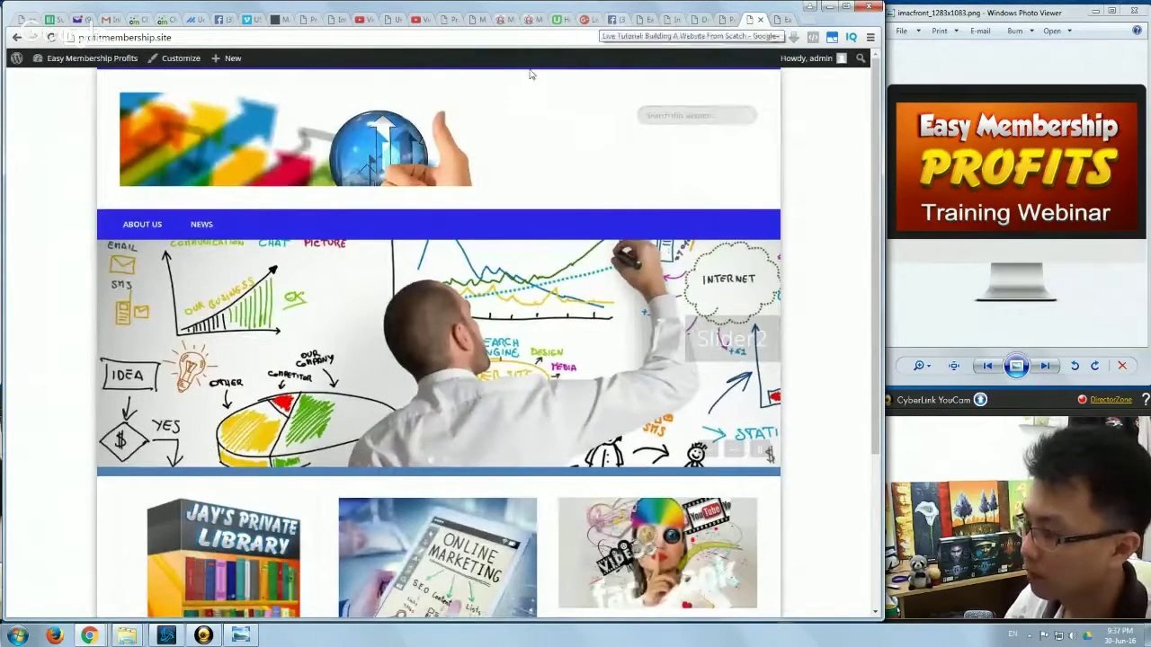
pyautogui.click(721, 19)
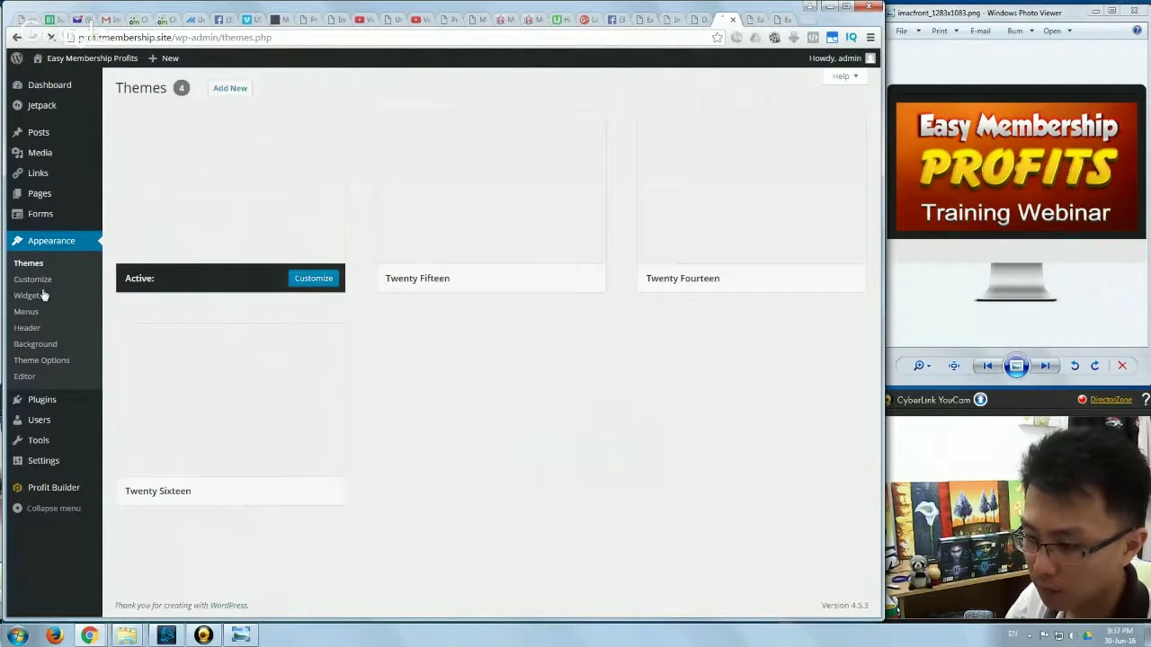
pyautogui.click(42, 361)
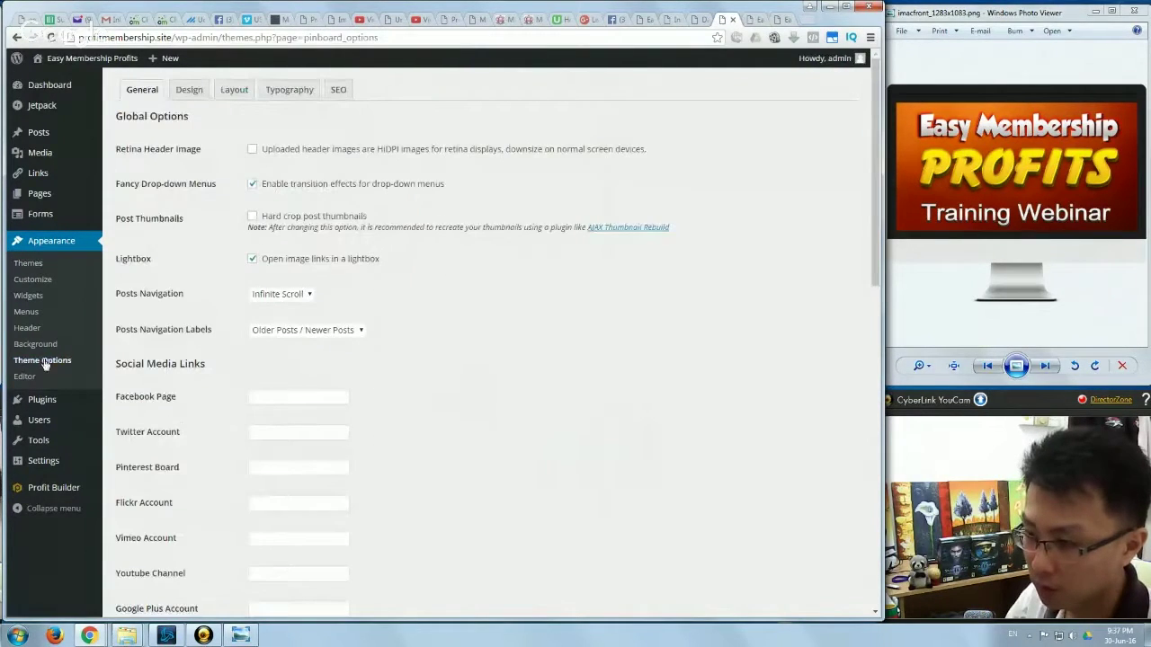
pyautogui.scroll(-4, 187, 474)
pyautogui.scroll(2, 246, 244)
pyautogui.click(269, 220)
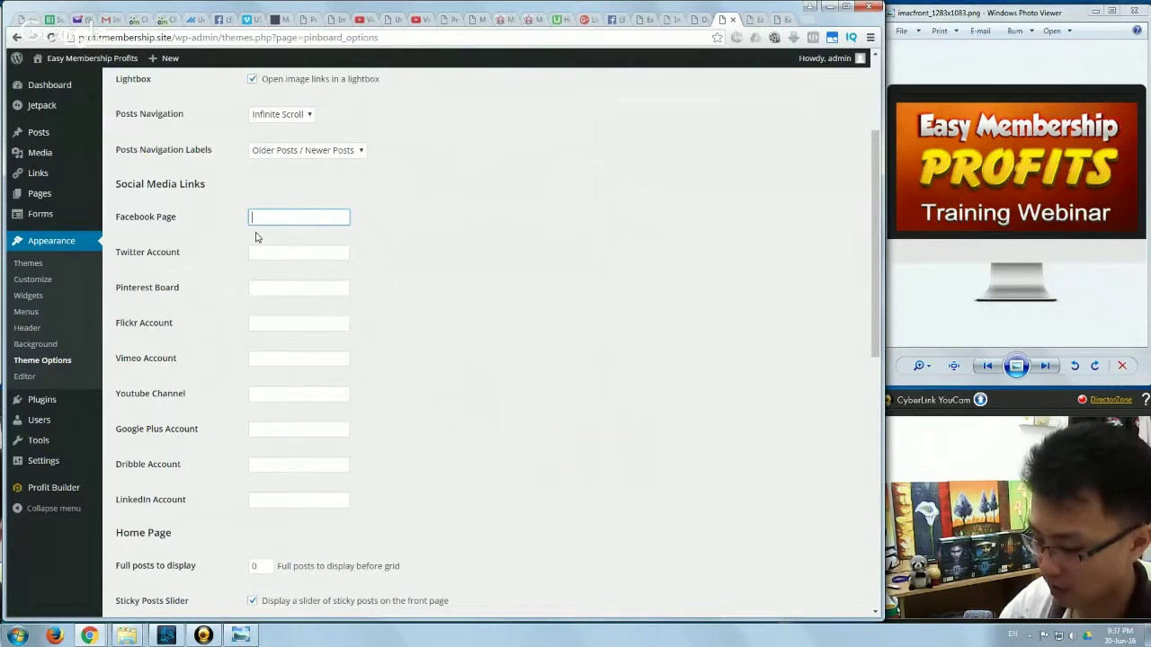
pyautogui.hotkey('ctrl', 't')
pyautogui.write('facebook.com')
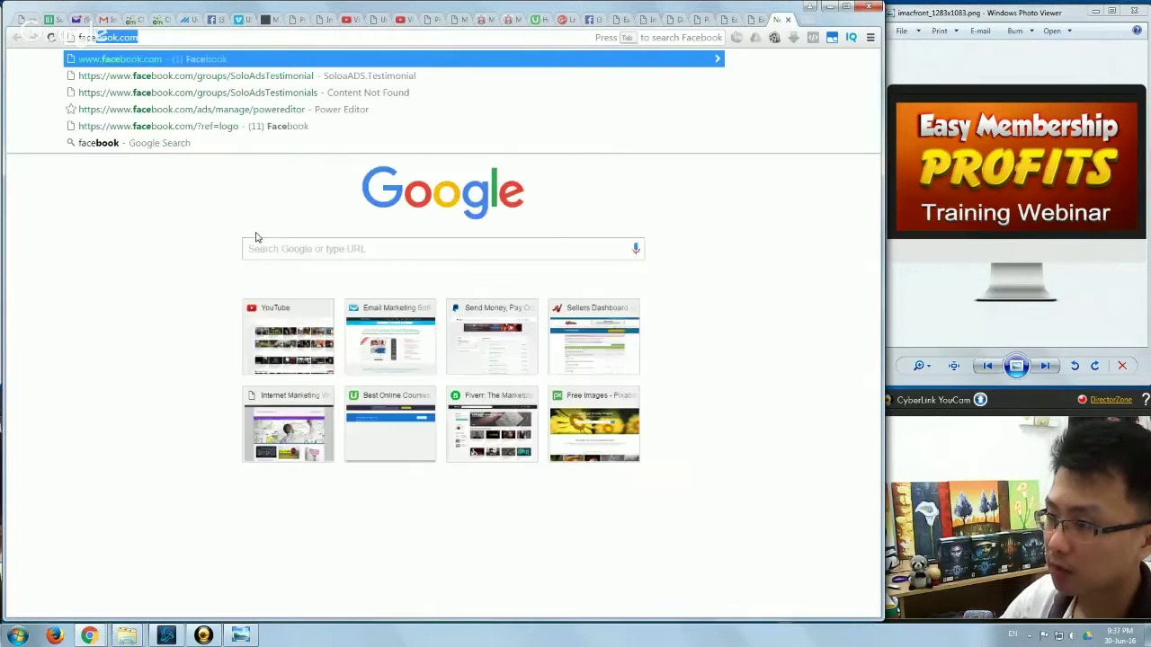
pyautogui.press('Down')
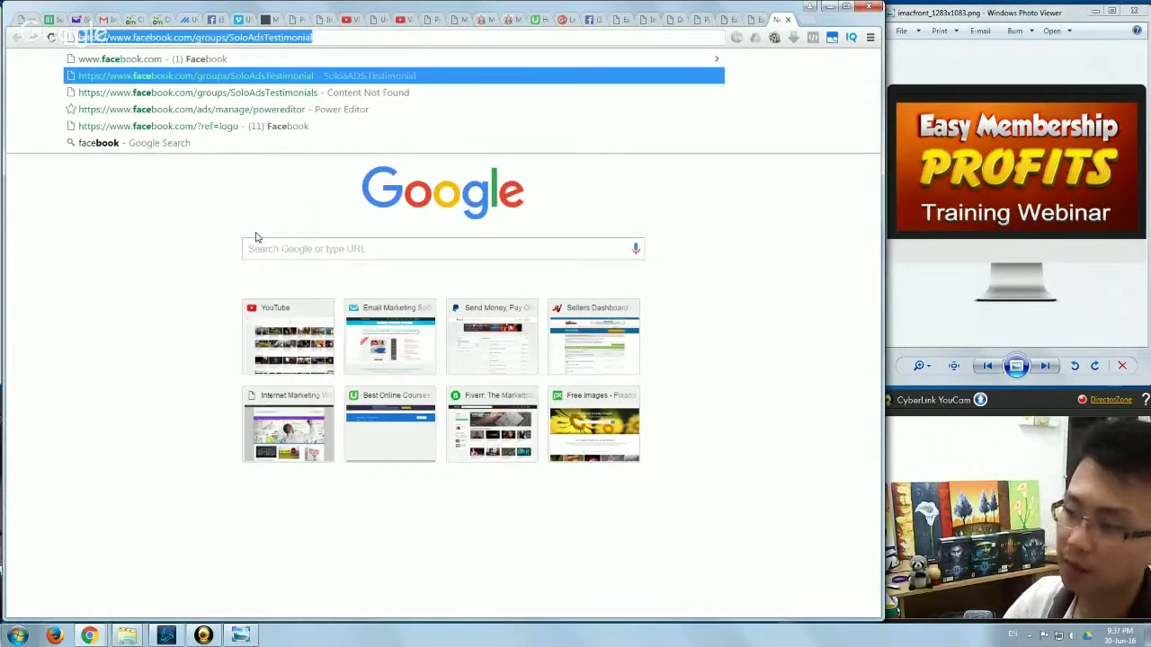
pyautogui.press('Escape')
pyautogui.hotkey('ctrl', 'w')
pyautogui.write('https://www.facebook.com/groups/SoloAdsTestimonial')
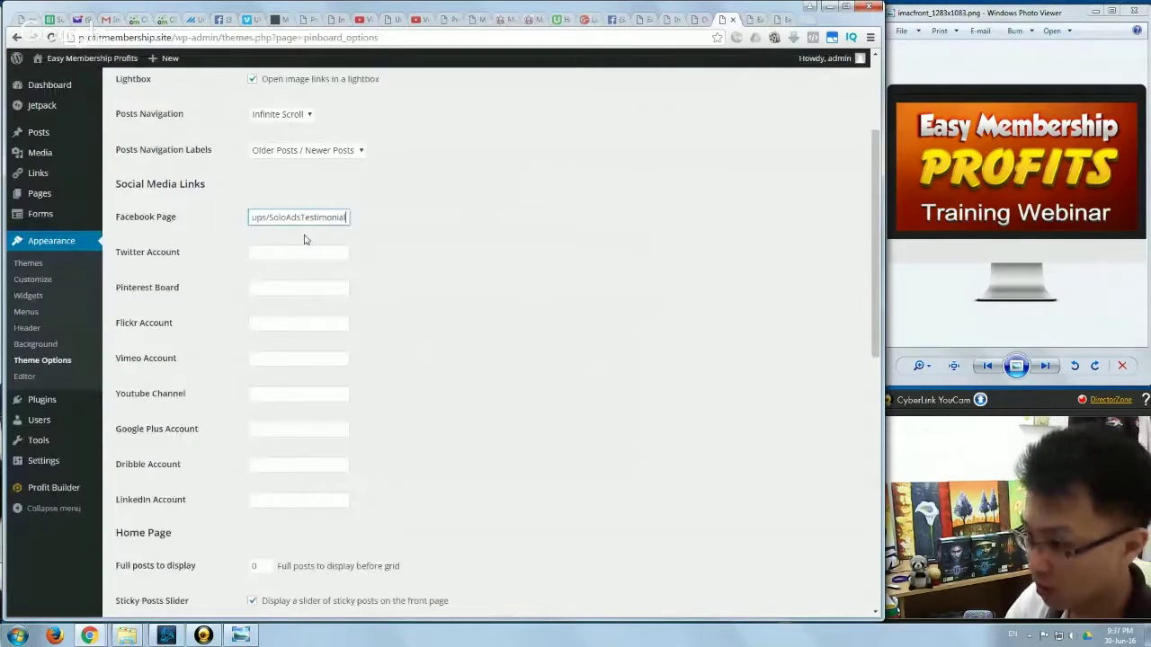
# - Look through the remaining General theme options and save the settings with the Facebook link
pyautogui.scroll(-5, 488, 429)
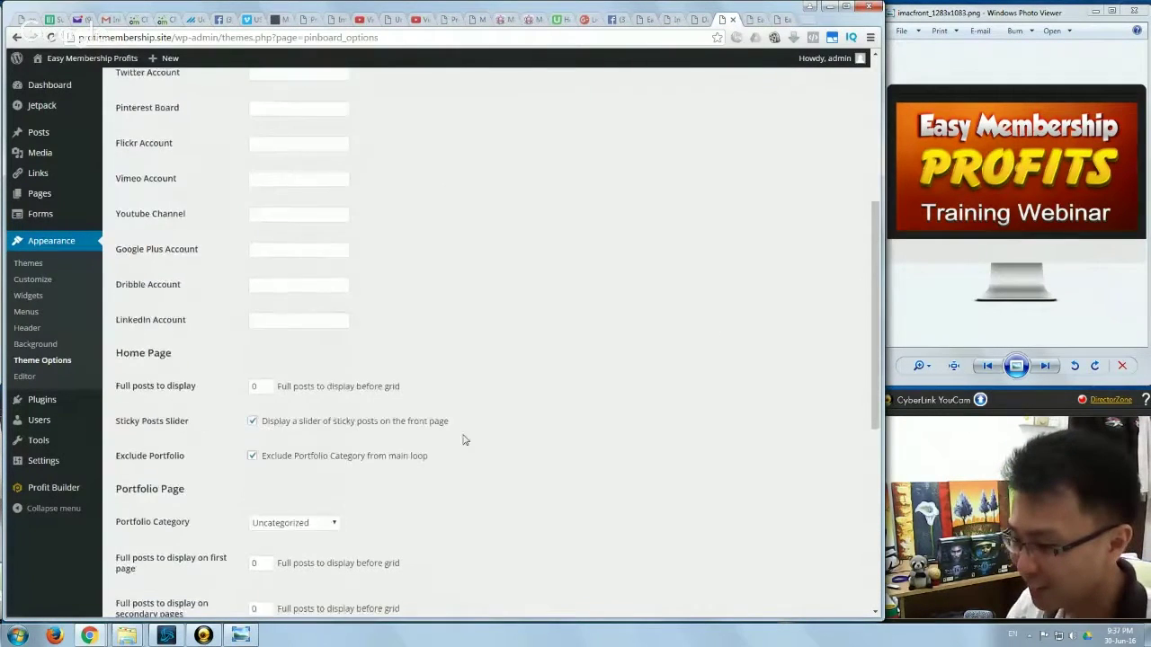
pyautogui.scroll(5, 447, 445)
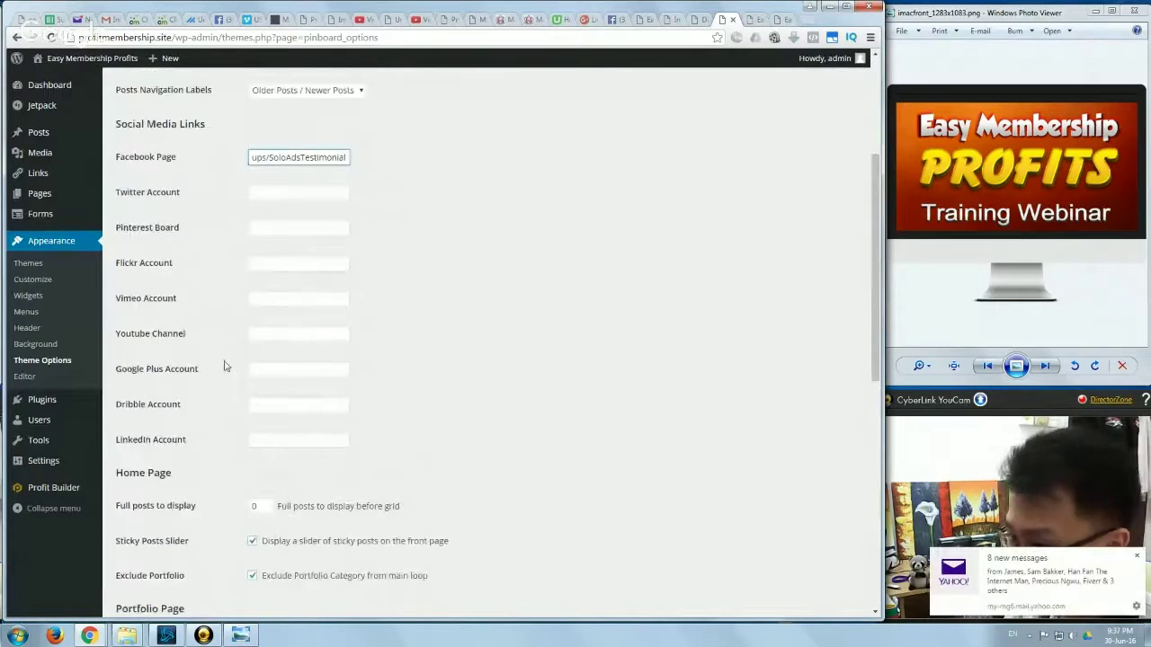
pyautogui.scroll(3, 238, 472)
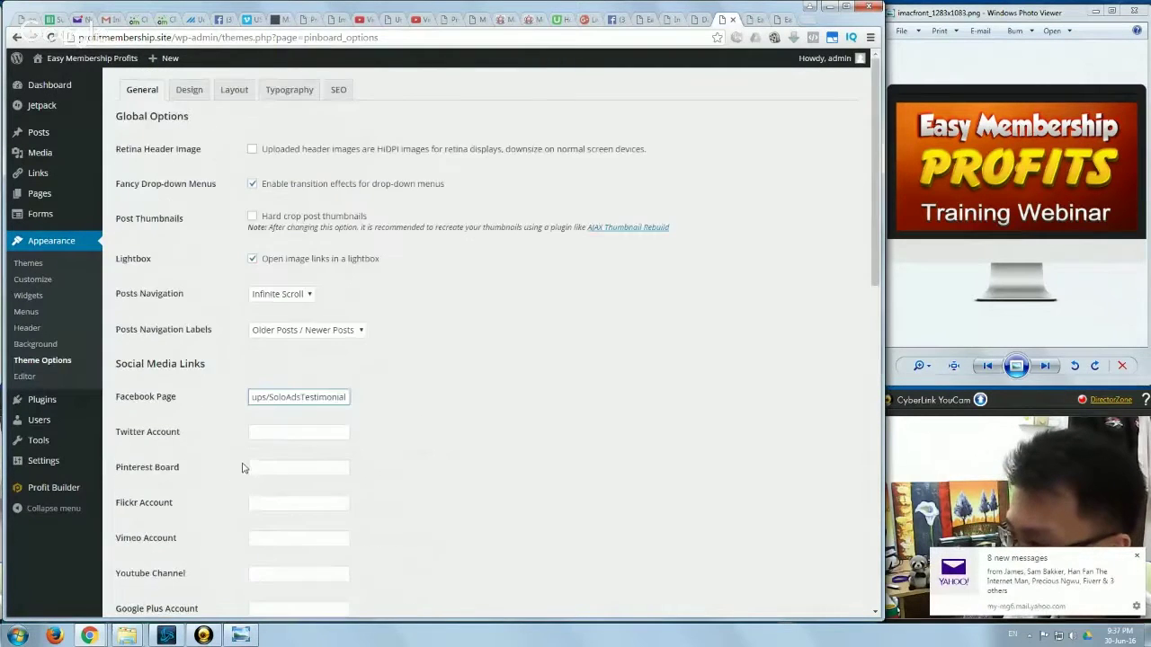
pyautogui.scroll(-9, 249, 457)
pyautogui.click(160, 567)
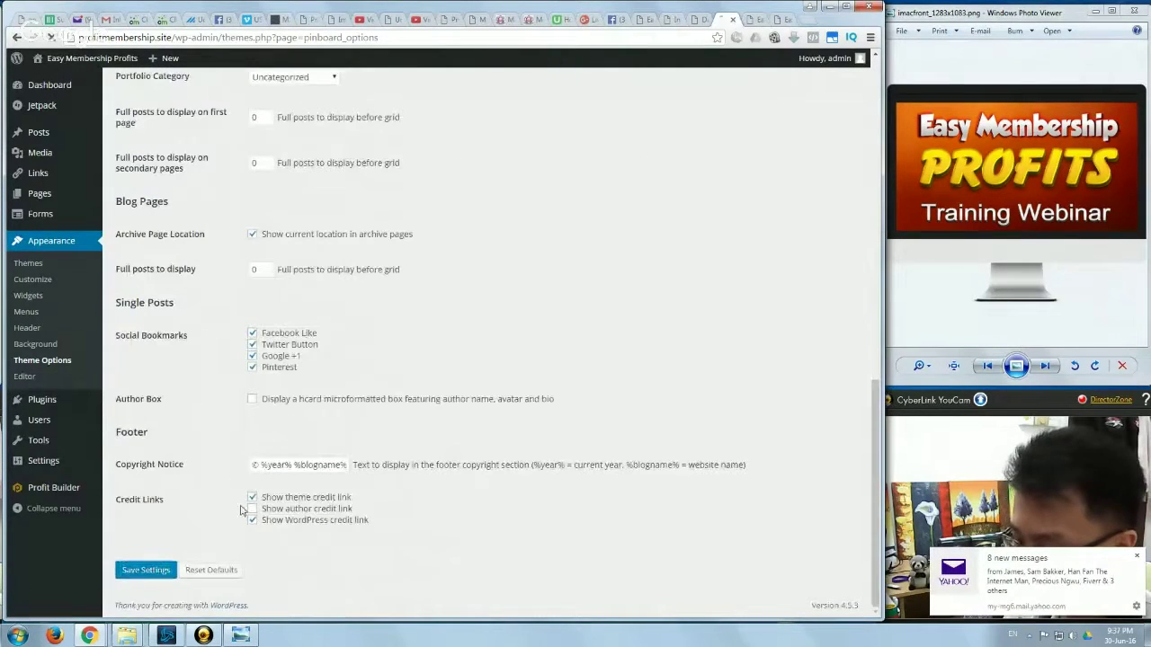
# - Return to the front page, reload it and check the Facebook icon in the header
pyautogui.click(750, 19)
pyautogui.rightClick(788, 115)
pyautogui.click(676, 141)
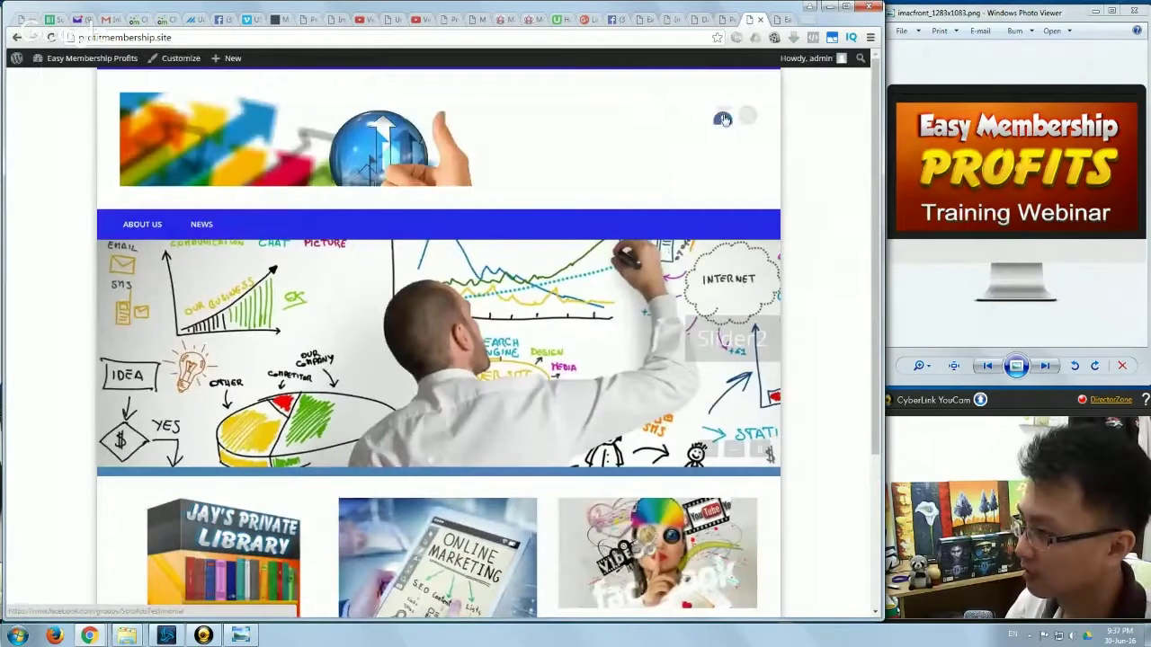
# - Review the other social media link fields in the theme options, and look over the front page from header to footer
pyautogui.click(725, 19)
pyautogui.scroll(-4, 358, 338)
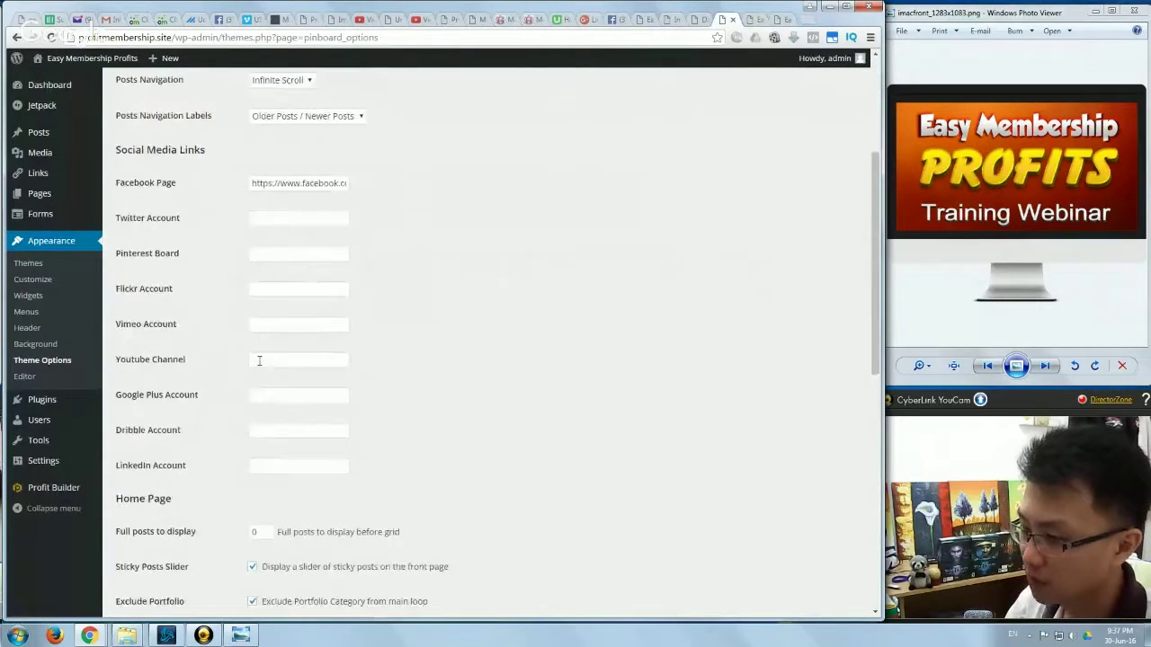
pyautogui.click(748, 19)
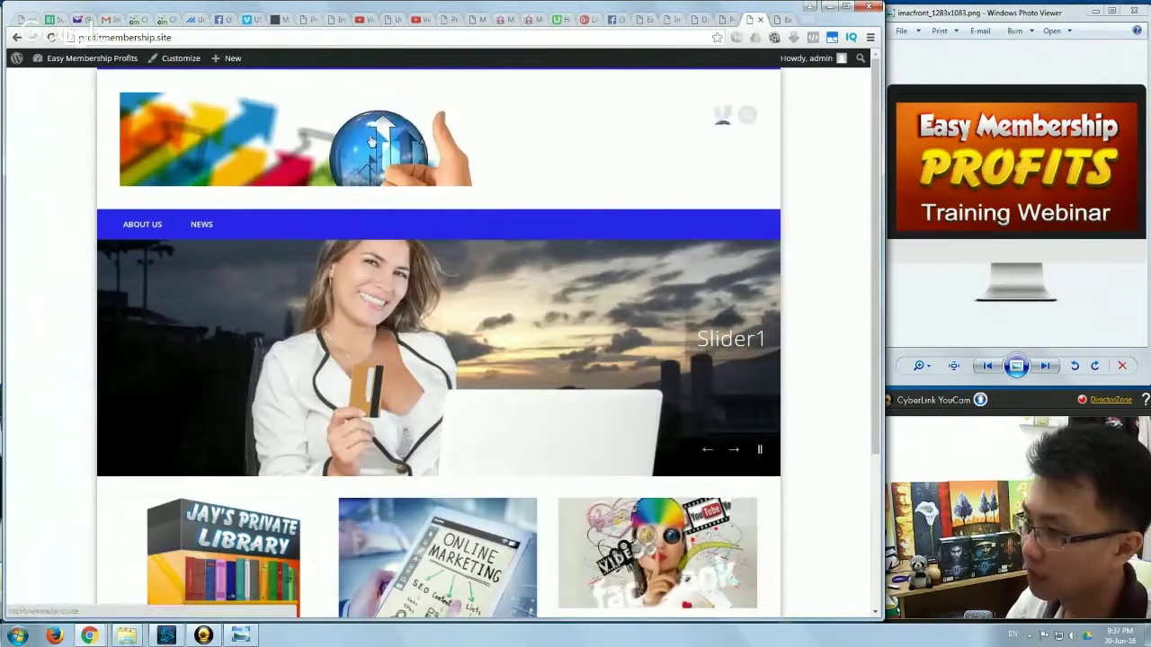
pyautogui.scroll(-5, 640, 380)
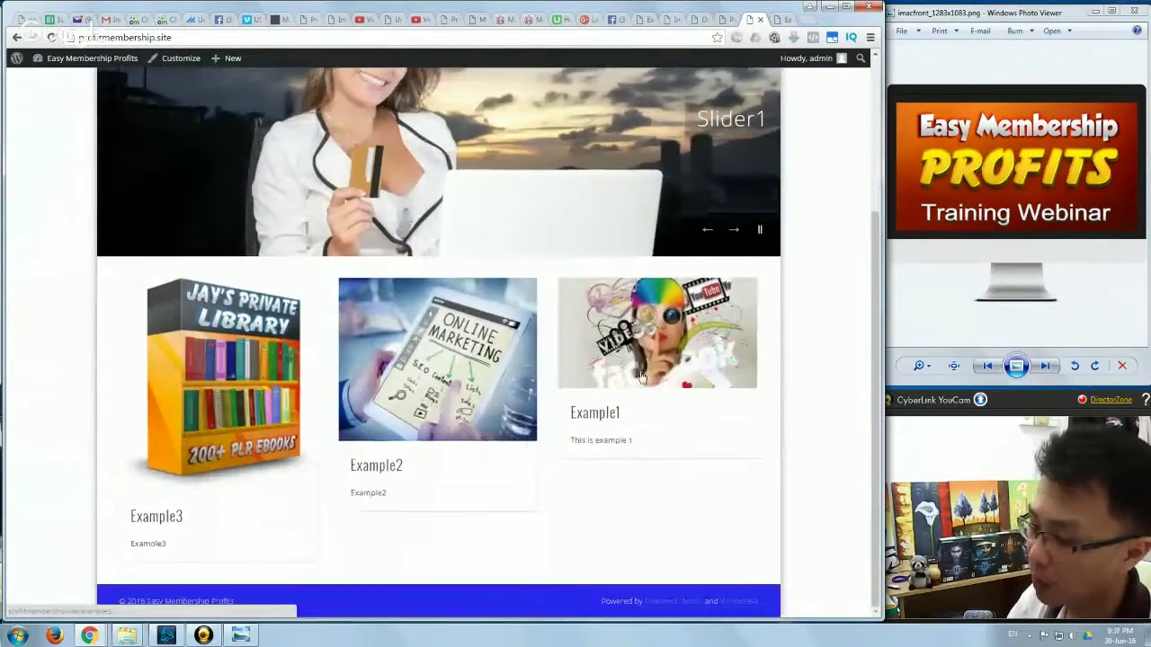
pyautogui.scroll(5, 636, 377)
pyautogui.scroll(-3, 634, 376)
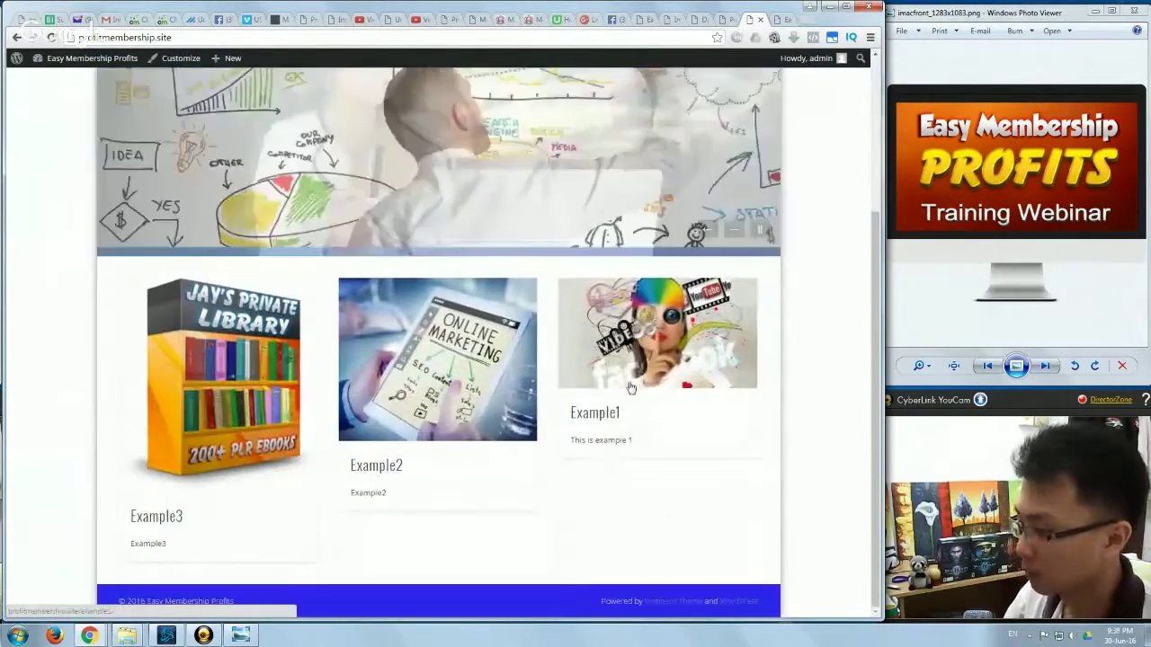
pyautogui.scroll(3, 633, 376)
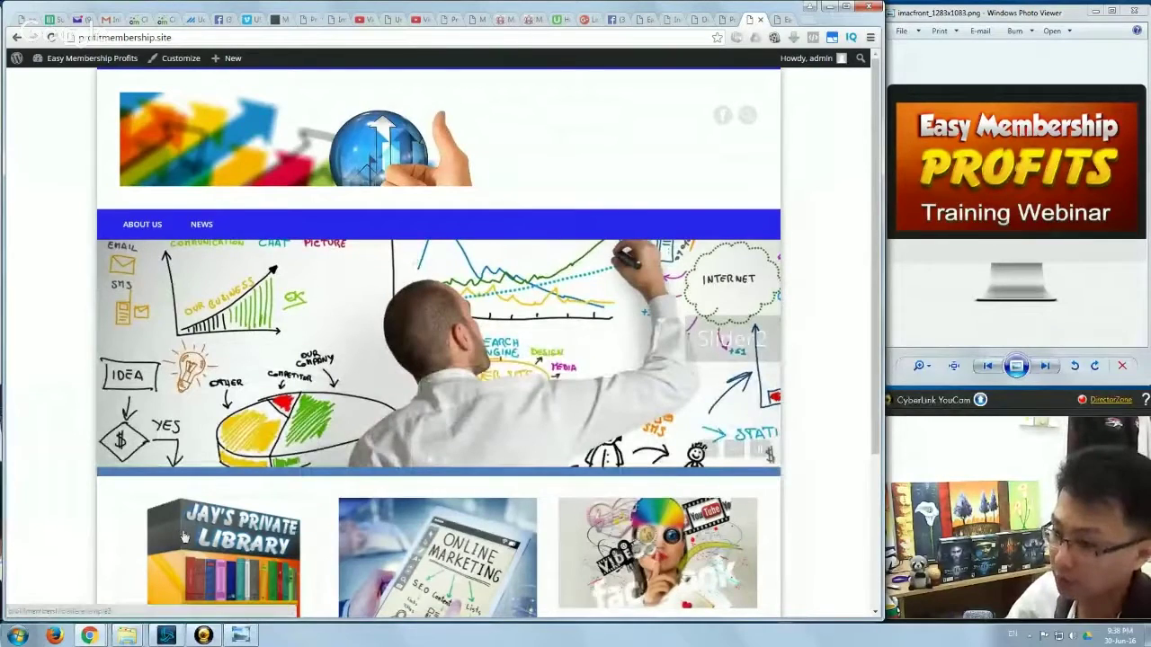
pyautogui.scroll(-3, 257, 503)
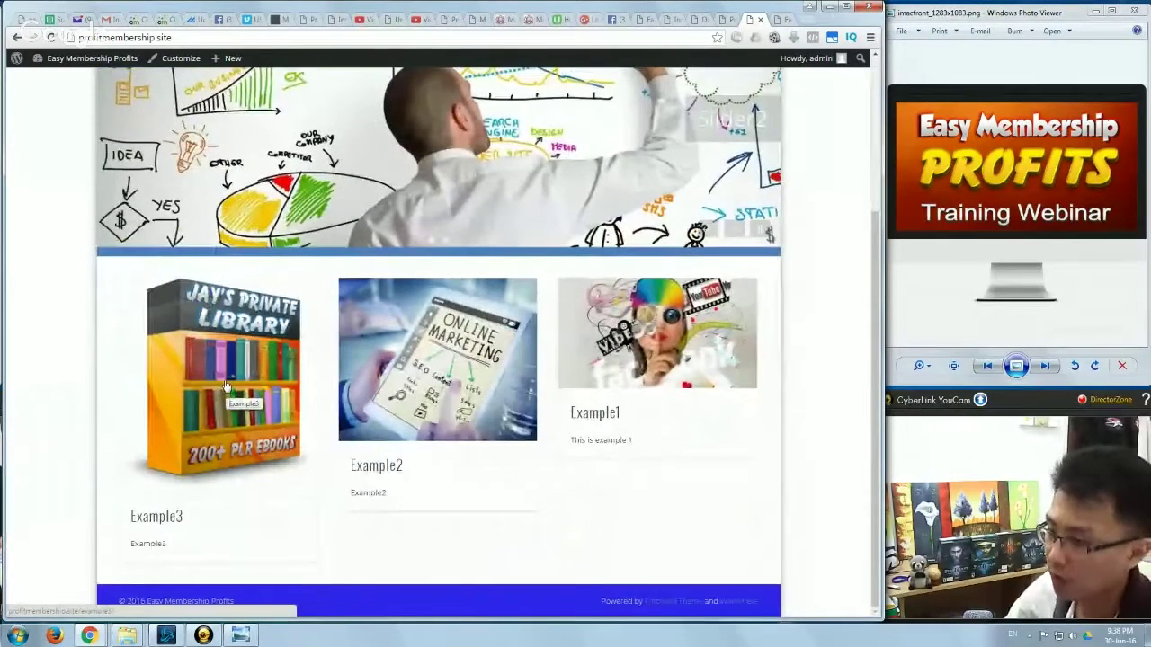
pyautogui.scroll(3, 509, 250)
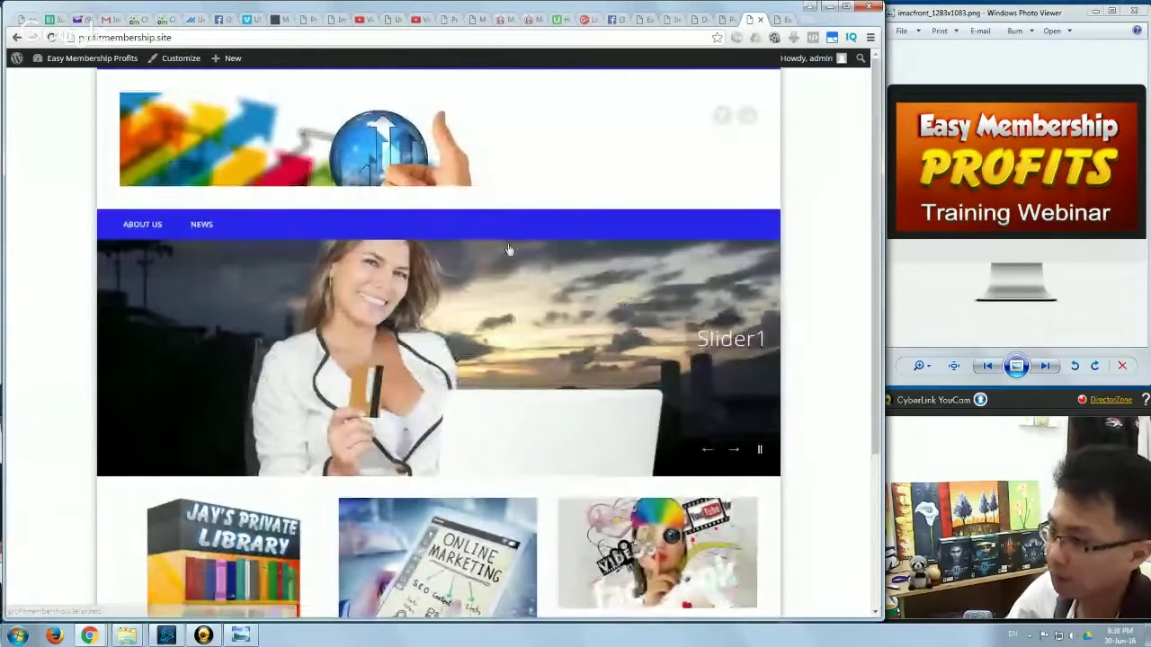
pyautogui.moveTo(154, 225)
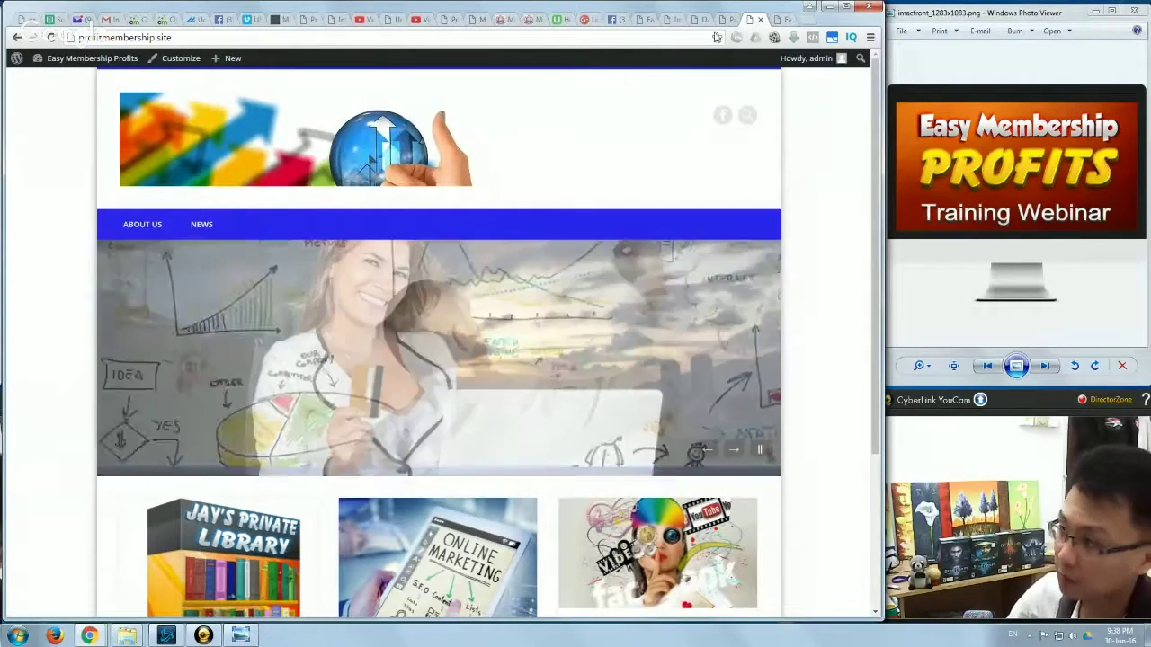
# - Open imwithj.com in a new tab, examine its menu, slider and post grid as an example, and close the tab
pyautogui.hotkey('ctrl', 't')
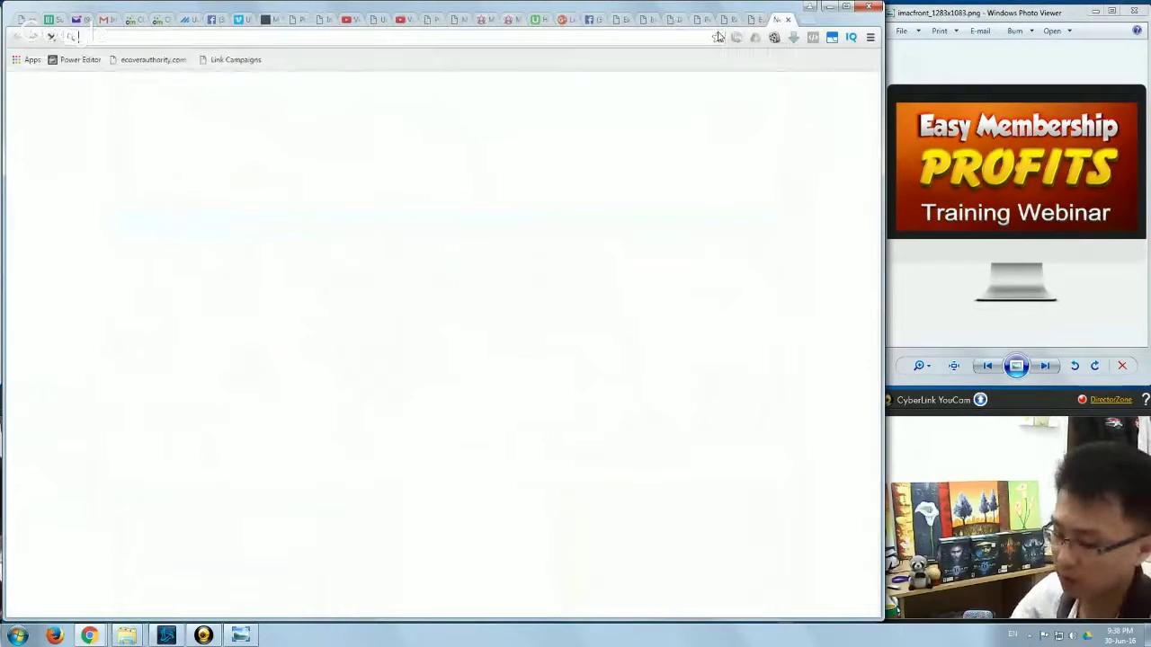
pyautogui.write('imwithj.com')
pyautogui.press('Return')
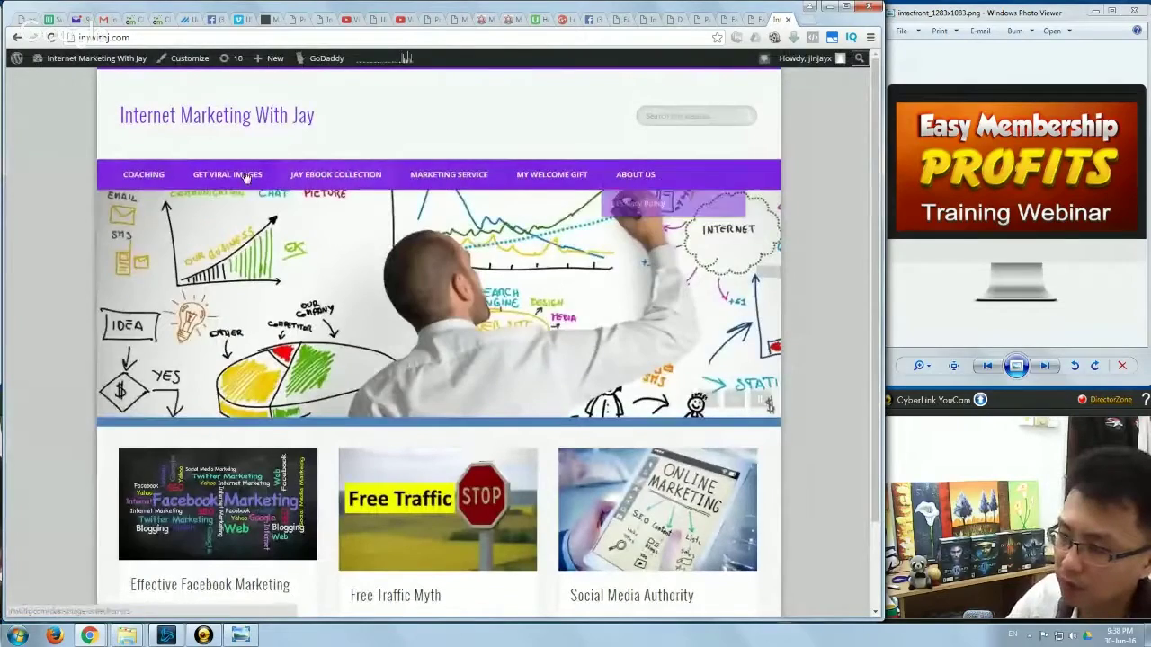
pyautogui.scroll(-2, 436, 402)
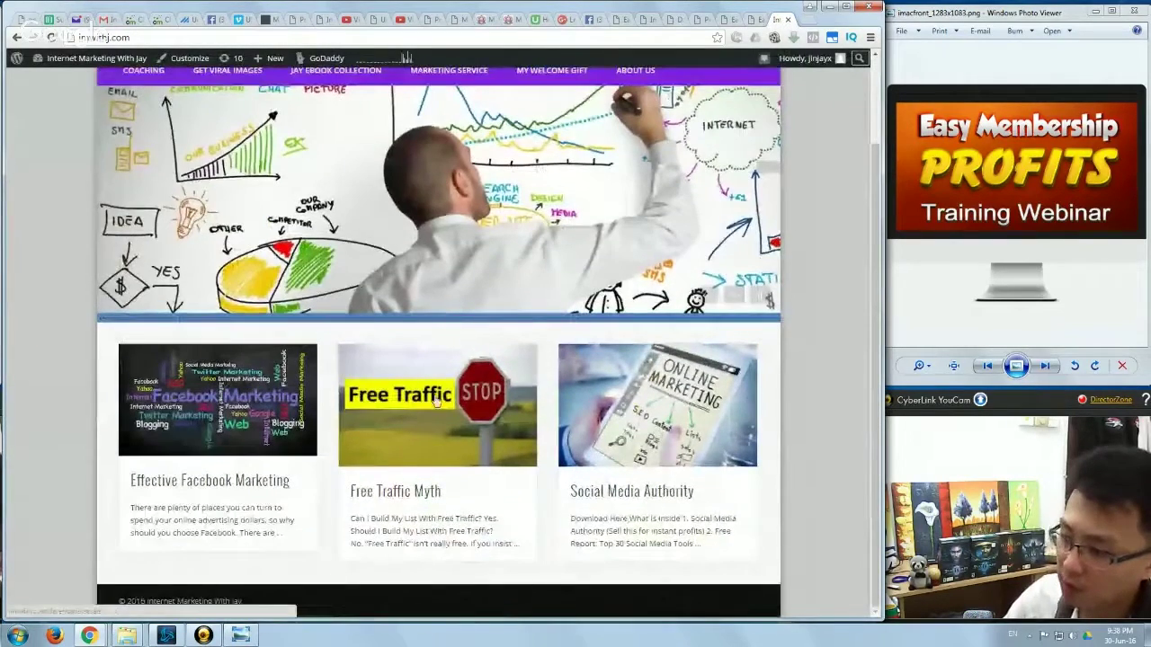
pyautogui.scroll(2, 667, 401)
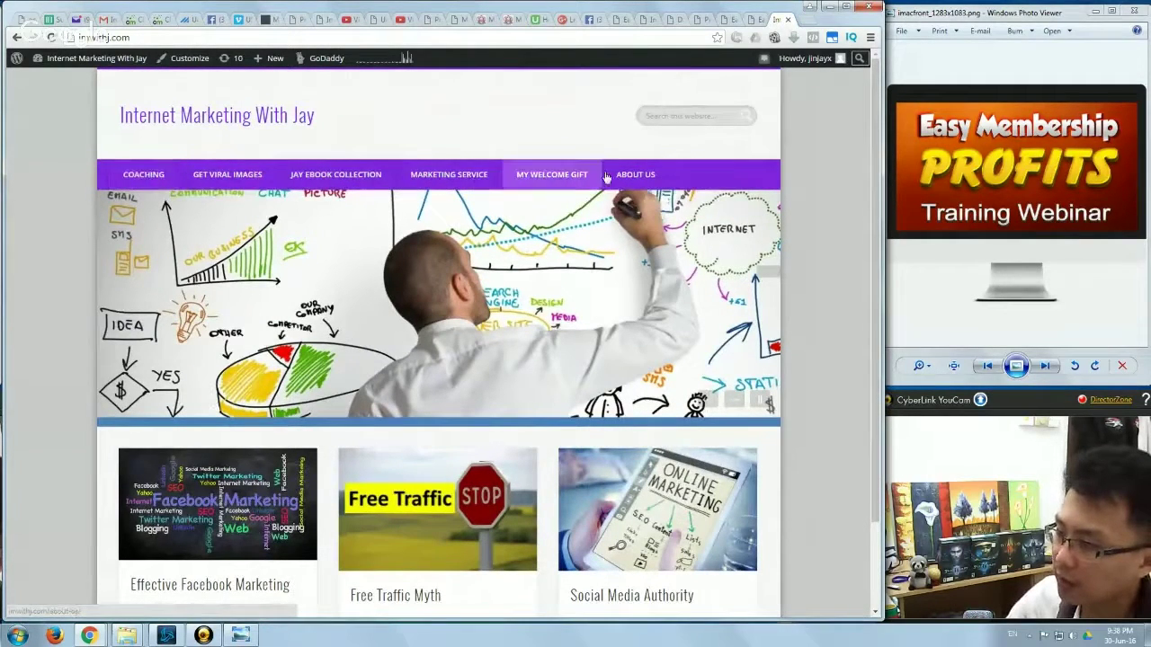
pyautogui.scroll(-2, 626, 243)
pyautogui.scroll(2, 789, 268)
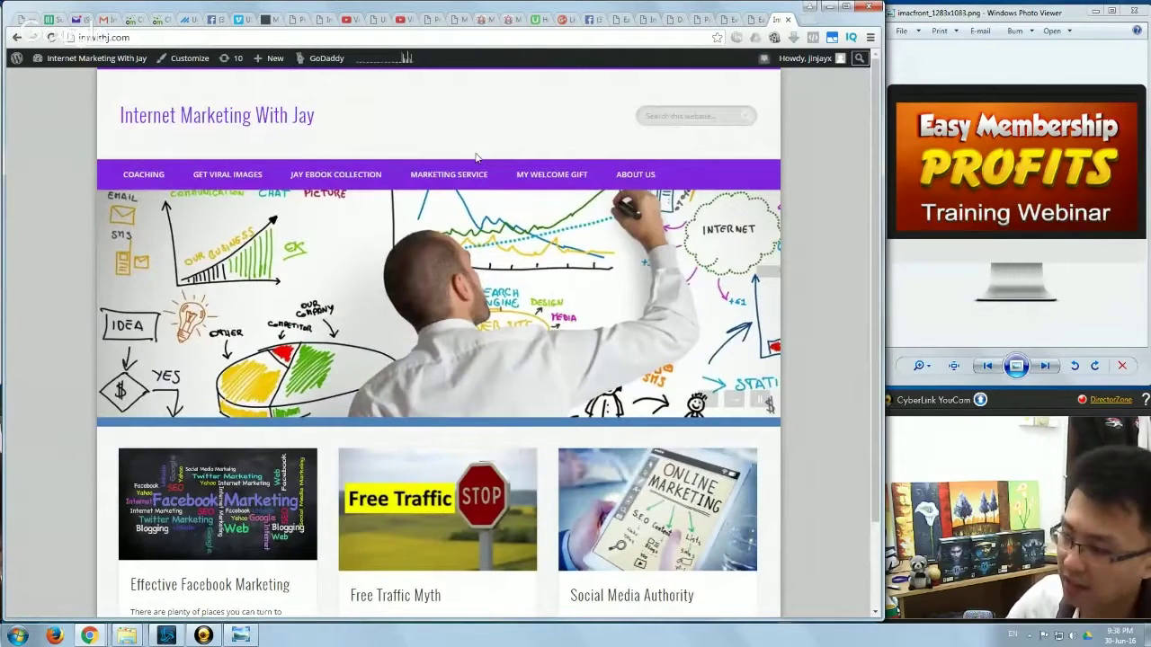
pyautogui.click(404, 38)
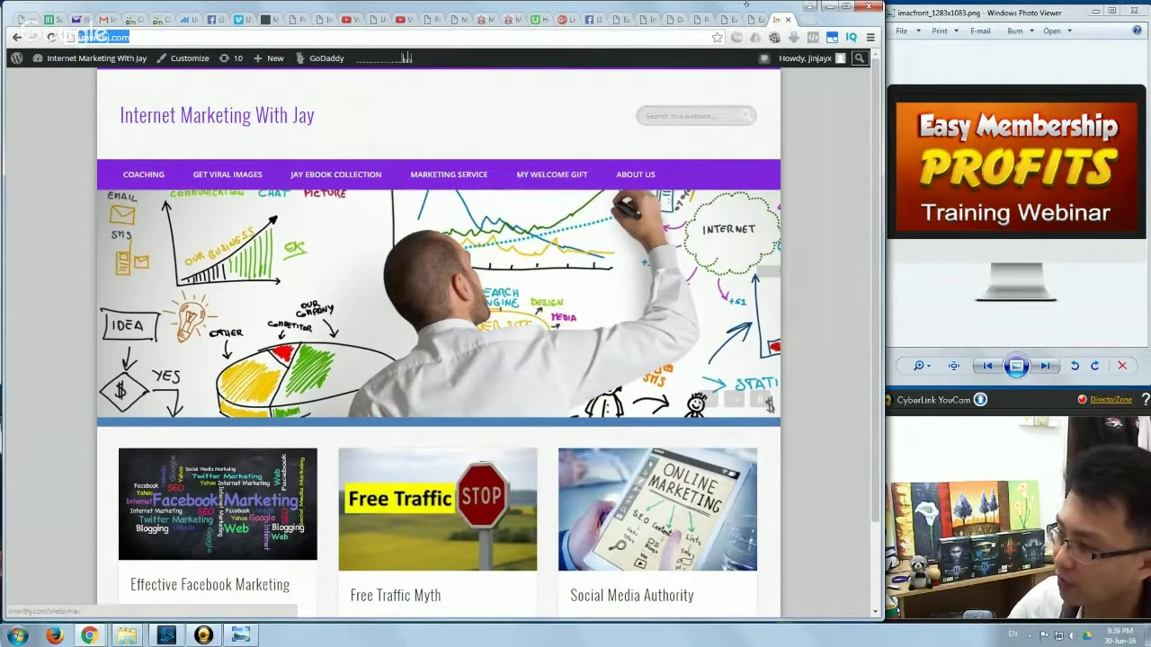
pyautogui.click(788, 19)
# - Look over the finished front page again, including the About Us submenu, slider, example posts and footer
pyautogui.scroll(-3, 324, 353)
pyautogui.scroll(3, 324, 353)
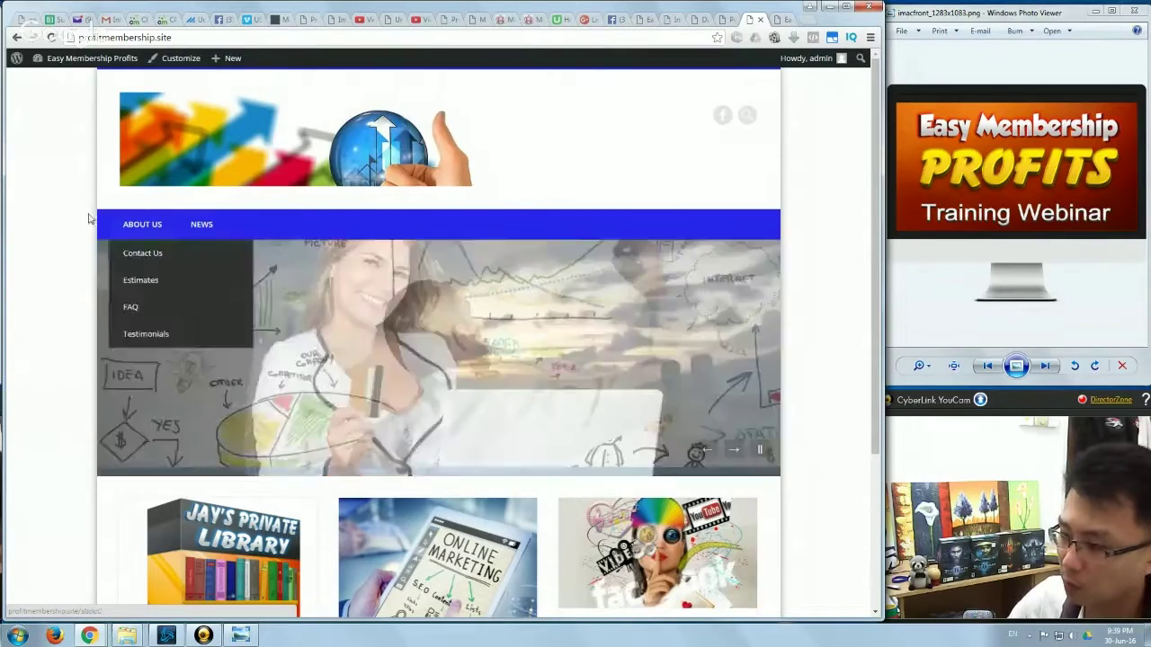
pyautogui.scroll(-4, 813, 516)
pyautogui.scroll(4, 804, 462)
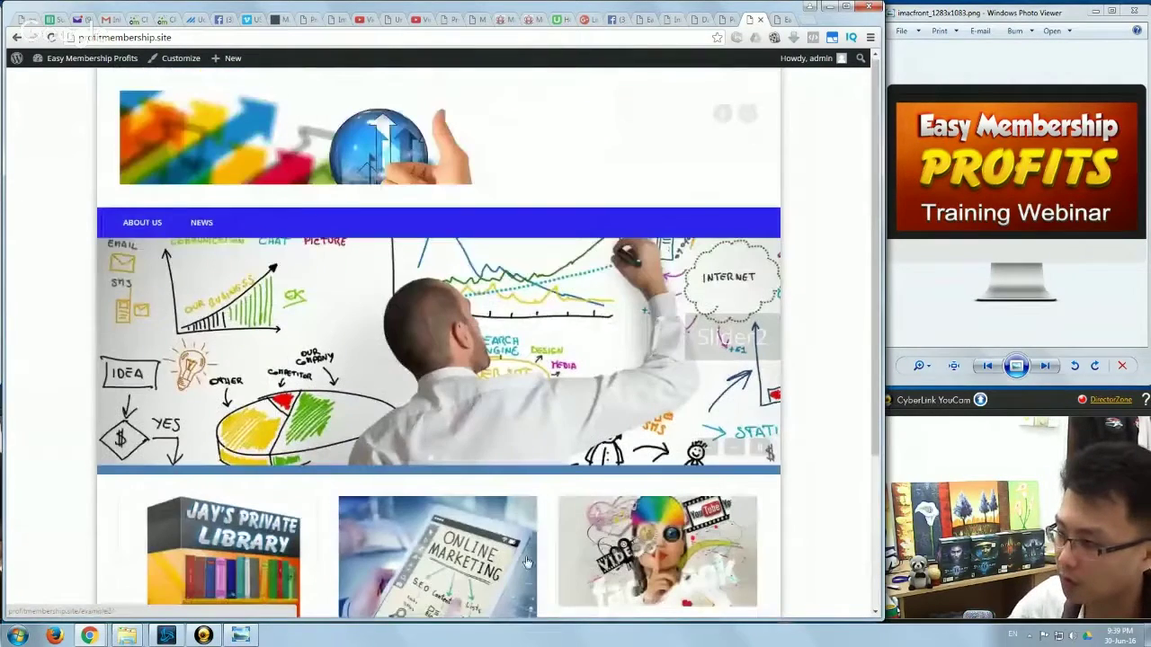
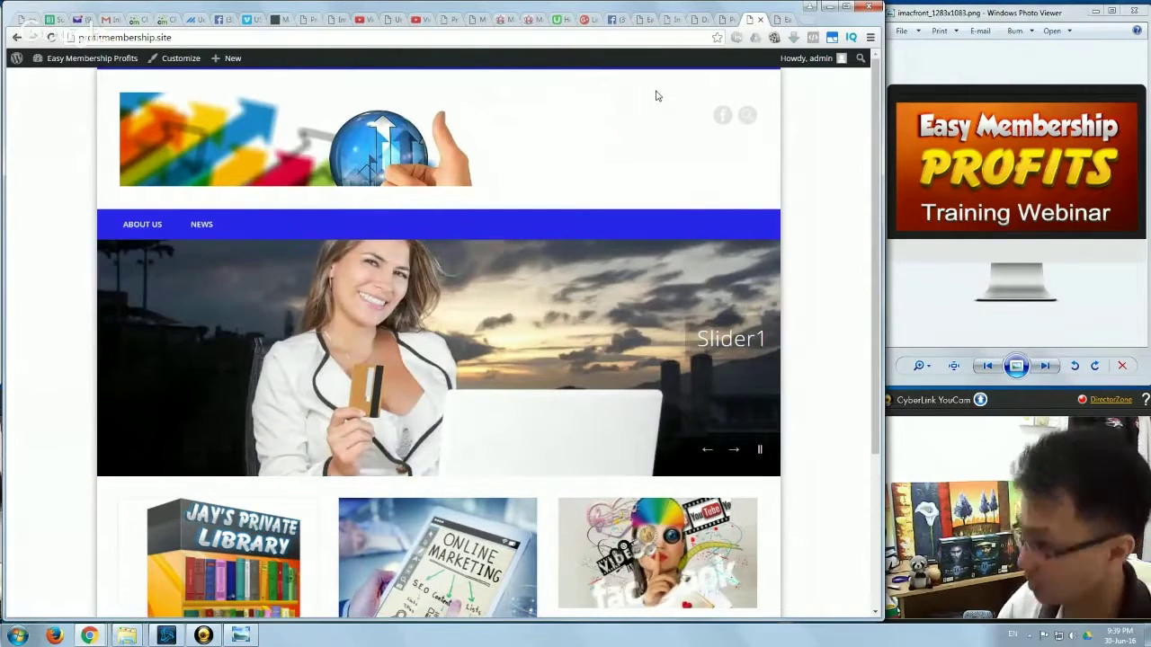
pyautogui.scroll(-5, 329, 222)
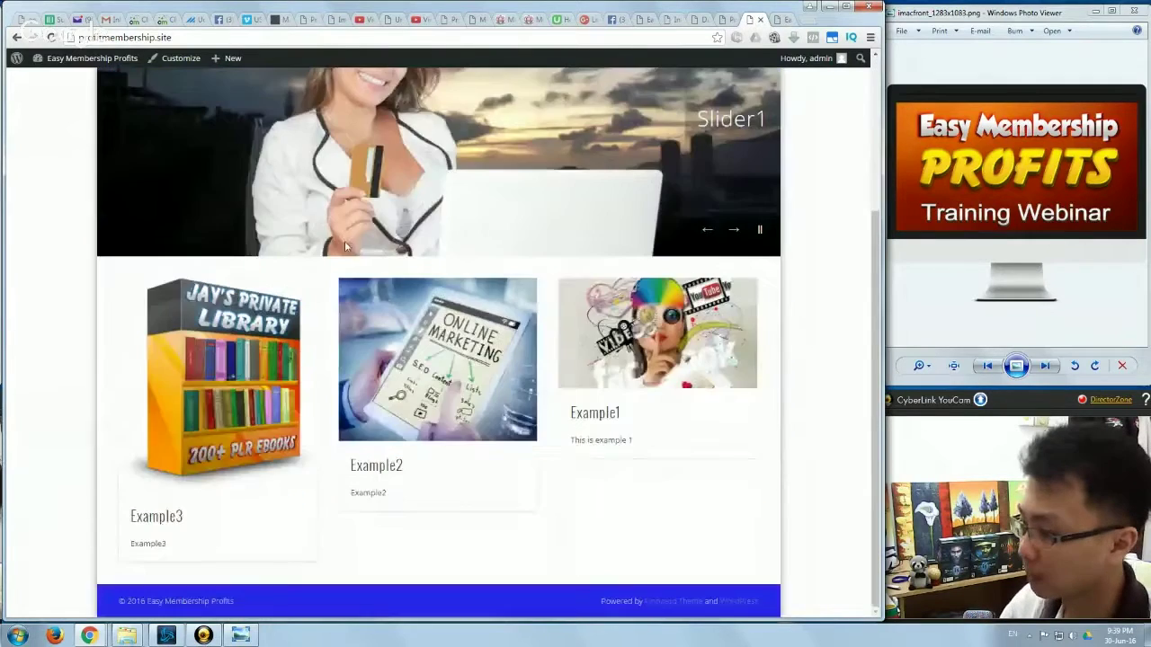
pyautogui.scroll(5, 347, 240)
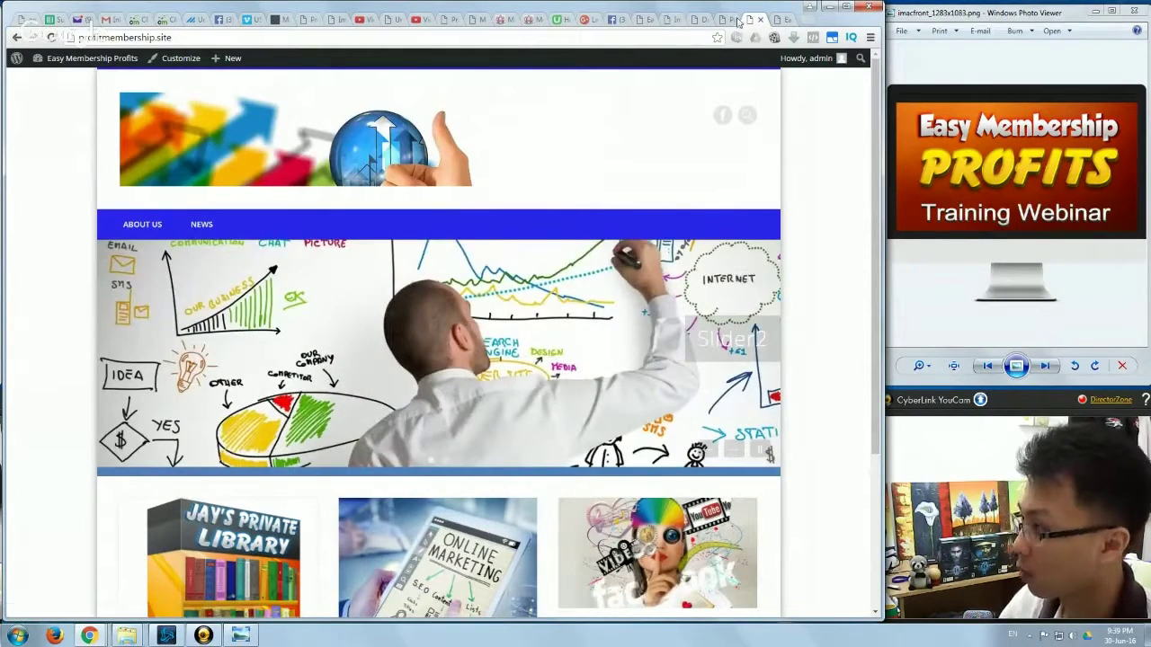
# - Close the site's WordPress admin and front page tabs, and reload the imwithj.com/buildlive page
pyautogui.click(727, 19)
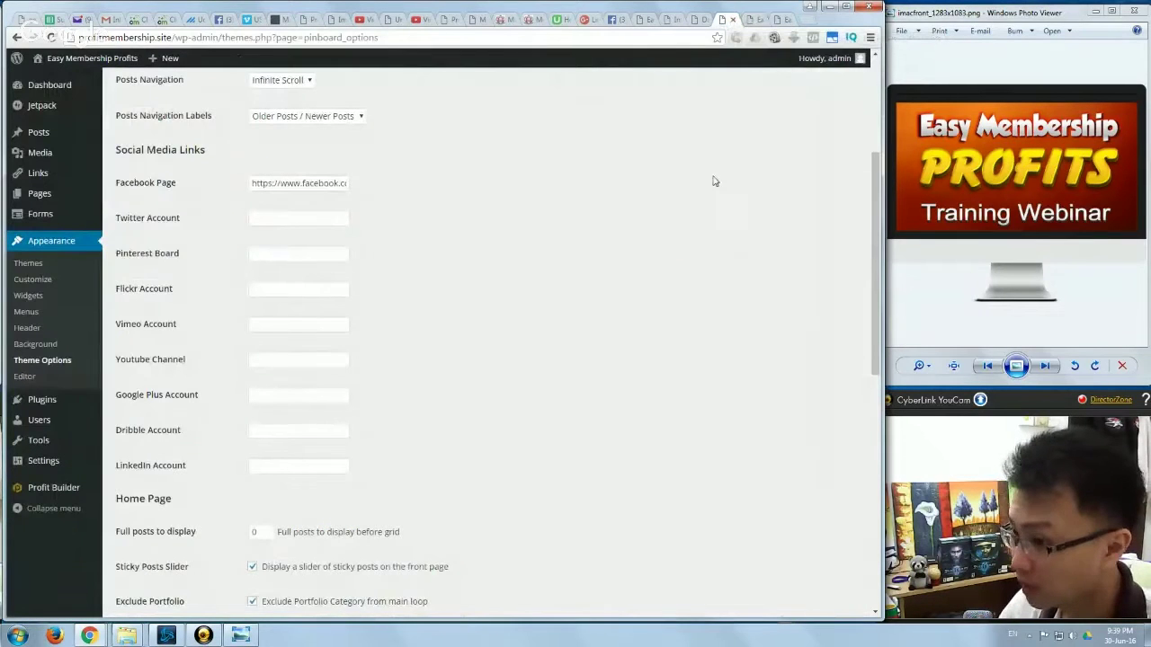
pyautogui.click(731, 20)
pyautogui.click(732, 19)
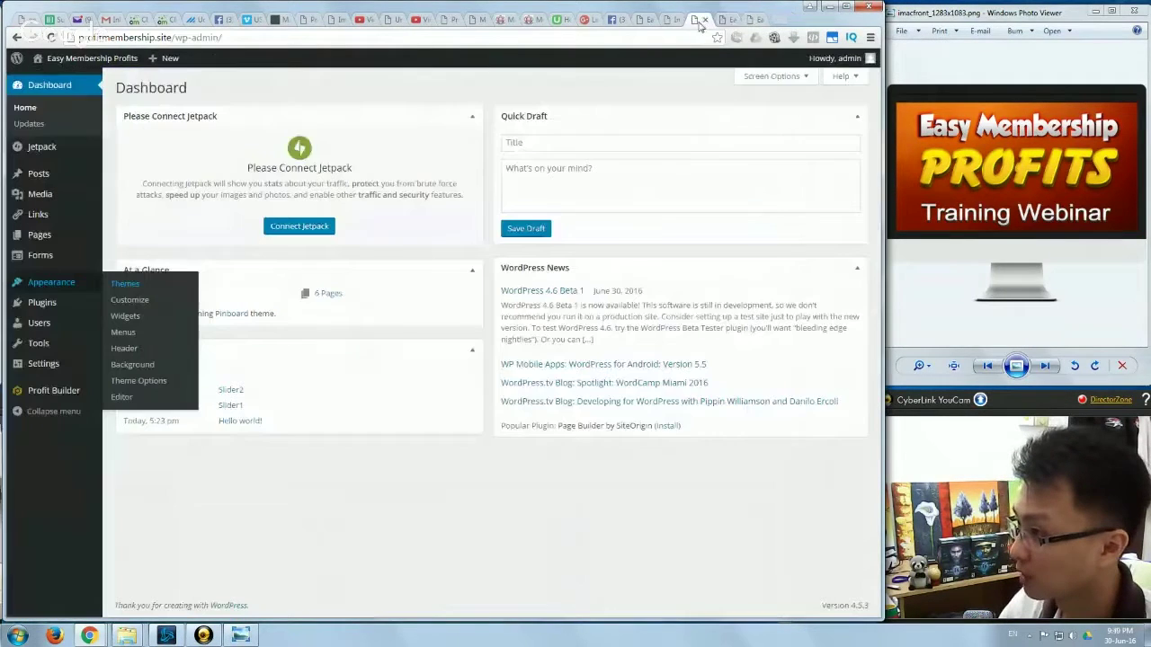
pyautogui.click(731, 19)
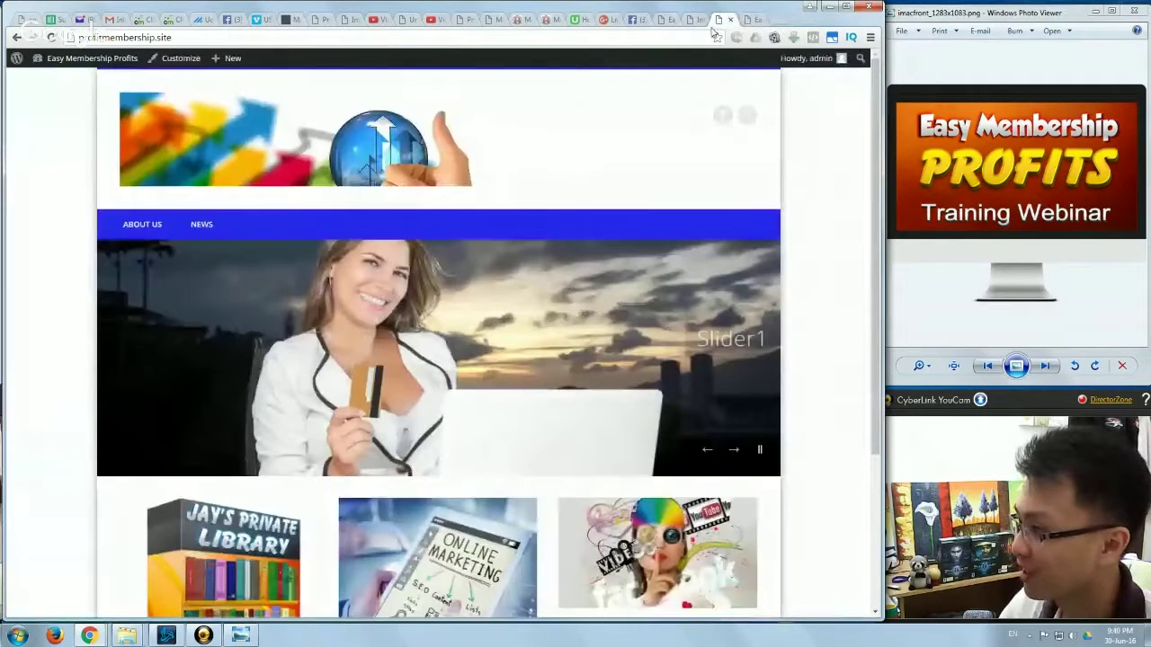
pyautogui.click(730, 20)
pyautogui.rightClick(840, 192)
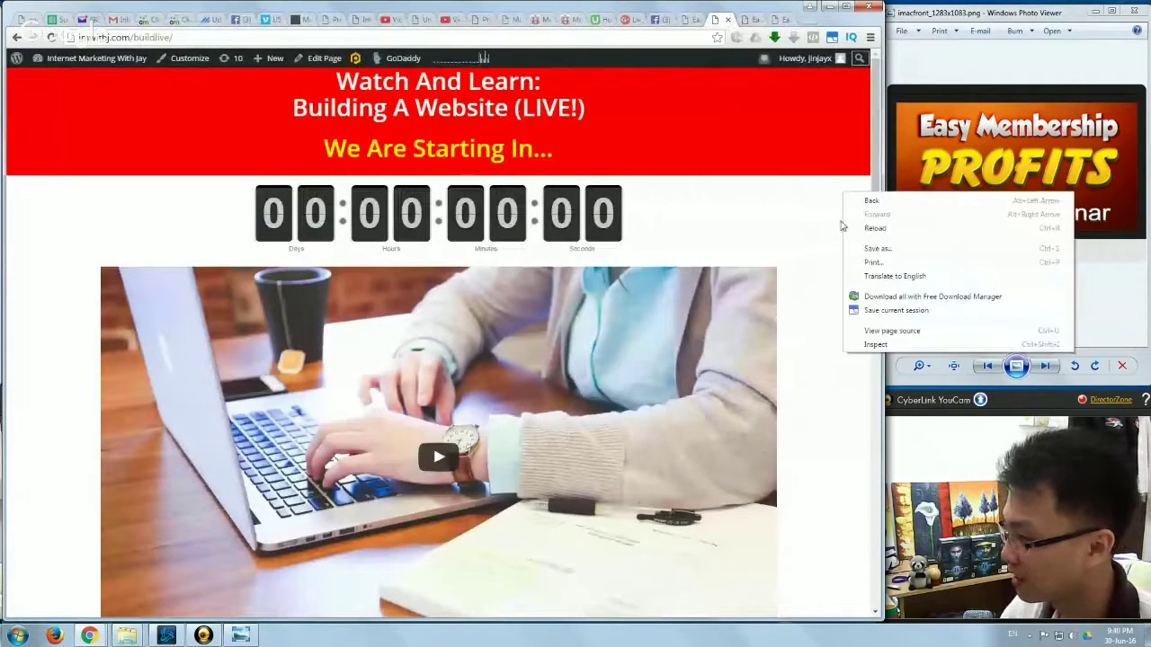
pyautogui.click(843, 226)
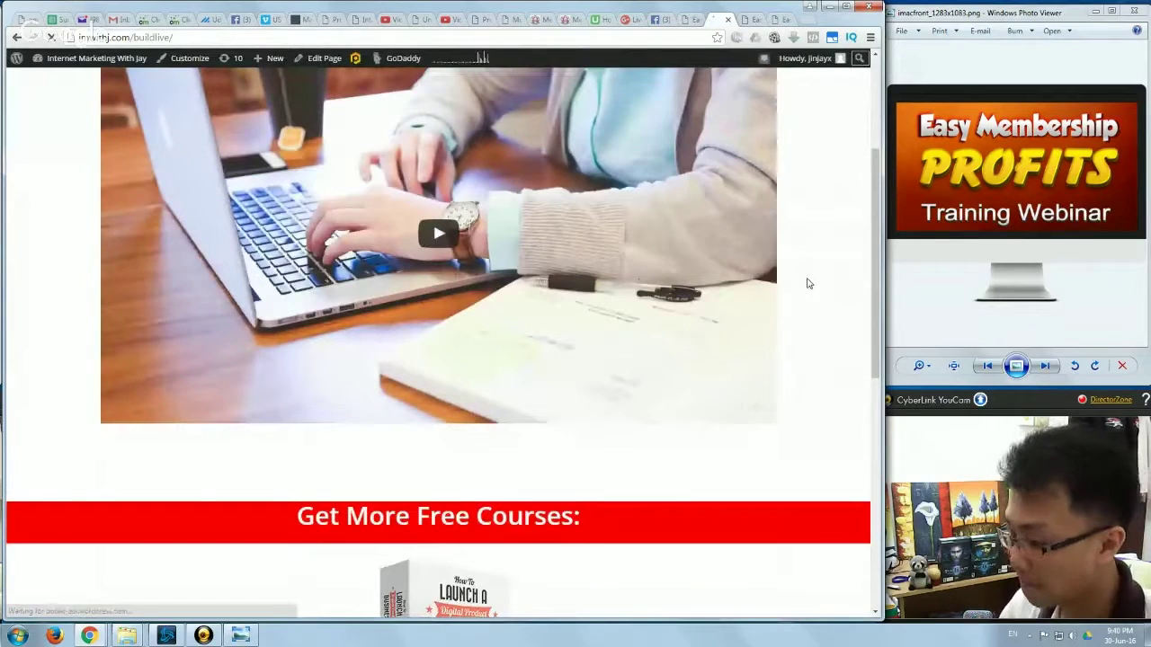
# - Look through the imwithj.com/buildlive page, reading the Facebook comments and replies and checking the free course offers
pyautogui.scroll(-4, 807, 284)
pyautogui.scroll(-3, 807, 284)
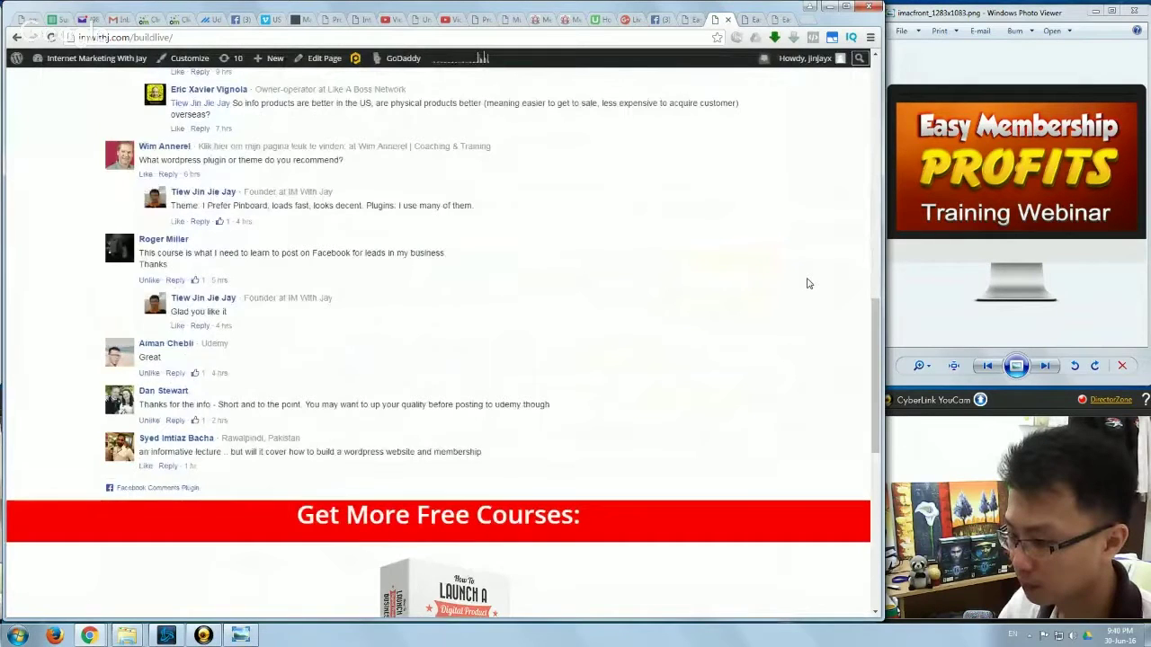
pyautogui.scroll(1, 807, 284)
pyautogui.scroll(1, 807, 284)
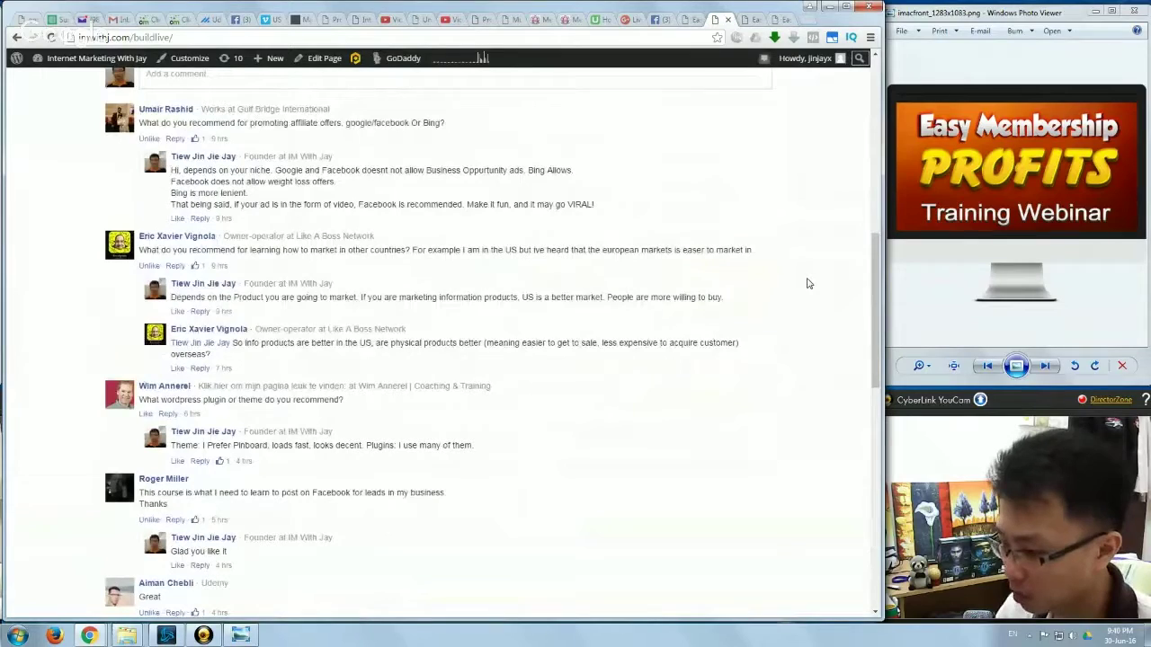
pyautogui.scroll(2, 807, 290)
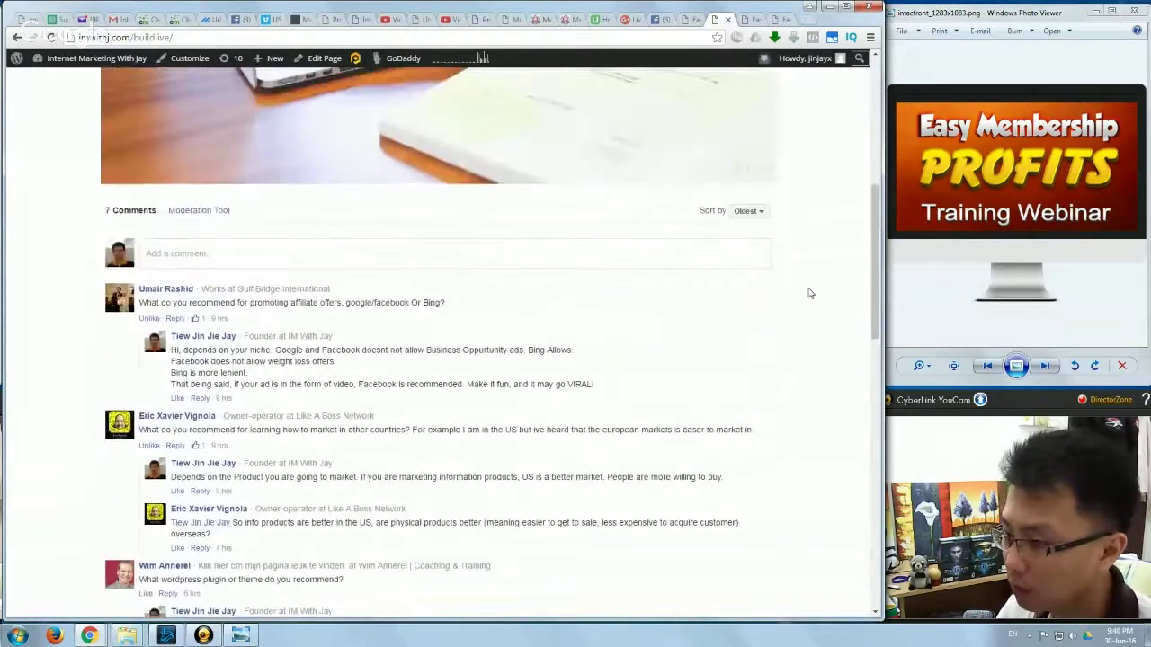
pyautogui.scroll(-5, 808, 291)
pyautogui.scroll(8, 811, 290)
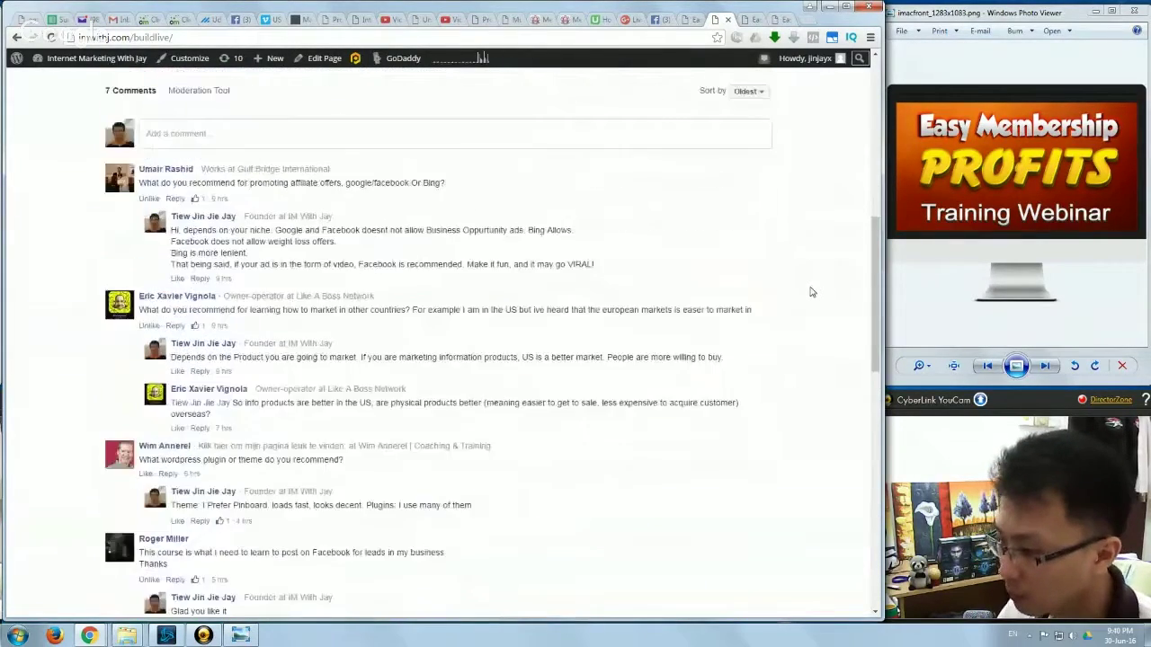
pyautogui.scroll(-14, 814, 284)
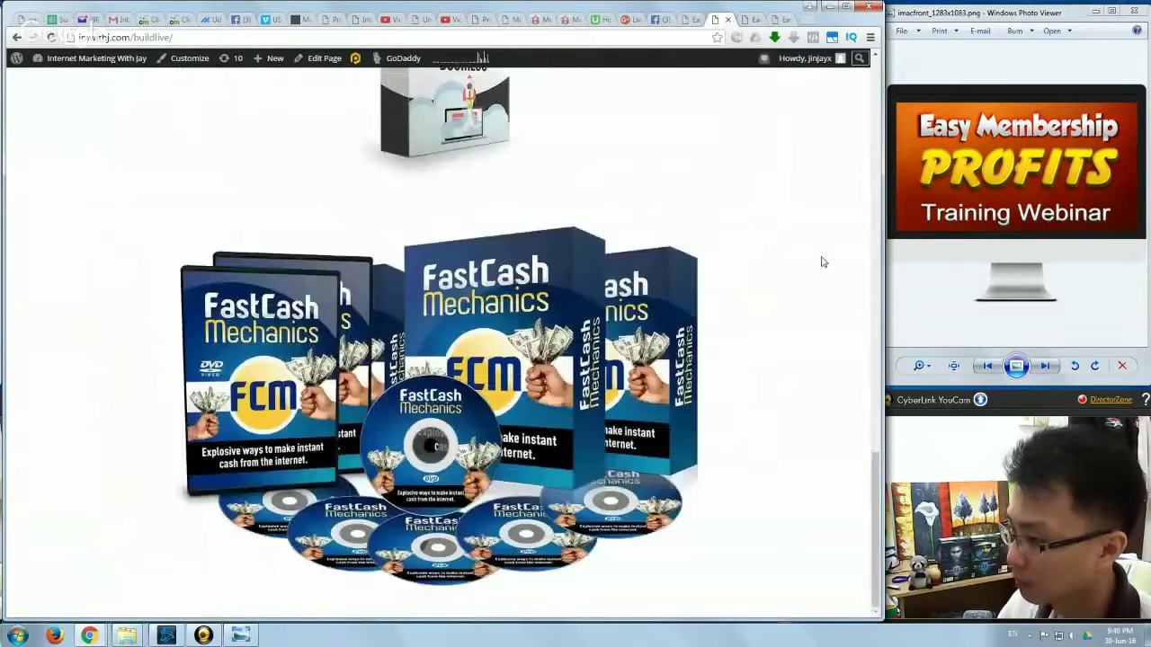
pyautogui.scroll(15, 820, 262)
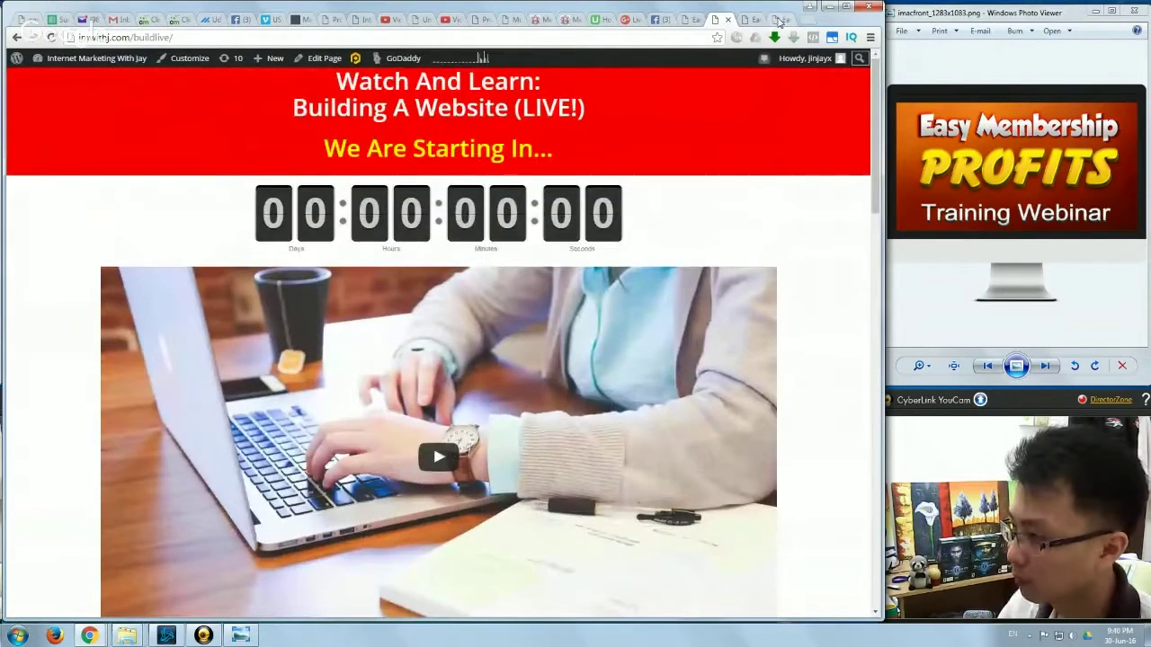
# - Switch to the profitmembership.site tab, open the Add New User form in its admin area, and select the Administrator role
pyautogui.click(778, 20)
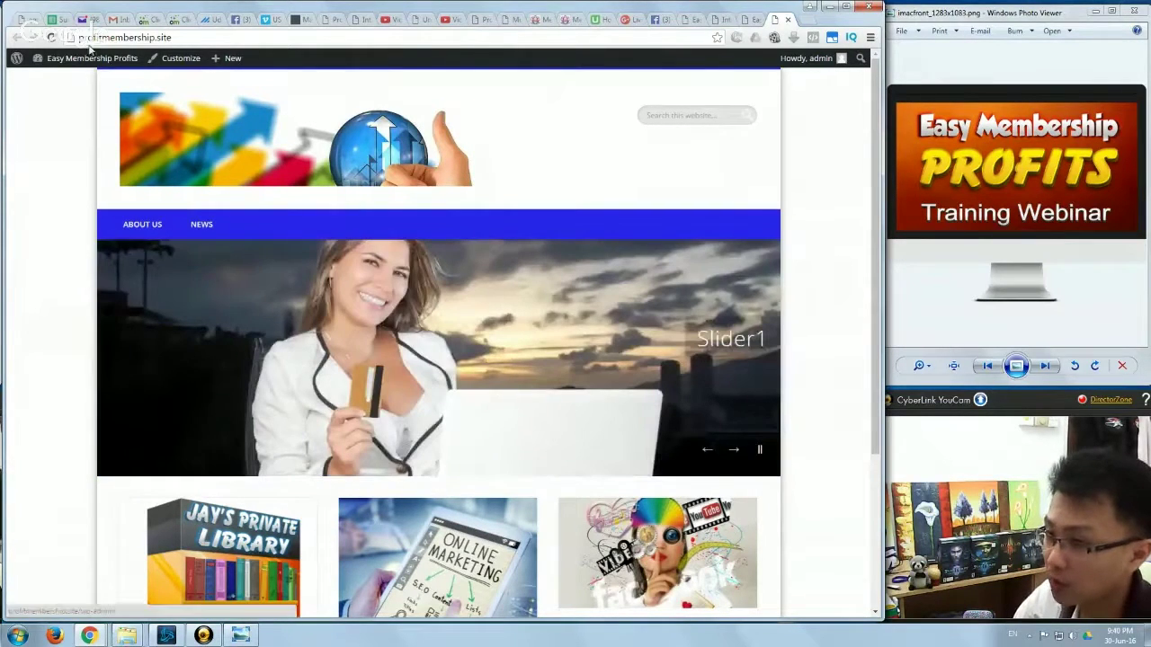
pyautogui.moveTo(90, 57)
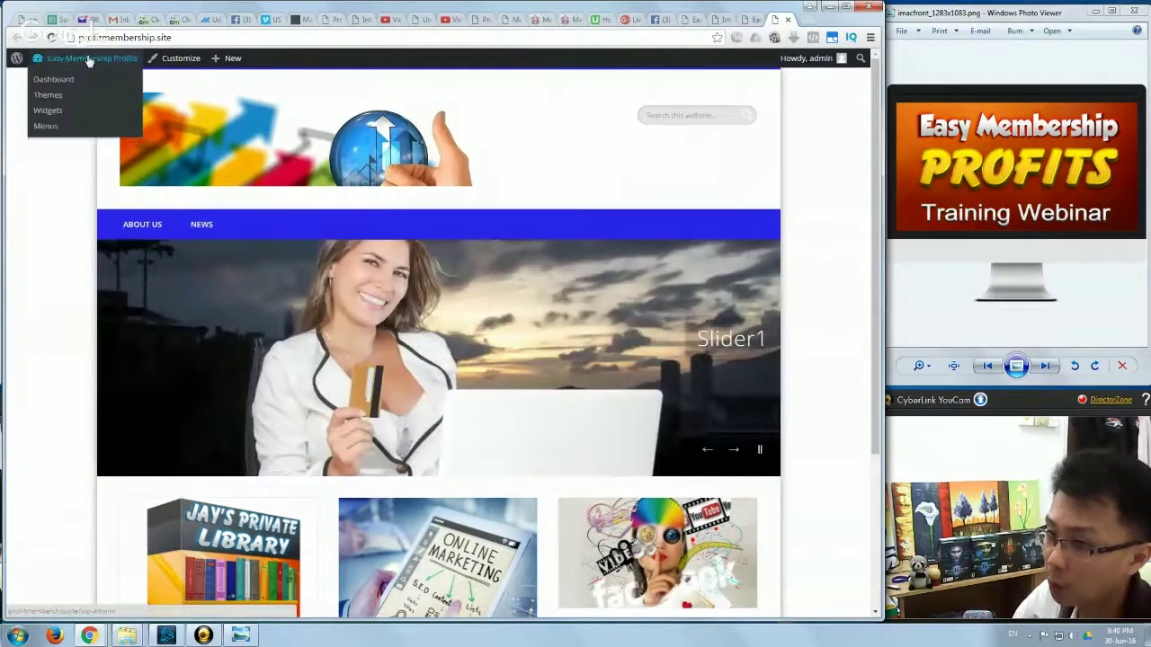
pyautogui.click(54, 79)
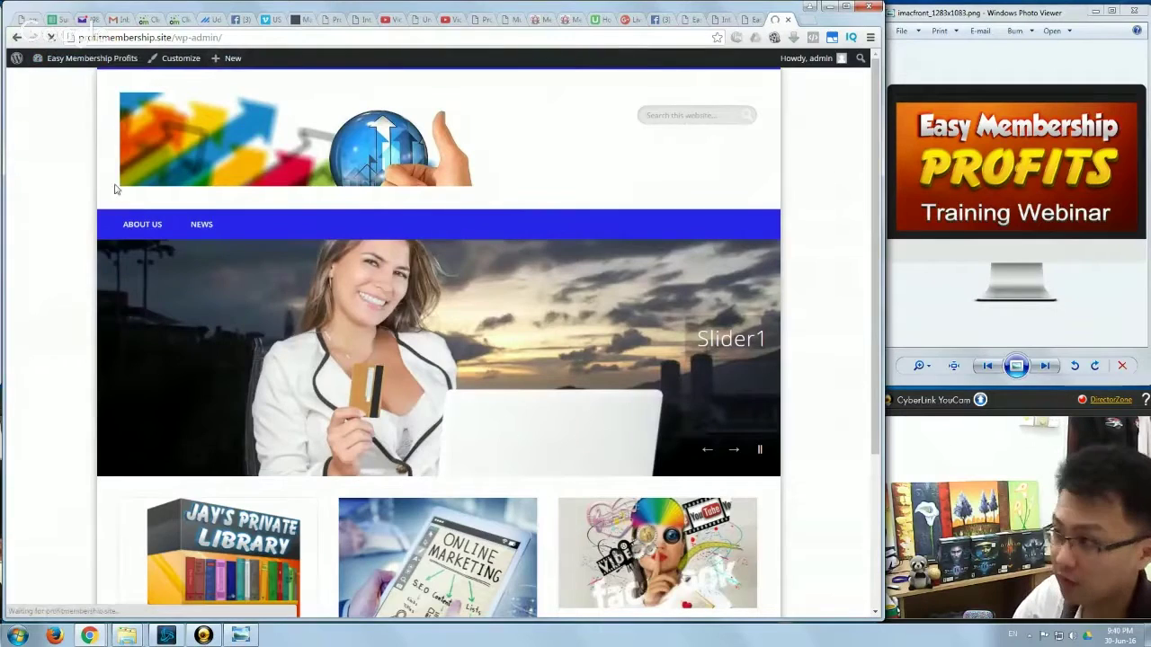
pyautogui.moveTo(47, 326)
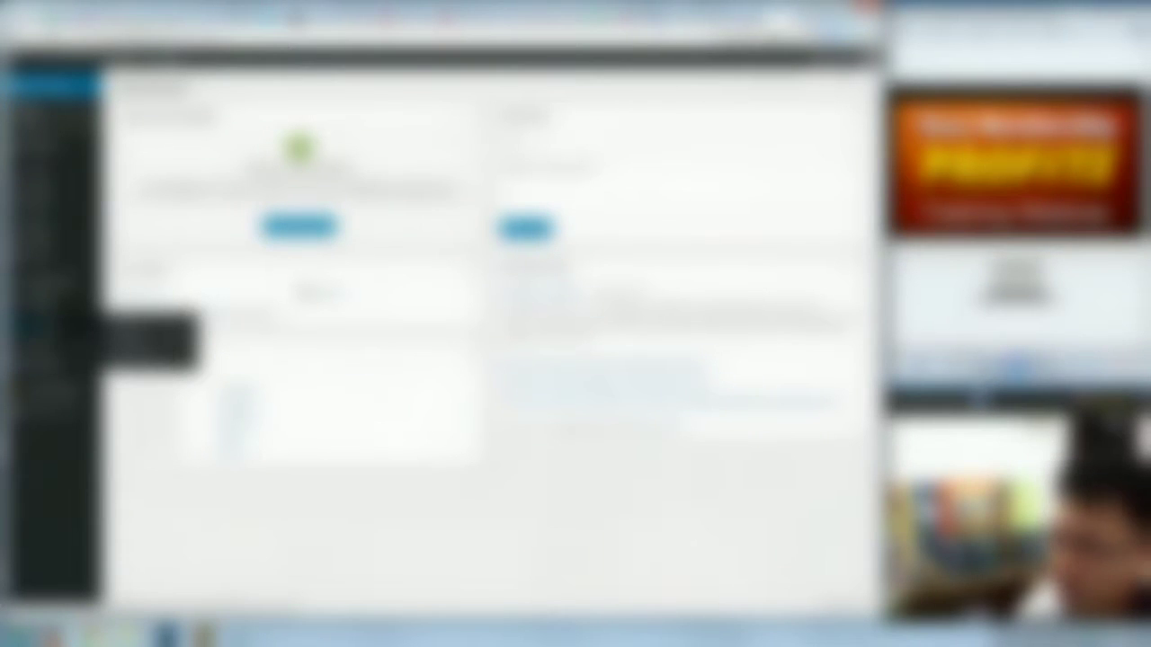
pyautogui.click(47, 326)
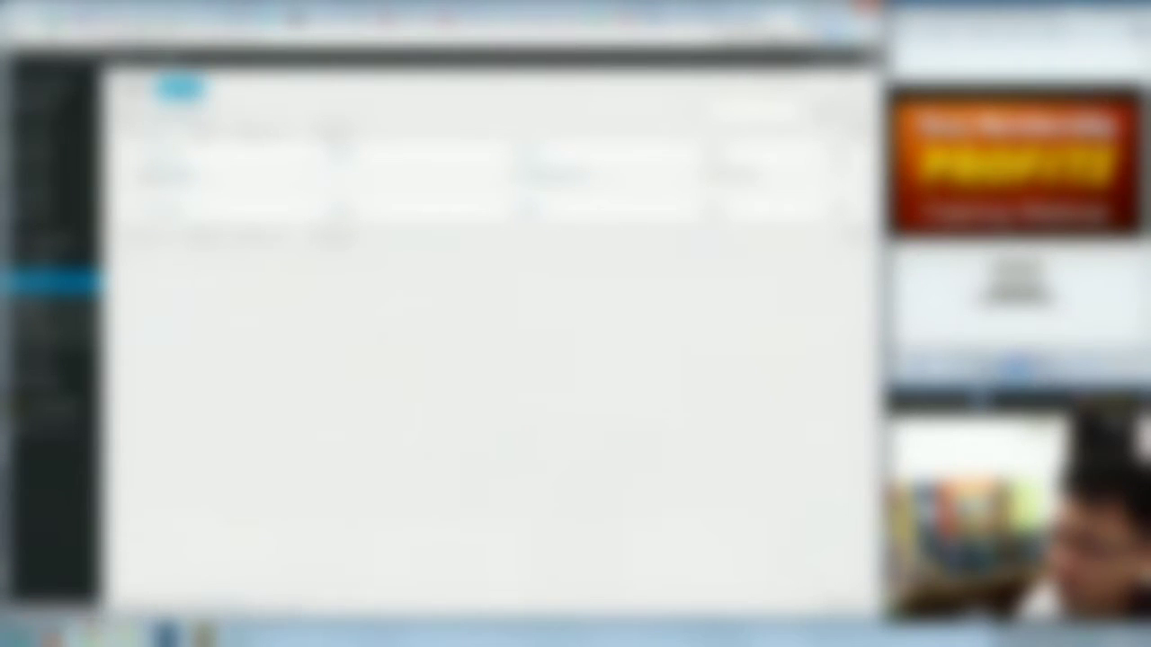
pyautogui.click(180, 87)
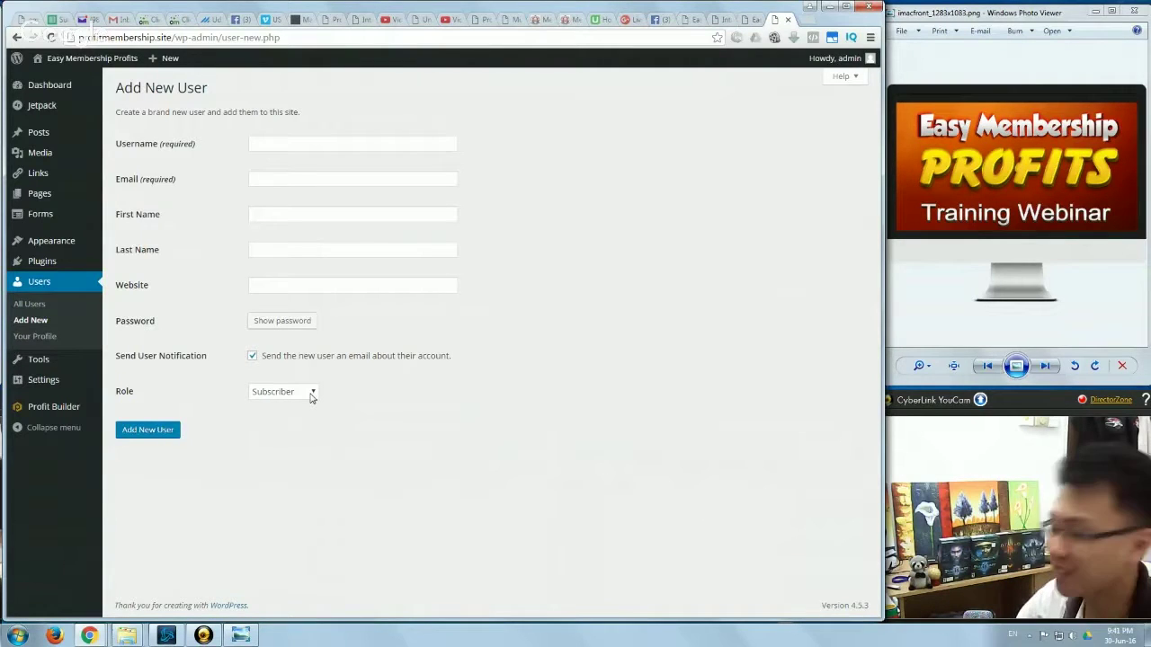
pyautogui.click(307, 394)
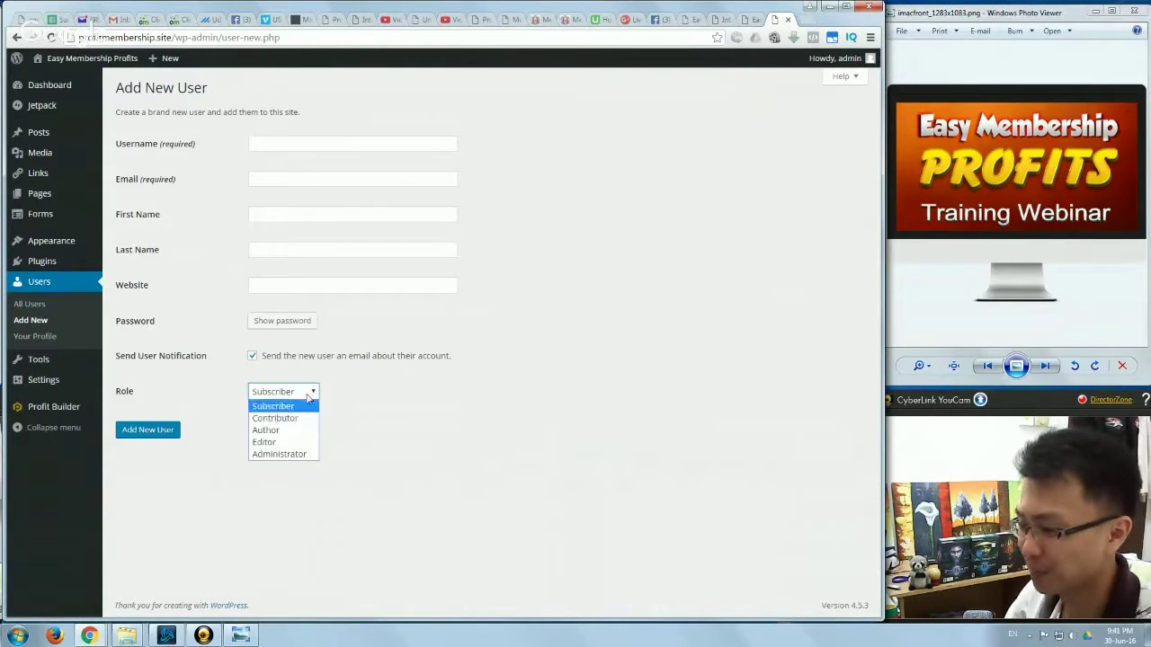
pyautogui.click(291, 455)
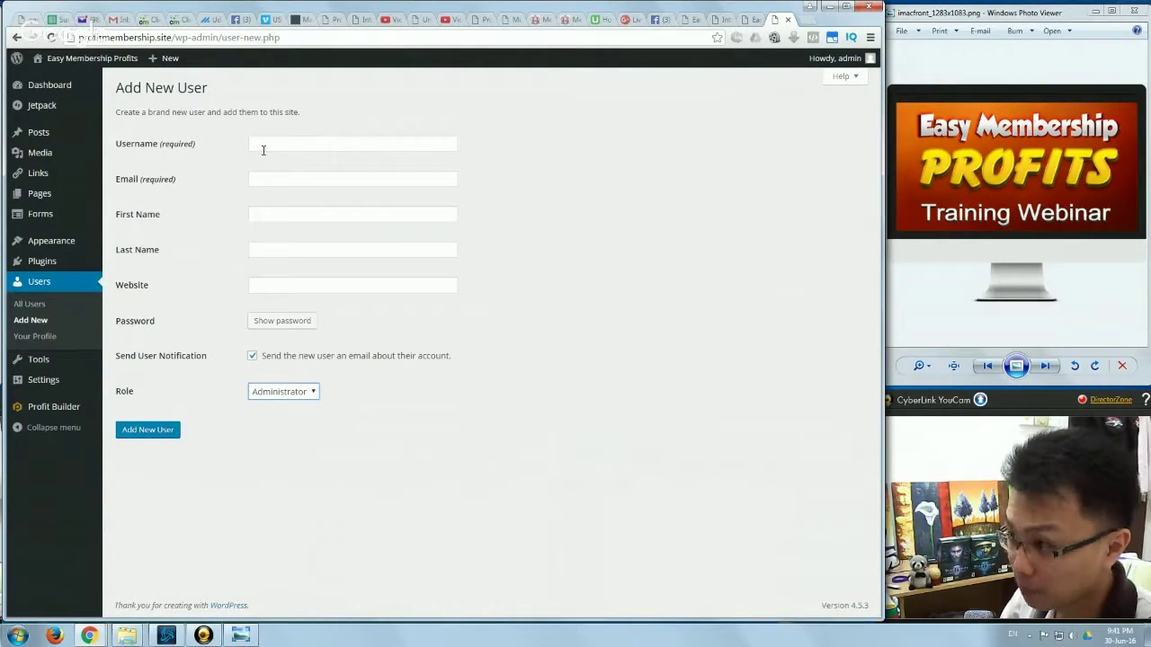
# - Search the site's installed plugins for "membership"
pyautogui.click(45, 264)
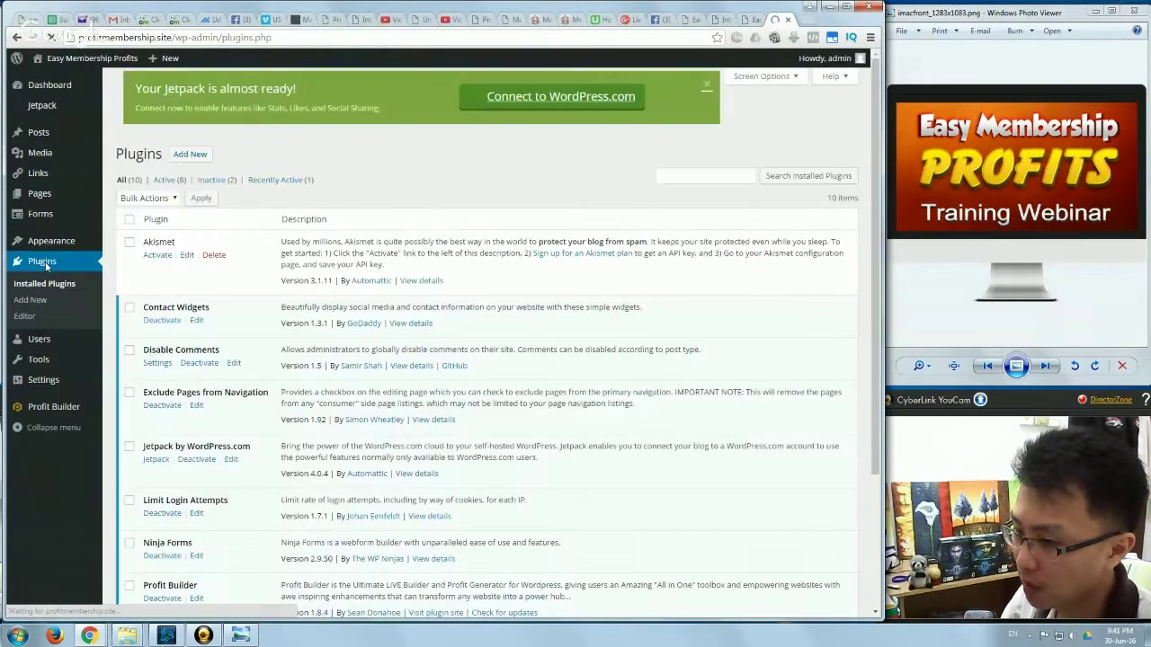
pyautogui.click(715, 183)
pyautogui.write('membership')
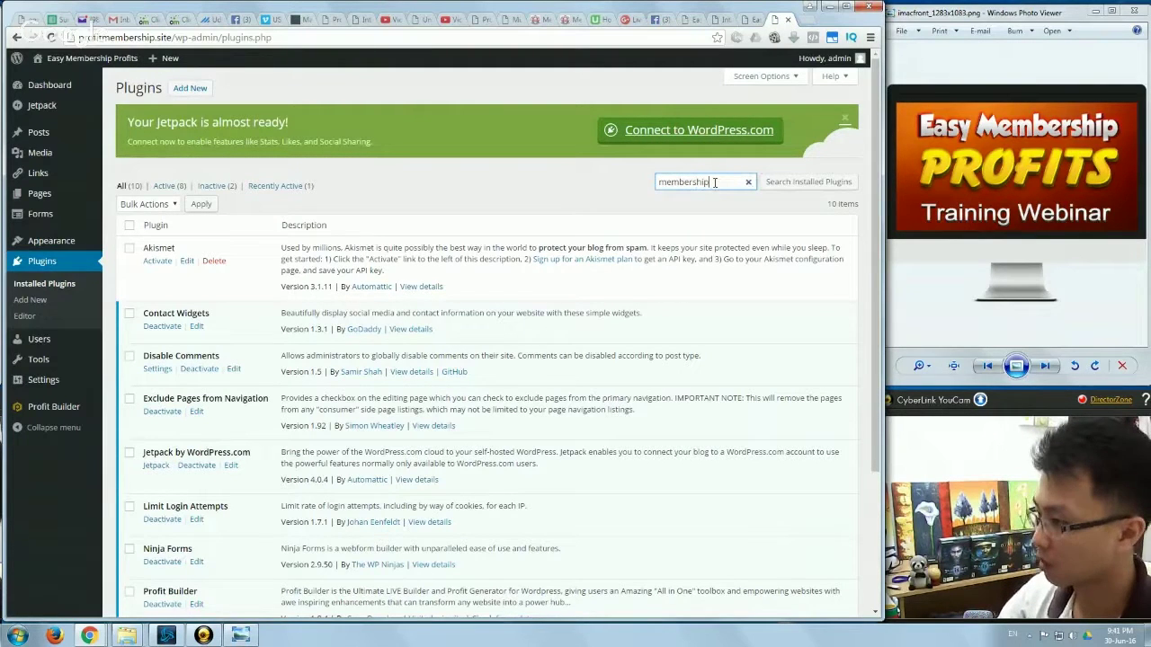
pyautogui.press('Return')
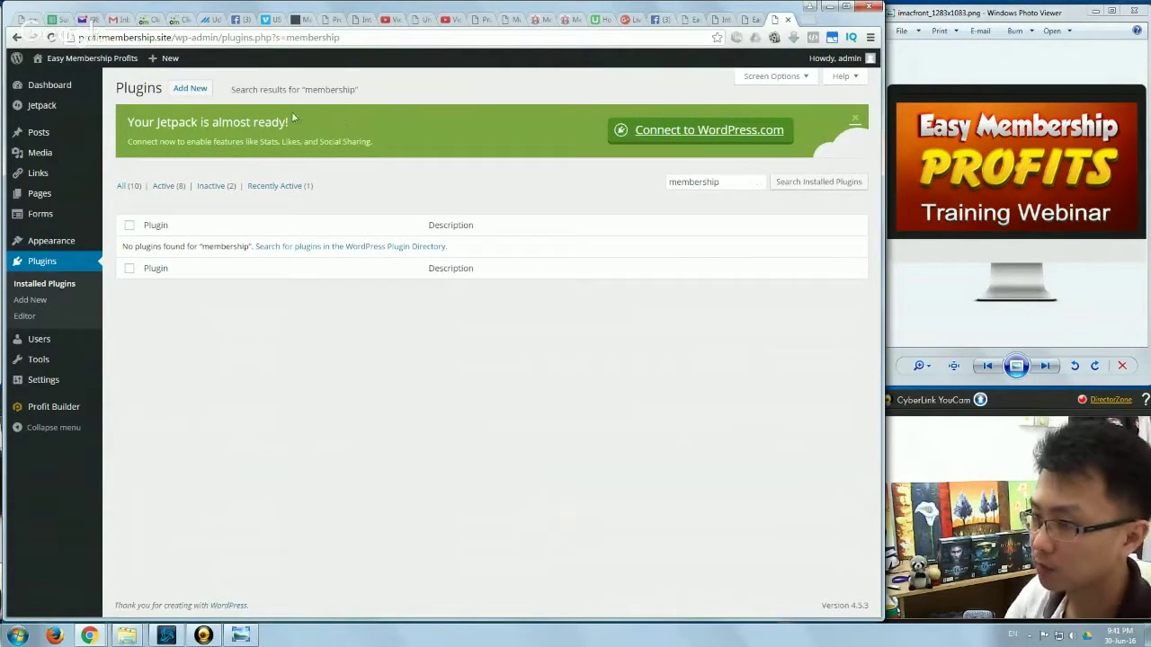
# - Search the WordPress plugin directory for "membership" and look through the listed plugins
pyautogui.click(199, 93)
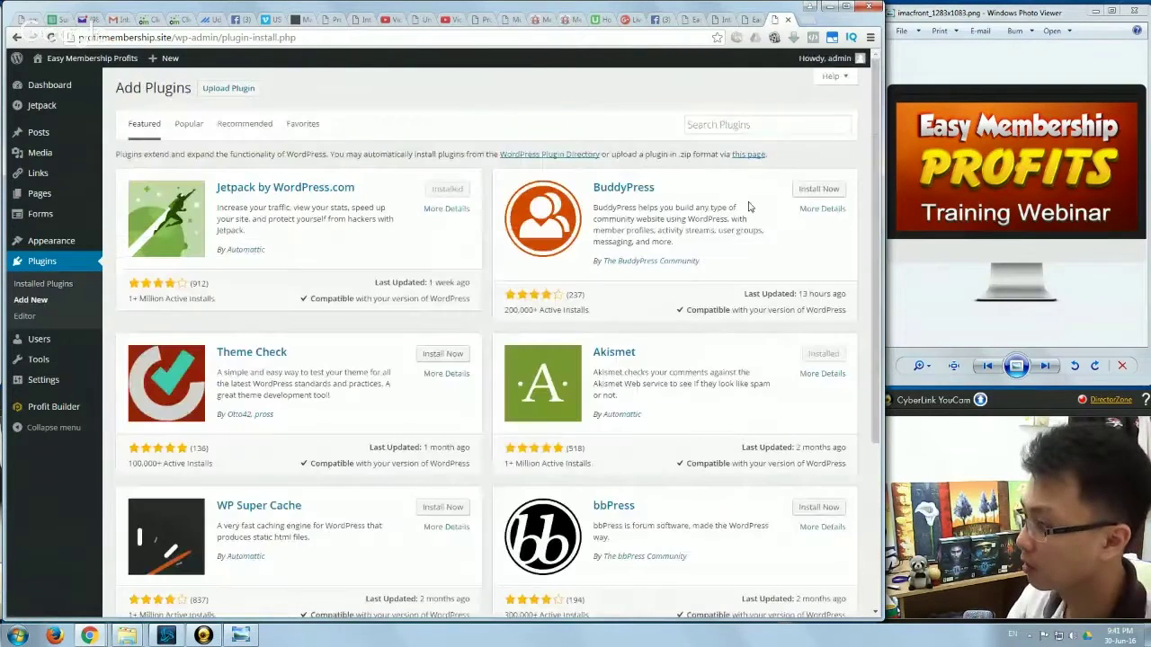
pyautogui.click(697, 124)
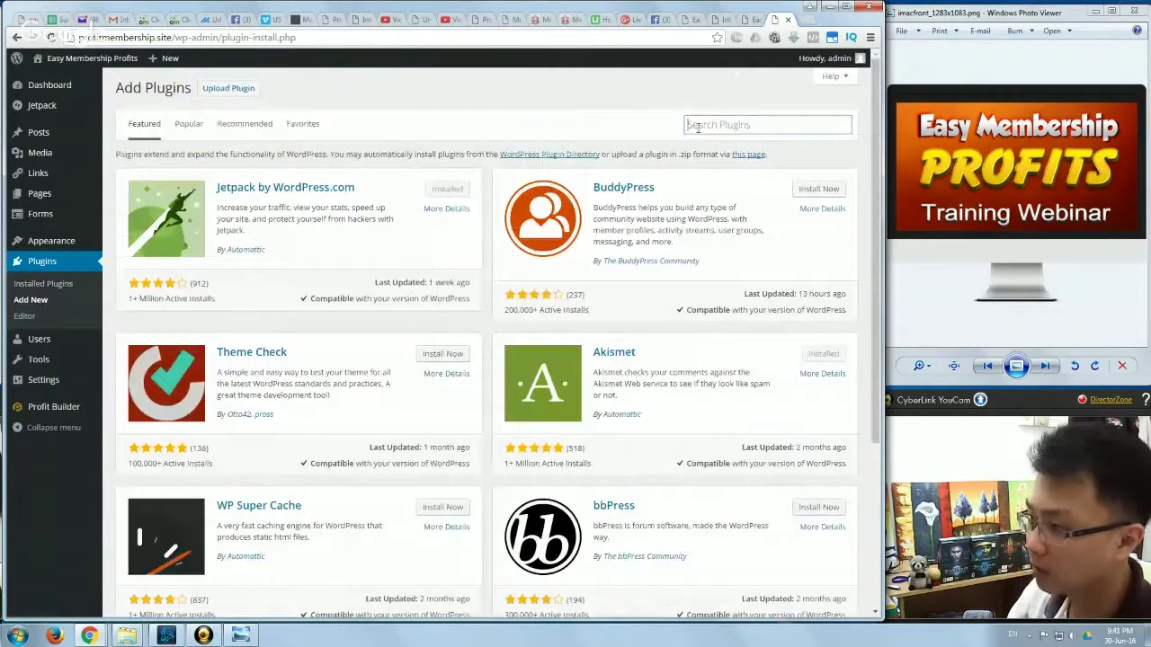
pyautogui.write('membership')
pyautogui.press('Return')
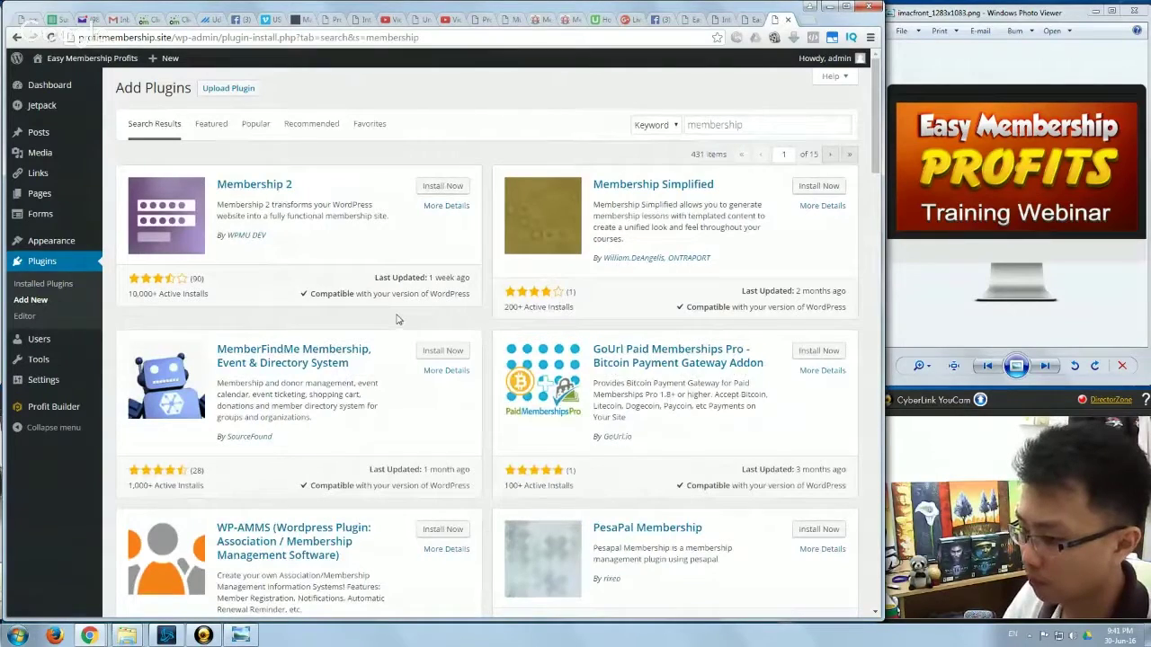
pyautogui.scroll(-3, 398, 317)
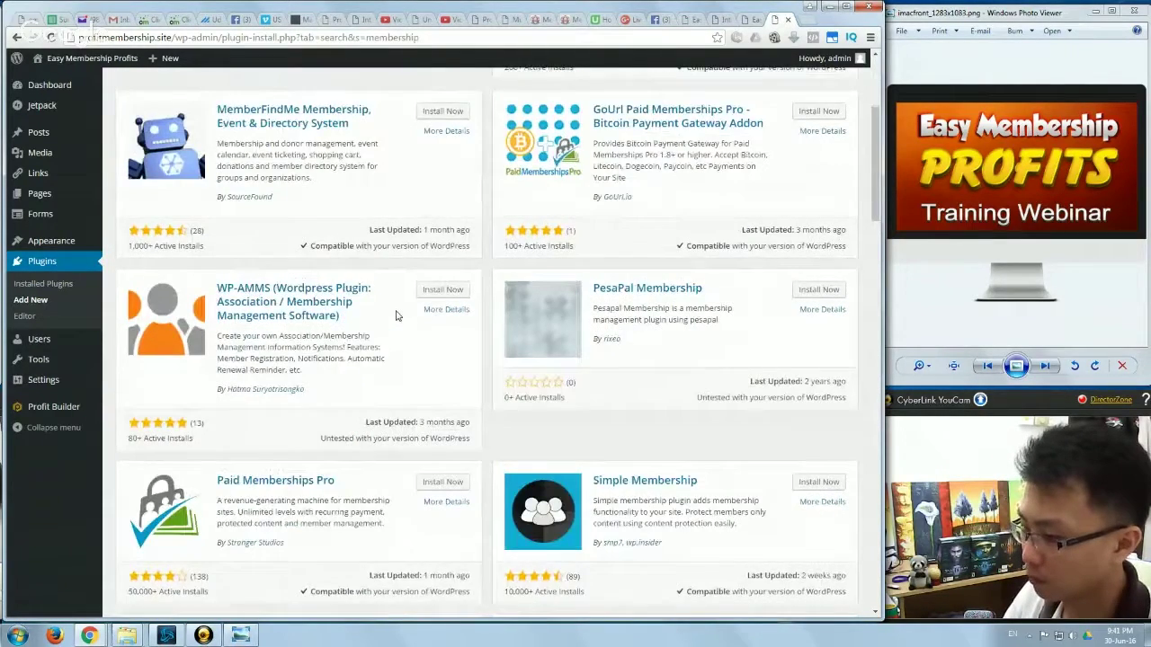
pyautogui.scroll(-3, 398, 316)
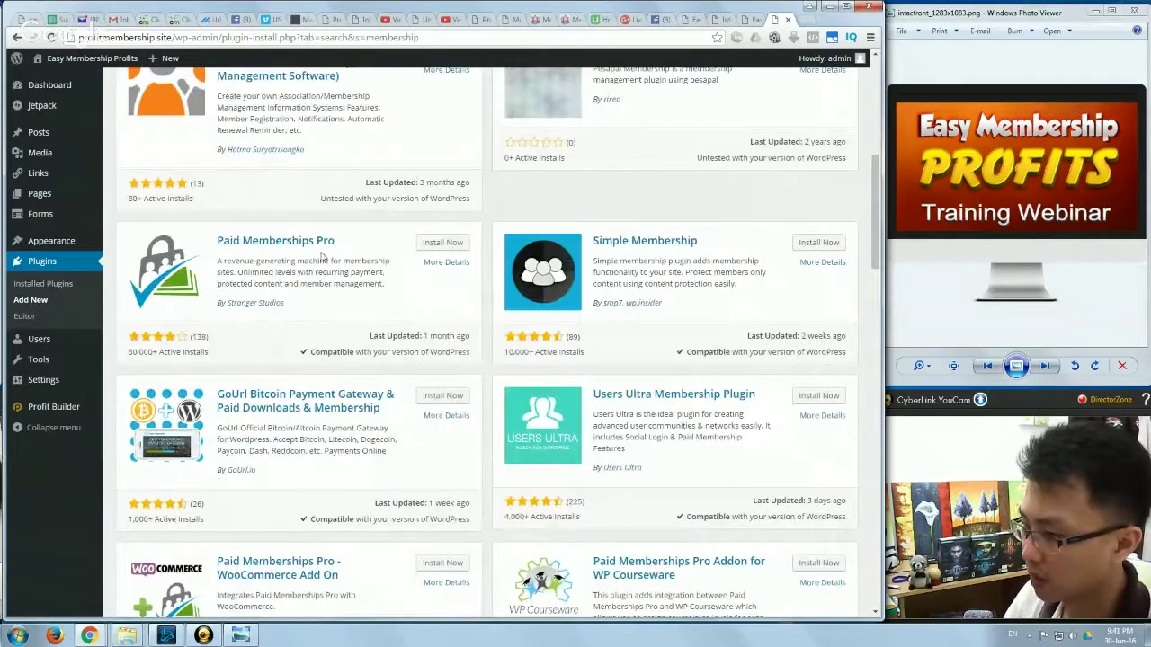
# - Open the details of the Paid Memberships Pro plugin, read its description and ratings, and close them
pyautogui.click(270, 245)
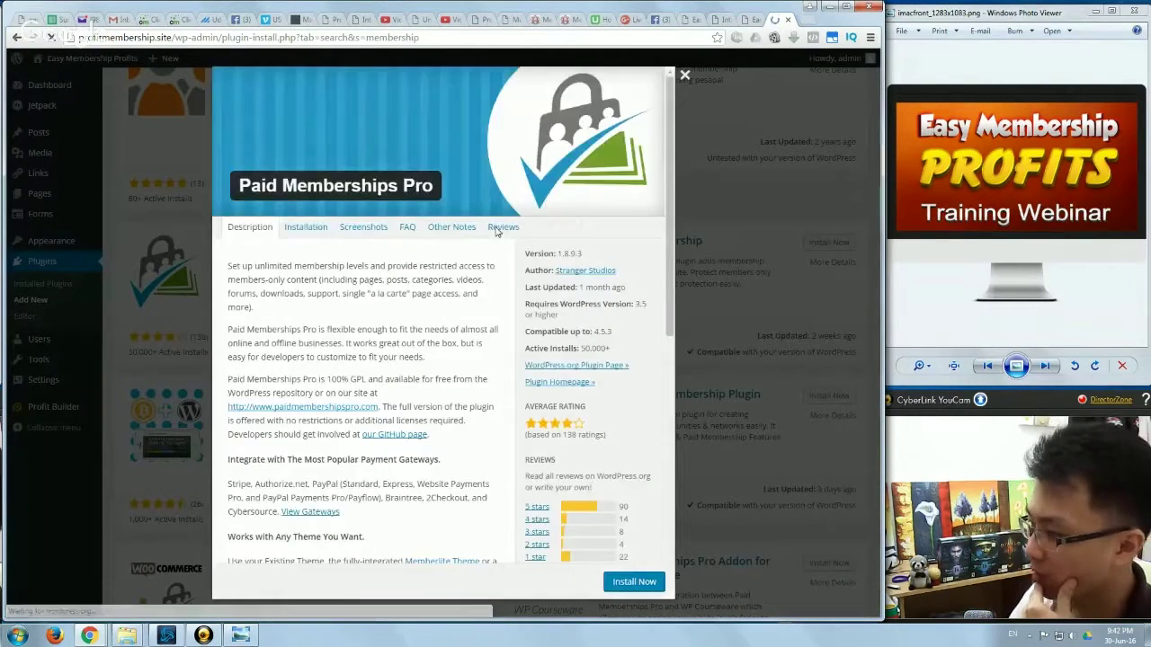
pyautogui.scroll(-3, 376, 315)
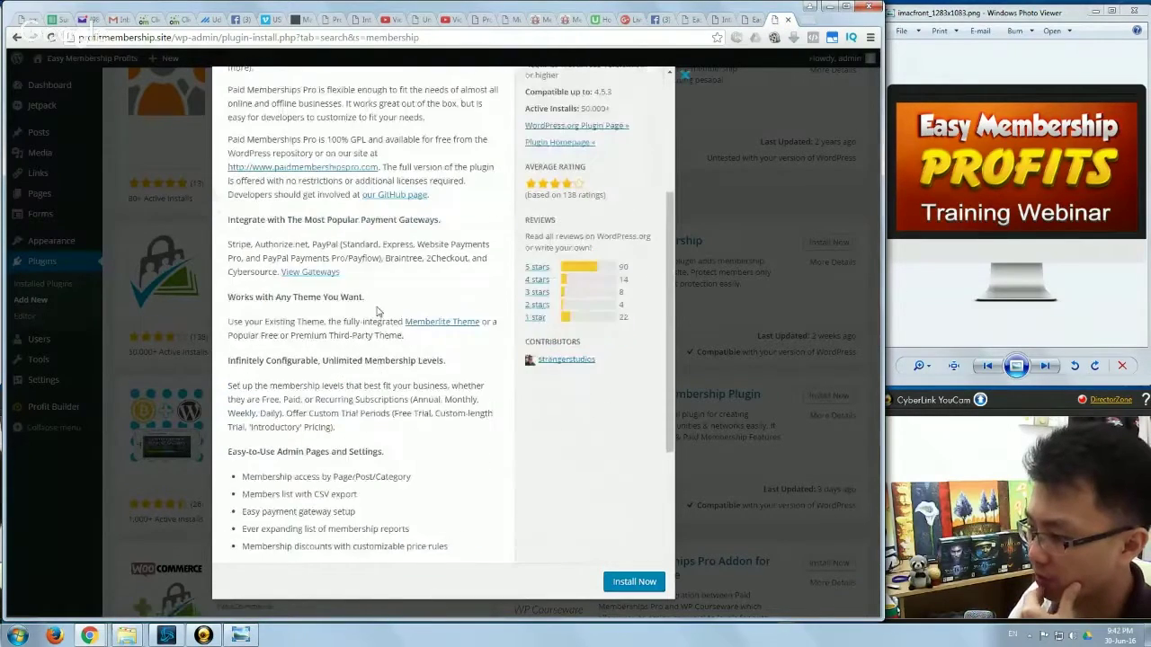
pyautogui.scroll(-3, 378, 310)
pyautogui.scroll(8, 376, 314)
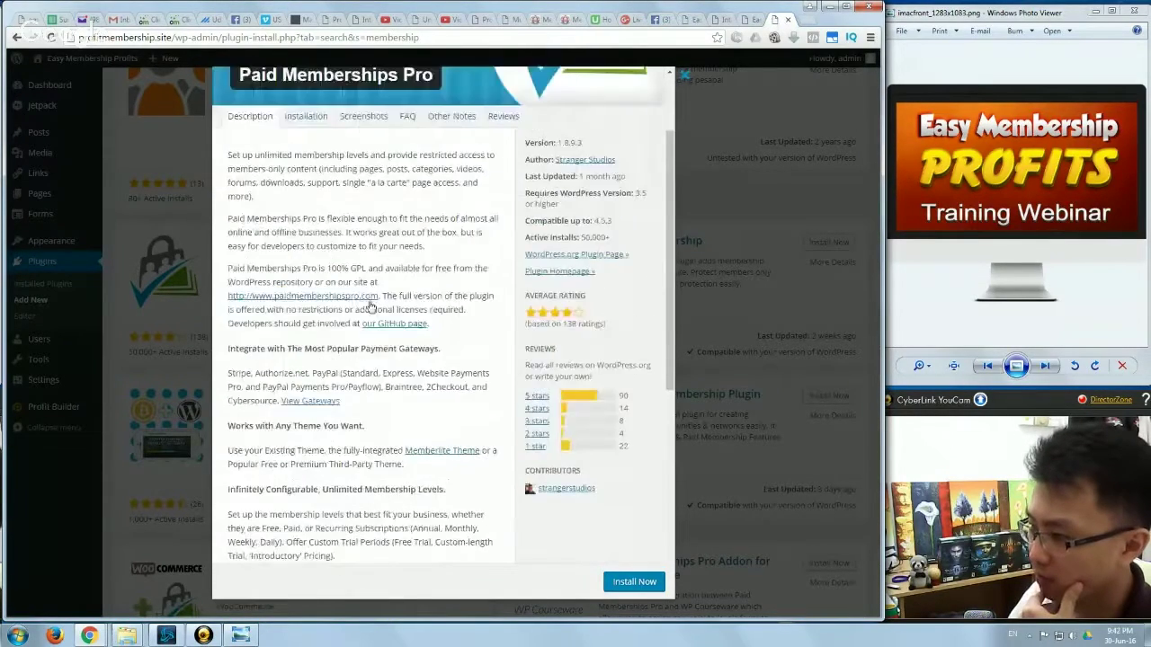
pyautogui.click(684, 79)
pyautogui.scroll(6, 450, 239)
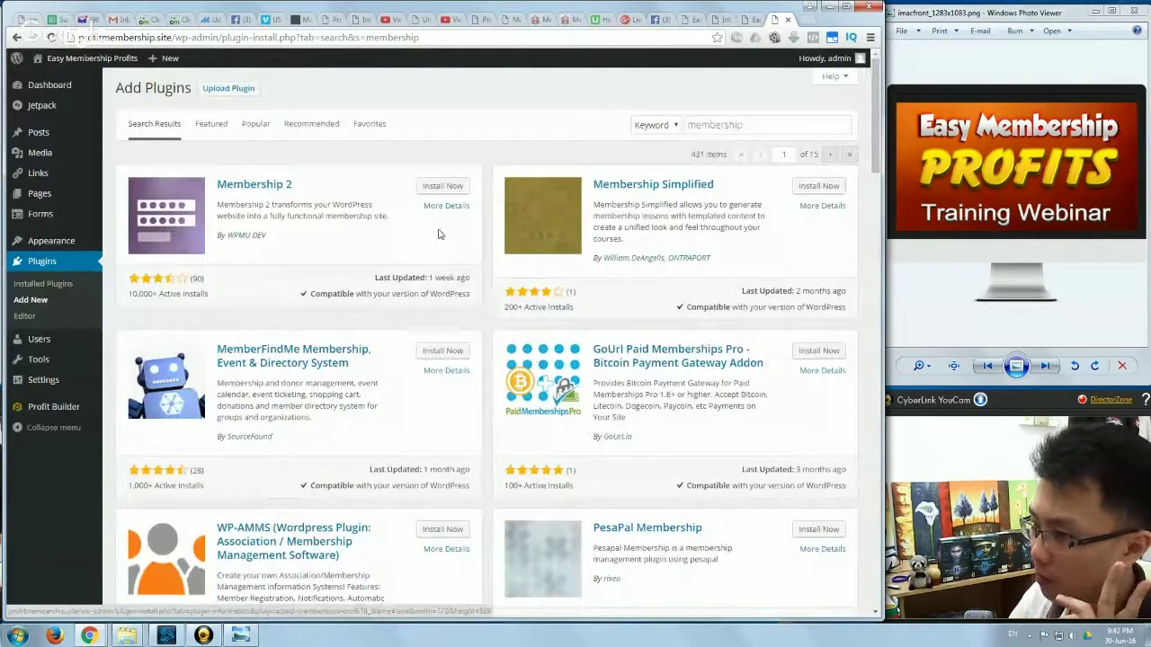
# - Visit the site's front page and look over its header, navigation menu, slider, example posts and footer
pyautogui.moveTo(61, 59)
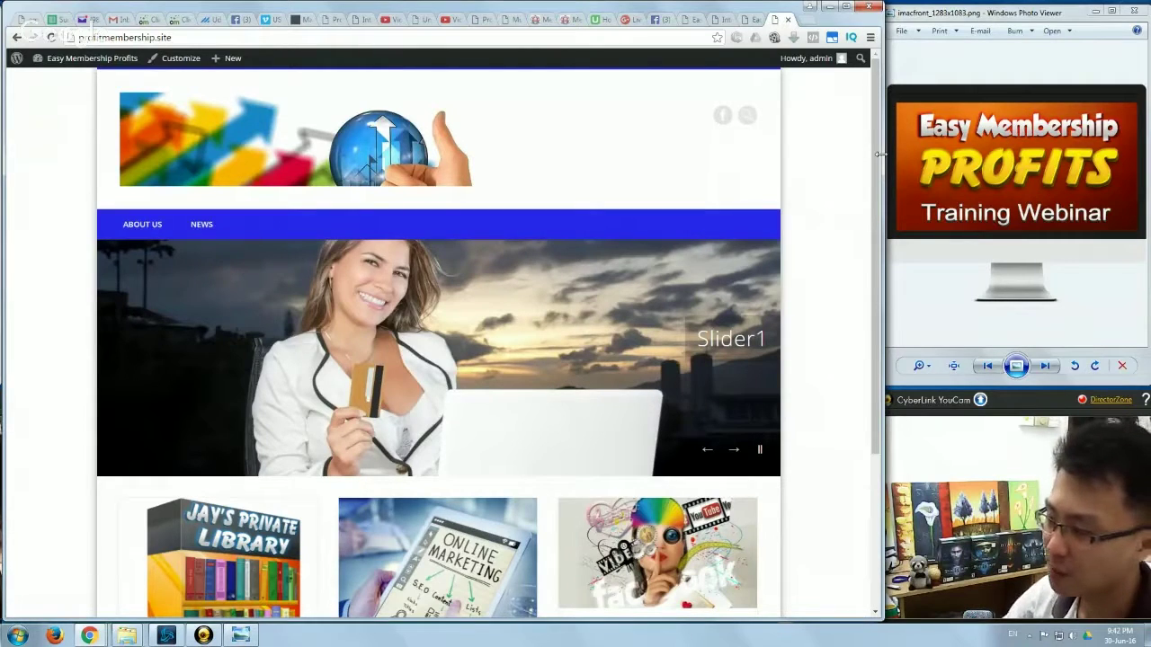
pyautogui.scroll(-2, 592, 387)
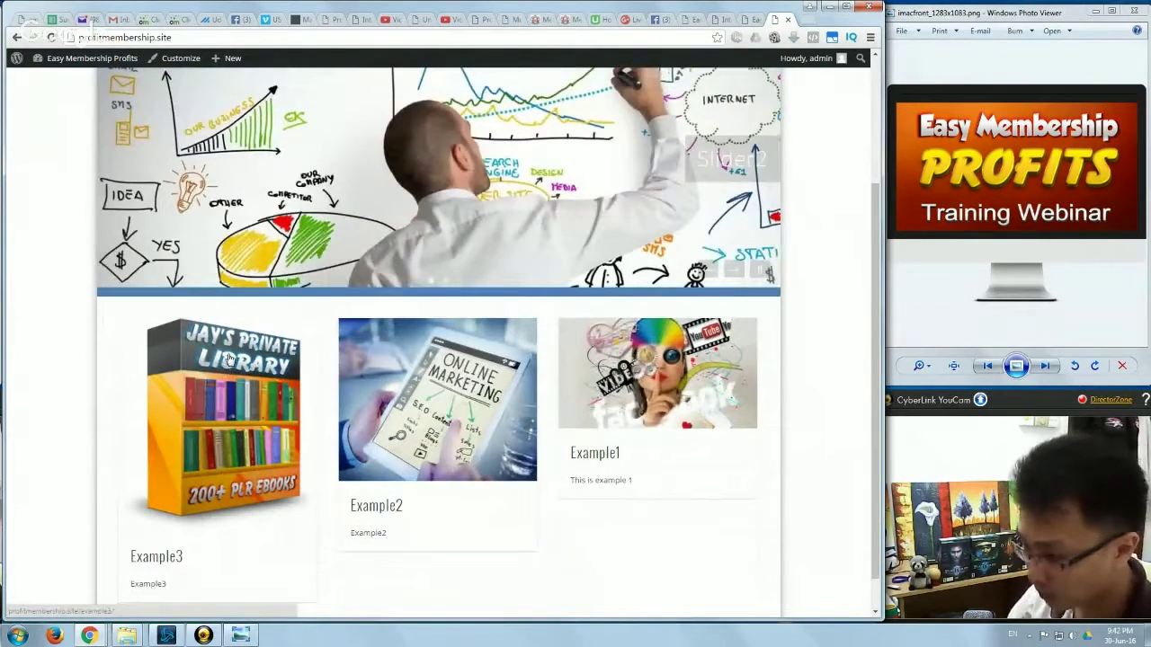
pyautogui.scroll(1, 299, 436)
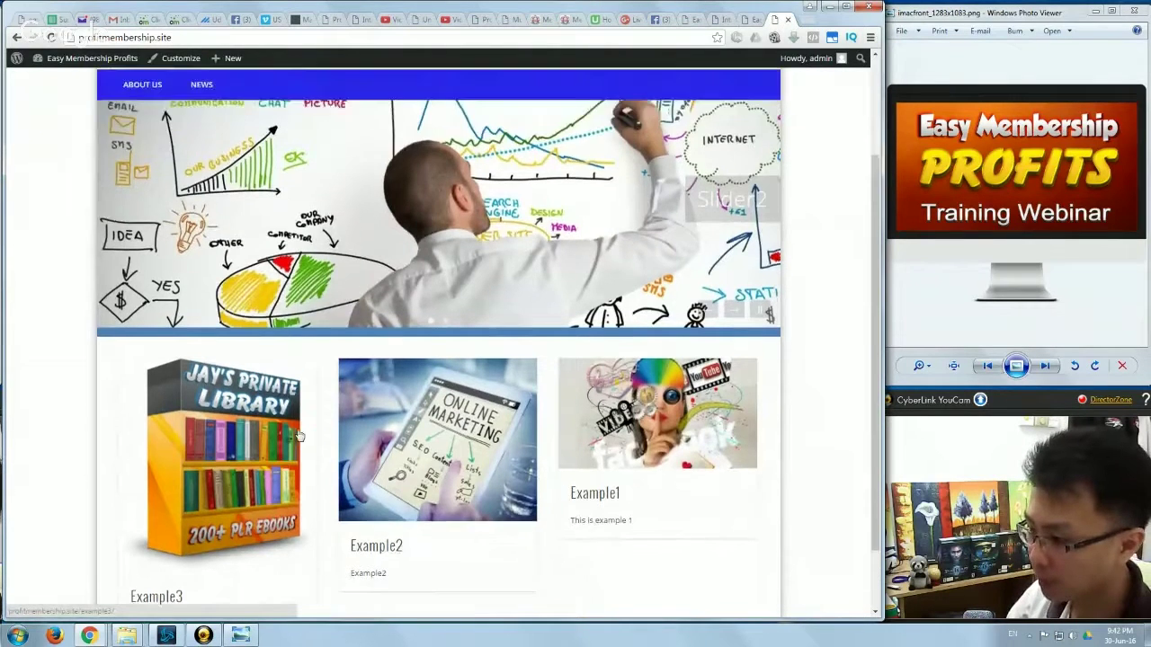
pyautogui.scroll(2, 299, 436)
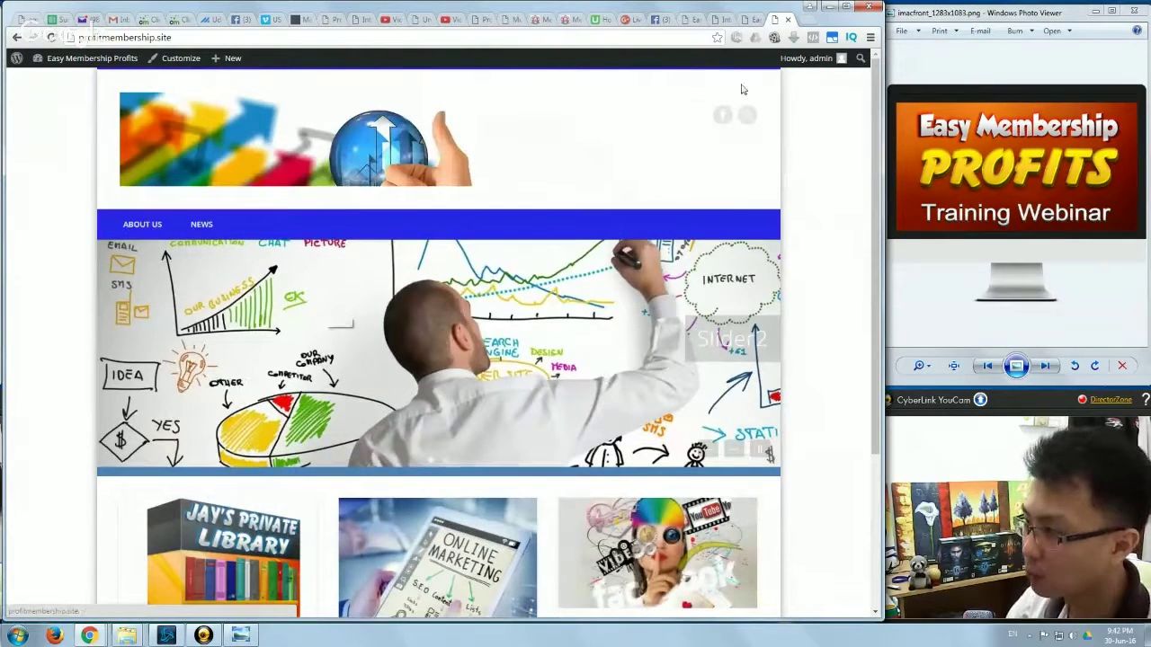
pyautogui.scroll(-3, 148, 395)
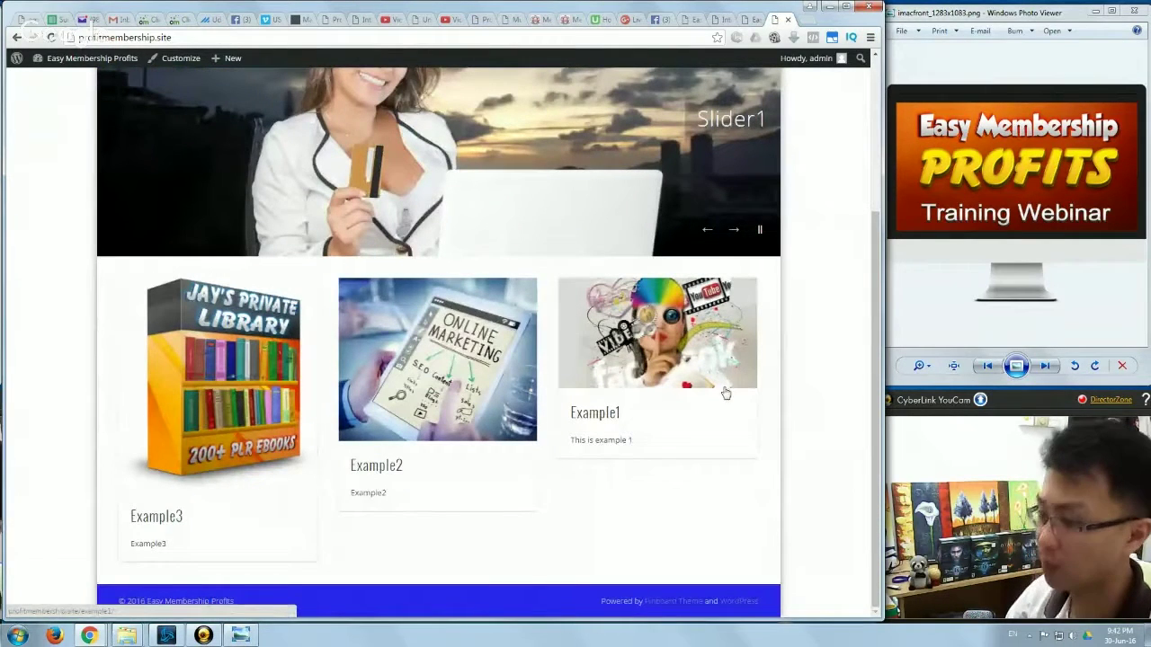
pyautogui.scroll(3, 281, 392)
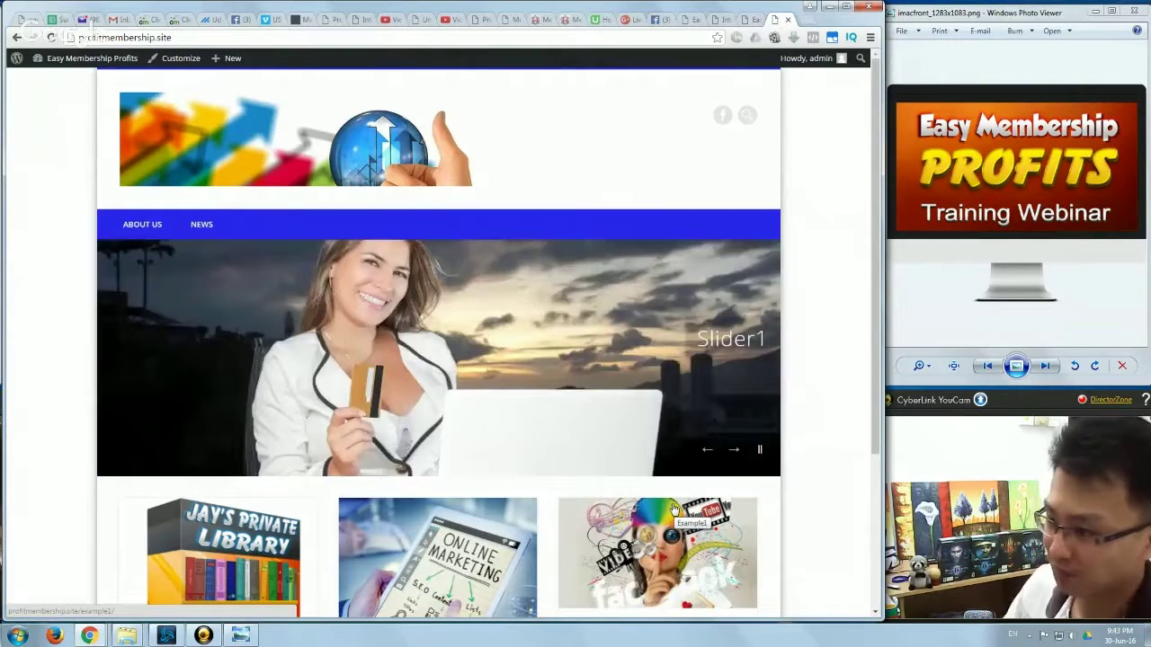
pyautogui.moveTo(158, 226)
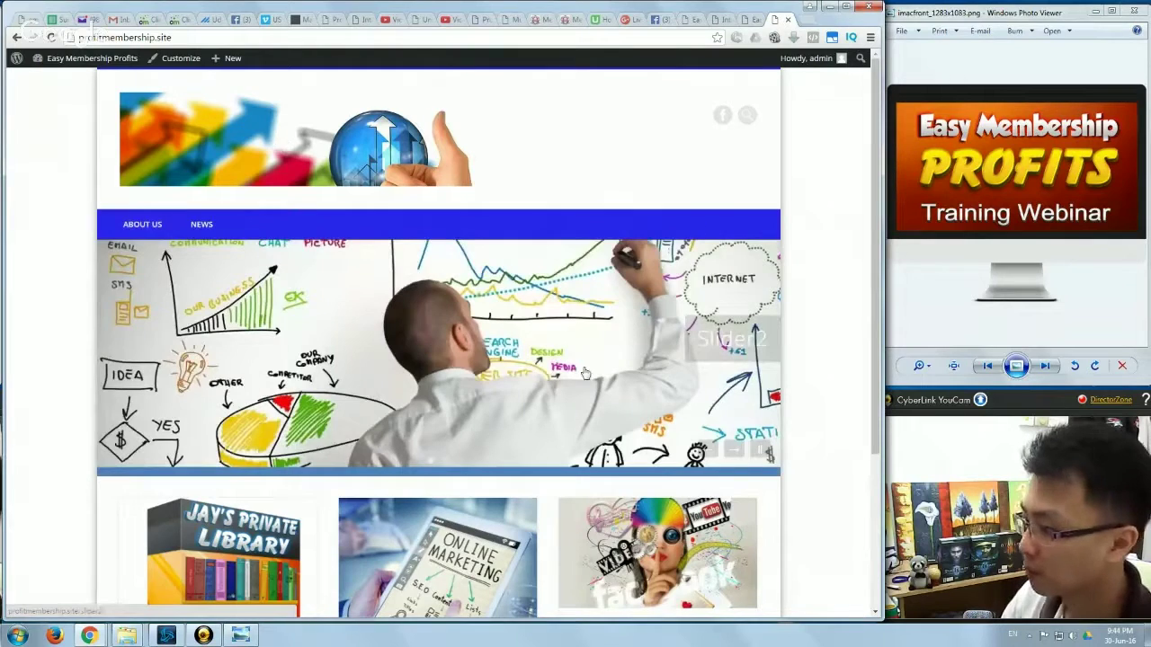
pyautogui.scroll(-3, 360, 290)
pyautogui.scroll(3, 359, 290)
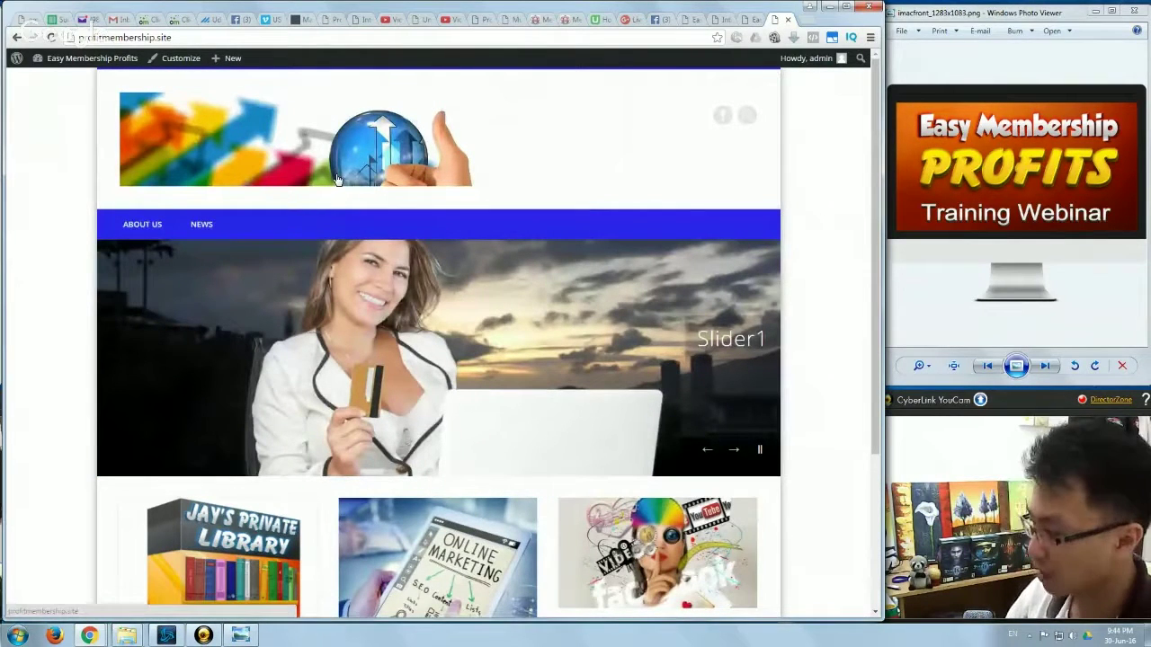
# - Reload the imwithj.com/buildlive page and read through its viewer comments for new questions
pyautogui.click(720, 20)
pyautogui.rightClick(814, 131)
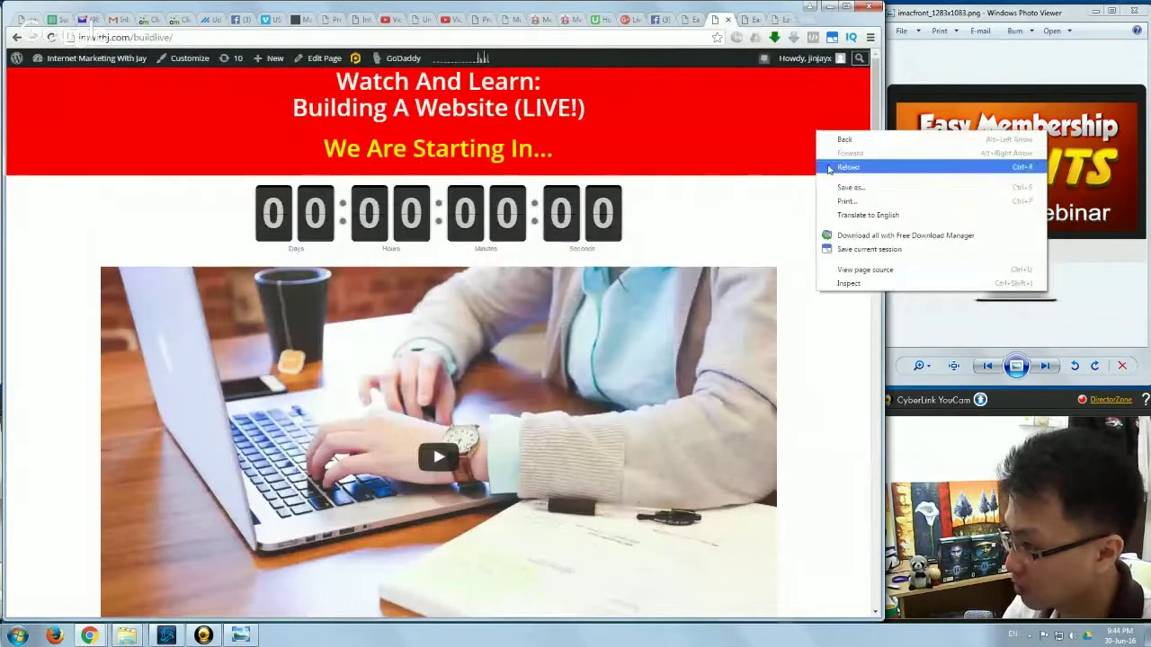
pyautogui.click(827, 167)
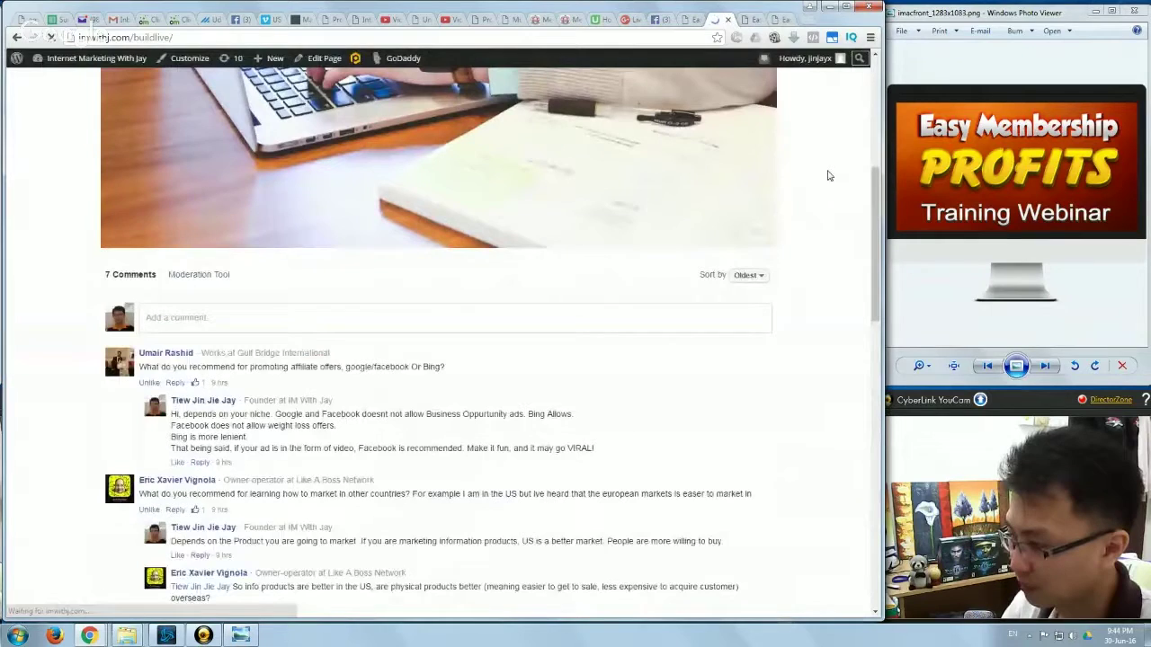
pyautogui.scroll(-3, 829, 176)
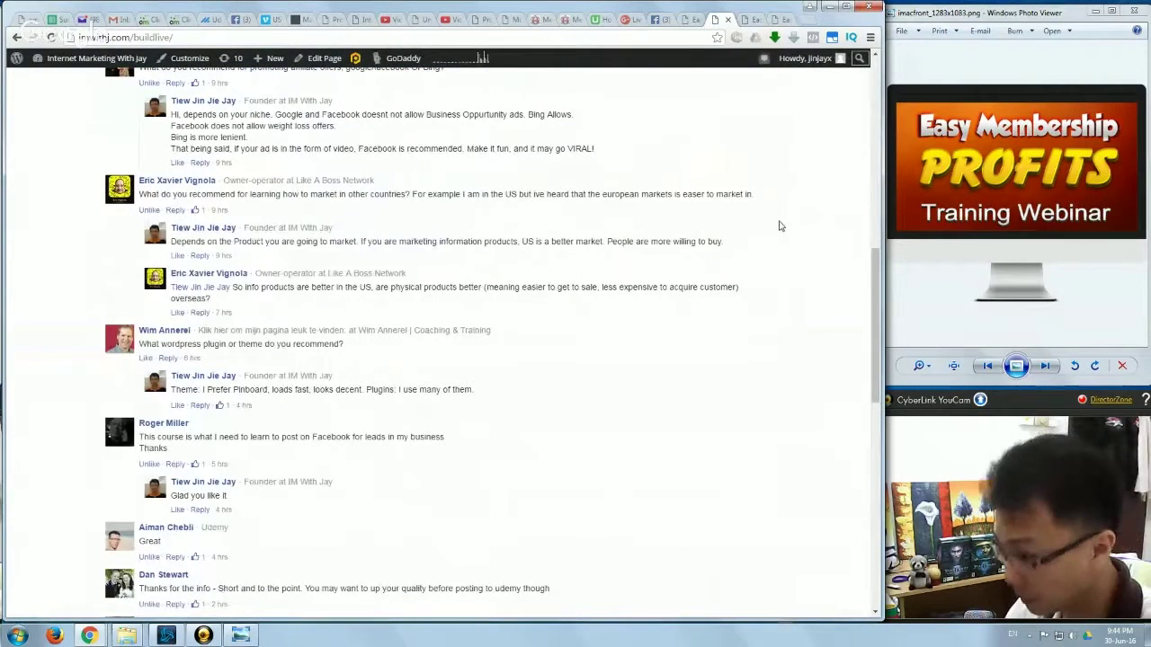
pyautogui.scroll(-4, 781, 223)
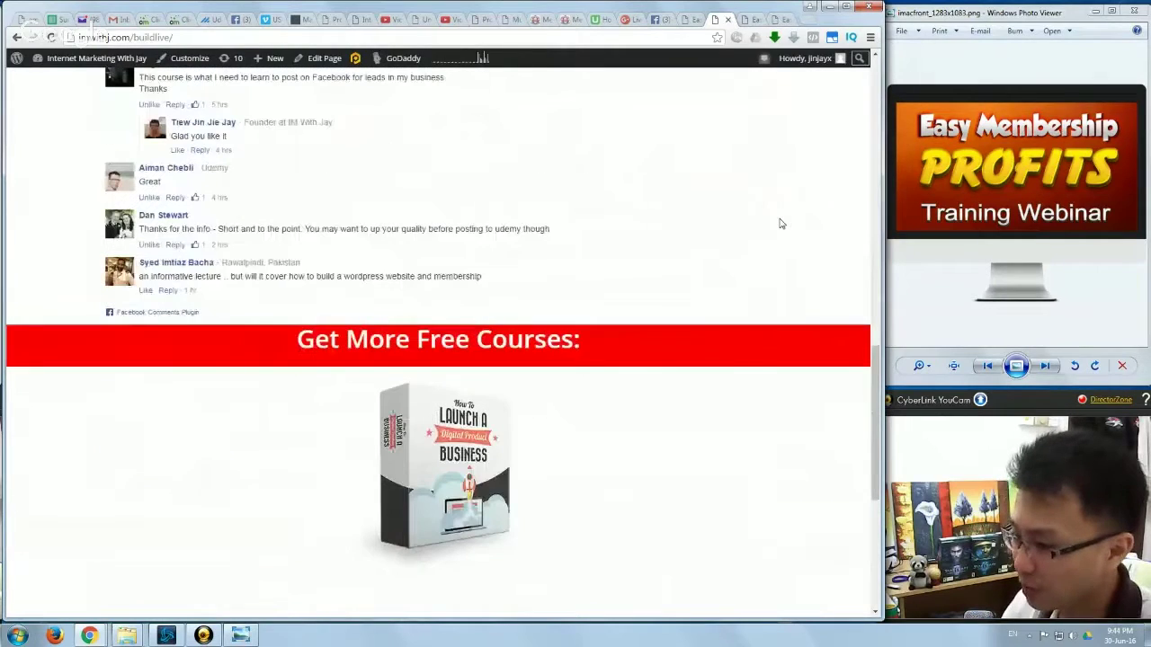
pyautogui.scroll(3, 781, 224)
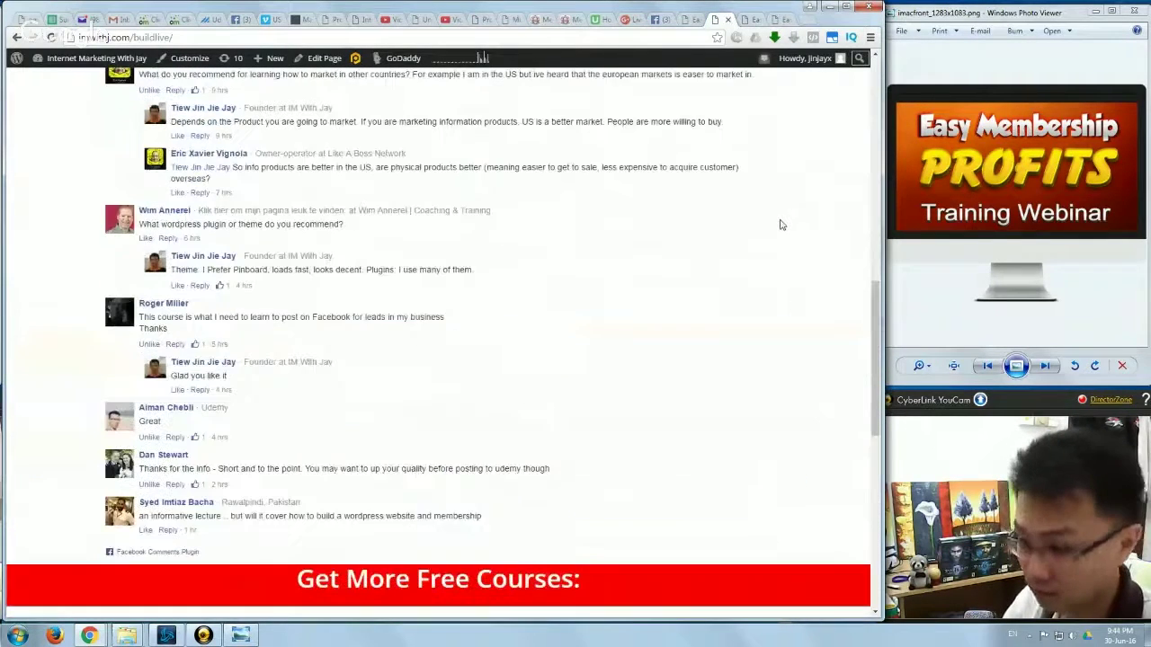
pyautogui.scroll(3, 781, 224)
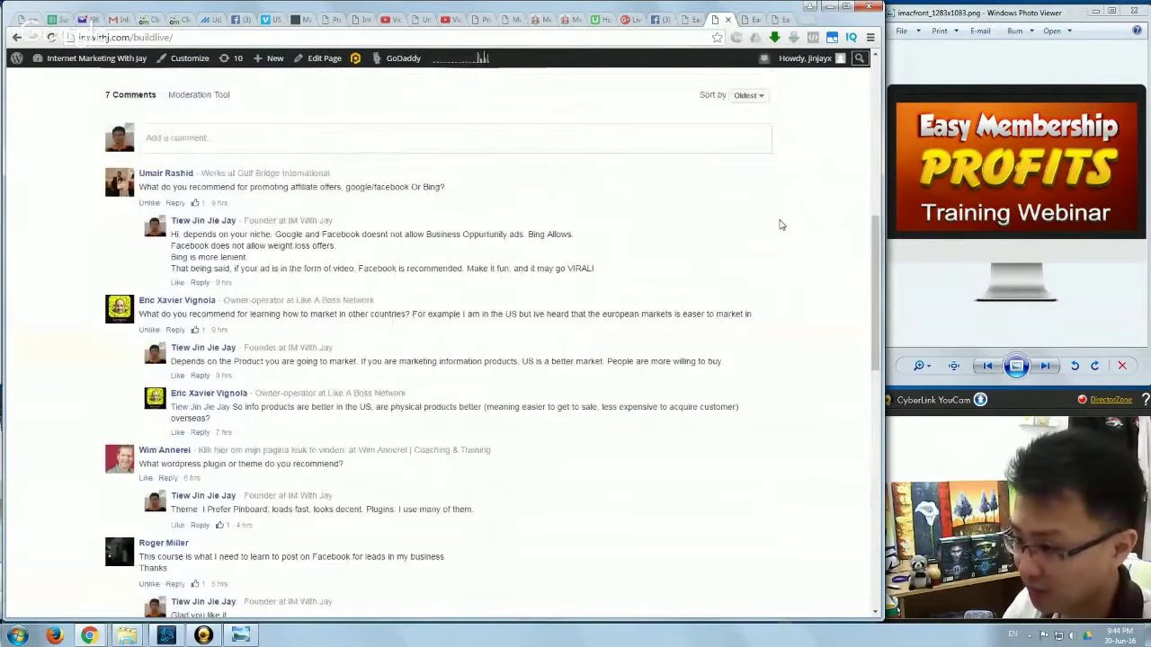
pyautogui.scroll(6, 780, 224)
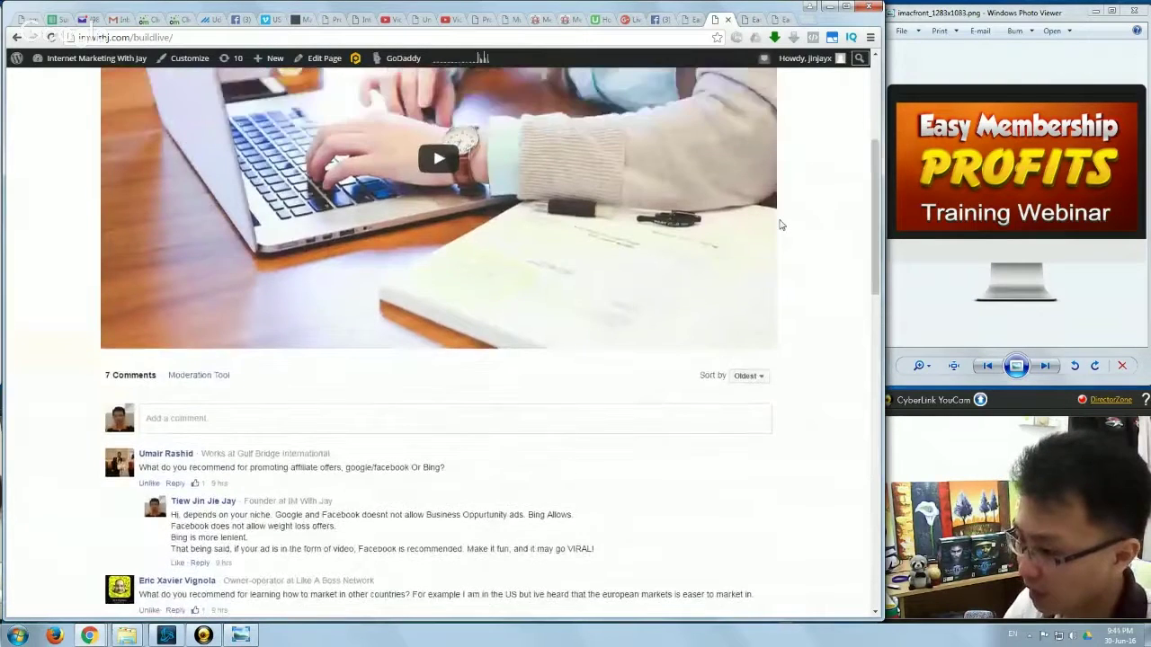
pyautogui.scroll(2, 782, 224)
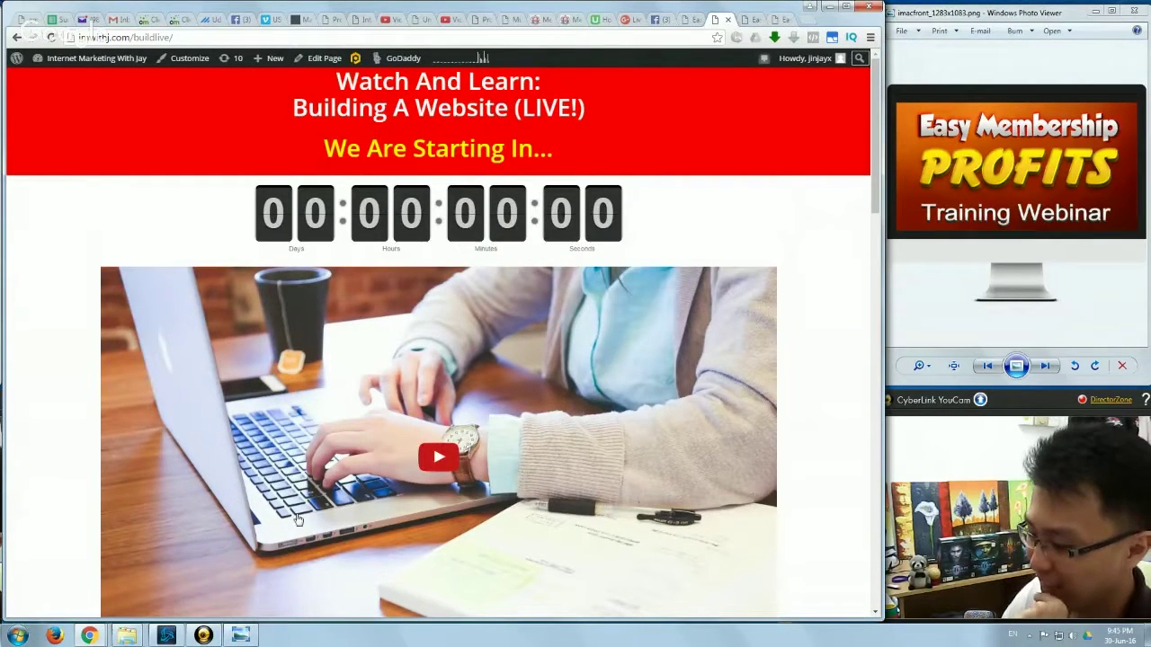
# - Switch to the Google Hangouts window with the live broadcast
pyautogui.moveTo(89, 635)
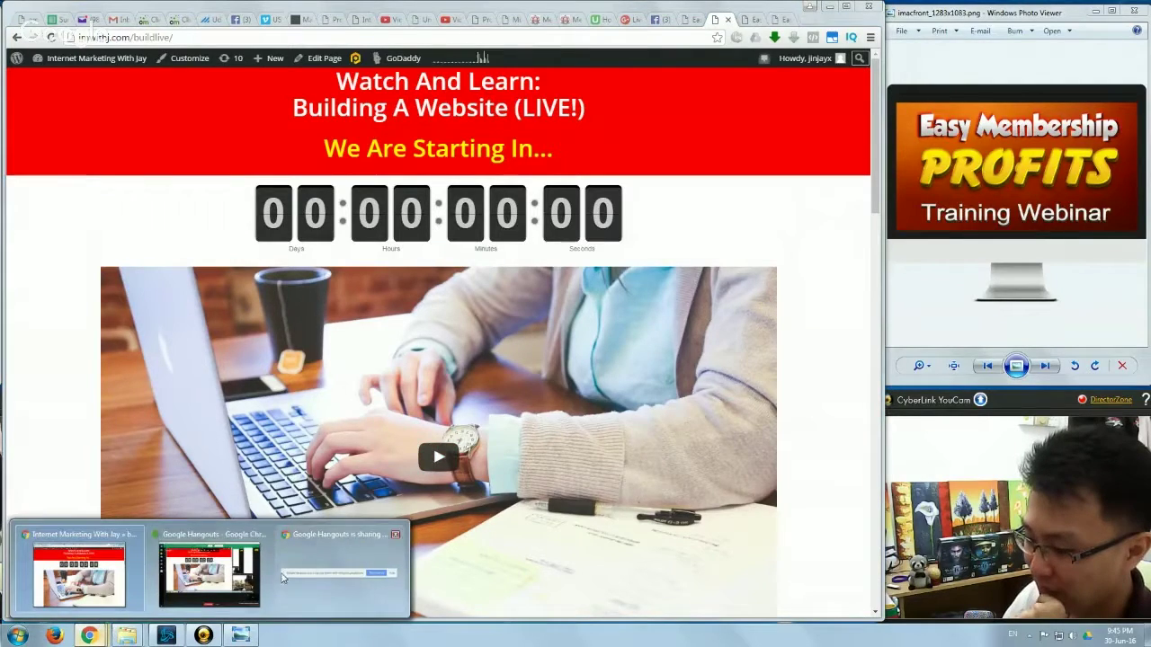
pyautogui.click(224, 580)
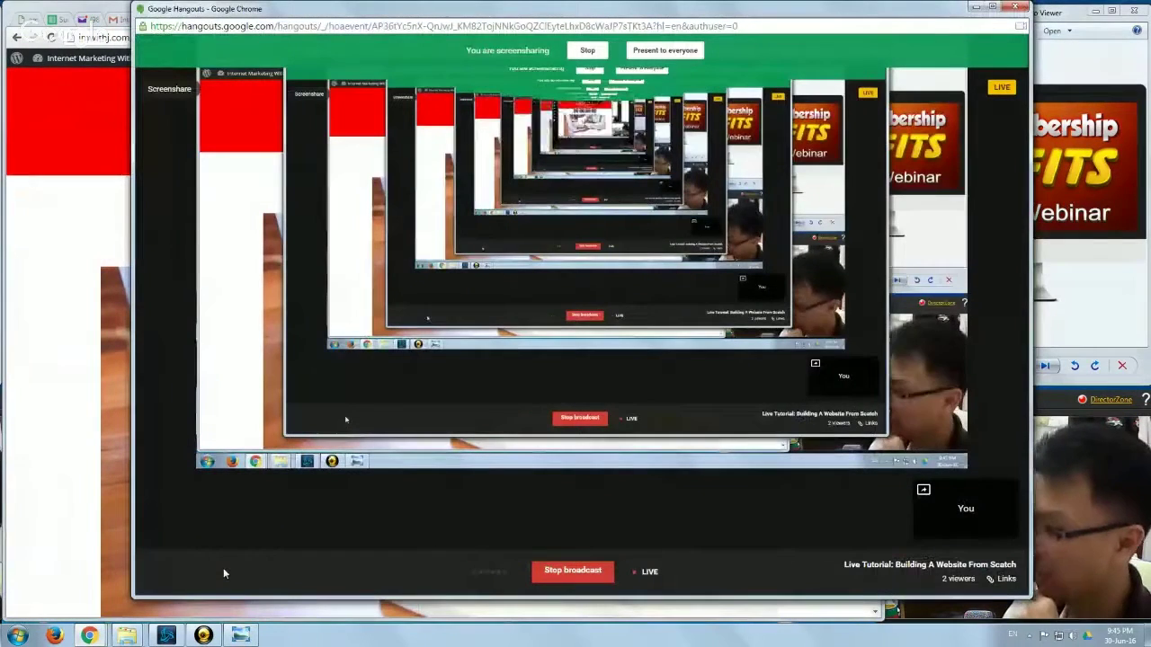